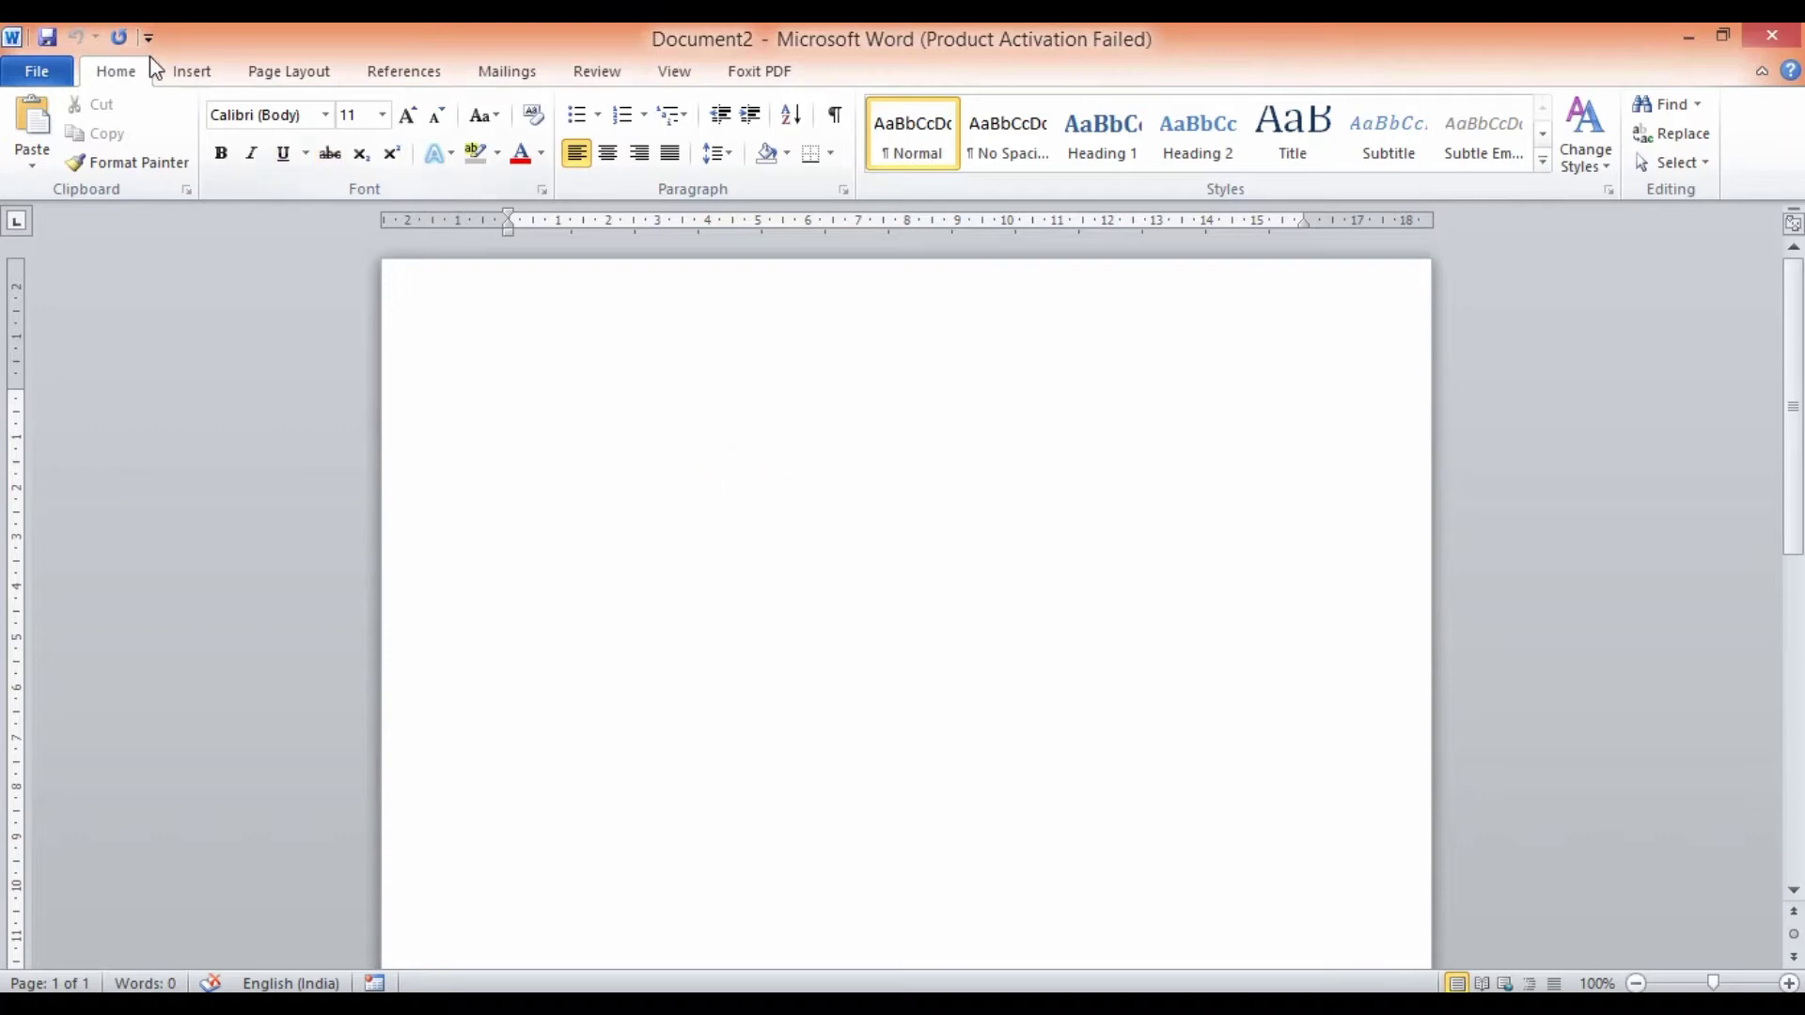
Fill the blank document with sample paragraphs by entering the formula =rand().
{"action": "left_click", "coordinate": [177, 73]}
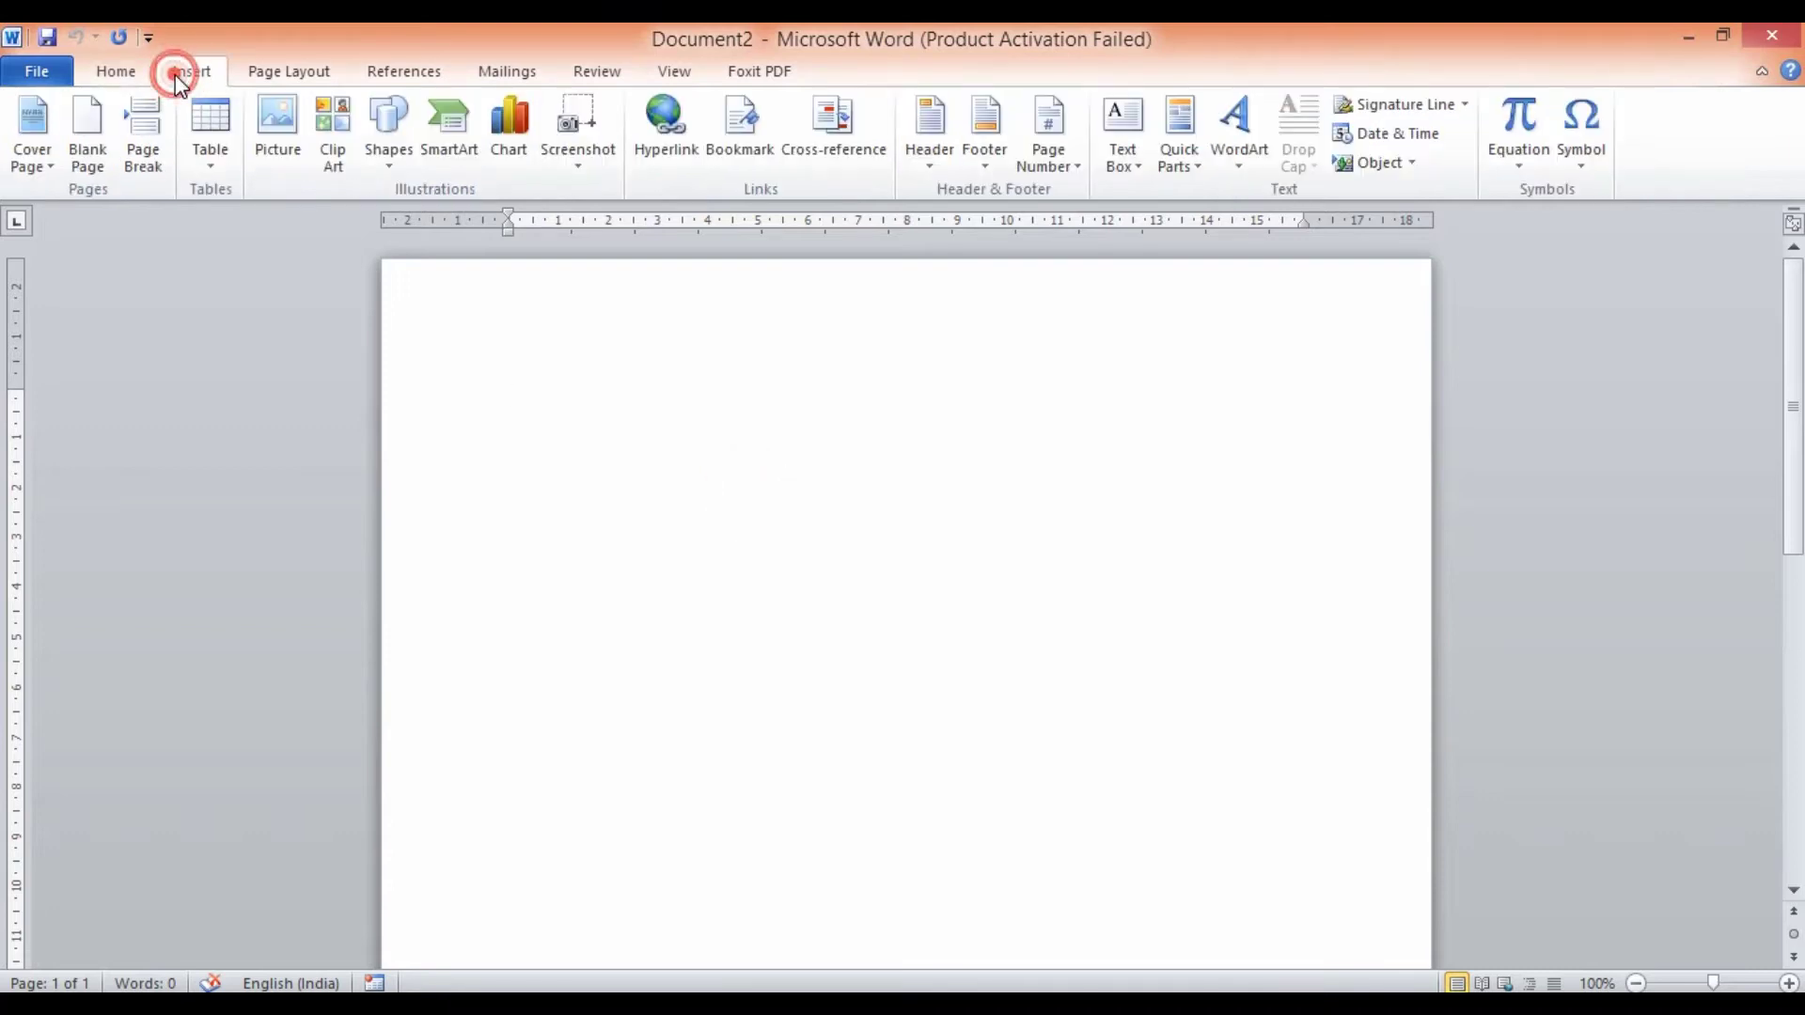
{"action": "left_click", "coordinate": [267, 73]}
{"action": "left_click", "coordinate": [604, 399]}
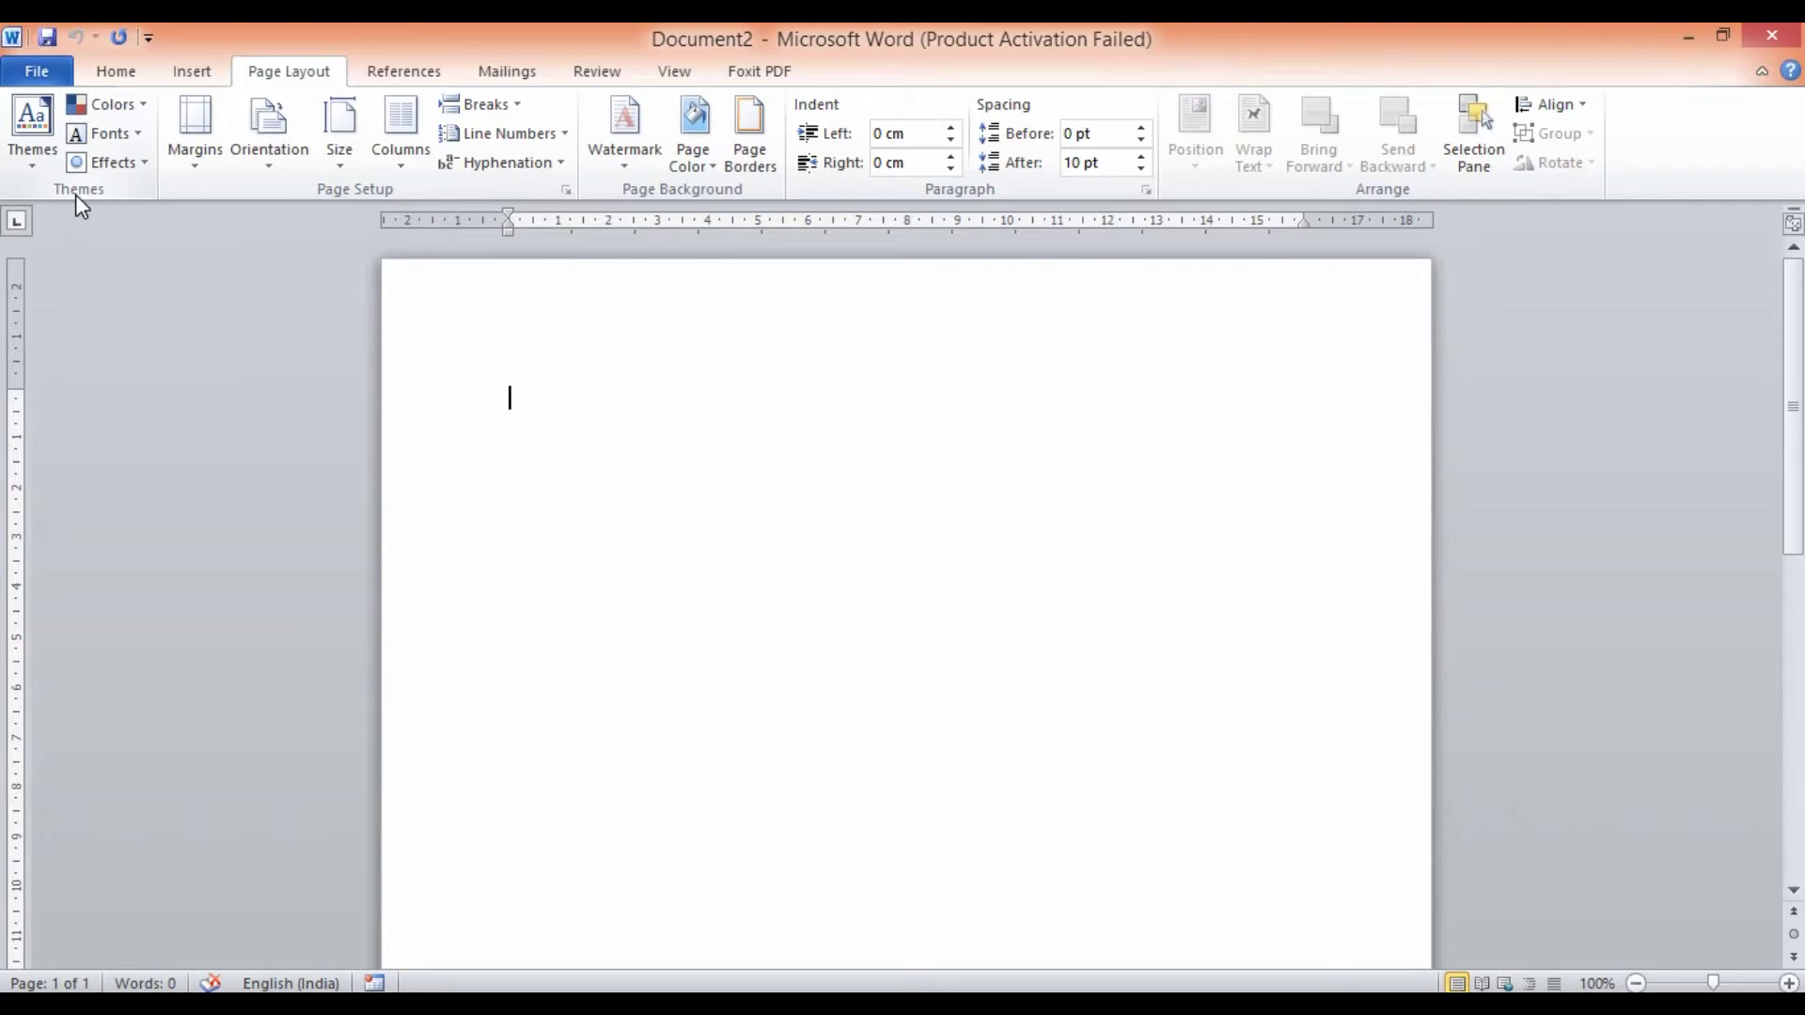
{"action": "left_click", "coordinate": [552, 391]}
{"action": "type", "text": "=rand()"}
{"action": "key", "text": "Return"}
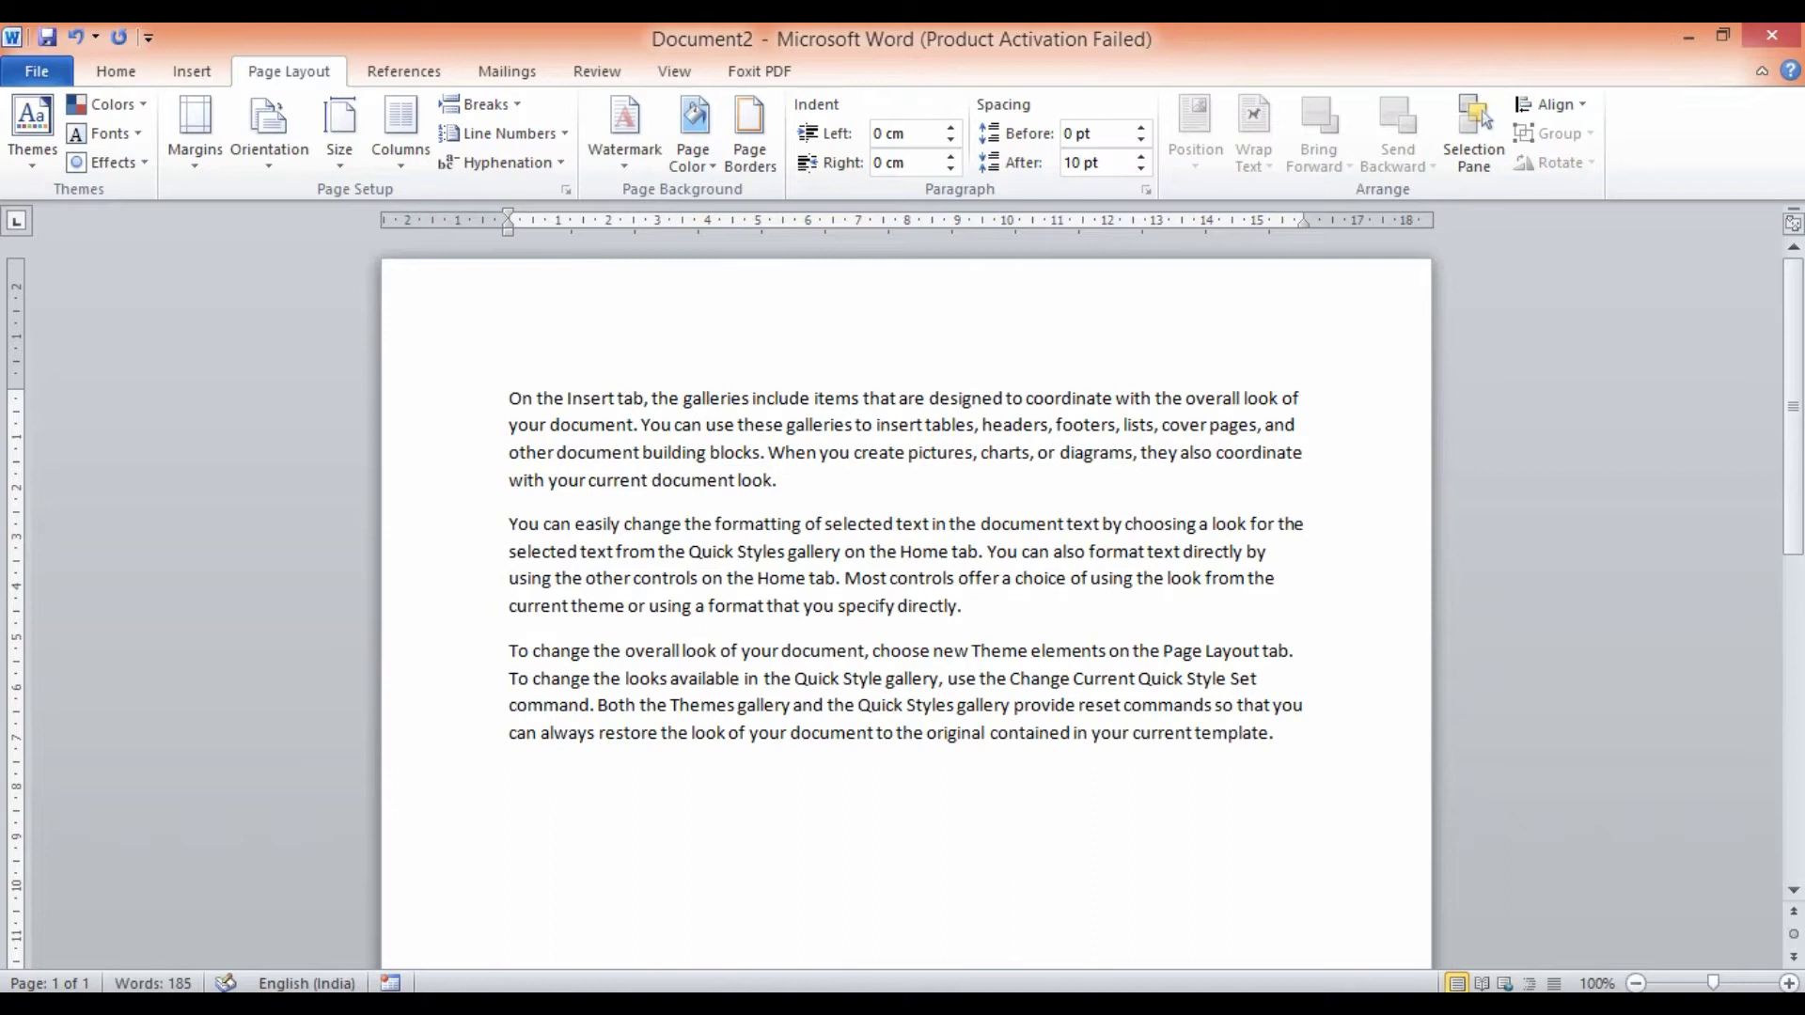
Add three separate lines reading Title, Subtitle and Heading above the first sample paragraph.
{"action": "left_click", "coordinate": [501, 406]}
{"action": "key", "text": "Return"}
{"action": "key", "text": "Return"}
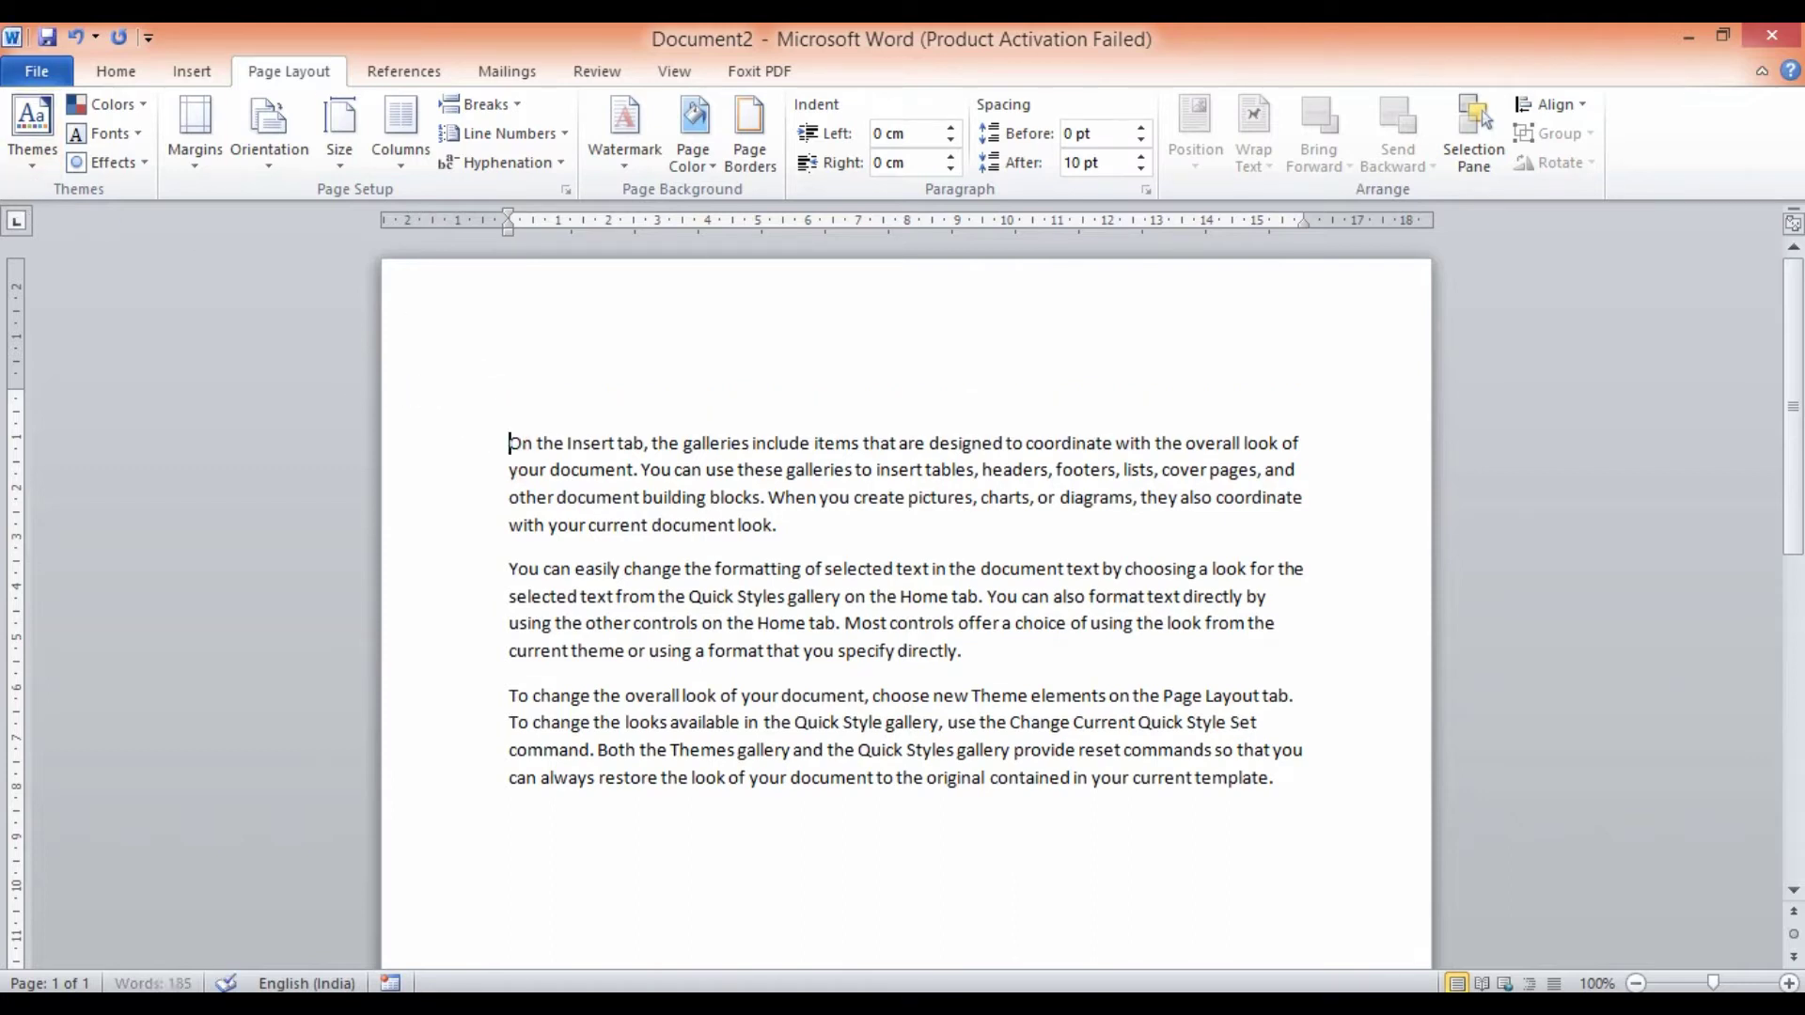
{"action": "key", "text": "Up"}
{"action": "key", "text": "Up"}
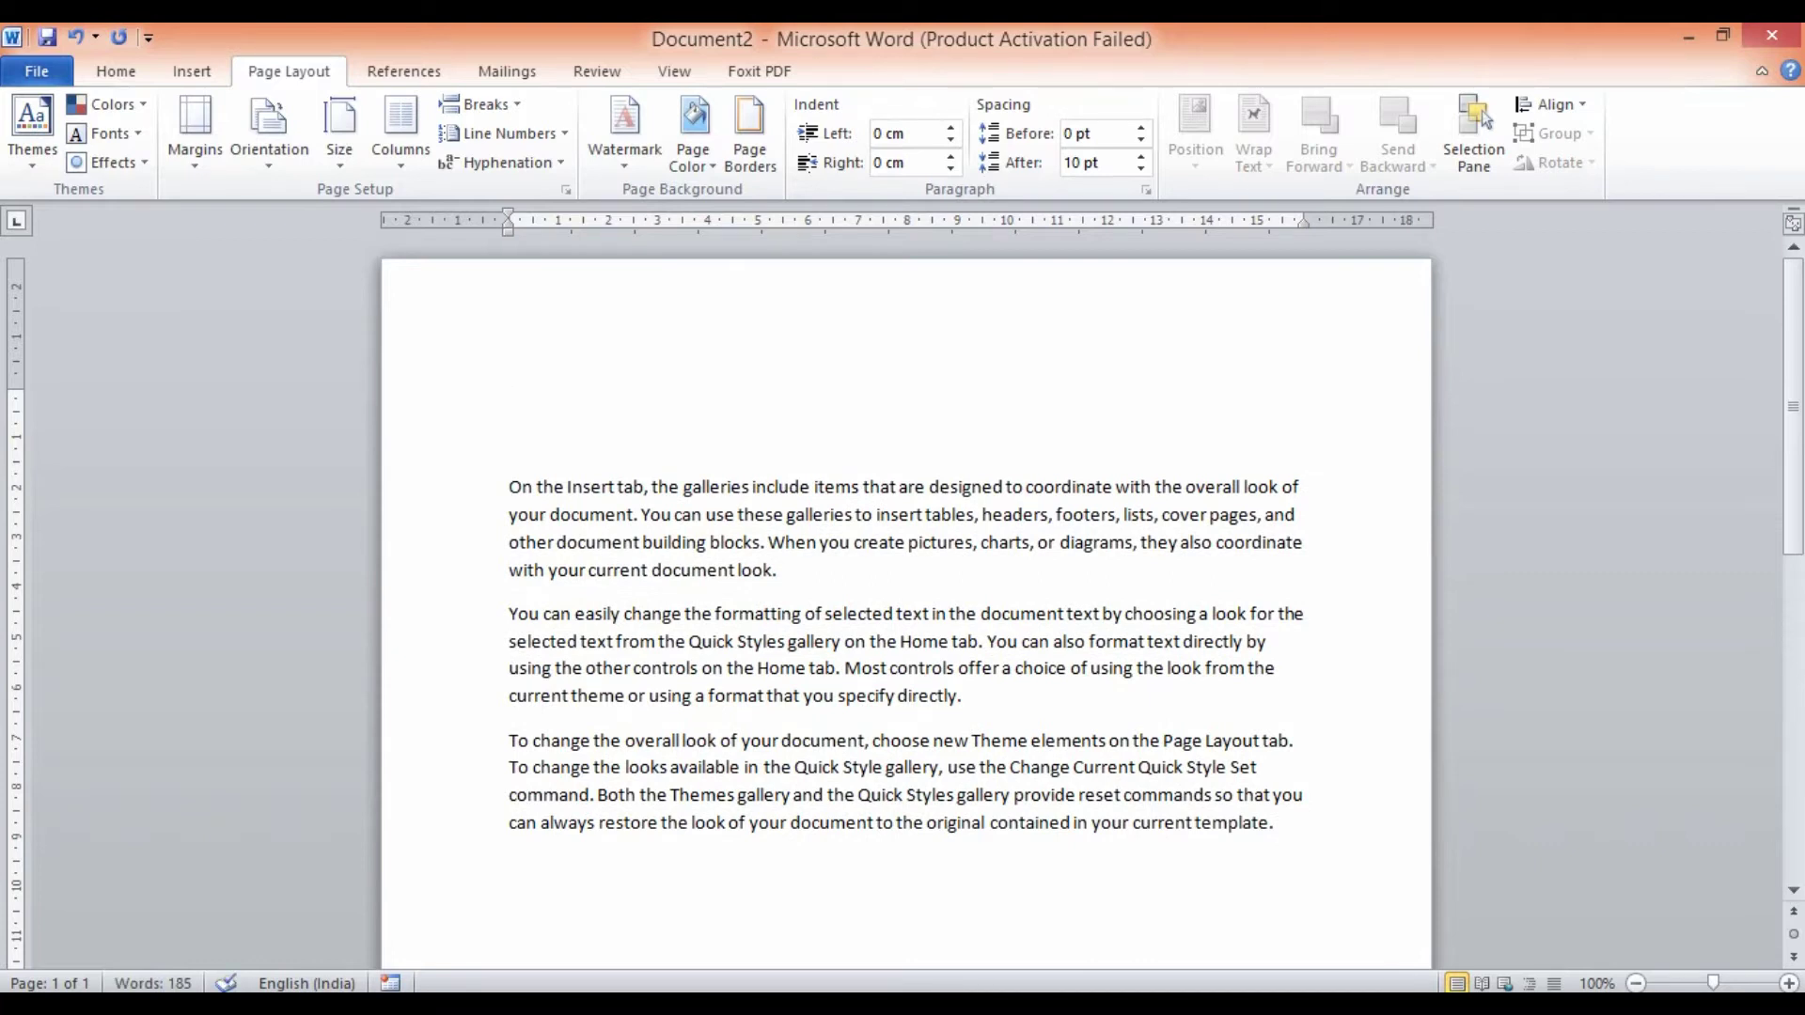
{"action": "type", "text": "Title"}
{"action": "key", "text": "Return"}
{"action": "type", "text": "S"}
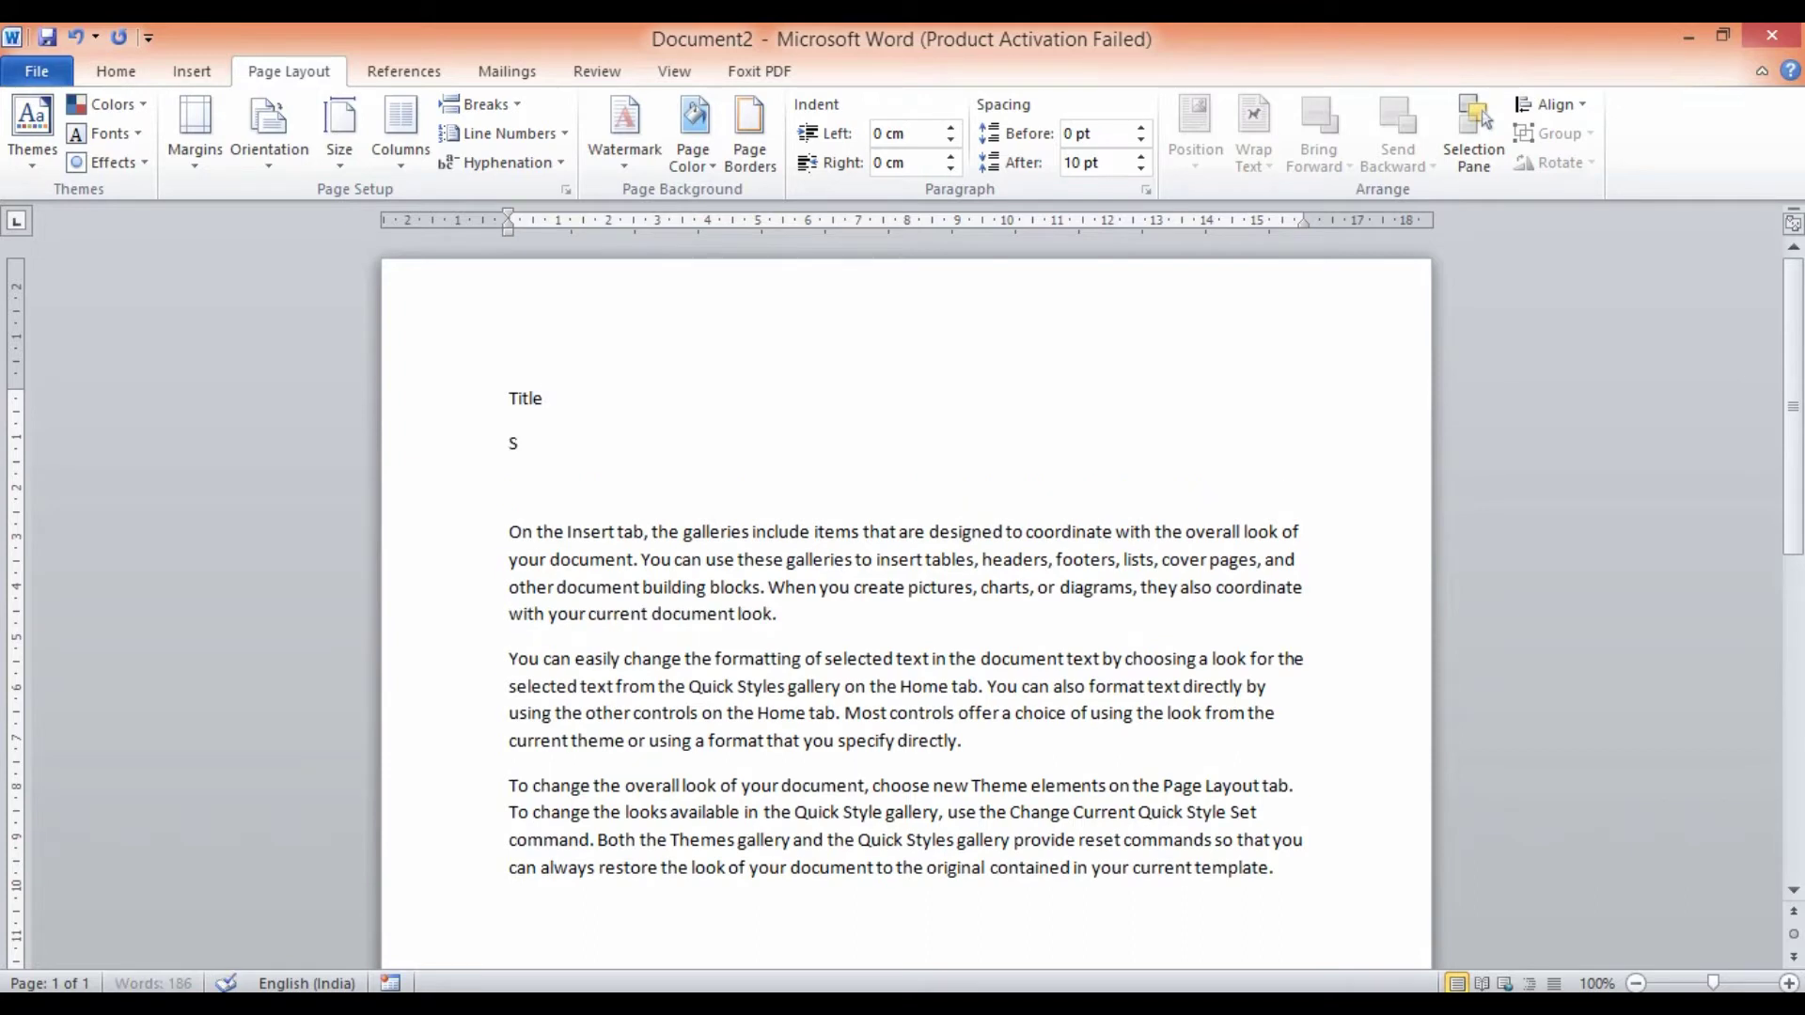
{"action": "type", "text": "ubtitle"}
{"action": "key", "text": "Return"}
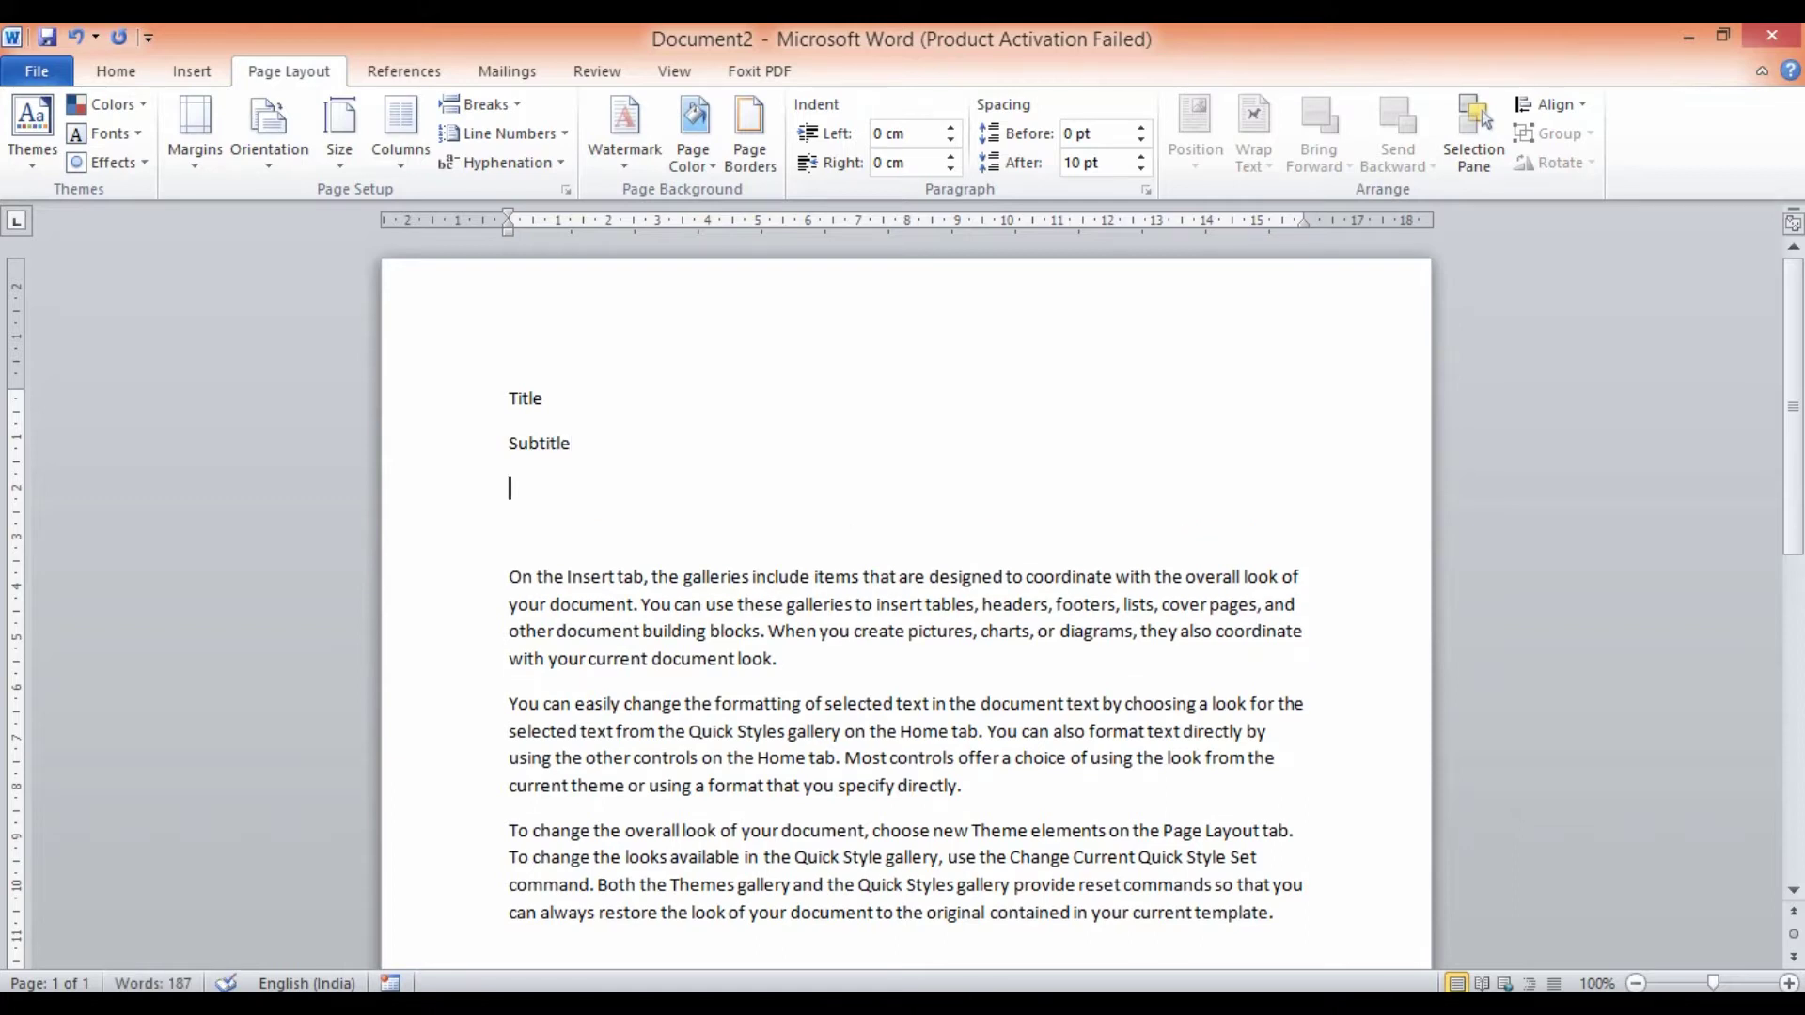
{"action": "type", "text": "Heading"}
Apply the Title style to the Title line, Subtitle to the Subtitle line and Heading 1 to the Heading line.
{"action": "left_click", "coordinate": [442, 400]}
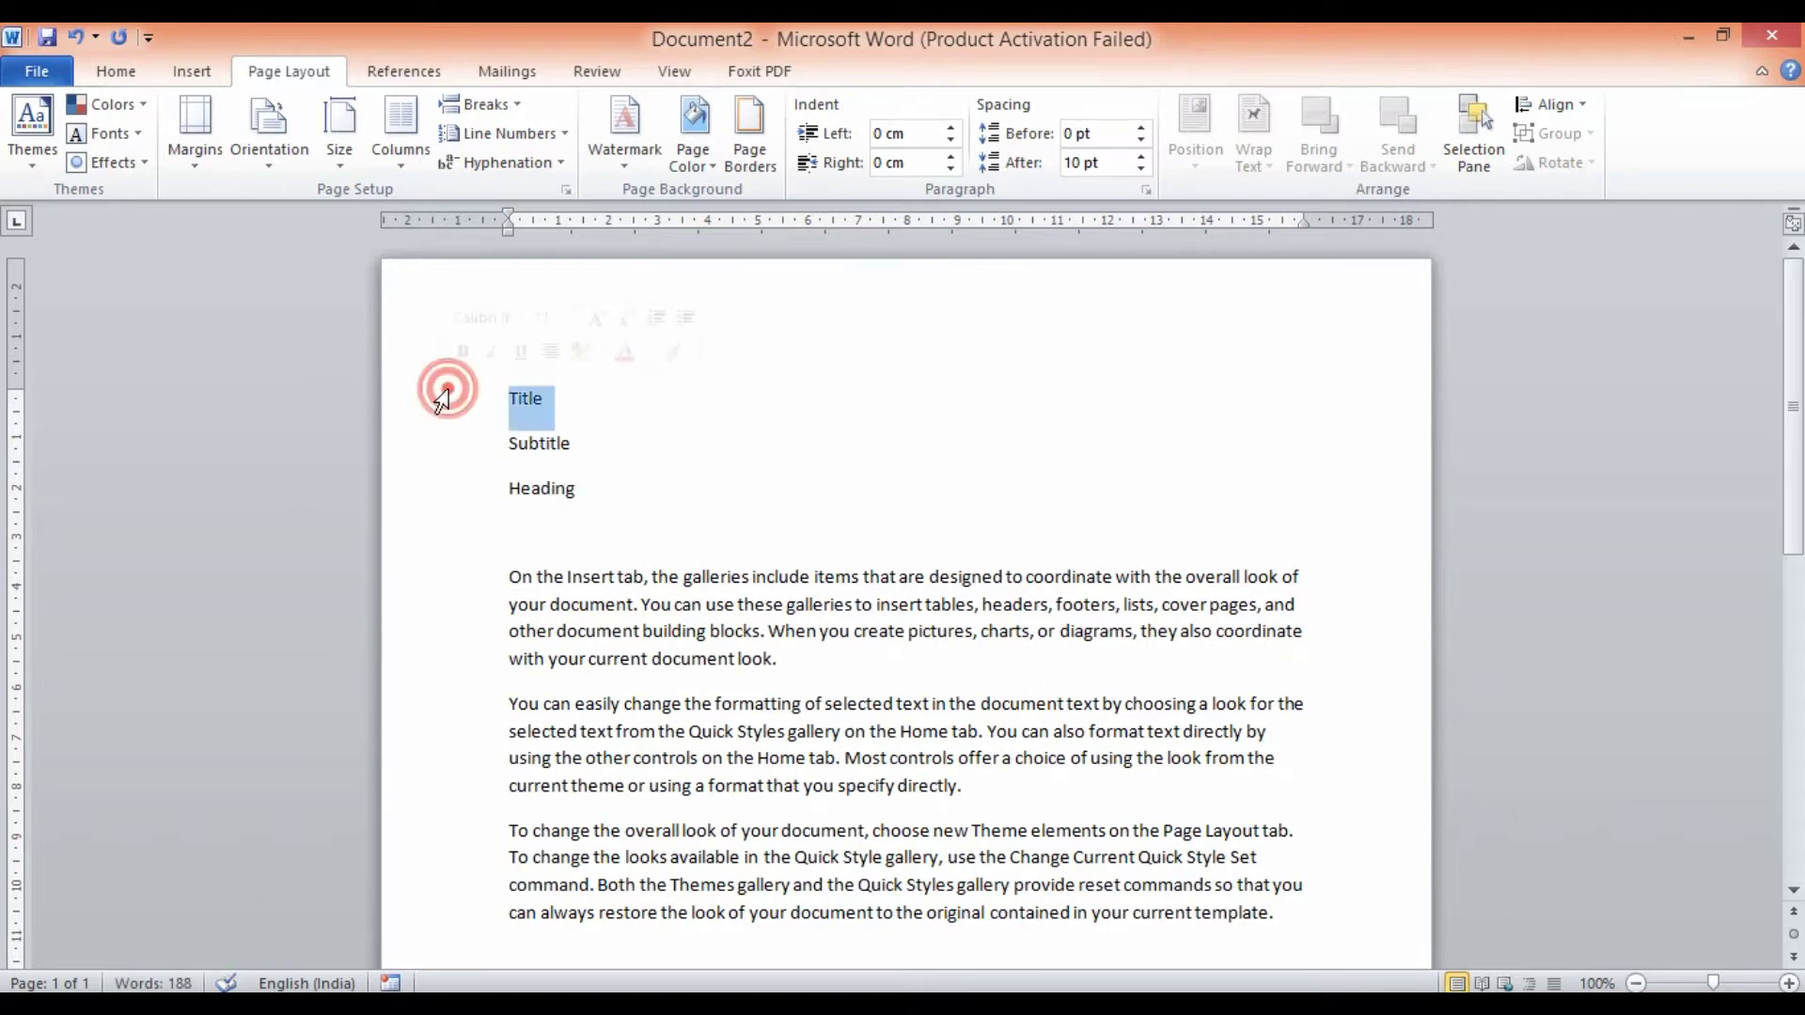
{"action": "left_click", "coordinate": [110, 71]}
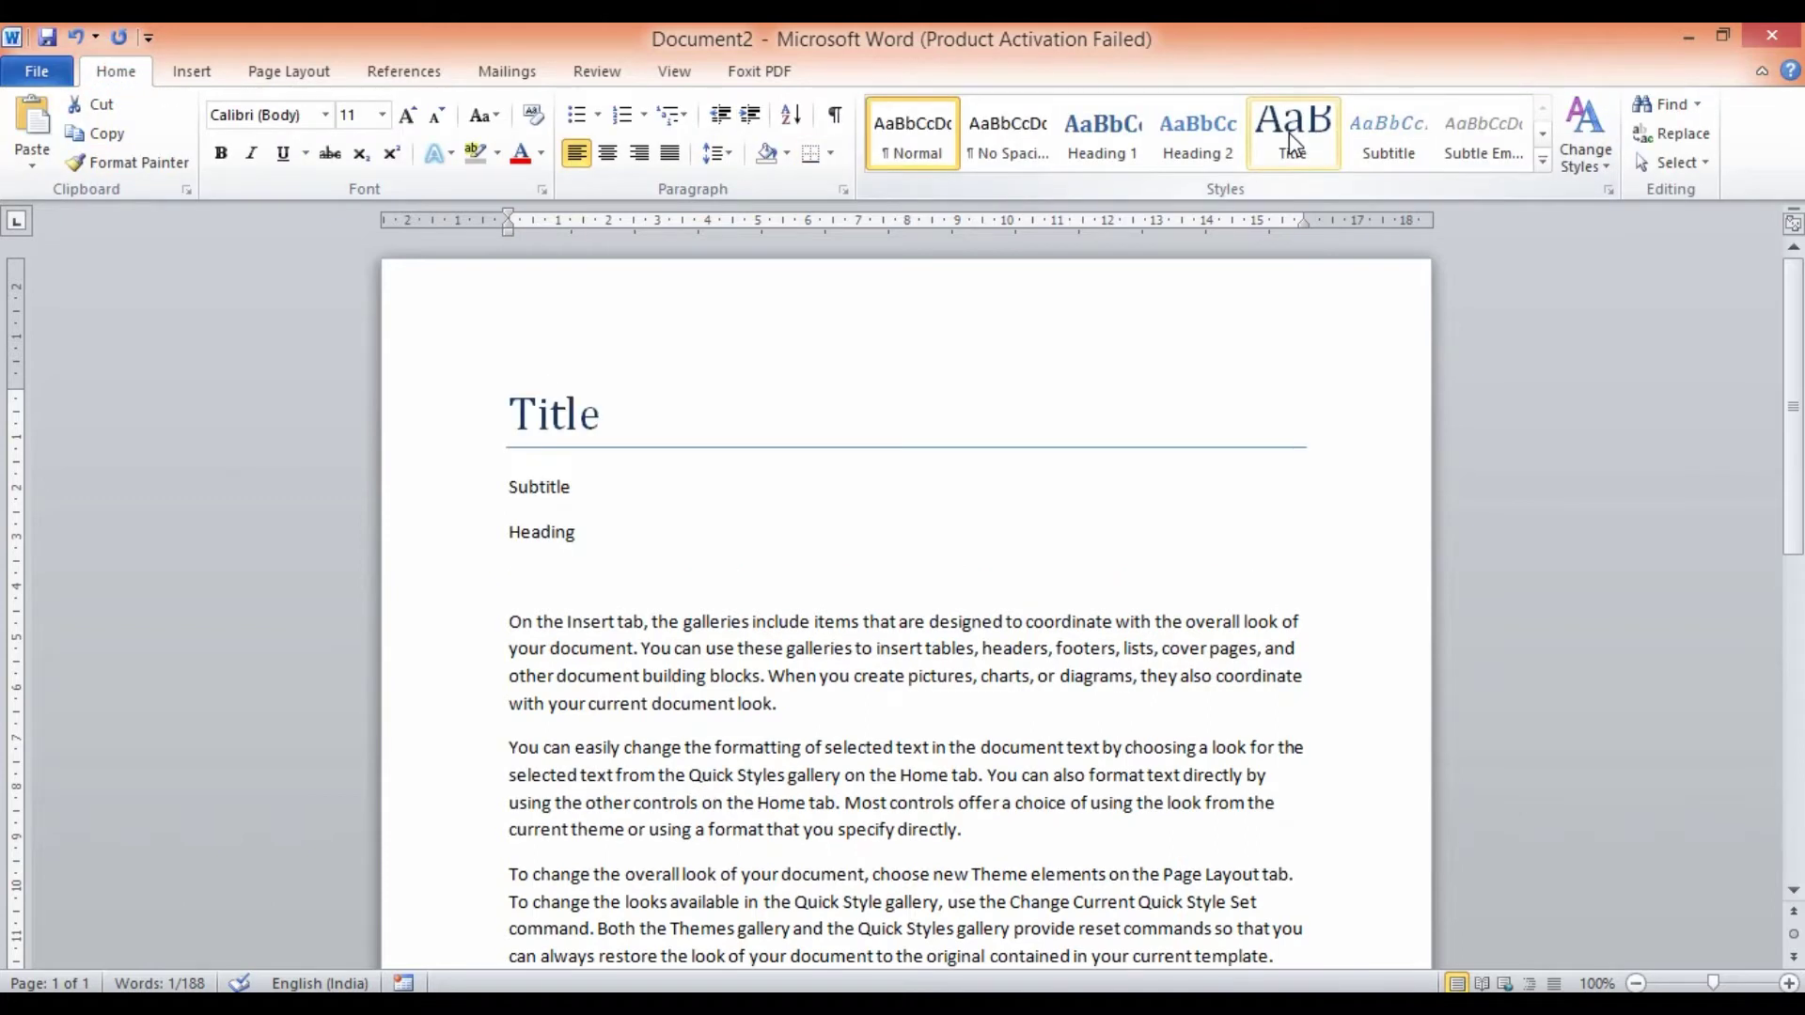
{"action": "left_click", "coordinate": [1292, 136]}
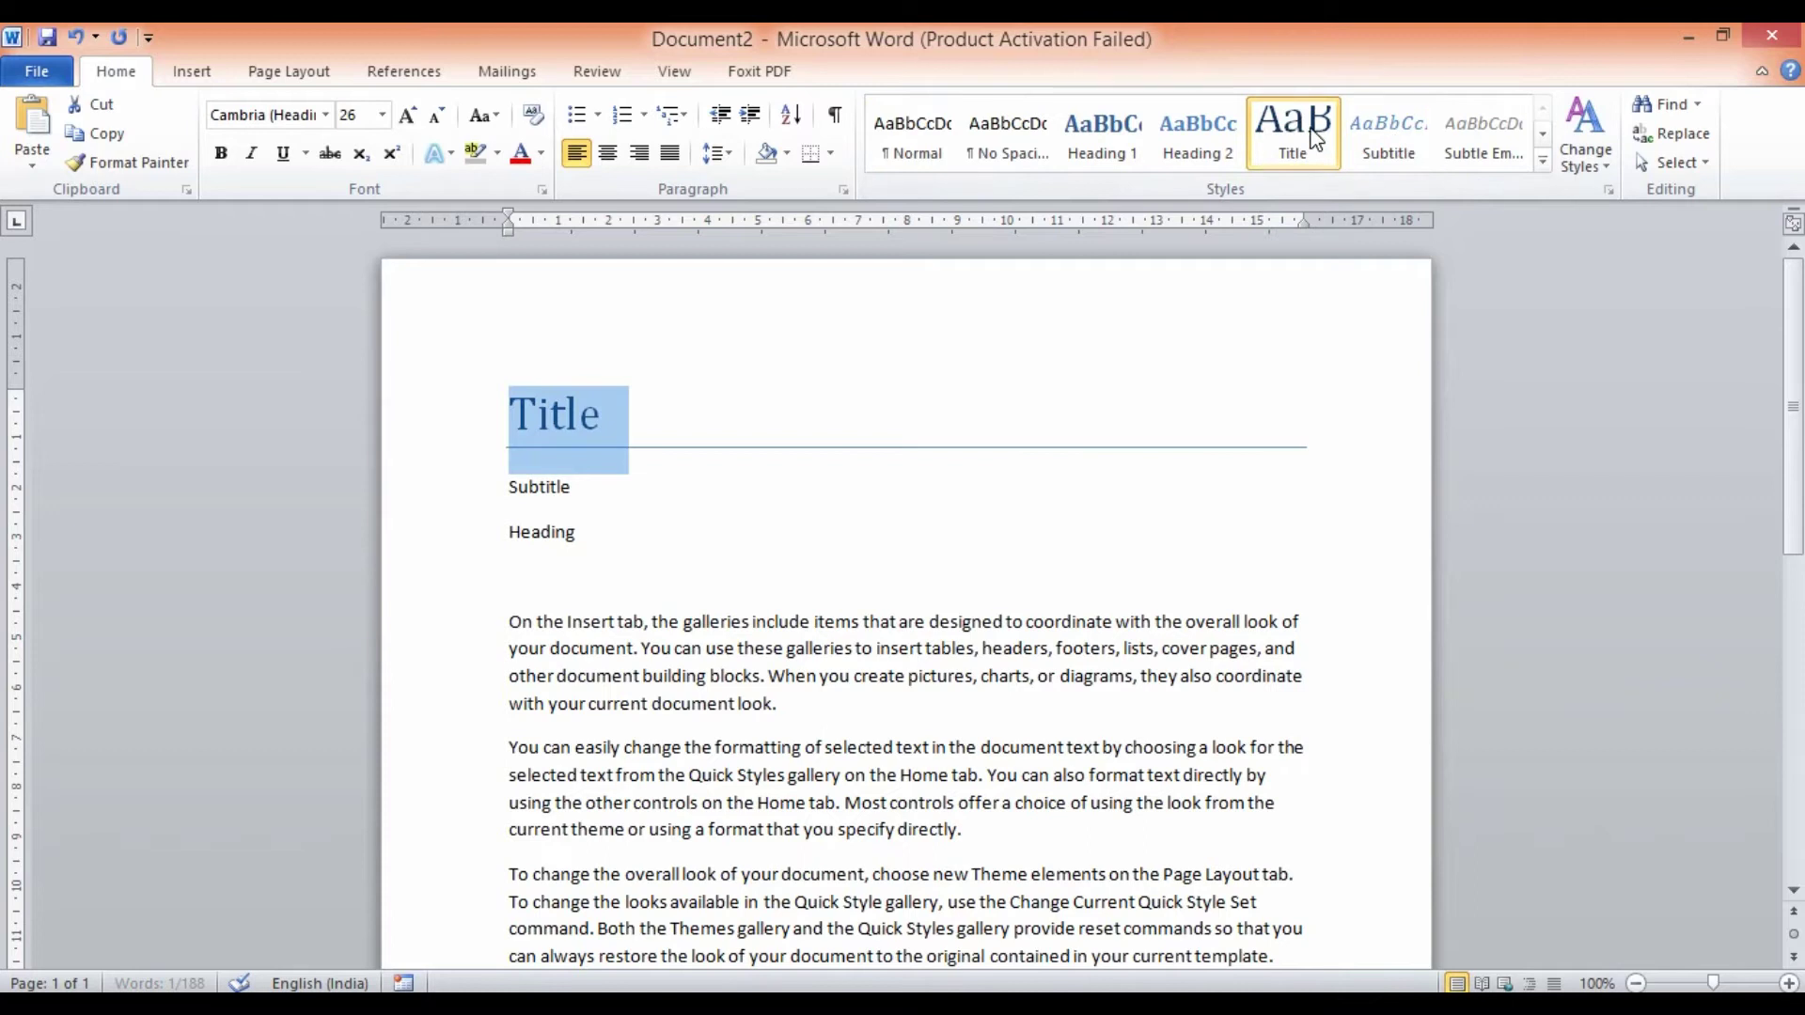
{"action": "left_click", "coordinate": [455, 505]}
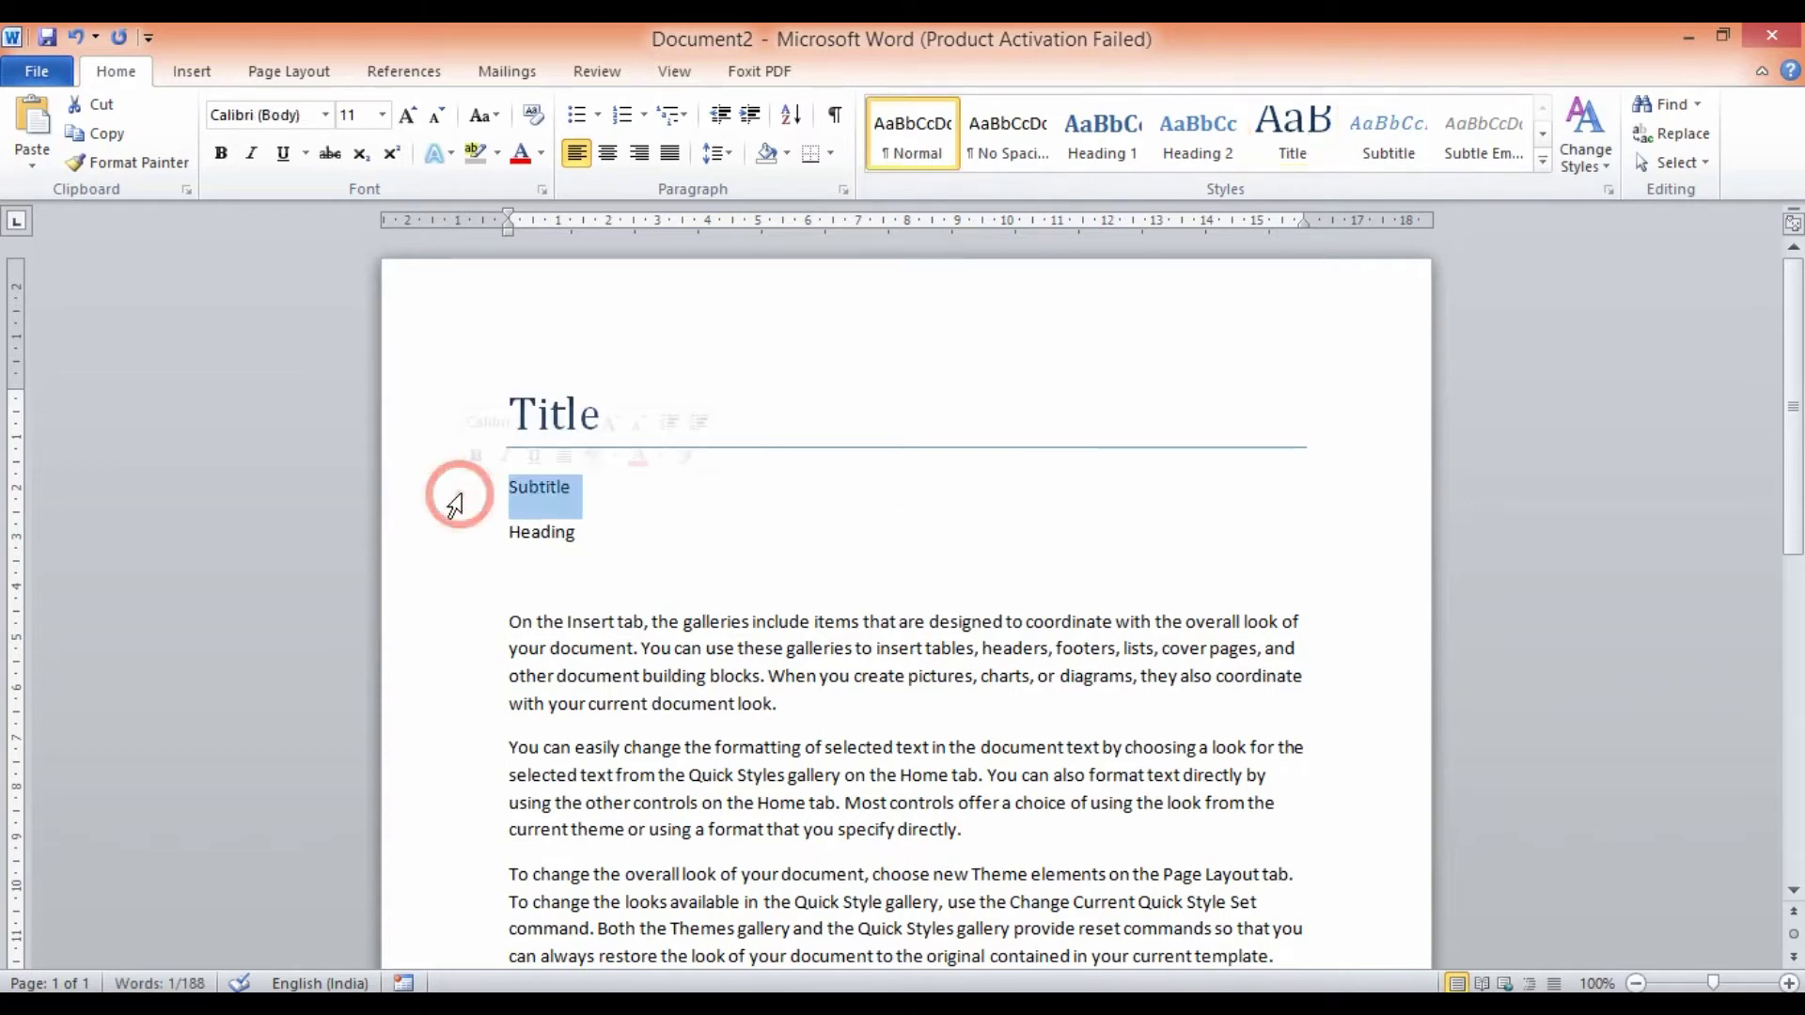
{"action": "left_click", "coordinate": [1388, 136]}
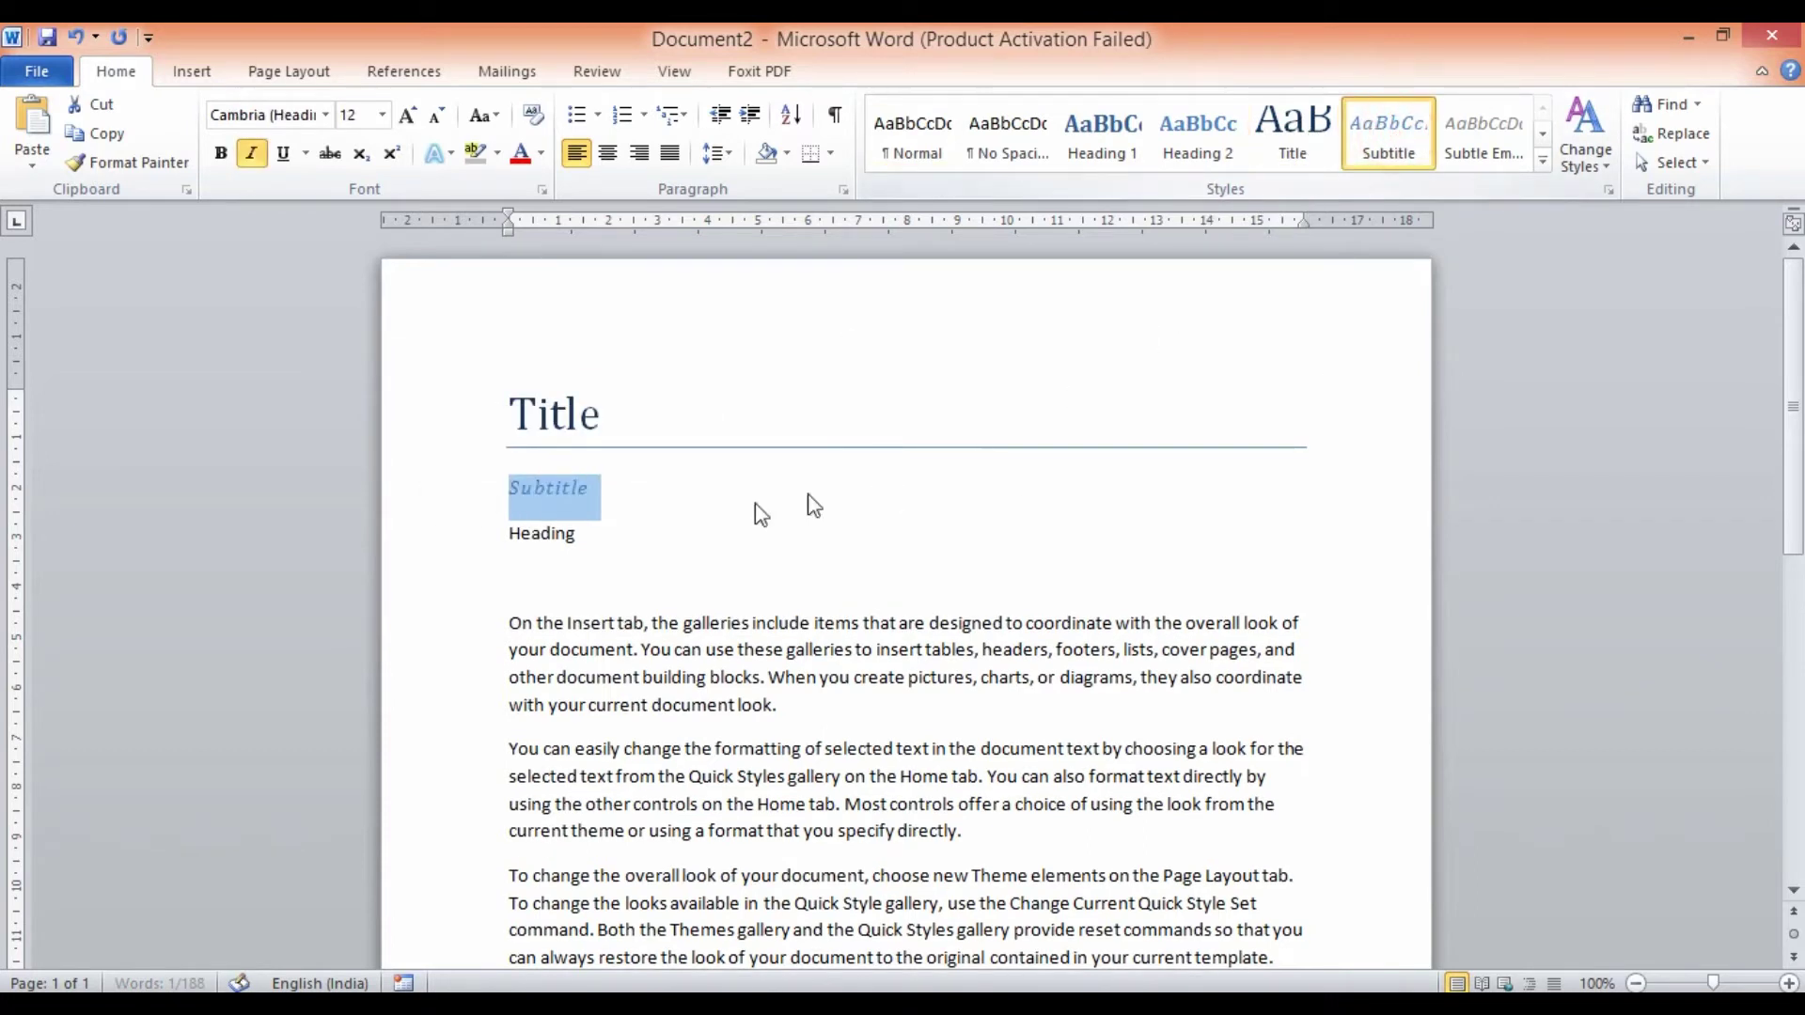
{"action": "left_click", "coordinate": [455, 538]}
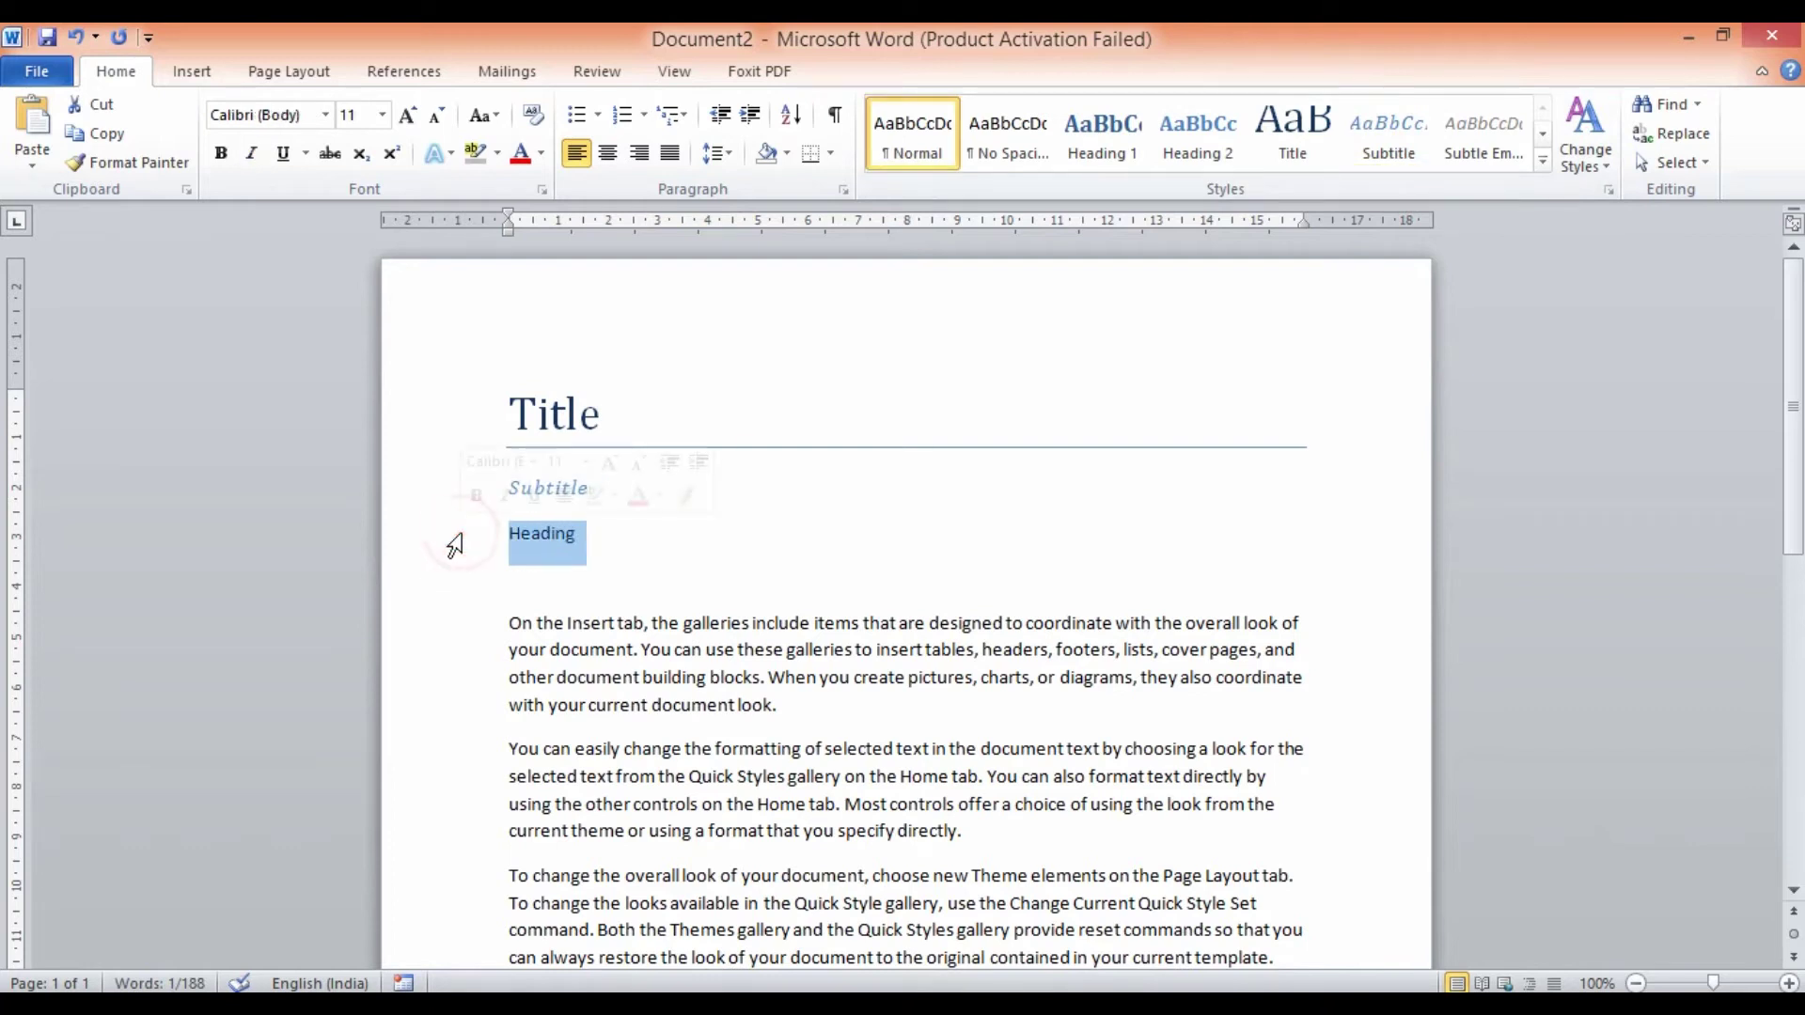
{"action": "left_click", "coordinate": [1112, 149]}
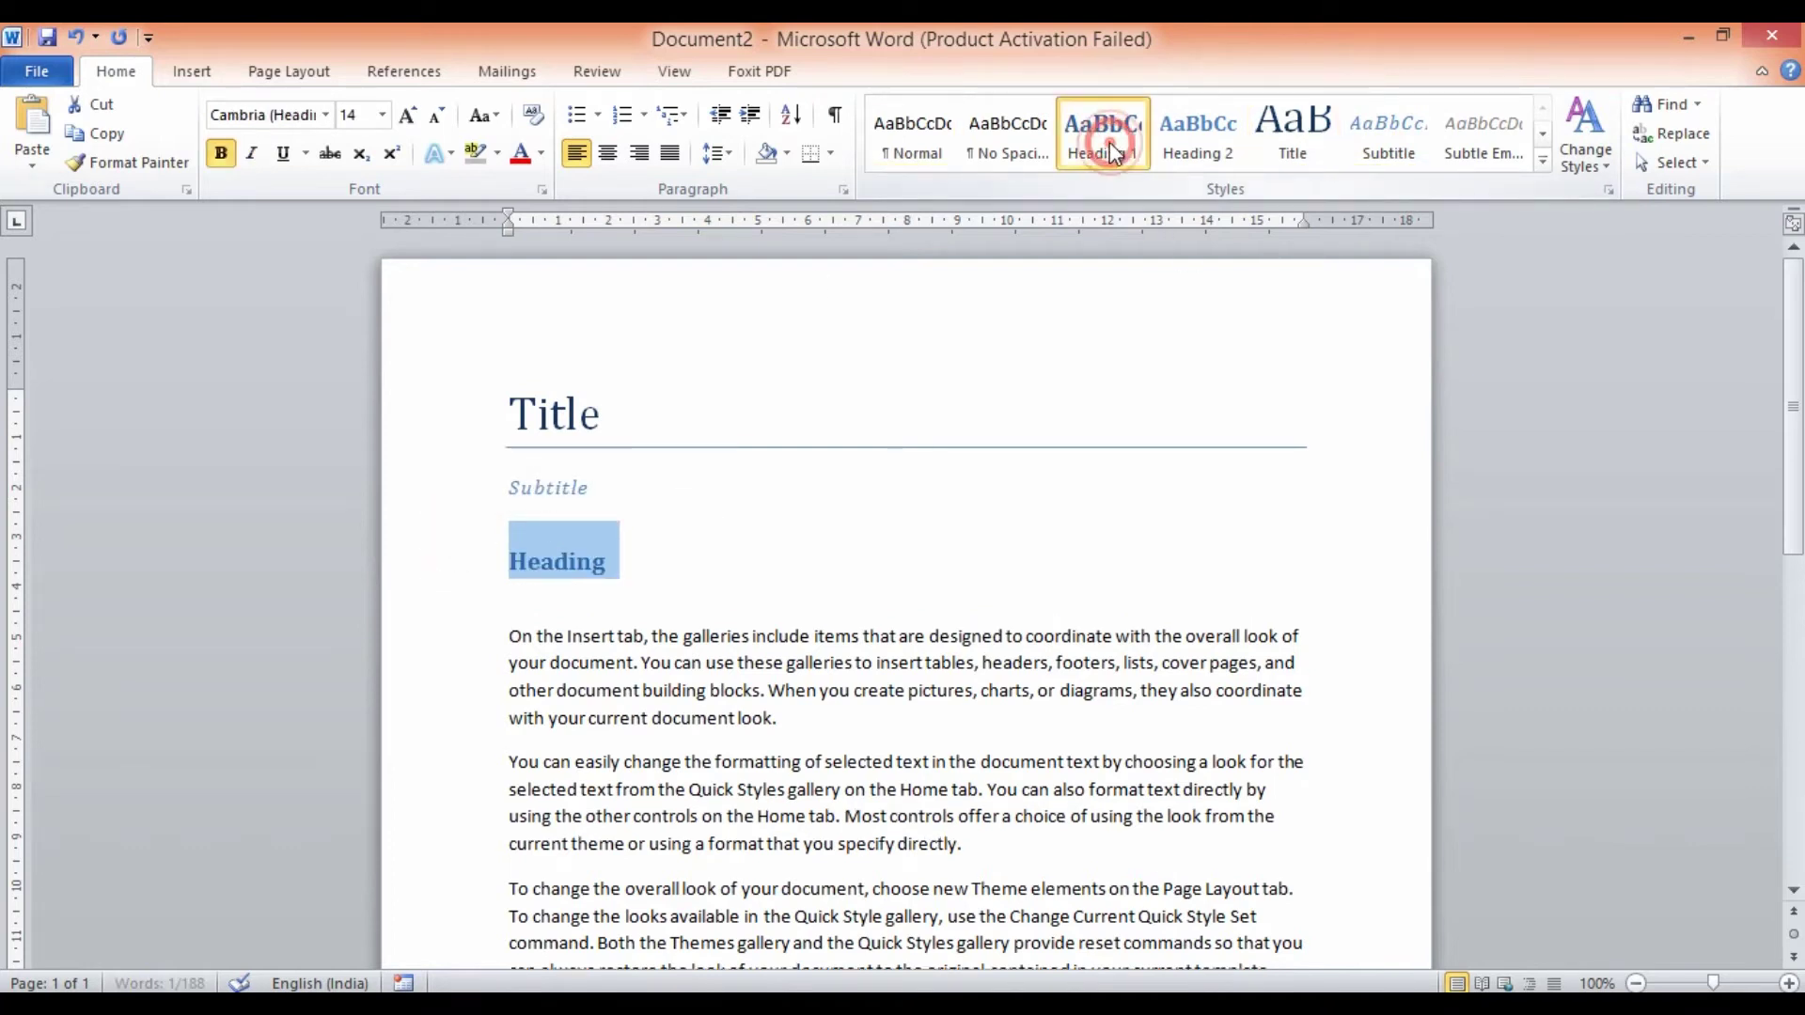
{"action": "left_click", "coordinate": [773, 580]}
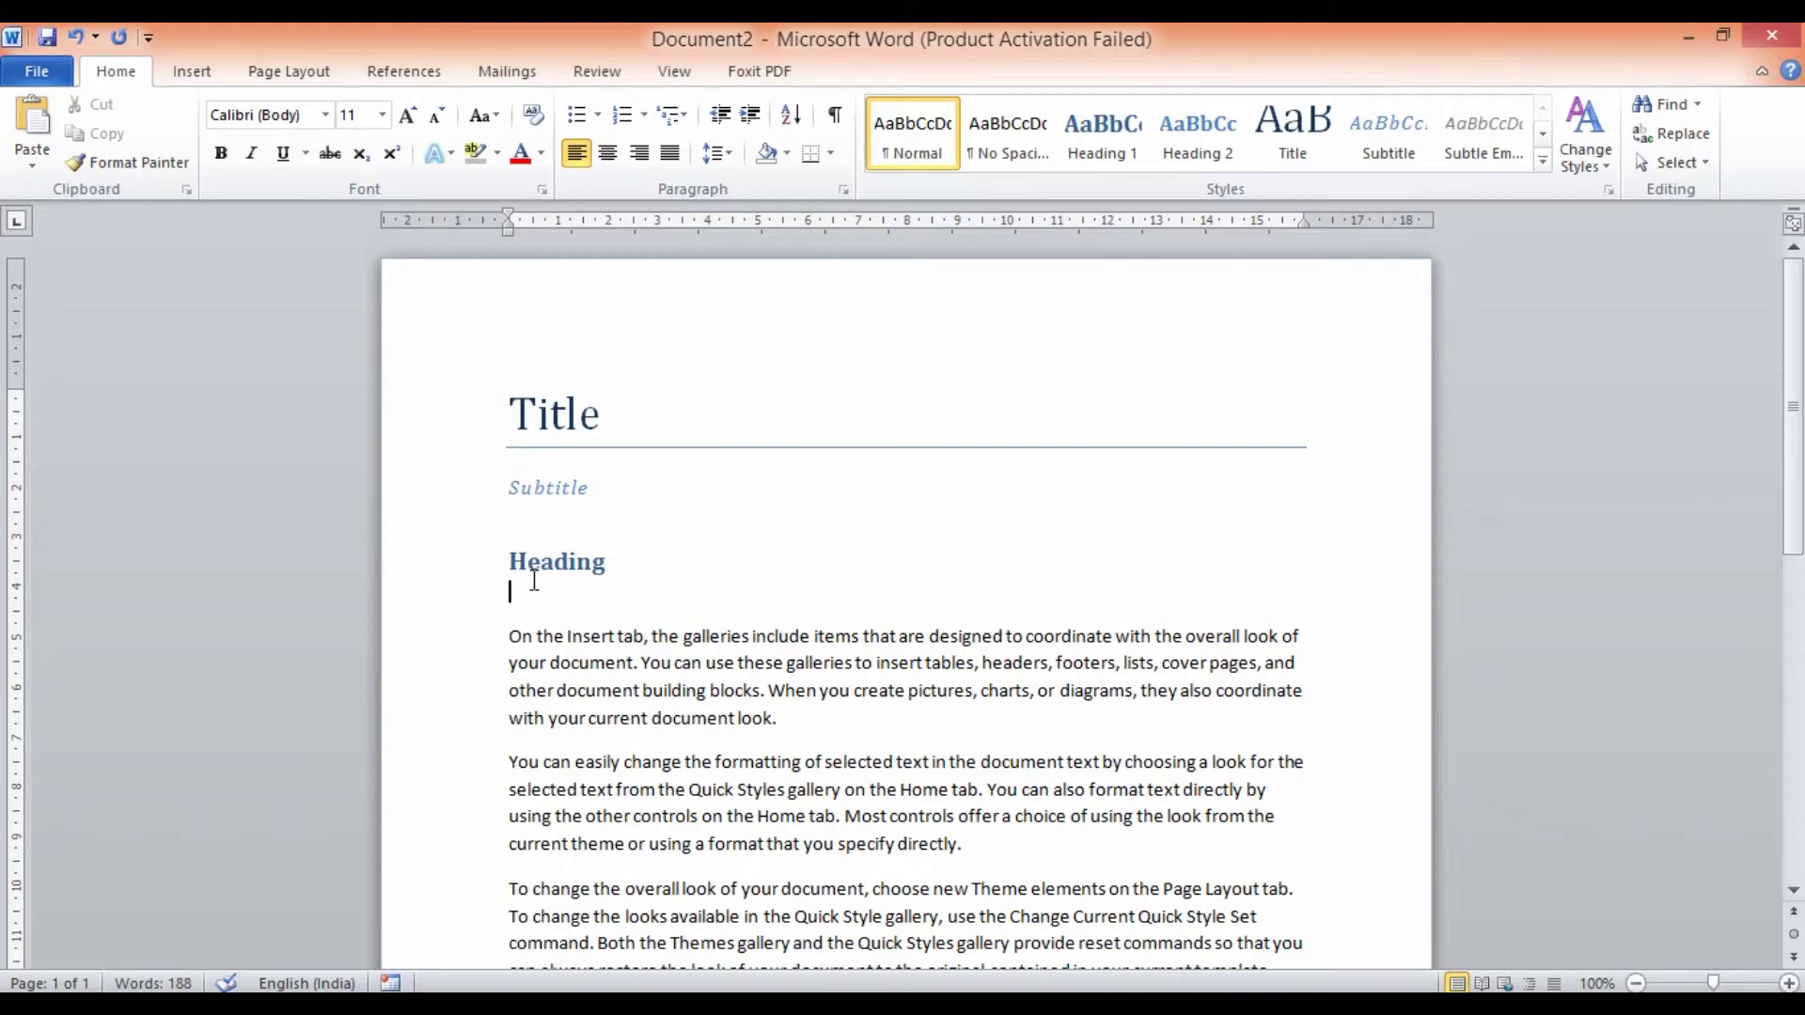
Apply the built-in Essential theme to the document.
{"action": "scroll", "coordinate": [639, 649], "scroll_direction": "down", "scroll_amount": 3}
{"action": "scroll", "coordinate": [644, 651], "scroll_direction": "up", "scroll_amount": 3}
{"action": "left_click", "coordinate": [274, 72]}
{"action": "left_click", "coordinate": [719, 660]}
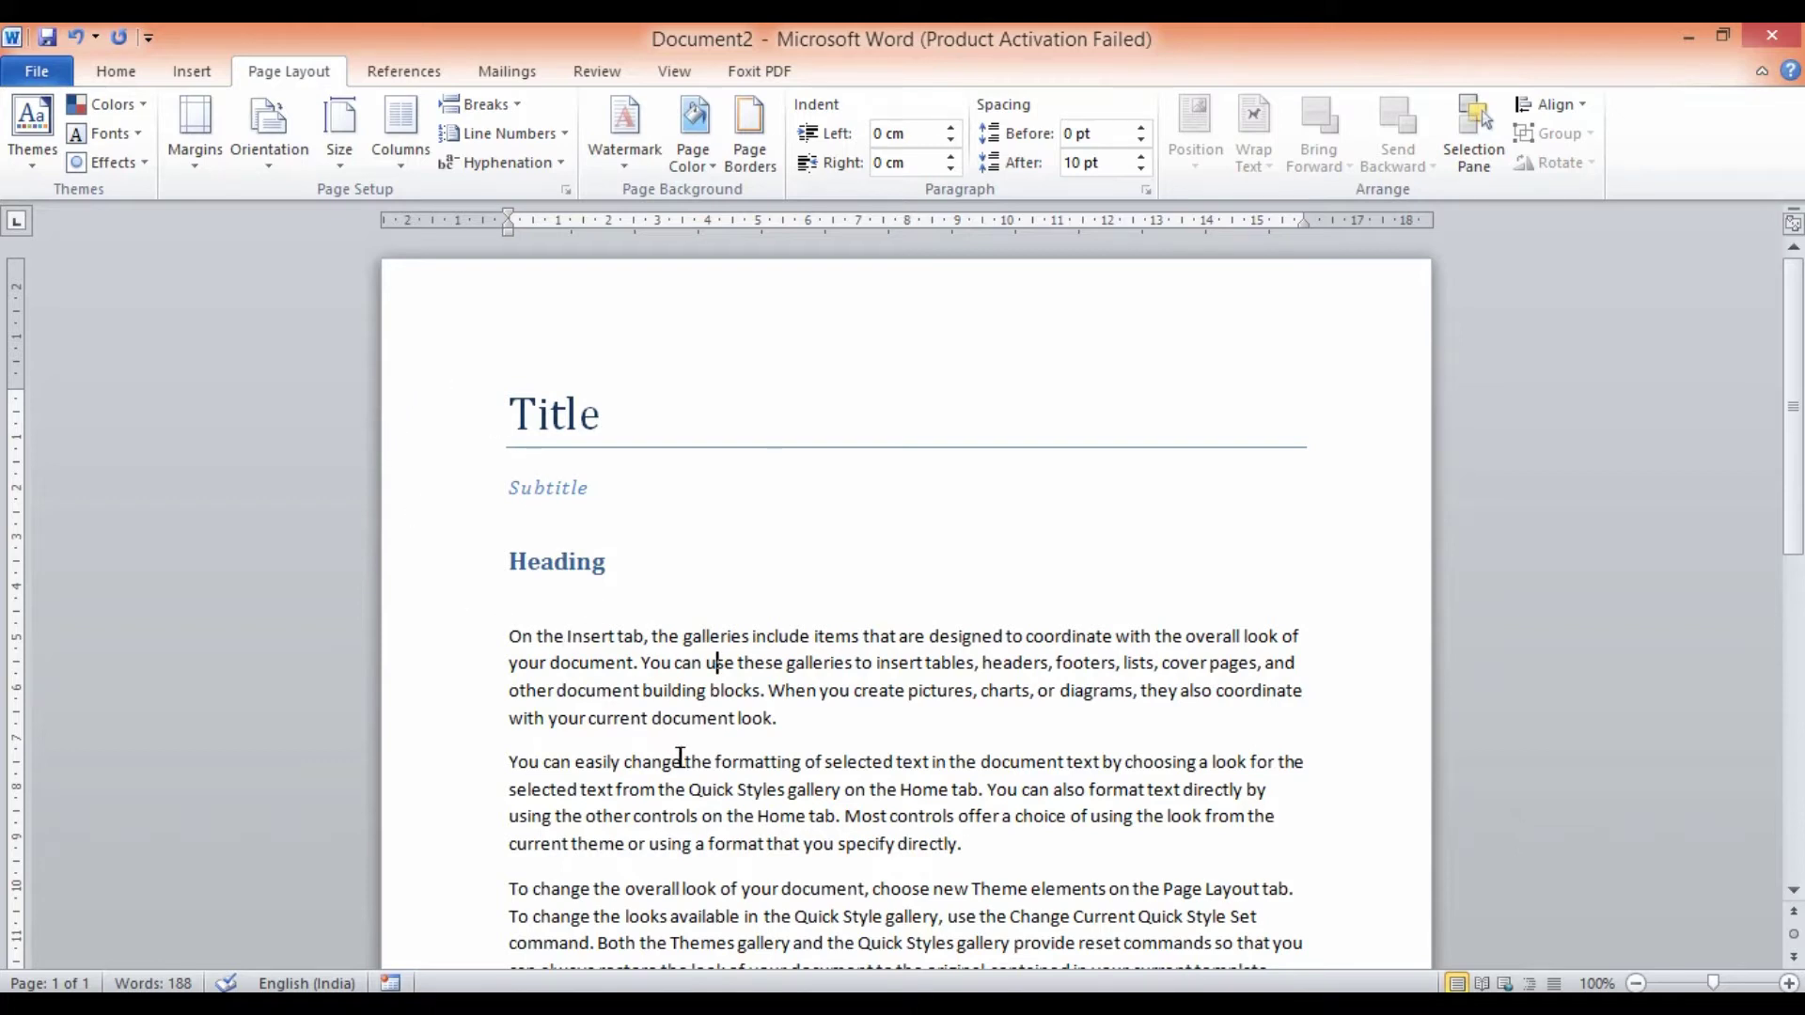
{"action": "scroll", "coordinate": [681, 757], "scroll_direction": "down", "scroll_amount": 3}
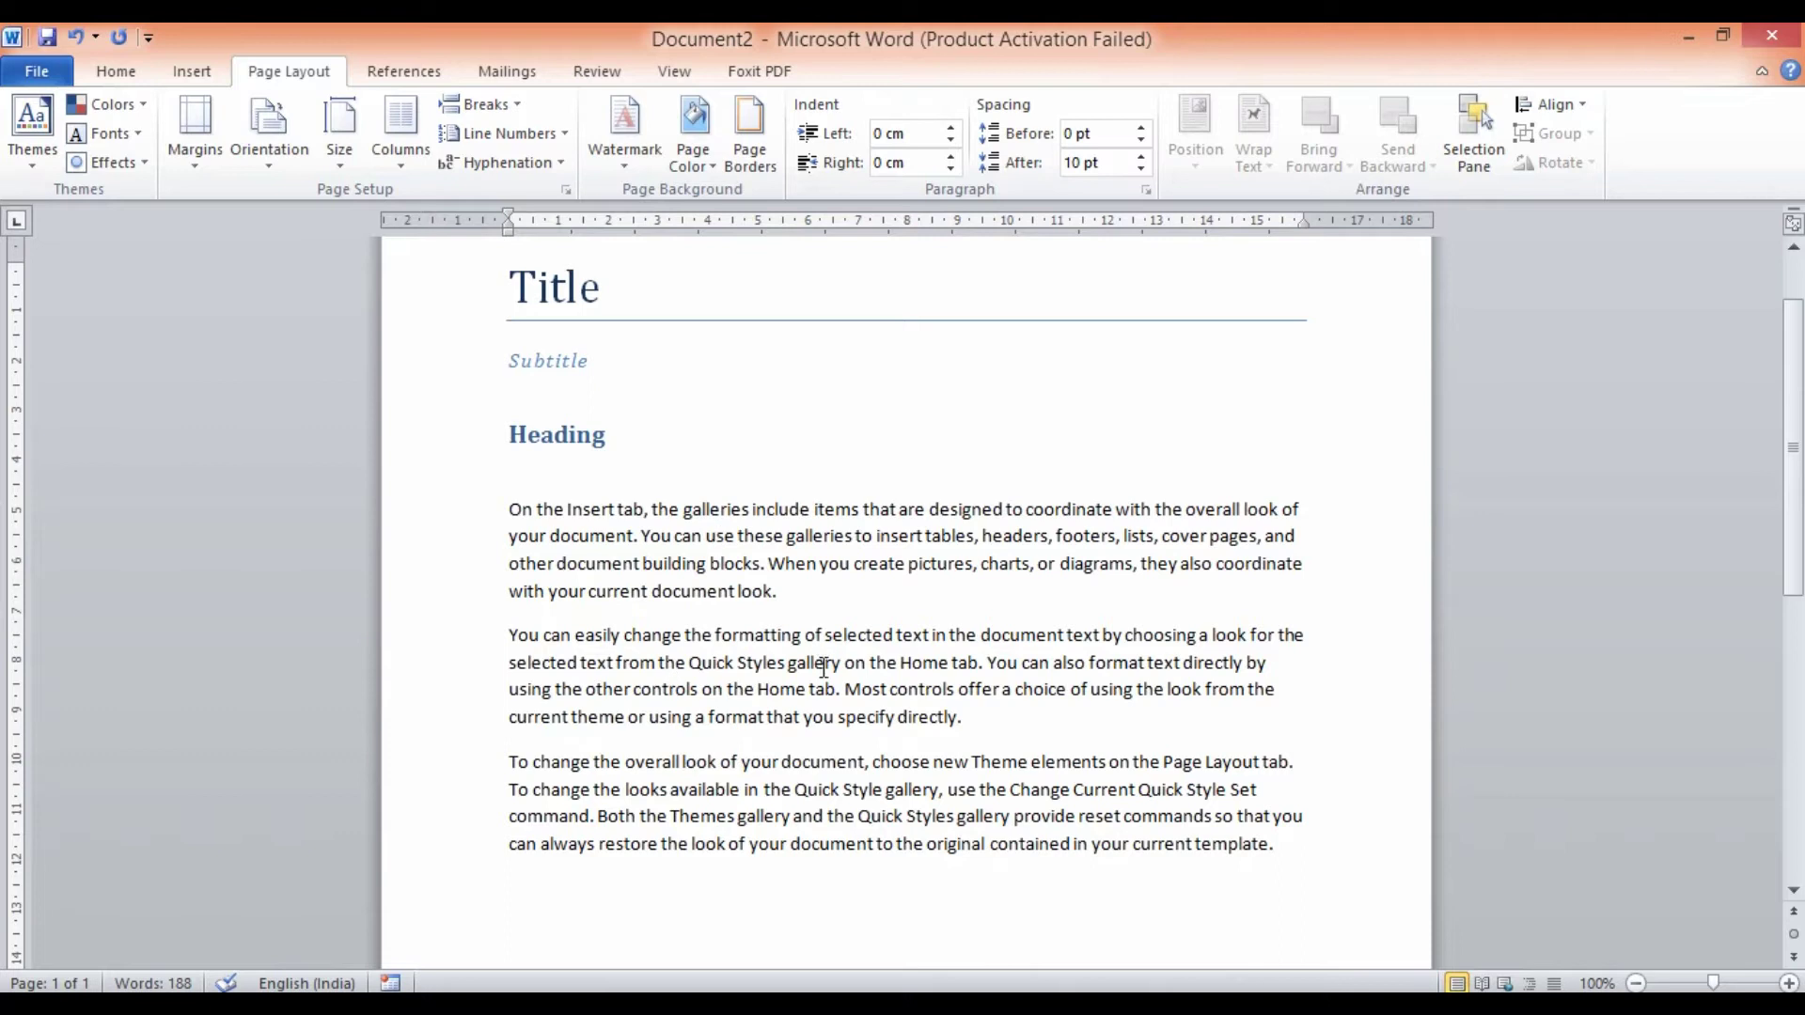
{"action": "left_click", "coordinate": [674, 428]}
{"action": "left_click", "coordinate": [42, 169]}
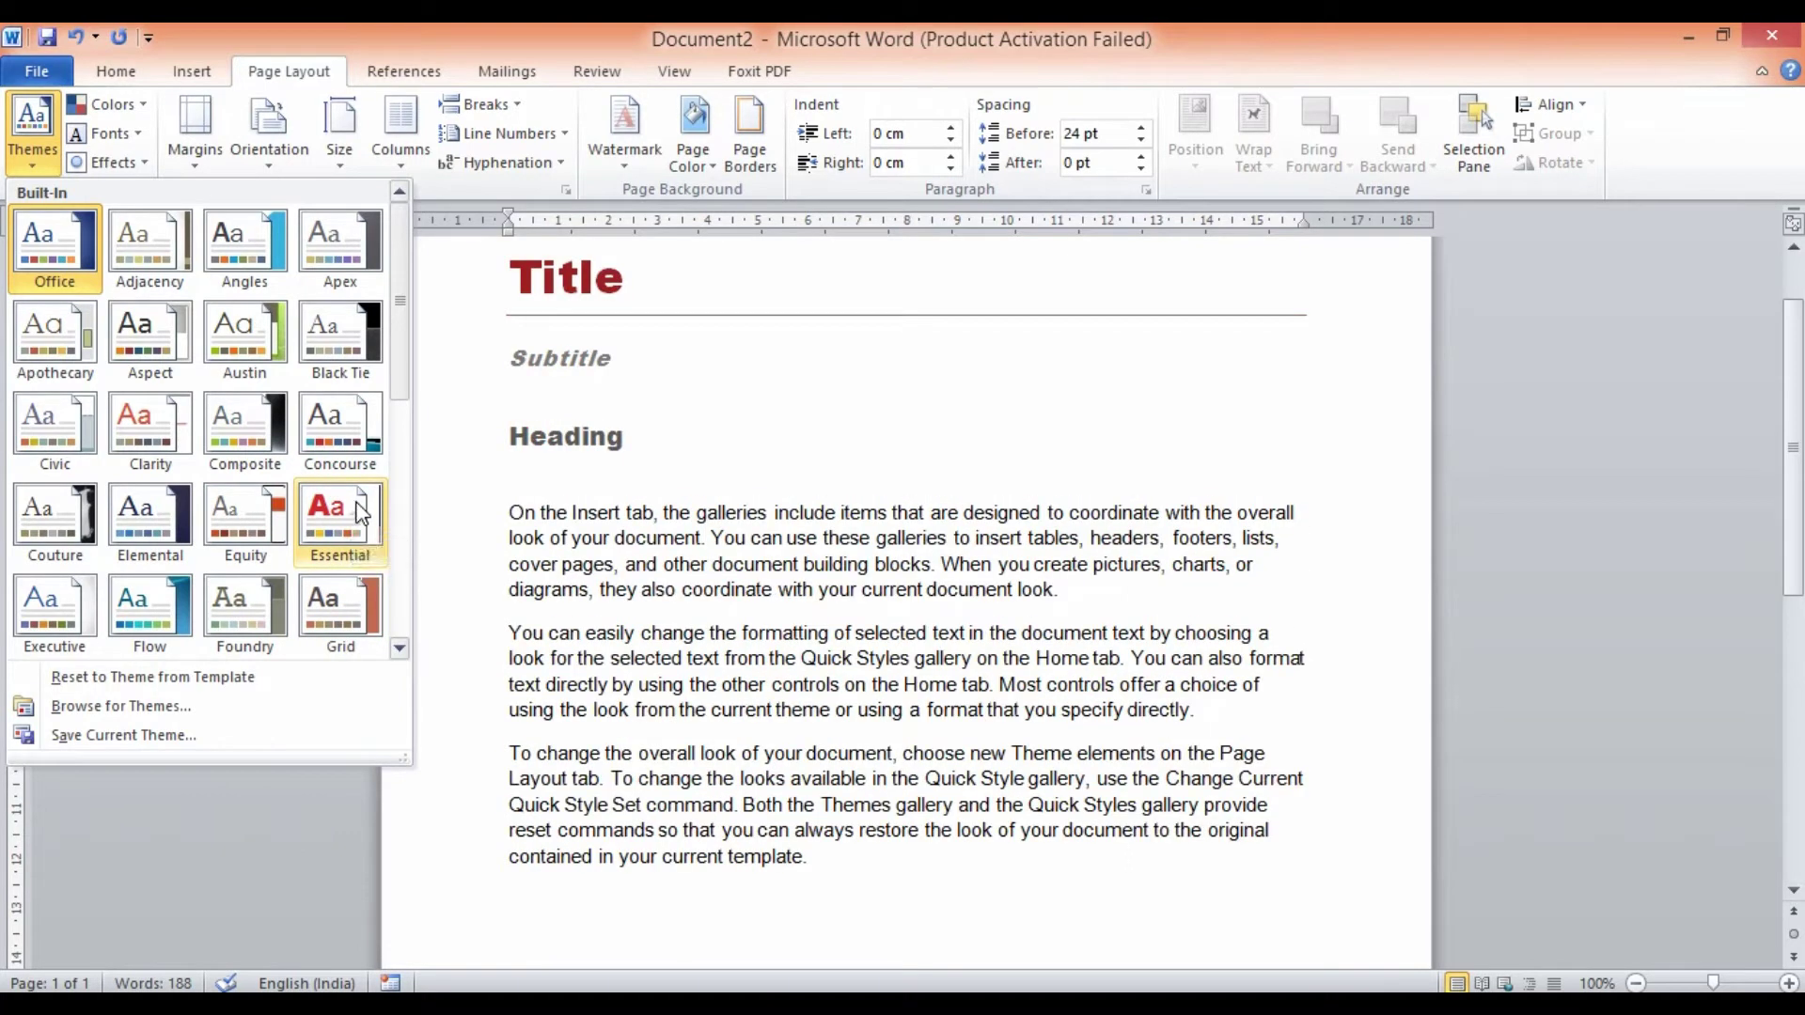
{"action": "left_click", "coordinate": [335, 527]}
{"action": "left_click", "coordinate": [705, 432]}
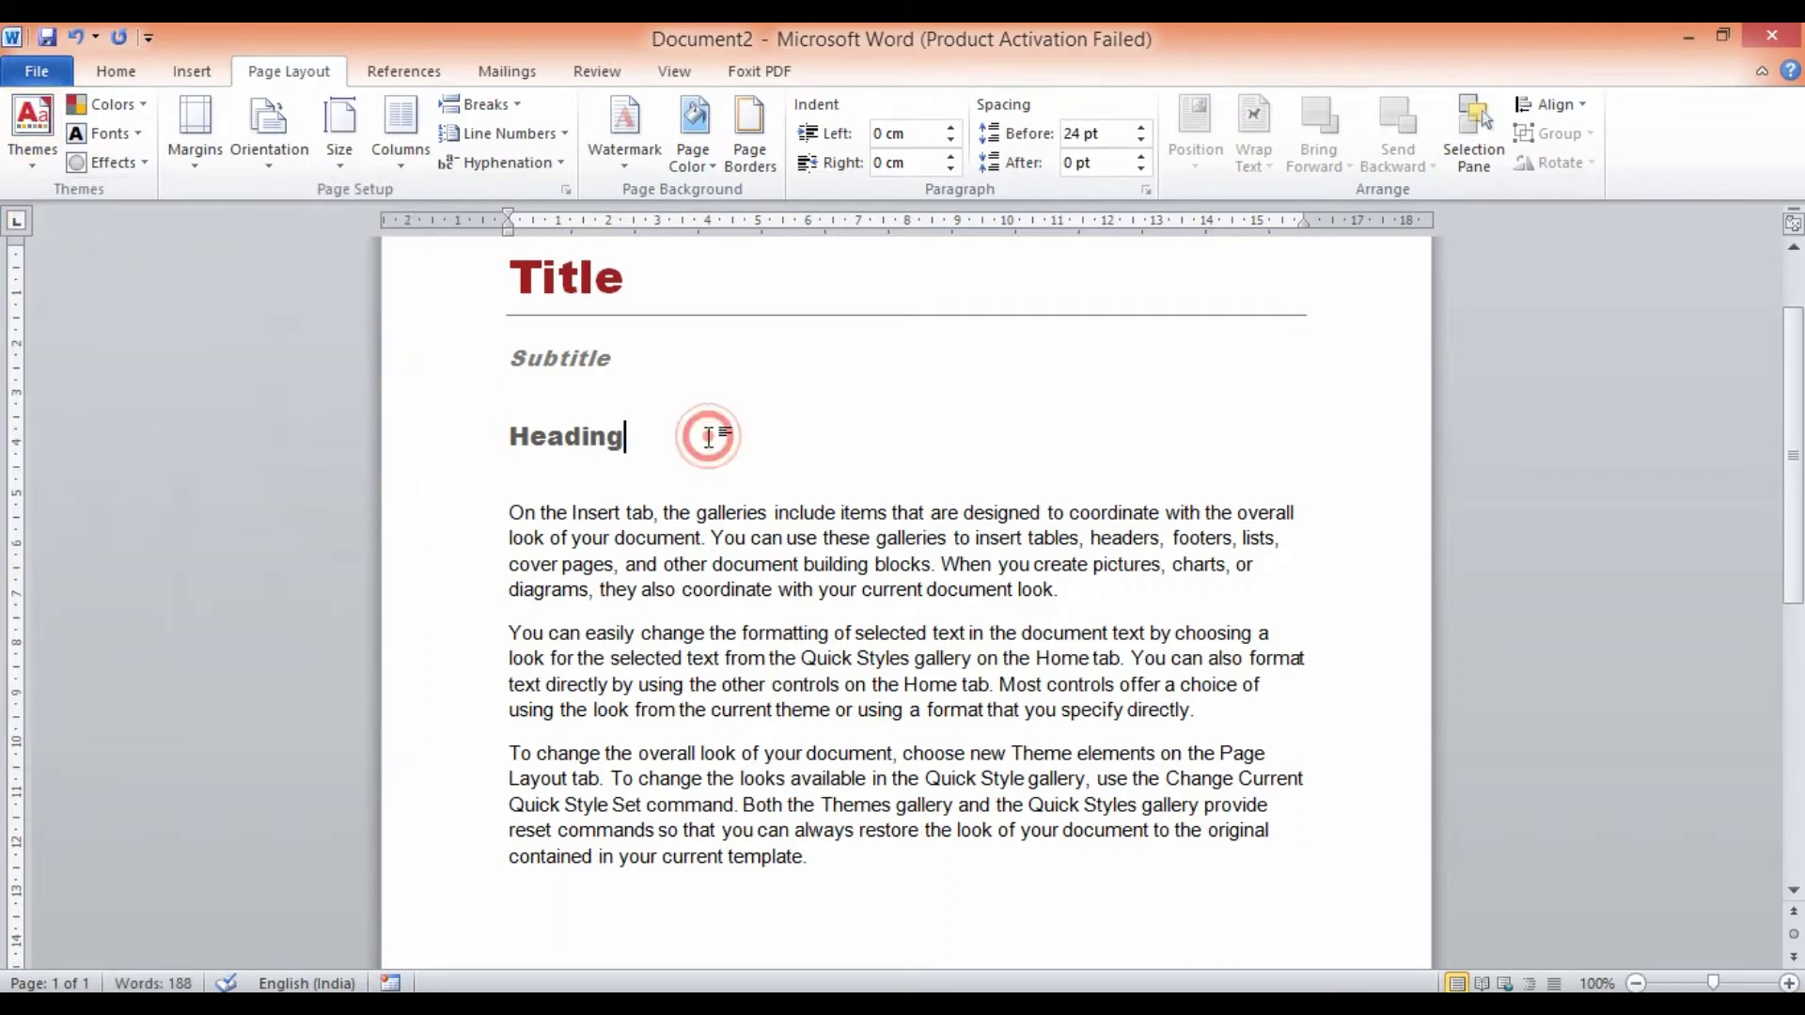
Review the themed headings and paragraphs and change the document theme to Flow.
{"action": "scroll", "coordinate": [658, 437], "scroll_direction": "up", "scroll_amount": 3}
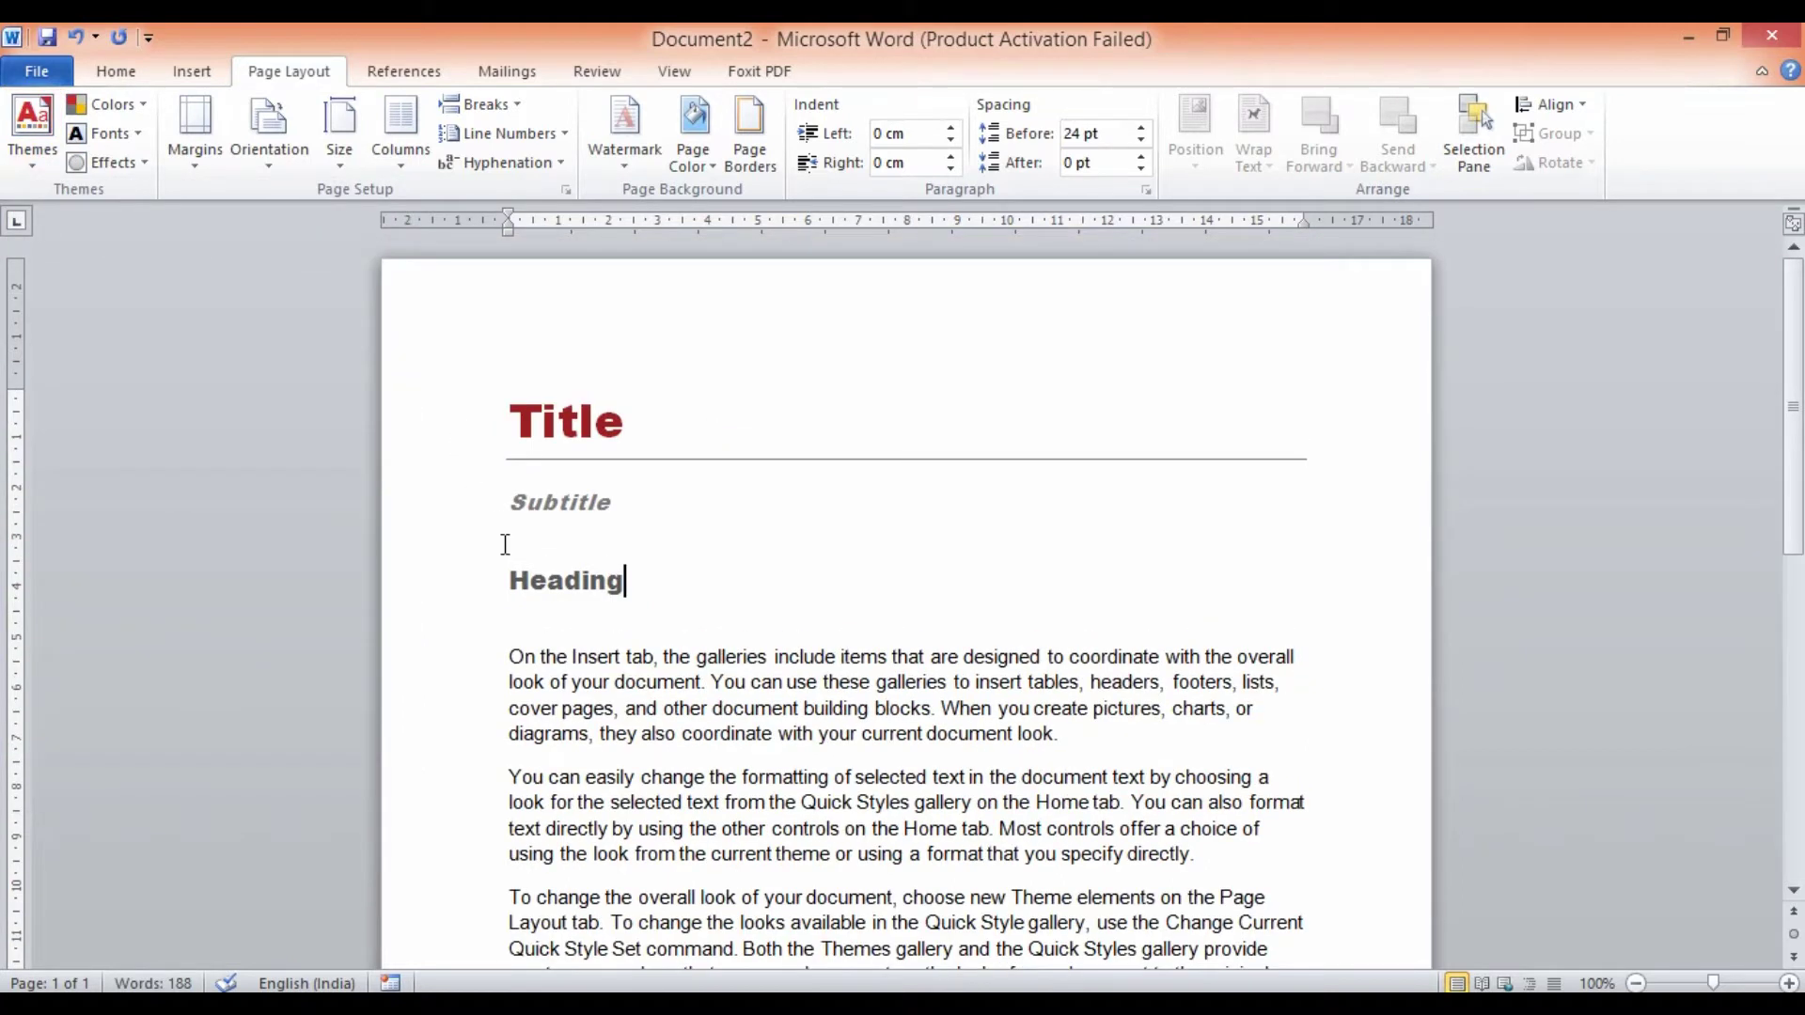
{"action": "left_click", "coordinate": [494, 591]}
{"action": "scroll", "coordinate": [790, 683], "scroll_direction": "down", "scroll_amount": 5}
{"action": "left_click", "coordinate": [771, 509]}
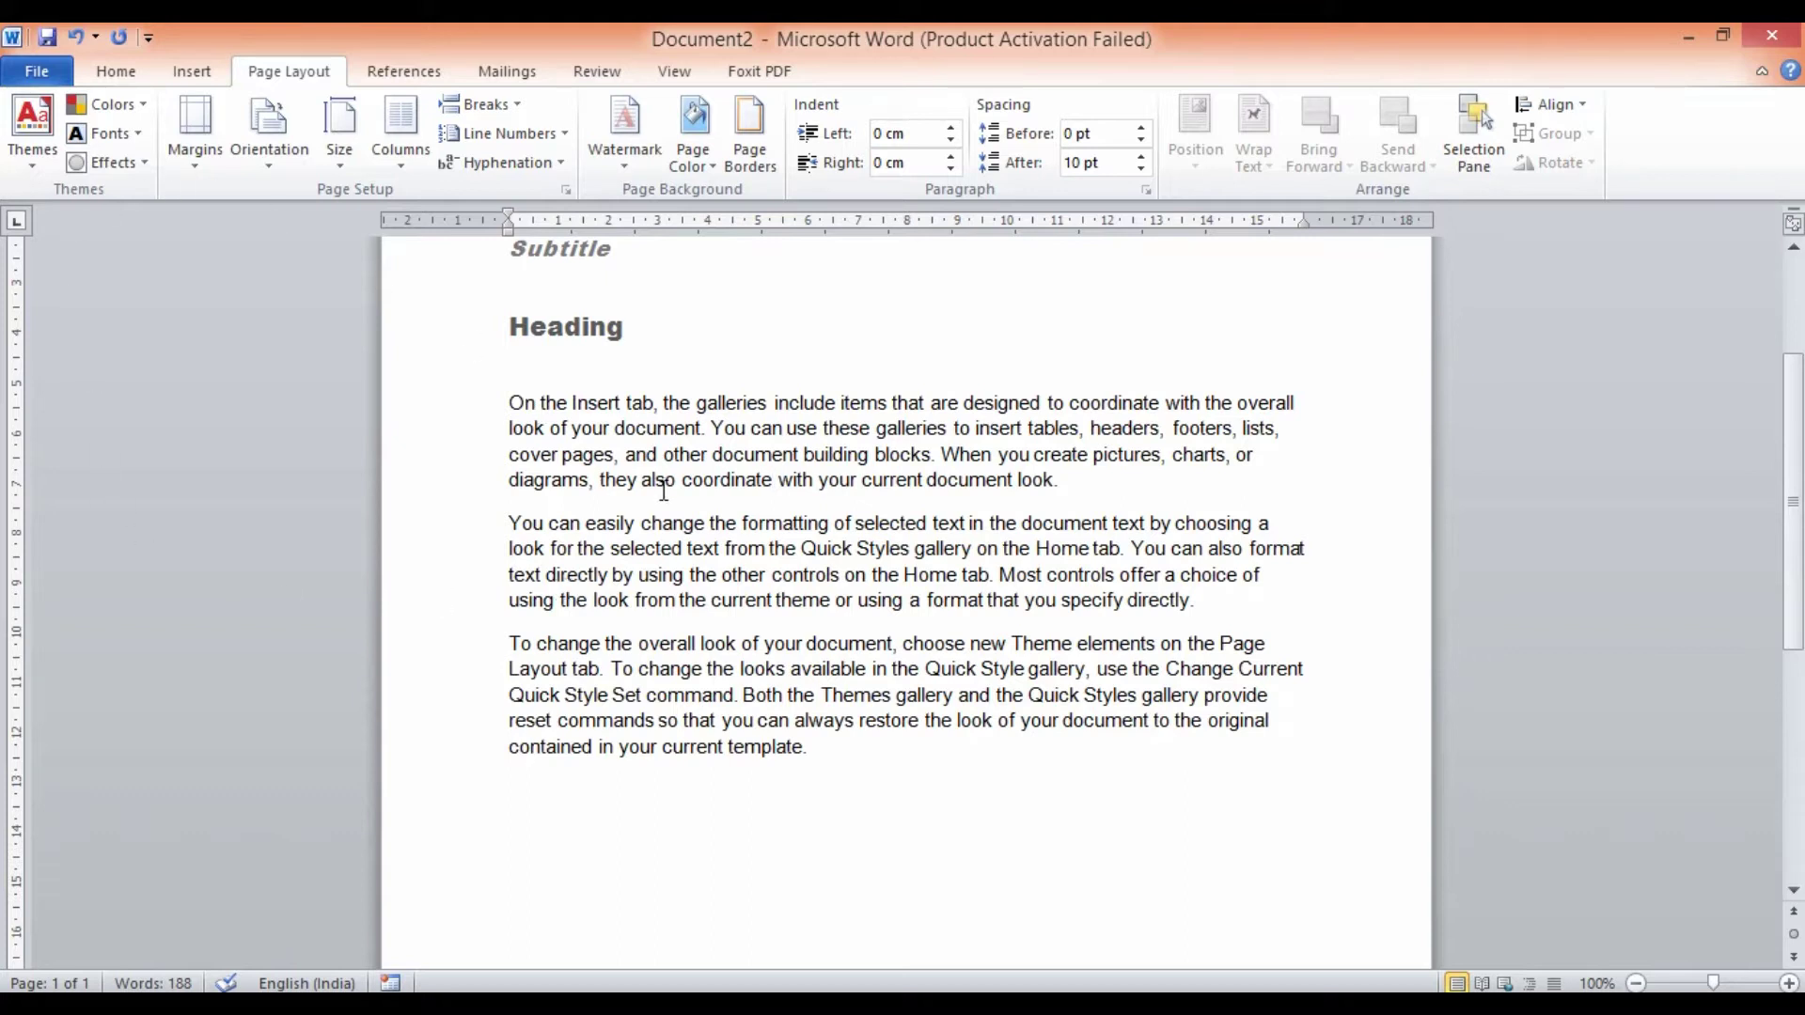
{"action": "scroll", "coordinate": [661, 490], "scroll_direction": "up", "scroll_amount": 5}
{"action": "left_click", "coordinate": [31, 160]}
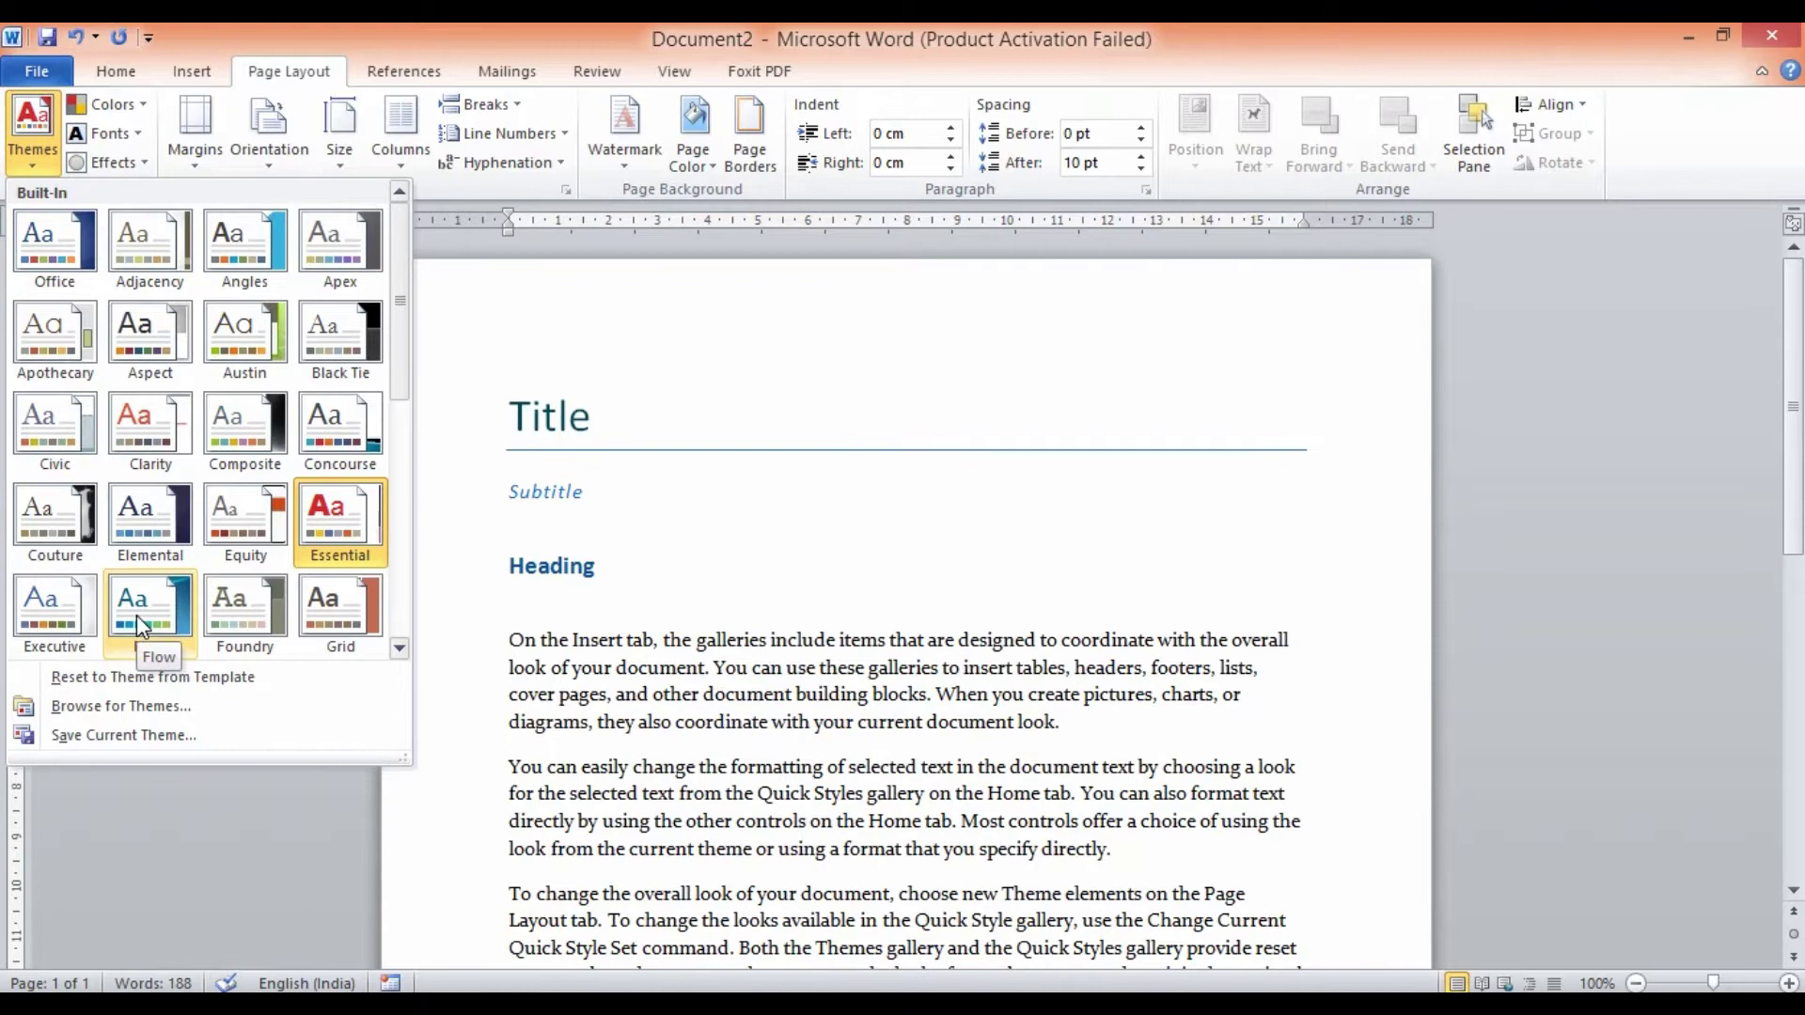
{"action": "left_click", "coordinate": [137, 615]}
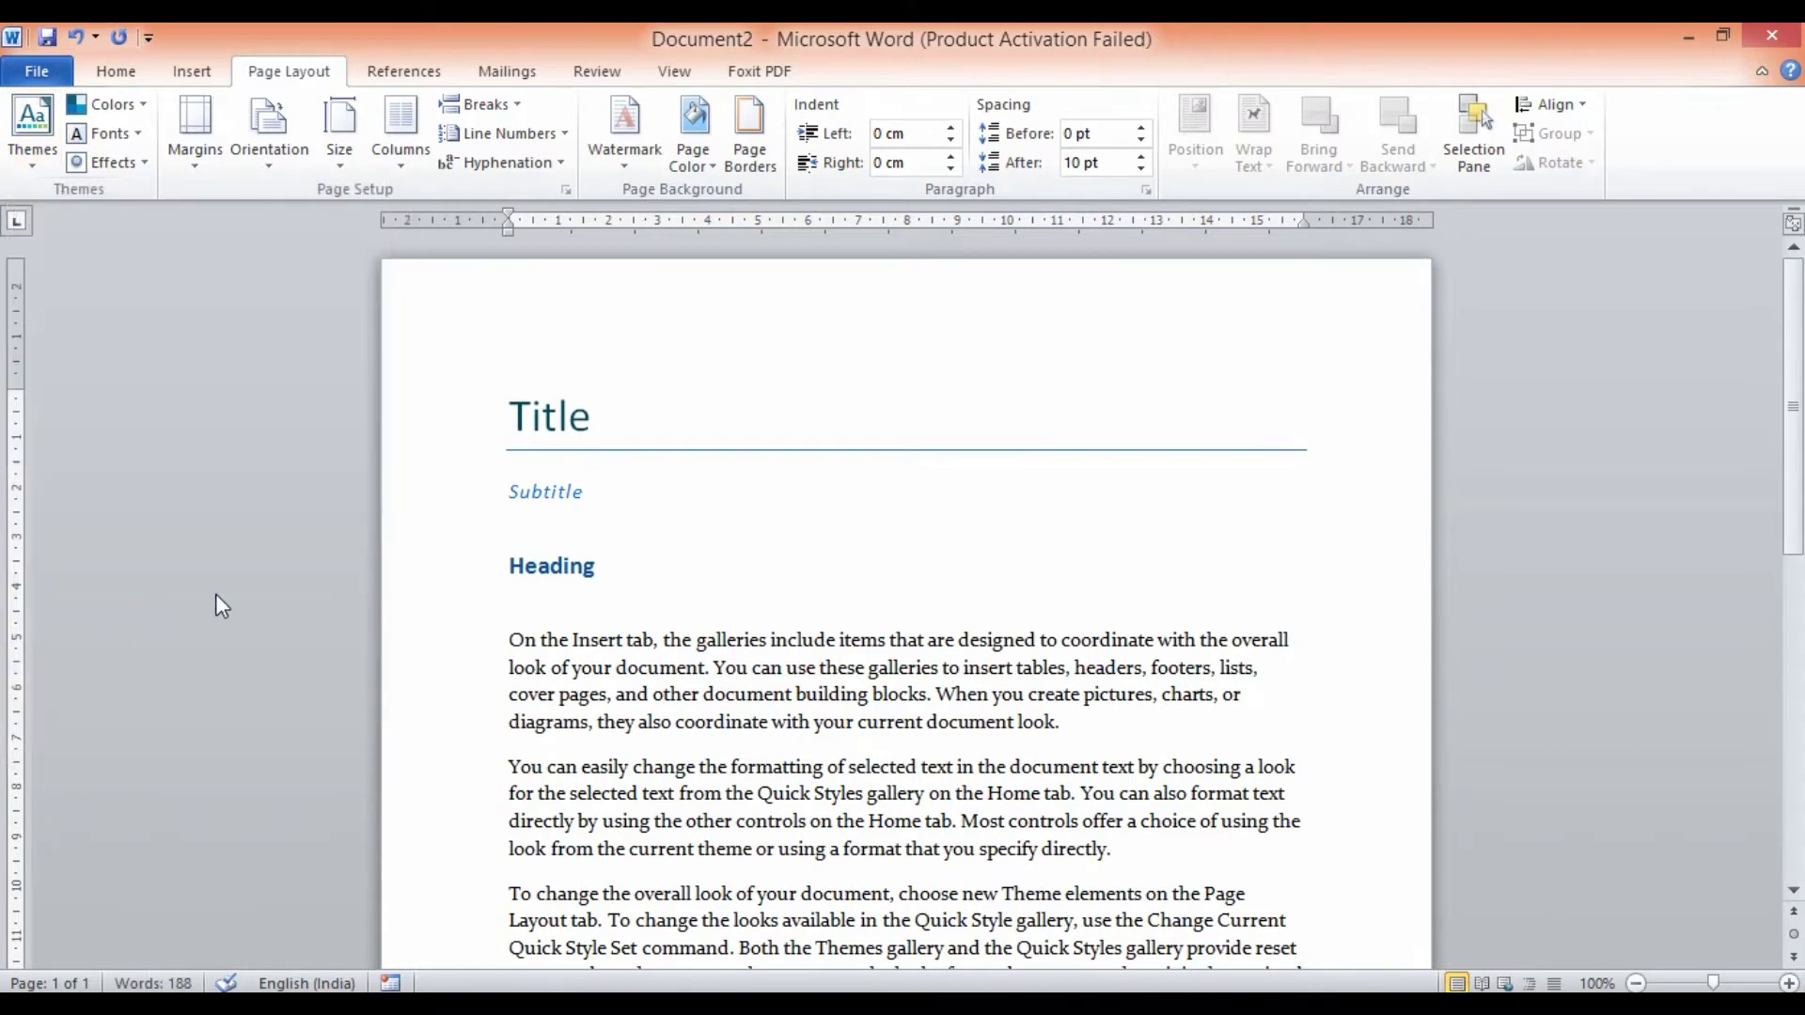
{"action": "left_click", "coordinate": [701, 589]}
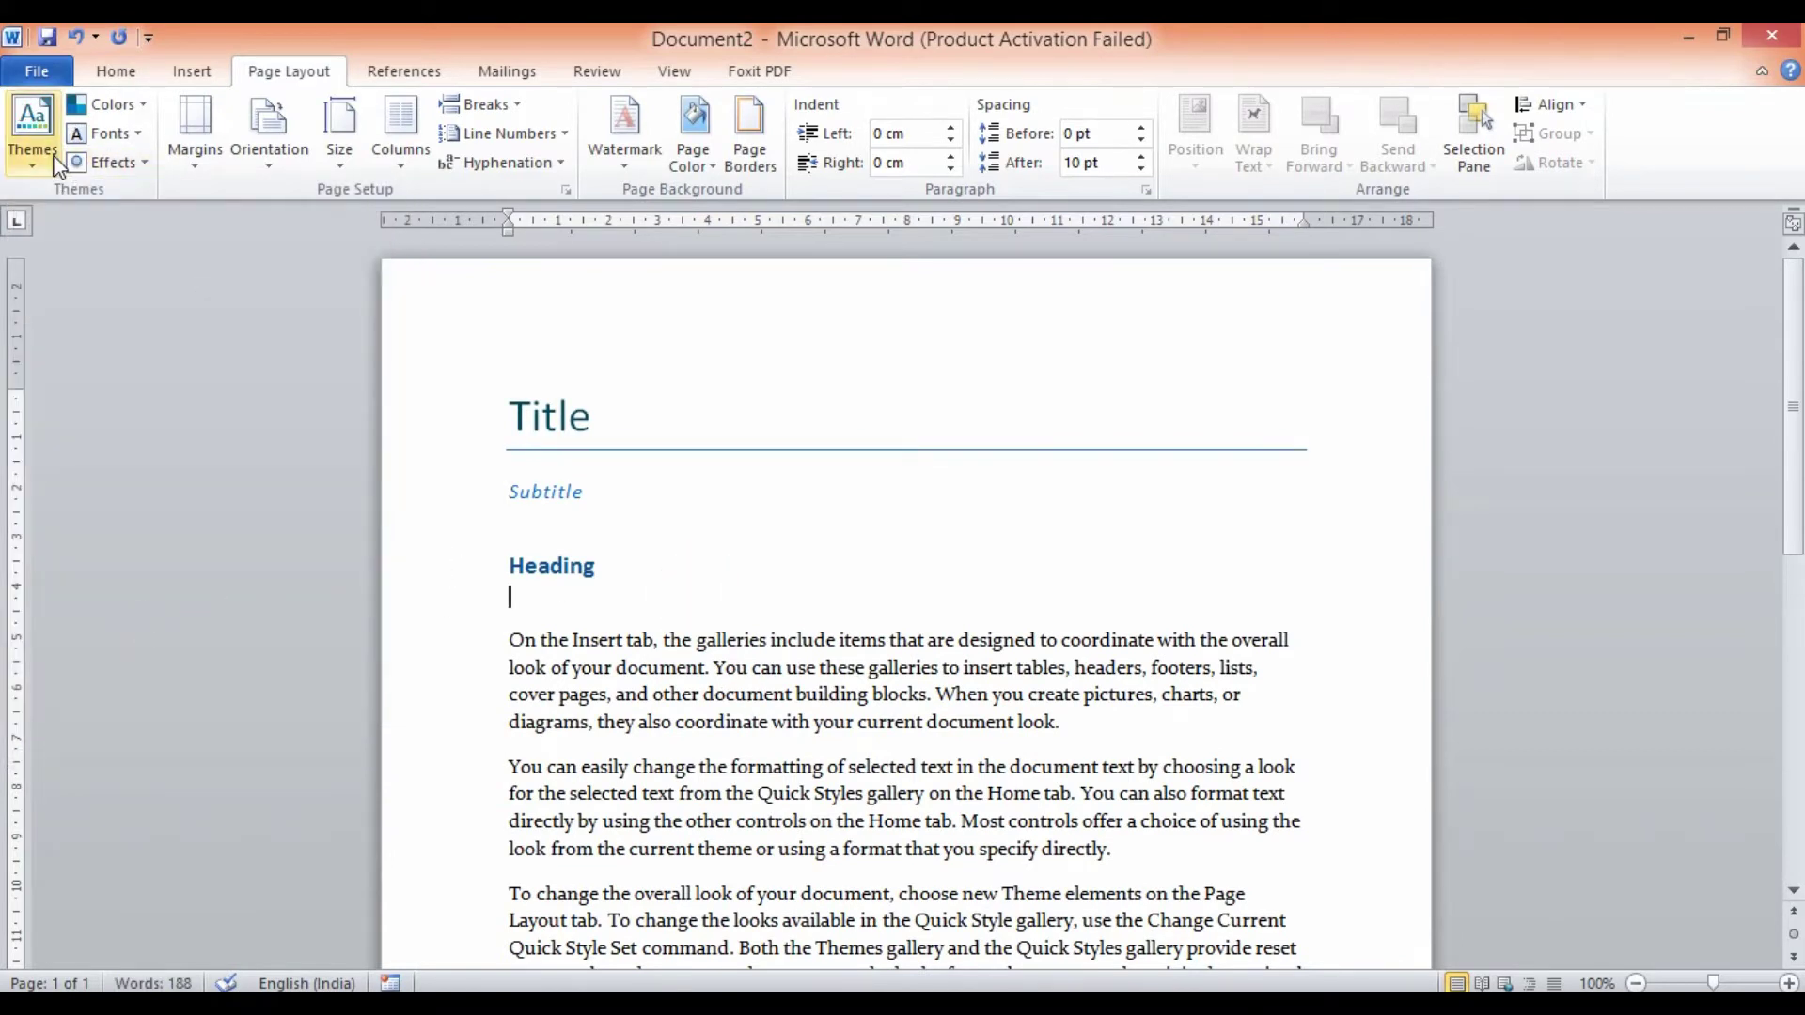
Set the theme colors to Concourse and the theme fonts to Foundry.
{"action": "left_click", "coordinate": [138, 109]}
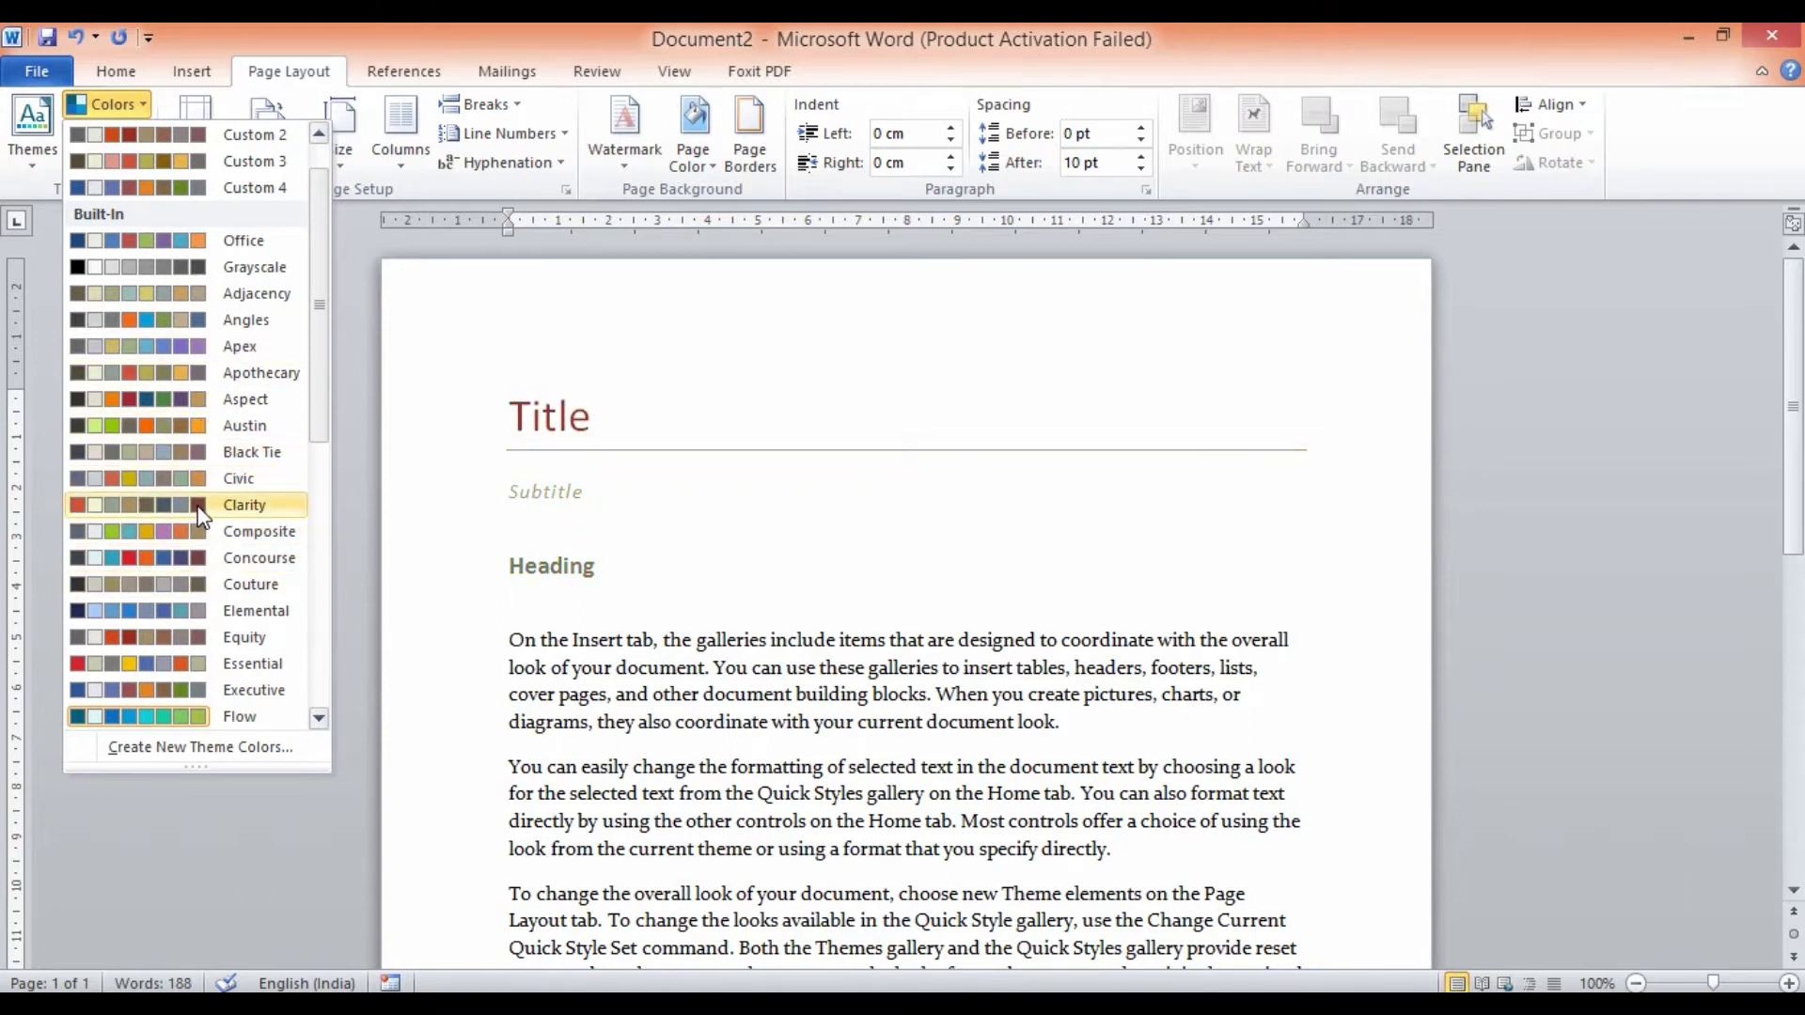
{"action": "left_click", "coordinate": [207, 566]}
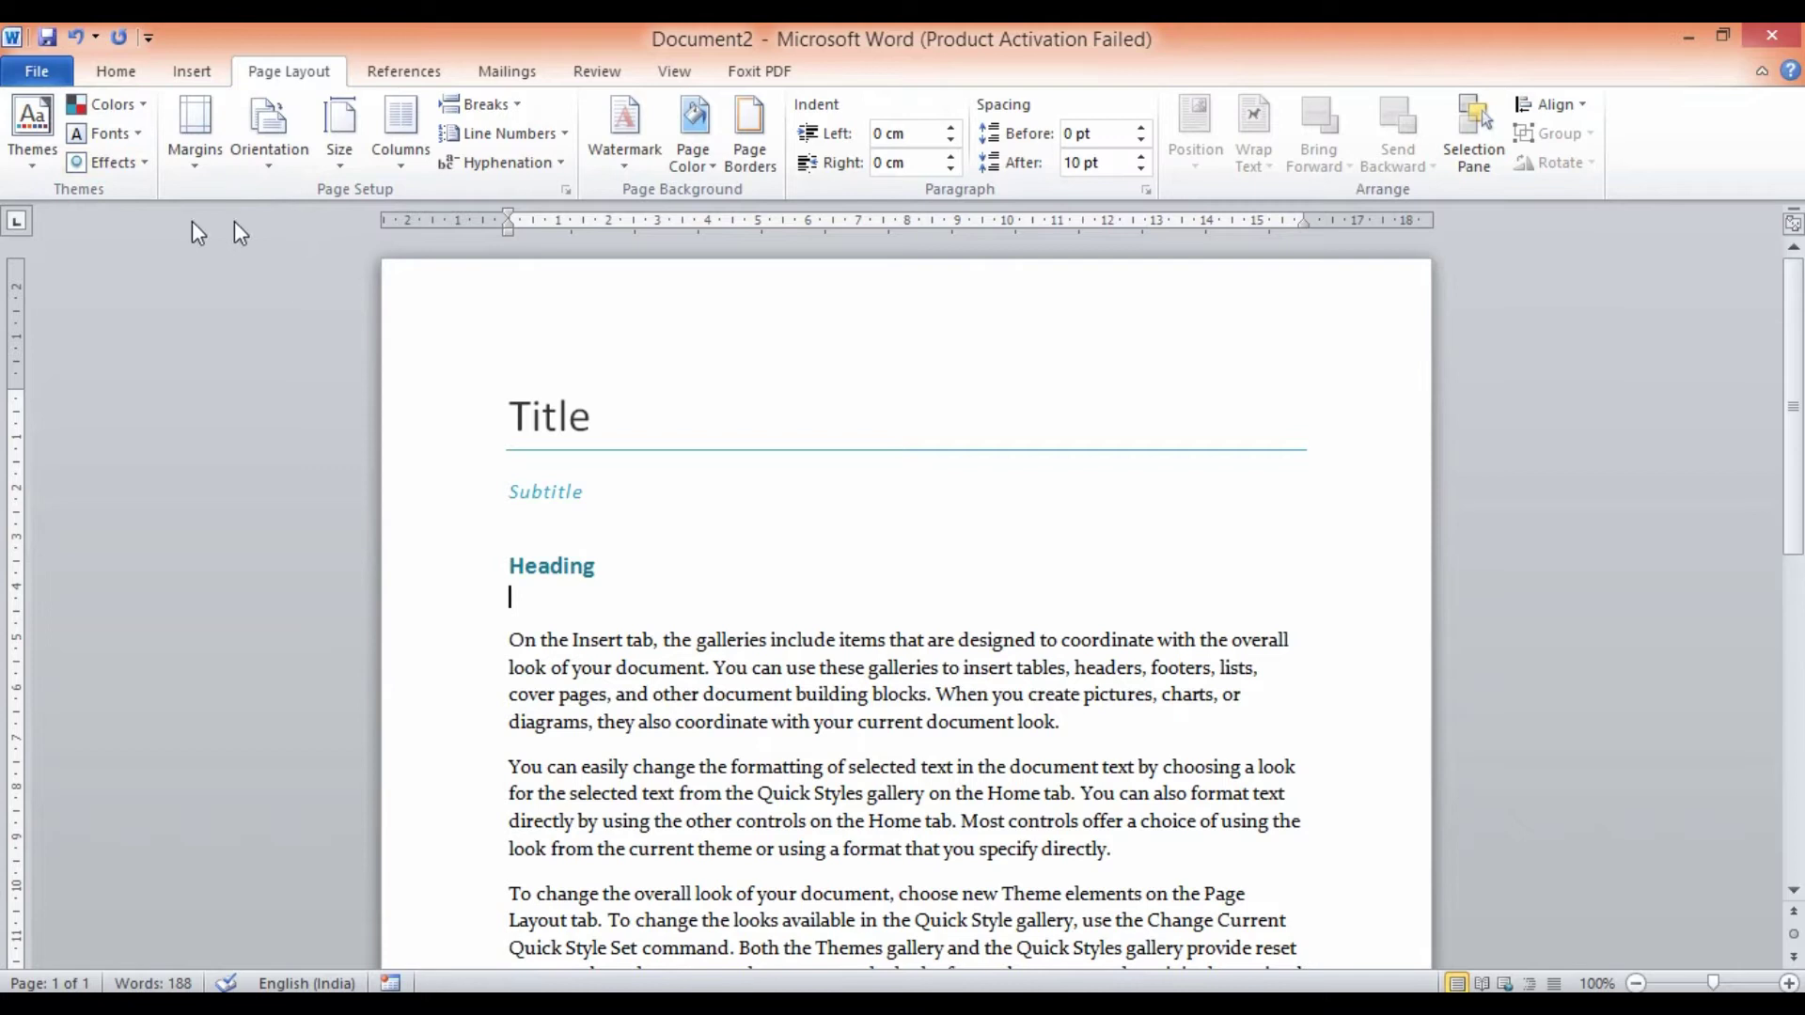
{"action": "left_click", "coordinate": [136, 135]}
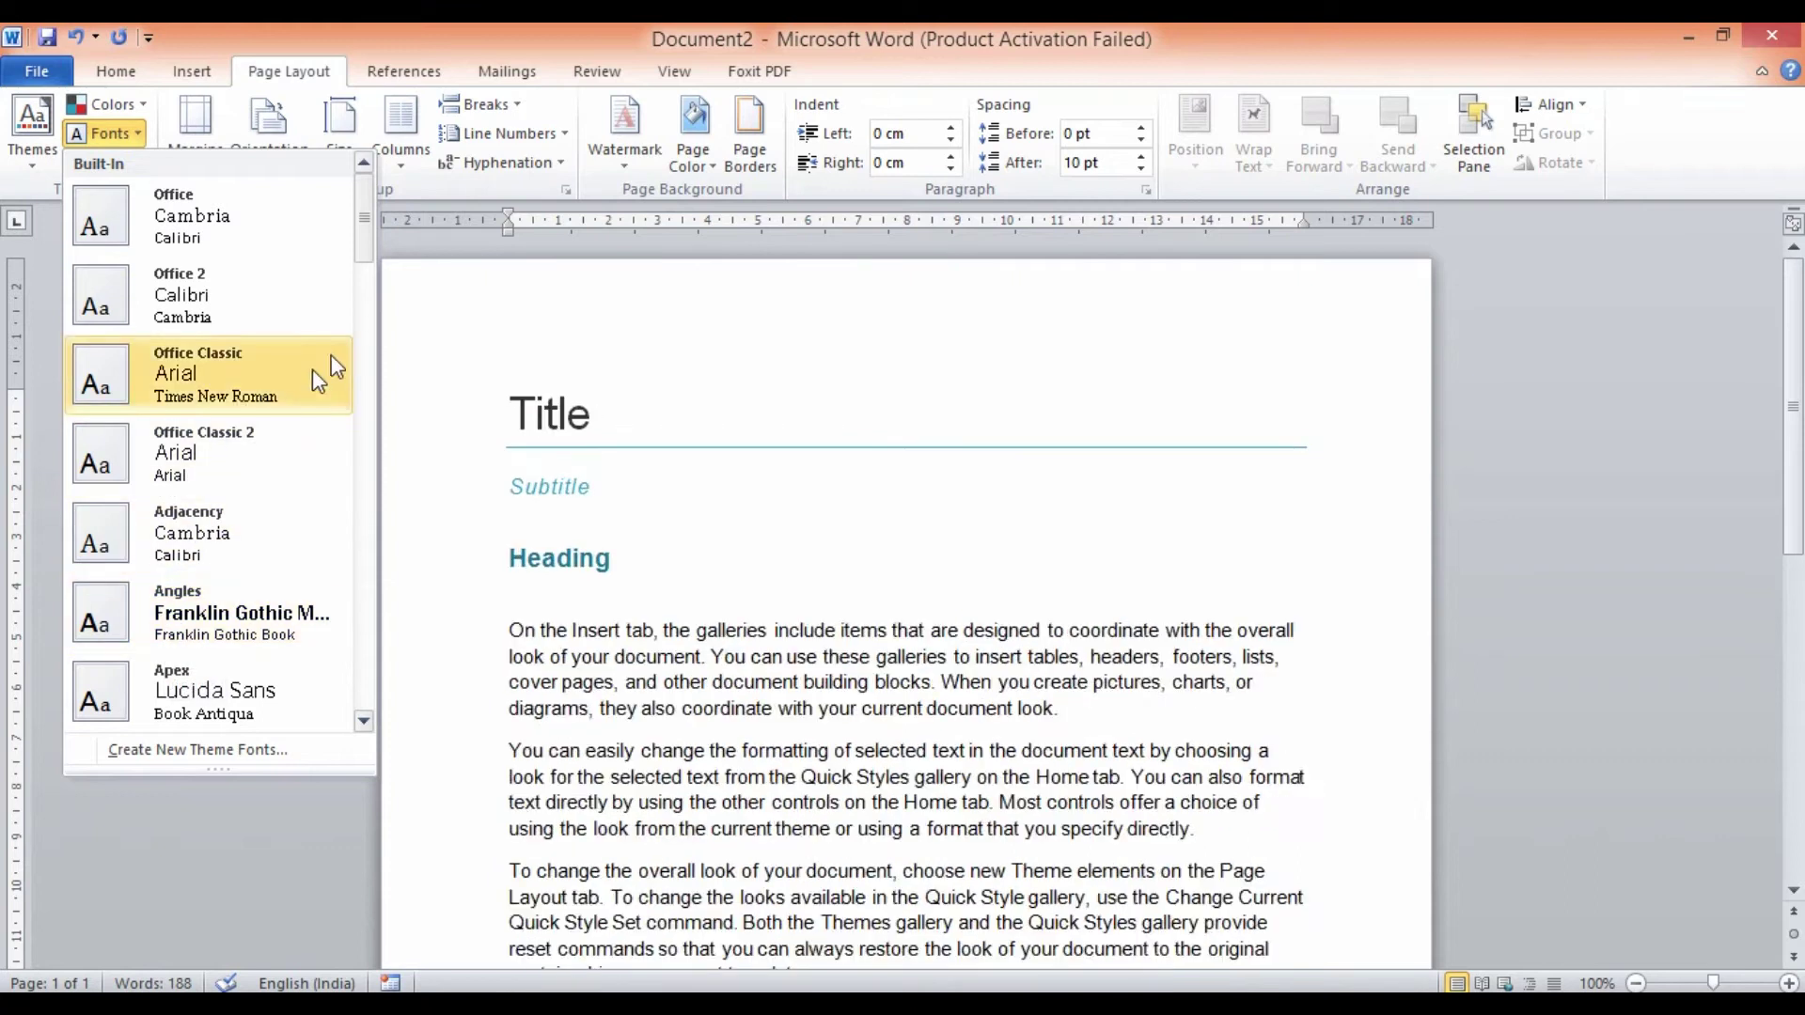
{"action": "left_click_drag", "start_coordinate": [364, 250], "coordinate": [356, 495]}
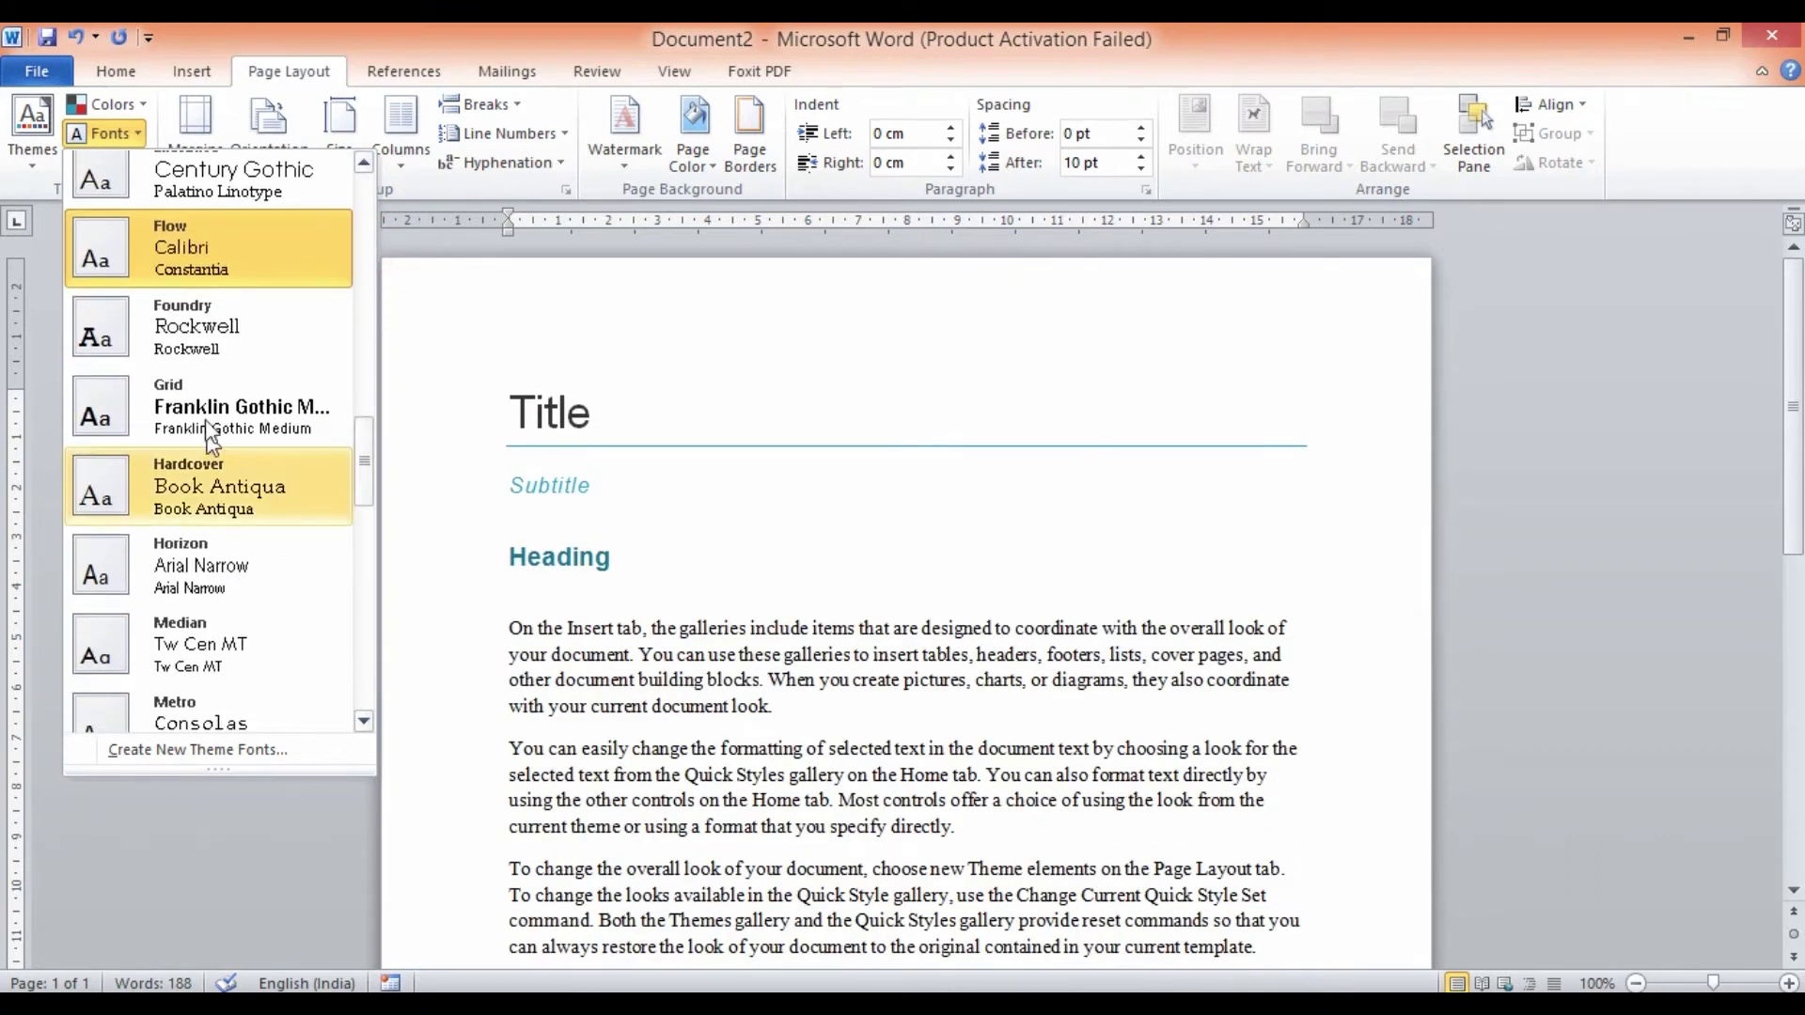
{"action": "left_click", "coordinate": [195, 323]}
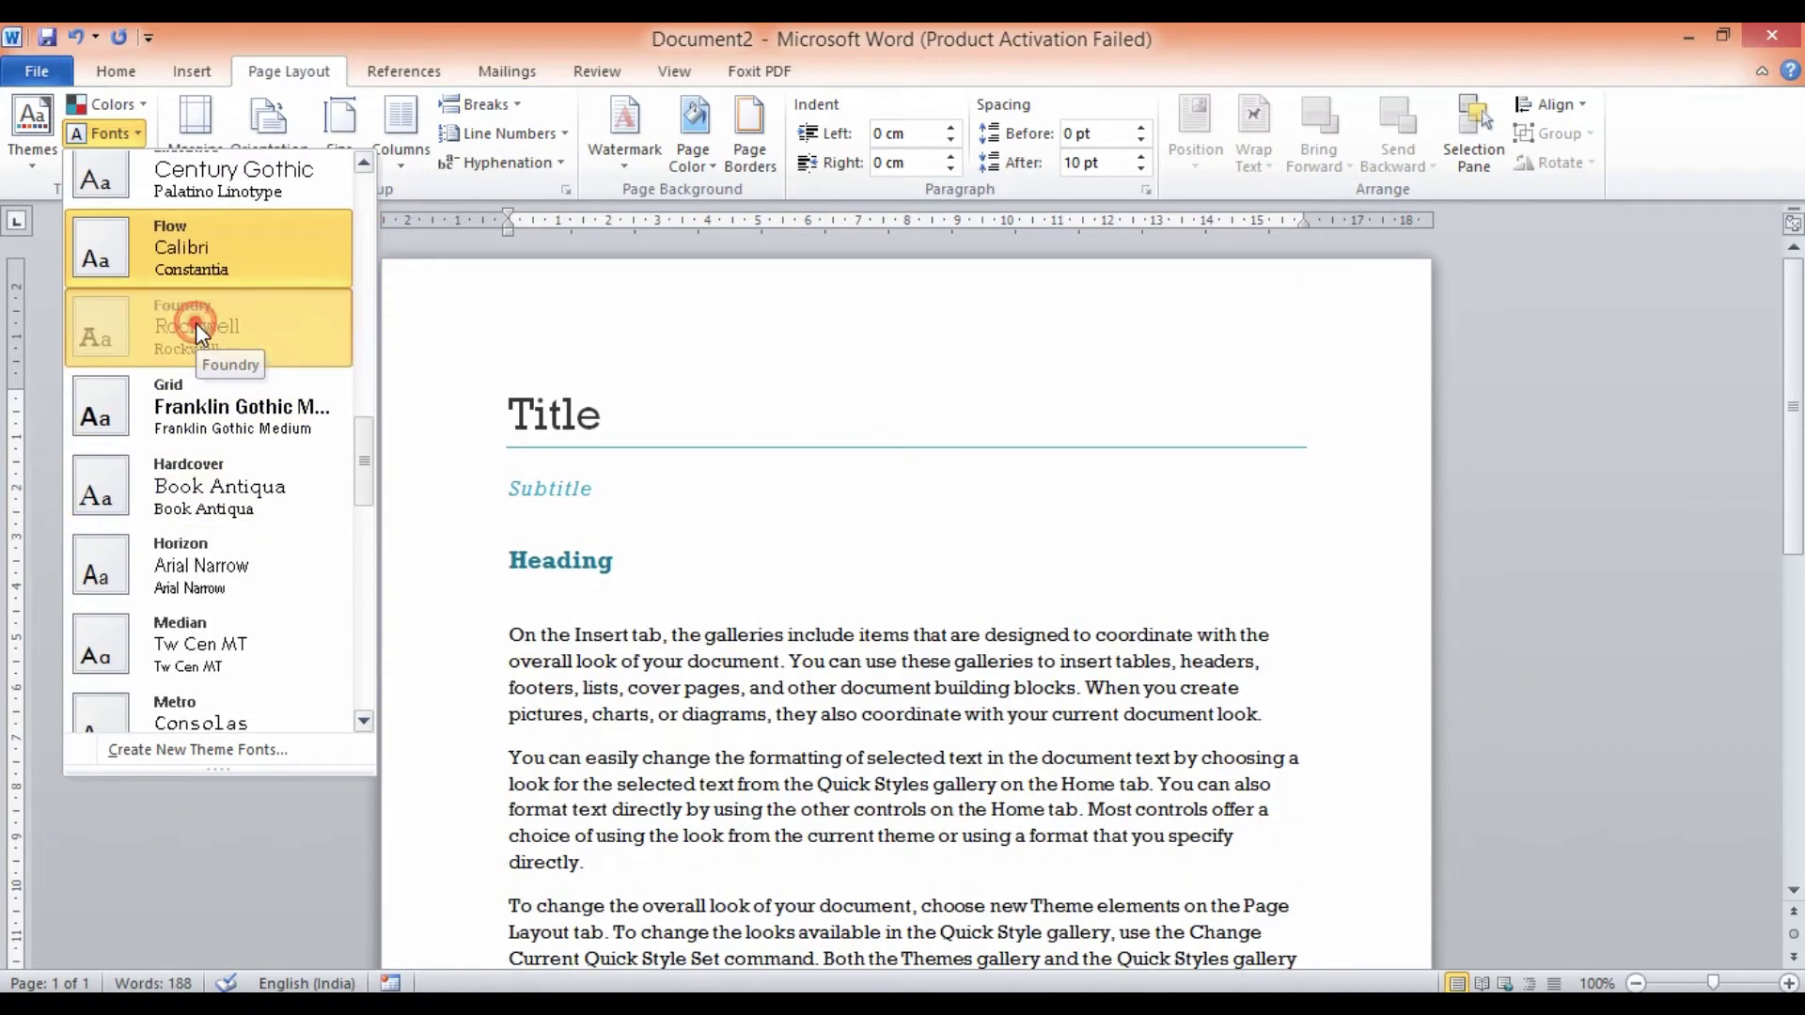
{"action": "left_click", "coordinate": [632, 491]}
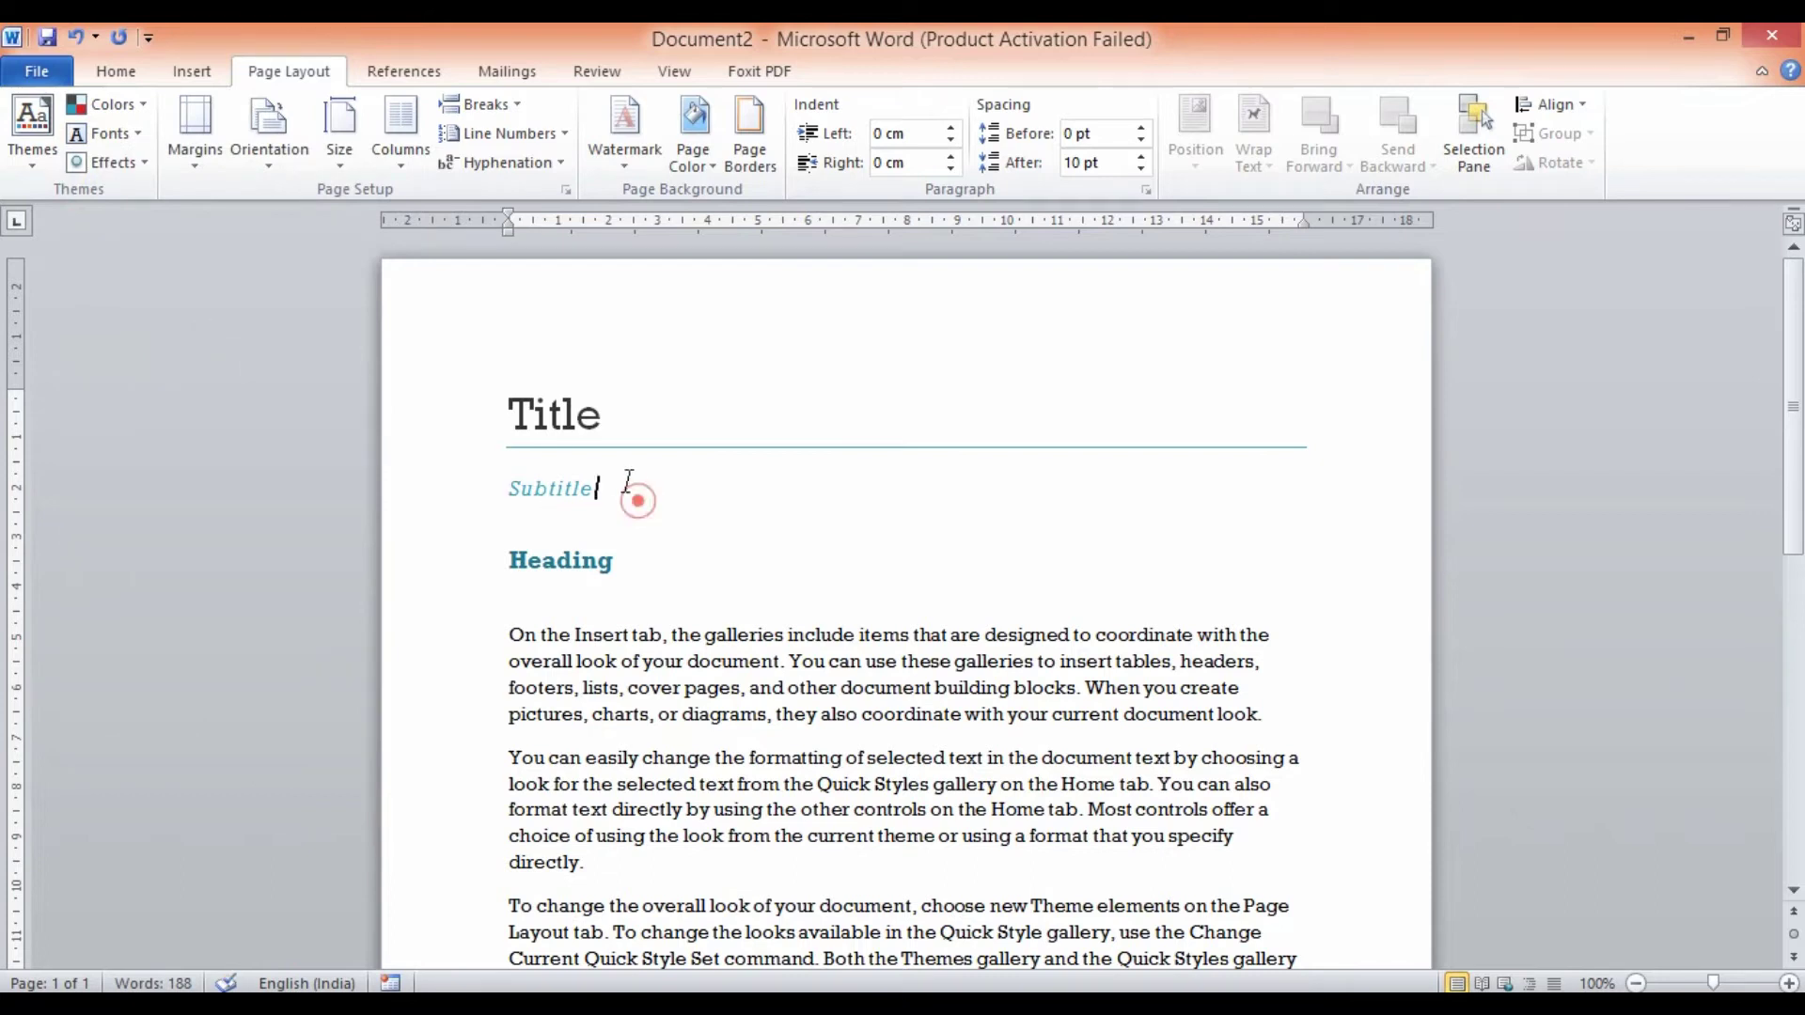
{"action": "left_click", "coordinate": [126, 139]}
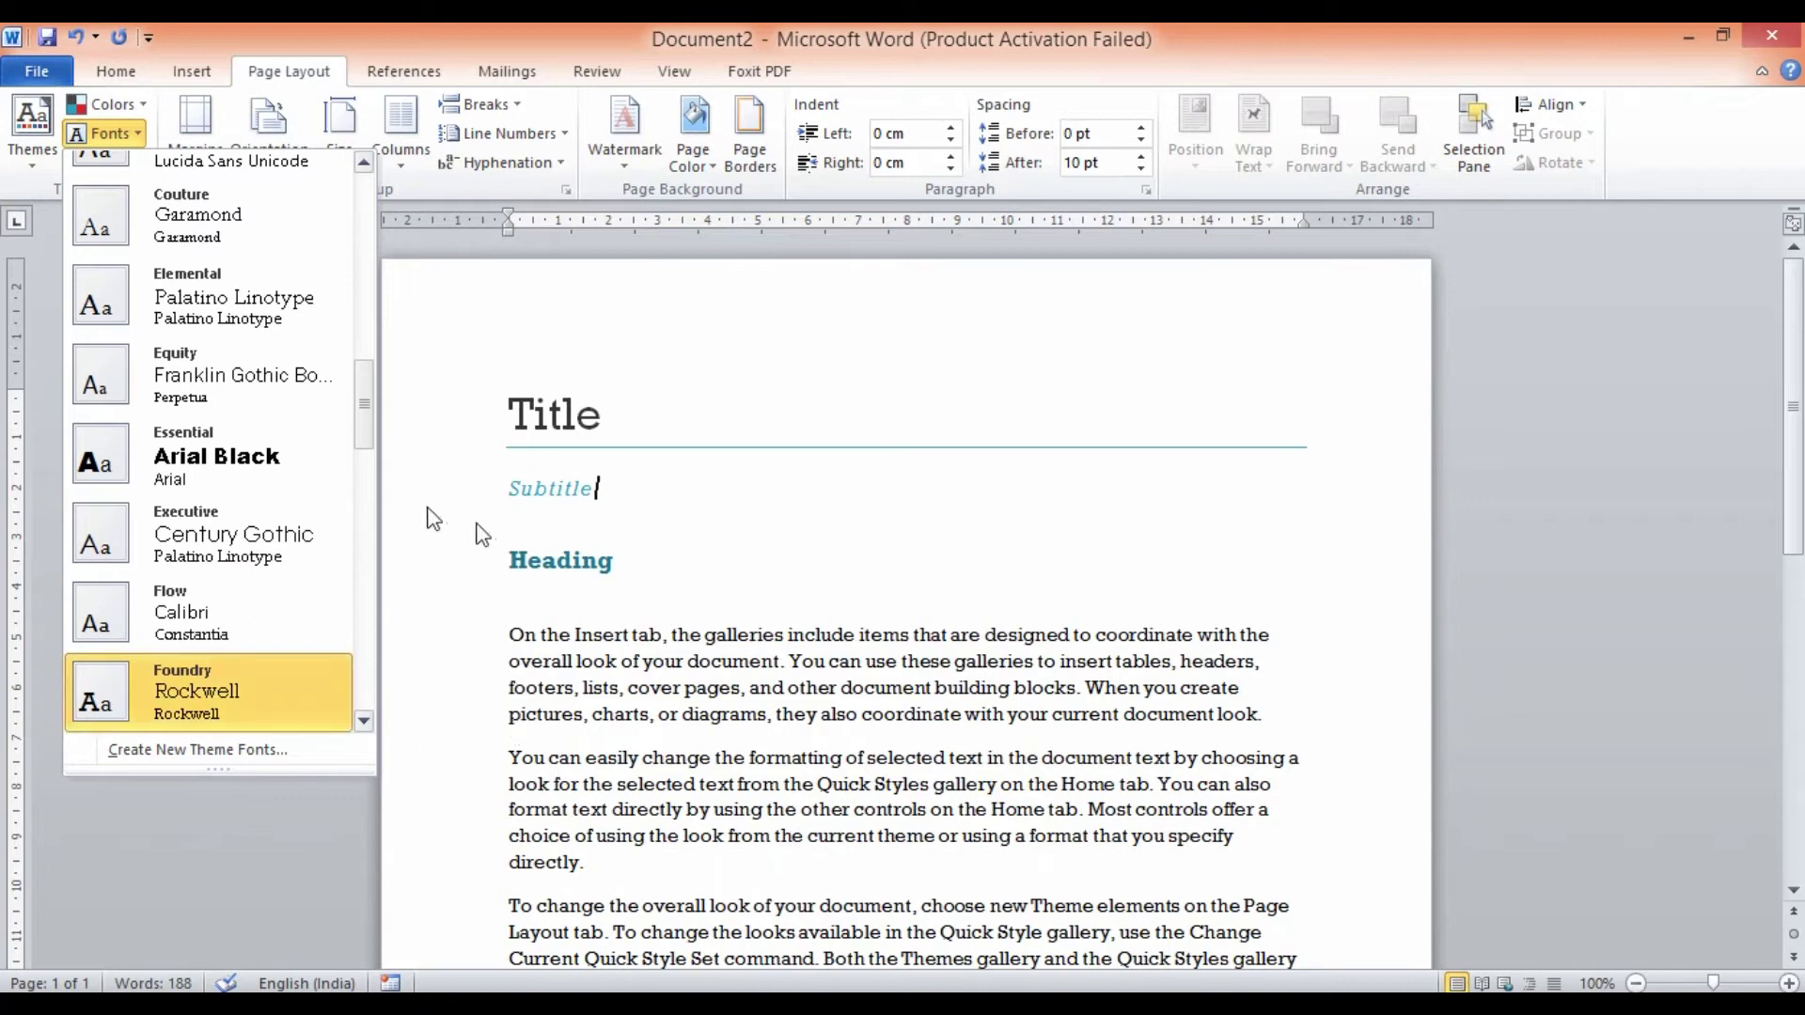
{"action": "left_click", "coordinate": [263, 717]}
{"action": "left_click", "coordinate": [683, 661]}
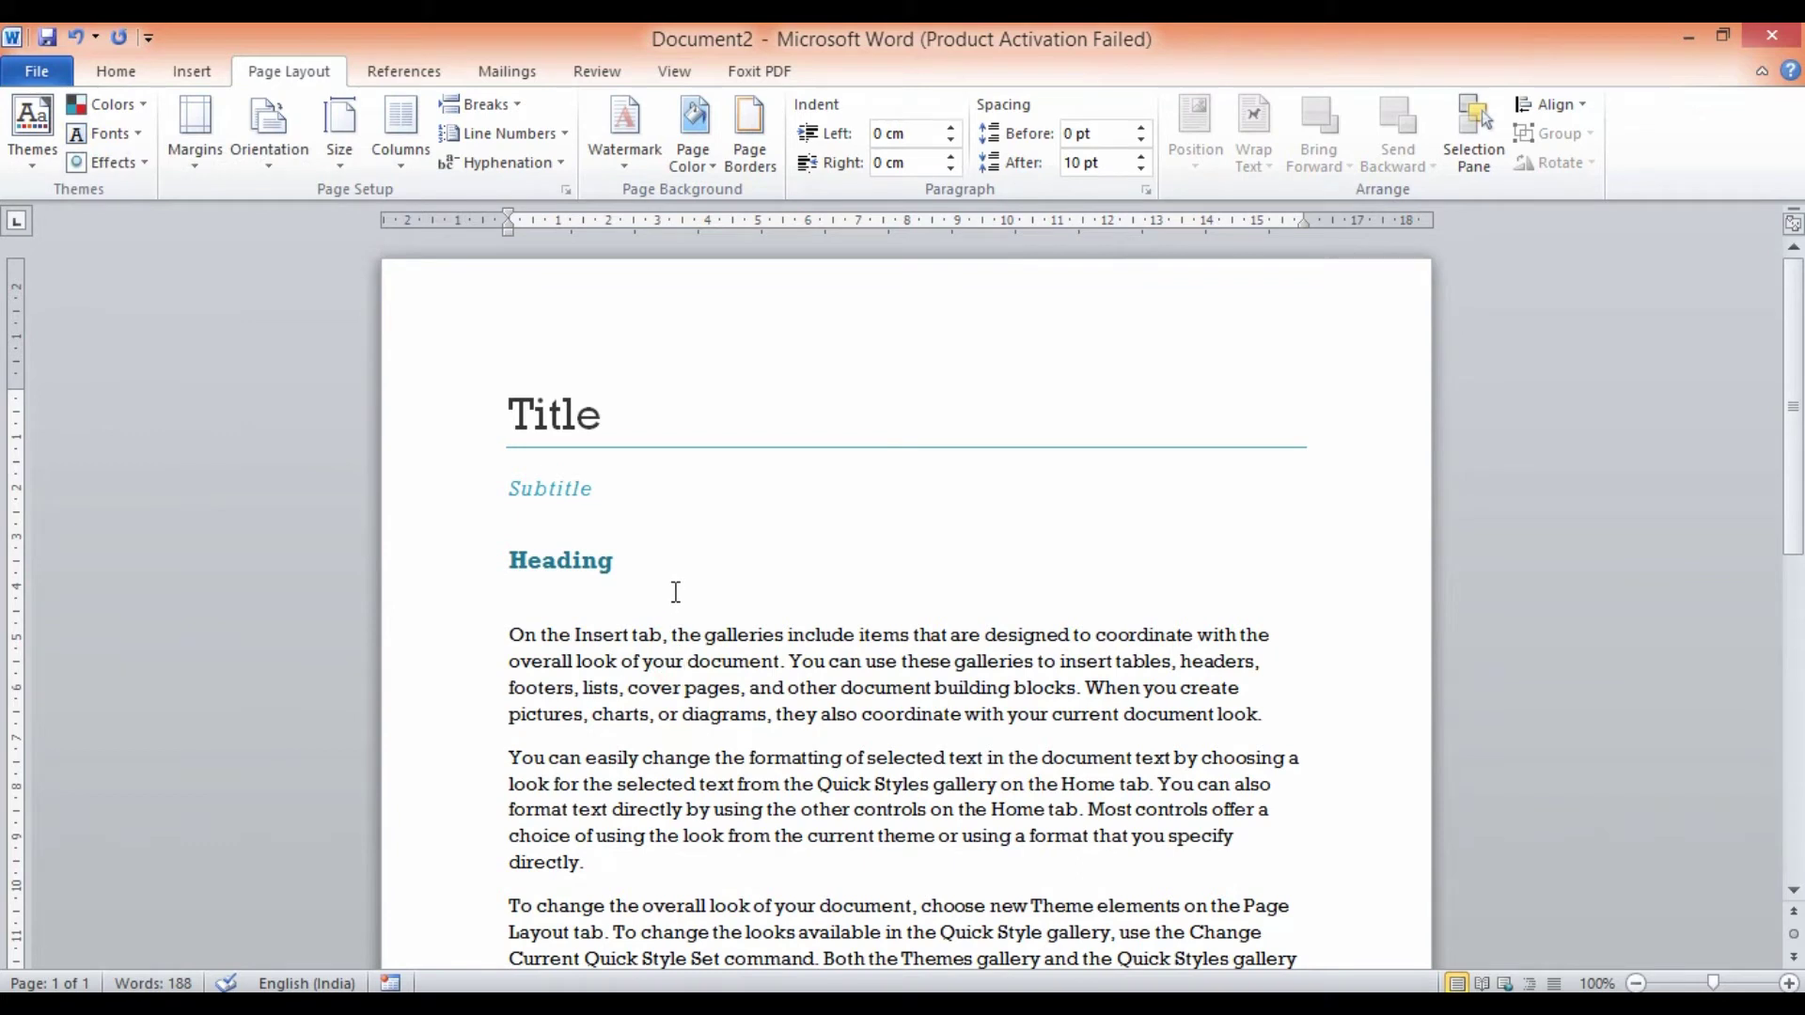
Insert a Basic Block List SmartArt graphic inside the first body paragraph.
{"action": "left_click", "coordinate": [135, 166]}
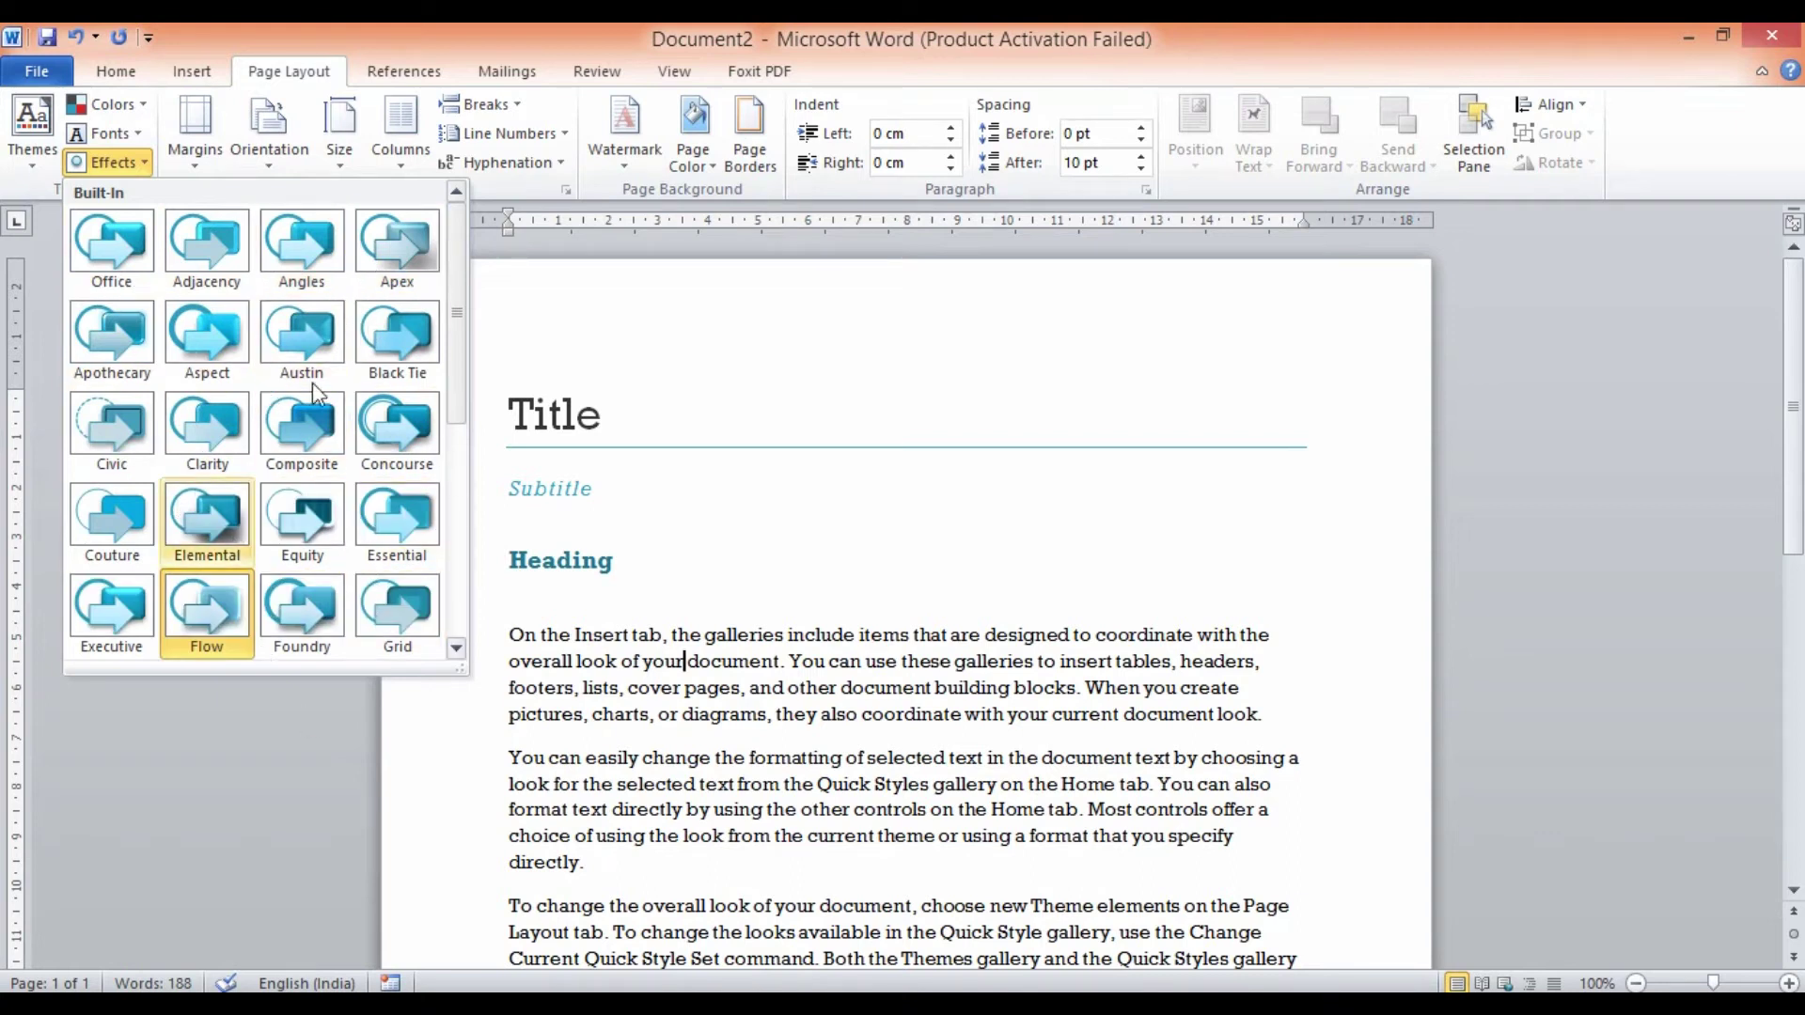
{"action": "left_click", "coordinate": [663, 553]}
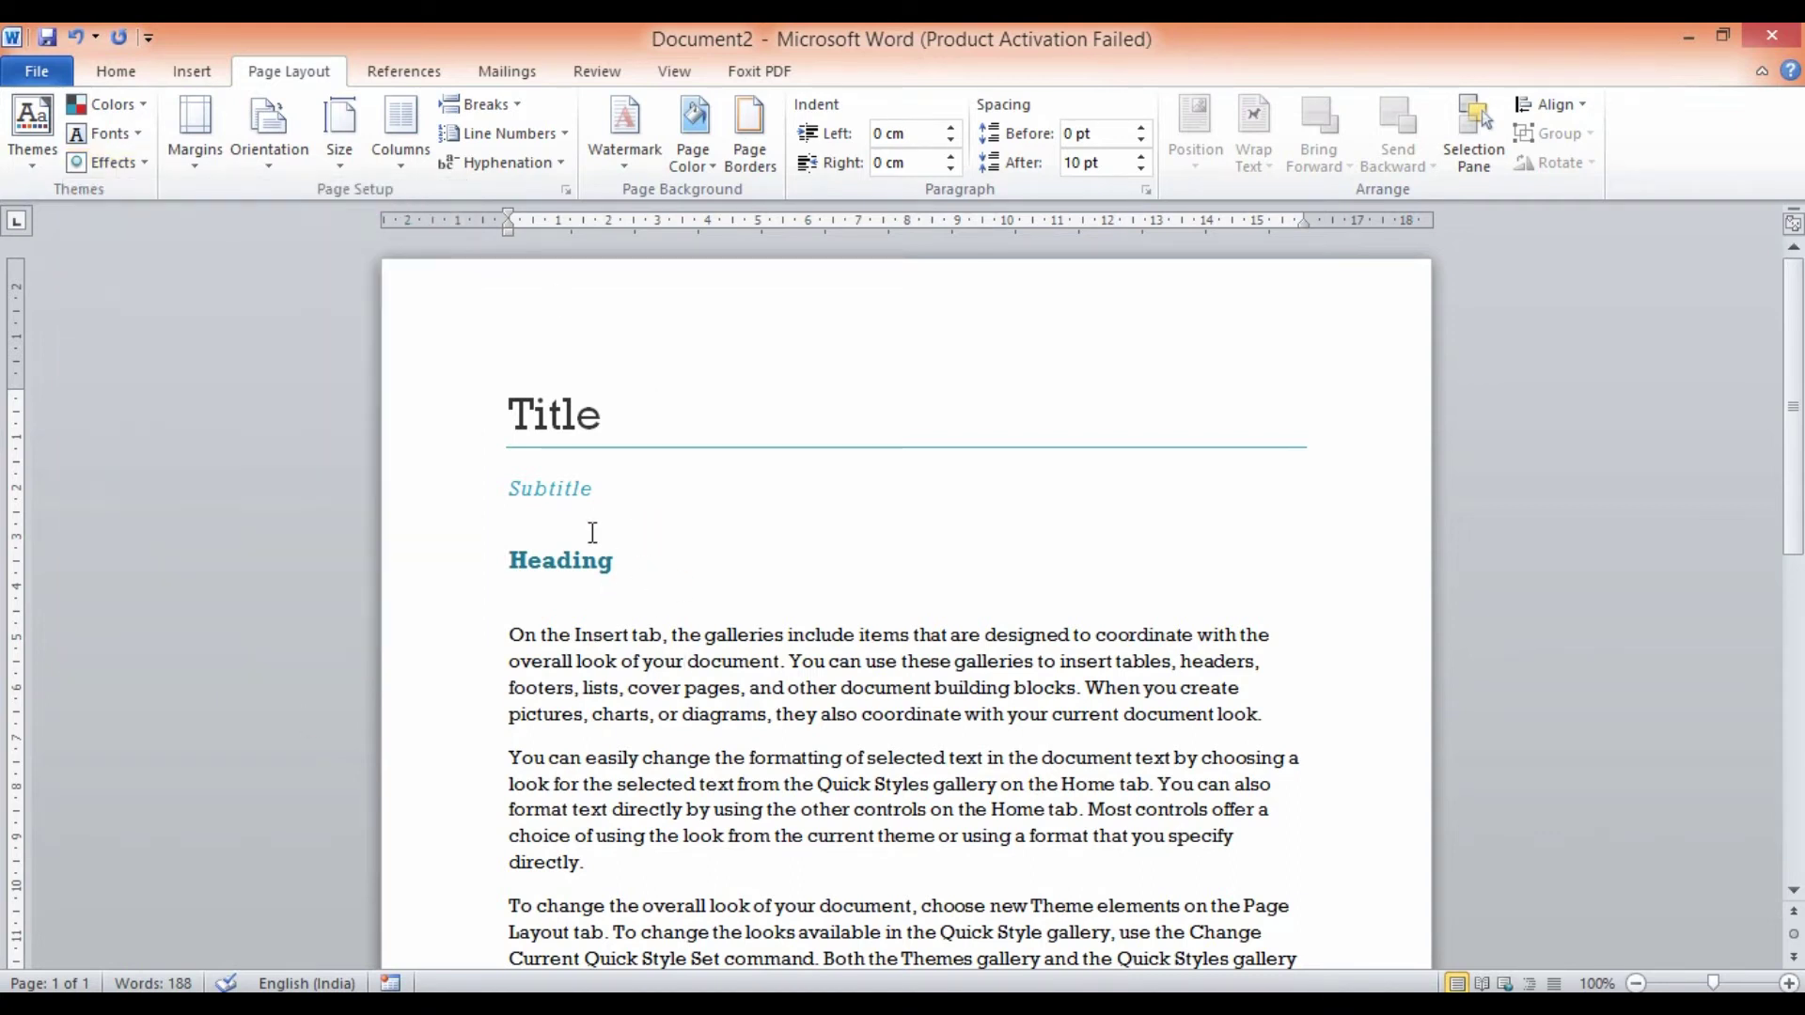
{"action": "left_click", "coordinate": [192, 70]}
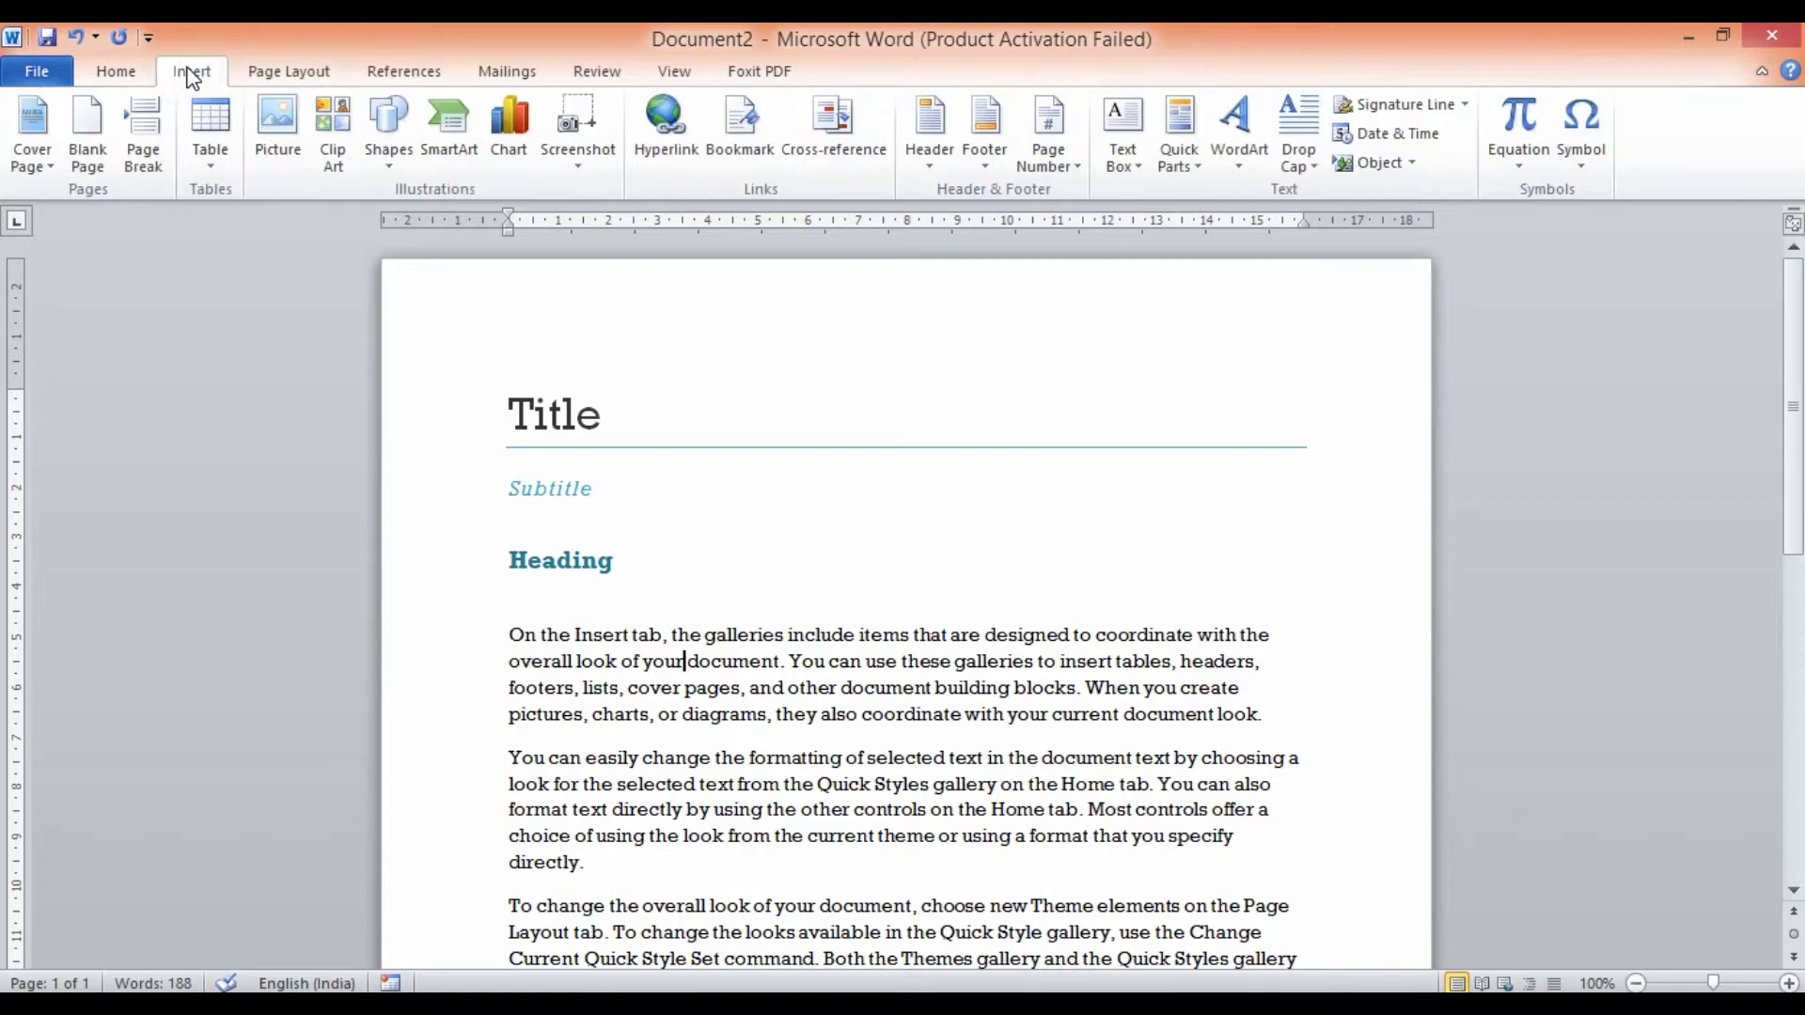
{"action": "left_click", "coordinate": [455, 154]}
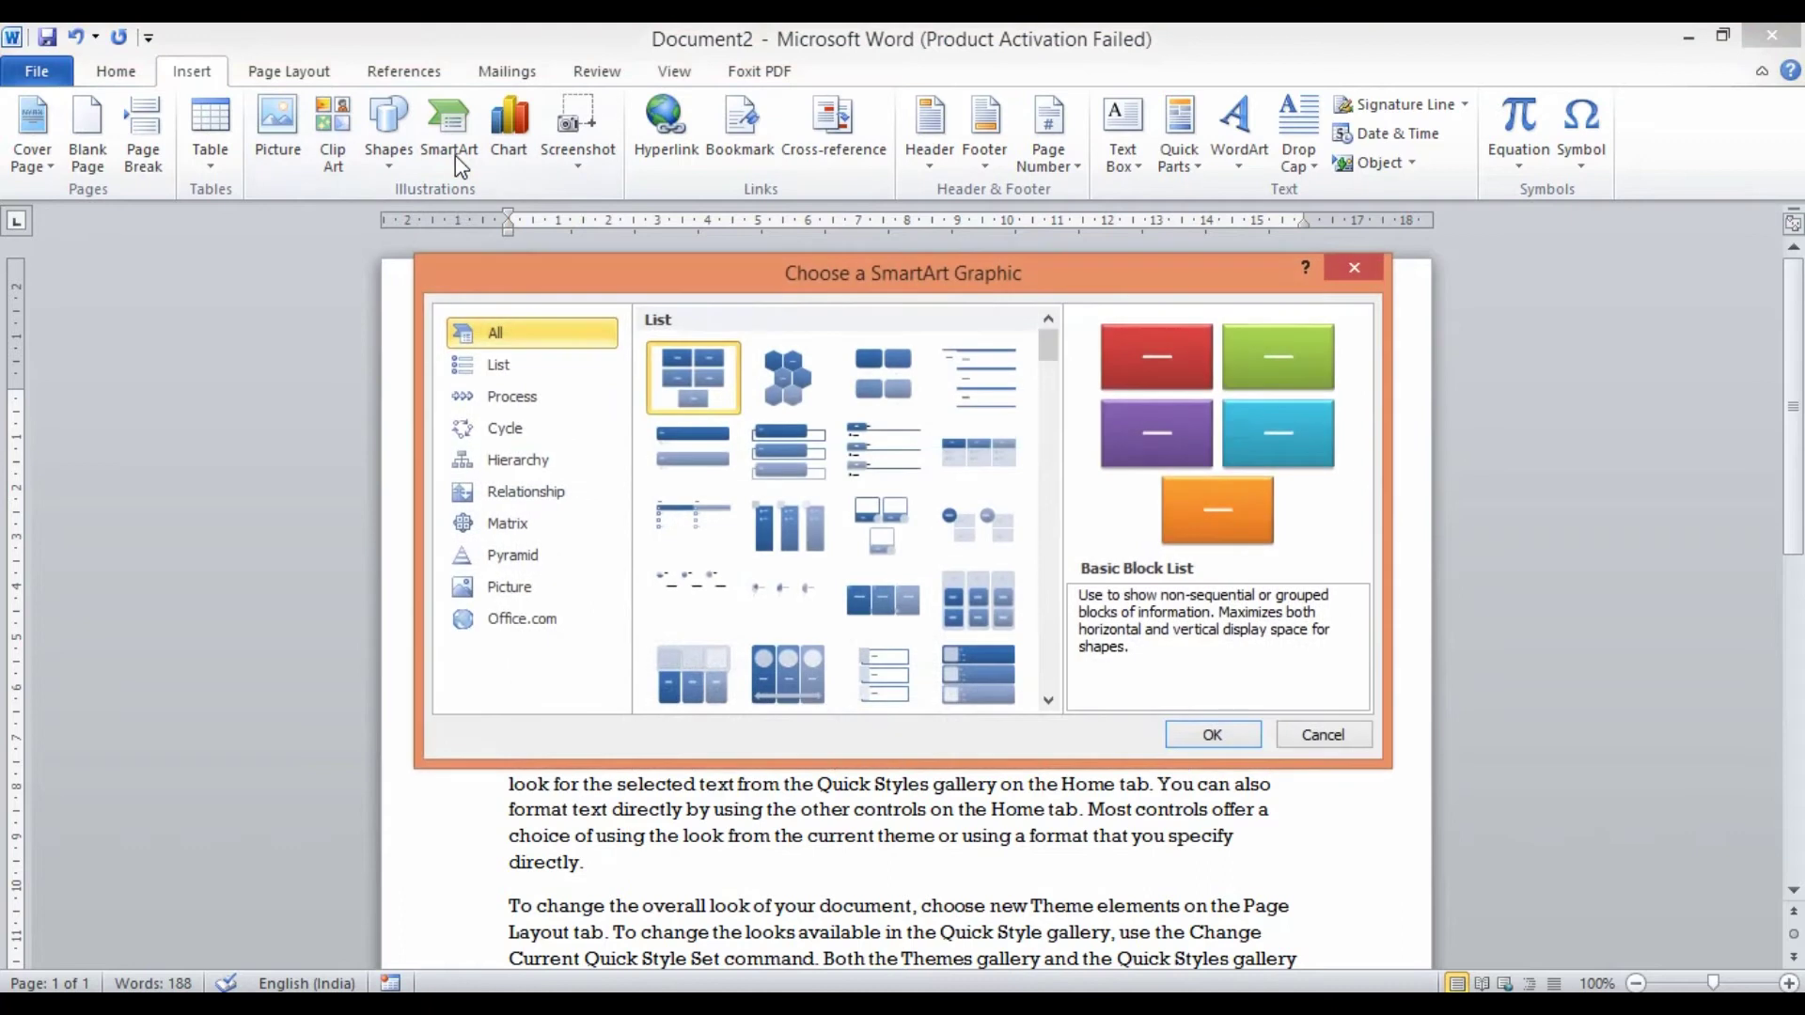
{"action": "left_click", "coordinate": [470, 367]}
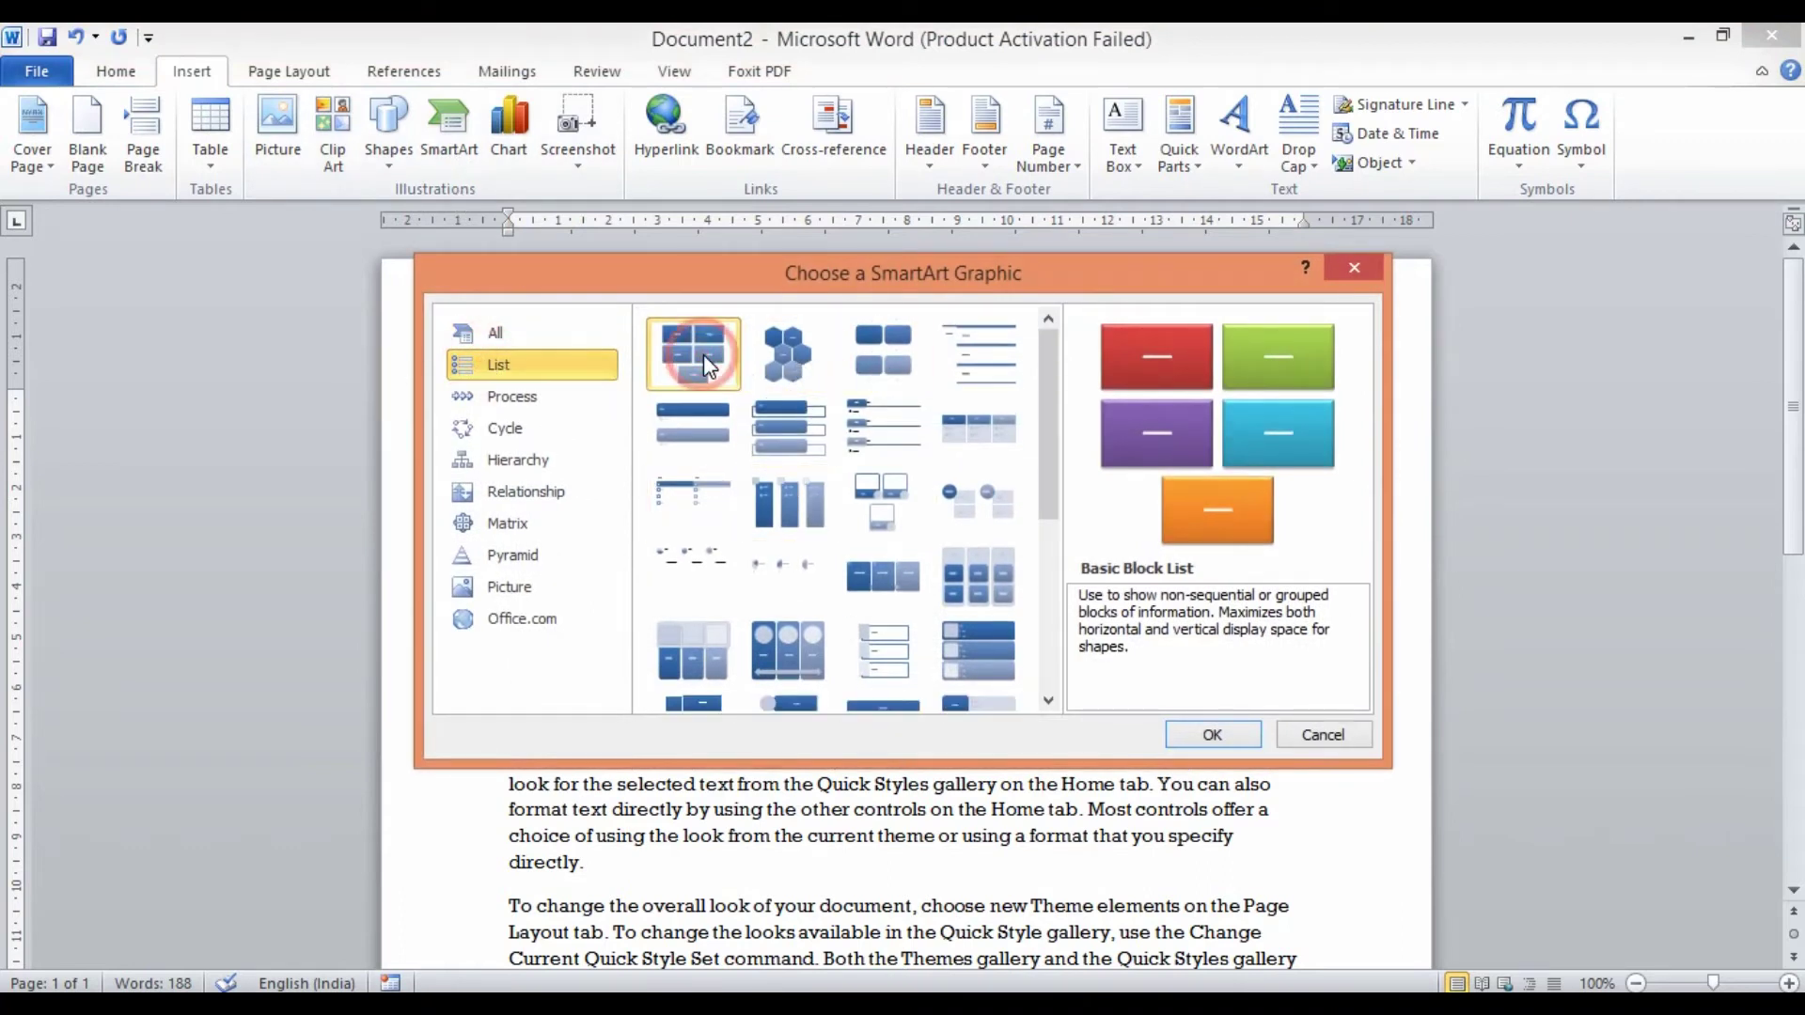
{"action": "left_click", "coordinate": [1201, 738]}
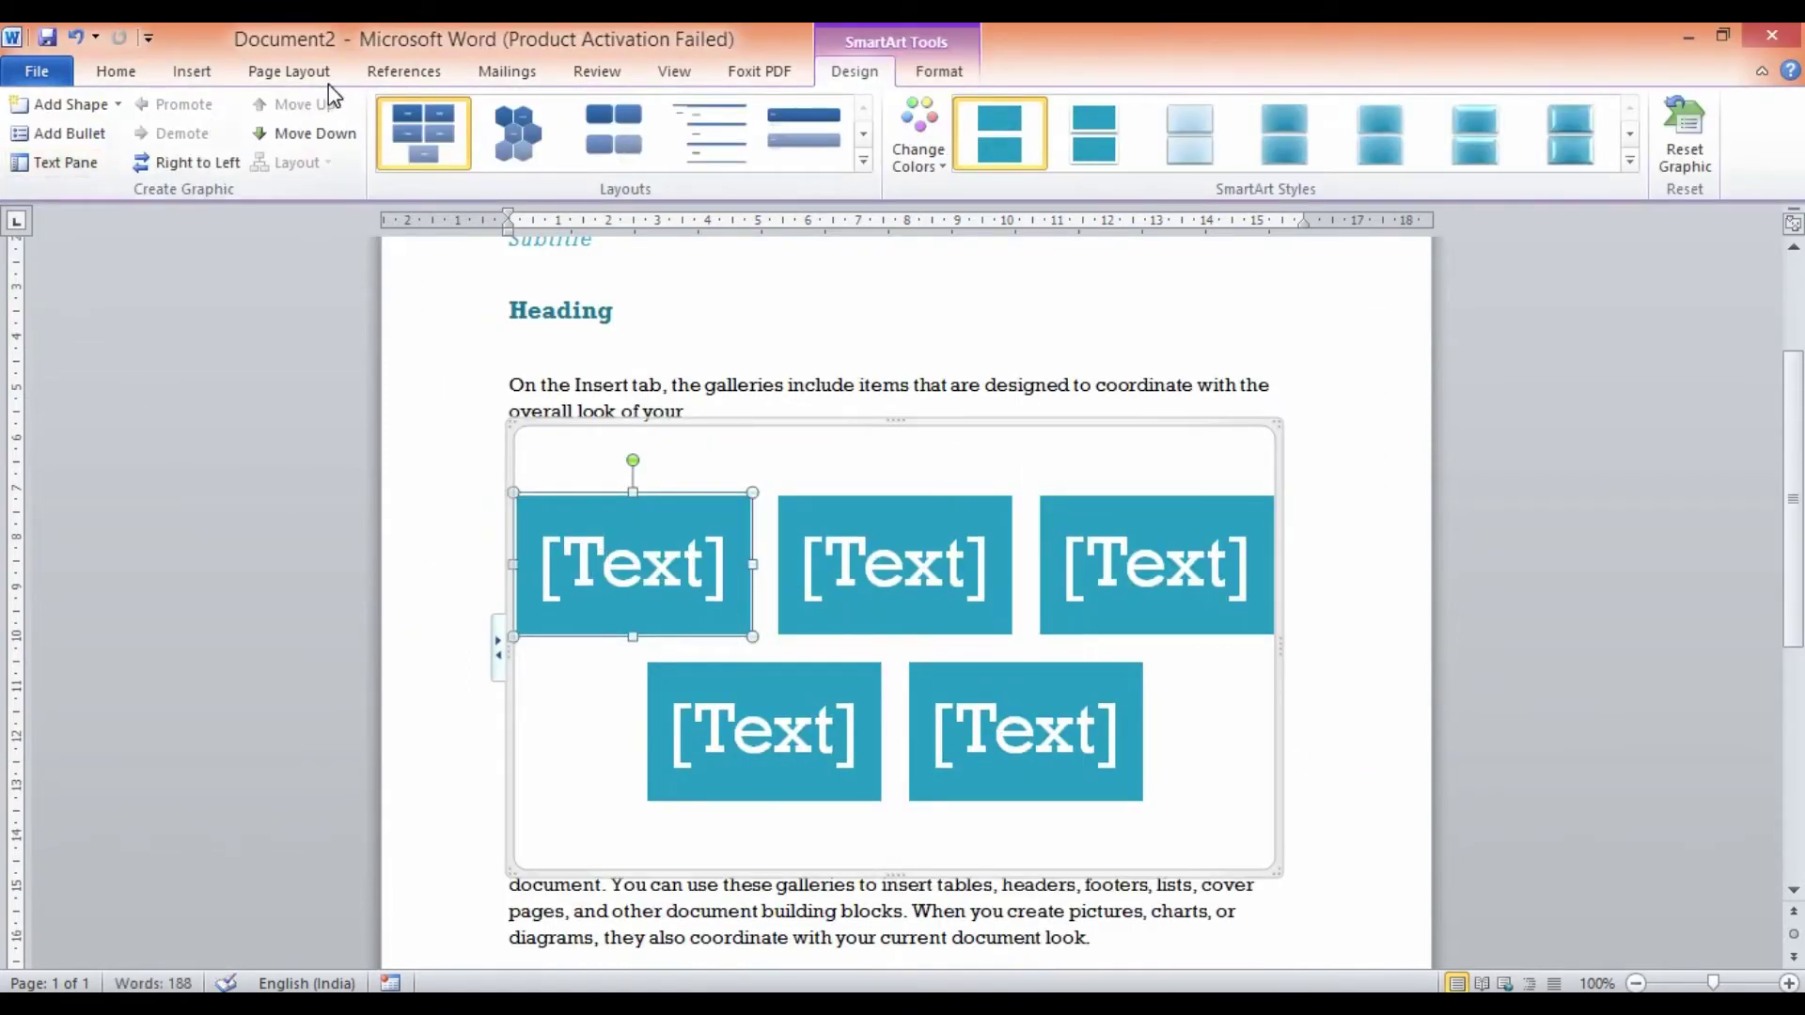
Set the theme effects to Apex while the SmartArt graphic is selected.
{"action": "left_click", "coordinate": [266, 72]}
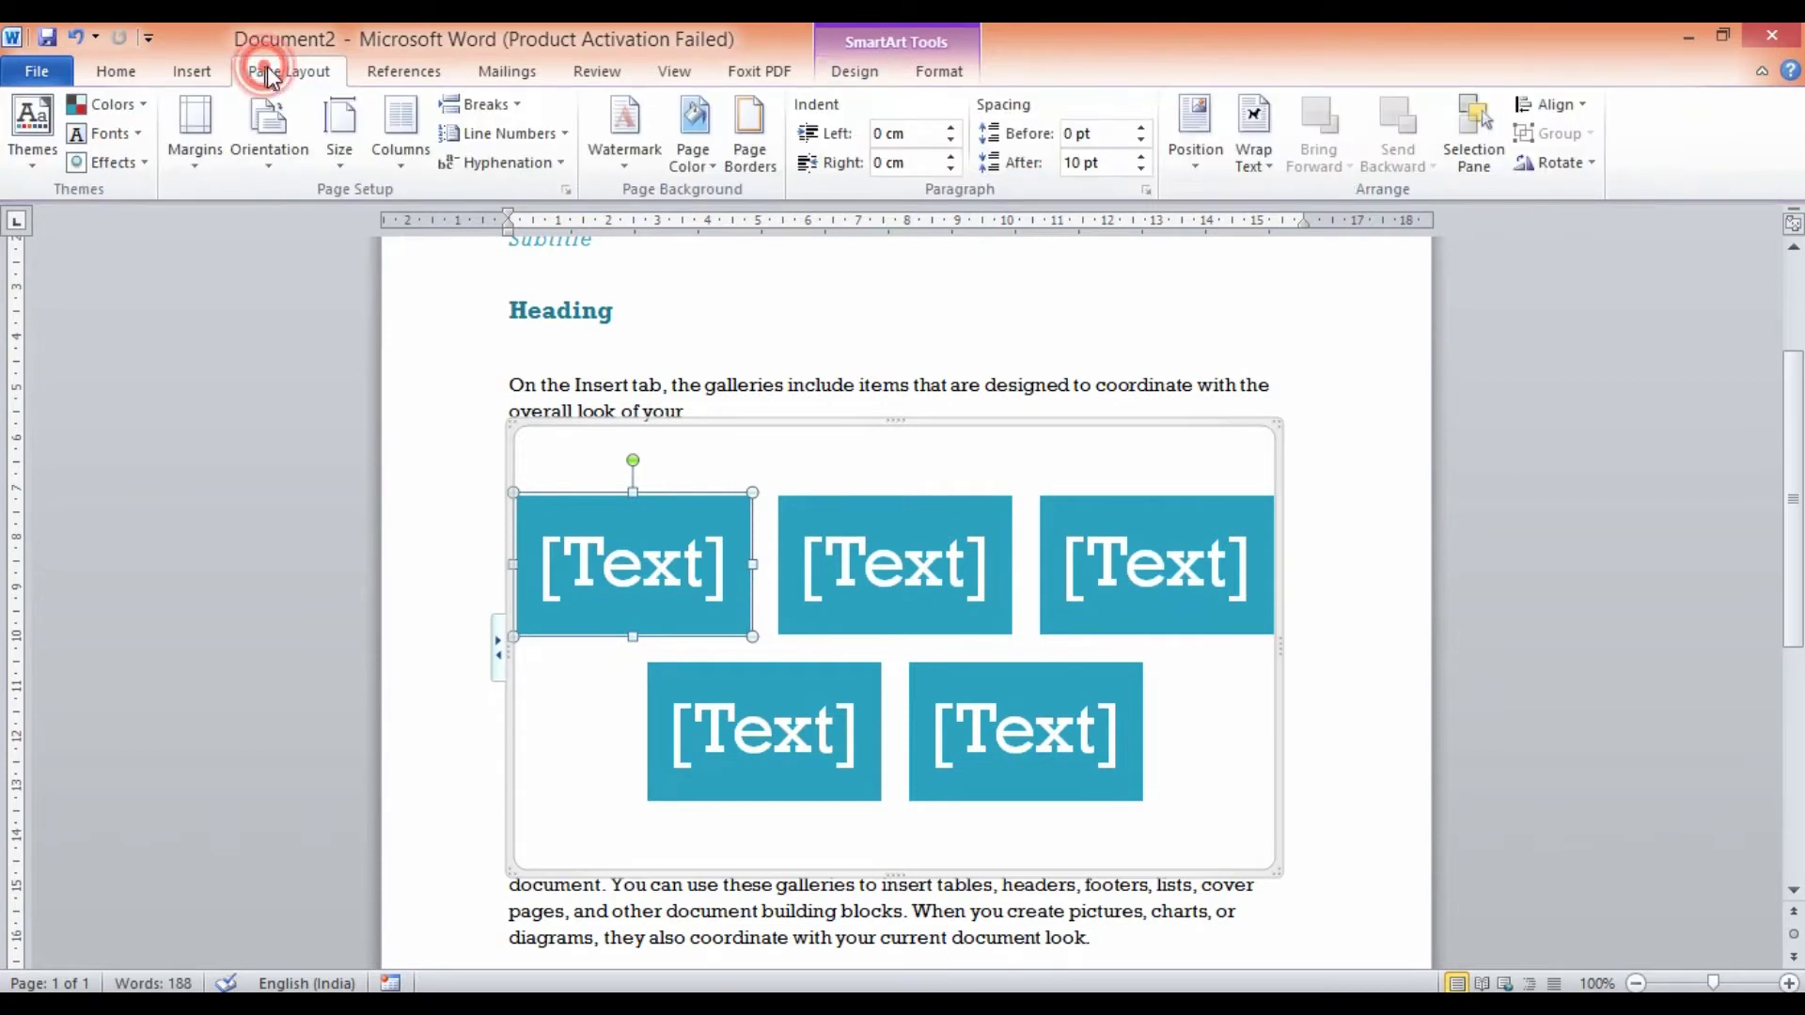
{"action": "left_click", "coordinate": [95, 170]}
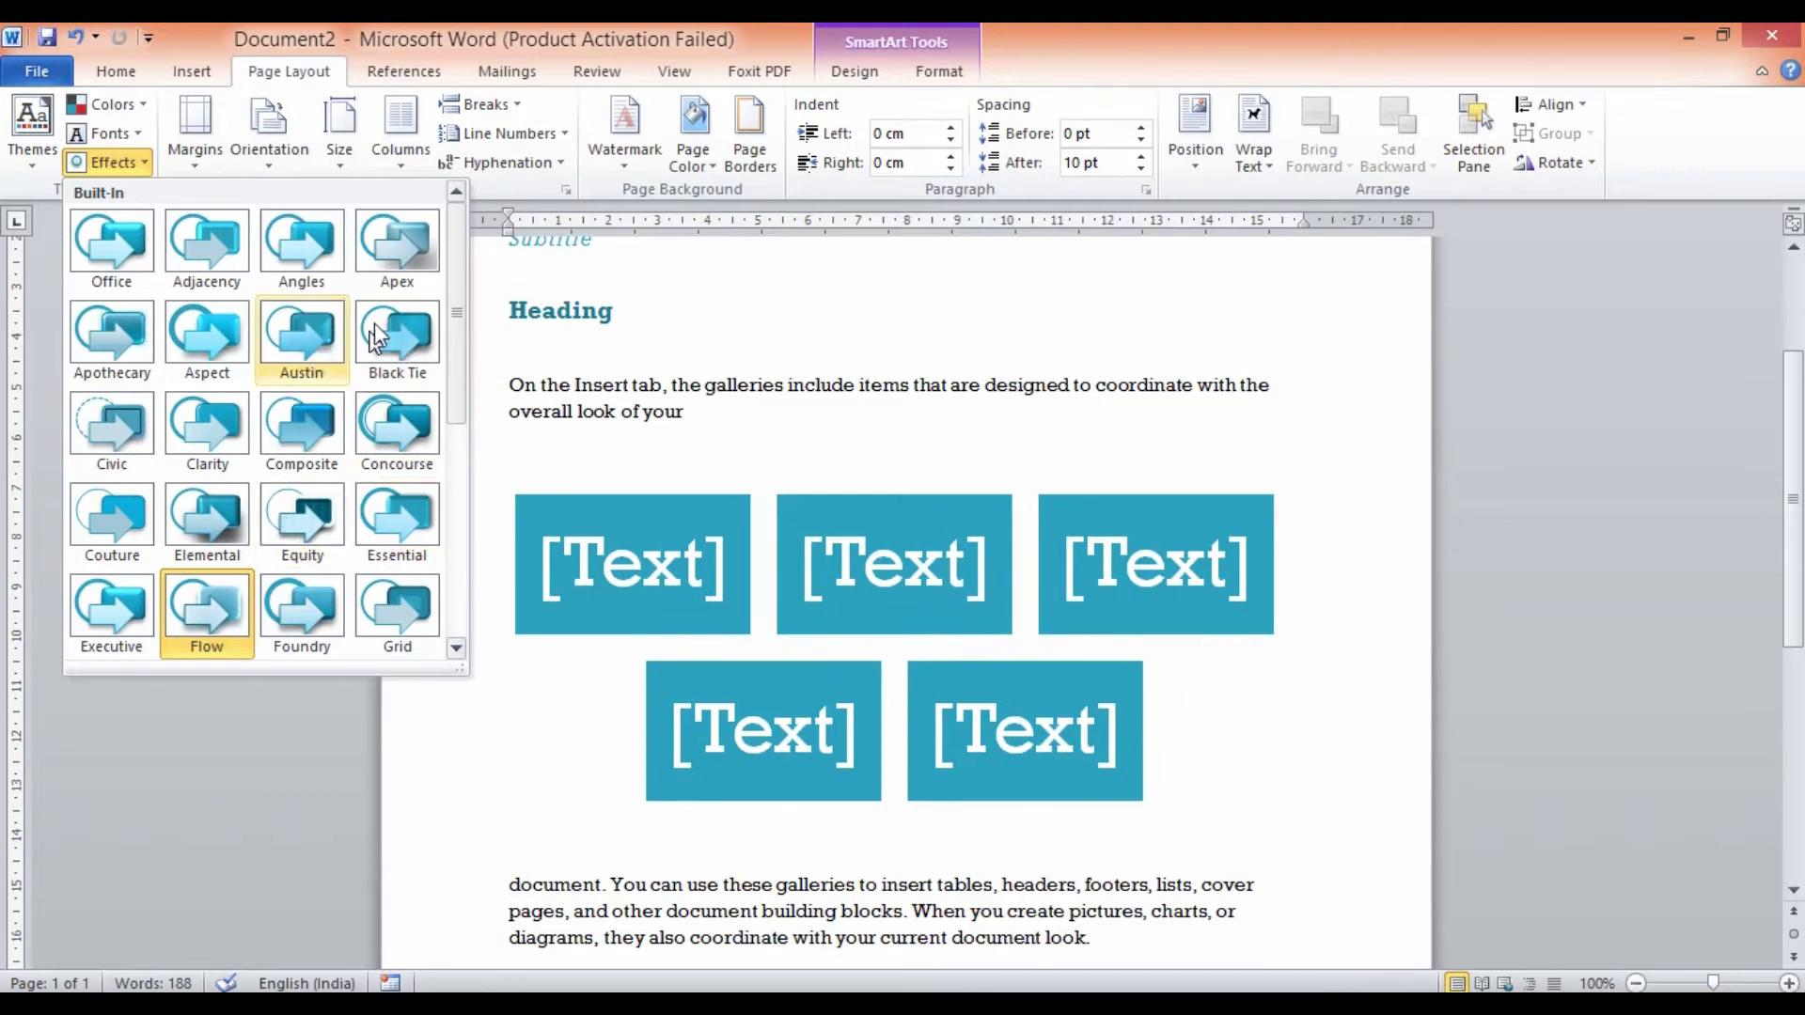
{"action": "left_click", "coordinate": [397, 248]}
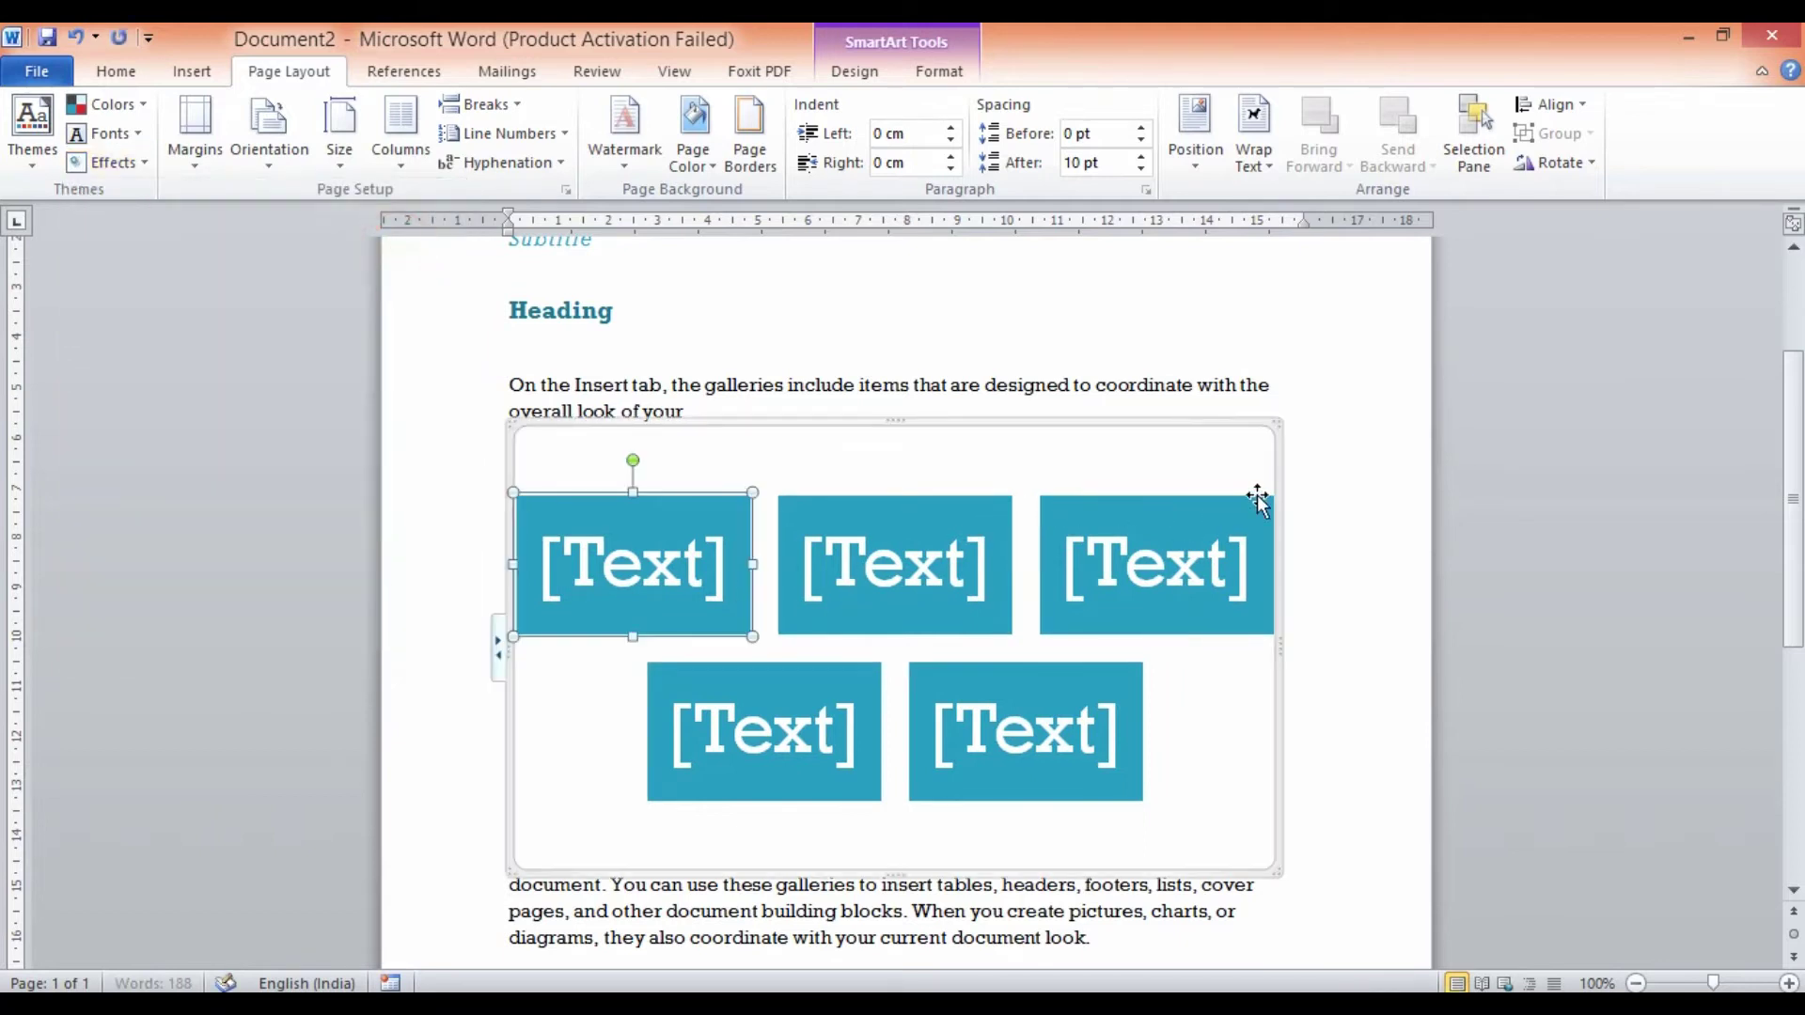
{"action": "left_click", "coordinate": [1294, 484]}
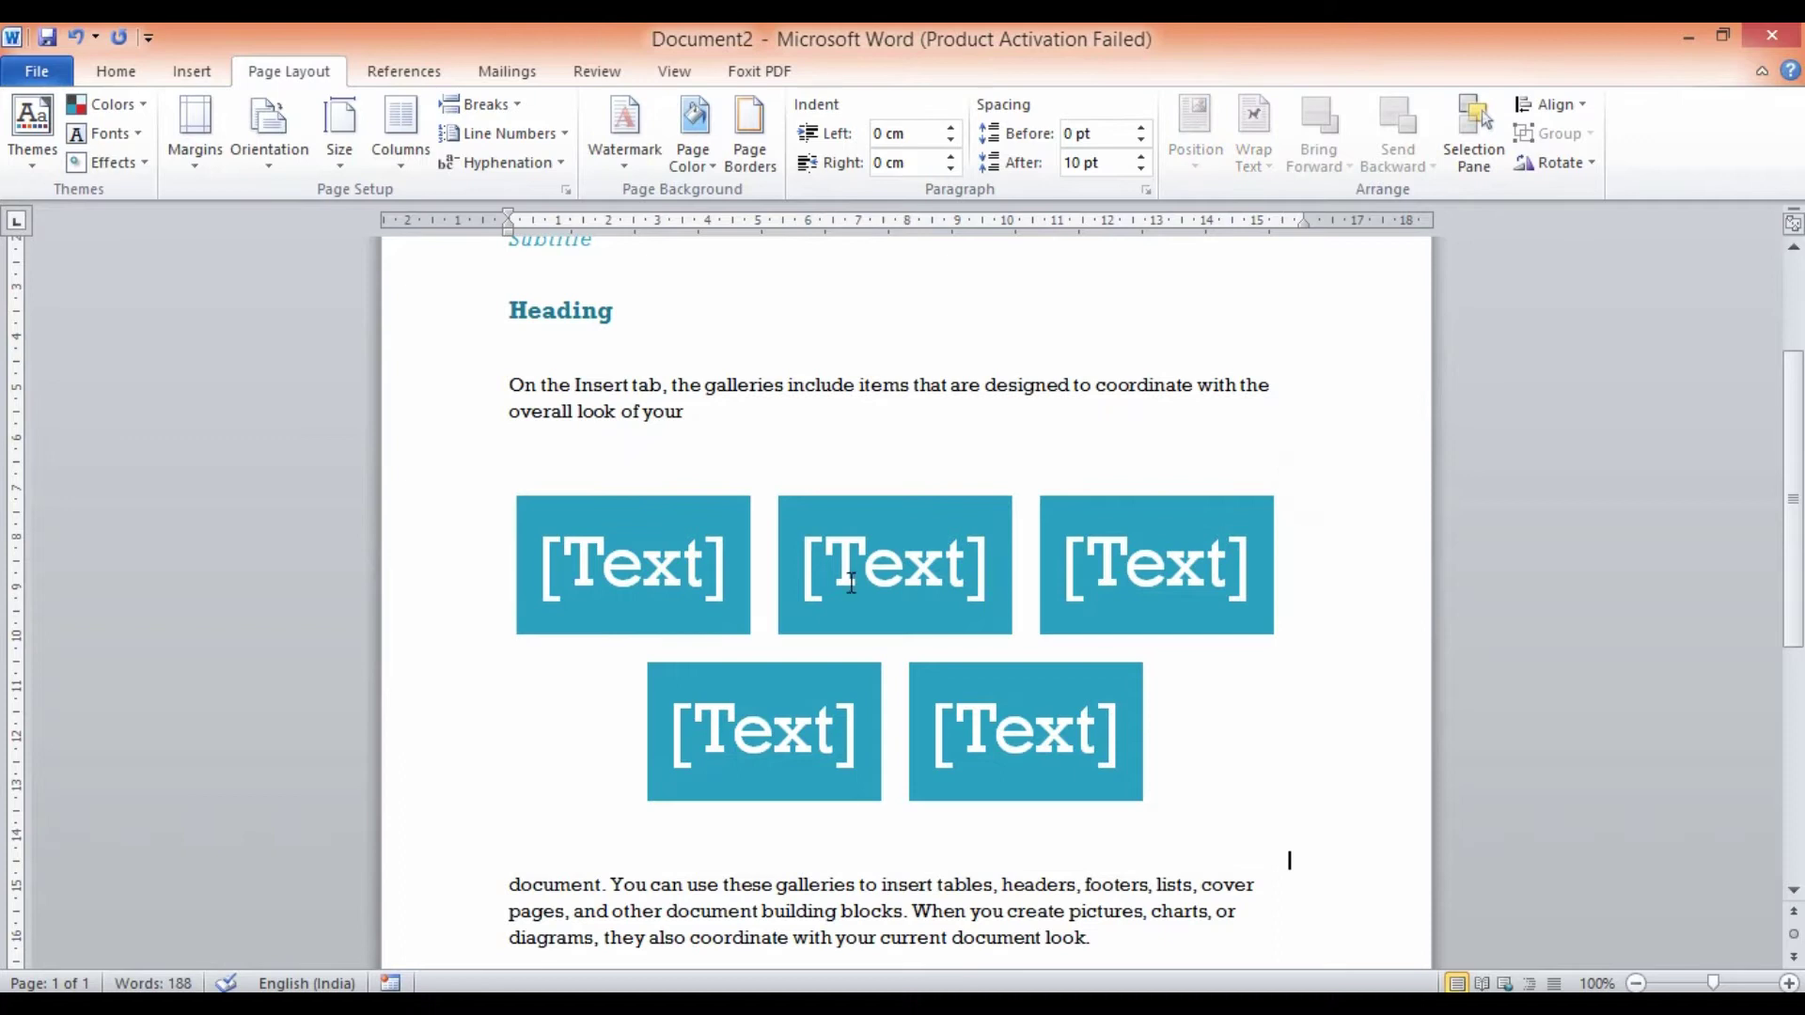
Undo the theme effects change and the SmartArt insertion.
{"action": "left_click", "coordinate": [849, 583]}
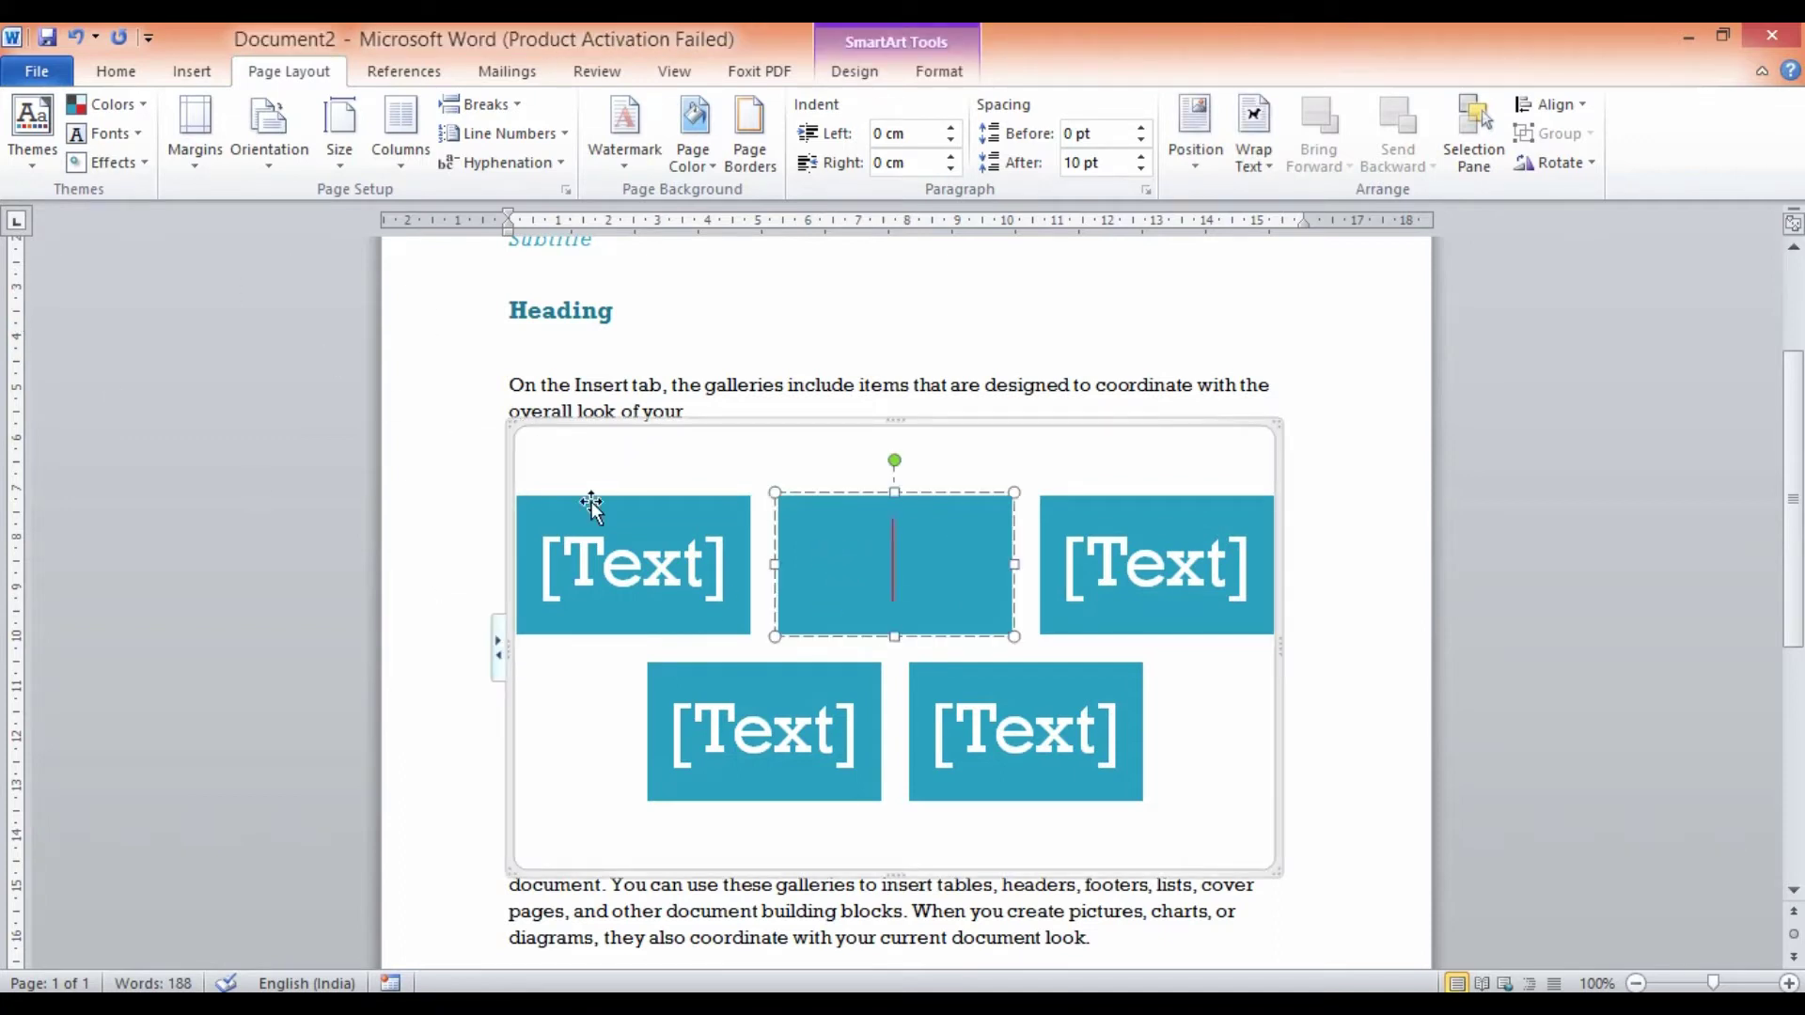
{"action": "key", "text": "ctrl+z"}
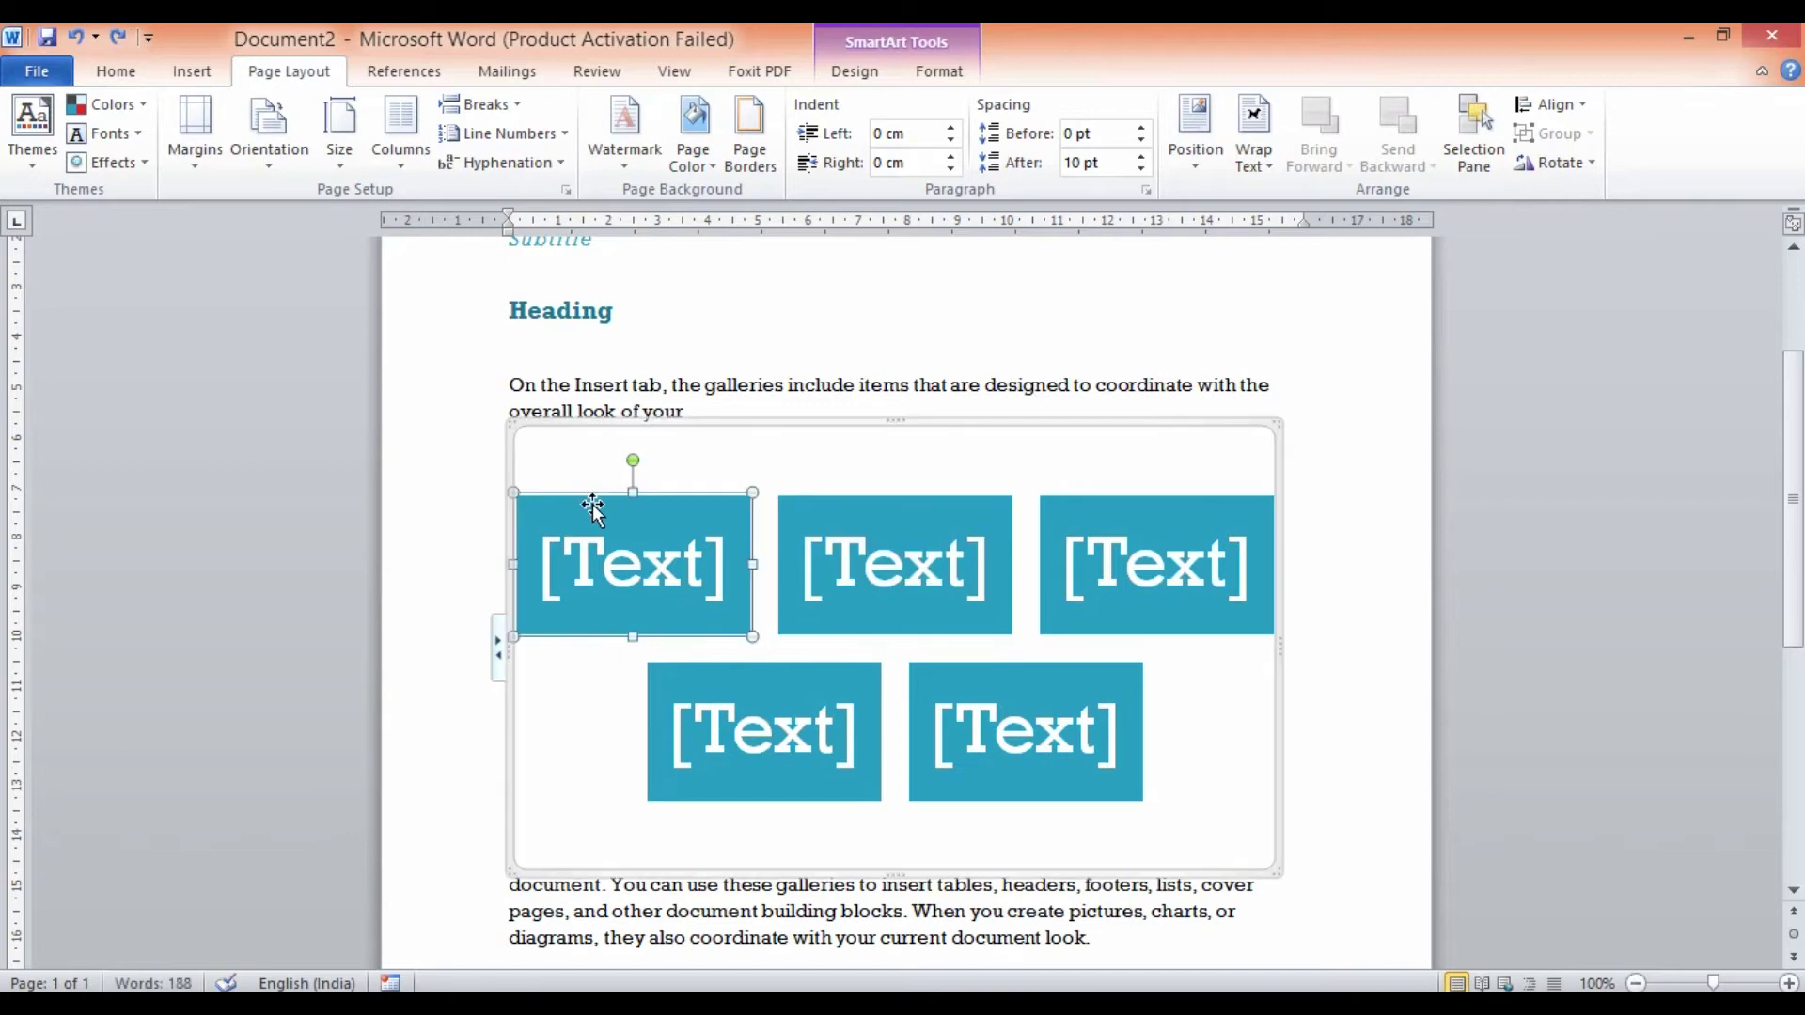
{"action": "key", "text": "ctrl+z"}
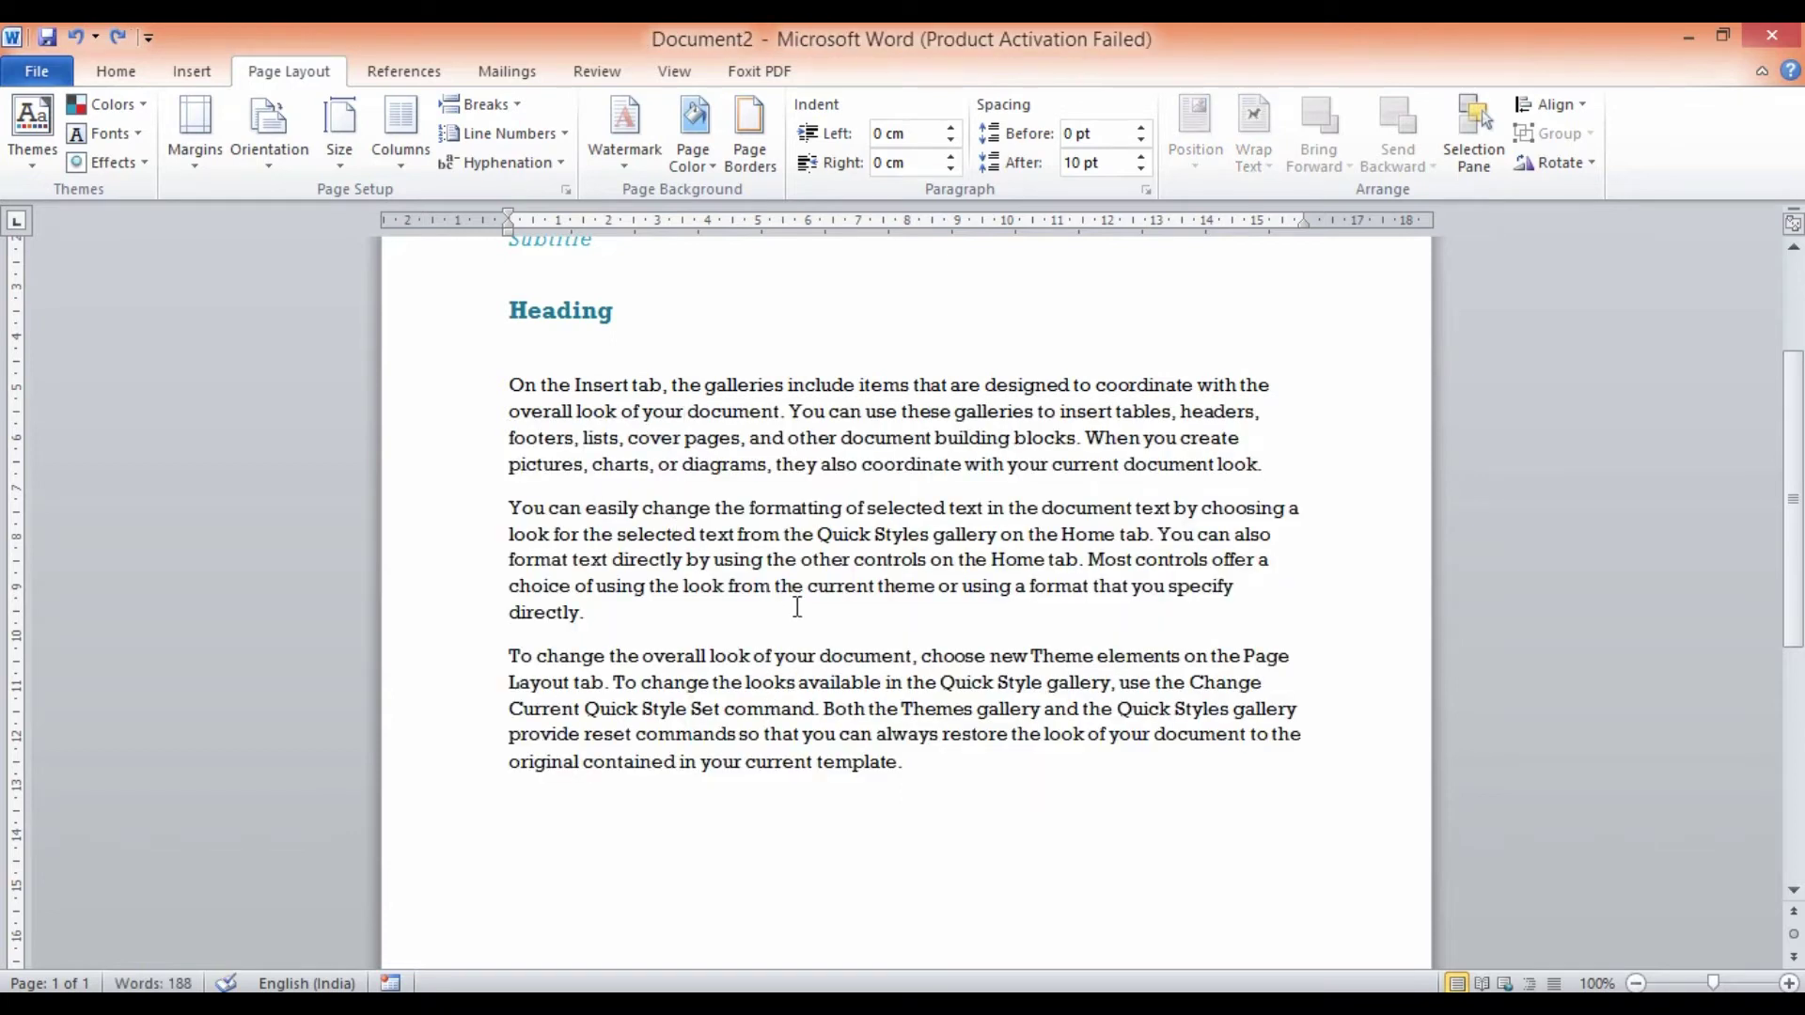
Select the three body paragraphs and set the page margins to the Narrow preset, 1.27 cm on all sides.
{"action": "scroll", "coordinate": [673, 526], "scroll_direction": "up", "scroll_amount": 2}
{"action": "left_click", "coordinate": [732, 508]}
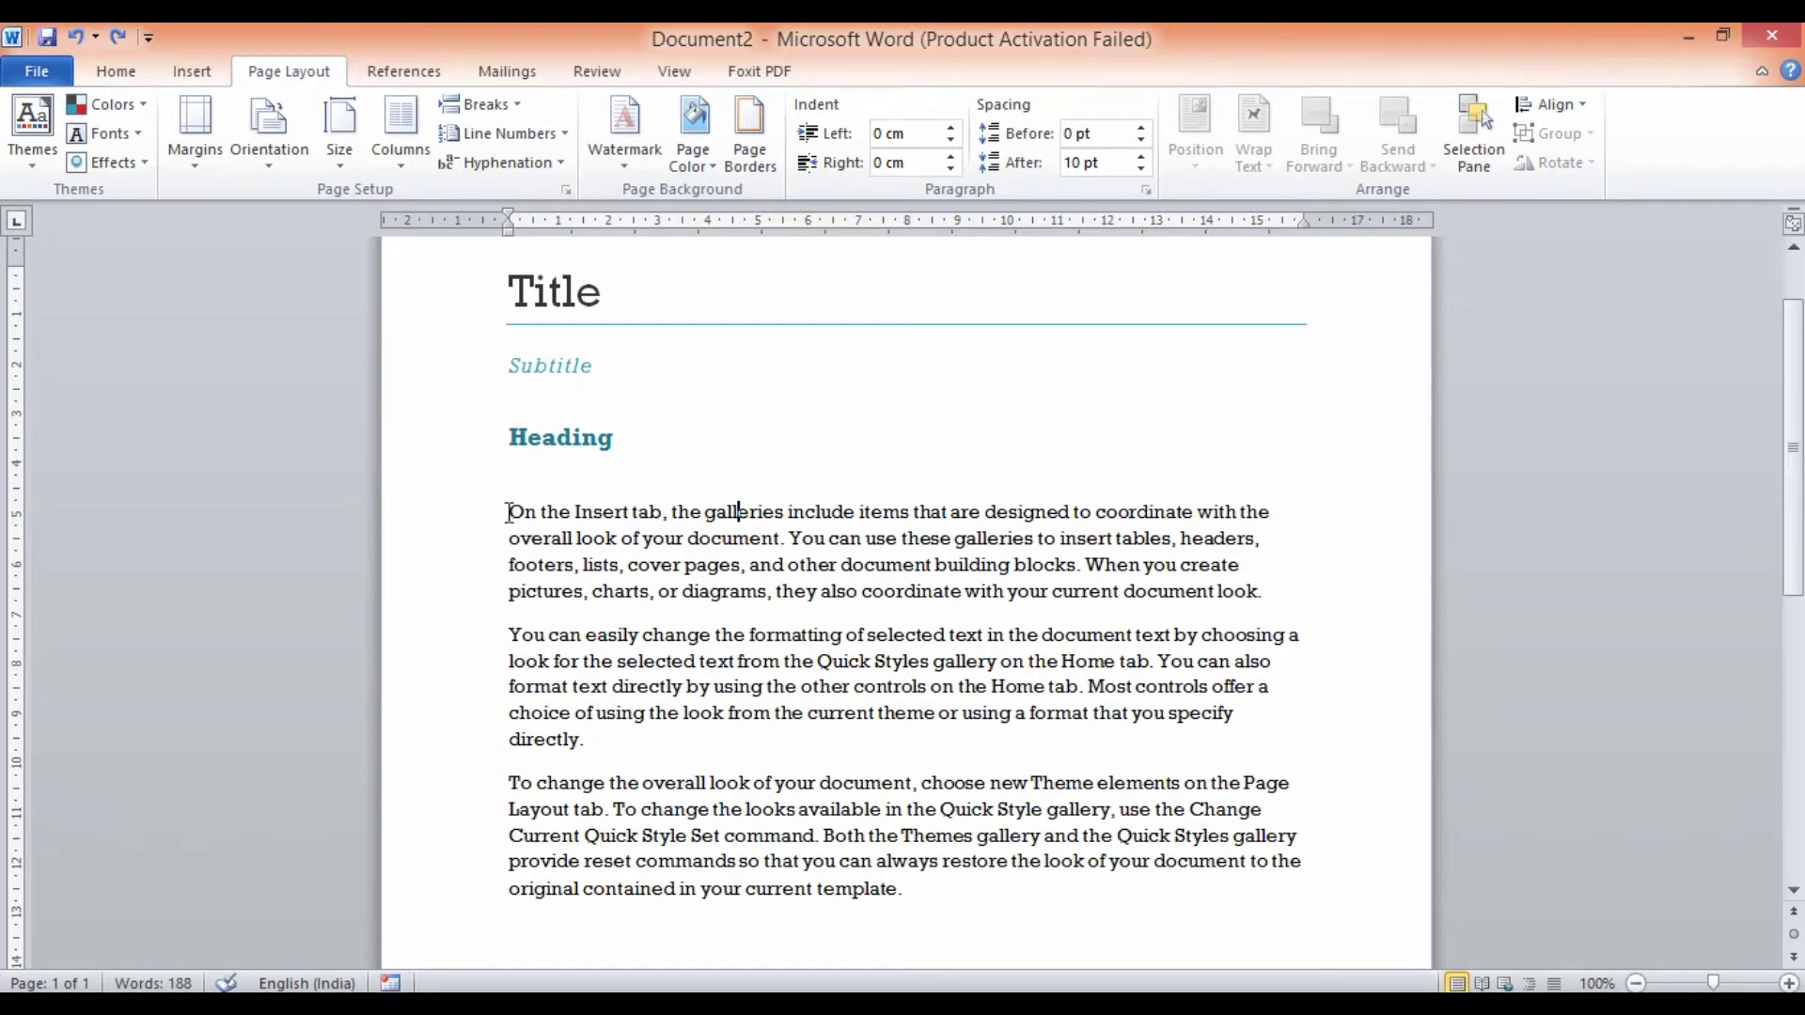
{"action": "left_click_drag", "start_coordinate": [468, 516], "coordinate": [907, 906]}
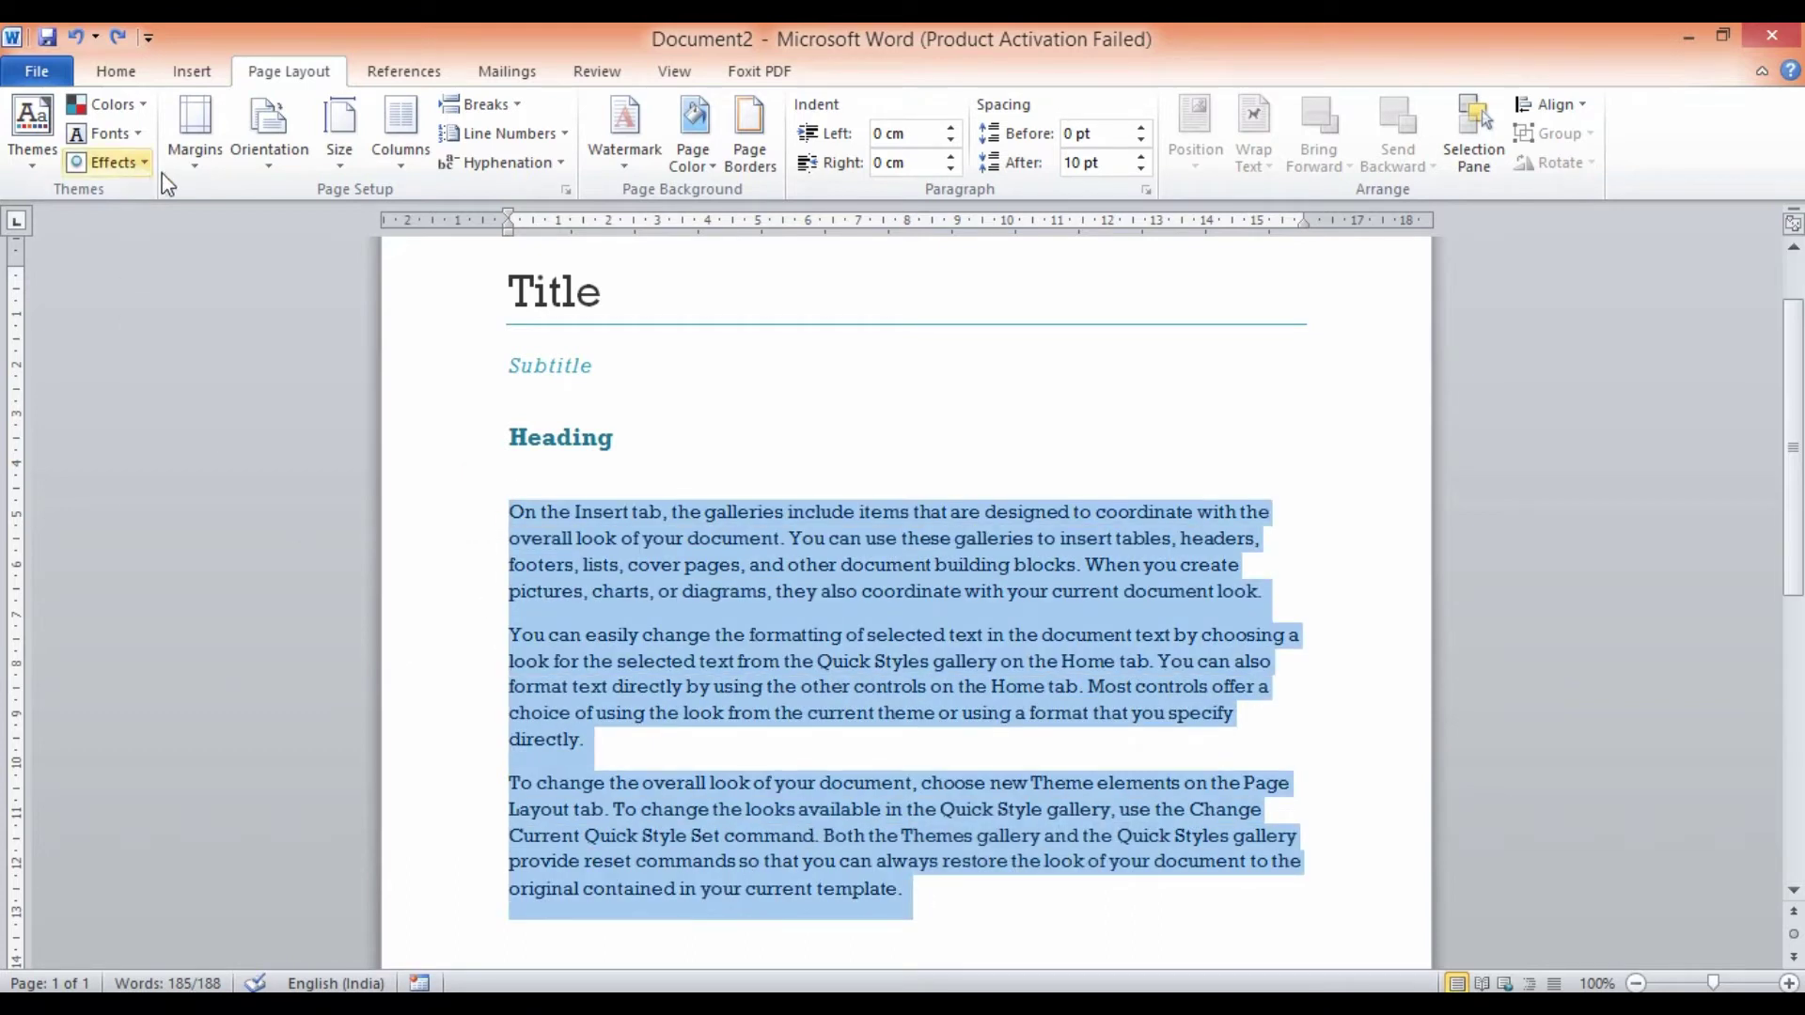
{"action": "left_click", "coordinate": [200, 169]}
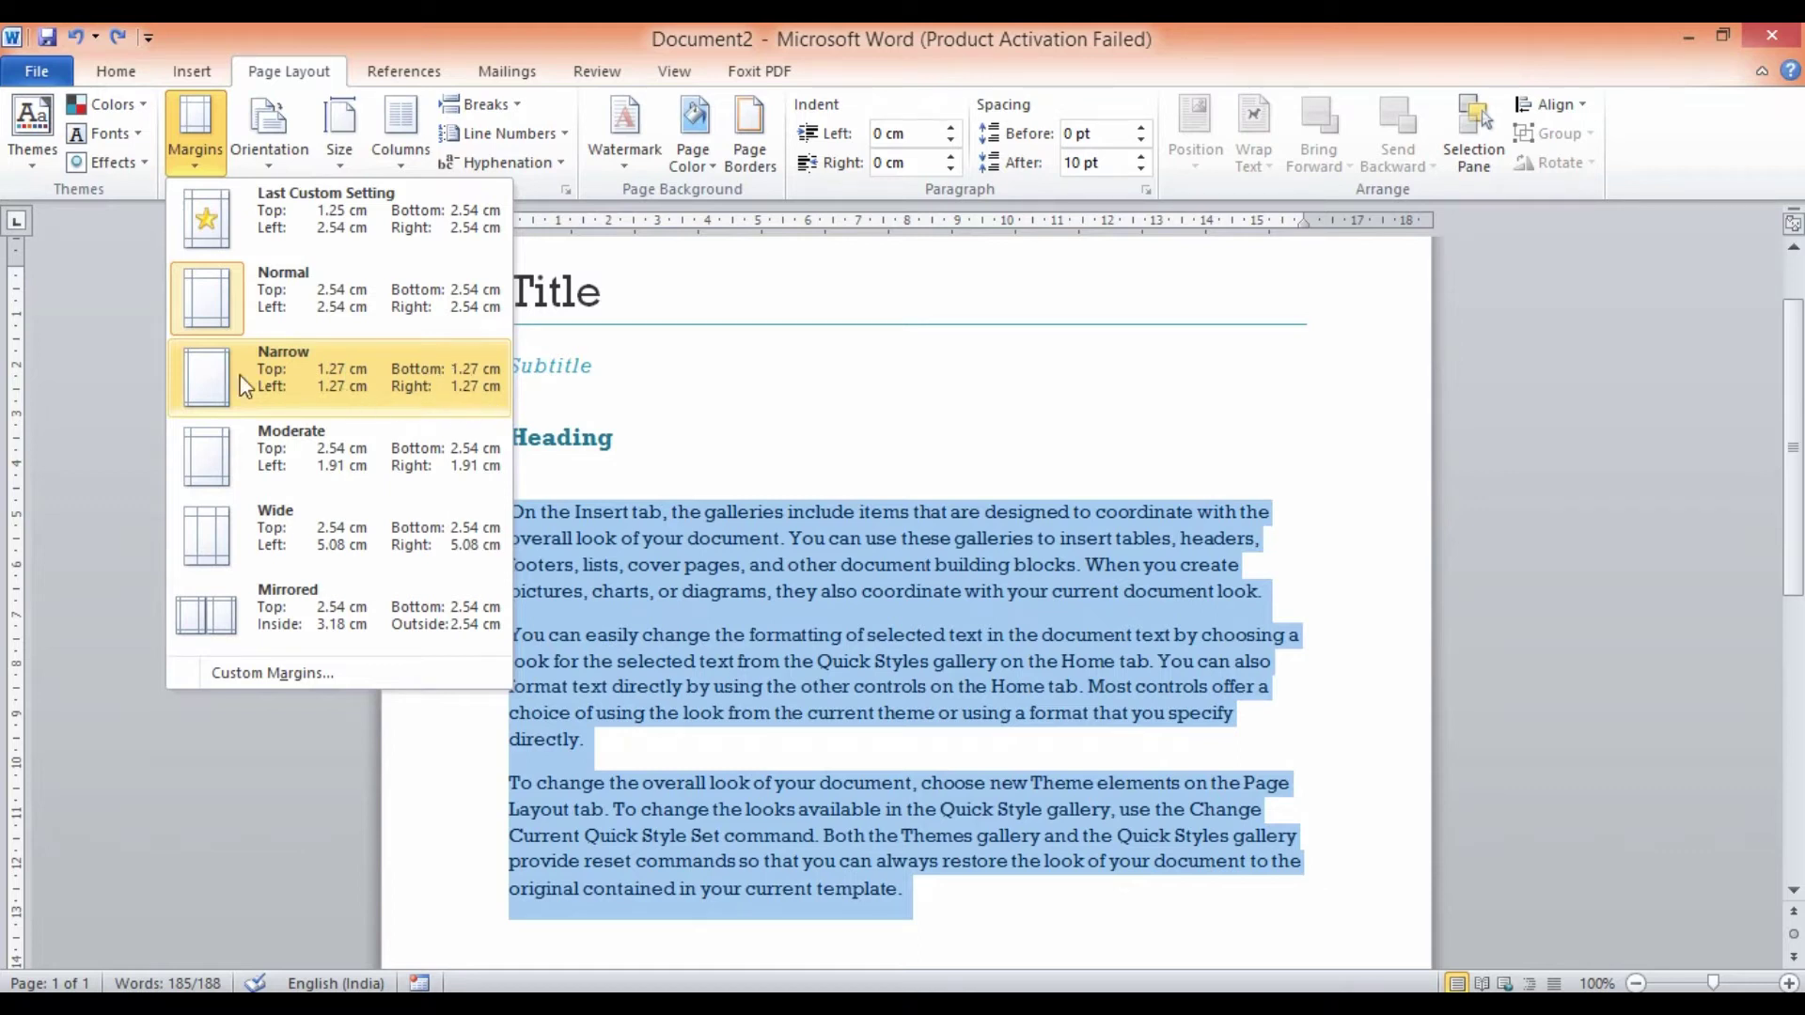
{"action": "left_click", "coordinate": [307, 357]}
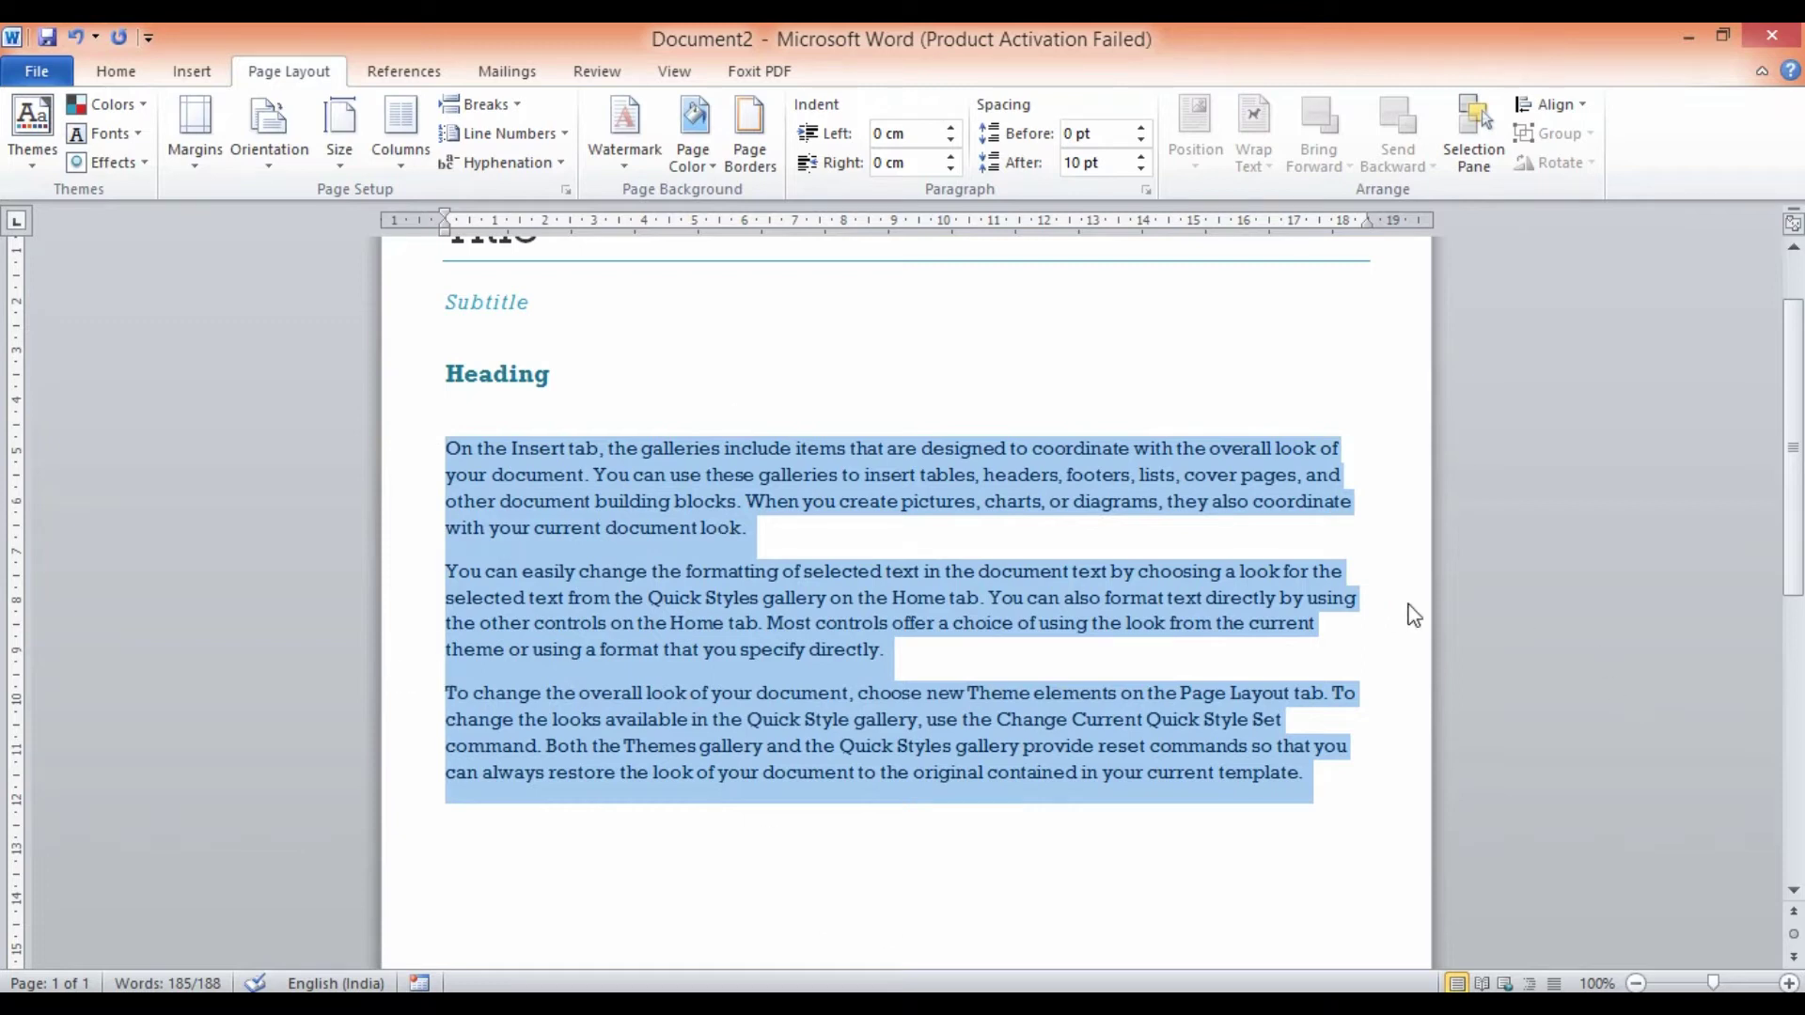
{"action": "scroll", "coordinate": [931, 630], "scroll_direction": "down", "scroll_amount": 10}
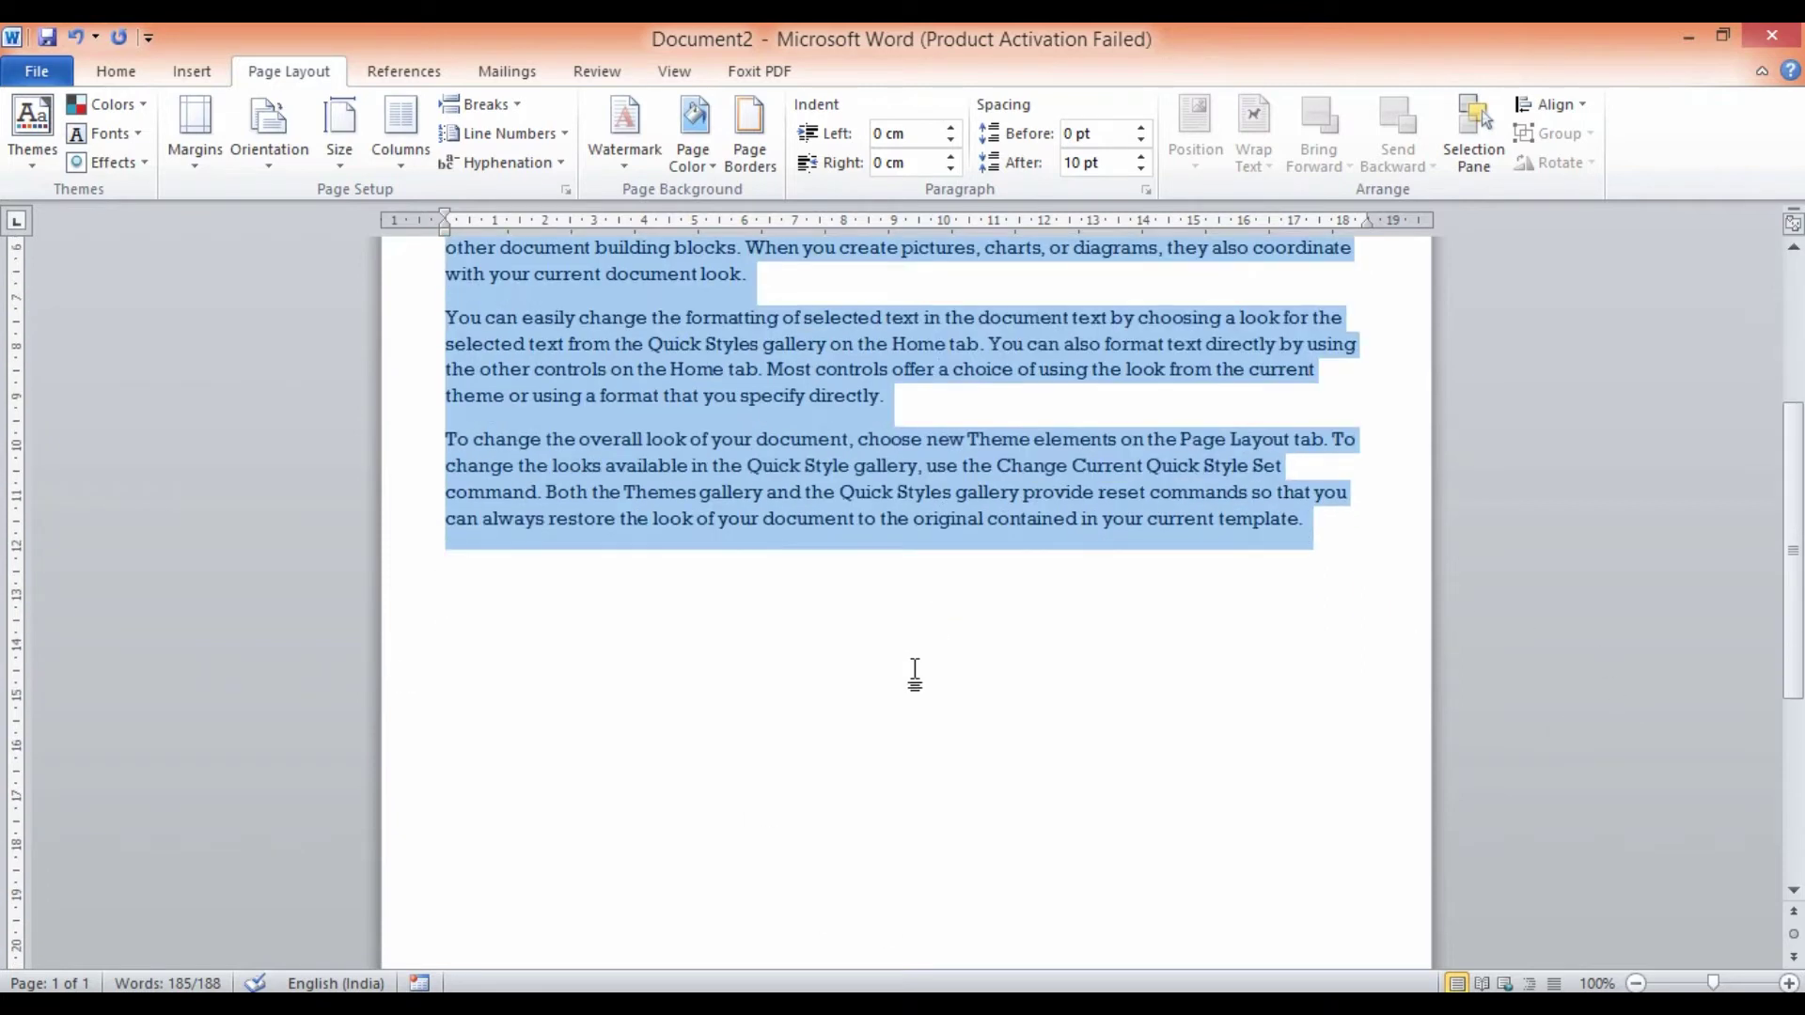
{"action": "scroll", "coordinate": [884, 731], "scroll_direction": "up", "scroll_amount": 8}
{"action": "scroll", "coordinate": [909, 940], "scroll_direction": "down", "scroll_amount": 6}
{"action": "scroll", "coordinate": [917, 950], "scroll_direction": "down", "scroll_amount": 2}
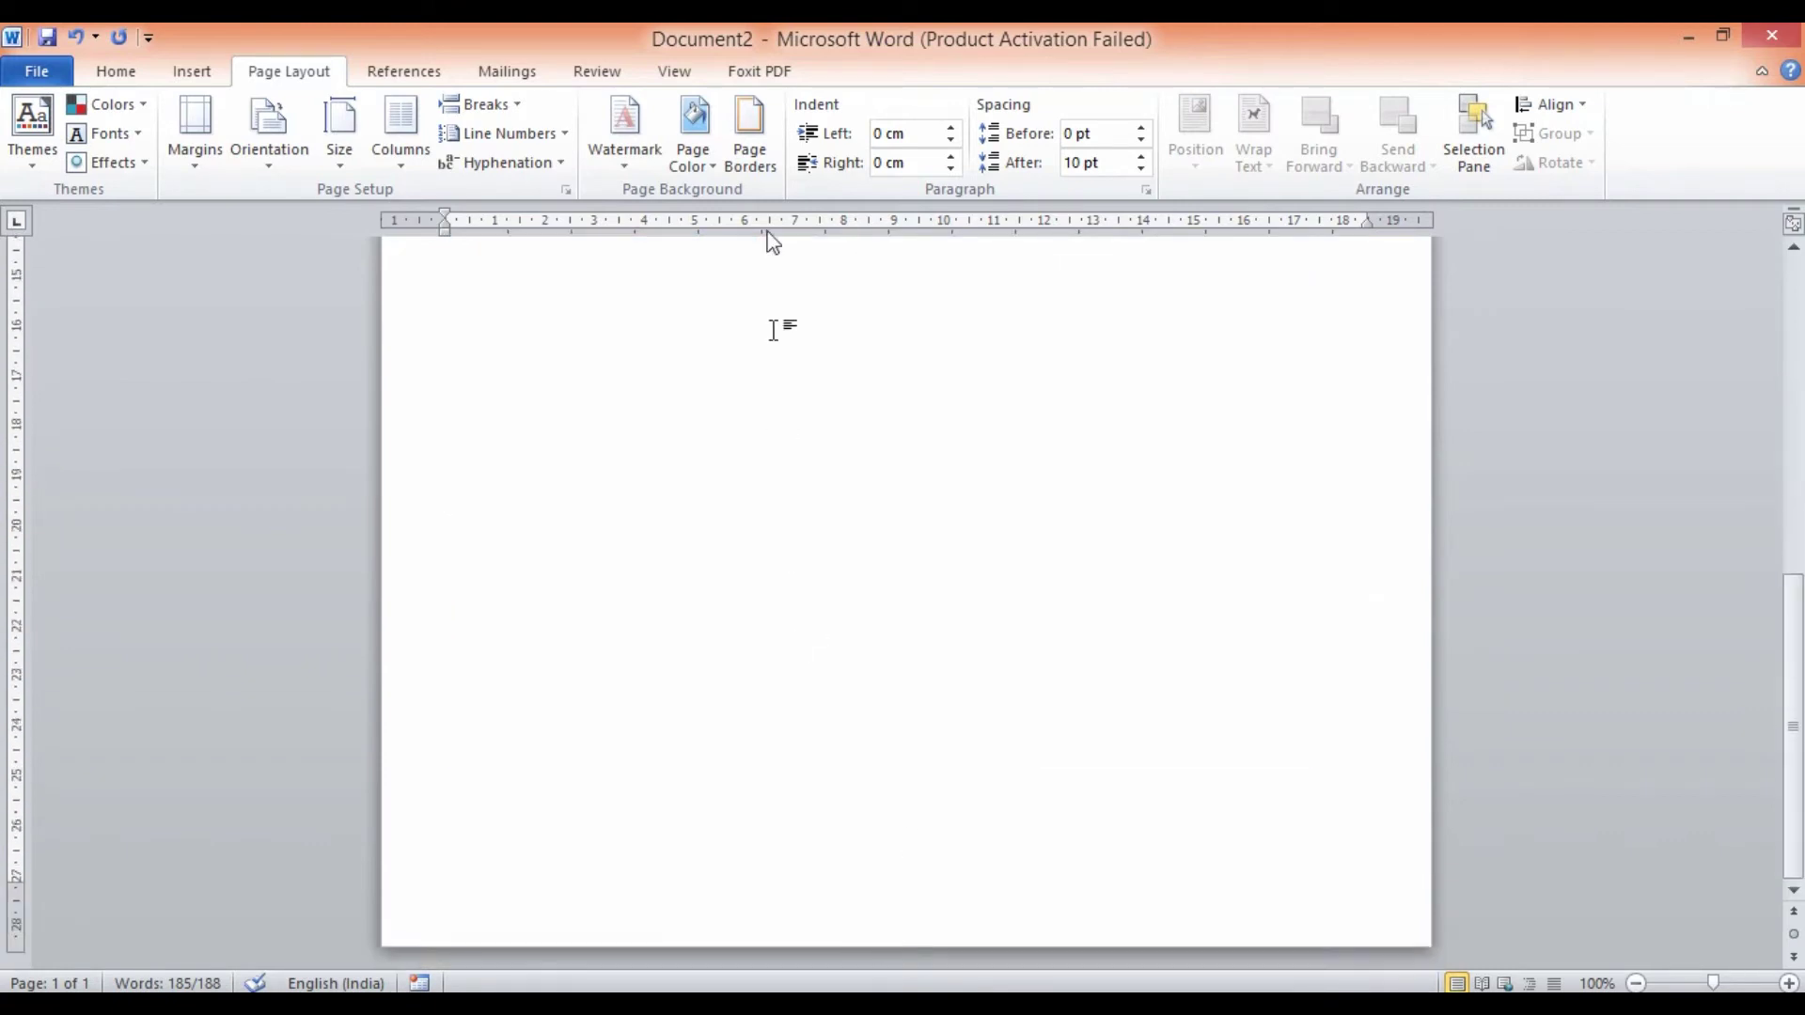
{"action": "scroll", "coordinate": [772, 693], "scroll_direction": "up", "scroll_amount": 6}
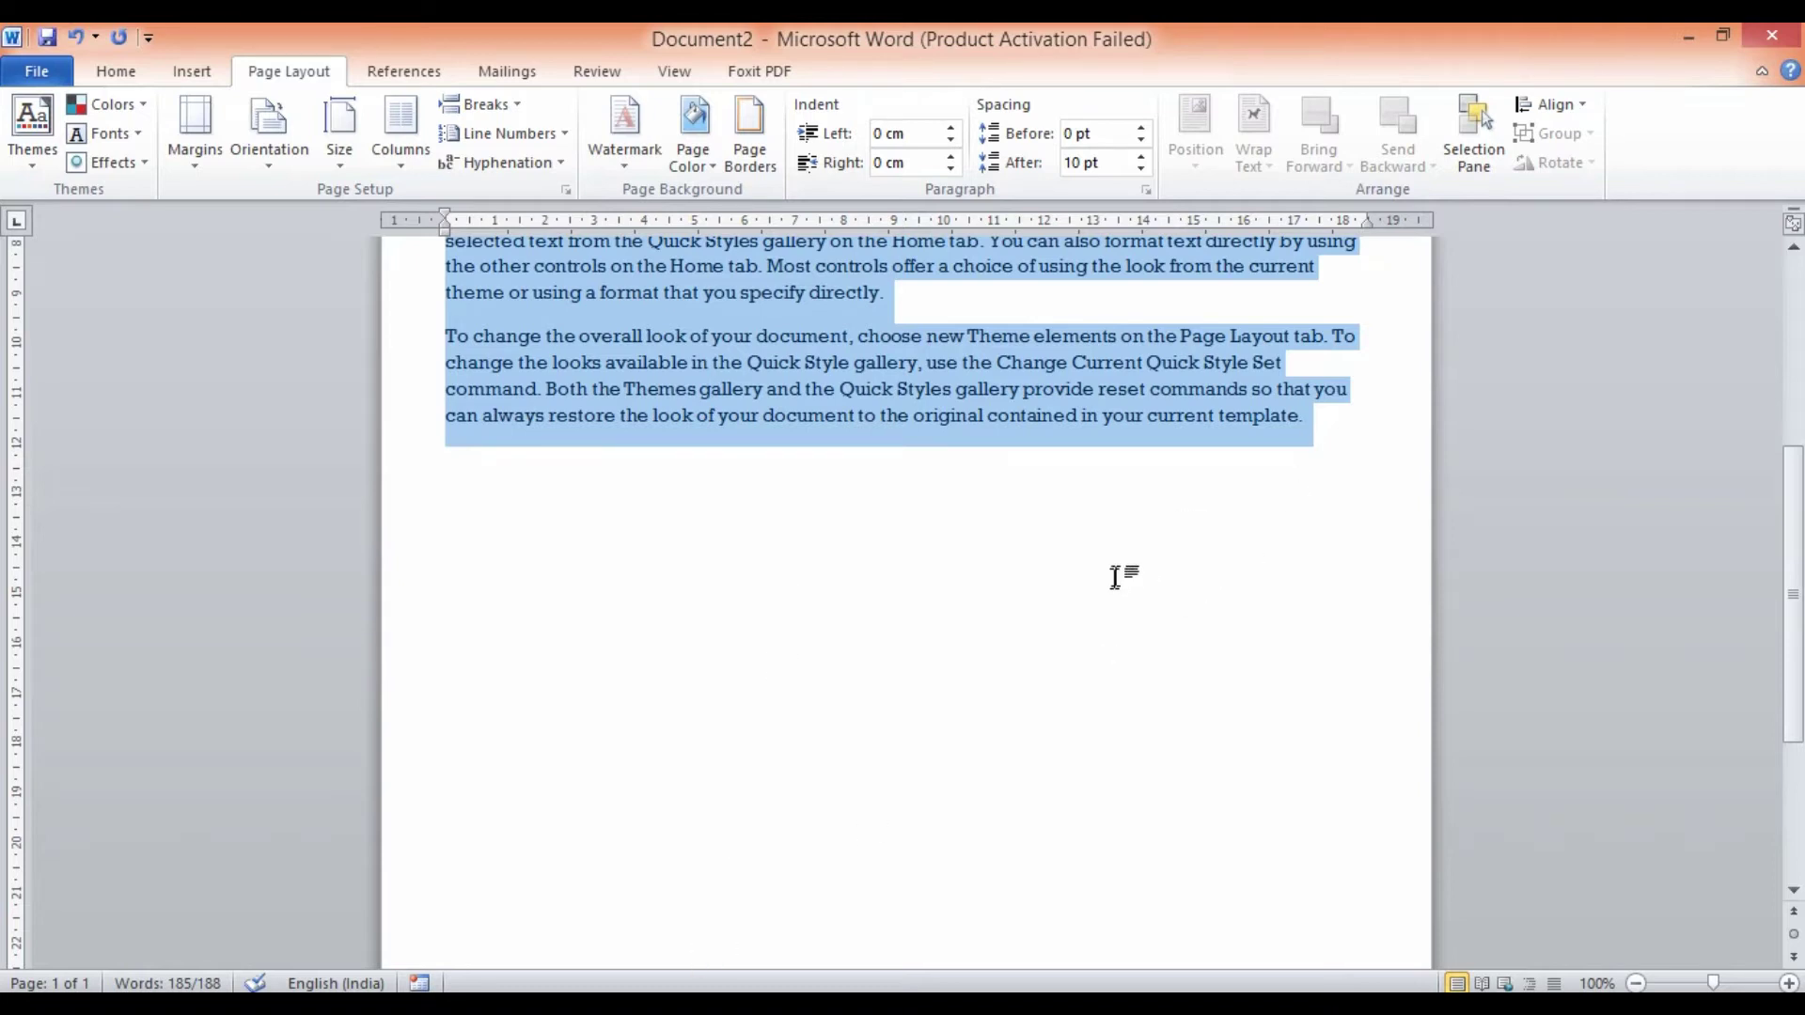
{"action": "scroll", "coordinate": [1034, 578], "scroll_direction": "up", "scroll_amount": 4}
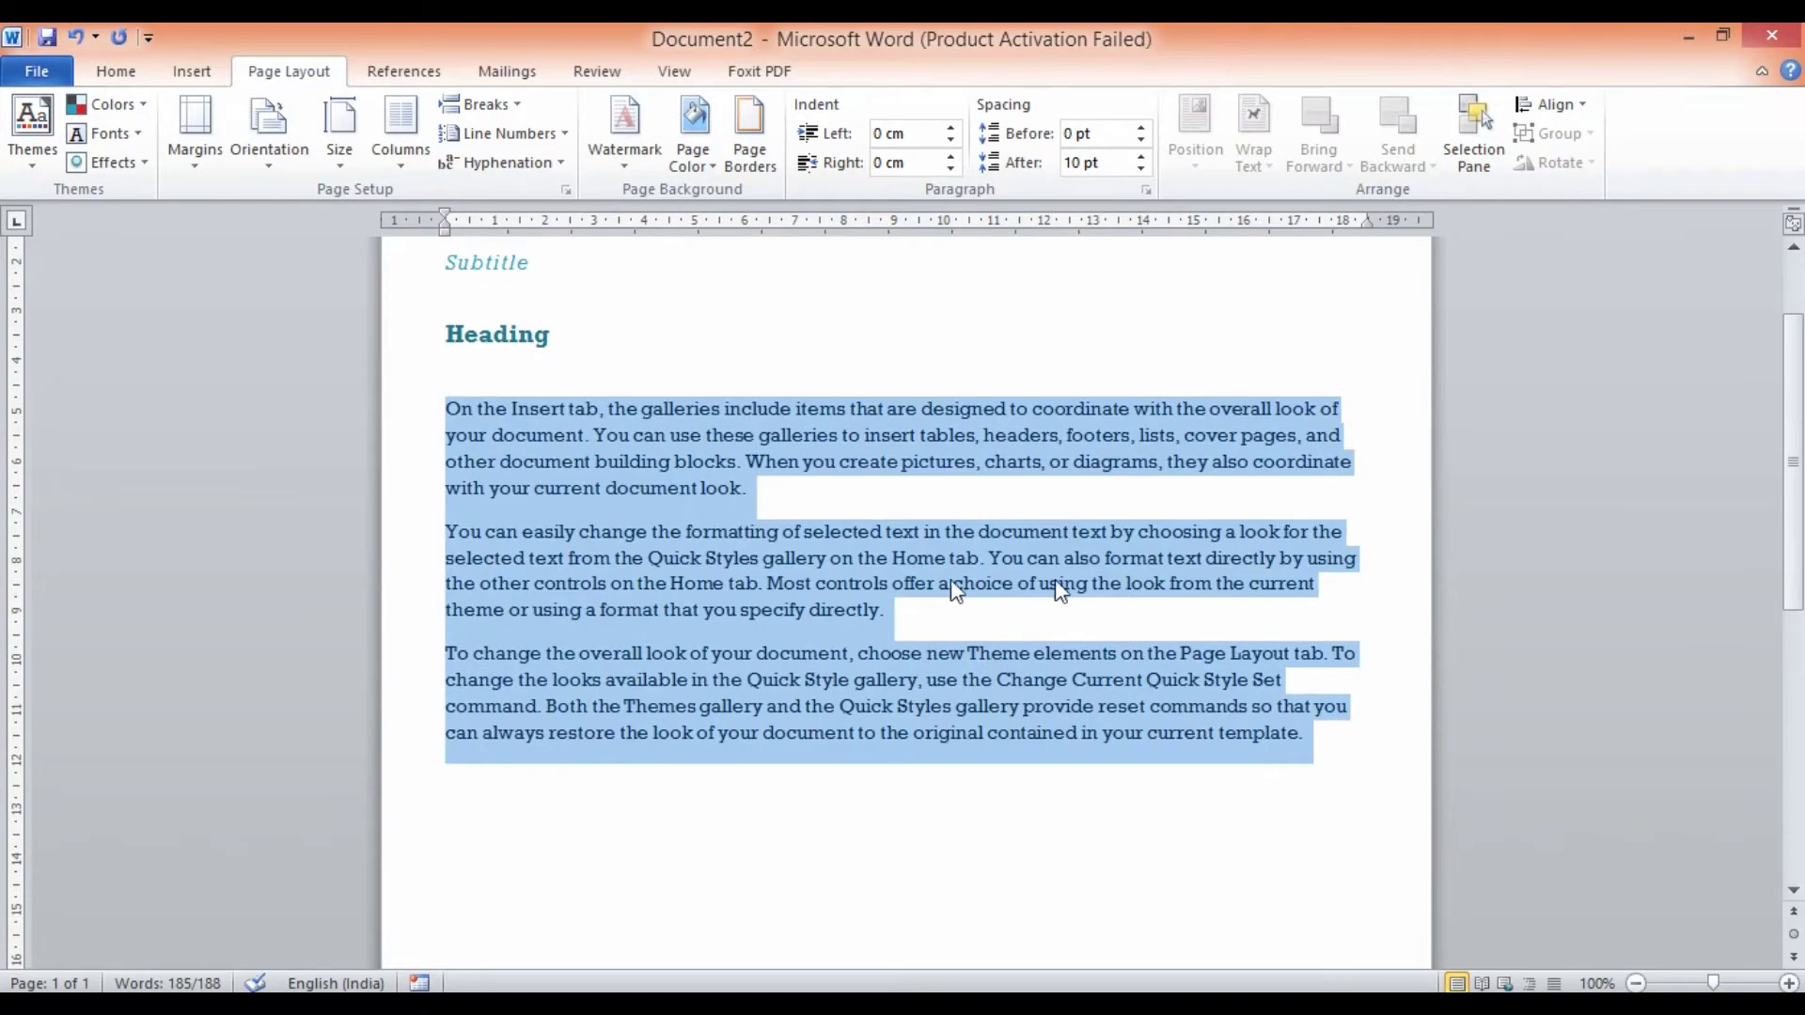
Switch the page margins to Moderate and back to Normal, keeping the body paragraphs selected.
{"action": "left_click", "coordinate": [200, 167]}
{"action": "left_click", "coordinate": [292, 459]}
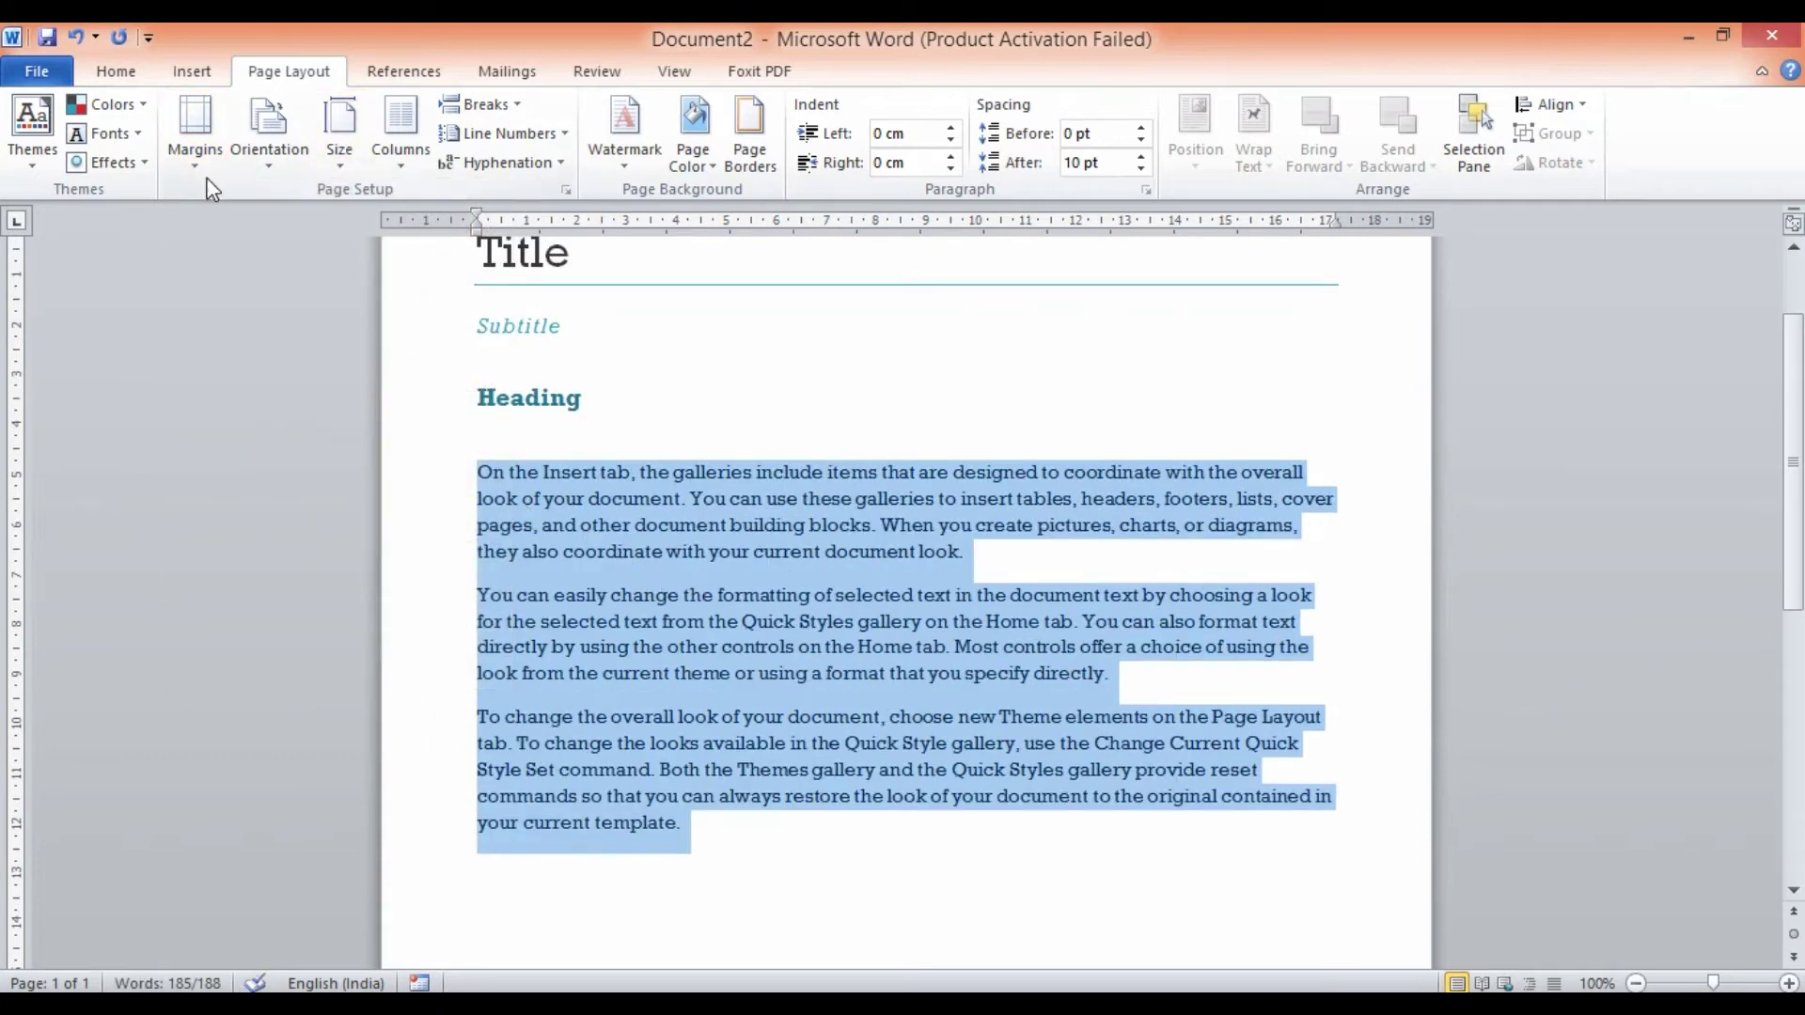
{"action": "left_click", "coordinate": [195, 151]}
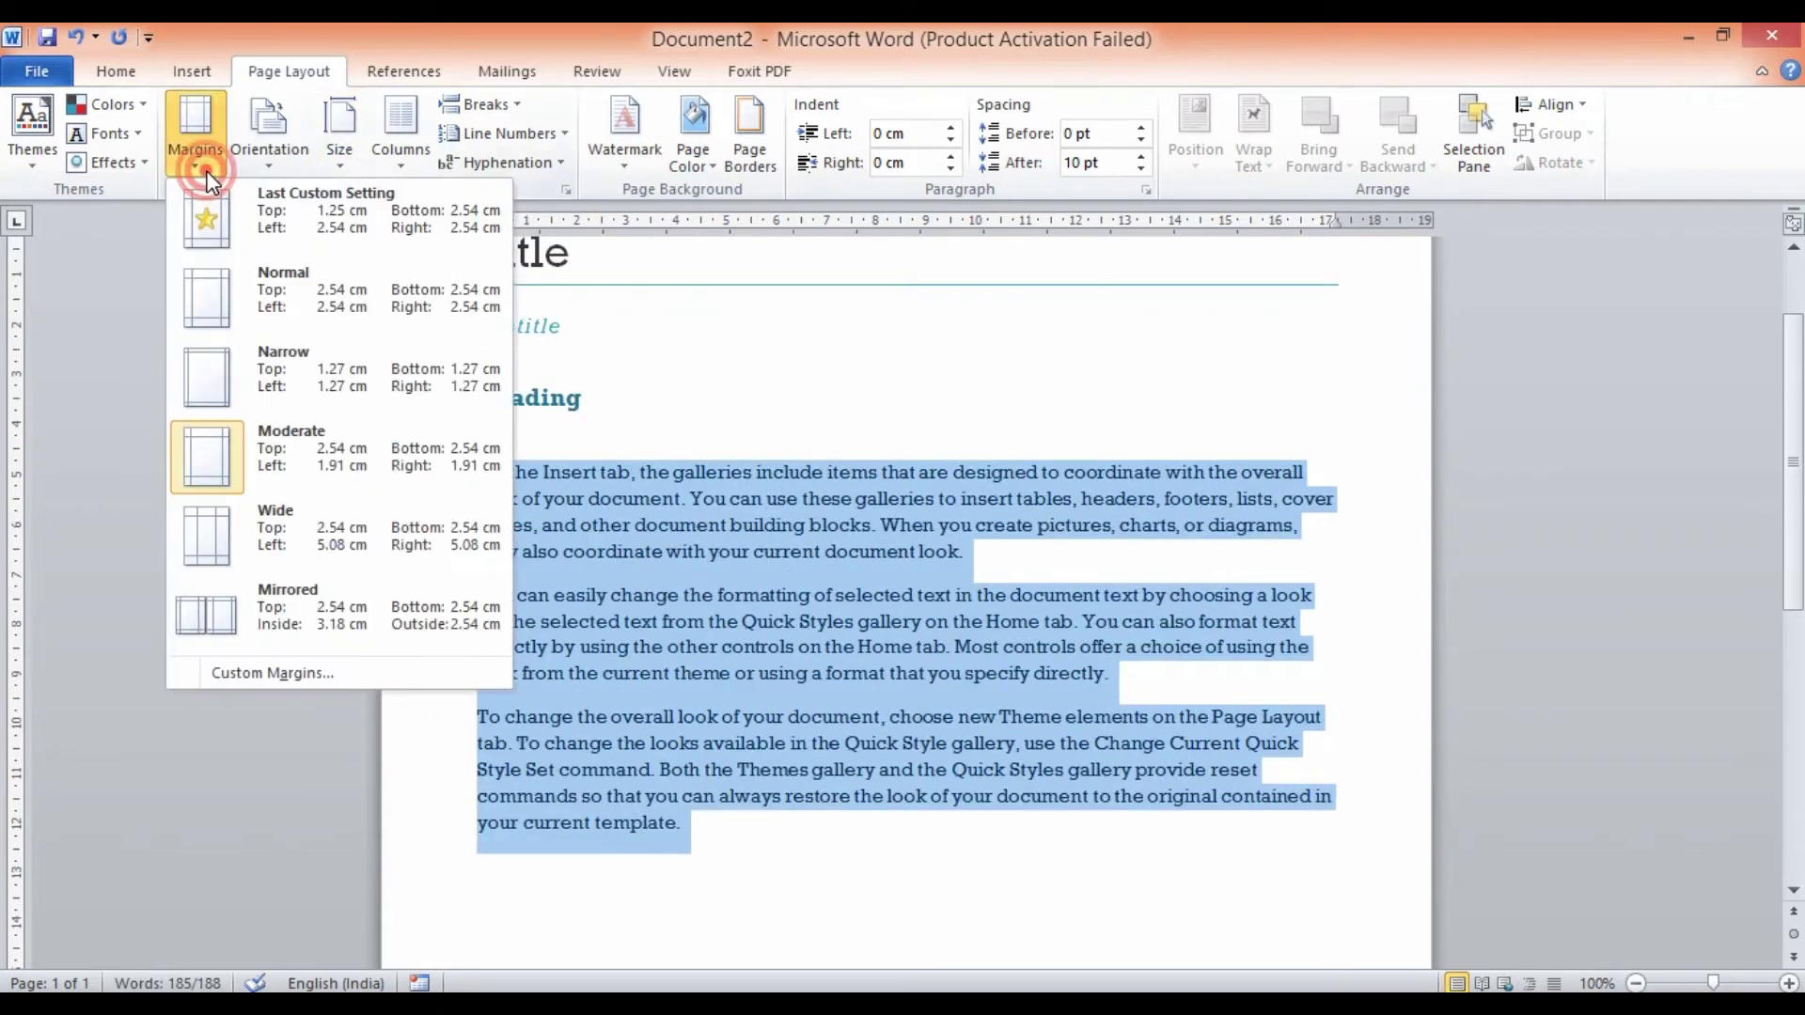
{"action": "left_click", "coordinate": [291, 303]}
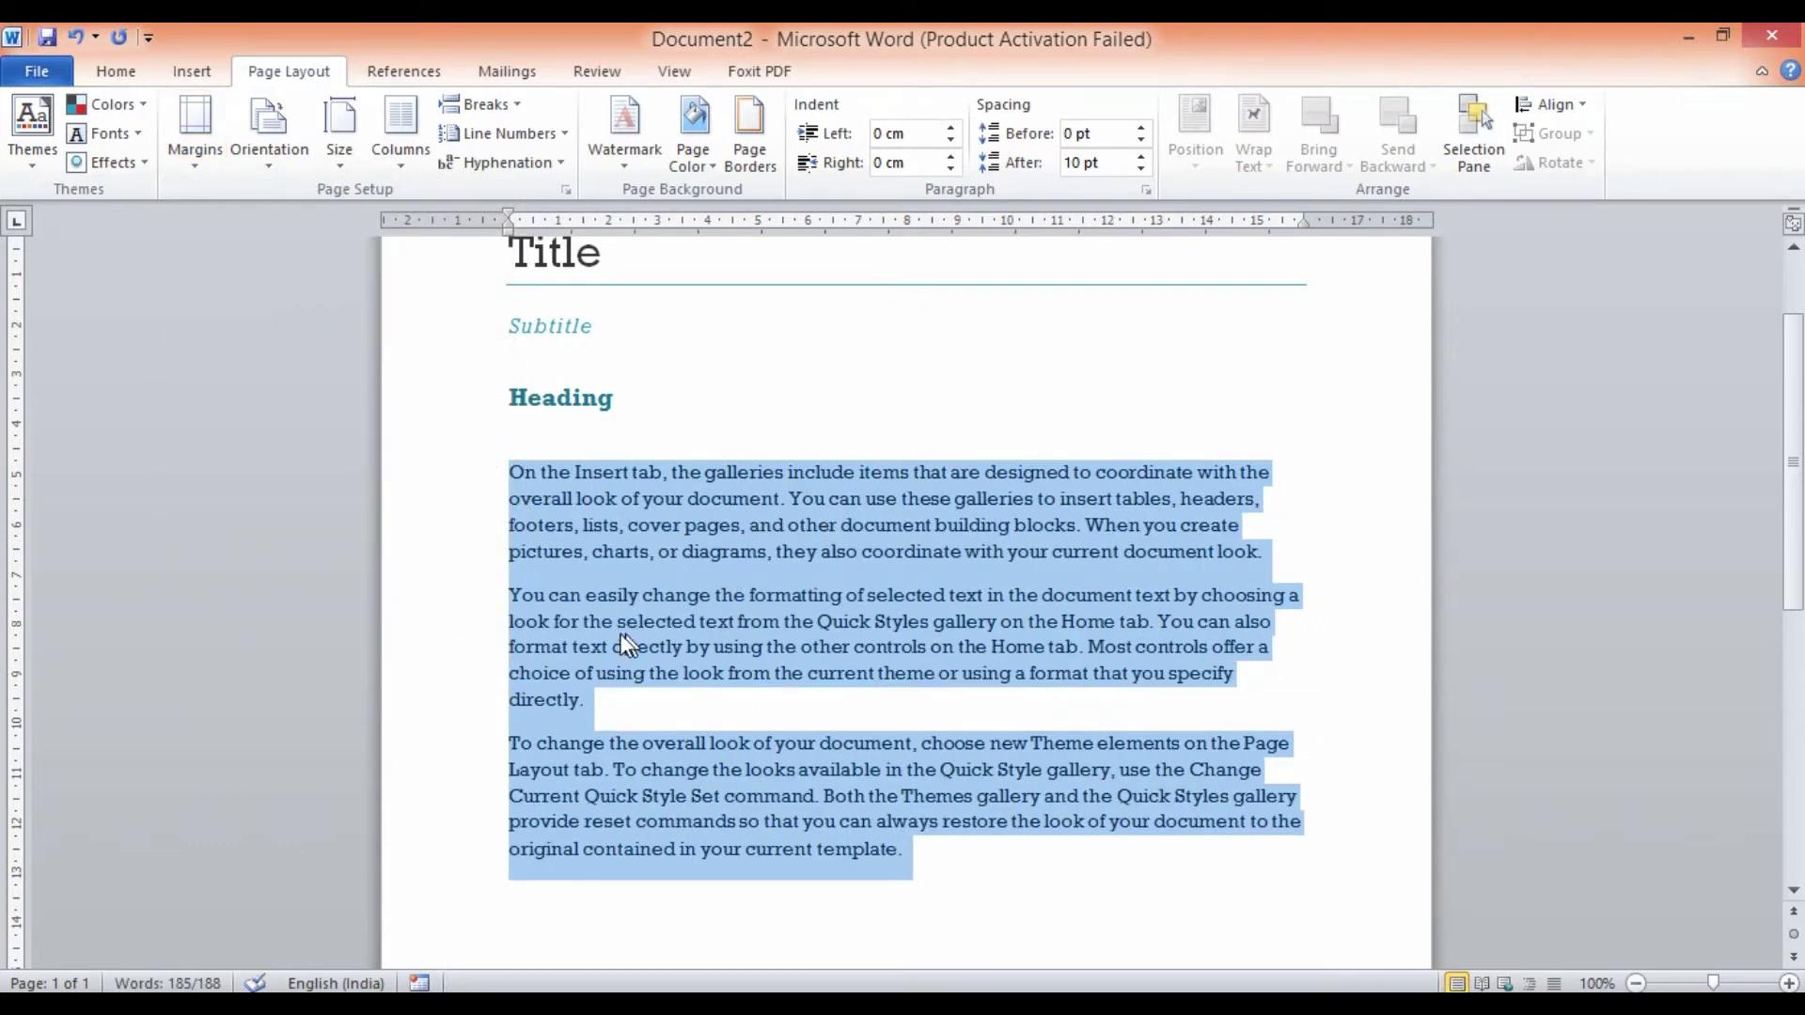
{"action": "scroll", "coordinate": [732, 550], "scroll_direction": "up", "scroll_amount": 3}
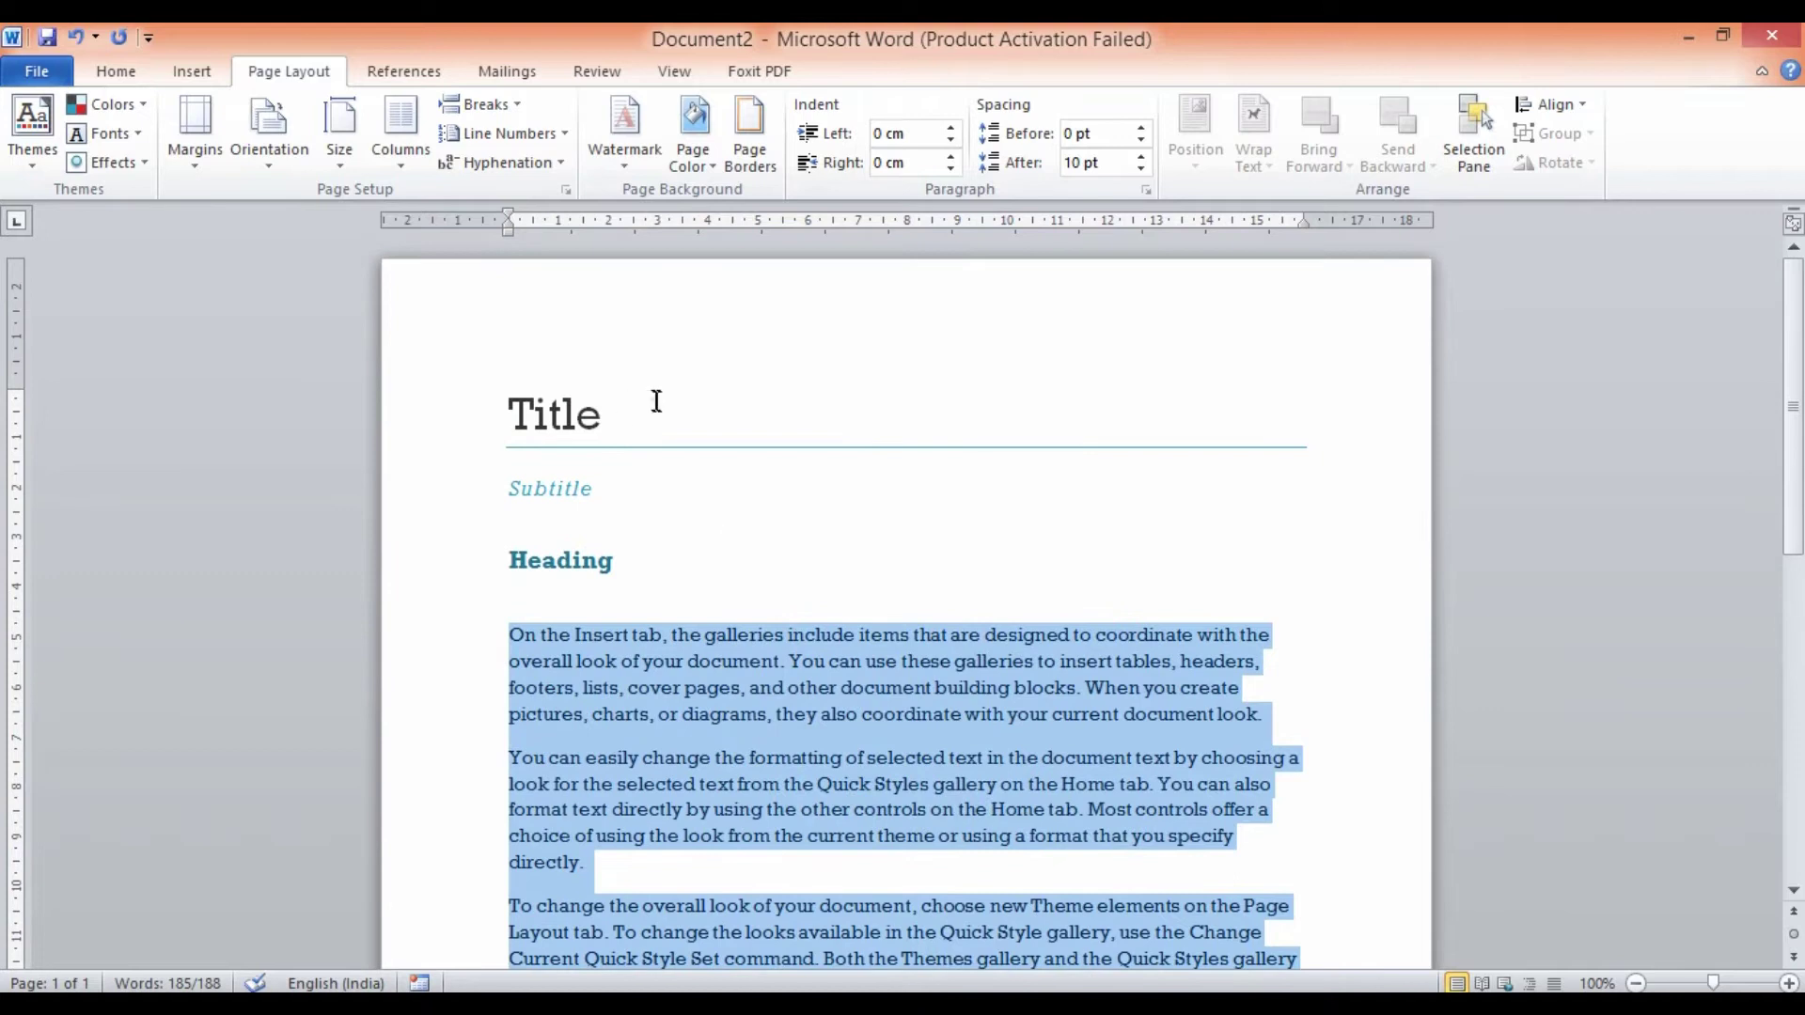
Place the cursor in the Title line and try the Narrow and Moderate margin presets without any text selected.
{"action": "left_click", "coordinate": [655, 402]}
{"action": "left_click", "coordinate": [200, 153]}
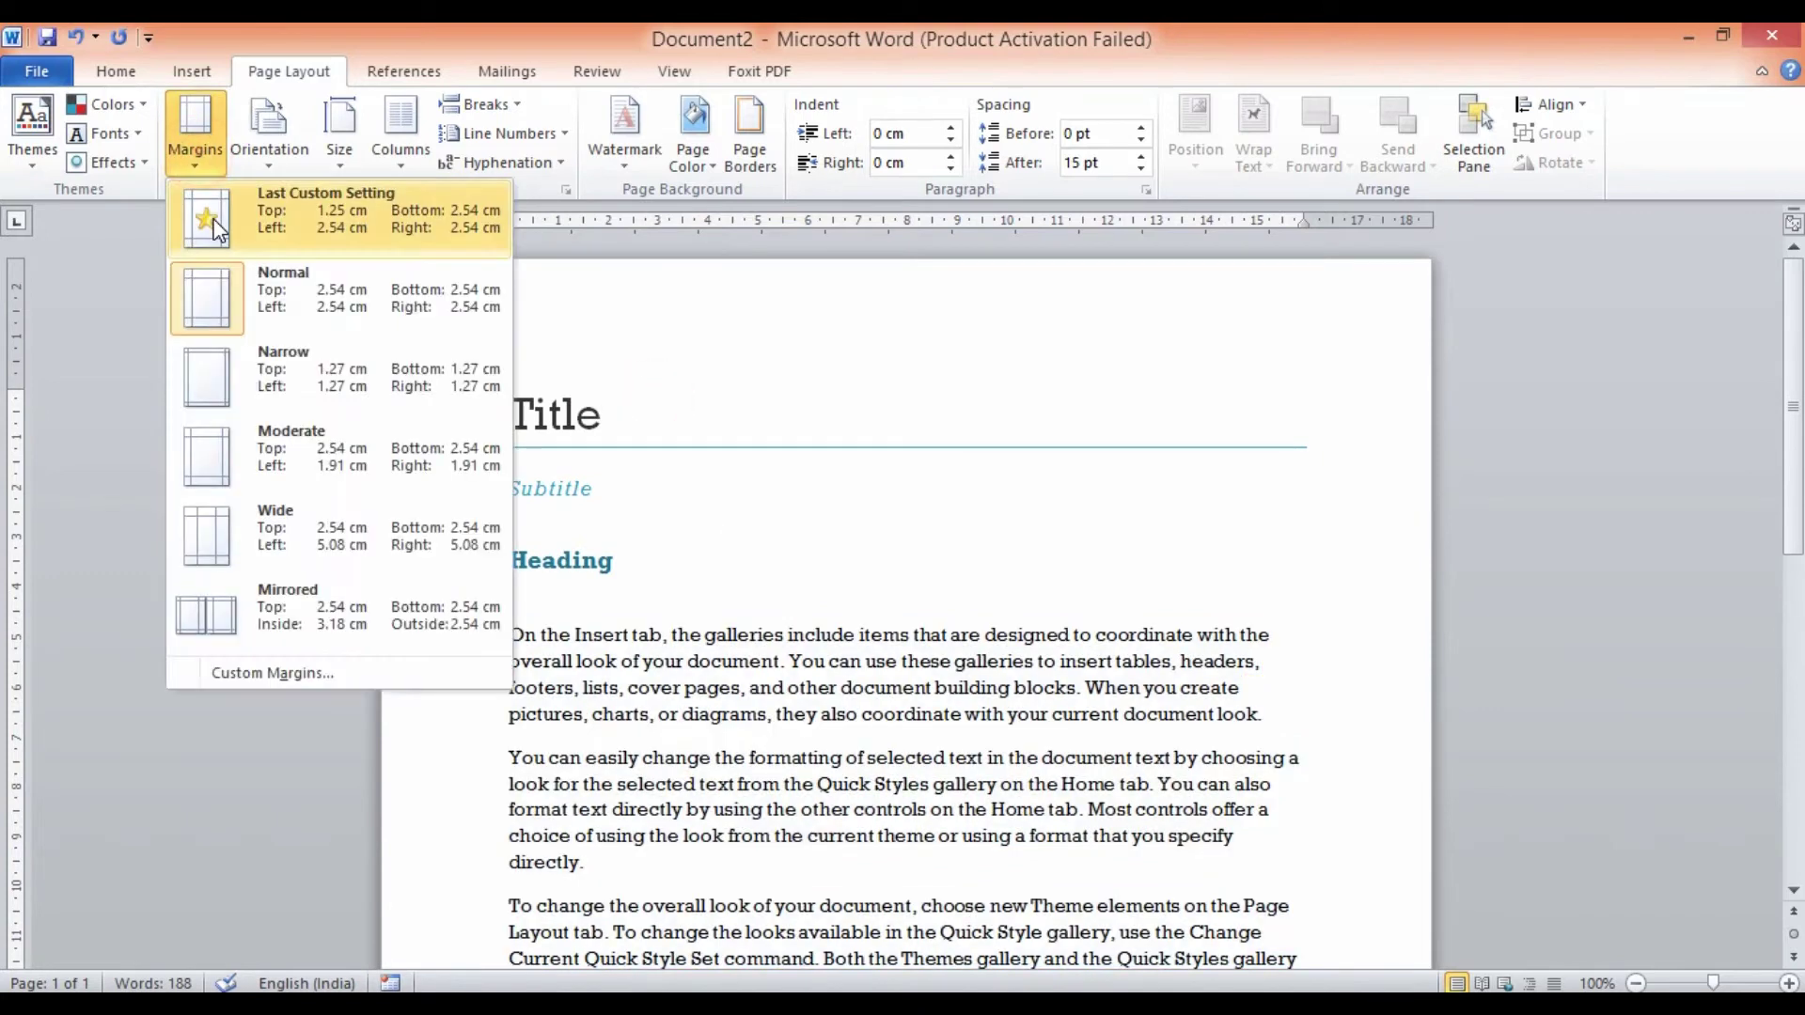
{"action": "left_click", "coordinate": [257, 405]}
{"action": "left_click", "coordinate": [194, 141]}
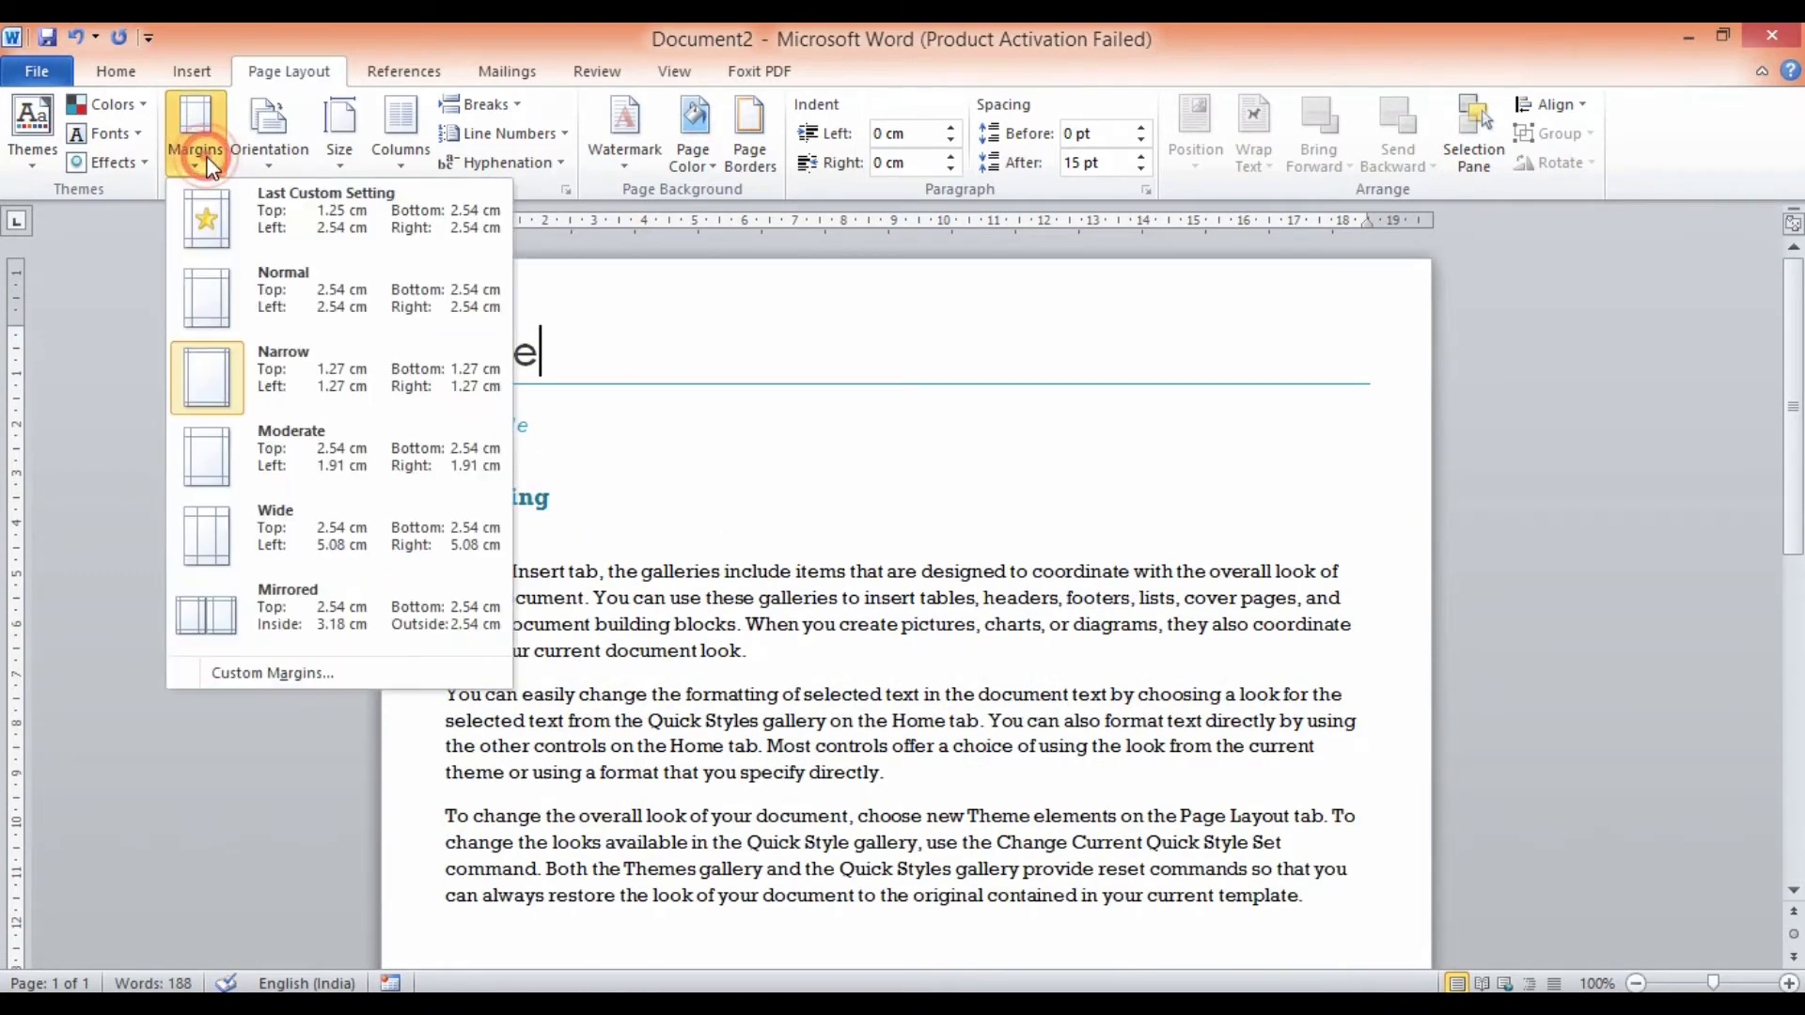
{"action": "left_click", "coordinate": [263, 458]}
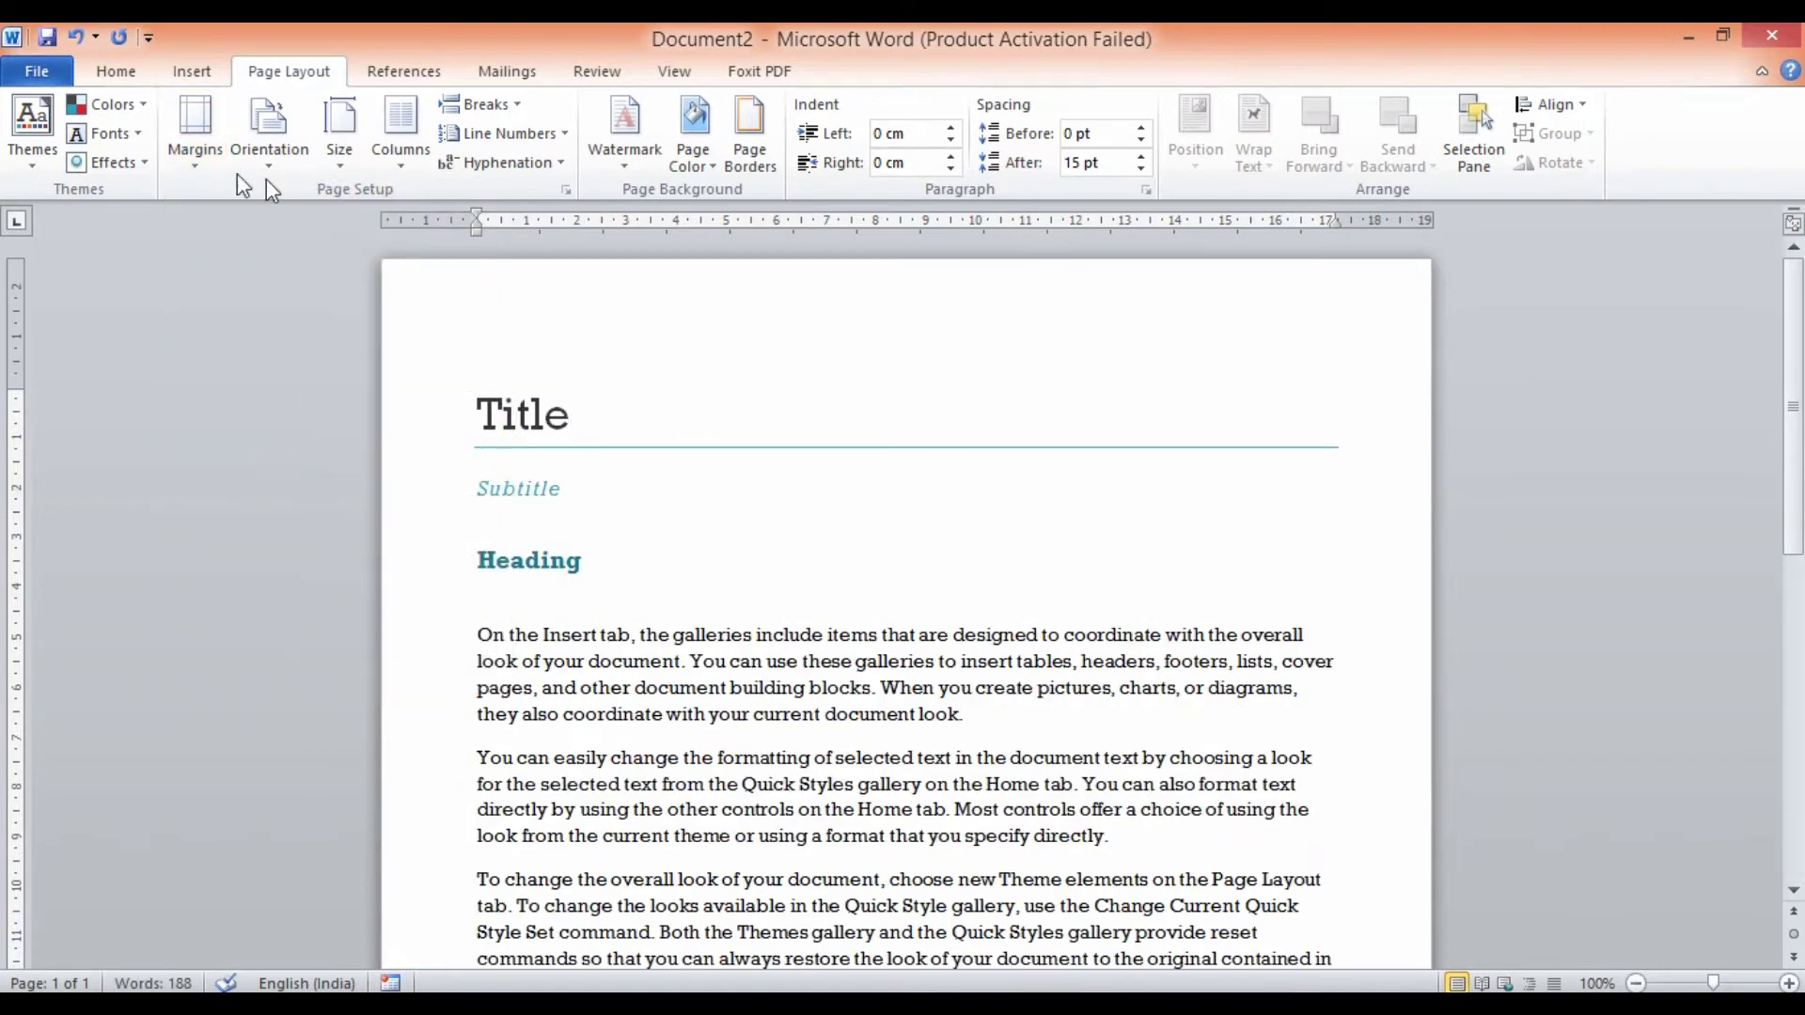
Restore the page margins to the Normal preset of 2.54 cm on all sides.
{"action": "left_click", "coordinate": [203, 160]}
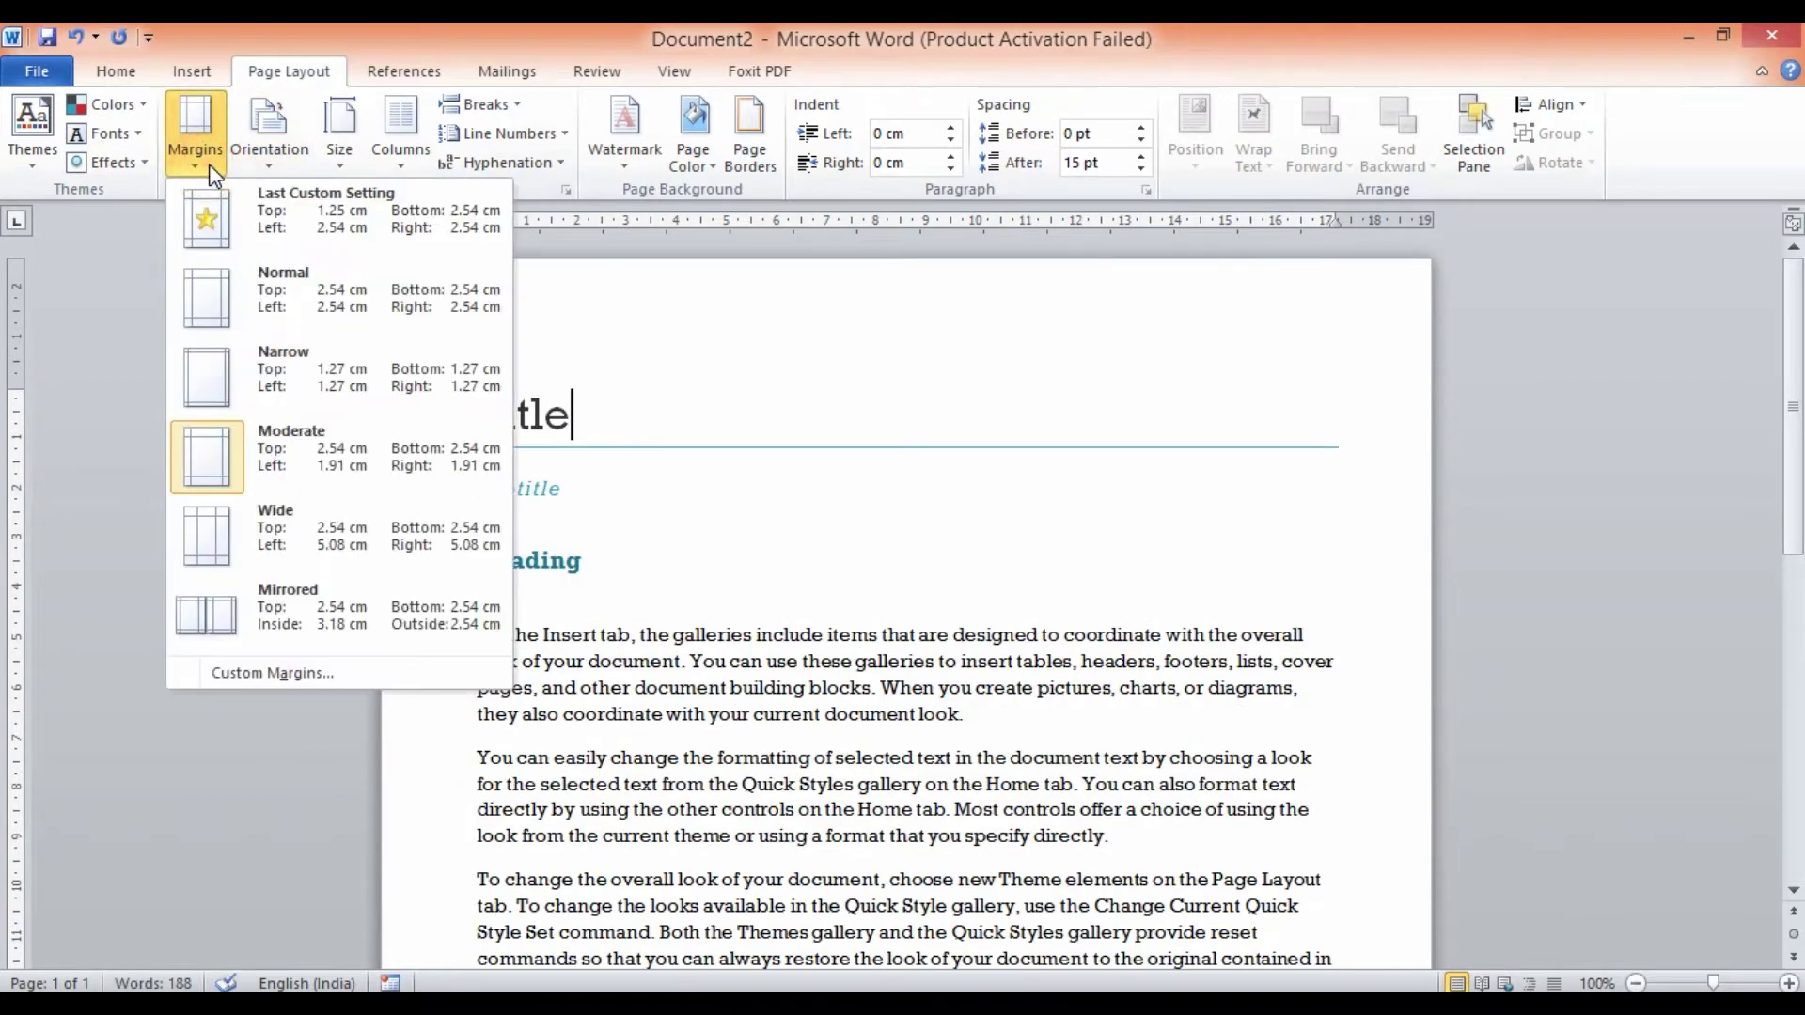
{"action": "left_click", "coordinate": [239, 297]}
{"action": "scroll", "coordinate": [775, 518], "scroll_direction": "down", "scroll_amount": 3}
{"action": "scroll", "coordinate": [777, 527], "scroll_direction": "up", "scroll_amount": 3}
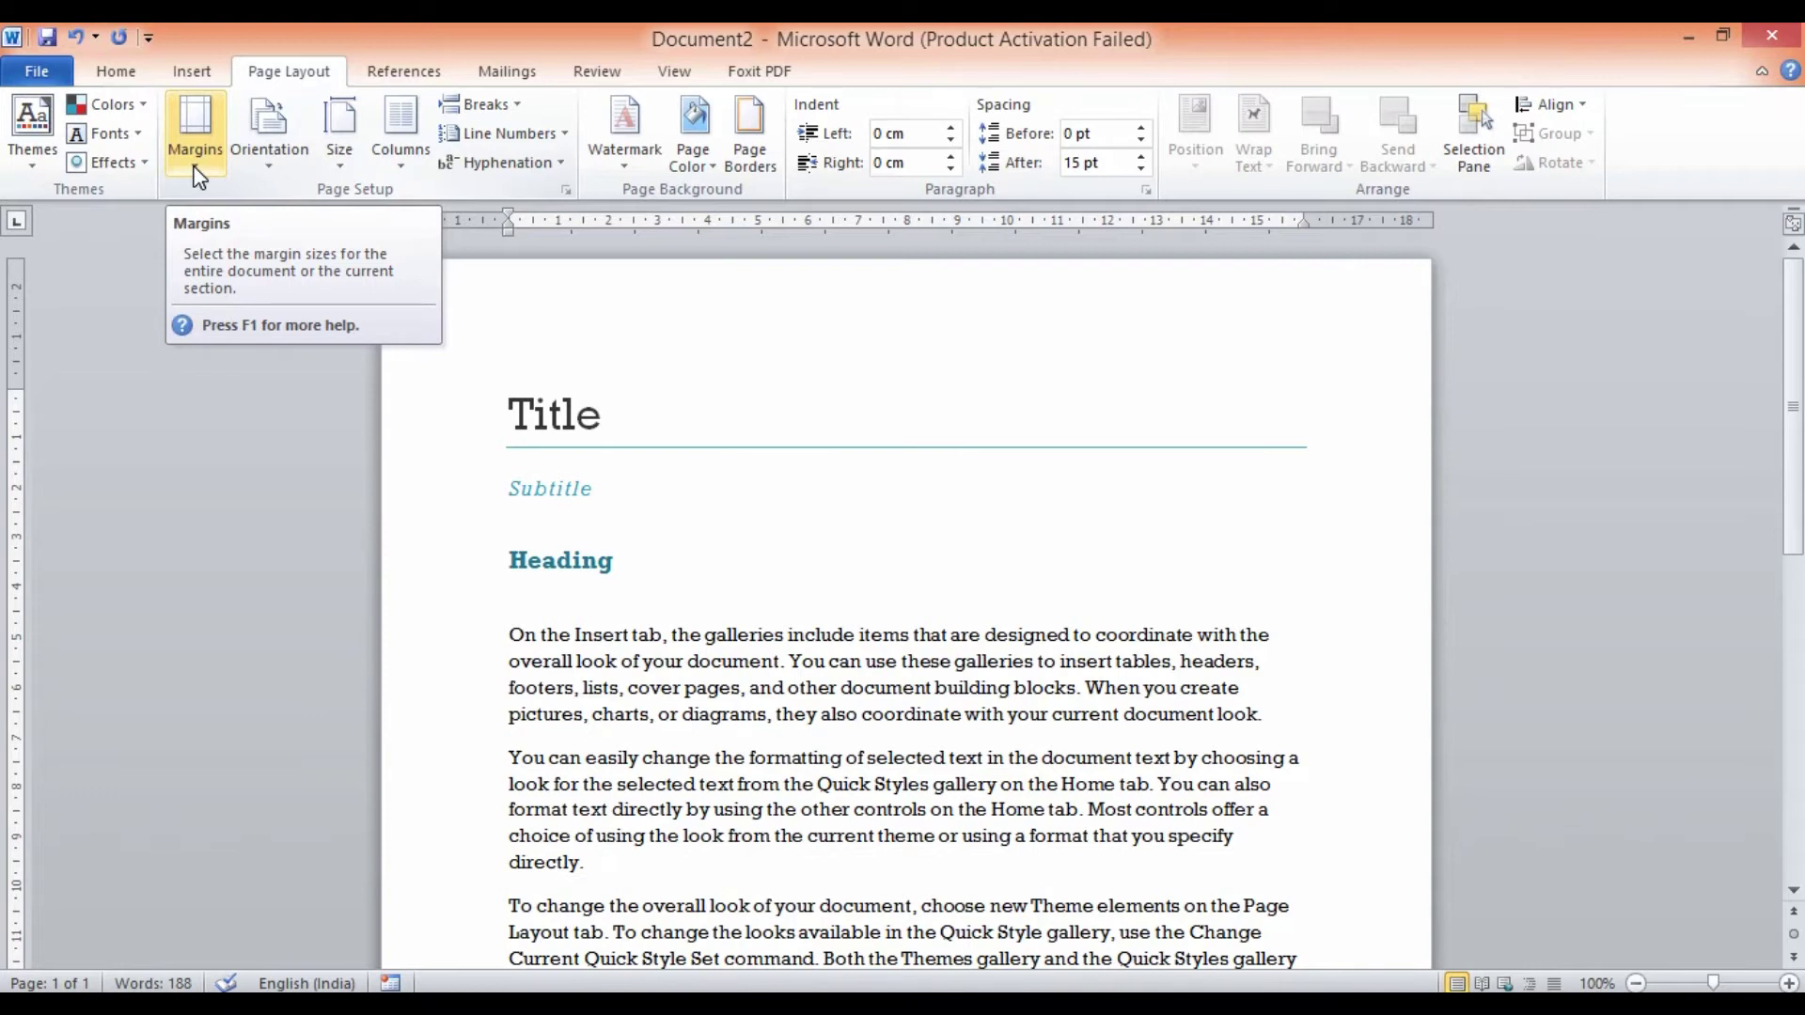
Place the cursor on the blank line below the Heading and change the page orientation to Landscape.
{"action": "left_click", "coordinate": [806, 604]}
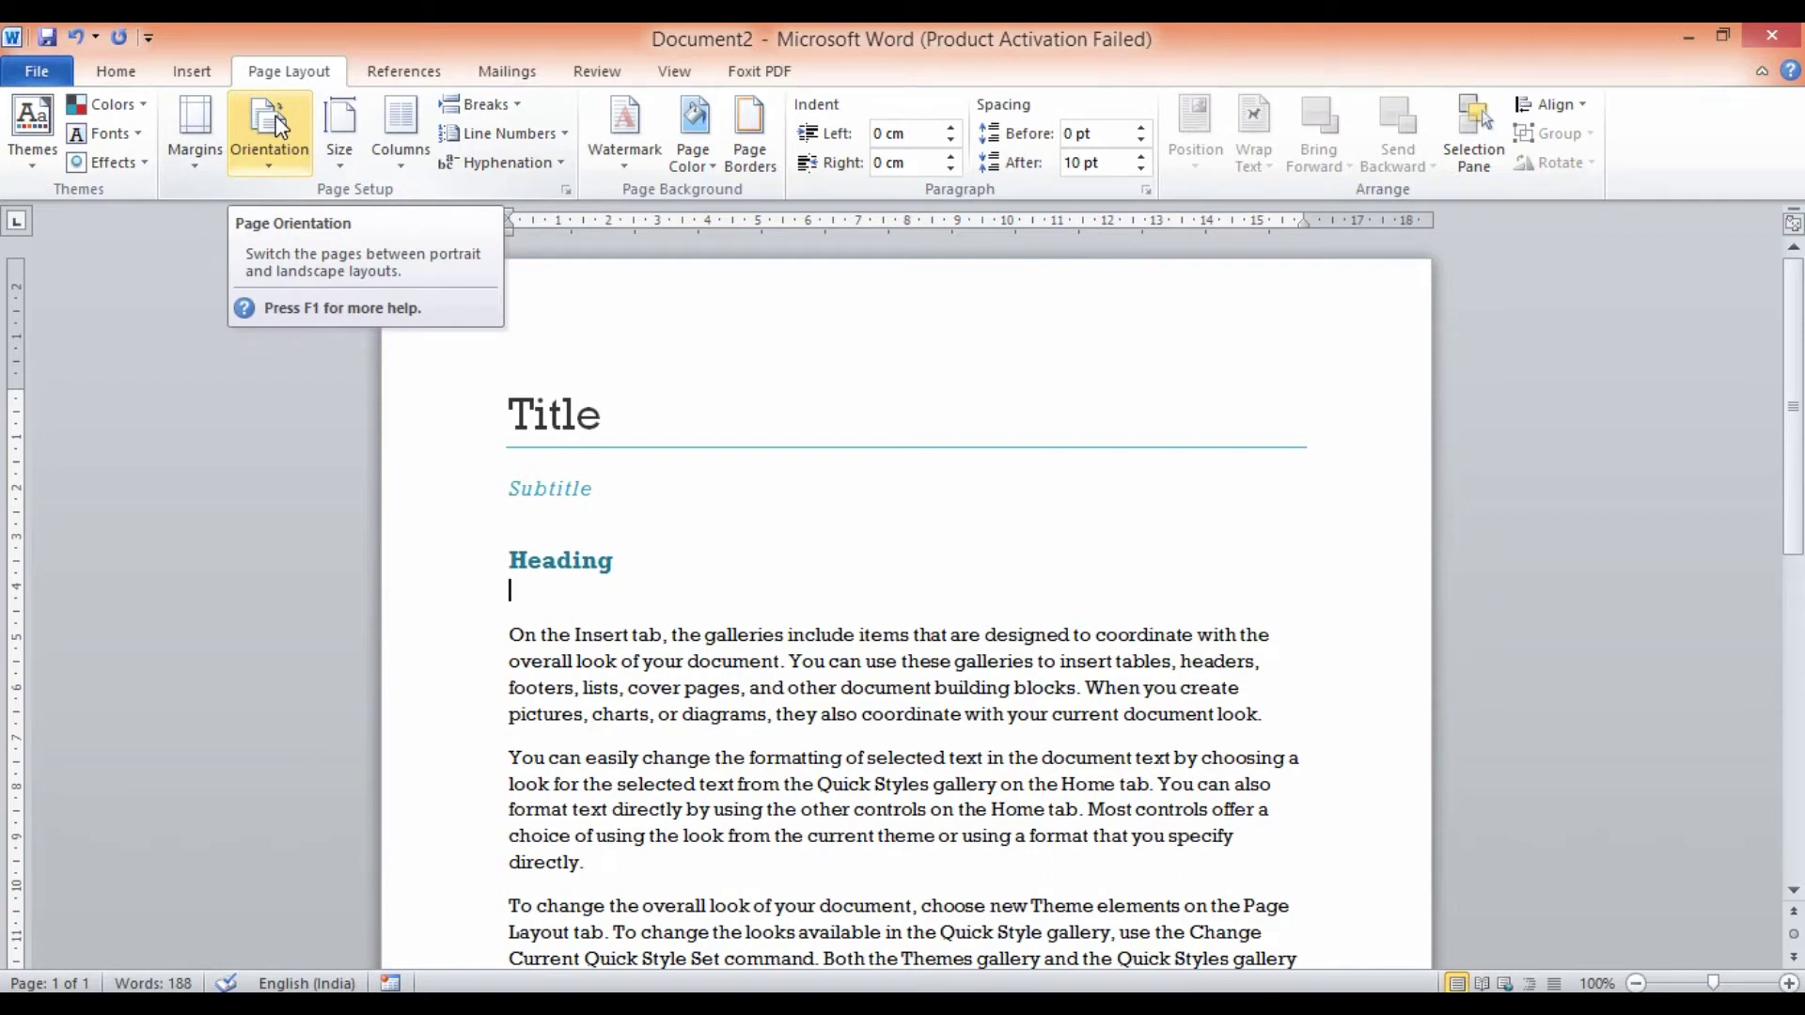
{"action": "left_click", "coordinate": [285, 162]}
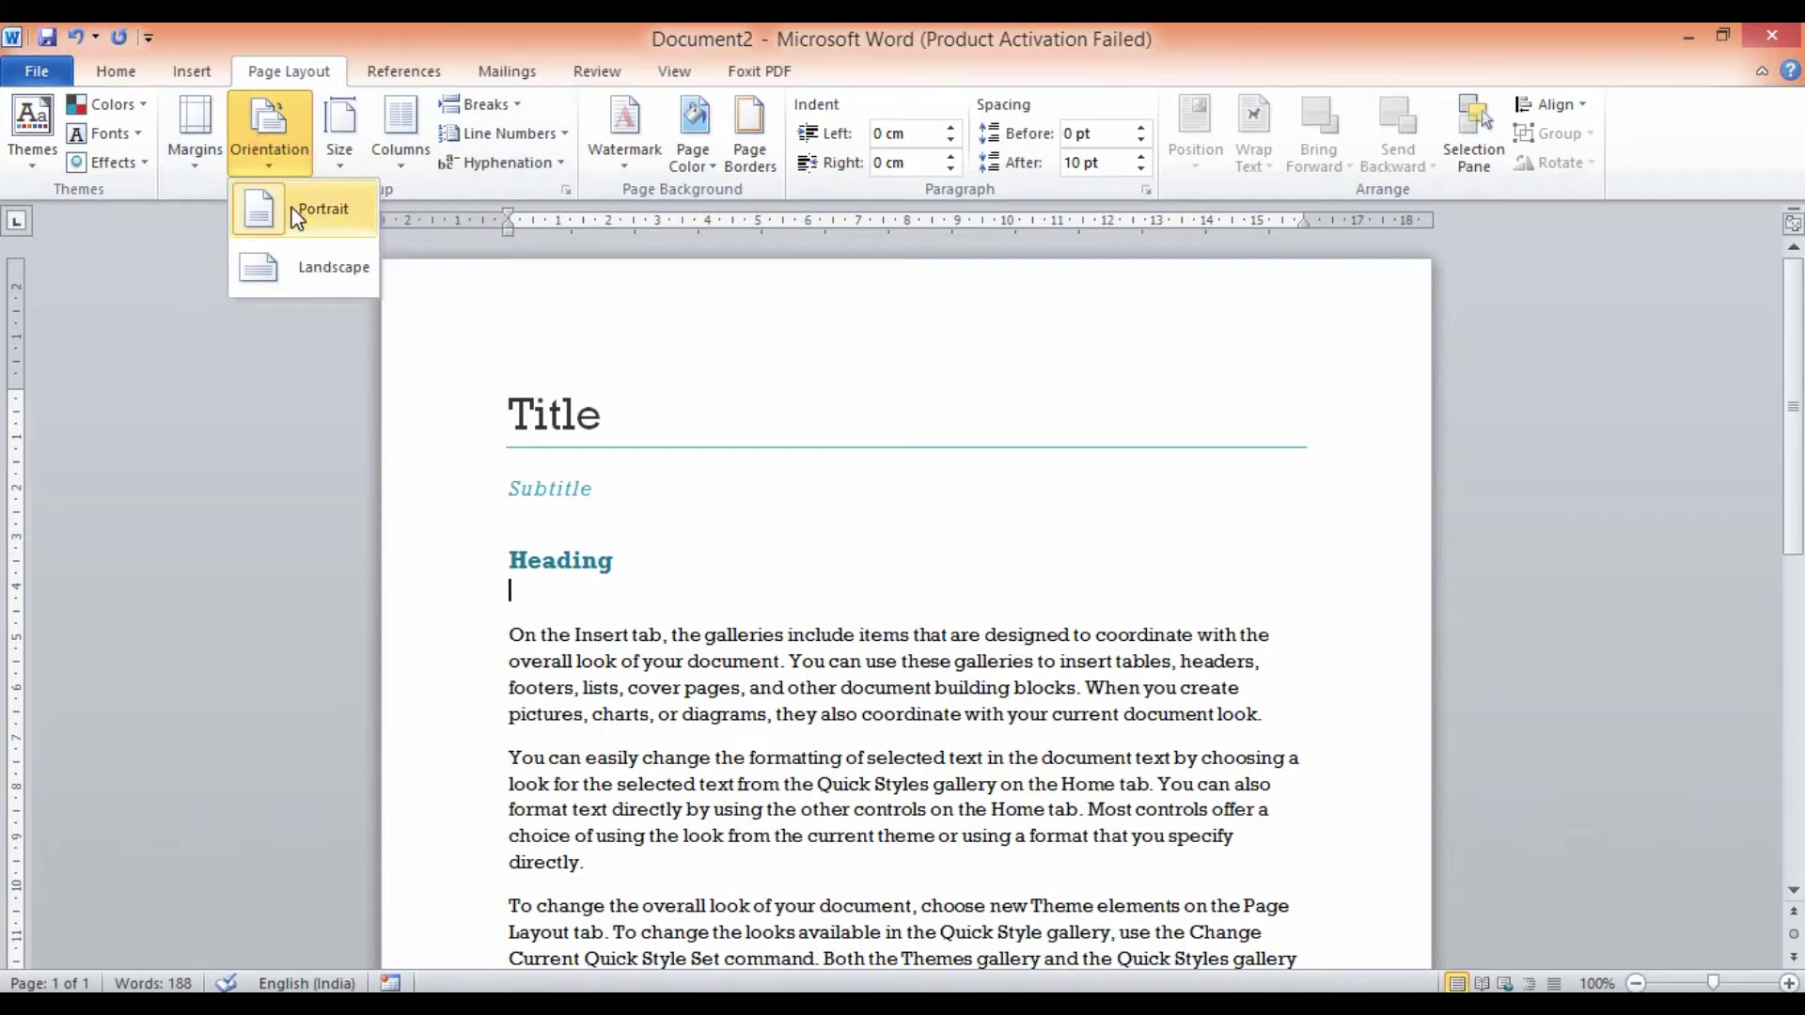
{"action": "scroll", "coordinate": [836, 628], "scroll_direction": "down", "scroll_amount": 6}
{"action": "scroll", "coordinate": [837, 645], "scroll_direction": "down", "scroll_amount": 3}
{"action": "scroll", "coordinate": [847, 846], "scroll_direction": "up", "scroll_amount": 9}
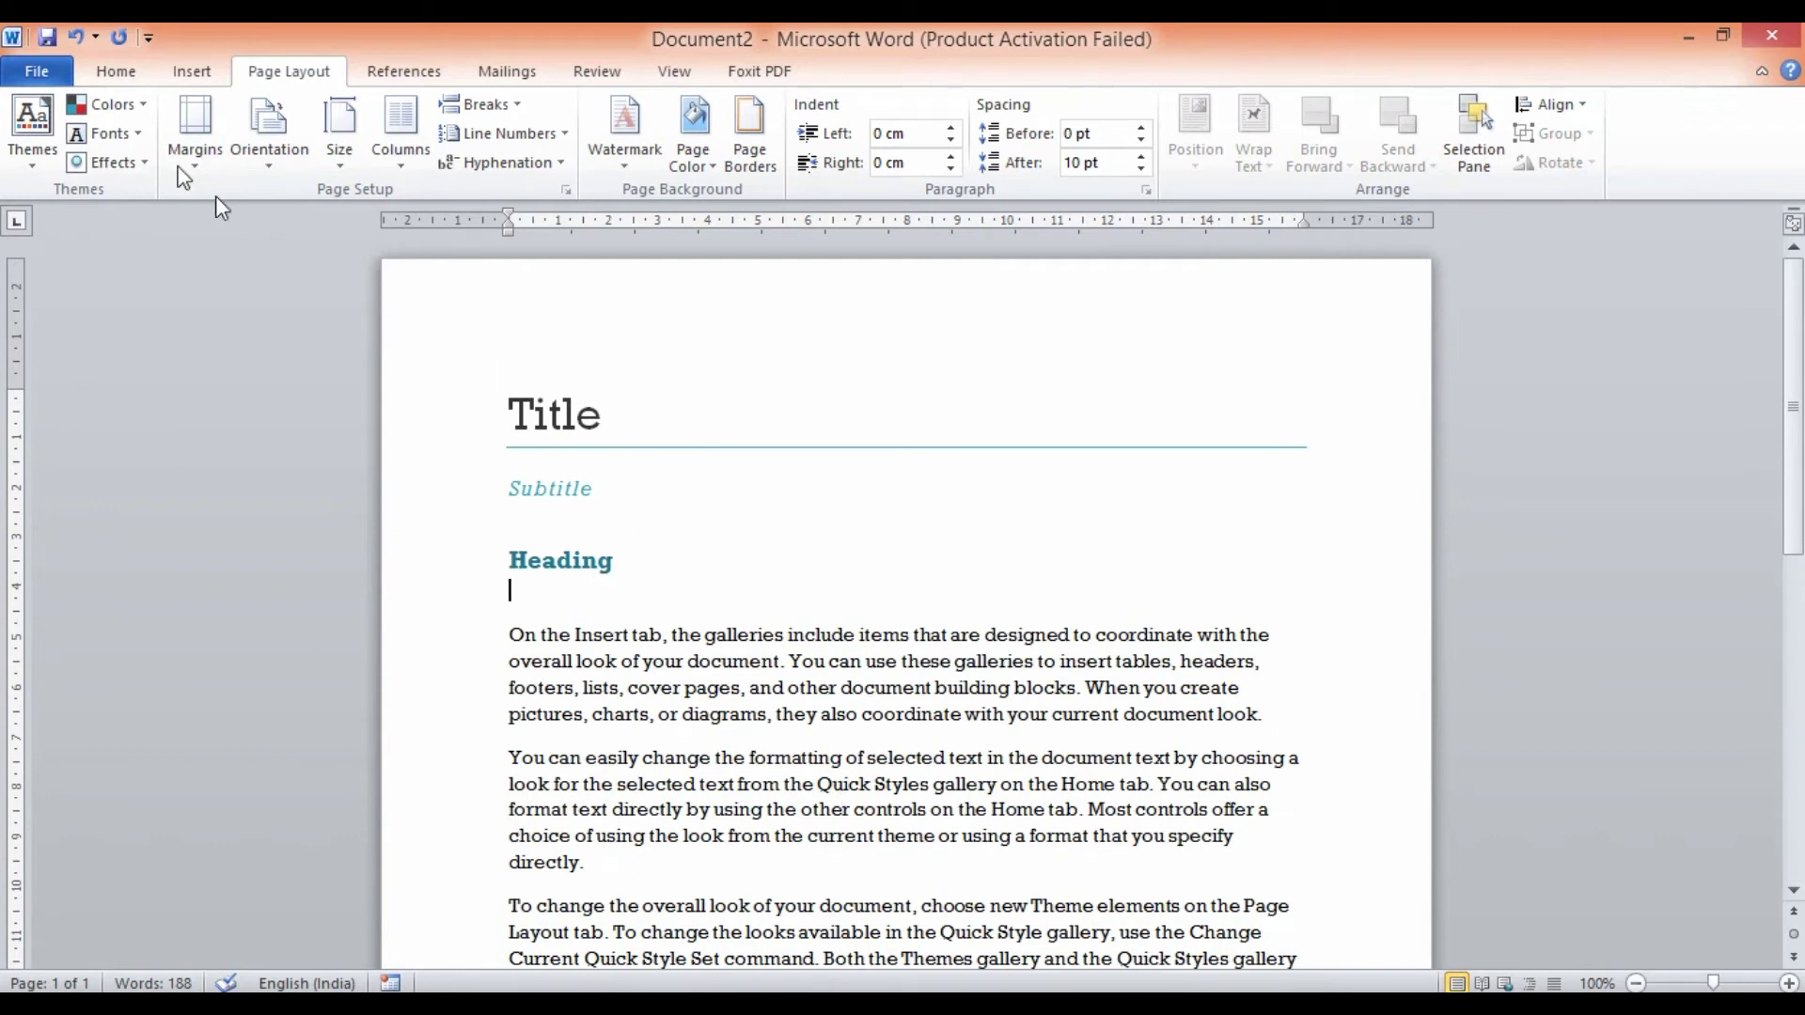
{"action": "left_click", "coordinate": [267, 141]}
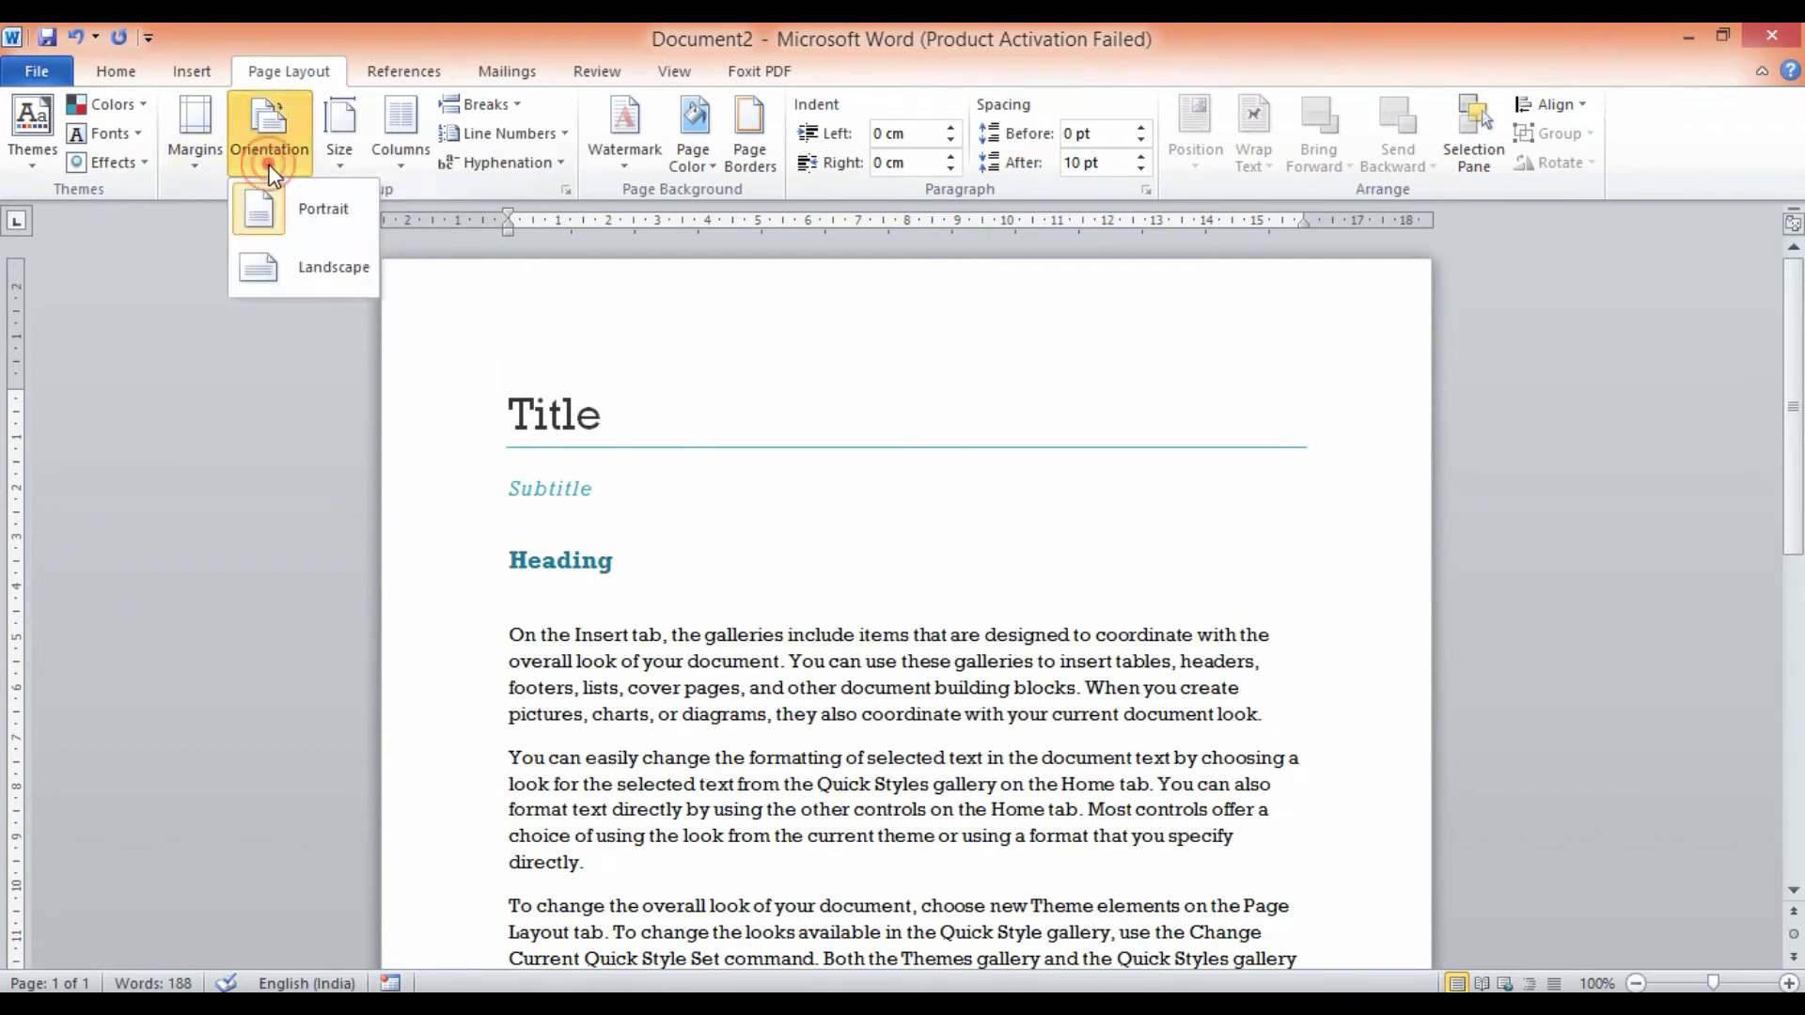
{"action": "left_click", "coordinate": [295, 272]}
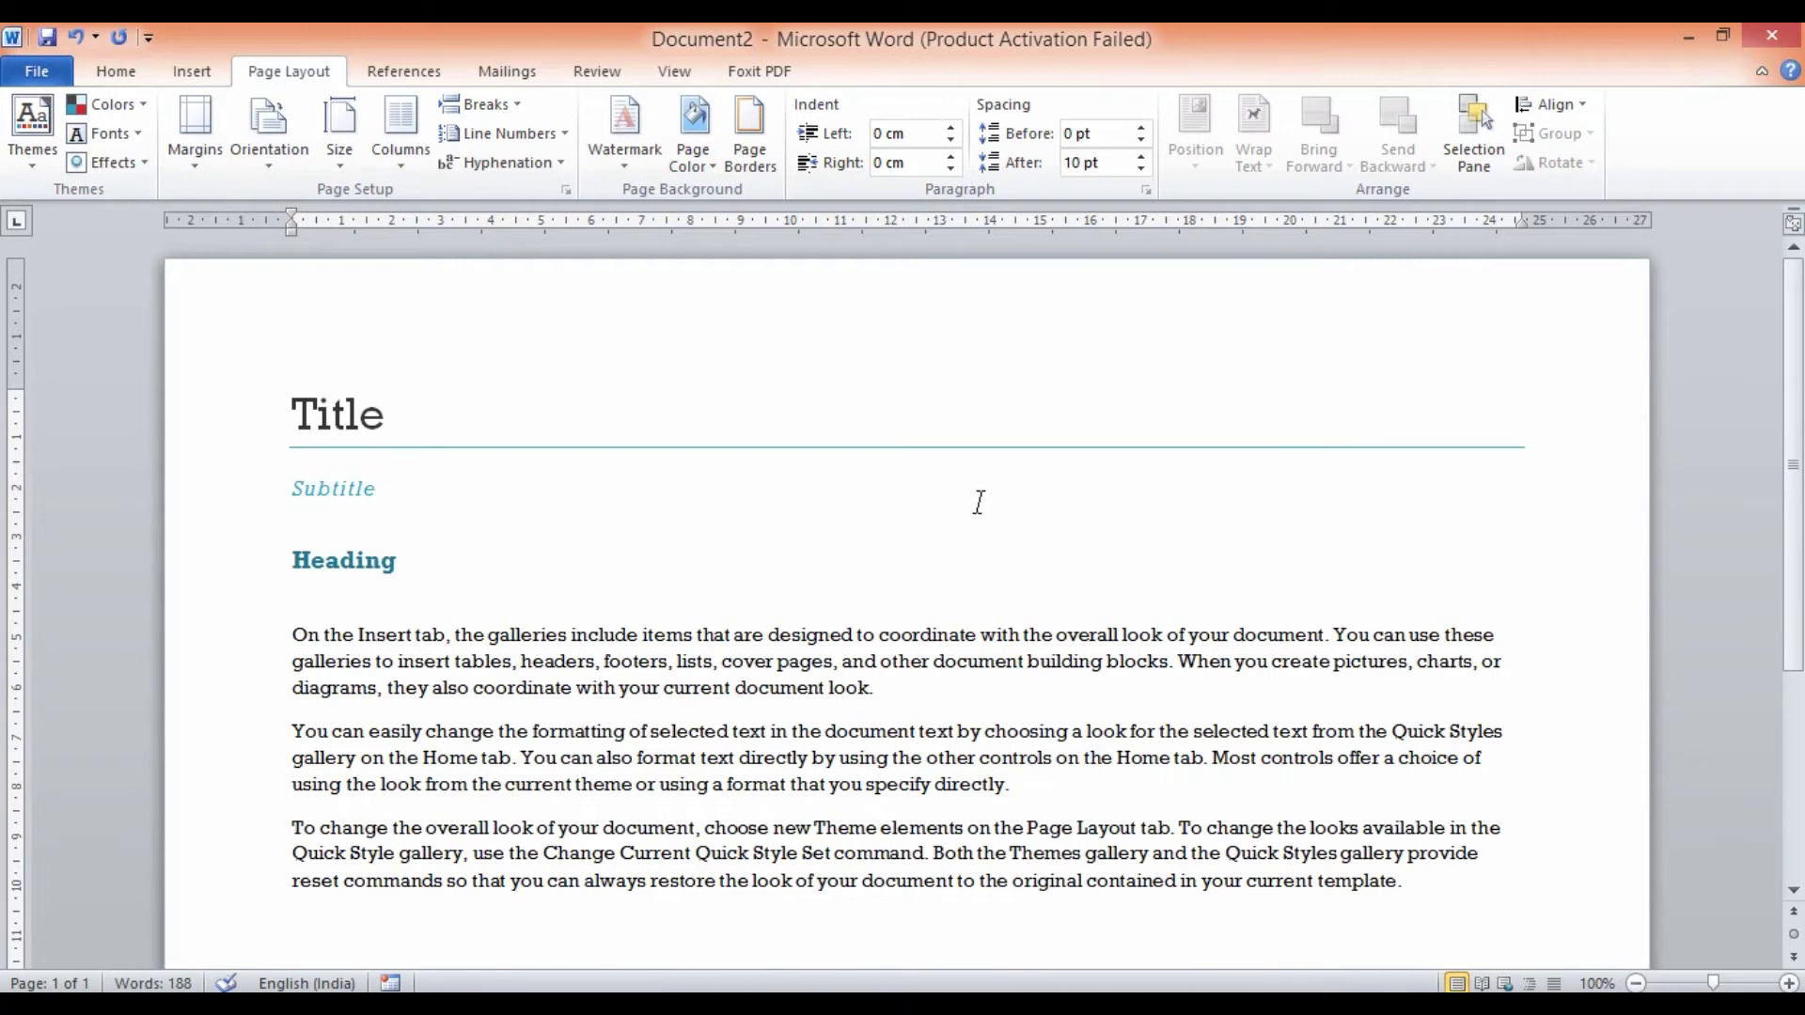
Switch the page orientation to Portrait and back to Landscape to compare how the text reflows.
{"action": "scroll", "coordinate": [583, 576], "scroll_direction": "down", "scroll_amount": 5}
{"action": "scroll", "coordinate": [632, 667], "scroll_direction": "up", "scroll_amount": 5}
{"action": "left_click", "coordinate": [268, 167]}
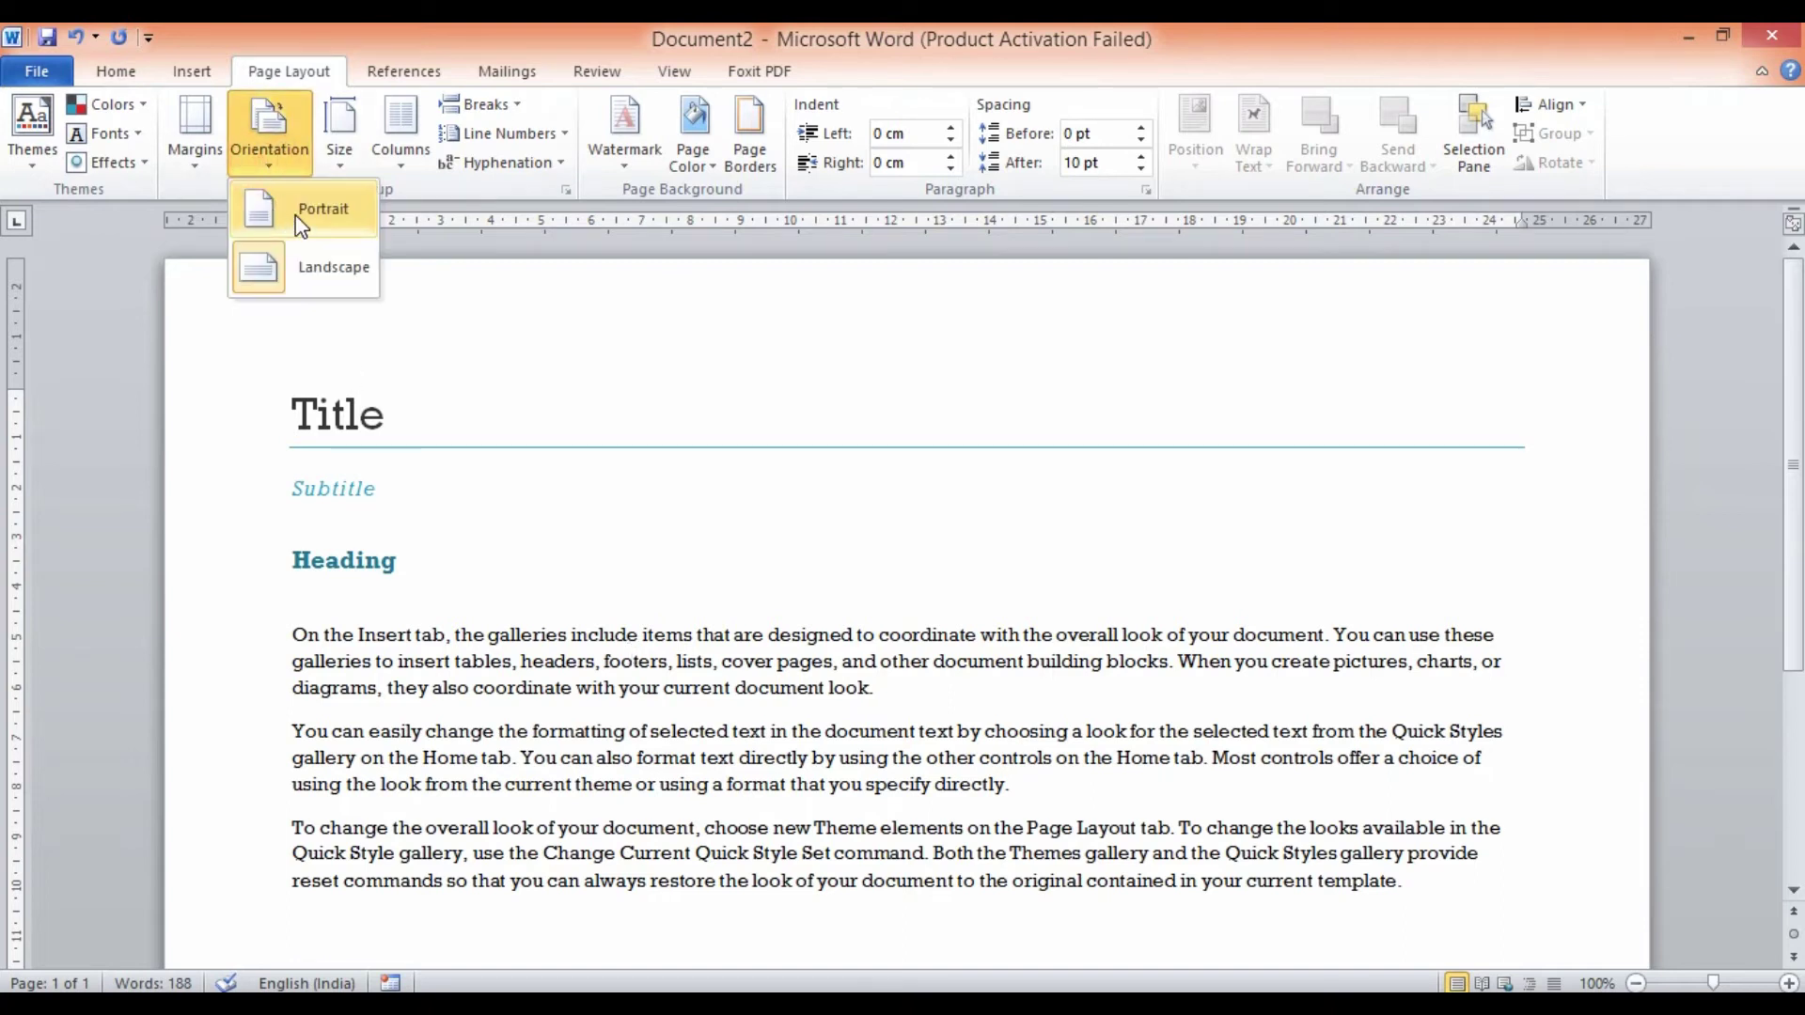
{"action": "left_click", "coordinate": [299, 223]}
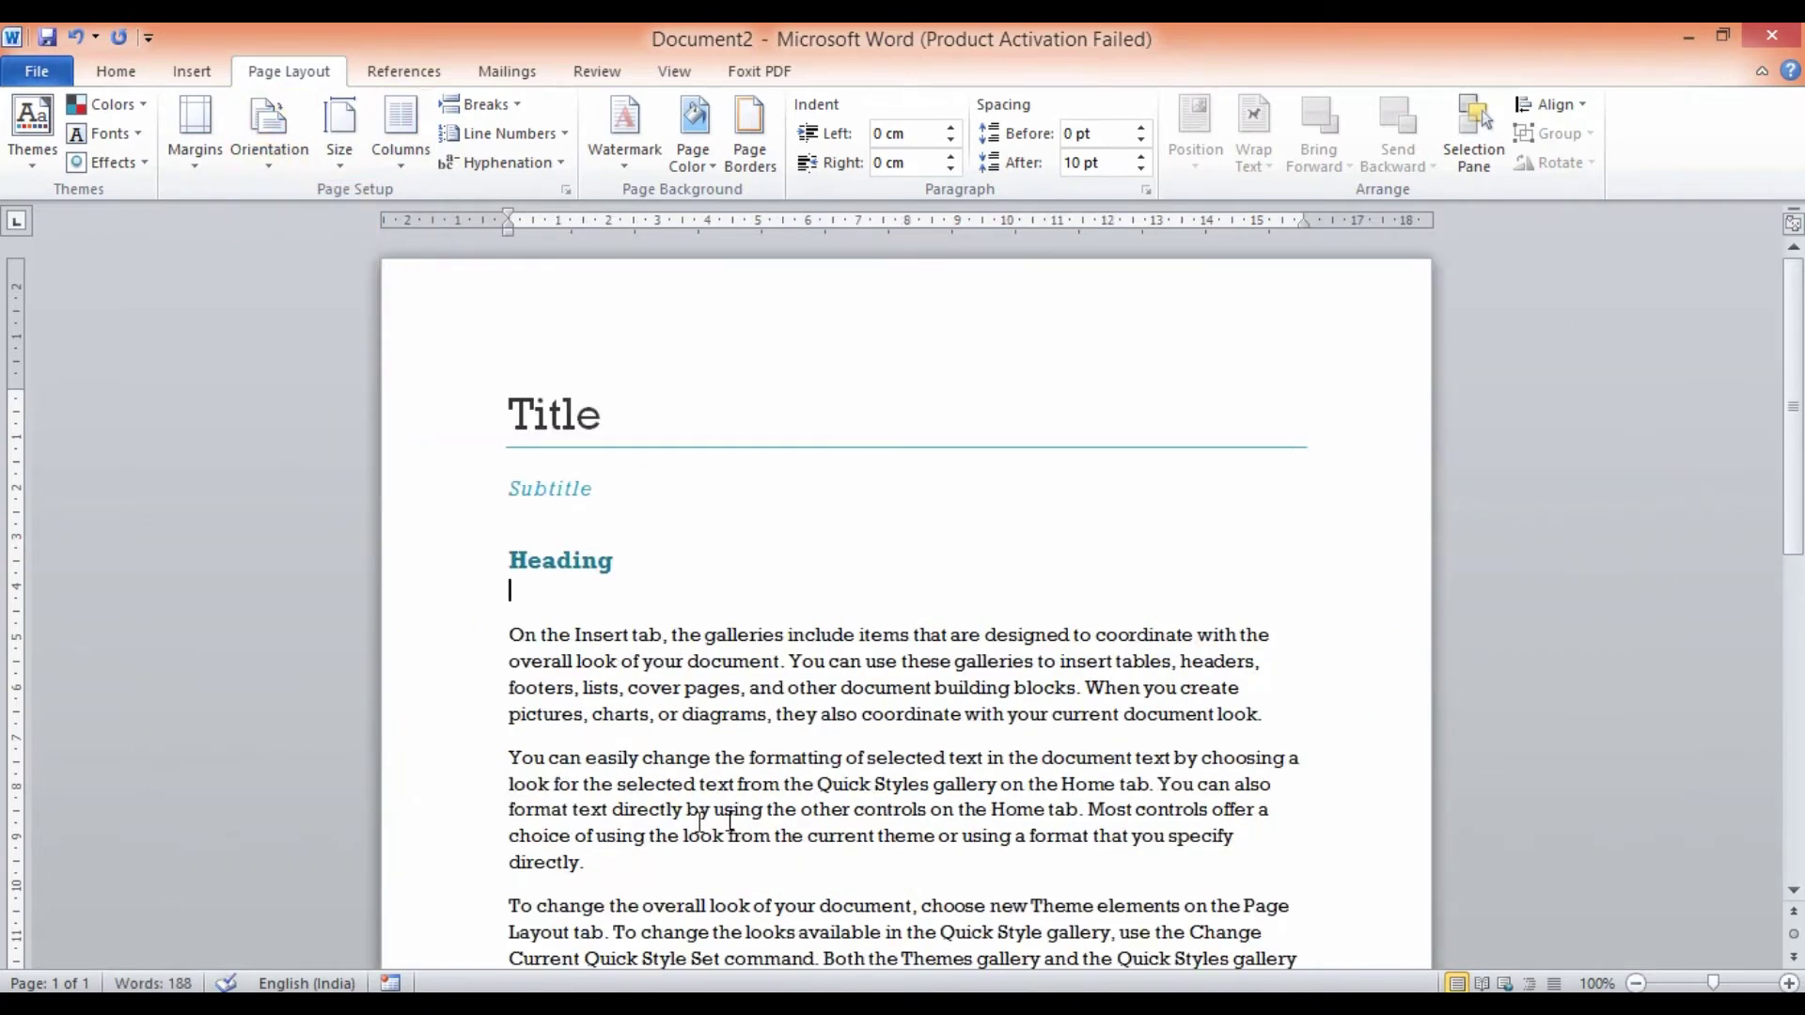
{"action": "left_click", "coordinate": [269, 141]}
{"action": "left_click", "coordinate": [302, 268]}
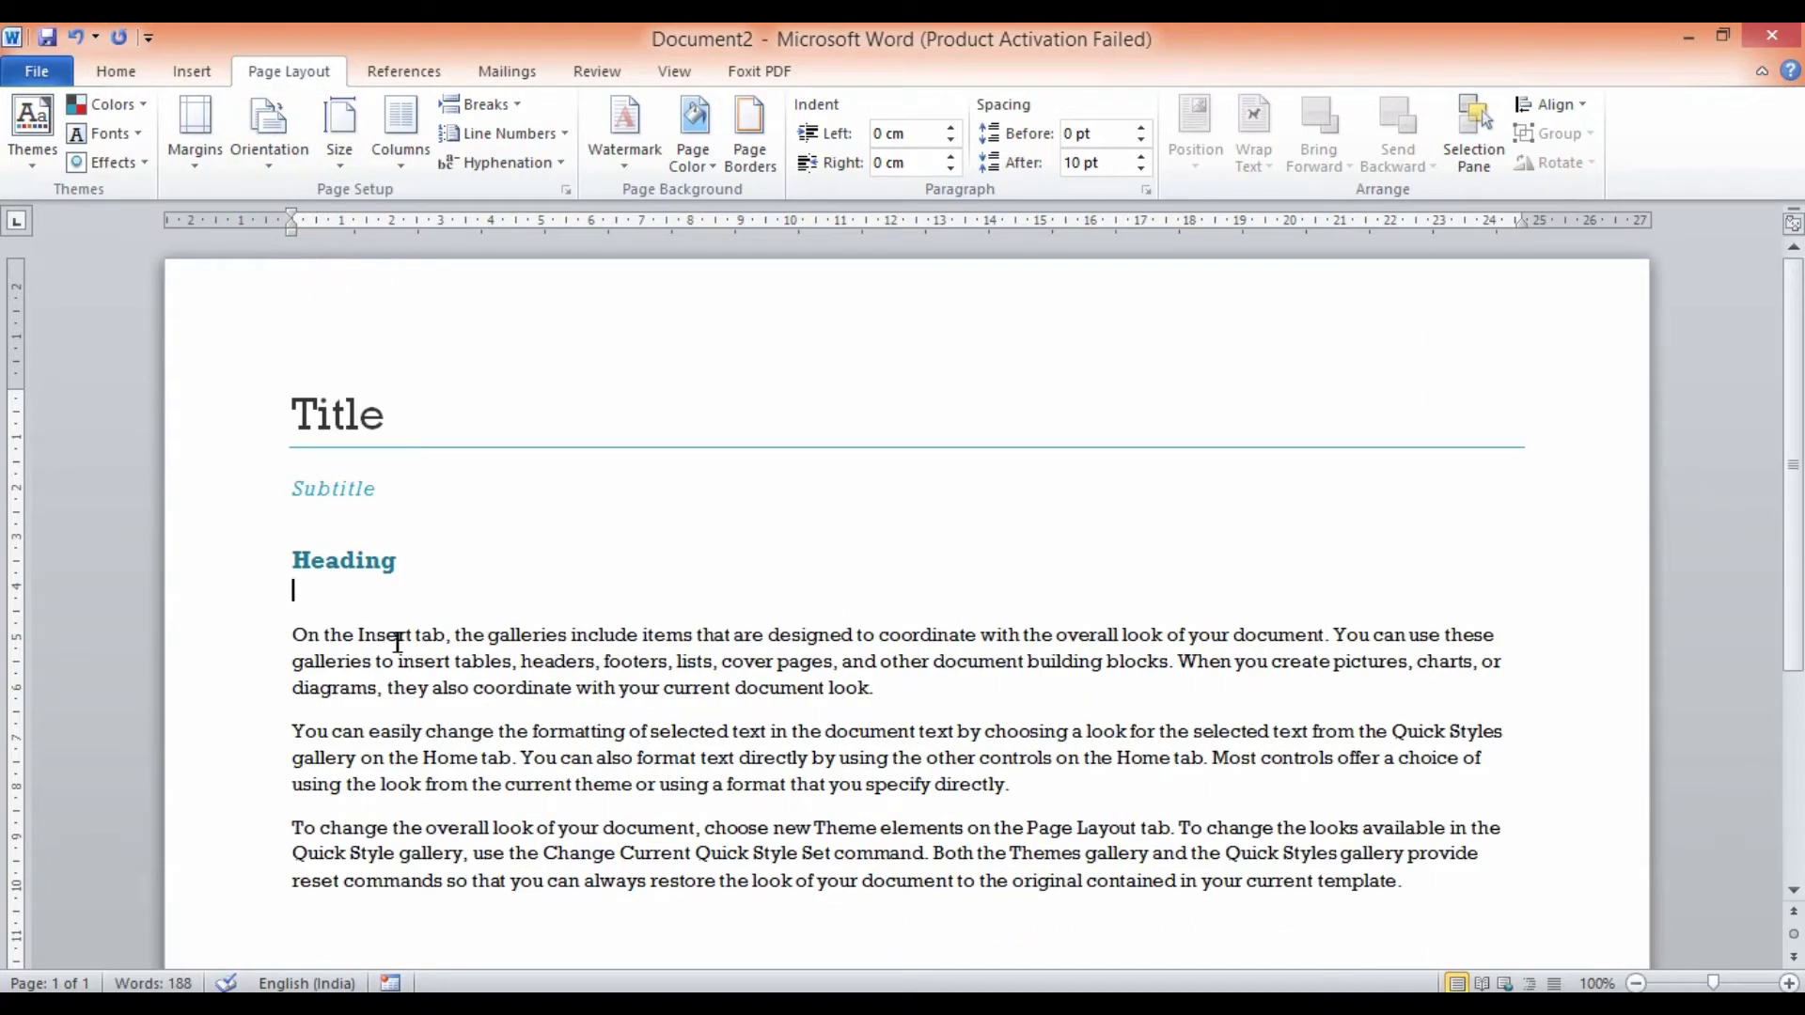
{"action": "scroll", "coordinate": [1362, 664], "scroll_direction": "down", "scroll_amount": 3}
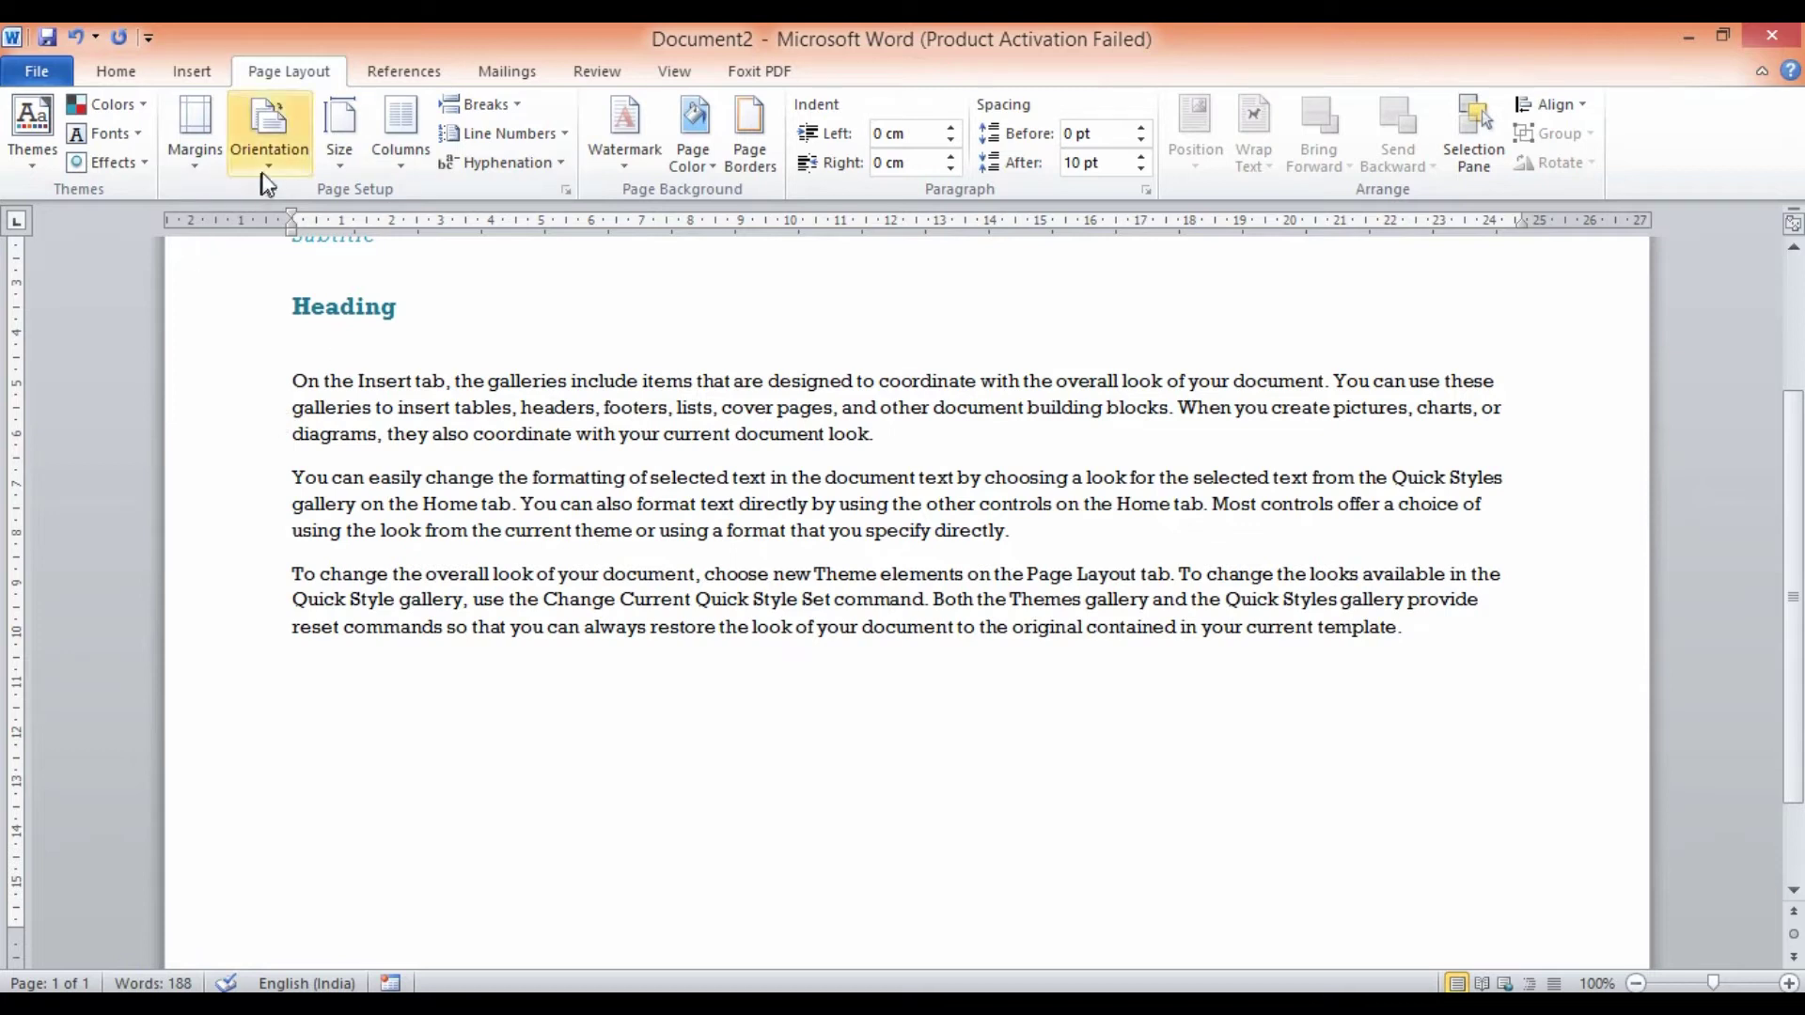
Set the page orientation to Portrait and place the cursor after "cover pages," in the first body paragraph.
{"action": "left_click", "coordinate": [268, 127]}
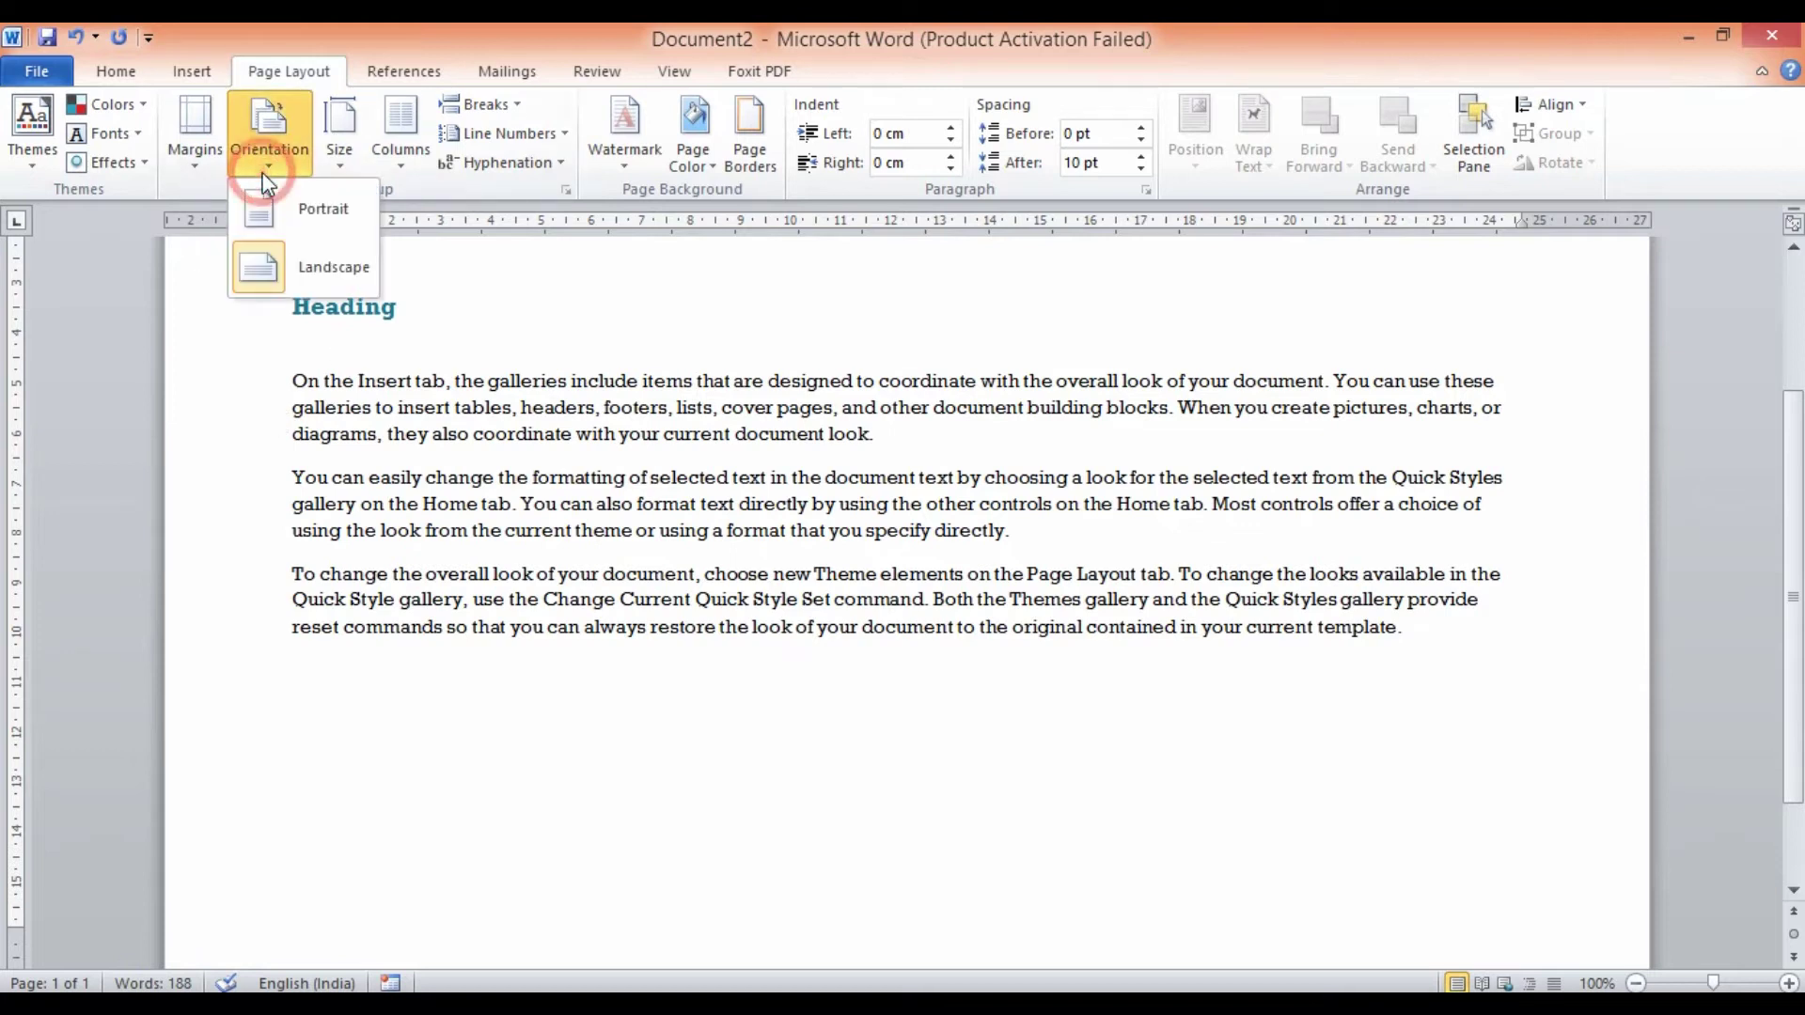
{"action": "left_click", "coordinate": [299, 218]}
{"action": "left_click", "coordinate": [710, 435]}
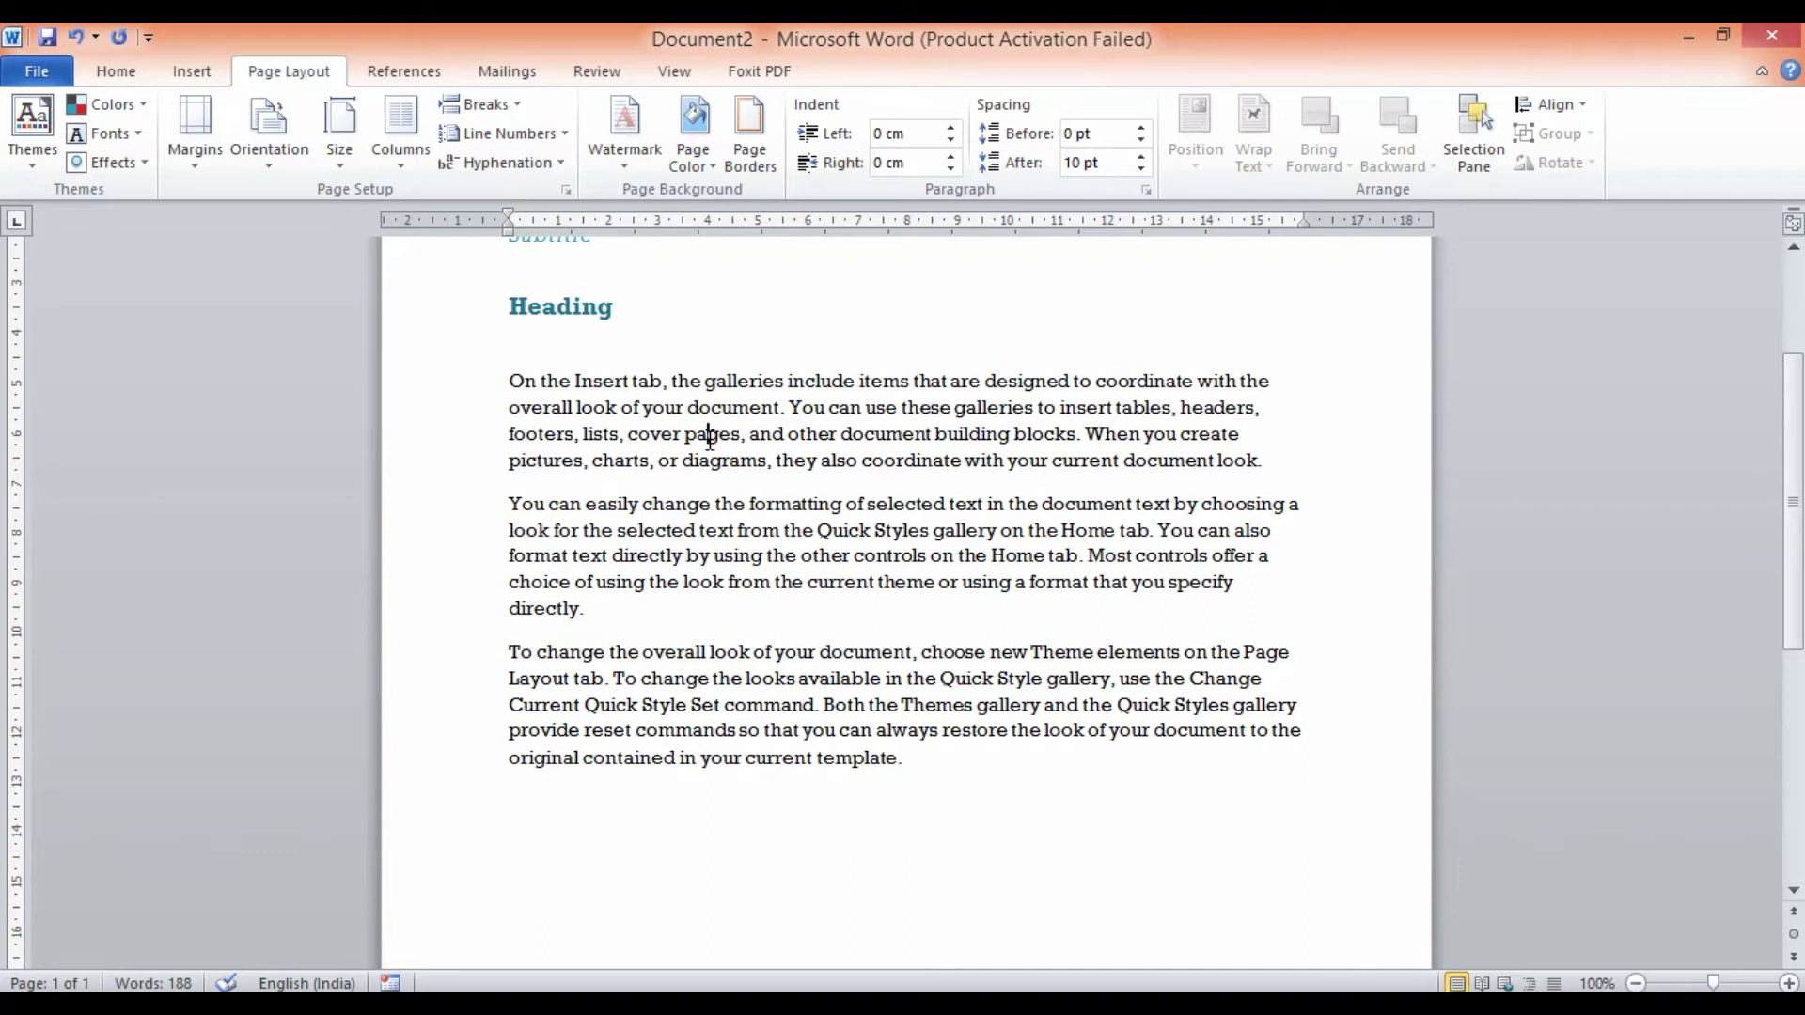
{"action": "left_click", "coordinate": [743, 432]}
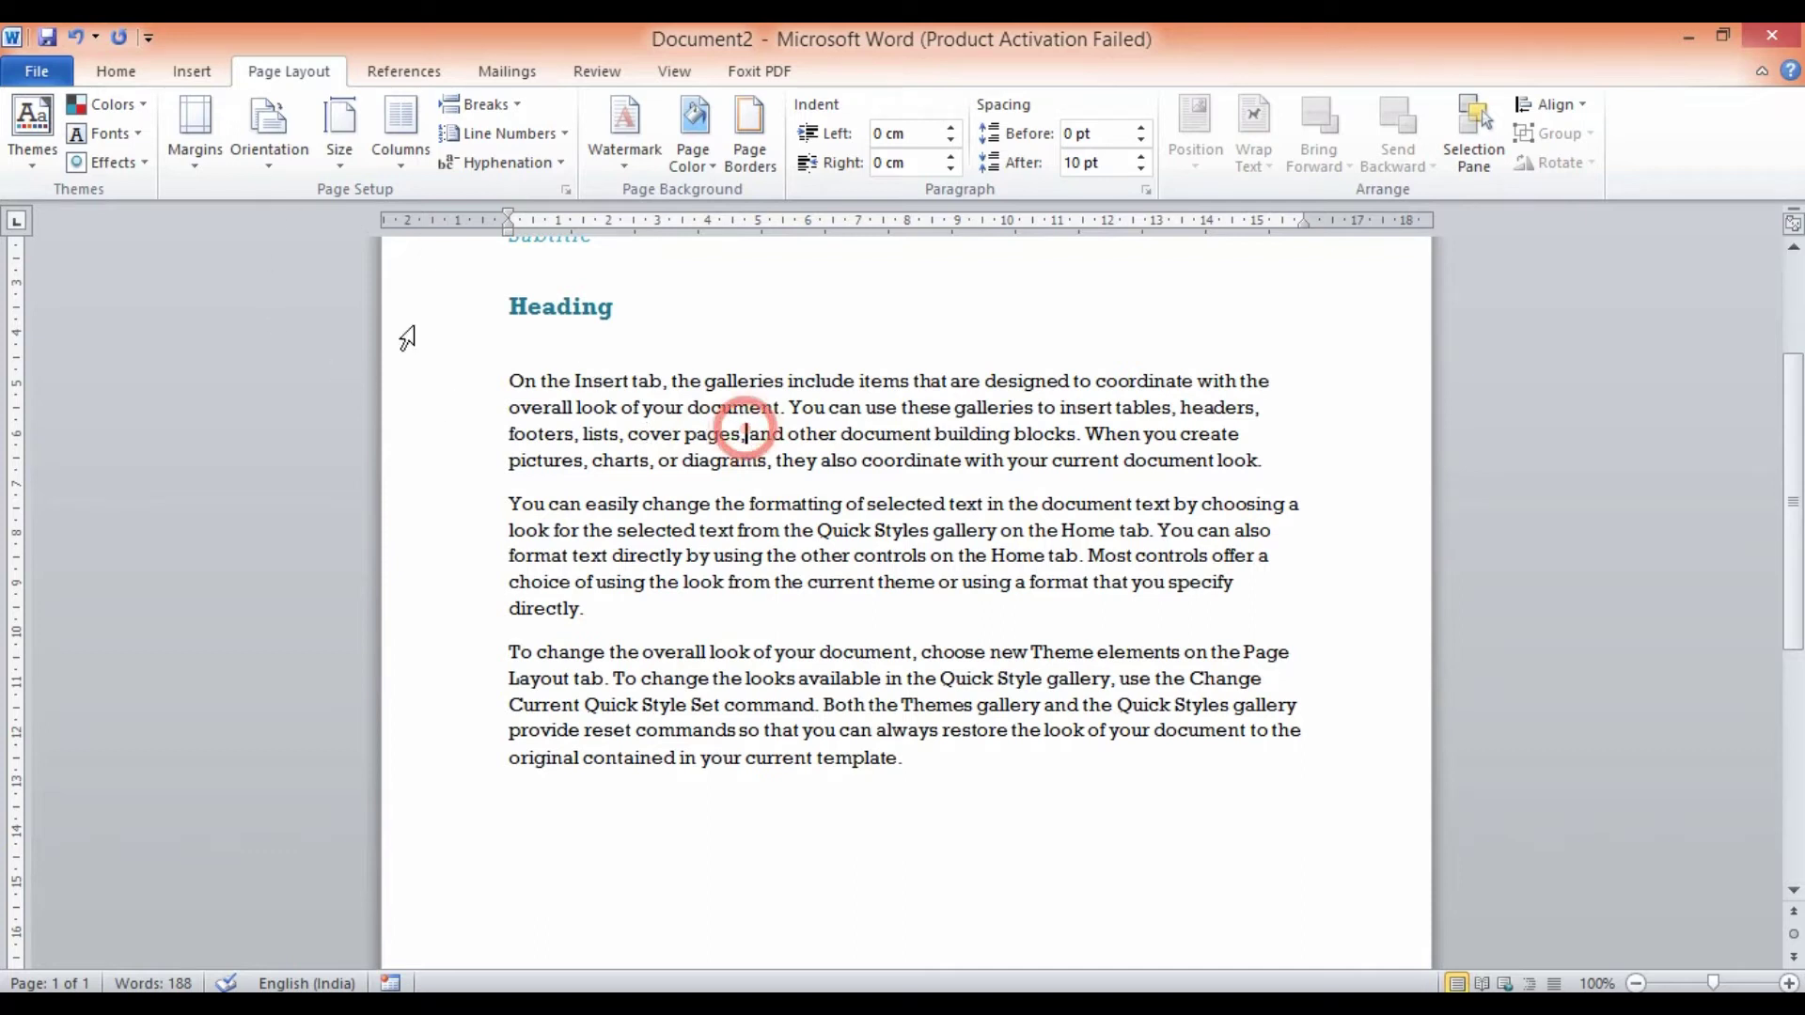
Browse the preset paper sizes and apply A4, 21 cm x 29.7 cm.
{"action": "left_click", "coordinate": [345, 162]}
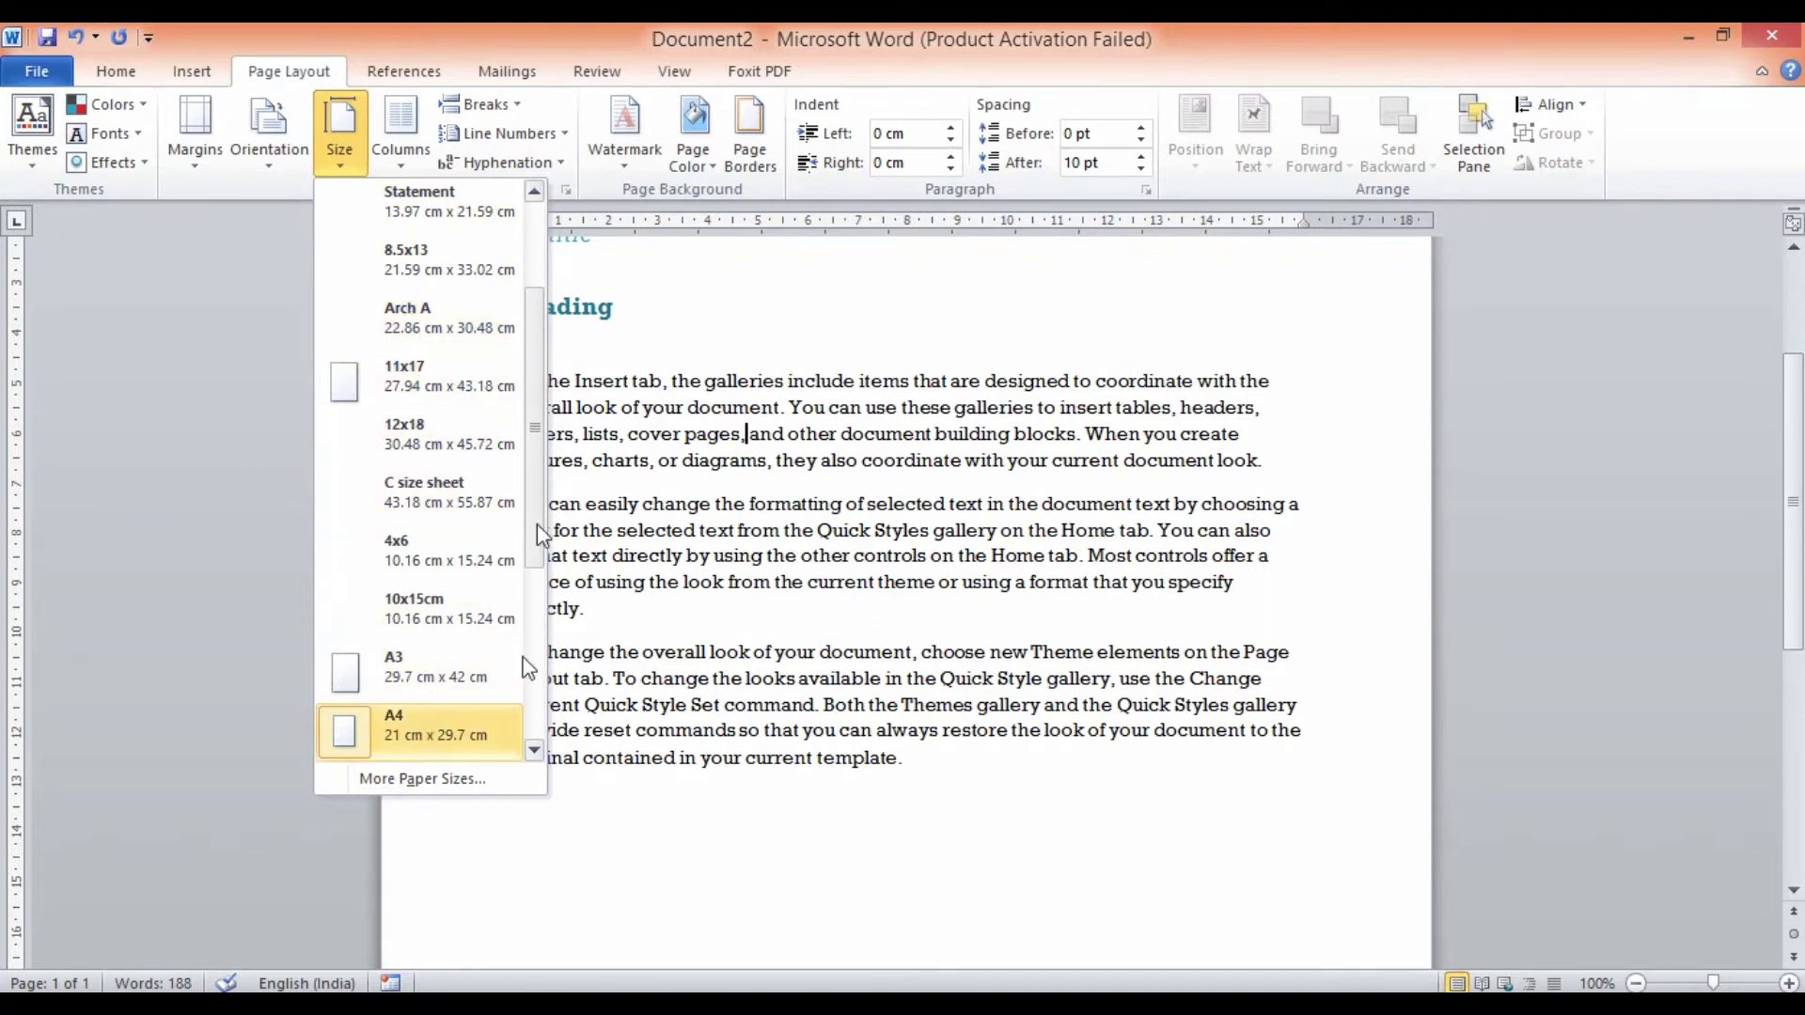
{"action": "left_click", "coordinate": [535, 434]}
{"action": "left_click_drag", "start_coordinate": [537, 448], "coordinate": [533, 530]}
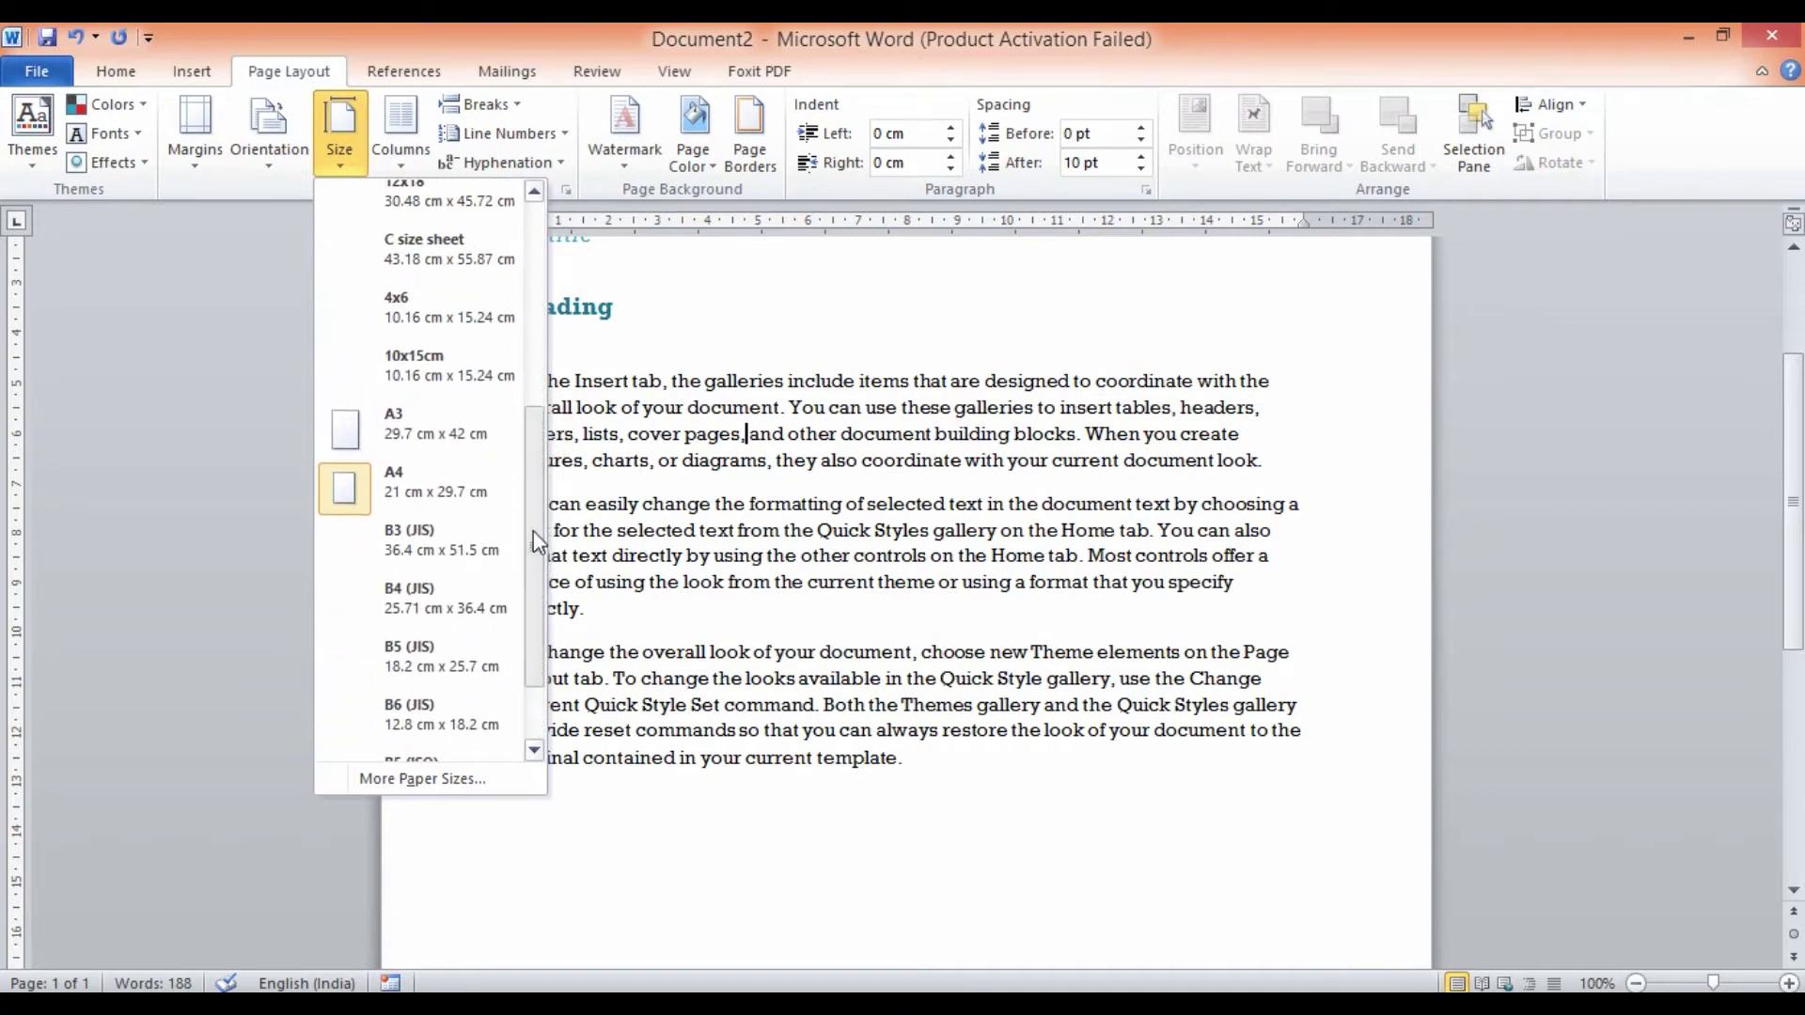
{"action": "left_click", "coordinate": [402, 491]}
{"action": "left_click", "coordinate": [804, 483]}
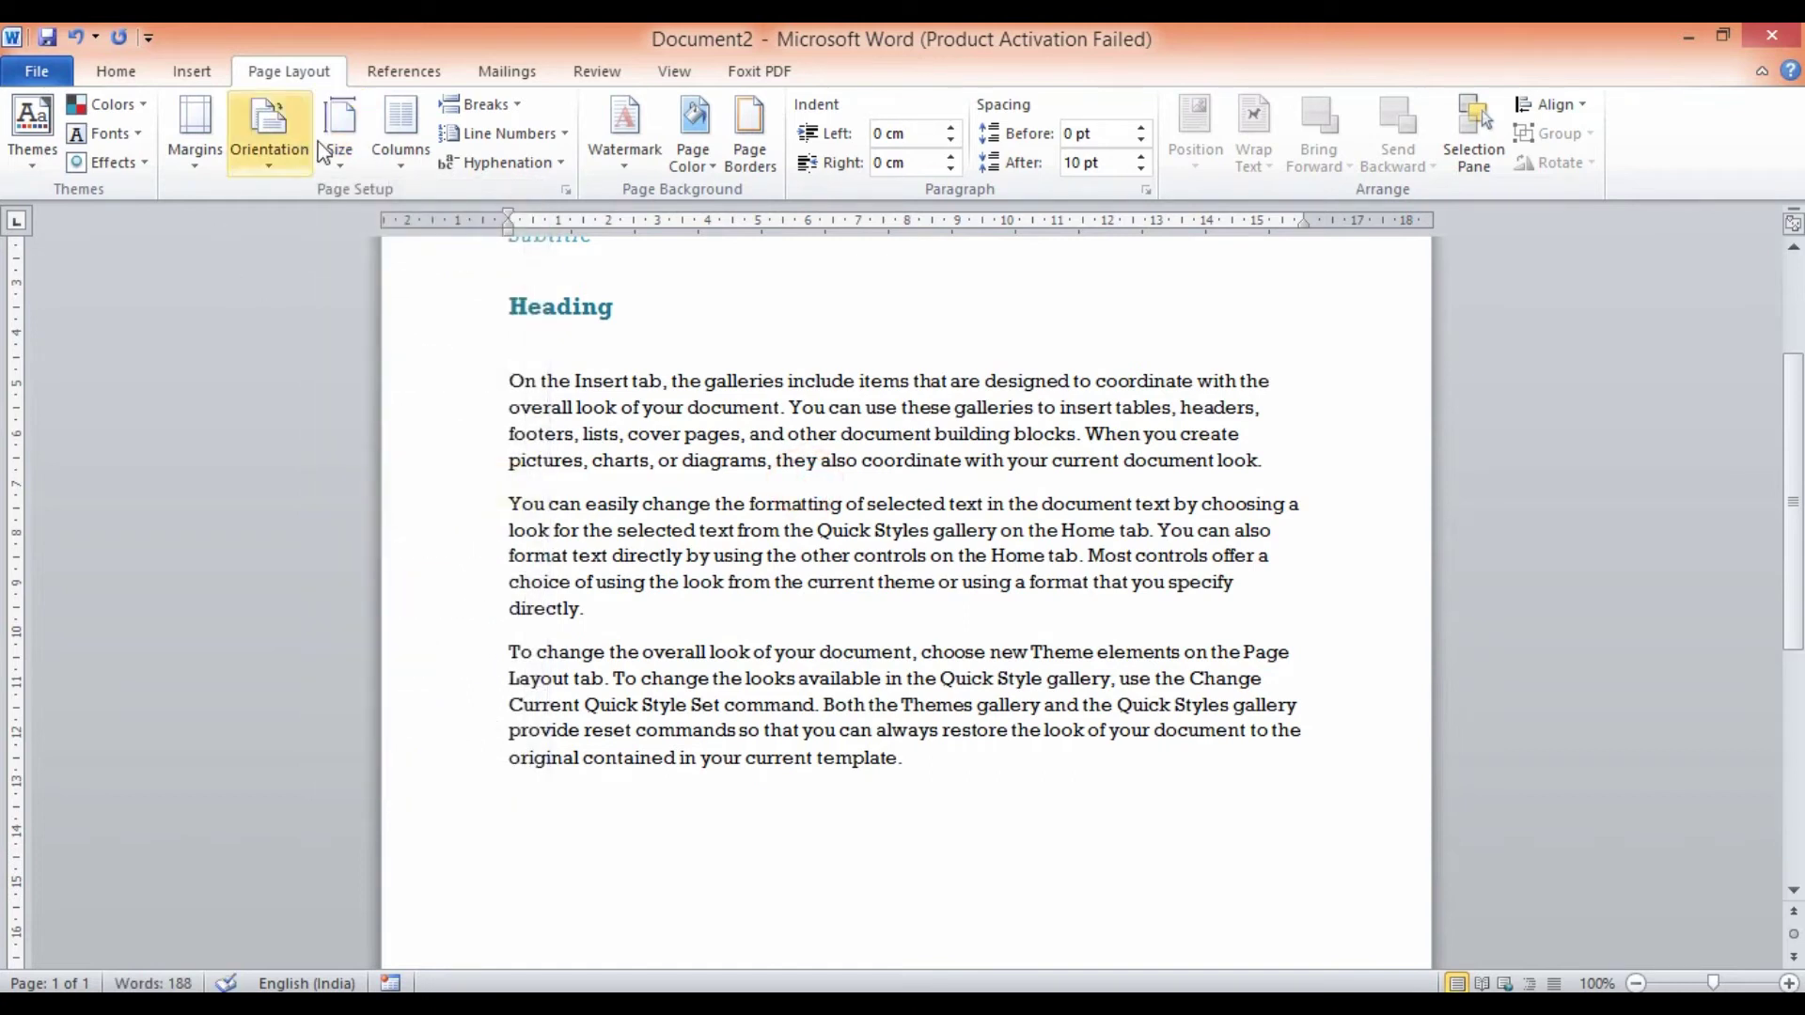
Place the cursor in the first word of the body text and try the Arch A and 12x18 paper sizes.
{"action": "left_click", "coordinate": [524, 382]}
{"action": "left_click", "coordinate": [333, 171]}
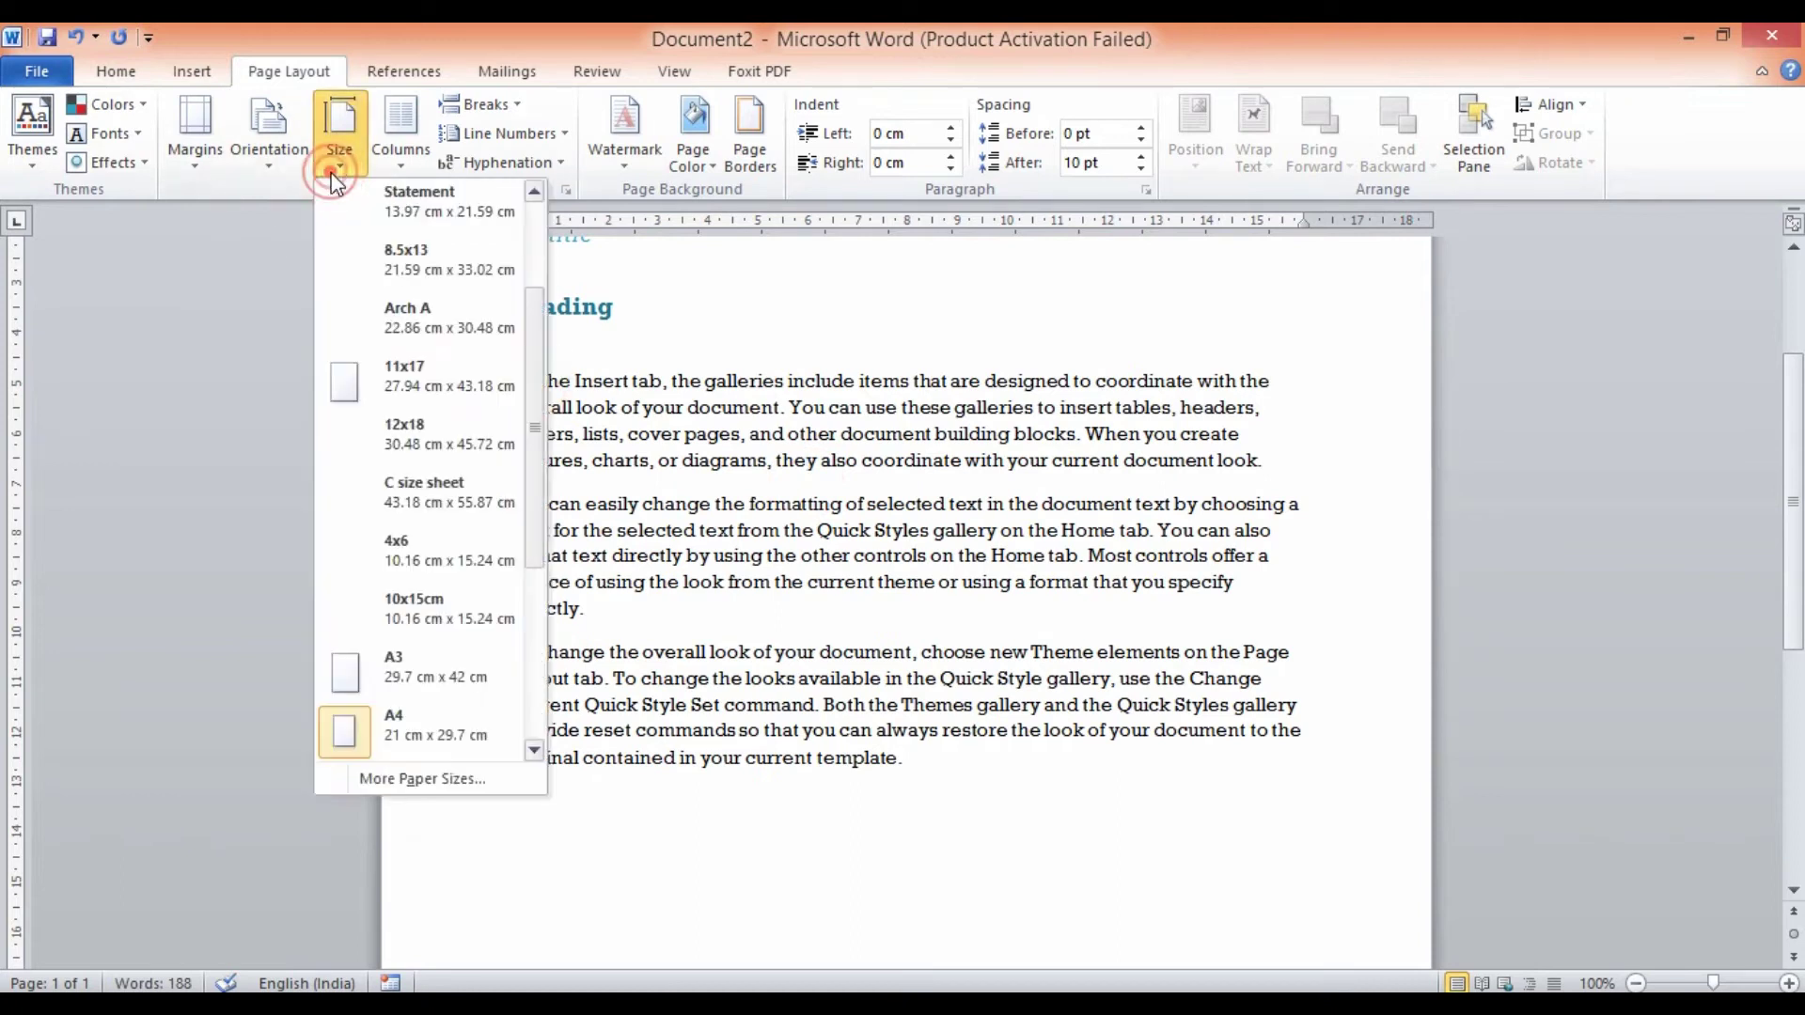
{"action": "left_click", "coordinate": [414, 327]}
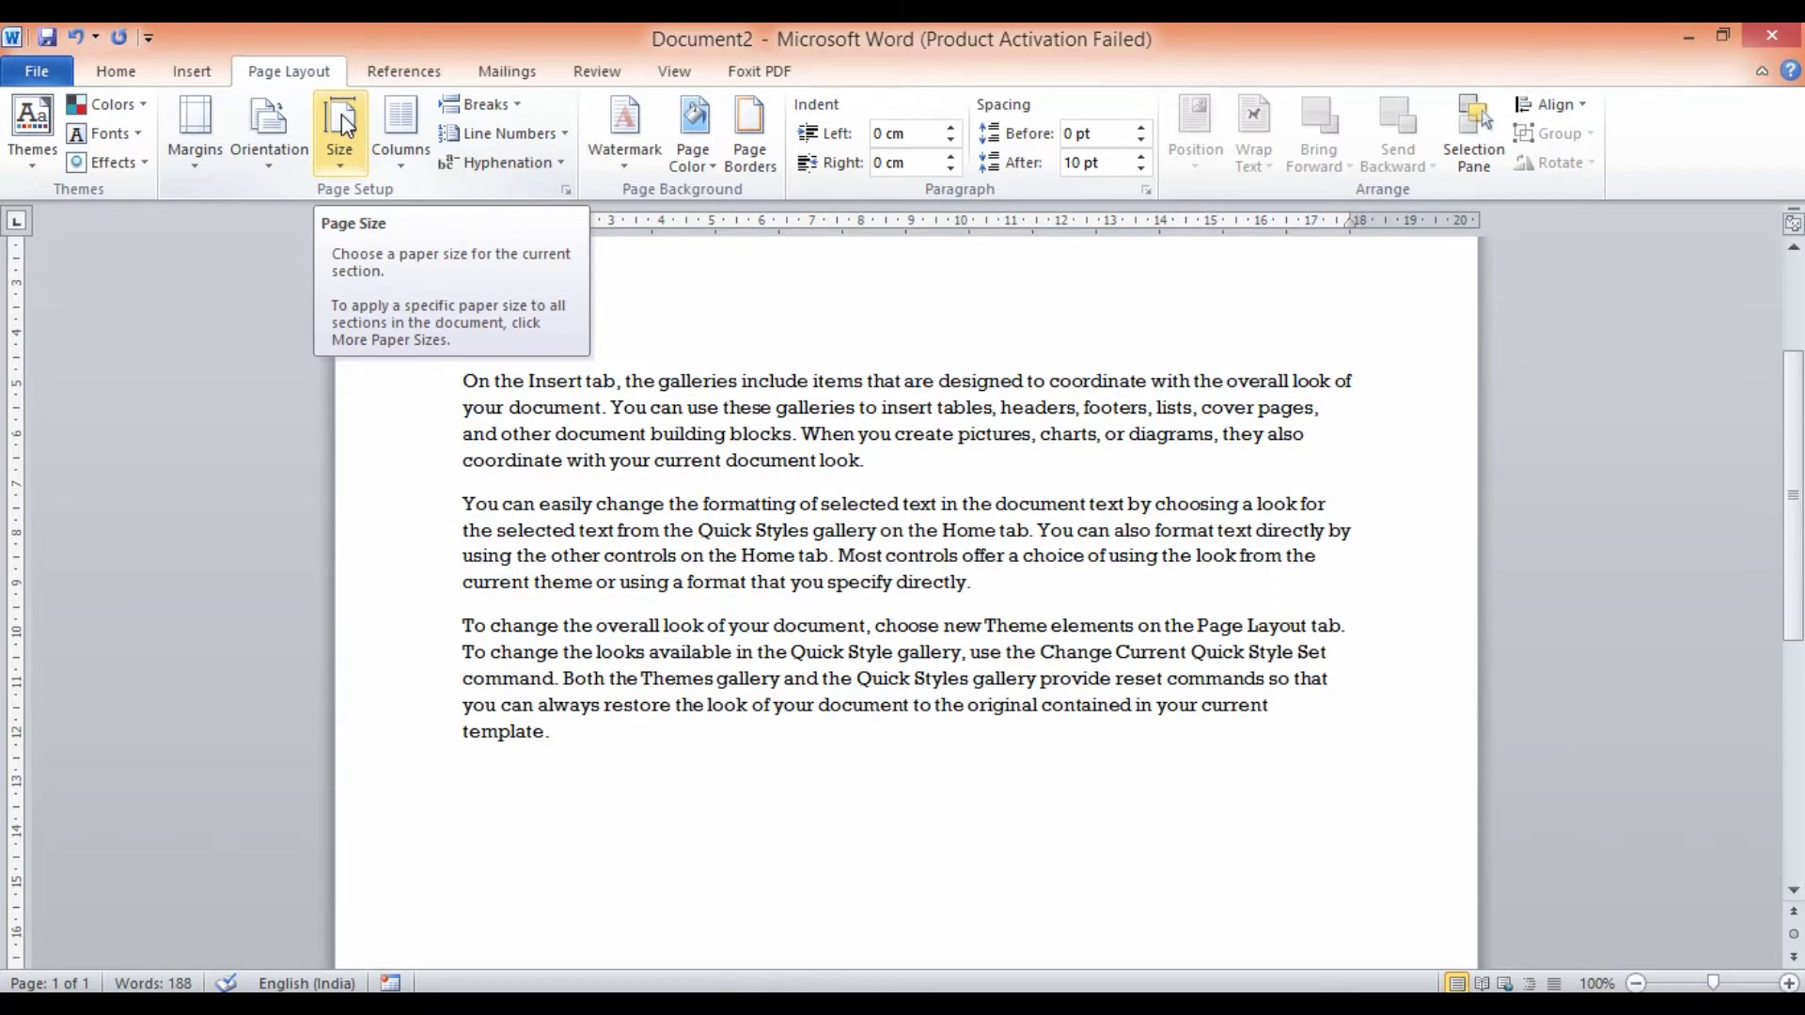
{"action": "left_click", "coordinate": [344, 166]}
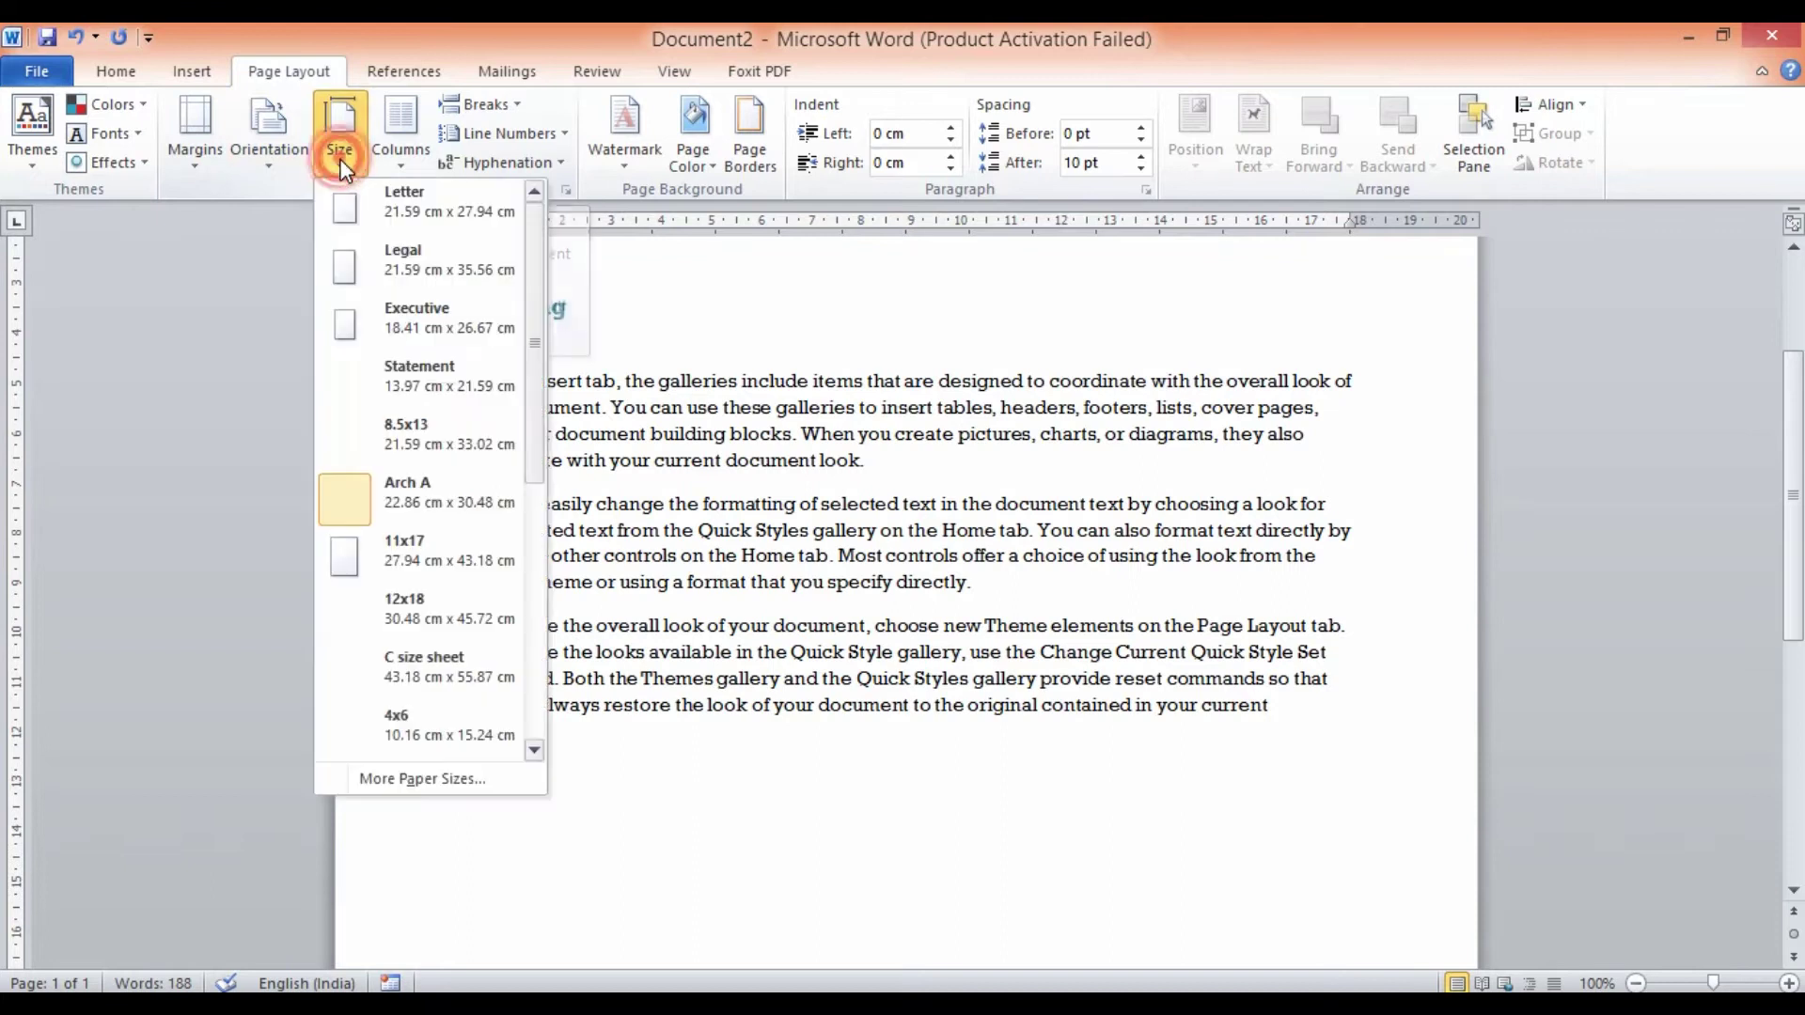
{"action": "left_click", "coordinate": [406, 618]}
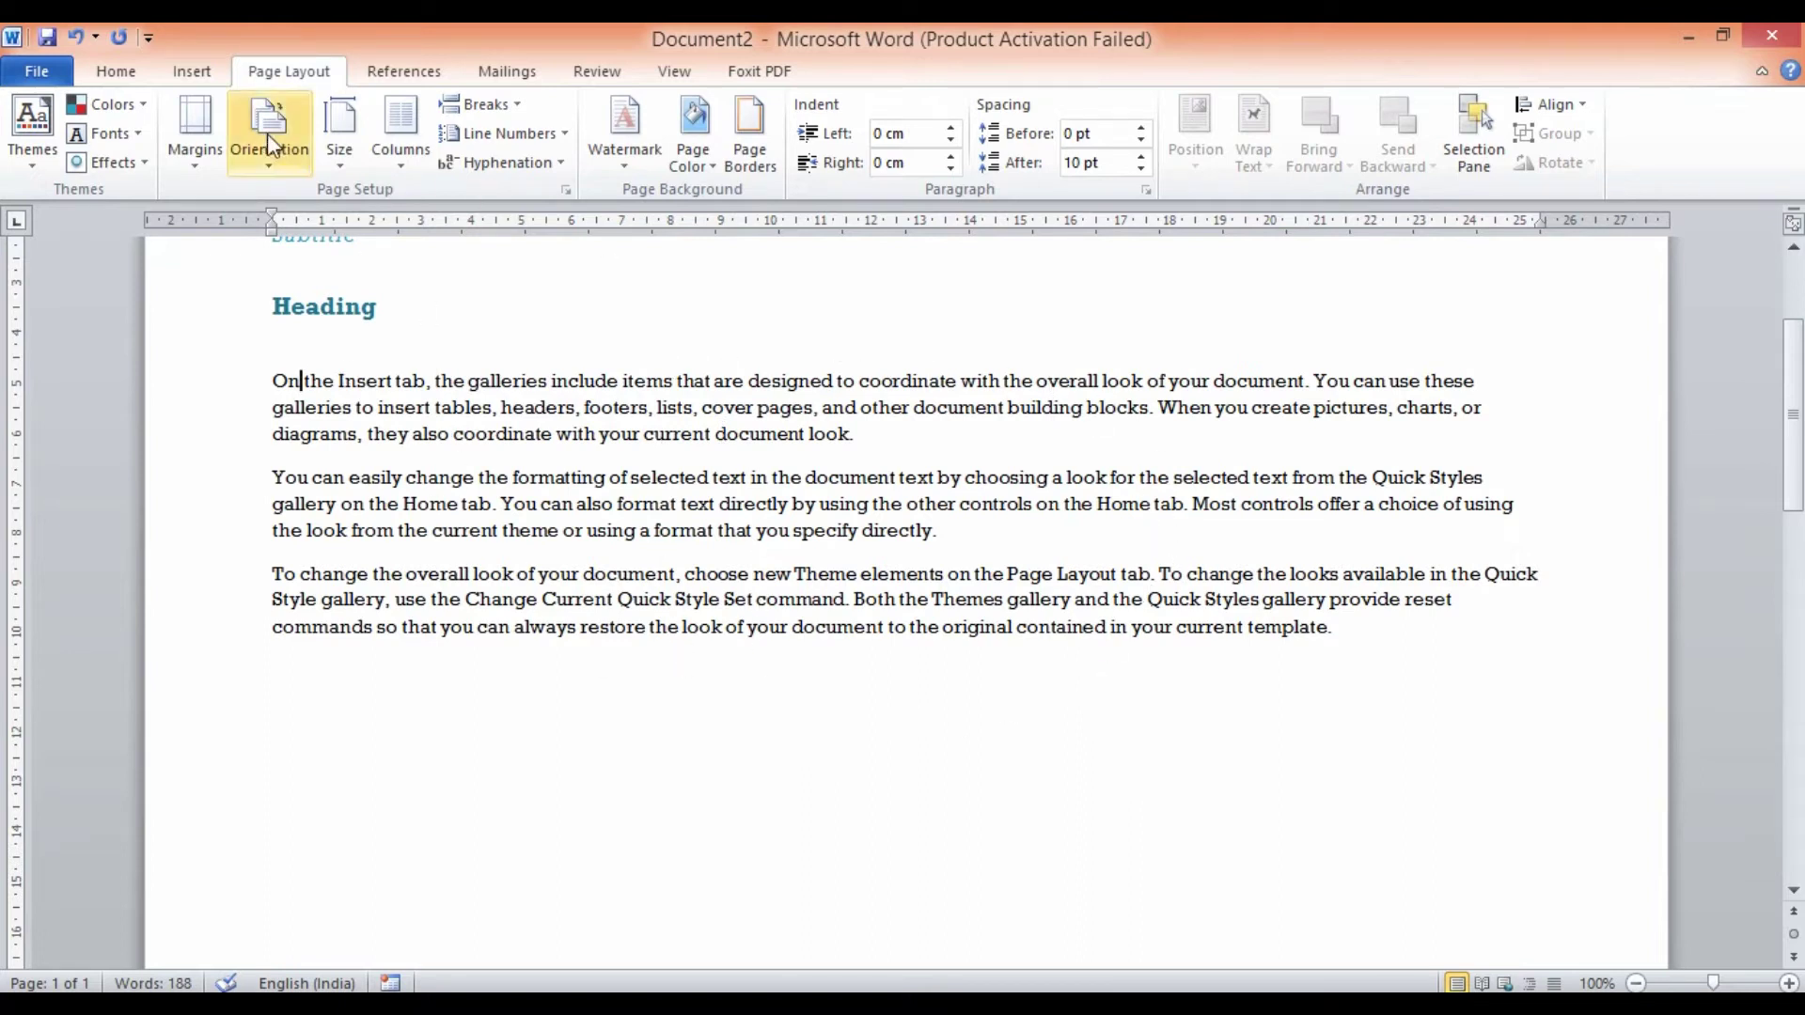
Try the Letter (21.59 x 27.94 cm) and Executive (18.41 x 26.67 cm) paper sizes.
{"action": "left_click", "coordinate": [340, 174]}
{"action": "left_click_drag", "start_coordinate": [529, 371], "coordinate": [520, 725]}
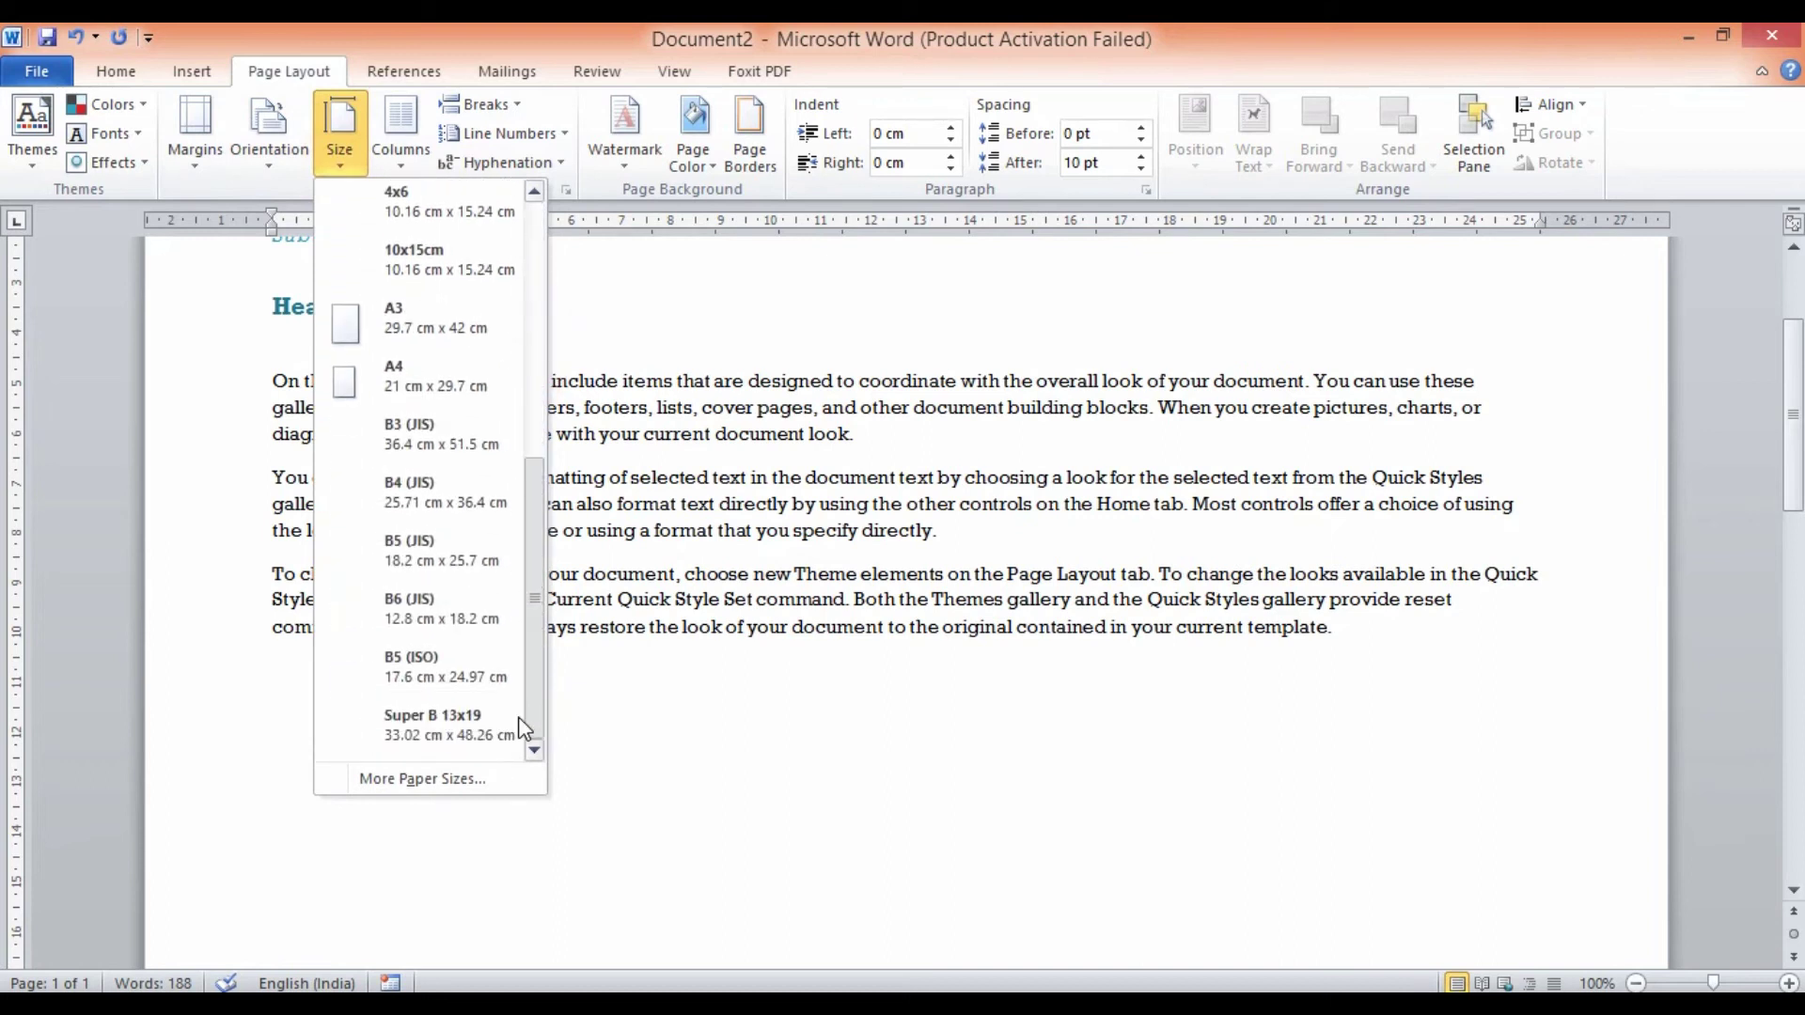
{"action": "left_click_drag", "start_coordinate": [517, 637], "coordinate": [517, 269]}
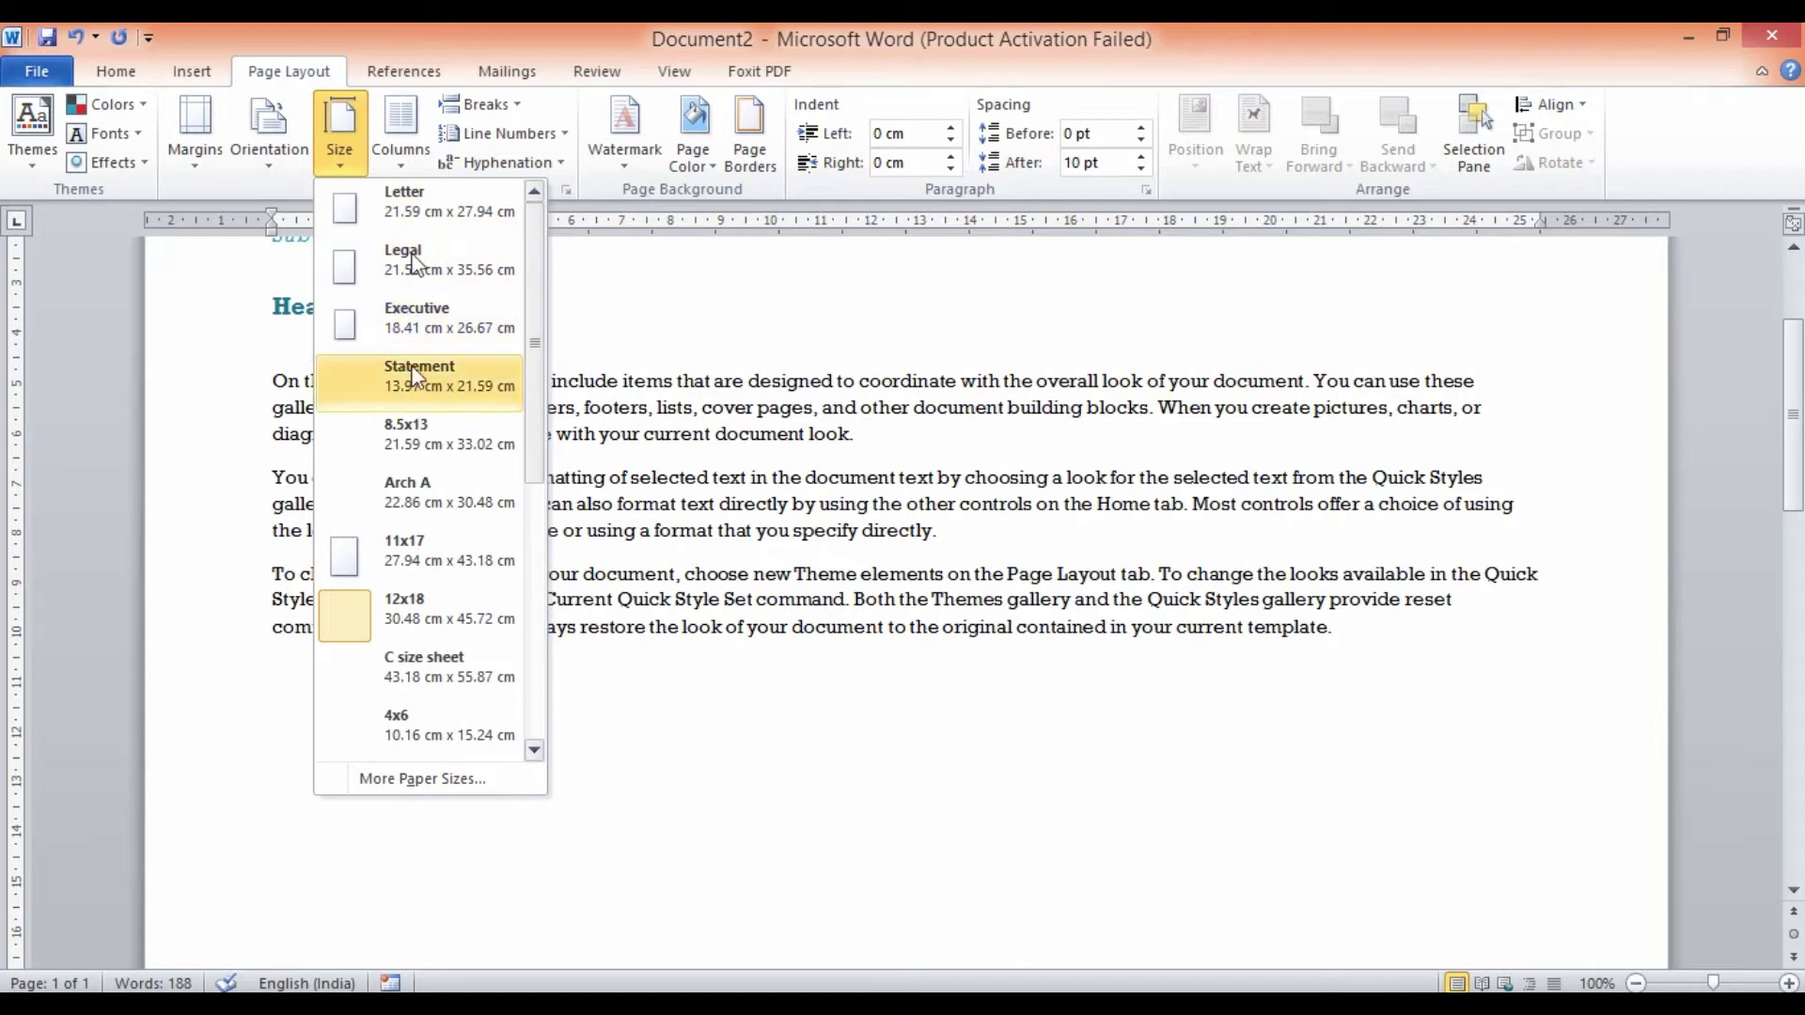
{"action": "left_click", "coordinate": [437, 208]}
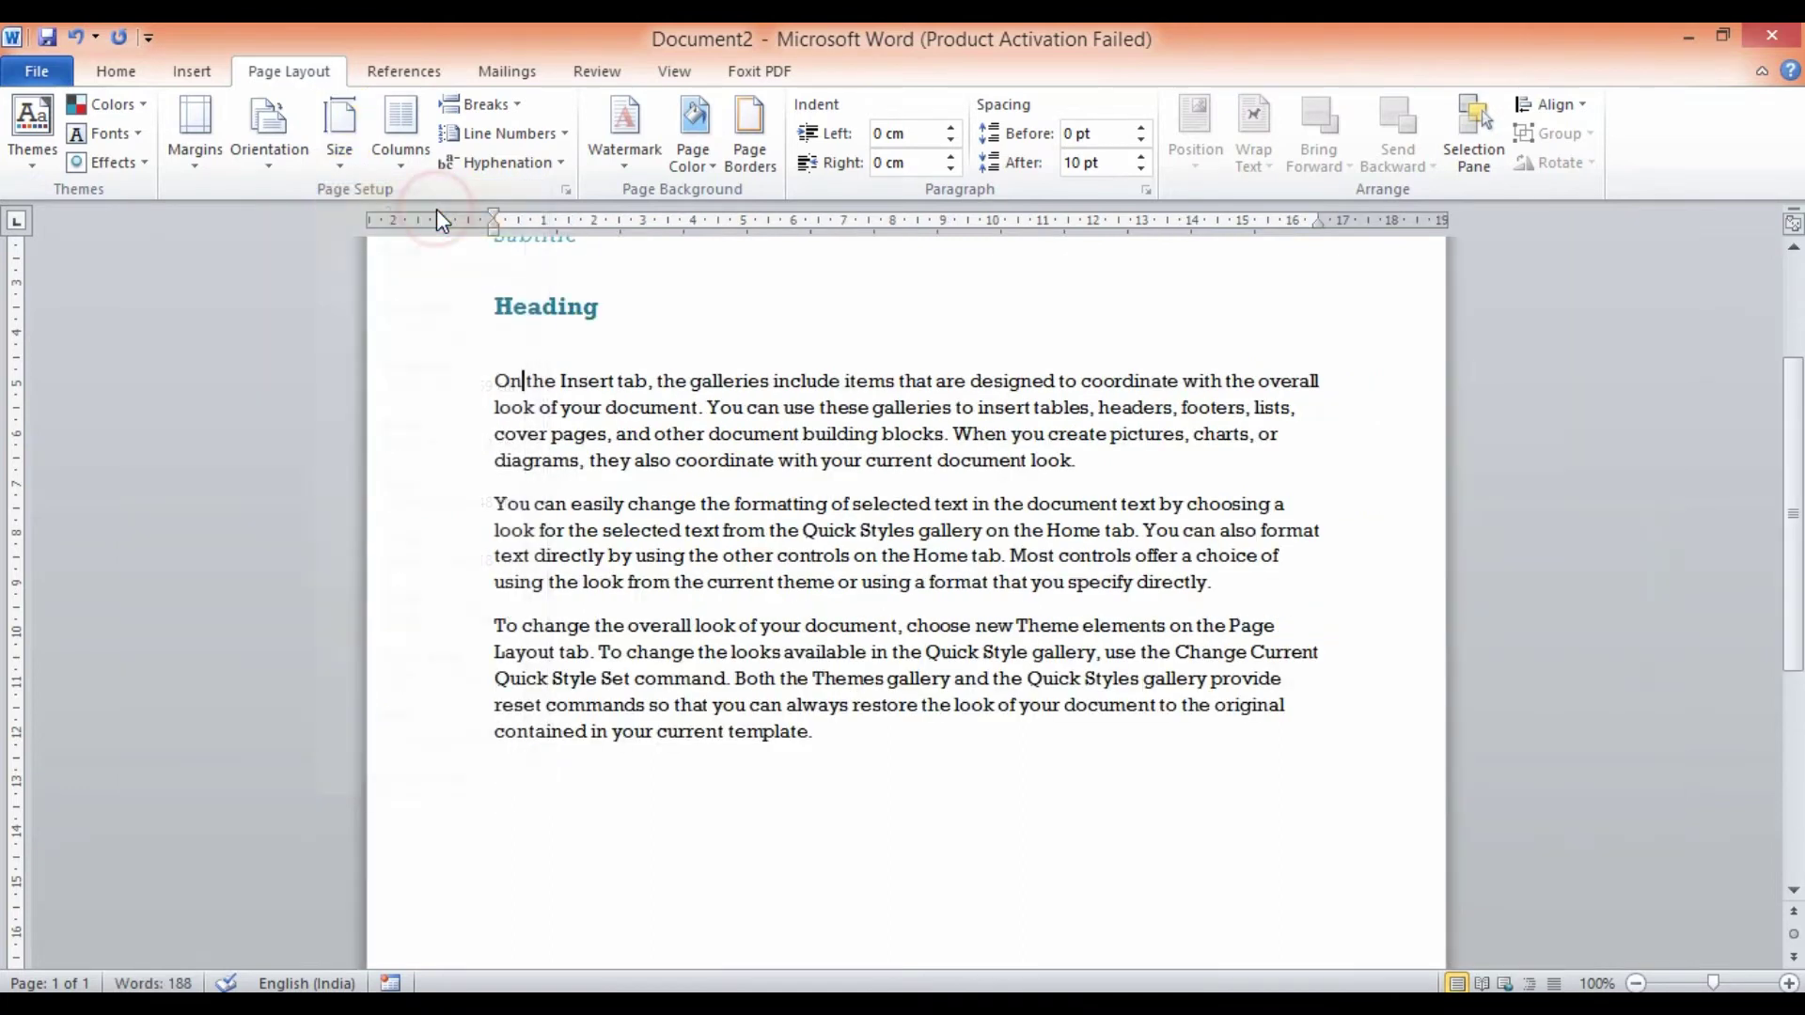
{"action": "left_click", "coordinate": [341, 162]}
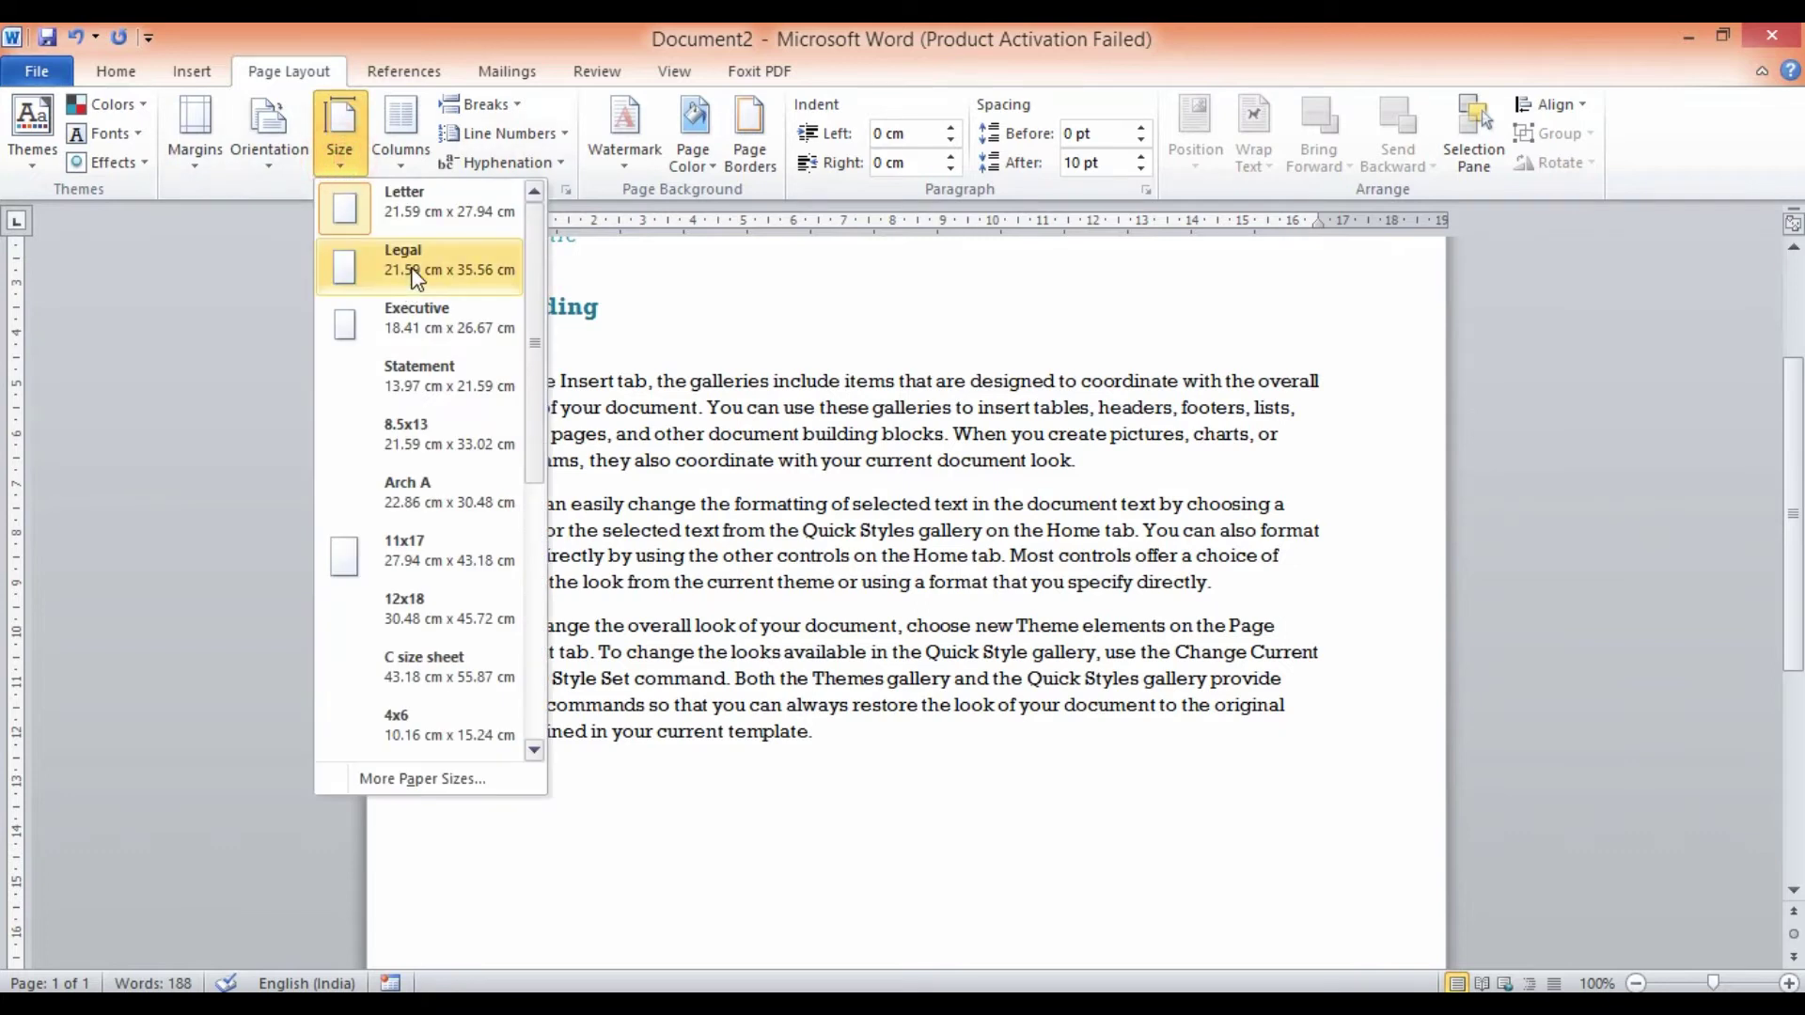
{"action": "left_click", "coordinate": [413, 319]}
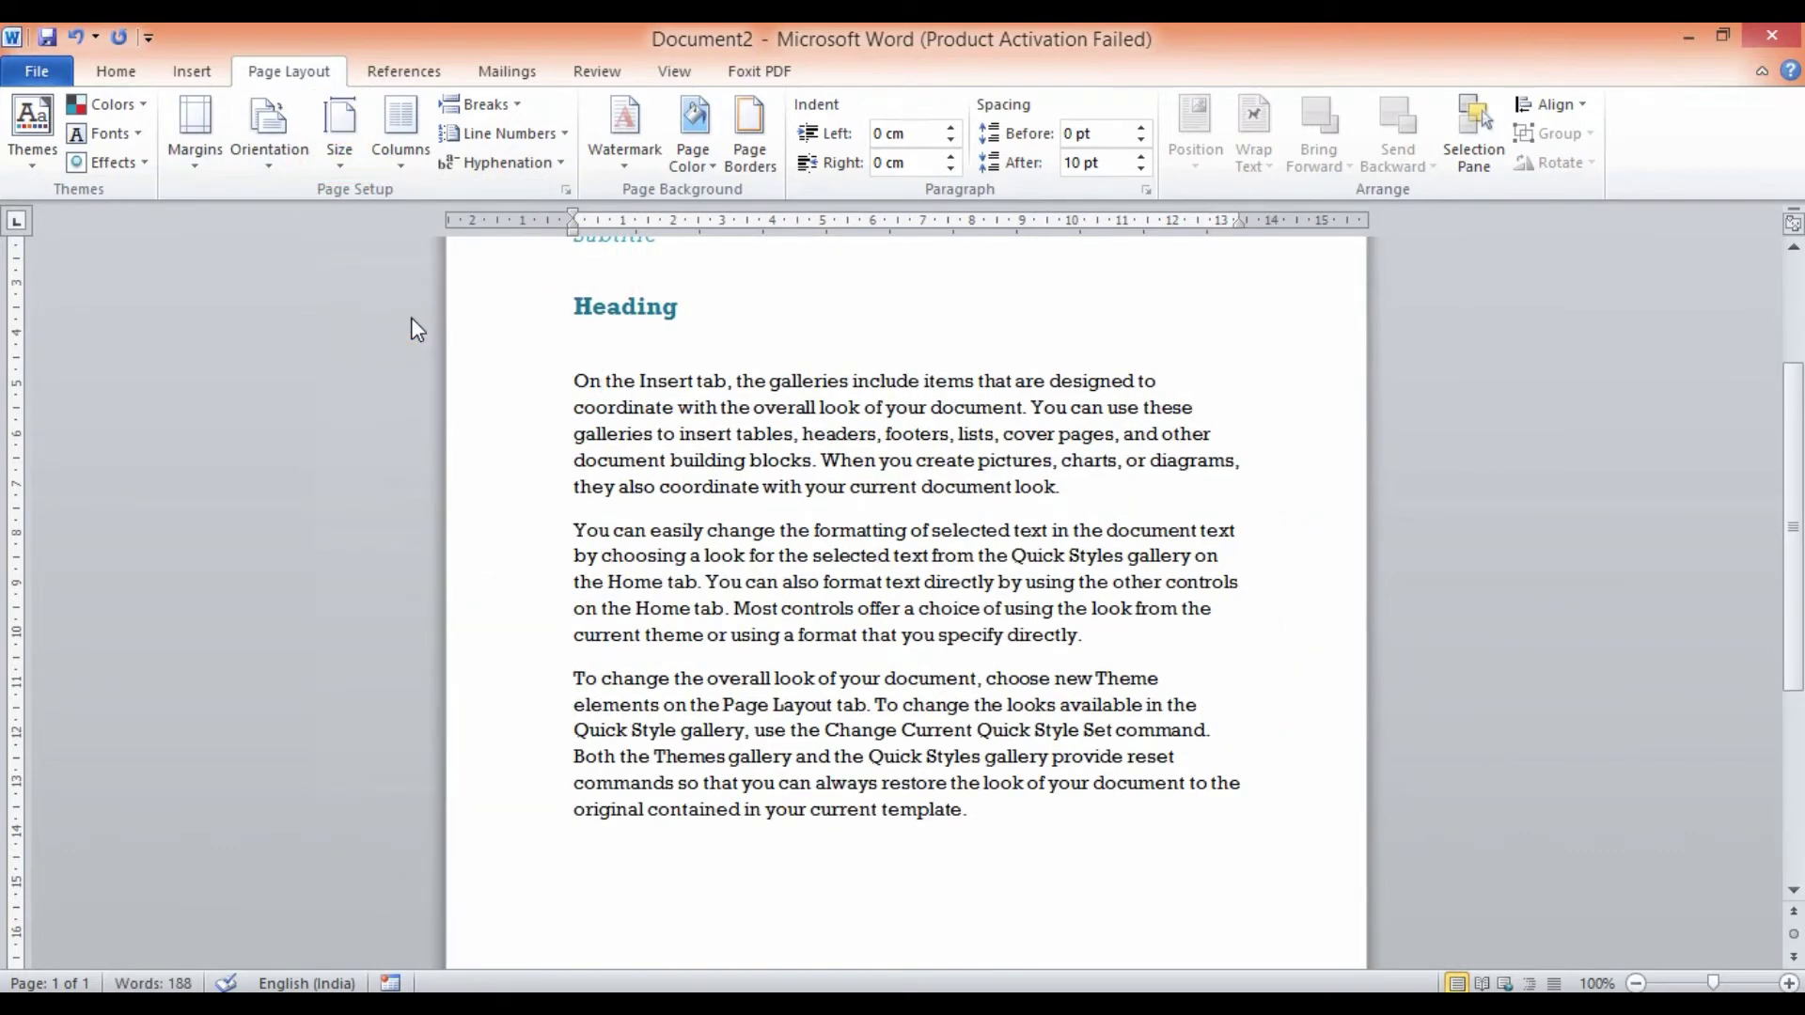
Set the paper size back to A4 and leave no body text selected.
{"action": "left_click", "coordinate": [340, 145]}
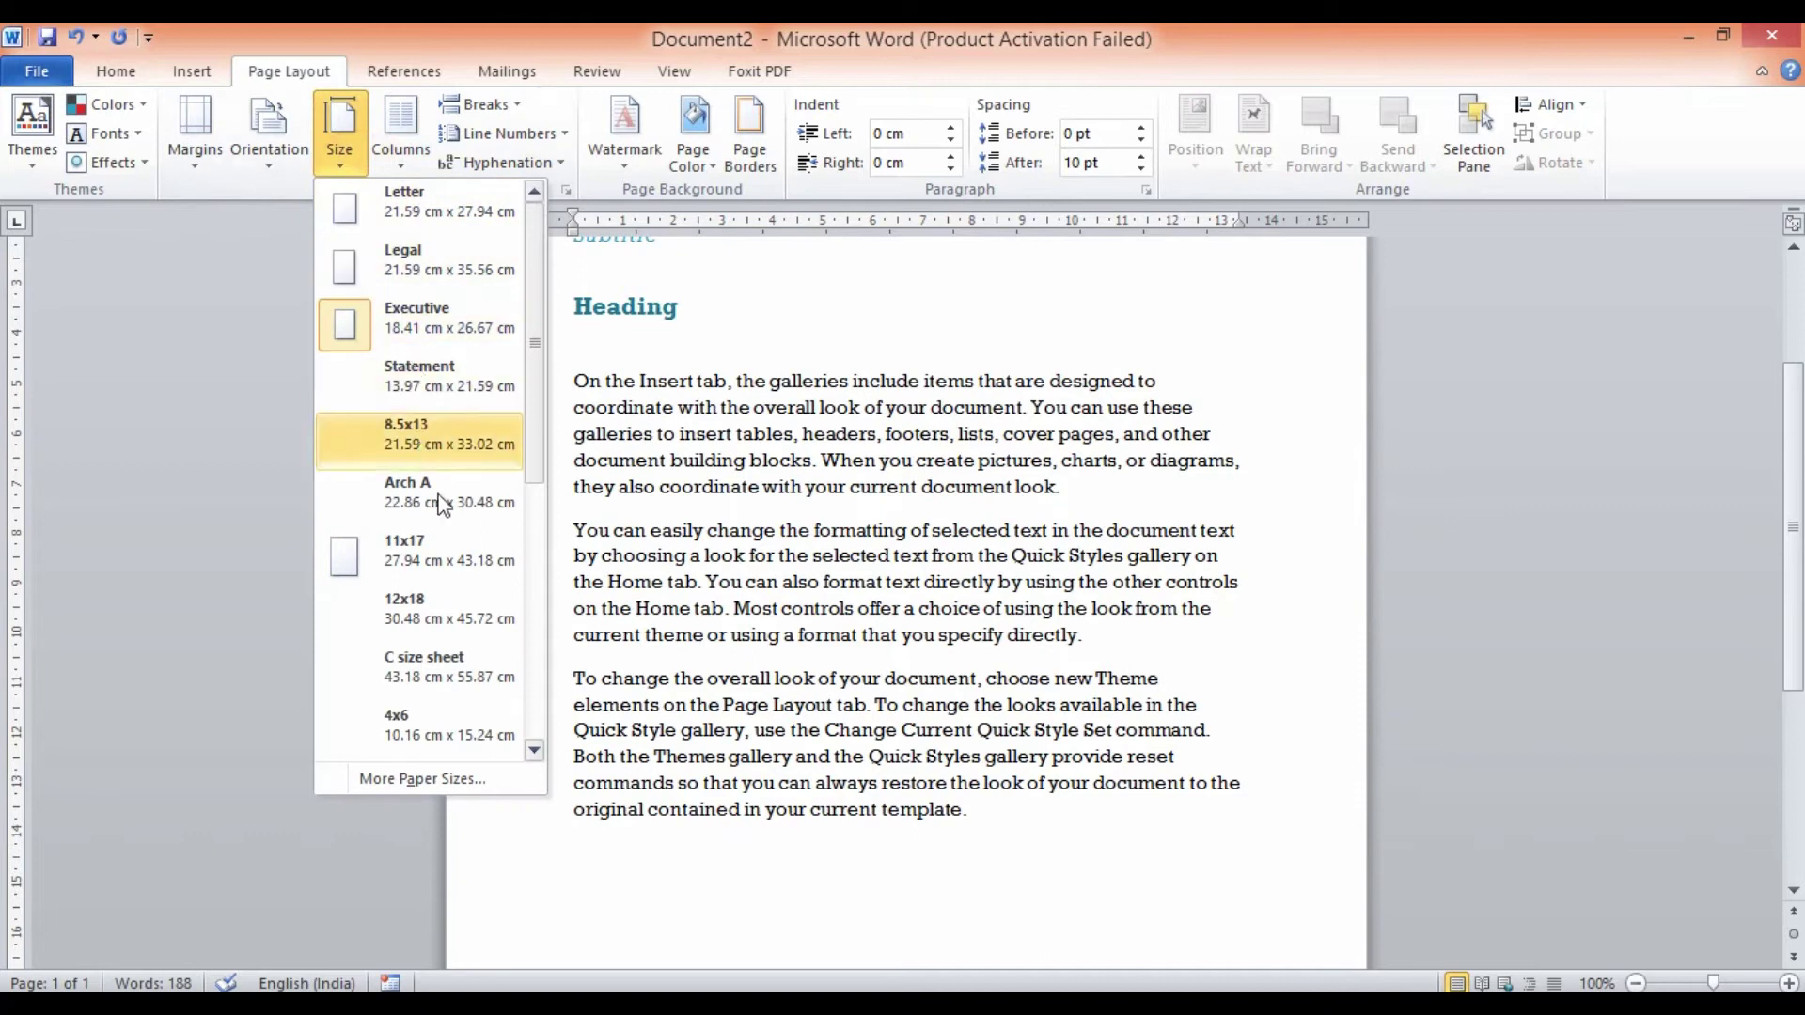
{"action": "left_click", "coordinate": [532, 414]}
{"action": "left_click_drag", "start_coordinate": [532, 430], "coordinate": [441, 634]}
{"action": "left_click", "coordinate": [393, 621]}
{"action": "left_click_drag", "start_coordinate": [750, 531], "coordinate": [763, 530]}
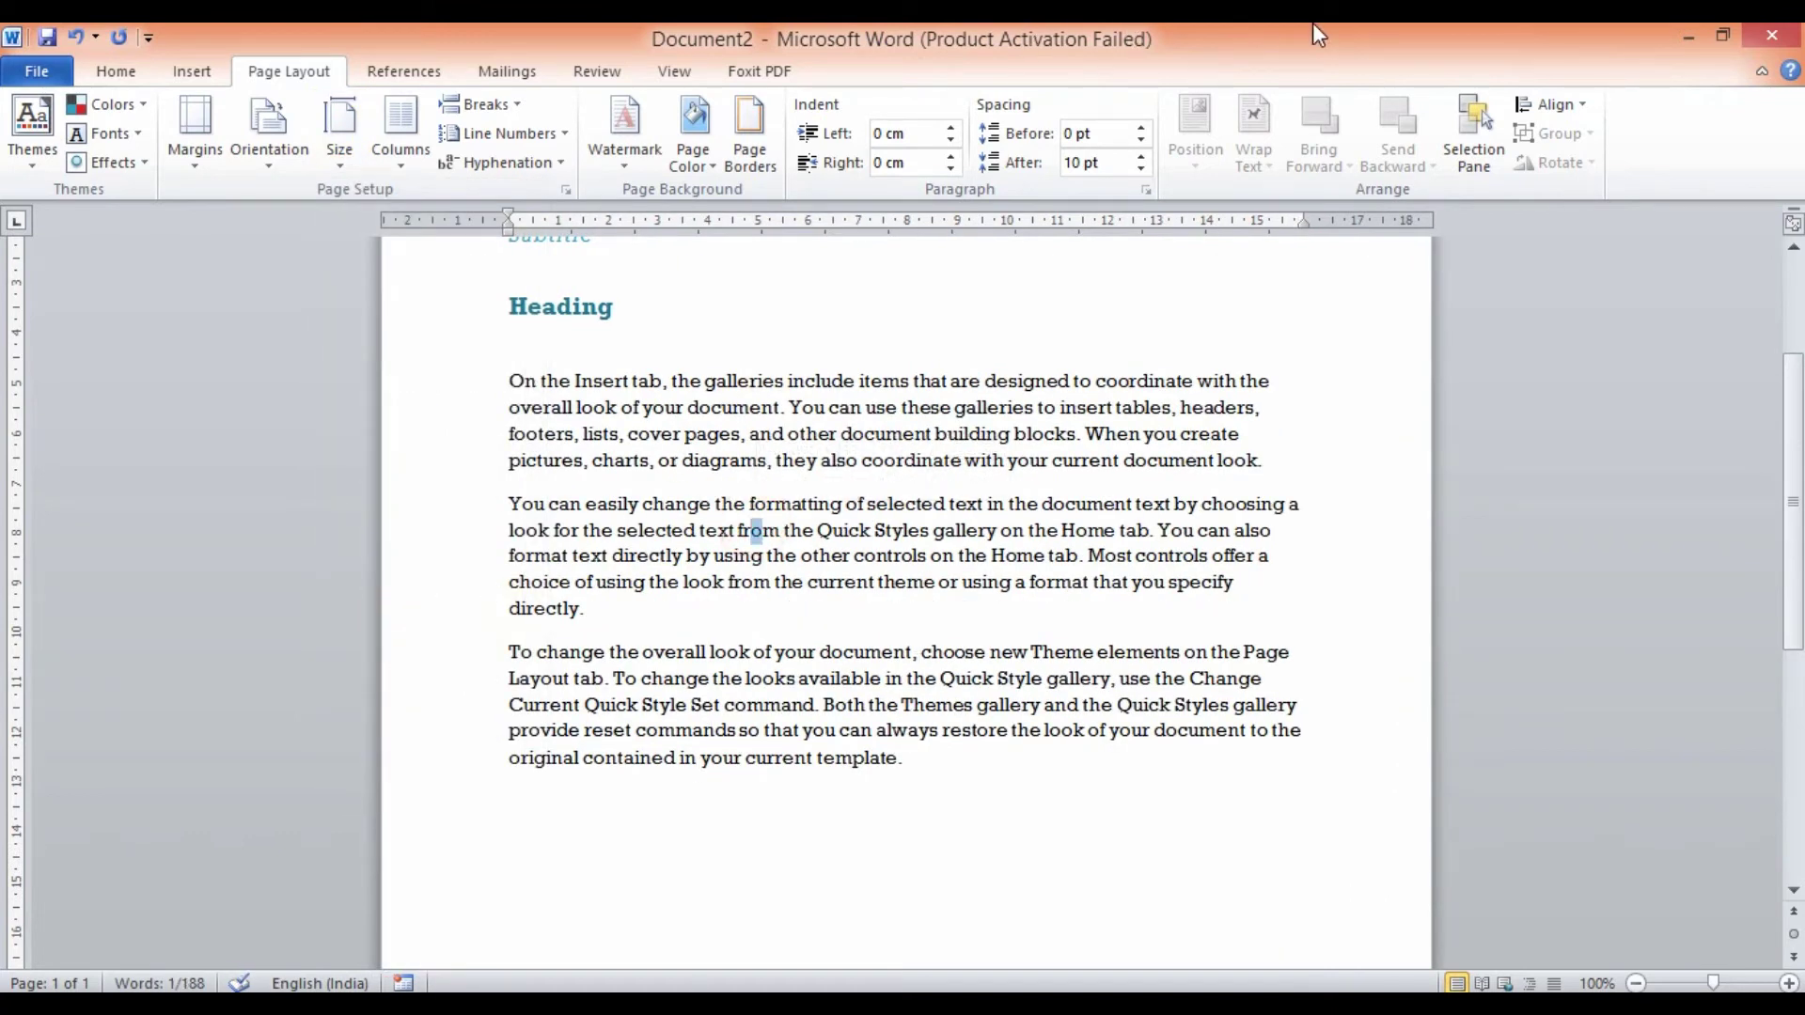
{"action": "left_click", "coordinate": [845, 485]}
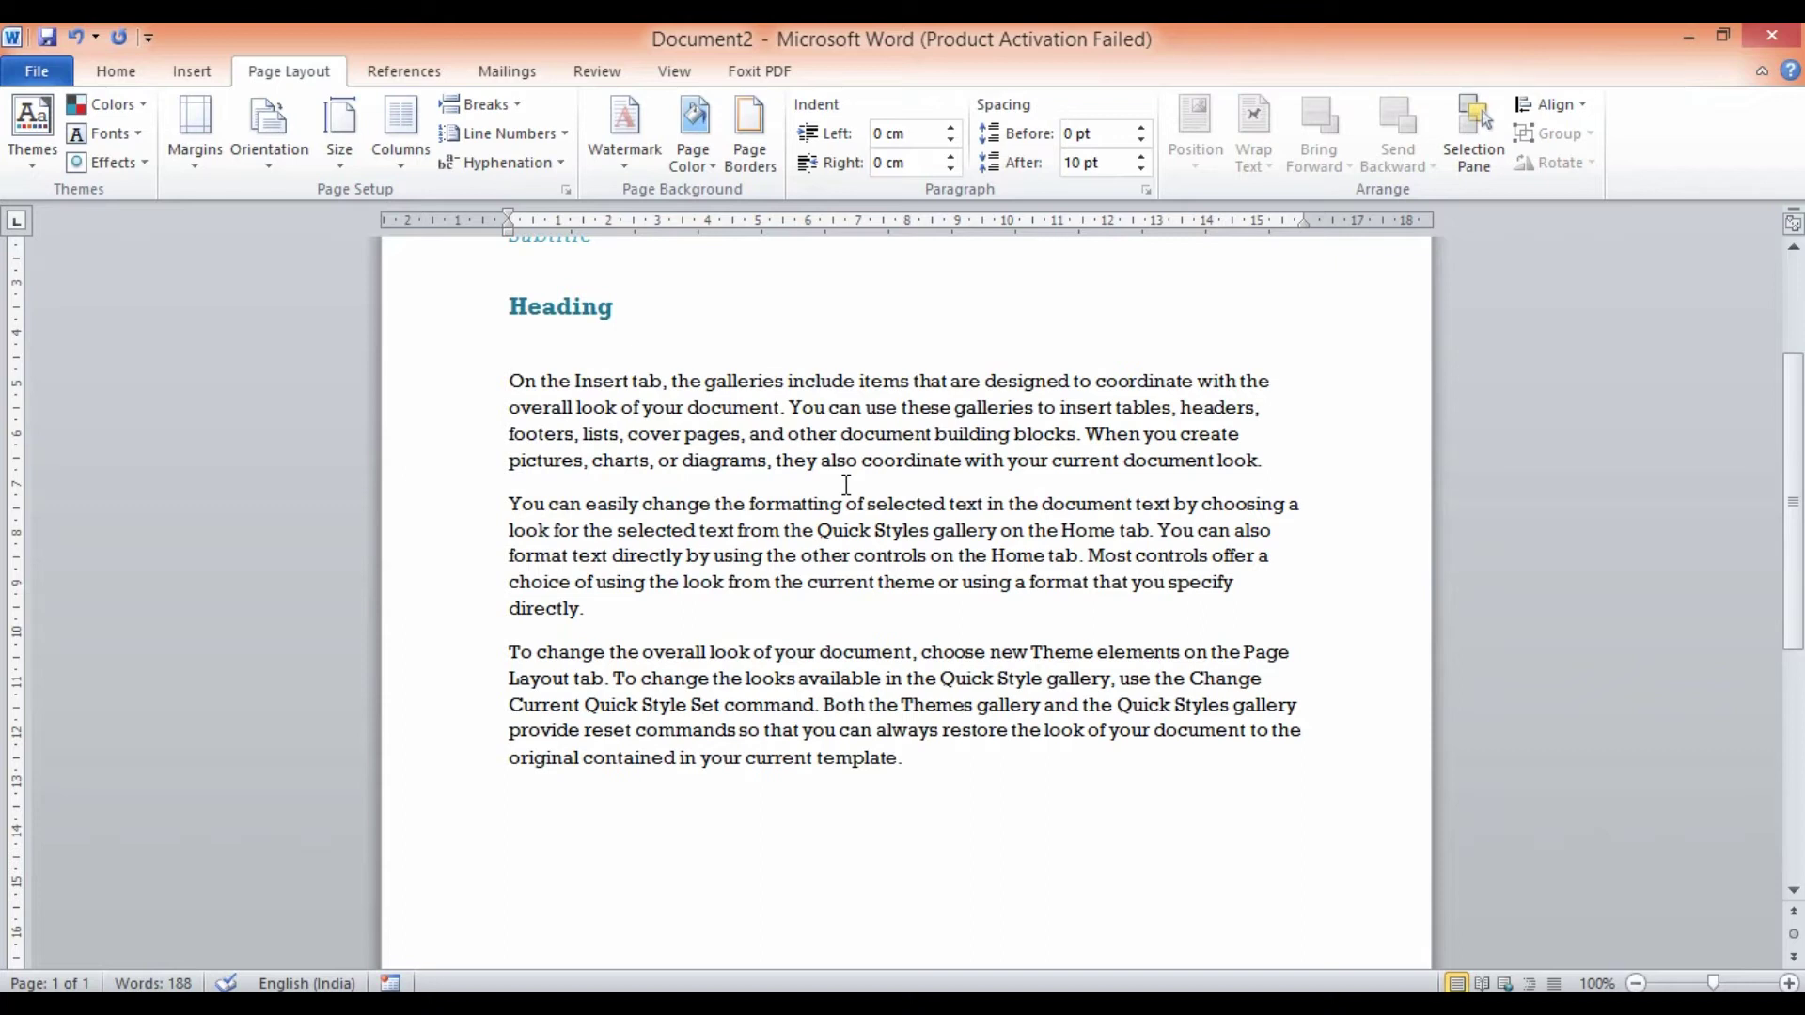
Place the cursor at the end of the Heading line and lay out the document in two columns.
{"action": "scroll", "coordinate": [846, 485], "scroll_direction": "up", "scroll_amount": 3}
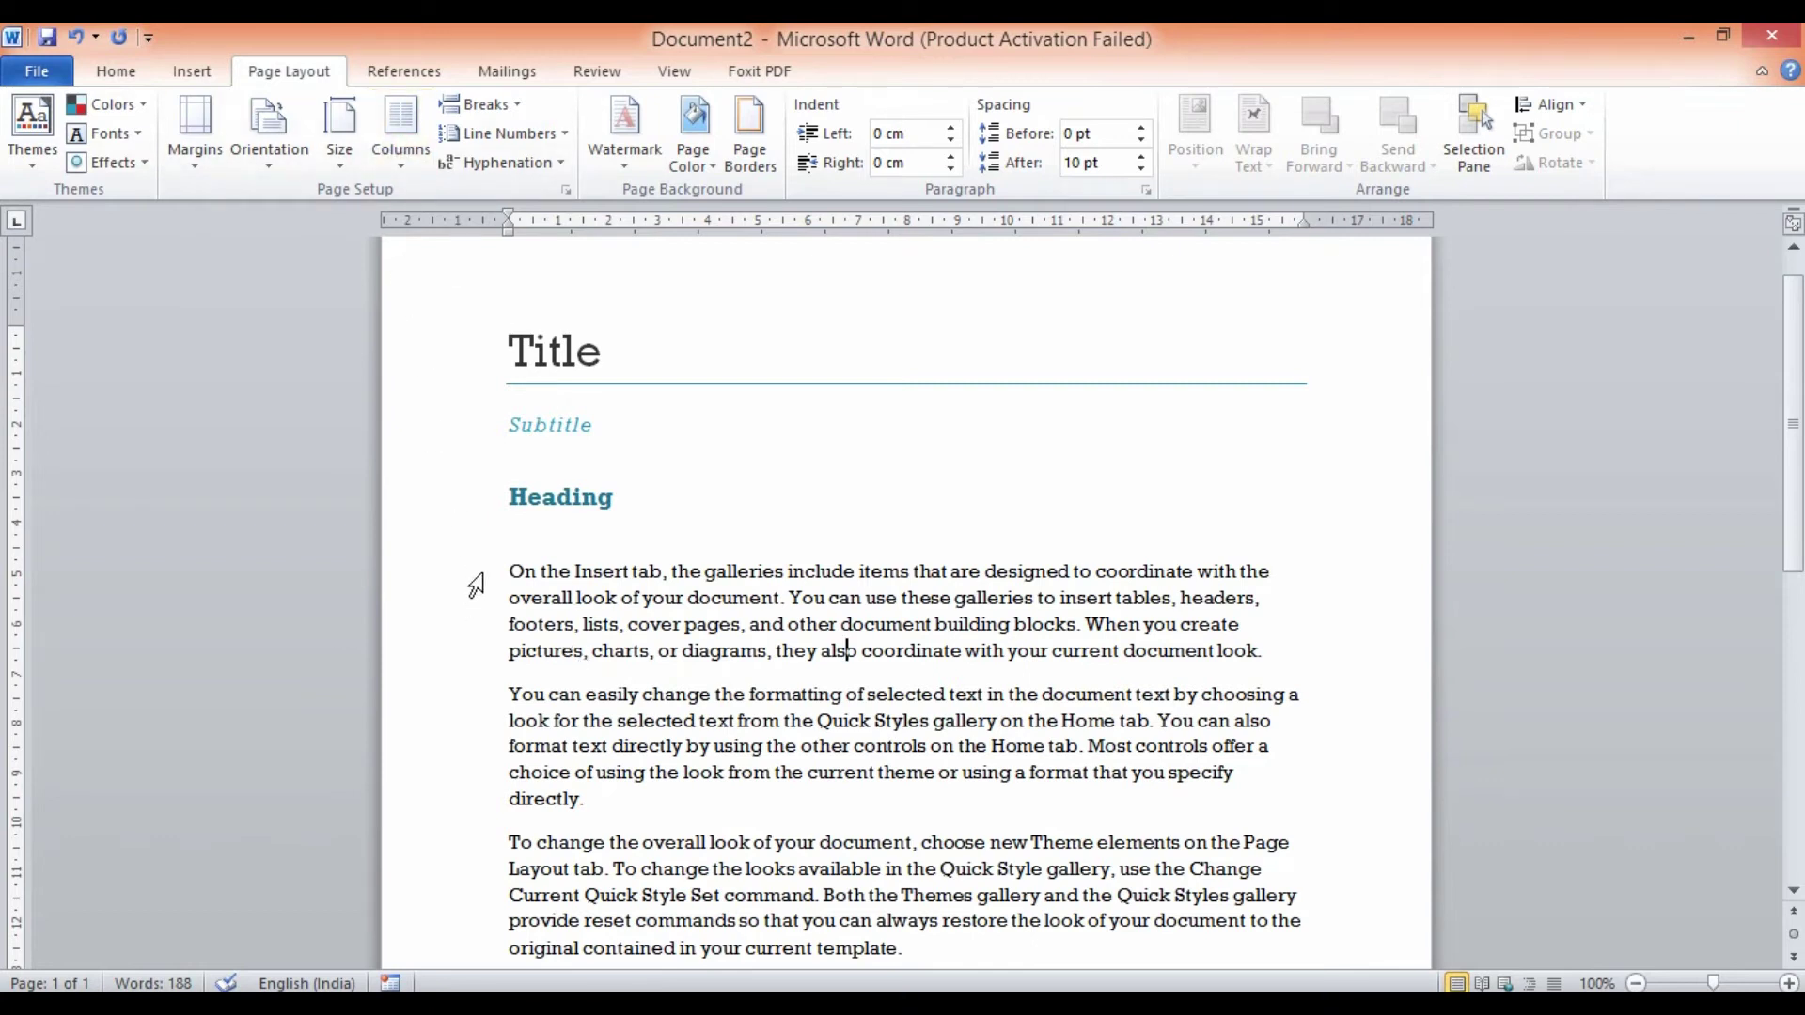
{"action": "left_click_drag", "start_coordinate": [484, 575], "coordinate": [524, 700]}
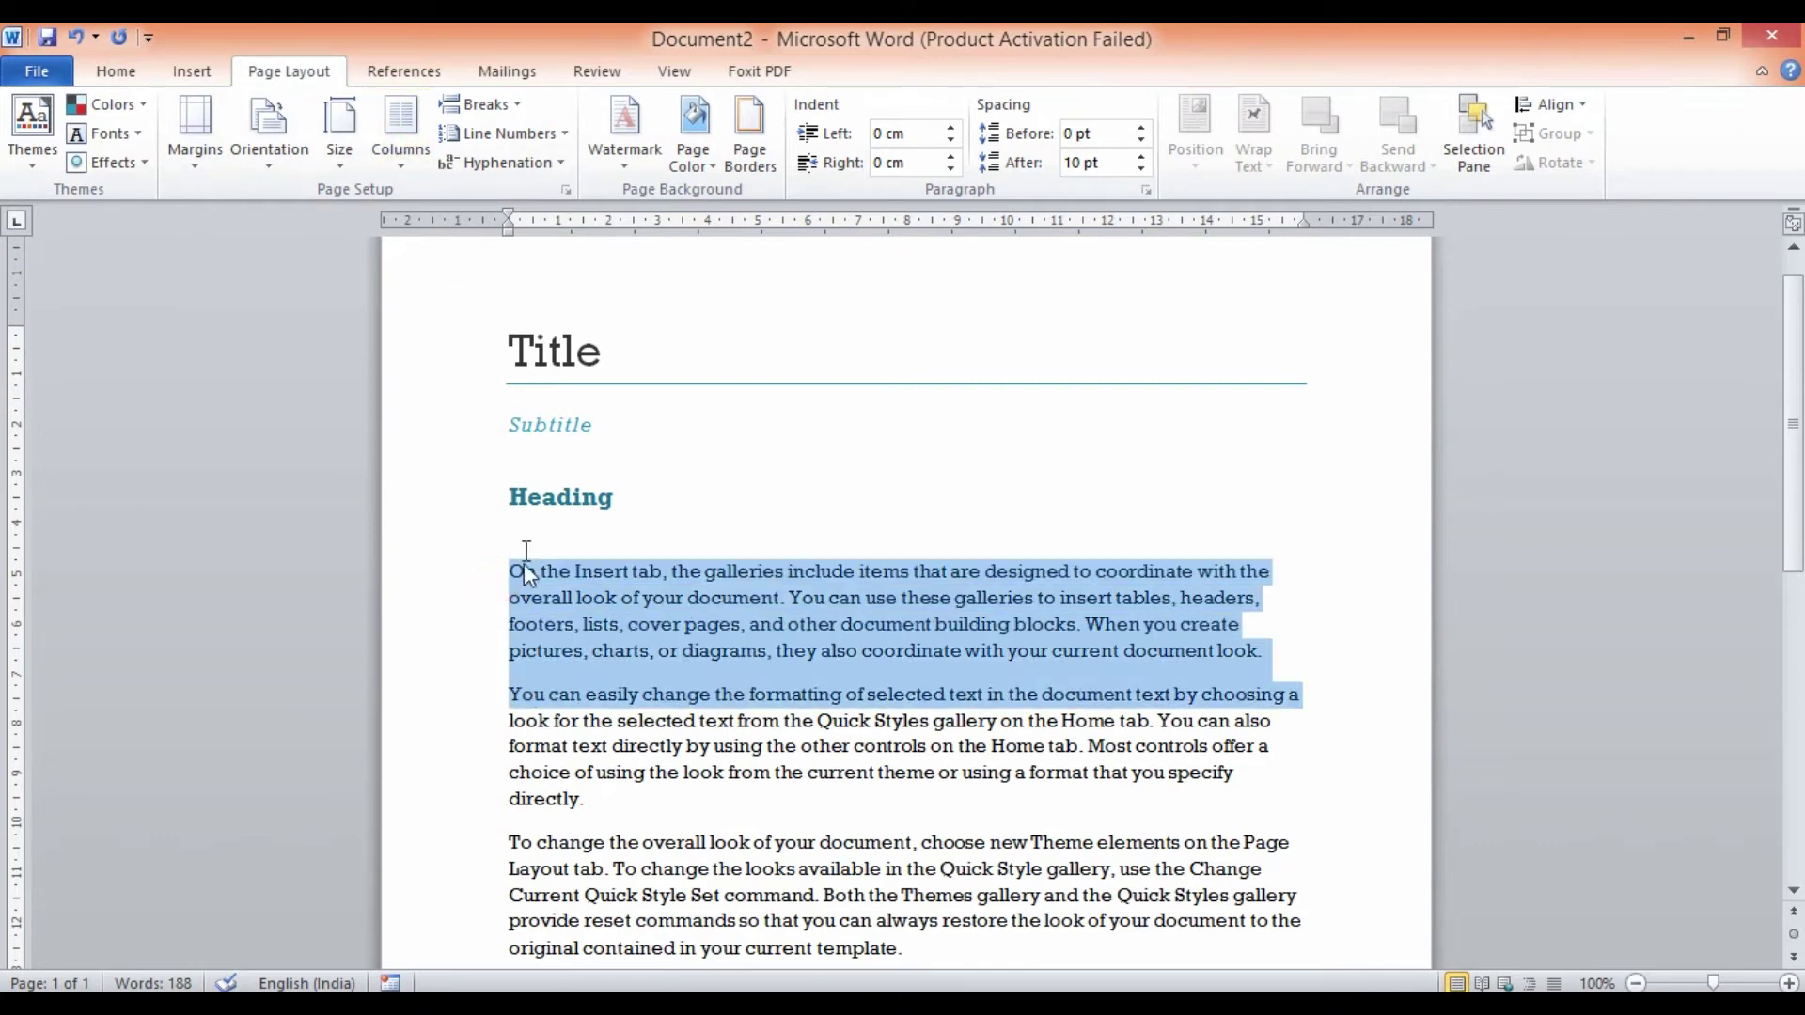
{"action": "left_click", "coordinate": [717, 468]}
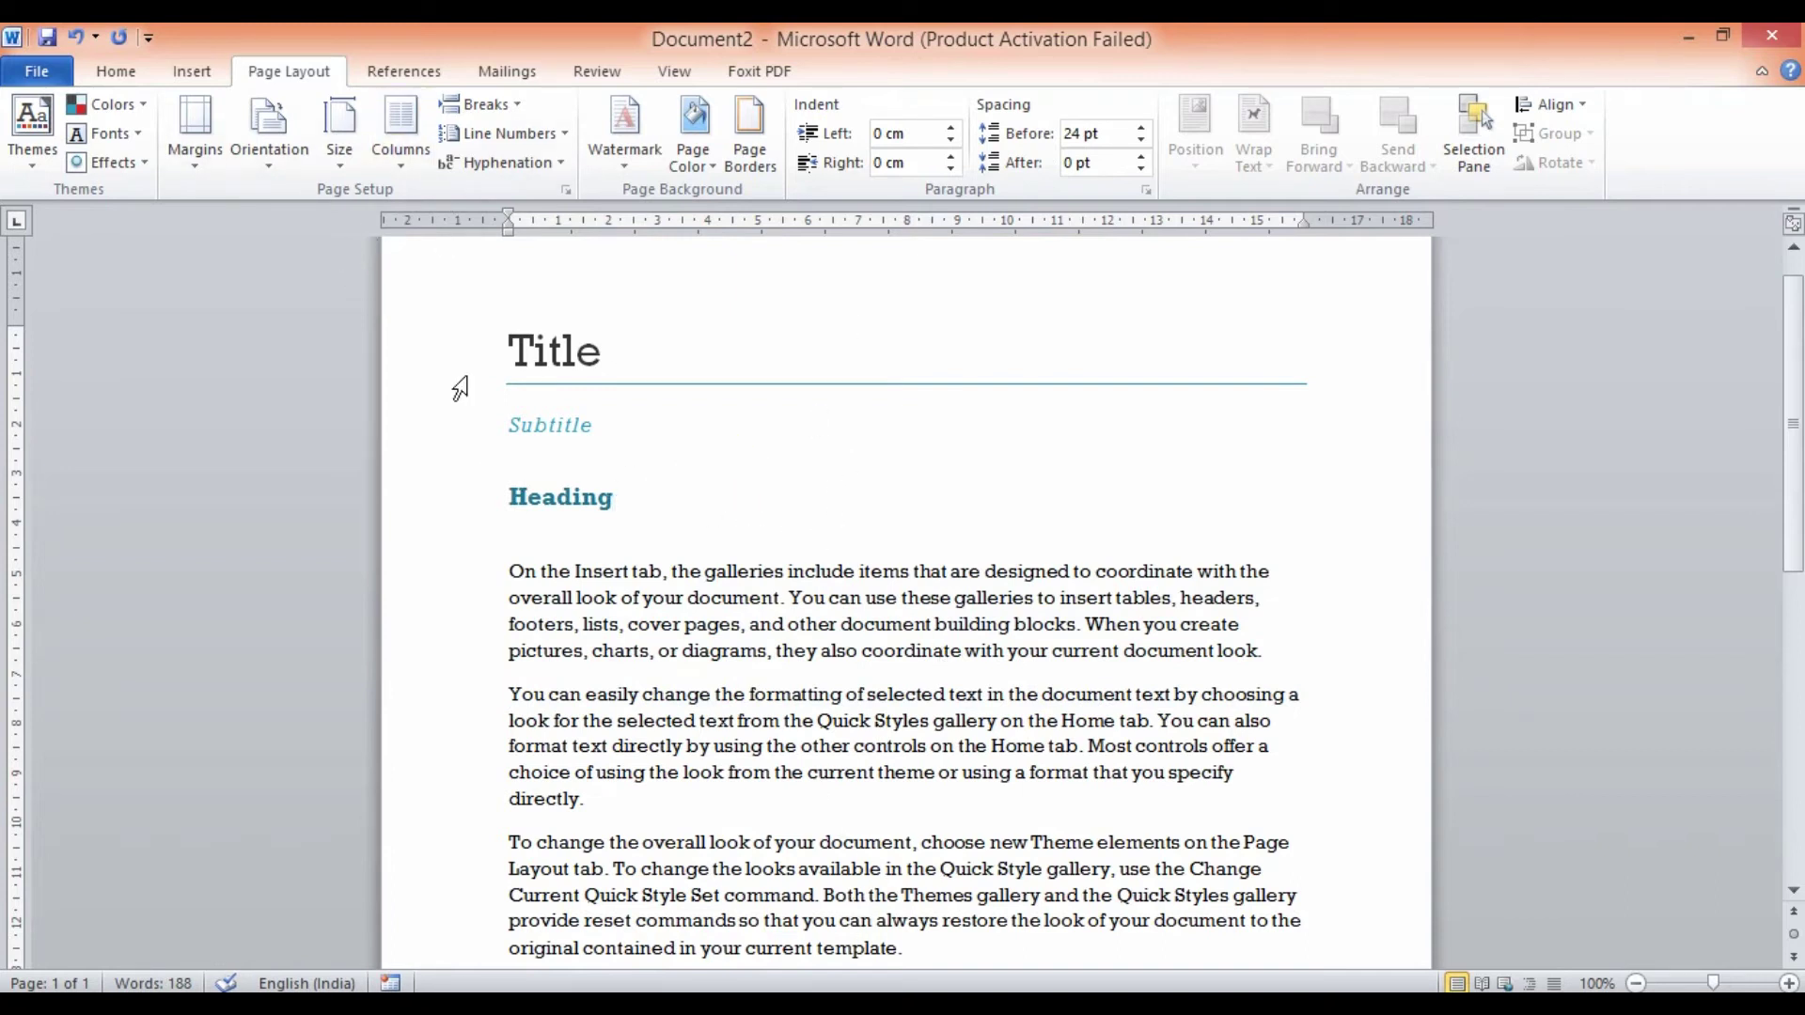
{"action": "left_click", "coordinate": [420, 179]}
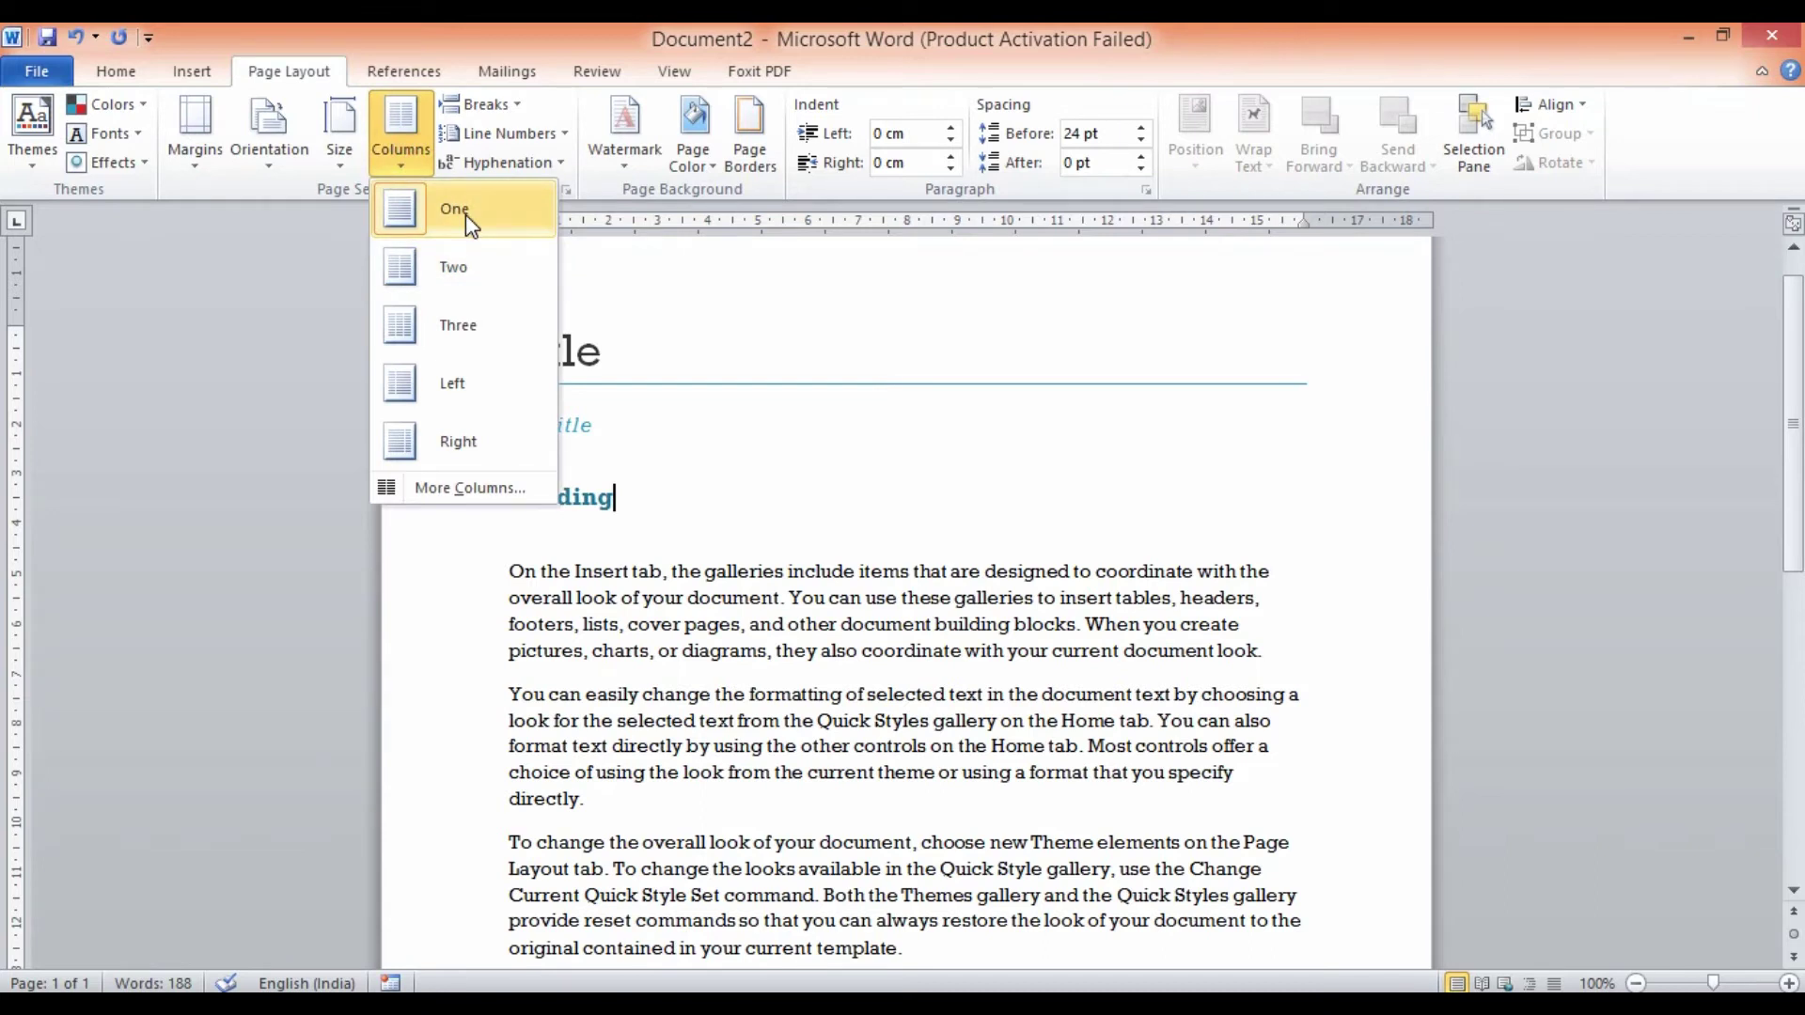
{"action": "left_click", "coordinate": [448, 280]}
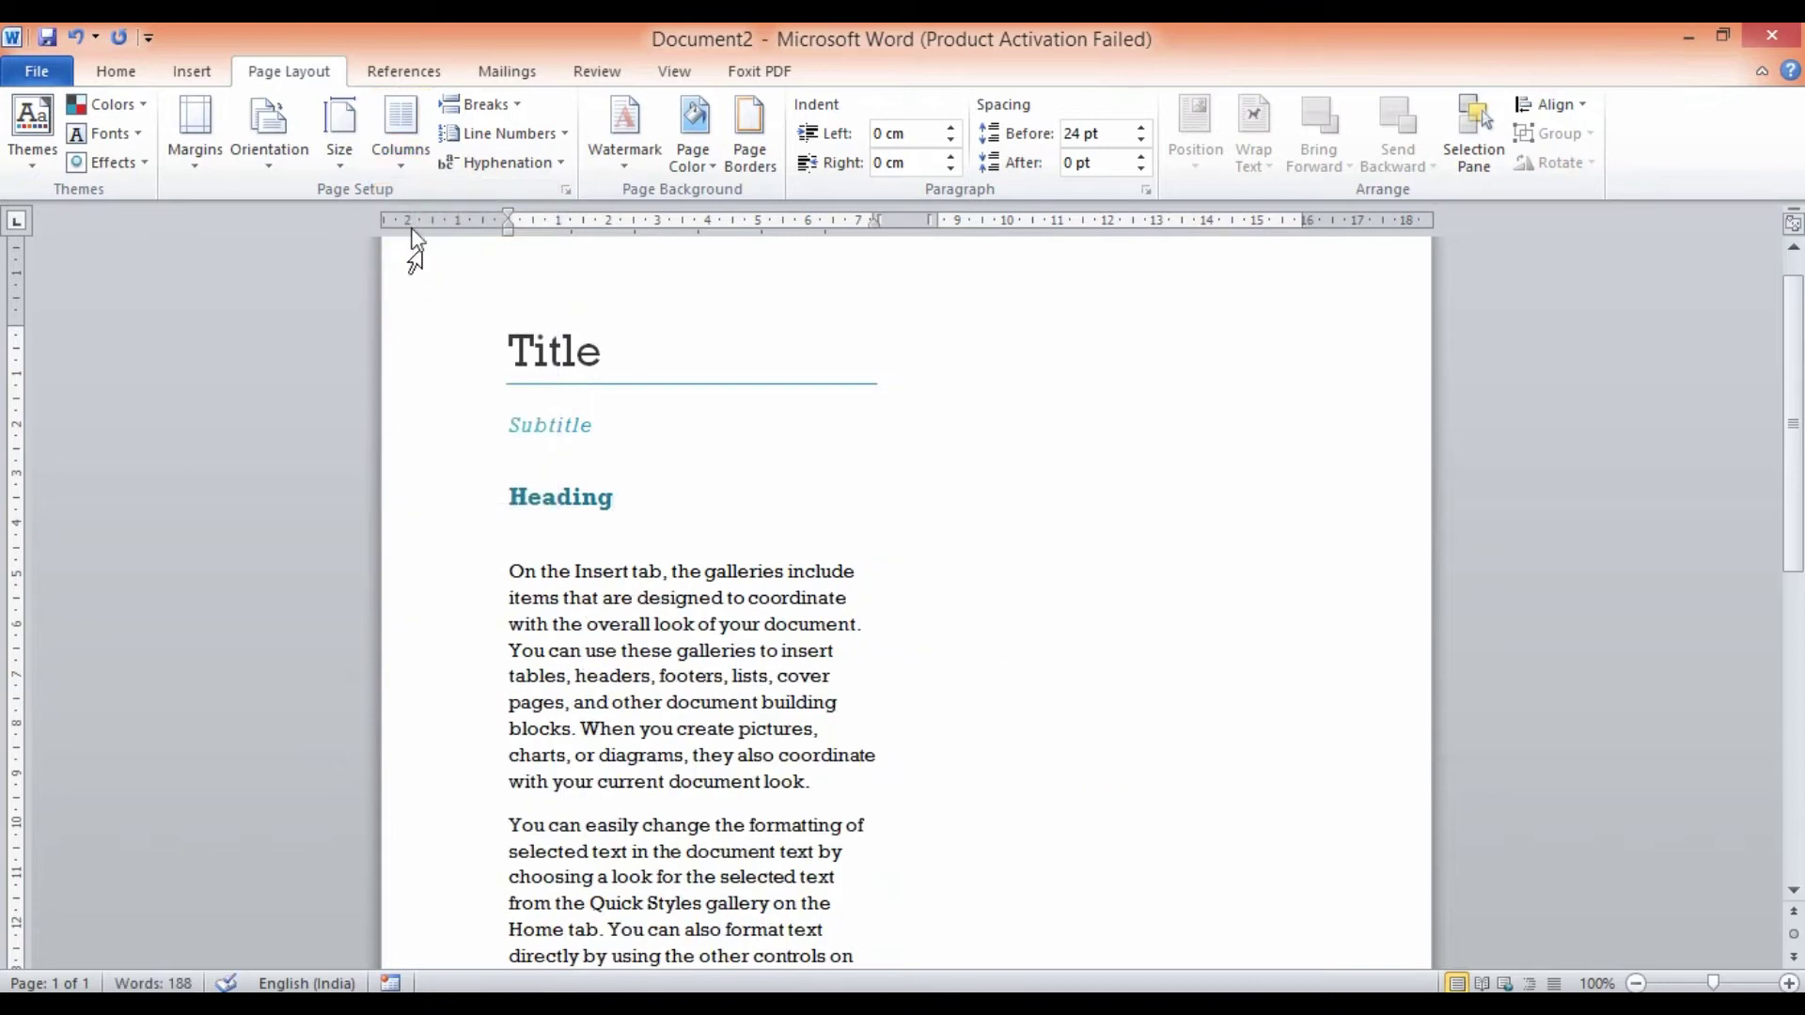
{"action": "left_click", "coordinate": [395, 171]}
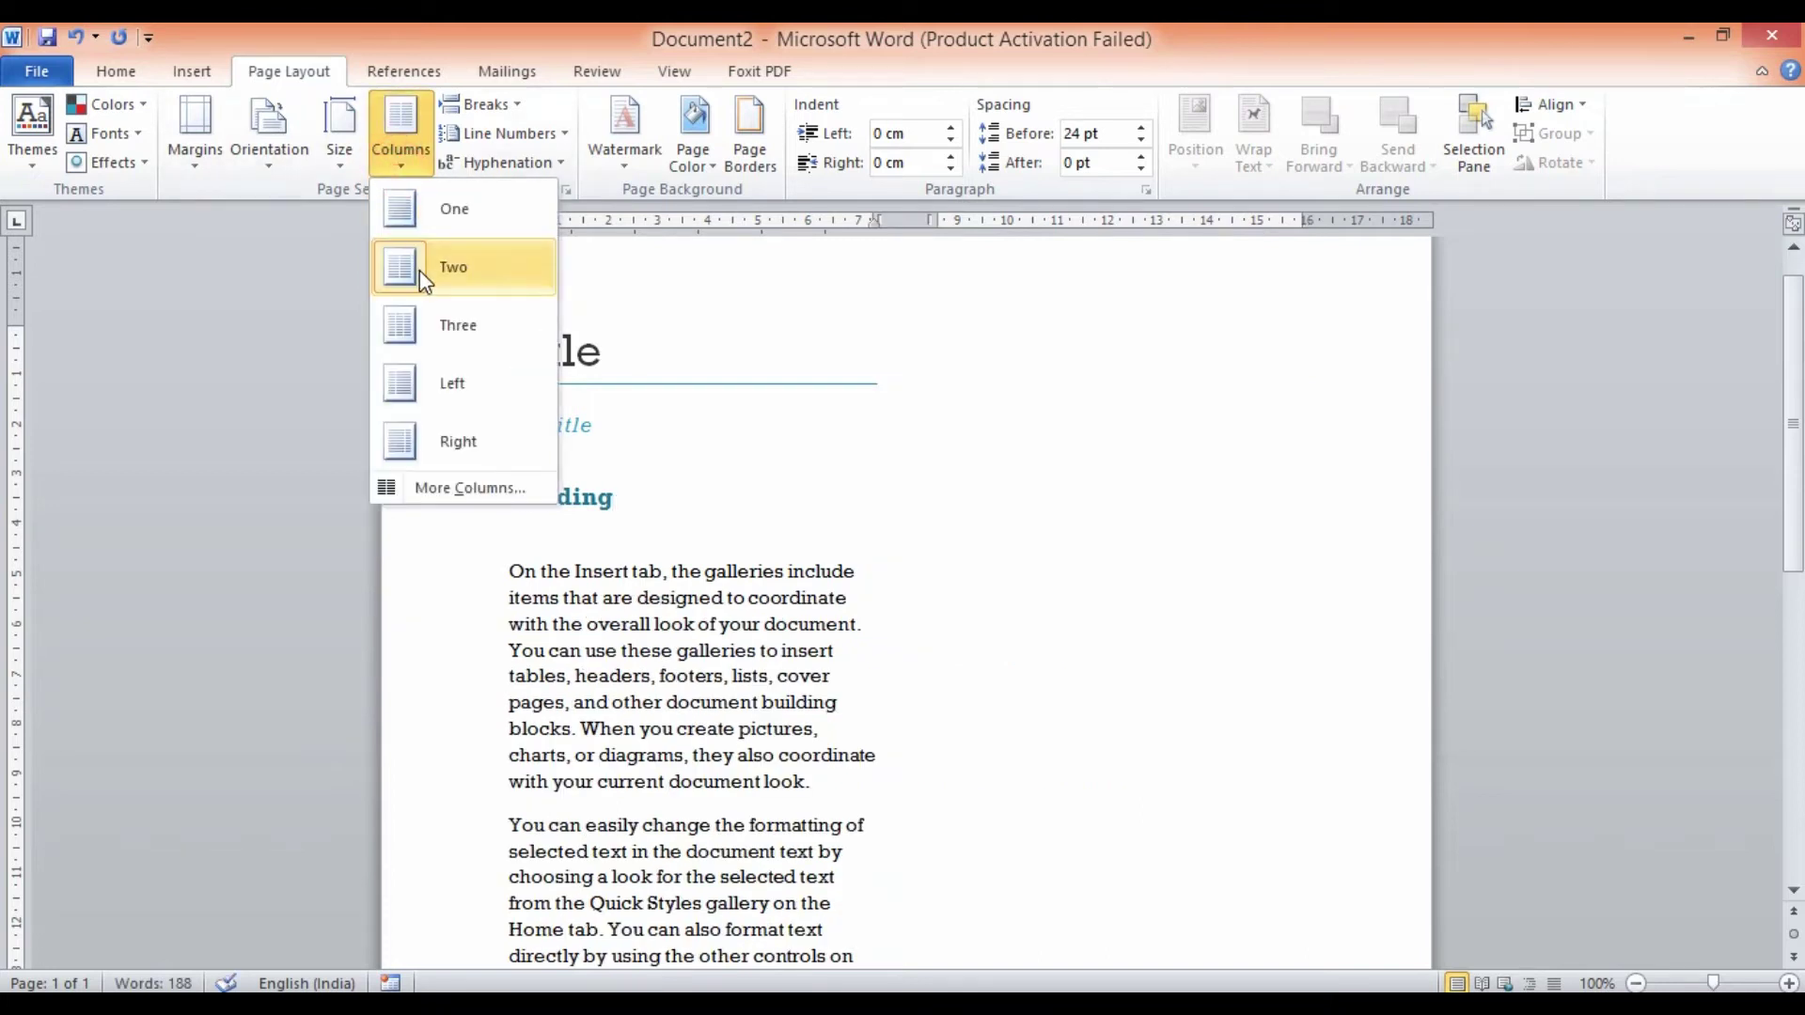
{"action": "left_click", "coordinate": [962, 622]}
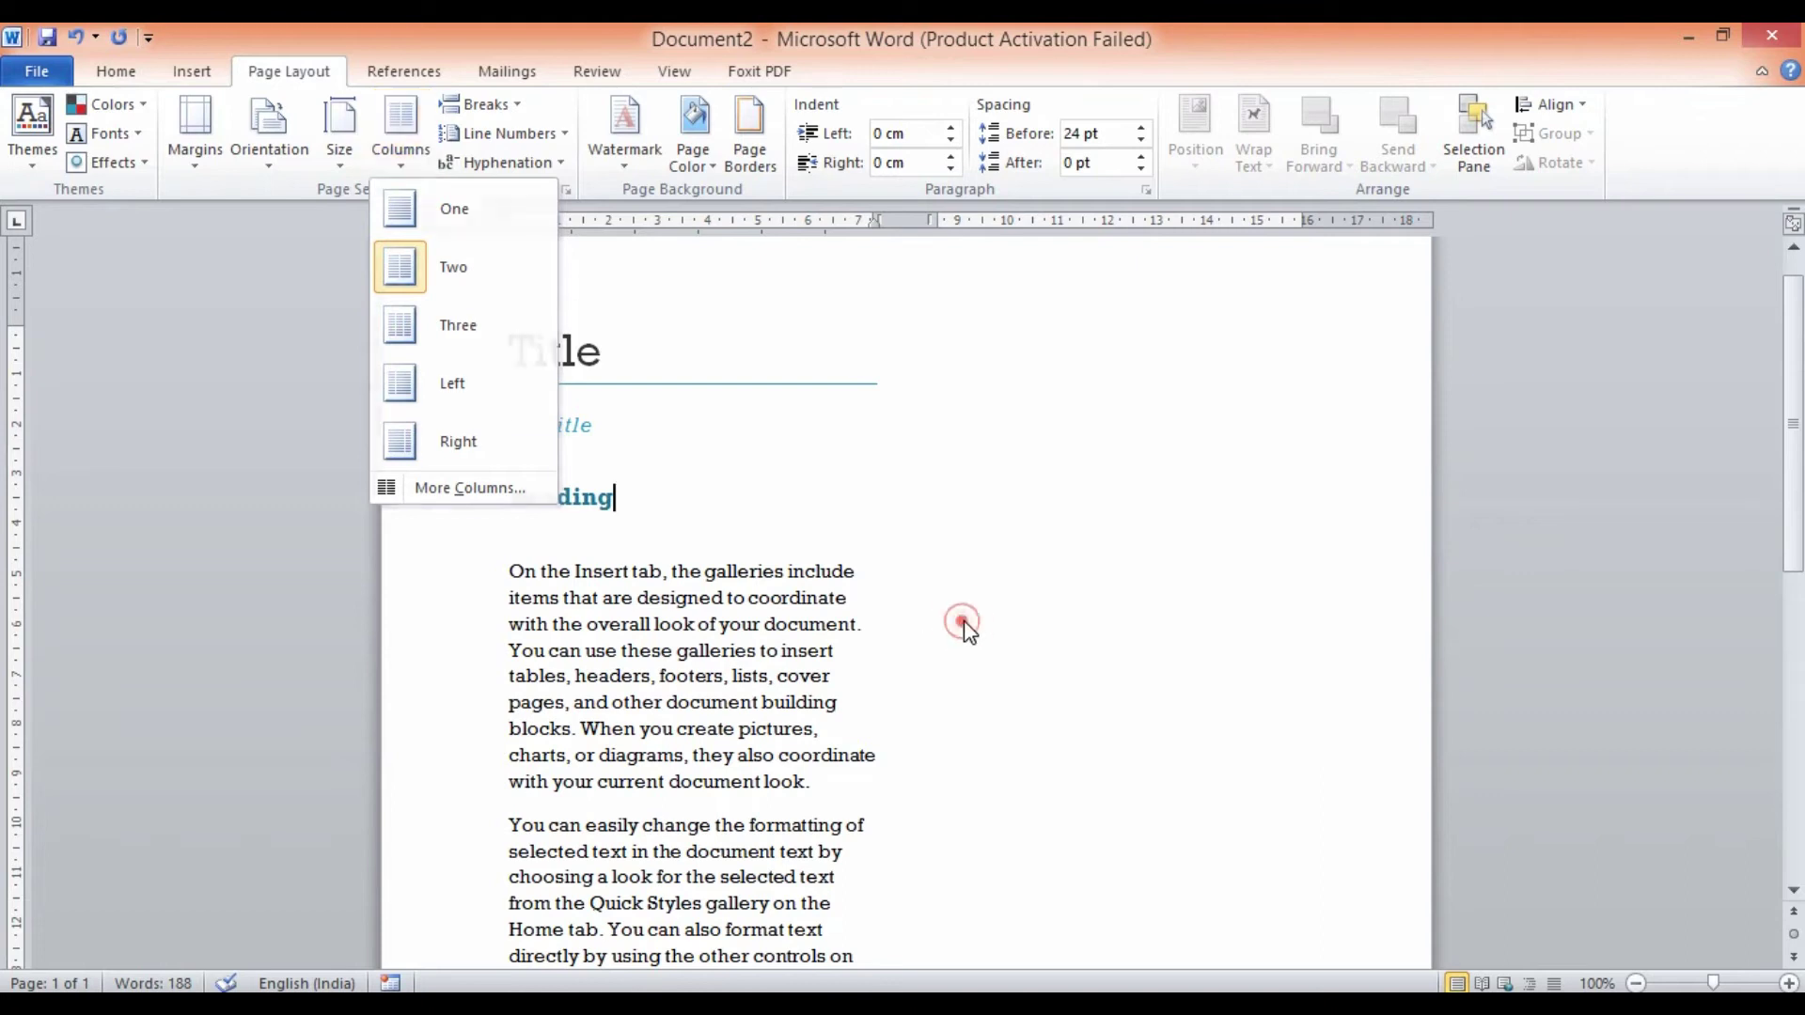
Add sample paragraphs on a new line after the last body paragraph with =rand().
{"action": "scroll", "coordinate": [931, 639], "scroll_direction": "down", "scroll_amount": 9}
{"action": "left_click", "coordinate": [735, 632]}
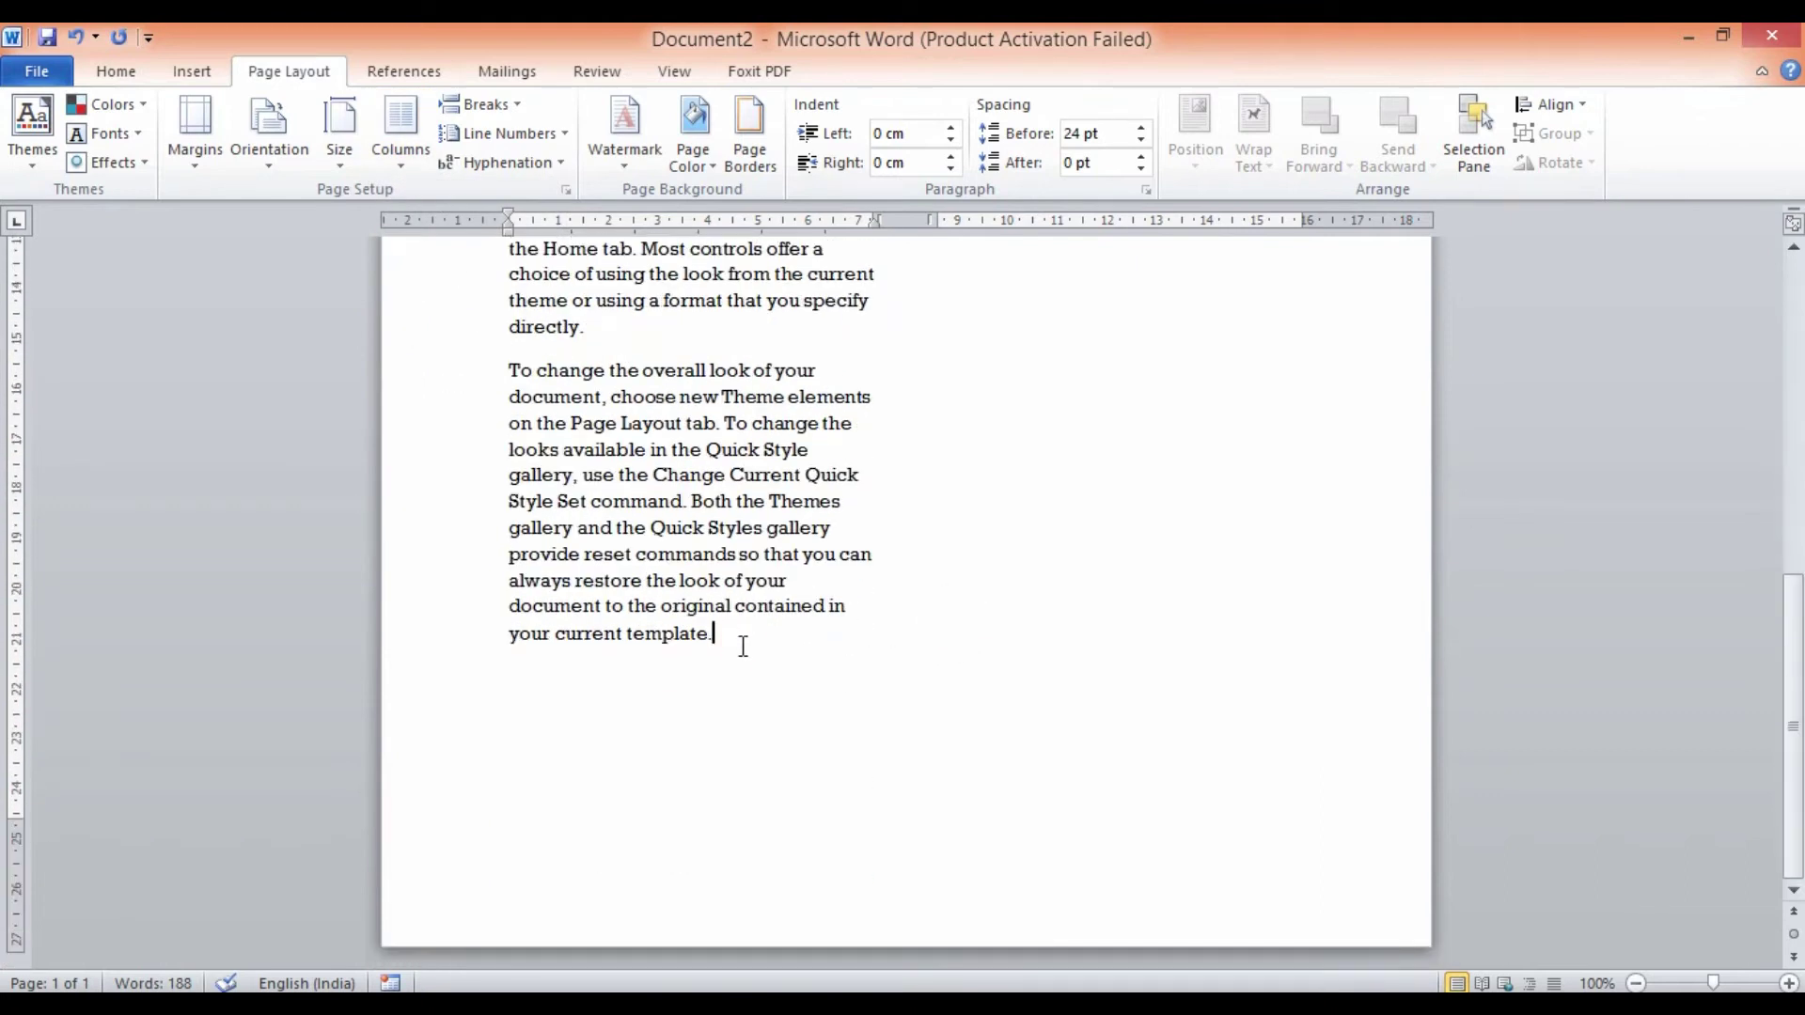
{"action": "key", "text": "Return"}
{"action": "type", "text": "=rand()"}
{"action": "key", "text": "Return"}
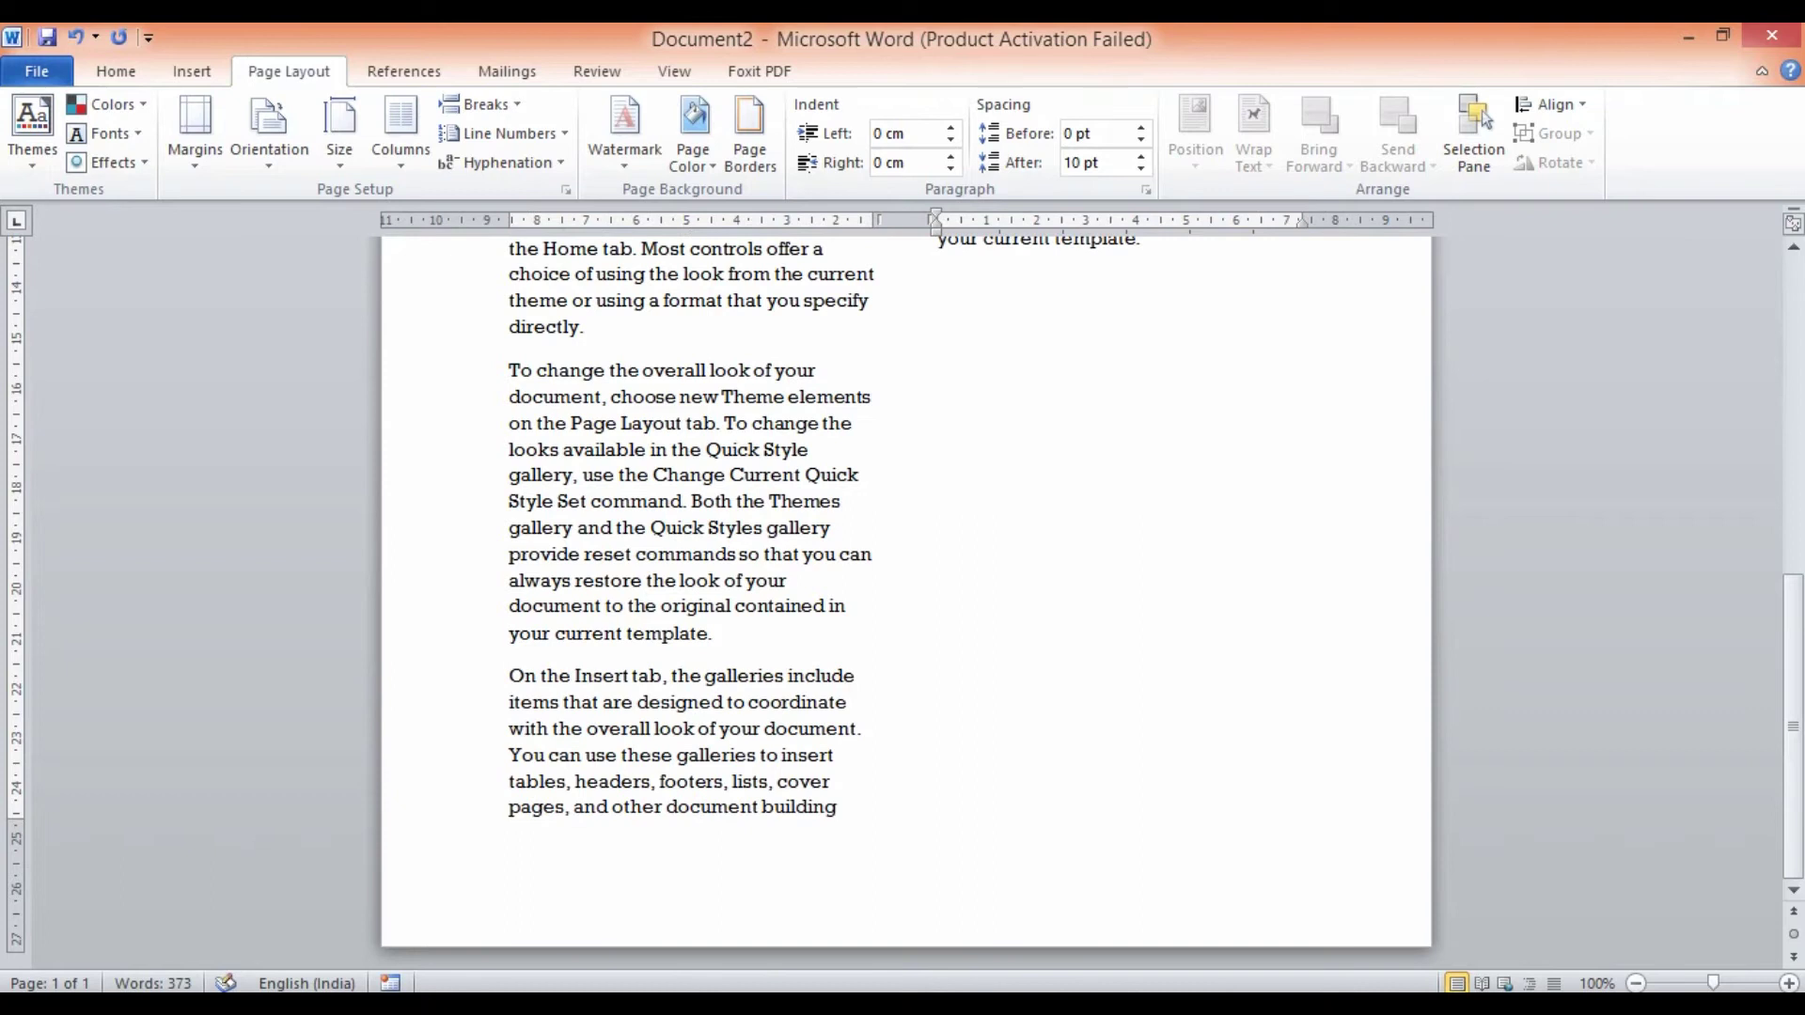
Try the Left and Right column presets on the document, ending with the Left preset.
{"action": "scroll", "coordinate": [913, 623], "scroll_direction": "up", "scroll_amount": 10}
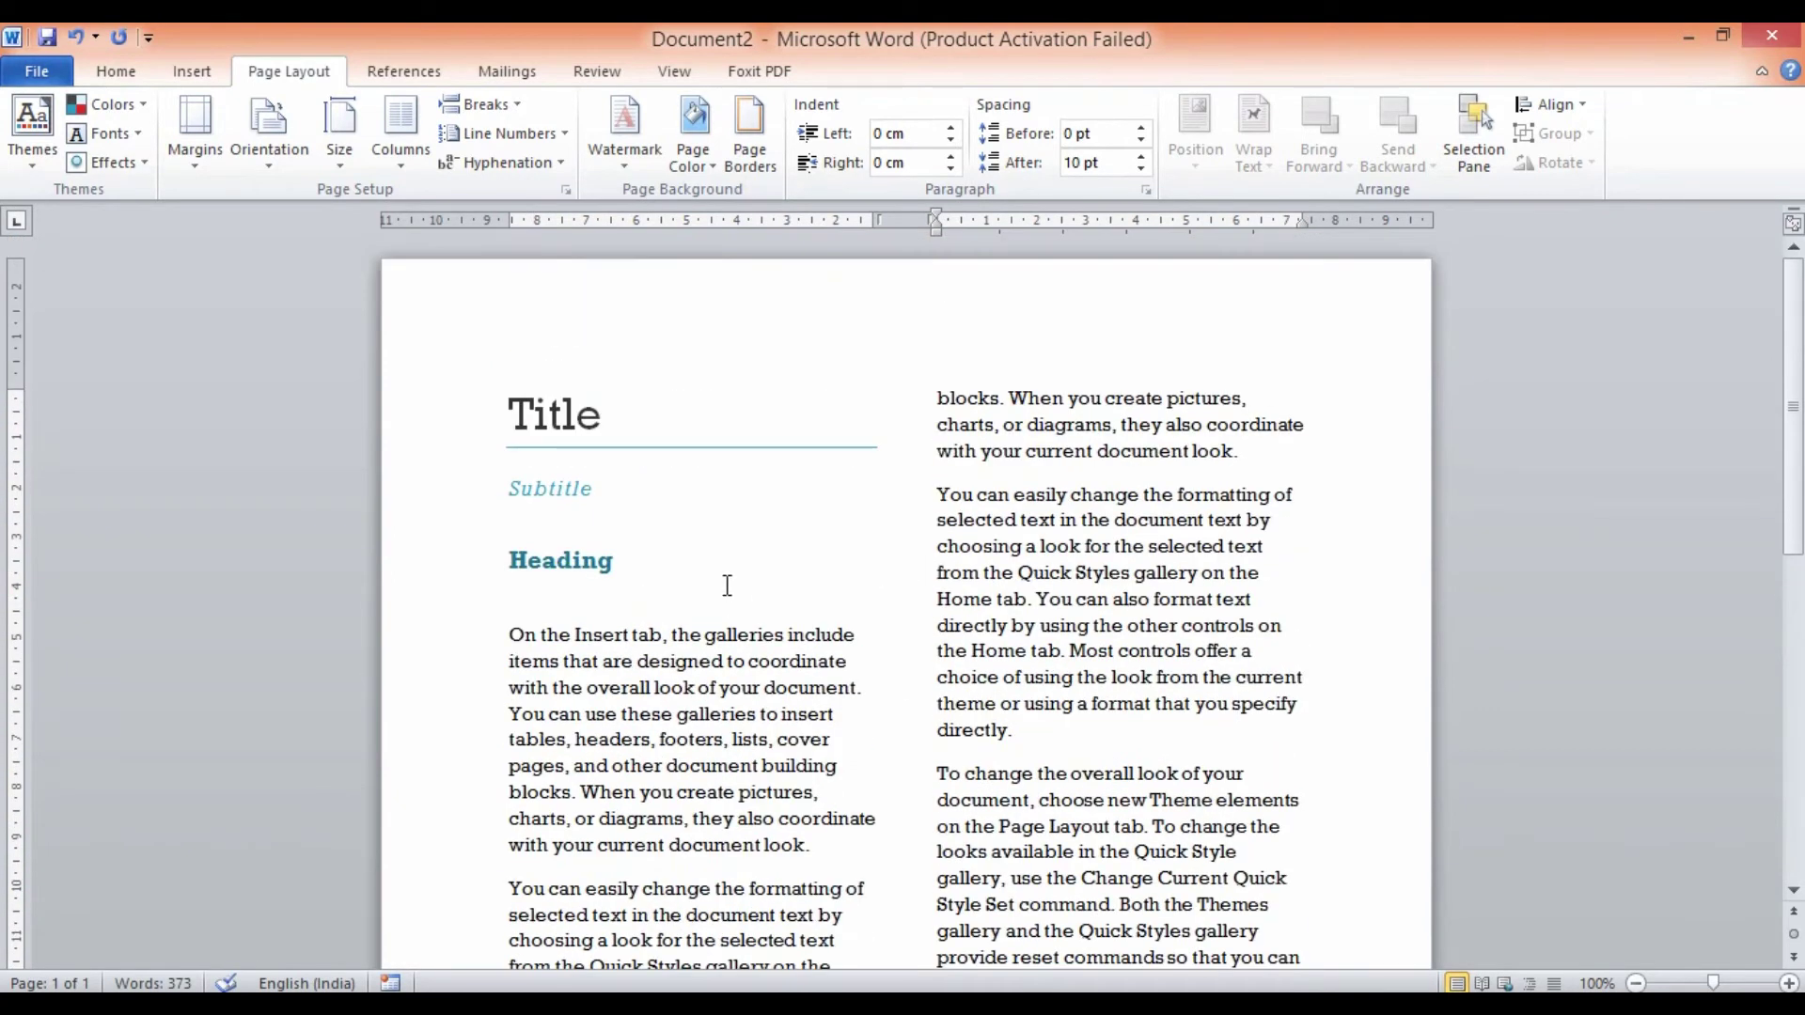
{"action": "scroll", "coordinate": [729, 584], "scroll_direction": "down", "scroll_amount": 10}
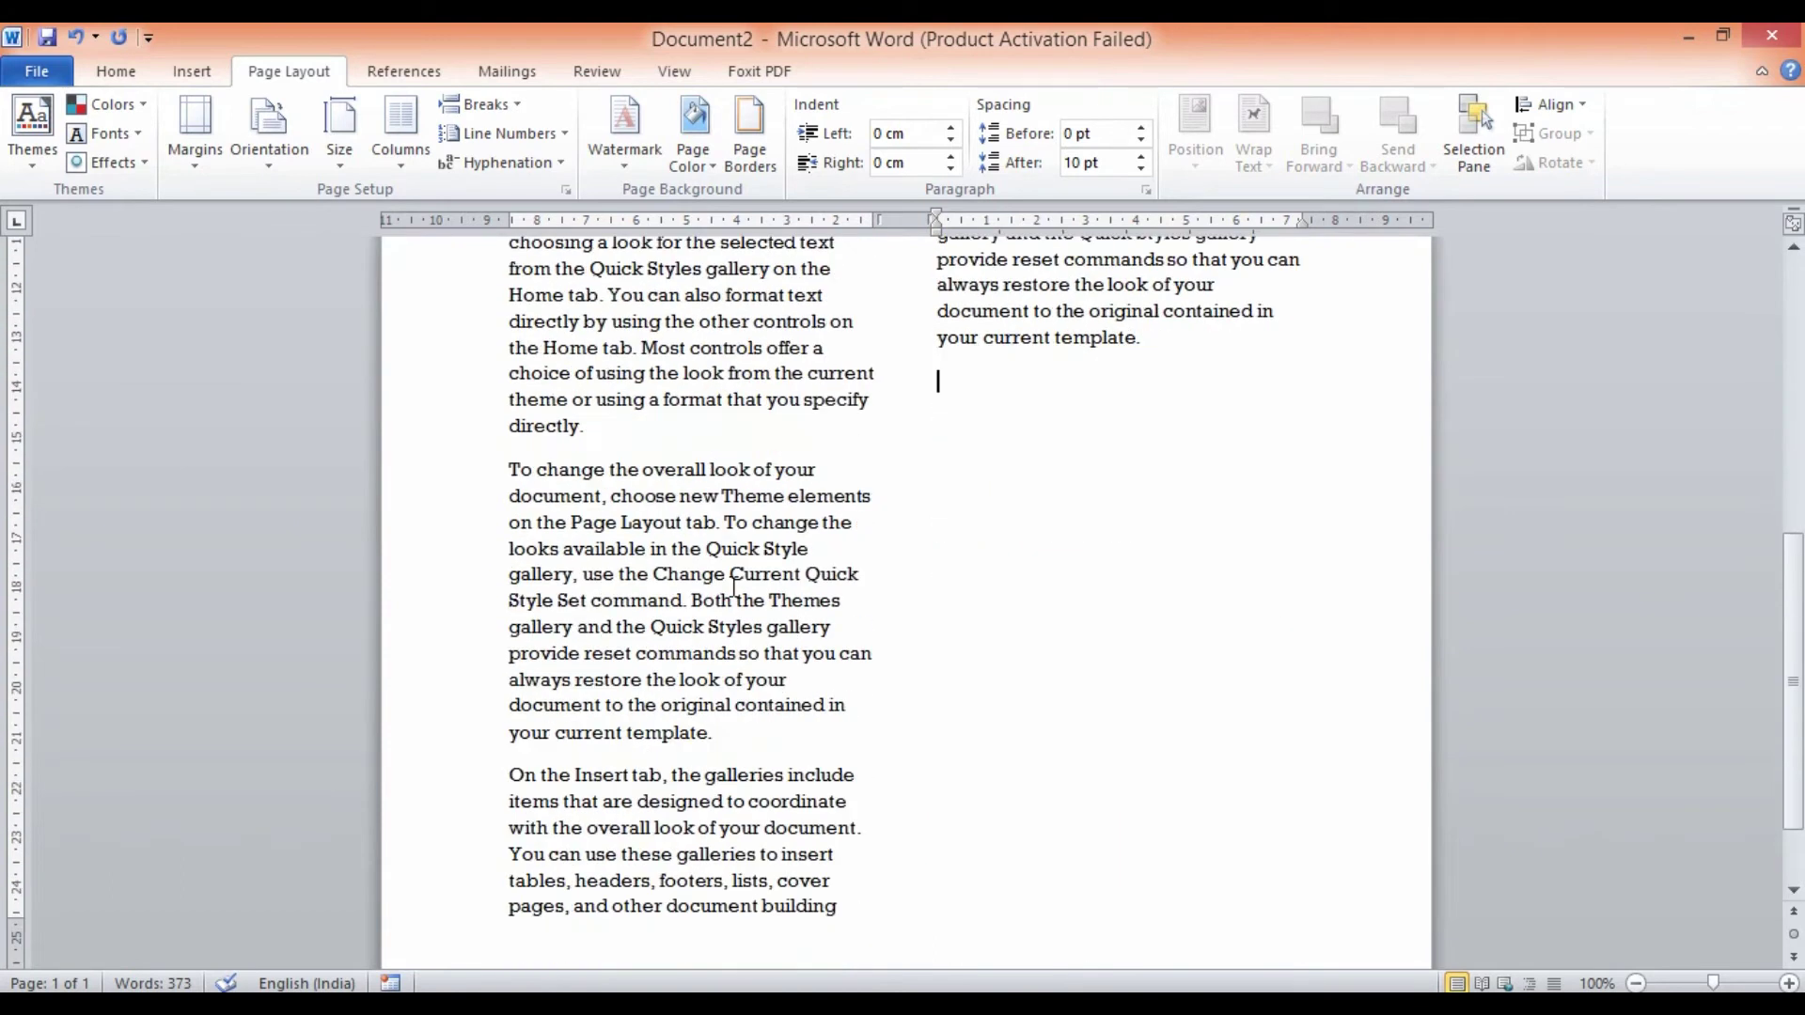
{"action": "scroll", "coordinate": [848, 555], "scroll_direction": "up", "scroll_amount": 10}
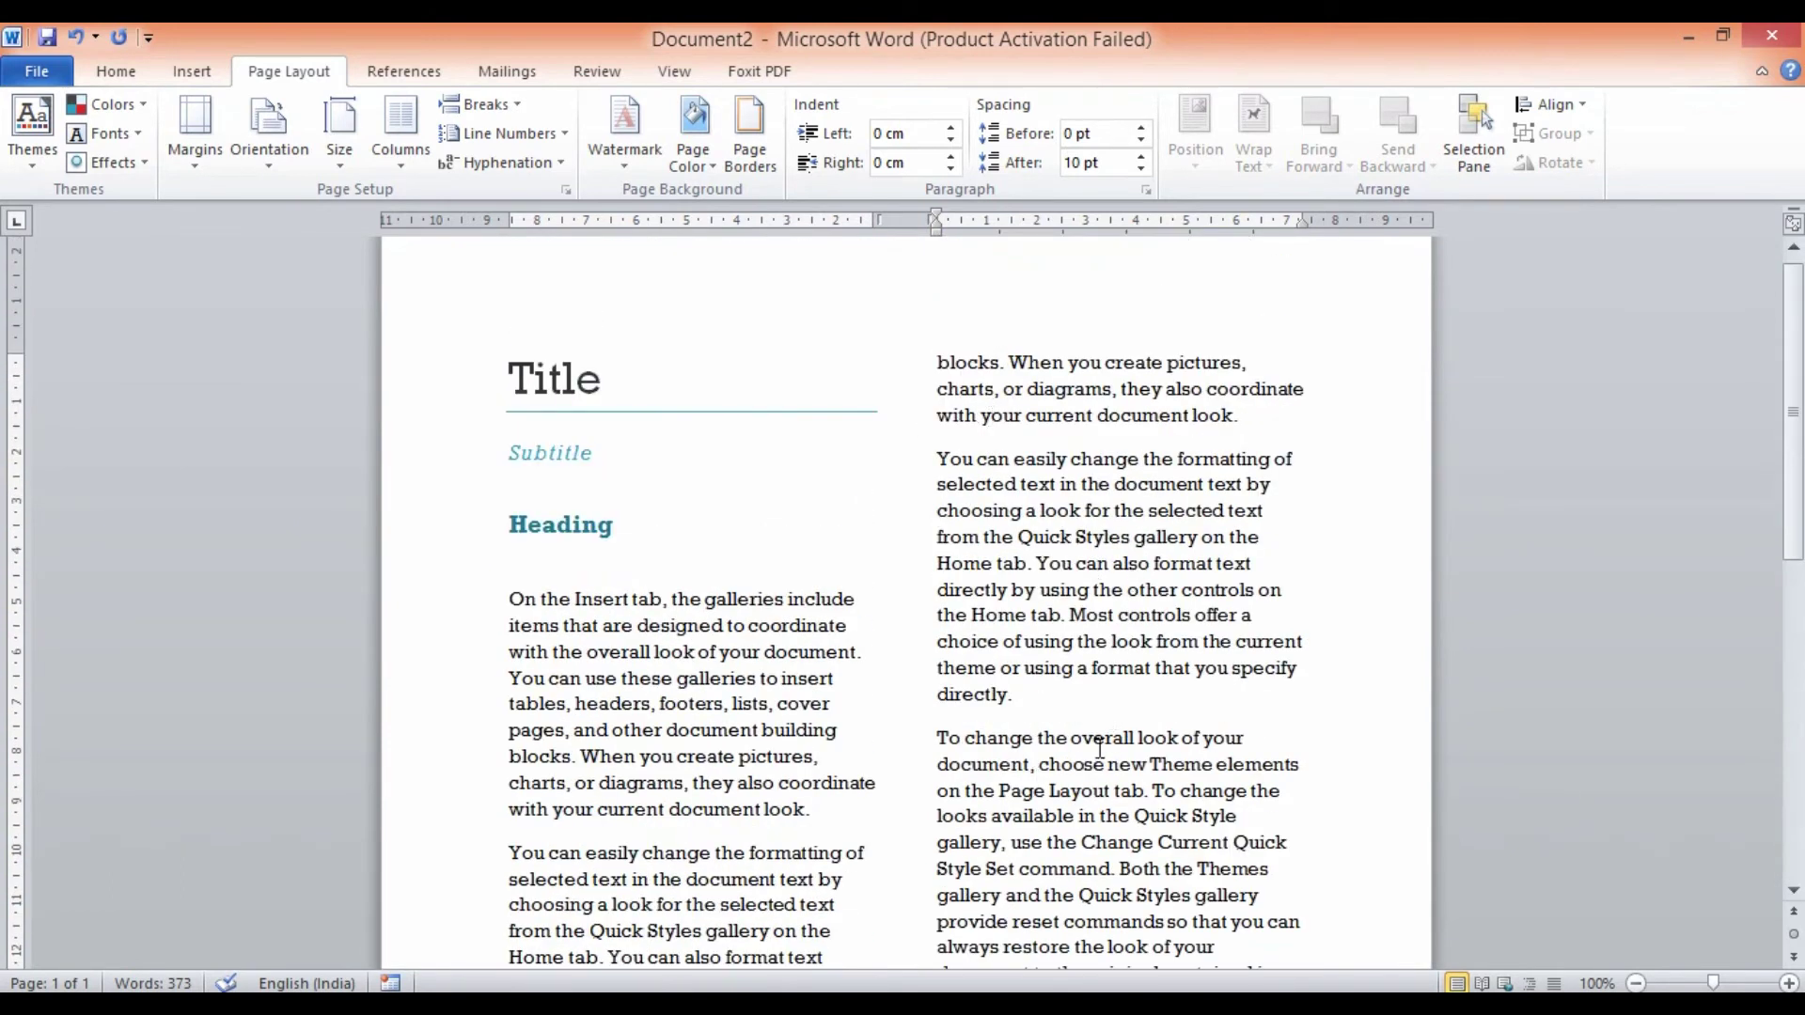
{"action": "left_click", "coordinate": [414, 158]}
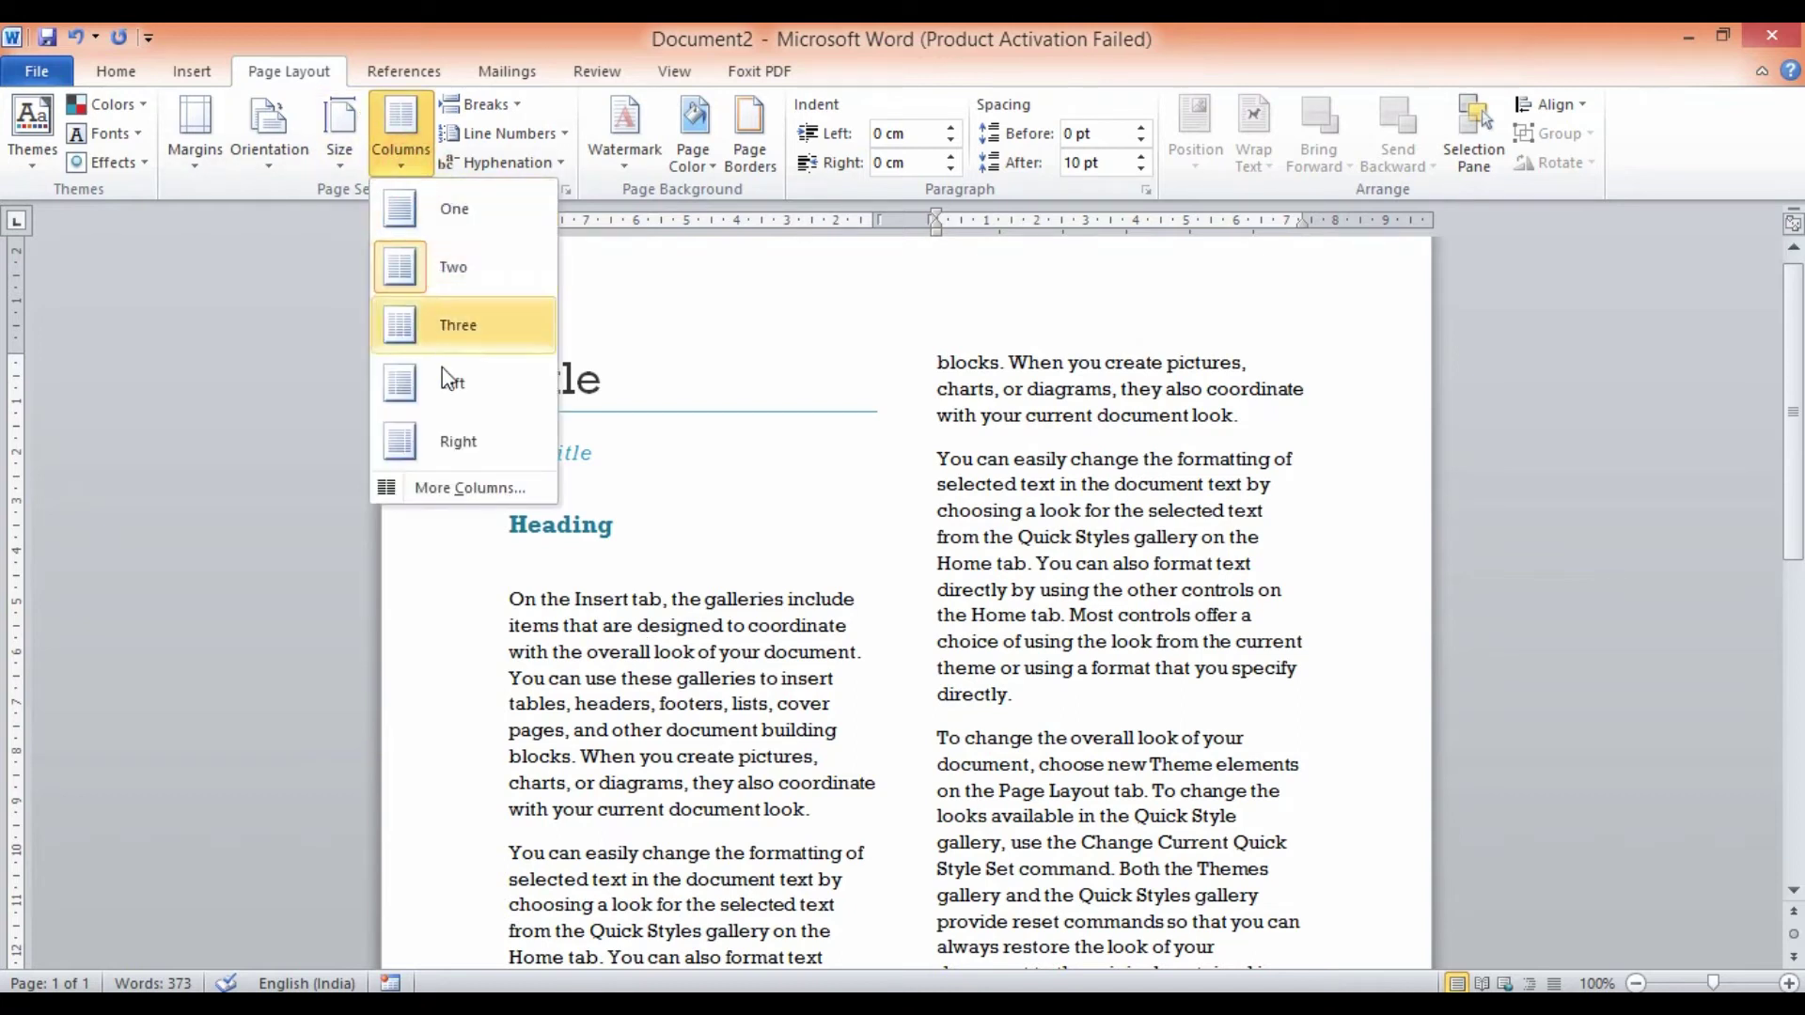
{"action": "left_click", "coordinate": [432, 393]}
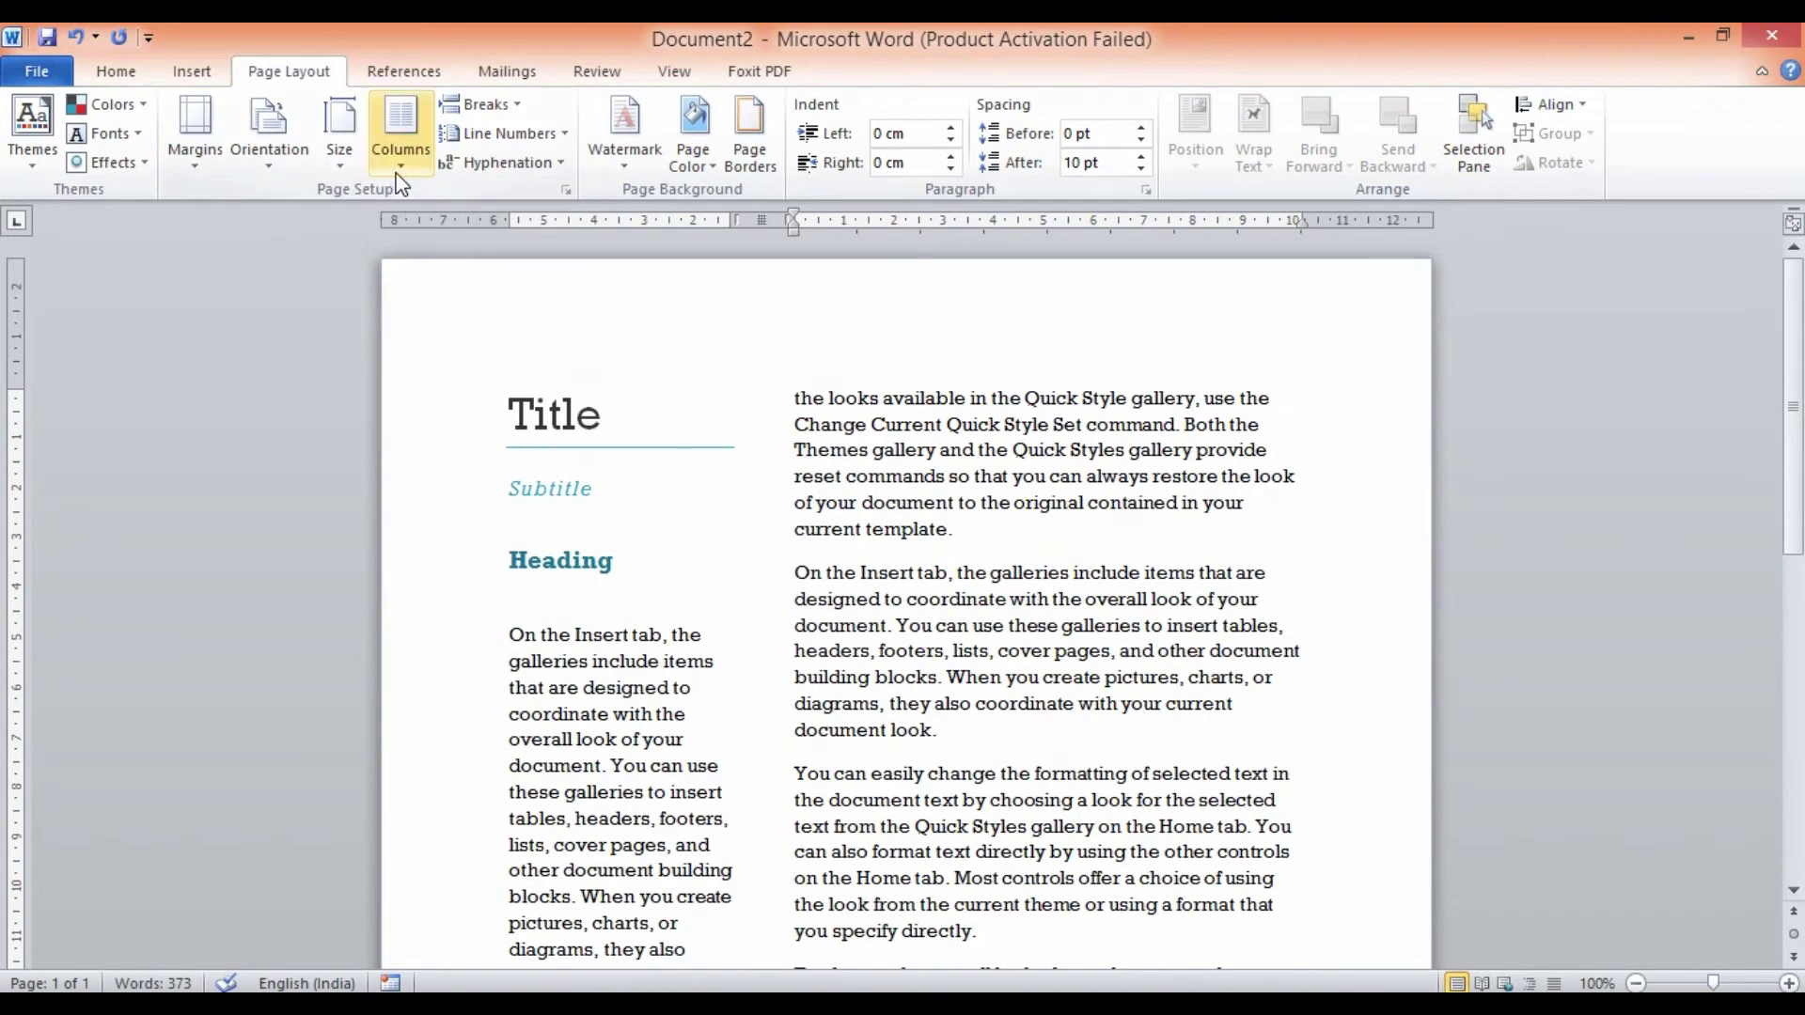
{"action": "left_click", "coordinate": [399, 151]}
{"action": "left_click", "coordinate": [455, 442]}
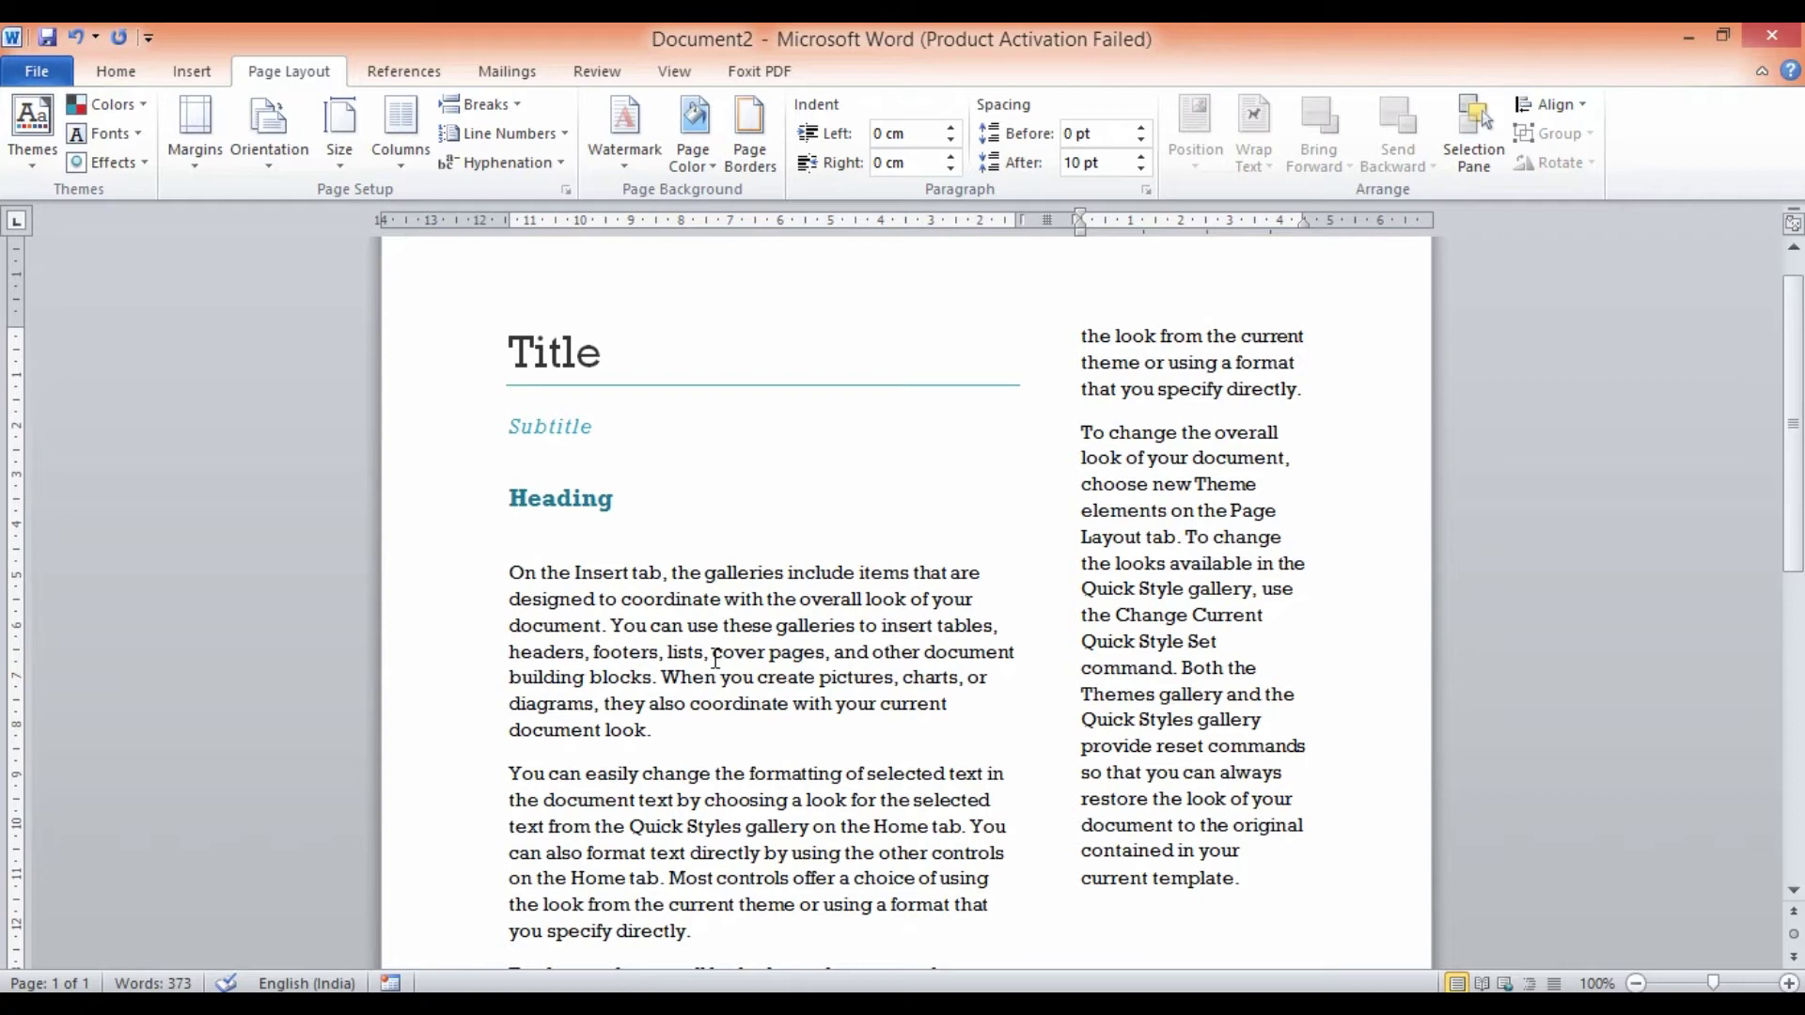
{"action": "left_click", "coordinate": [407, 164]}
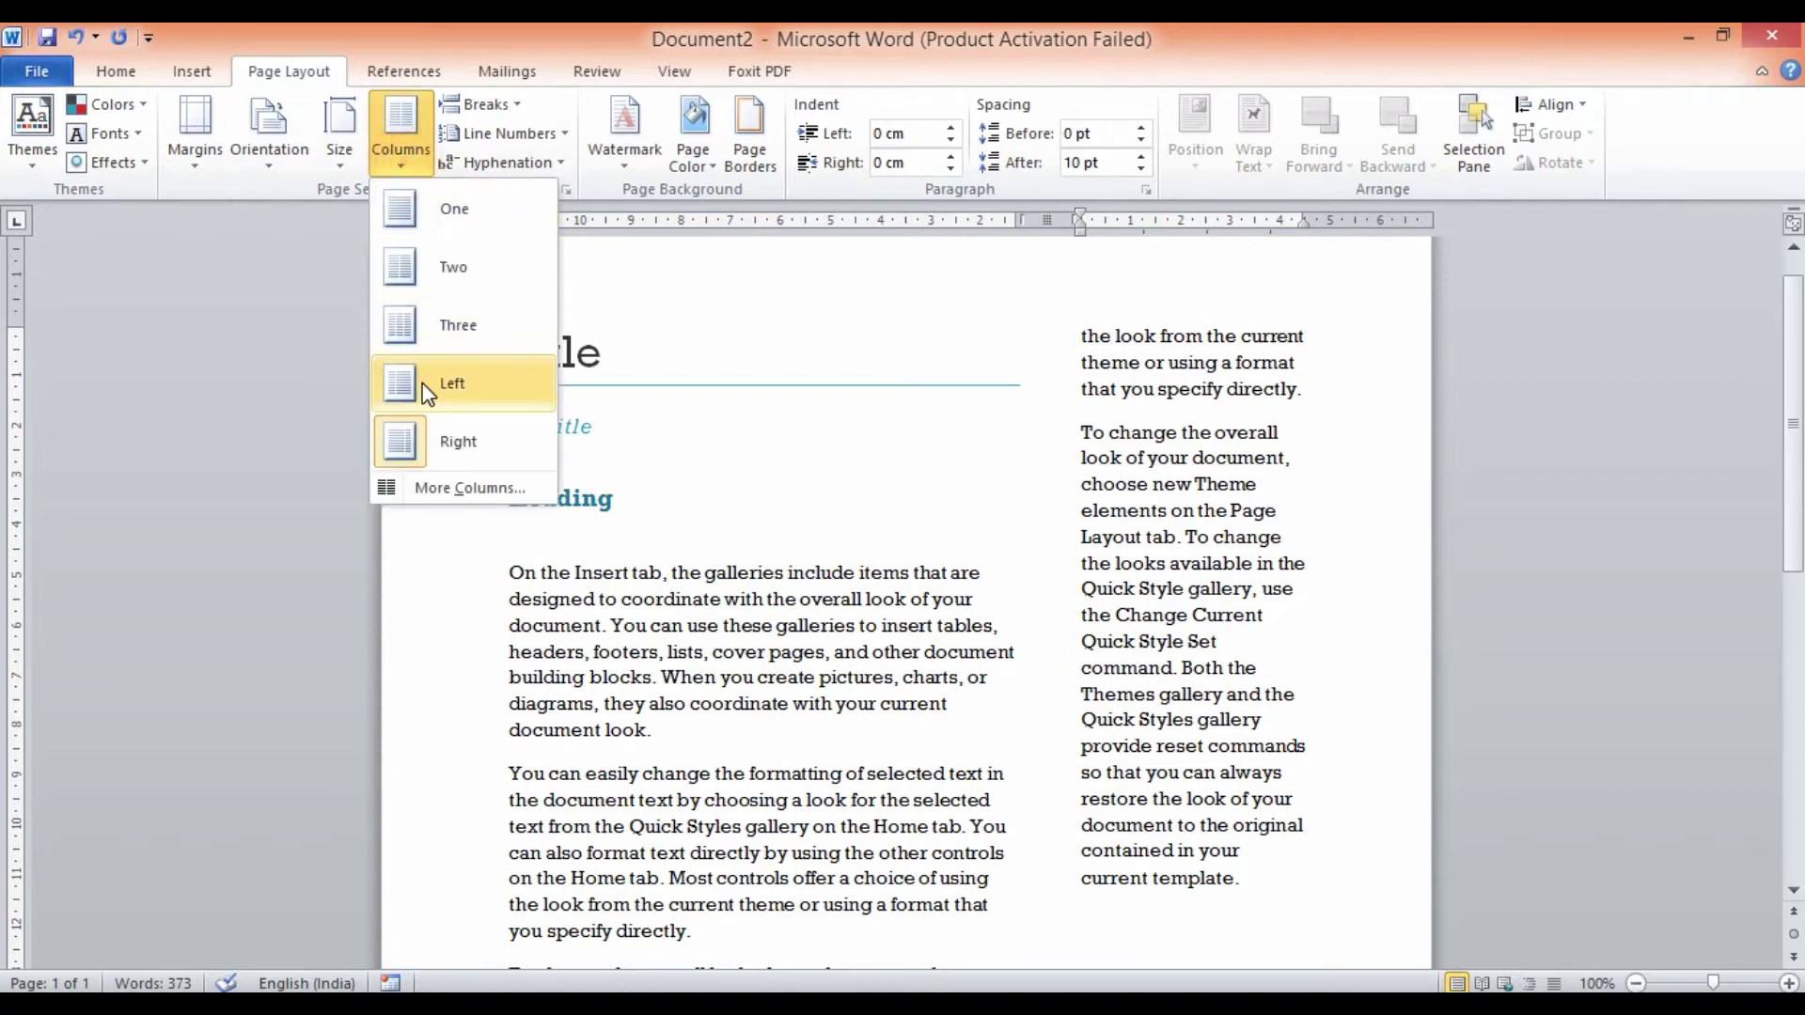
{"action": "left_click", "coordinate": [428, 387]}
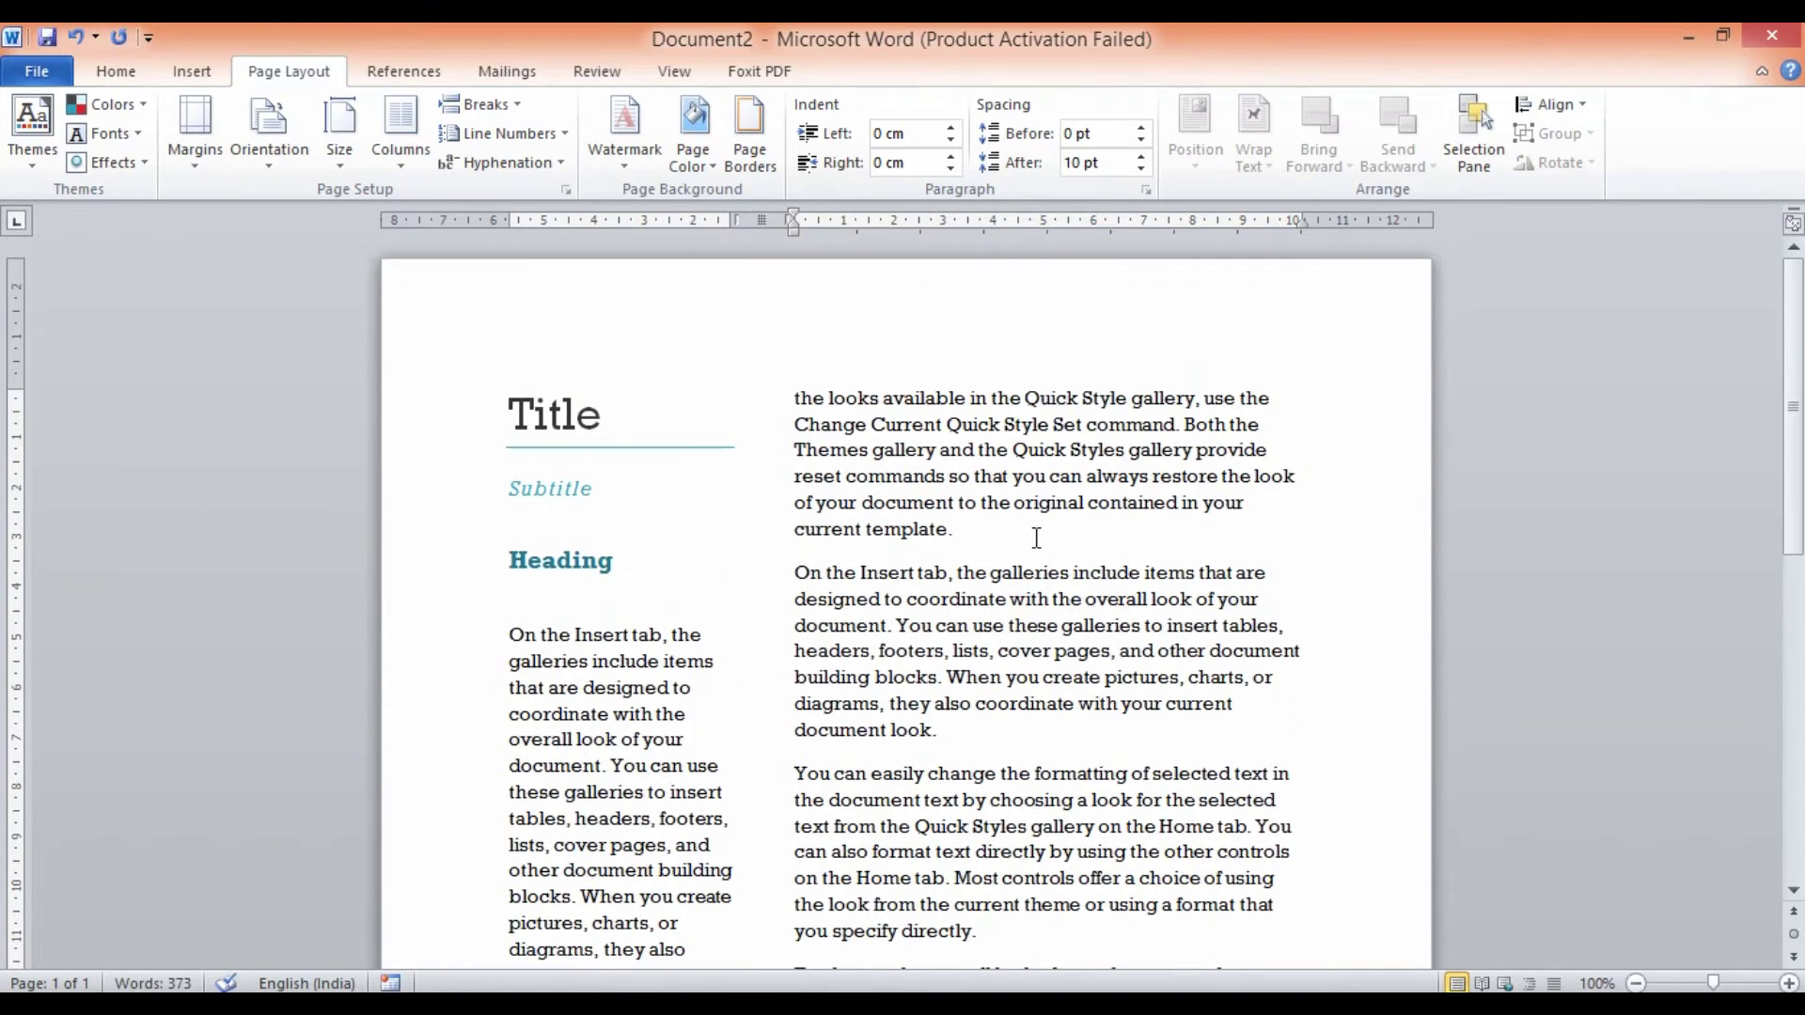
Set the document back to two equal columns and leave the column presets without a further choice.
{"action": "left_click", "coordinate": [408, 172]}
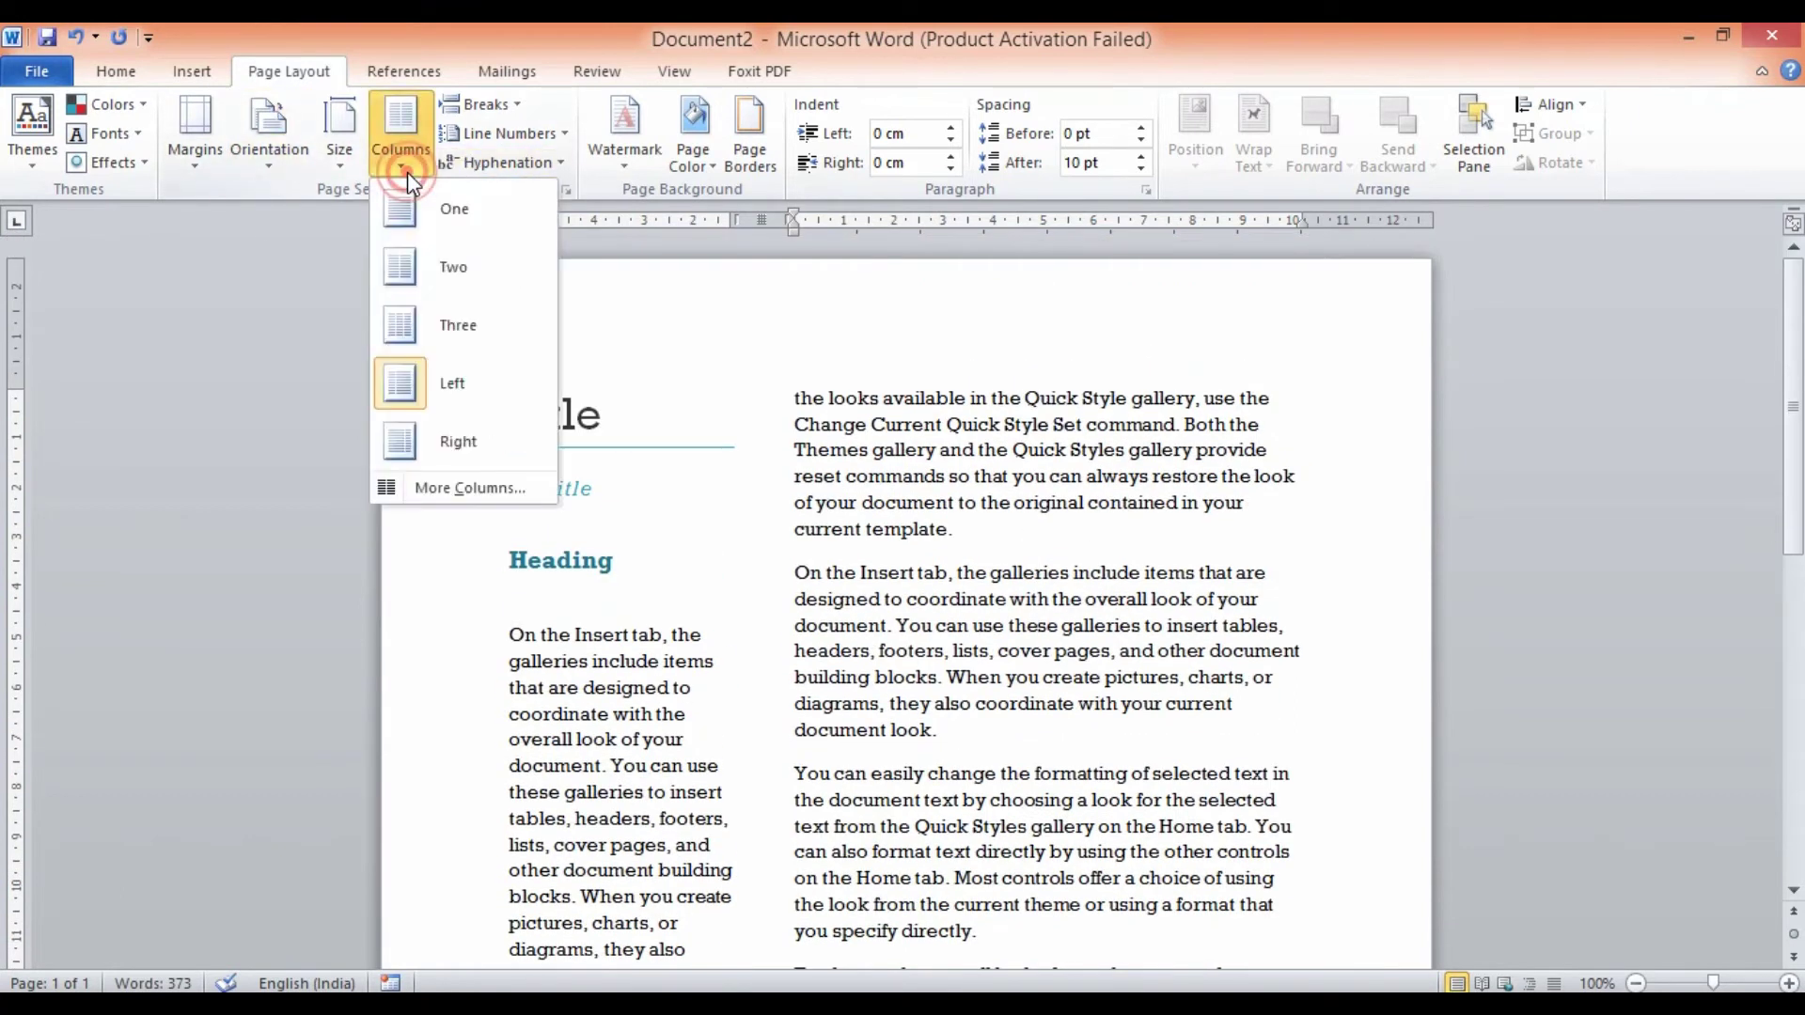
{"action": "left_click", "coordinate": [434, 267]}
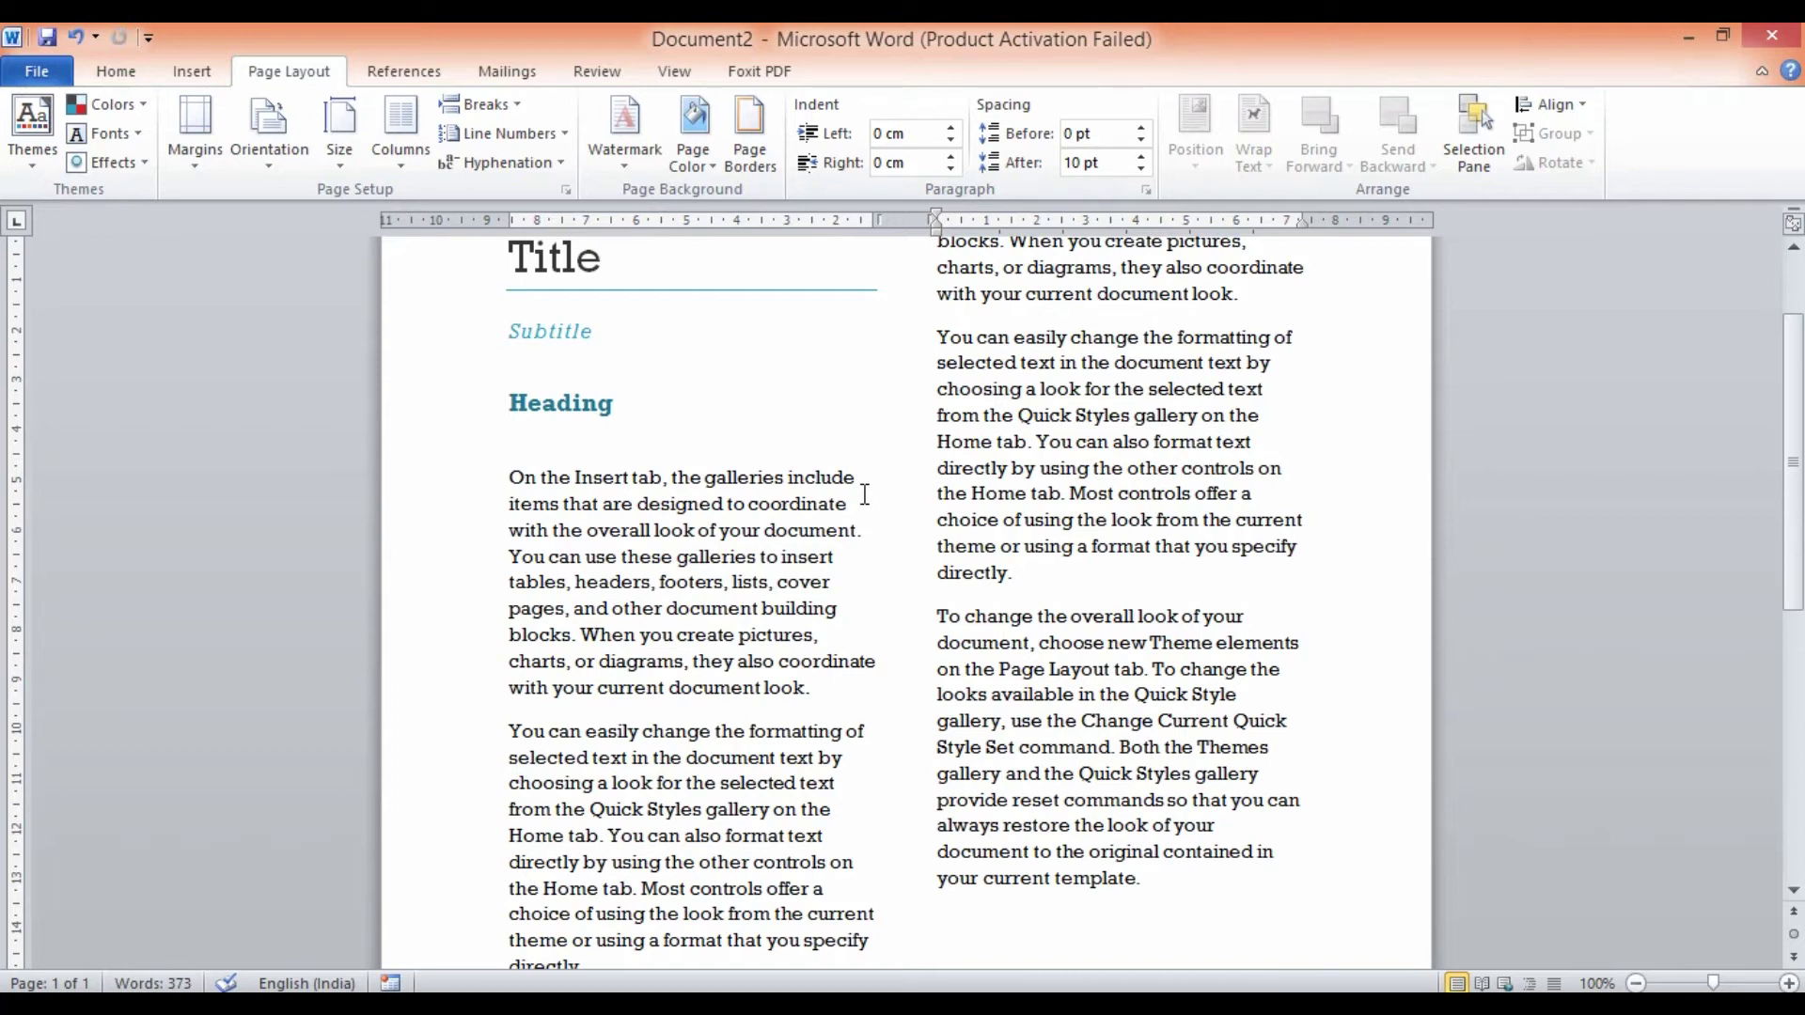
{"action": "left_click", "coordinate": [395, 161]}
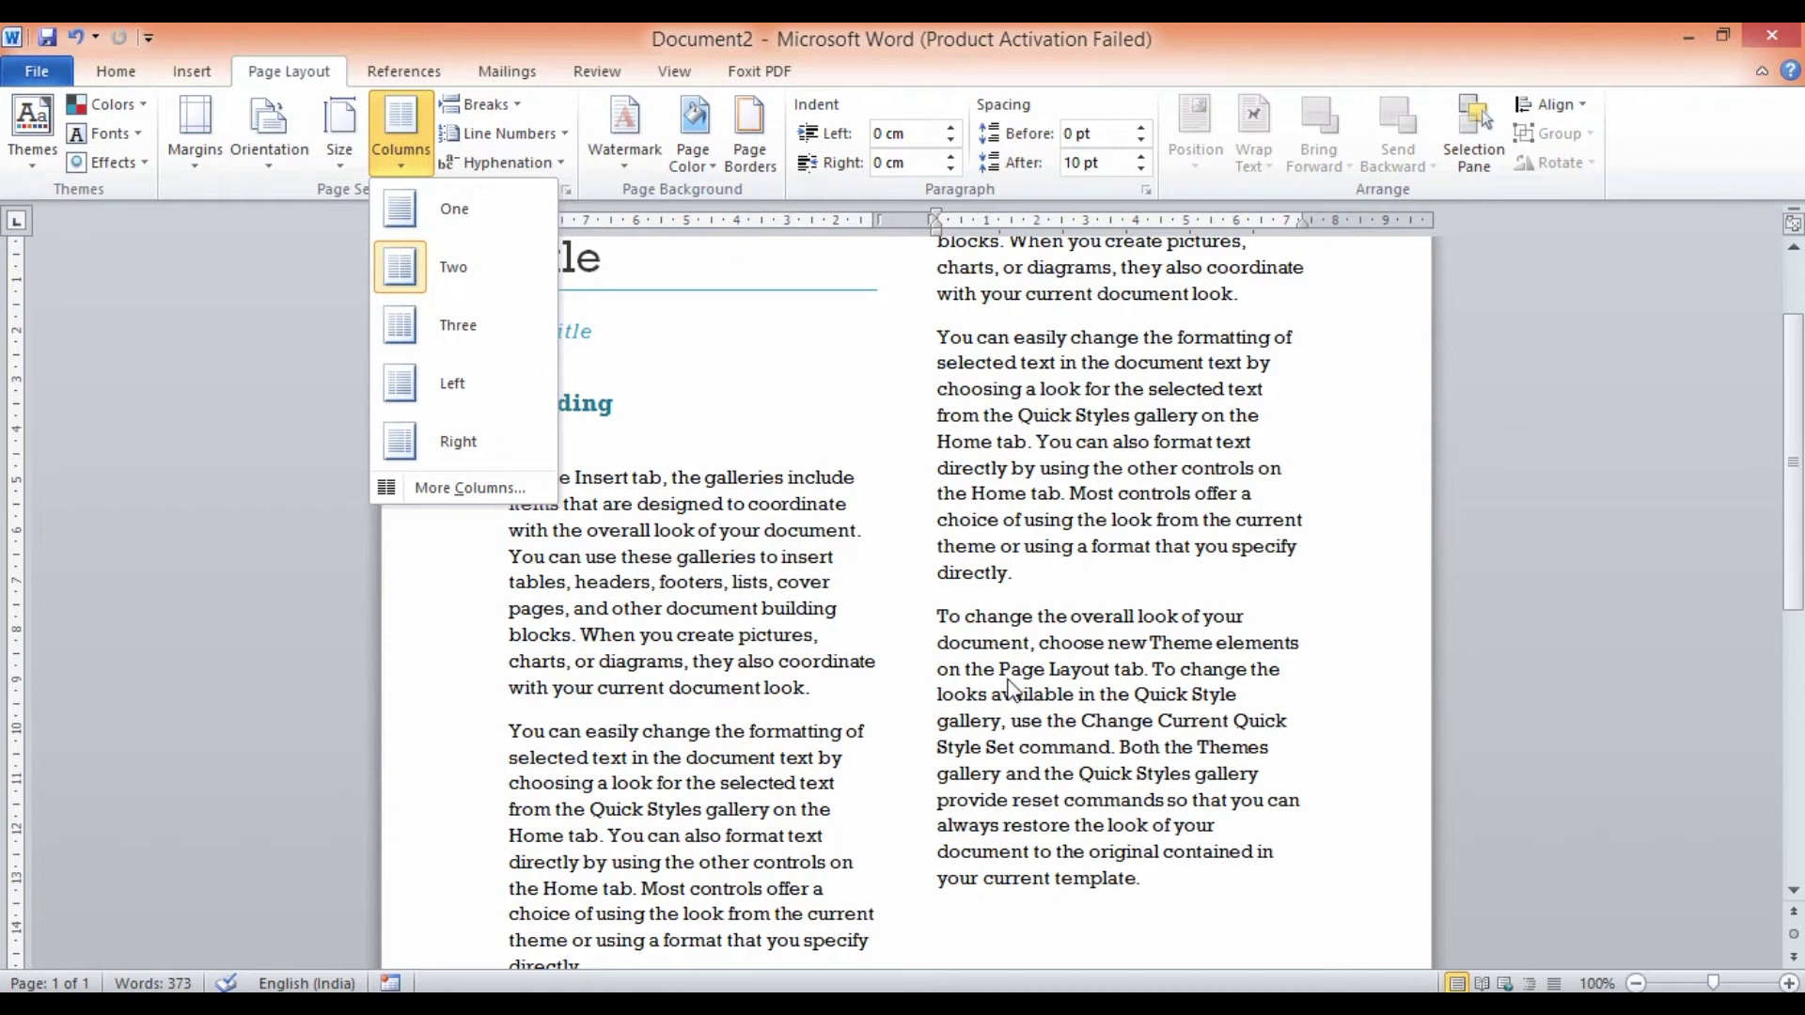
{"action": "left_click", "coordinate": [852, 512]}
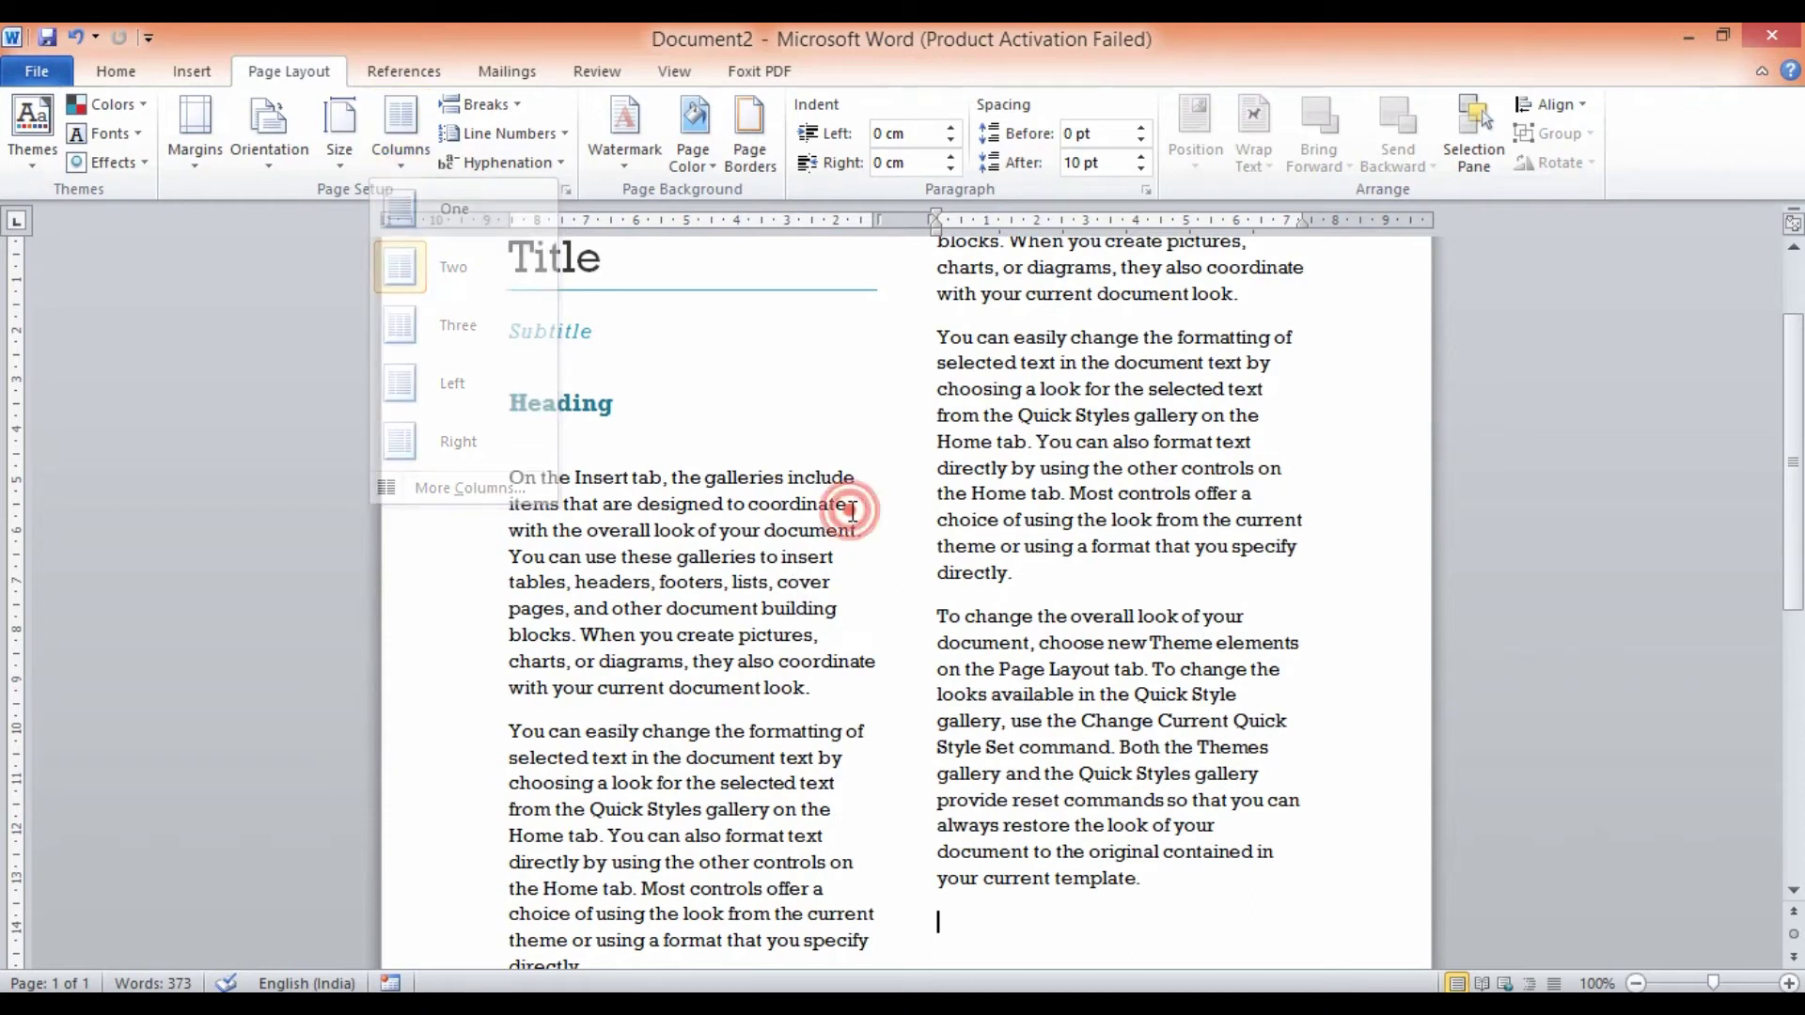
Lay out the document in one column and place the cursor in the body text.
{"action": "left_click", "coordinate": [399, 131]}
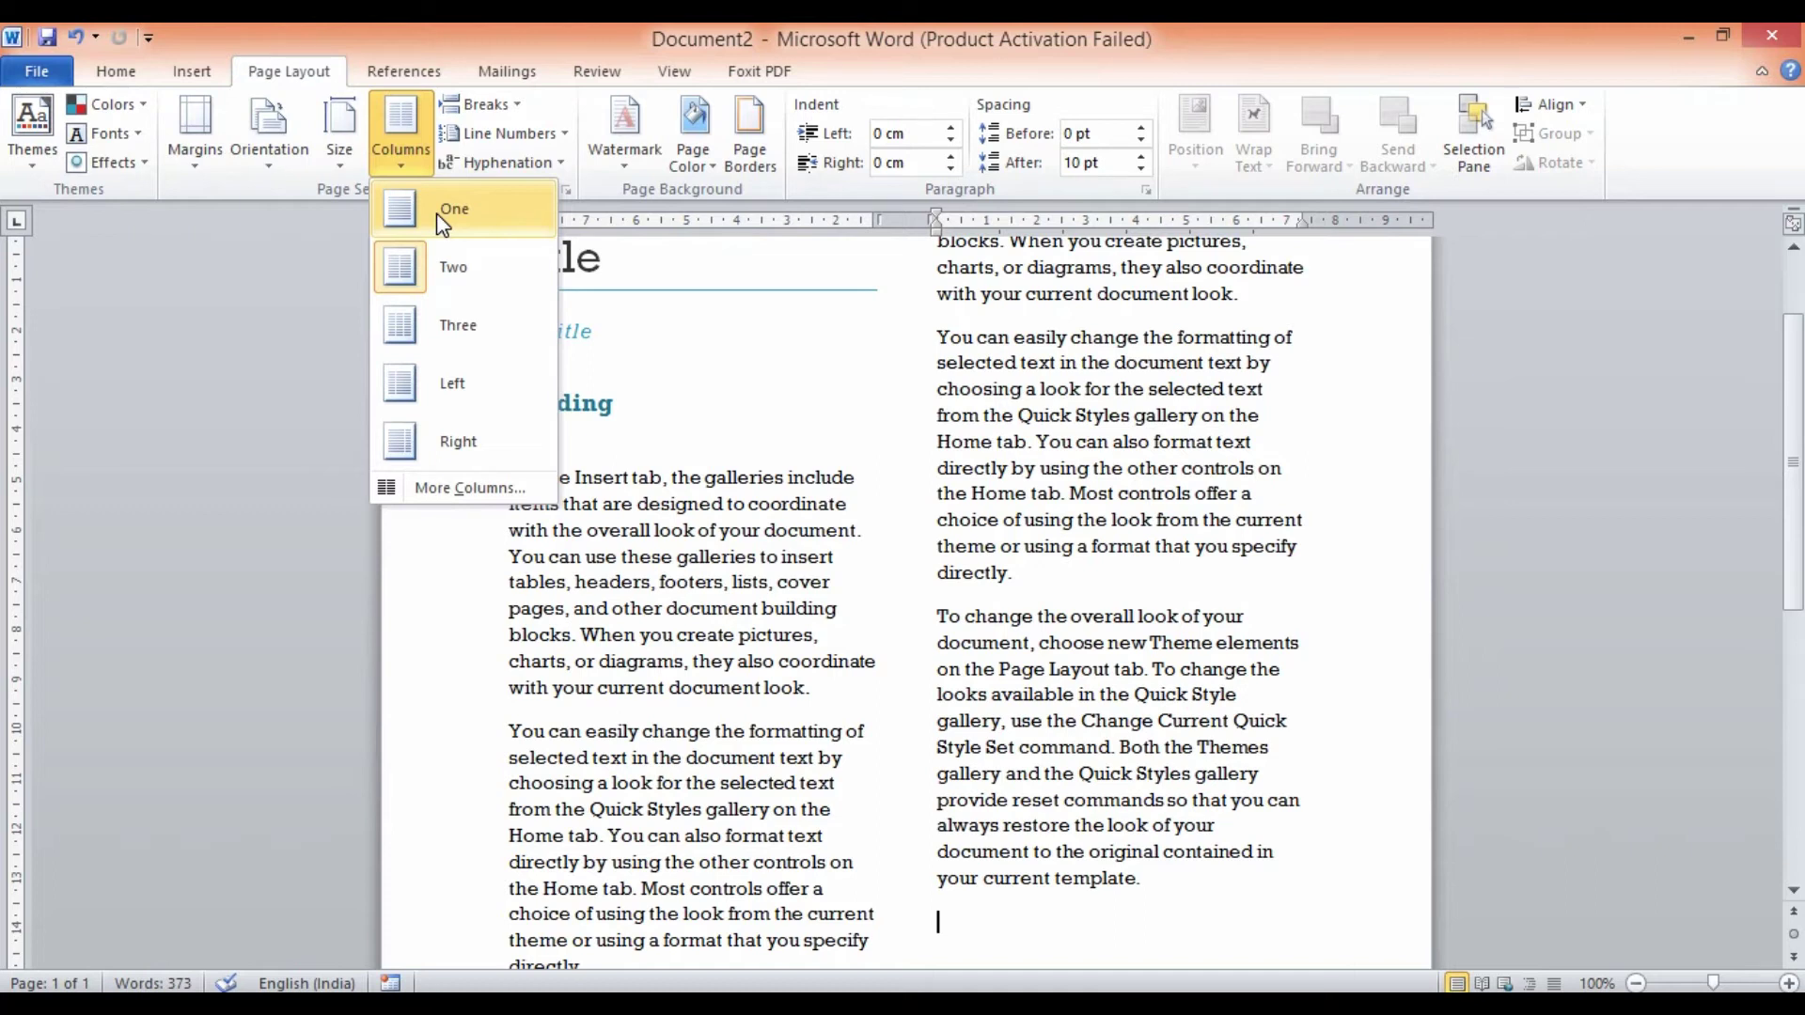
{"action": "left_click", "coordinate": [437, 212]}
{"action": "left_click", "coordinate": [666, 580]}
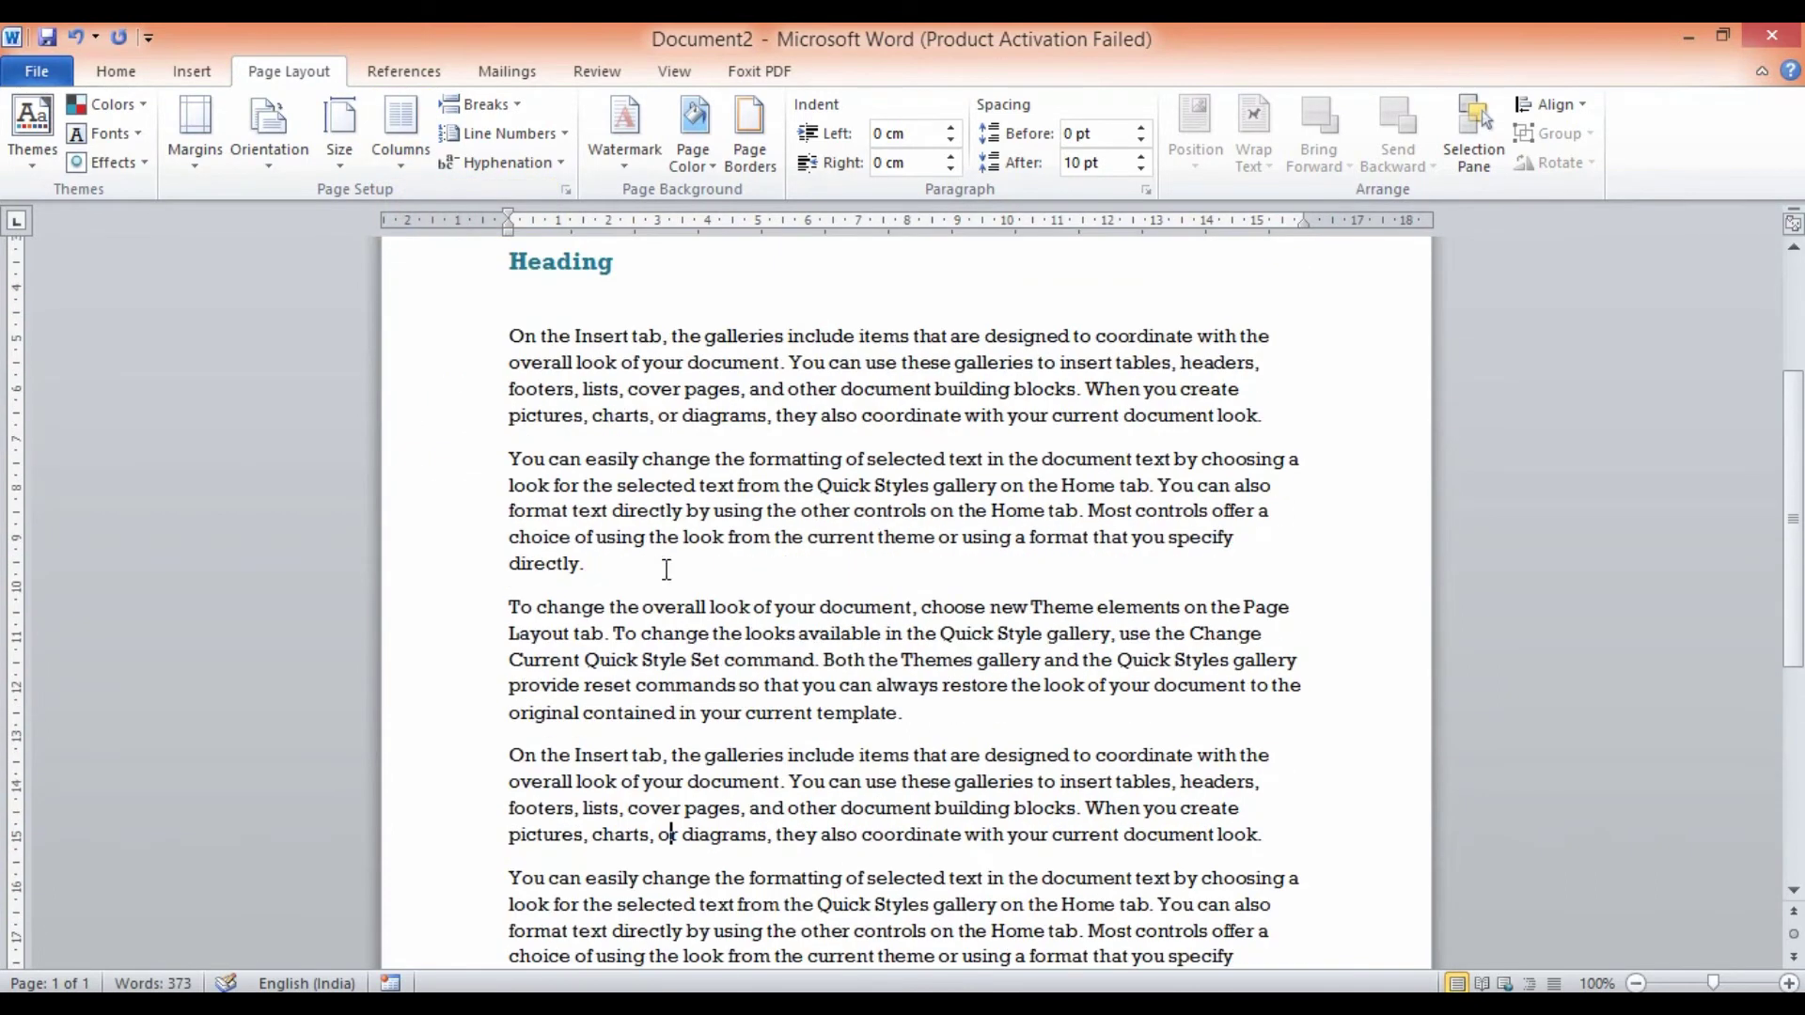
{"action": "scroll", "coordinate": [666, 570], "scroll_direction": "up", "scroll_amount": 4}
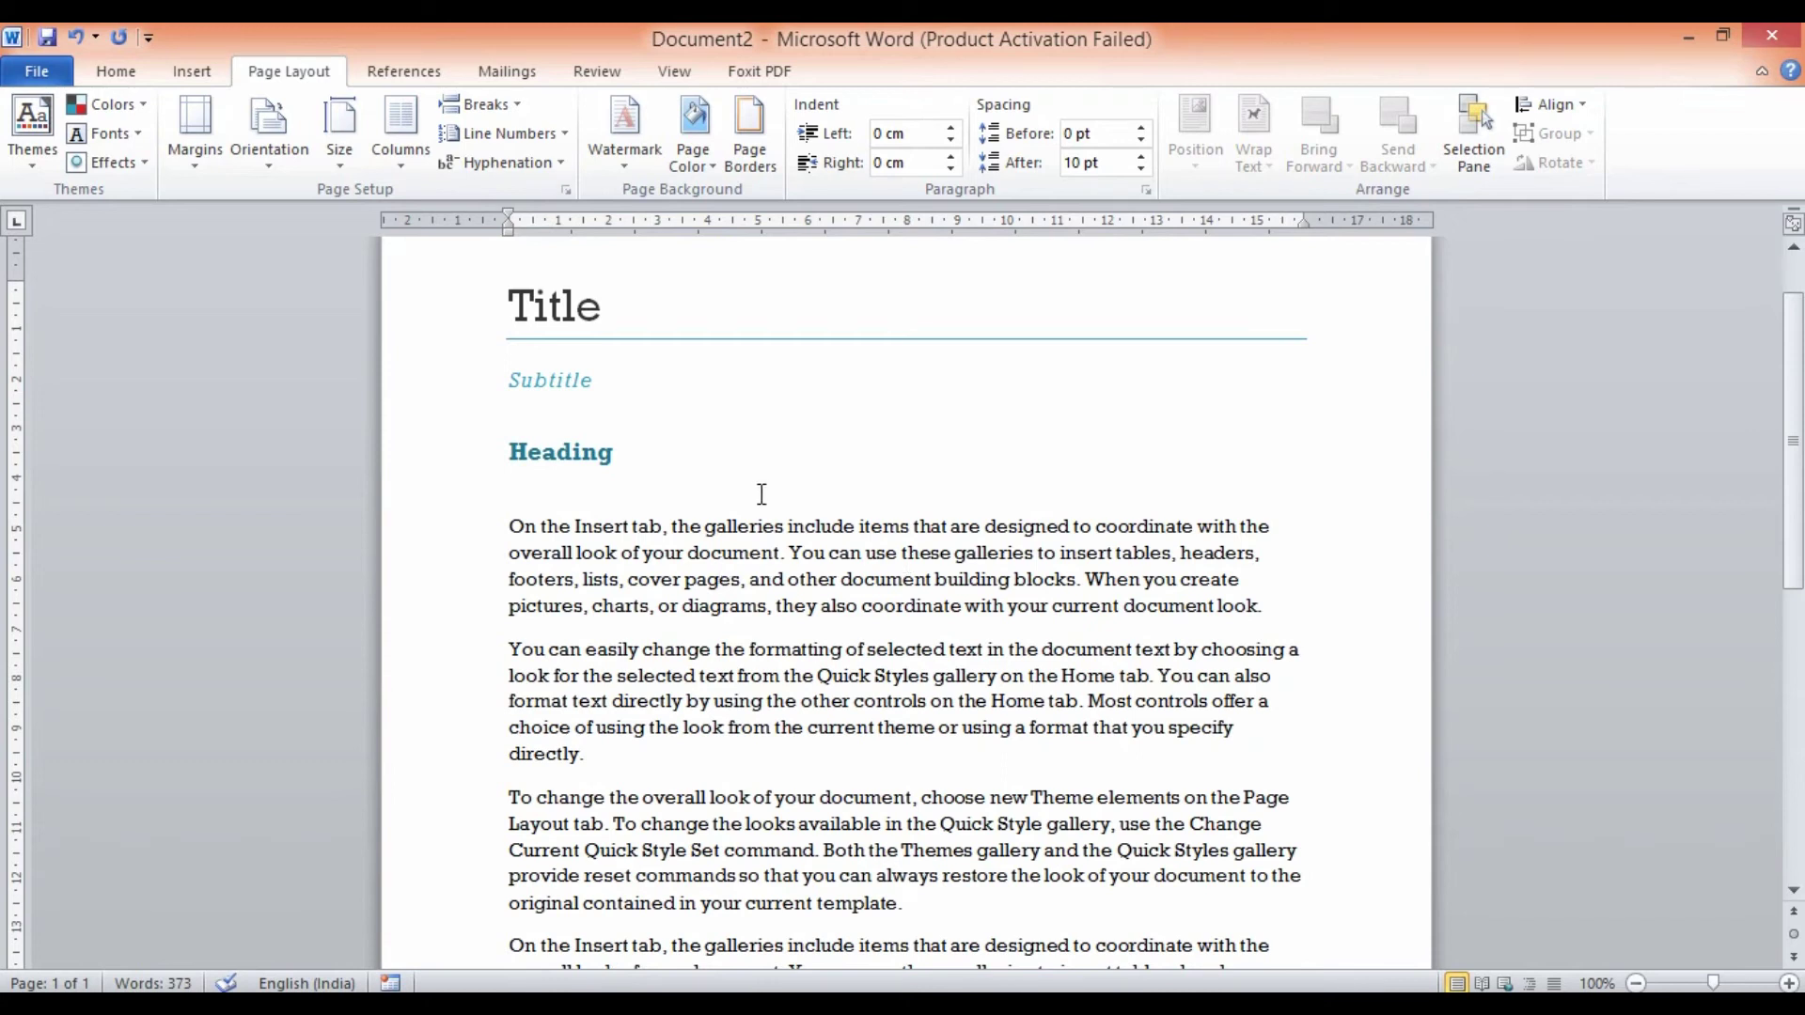
Insert a page break before the third body paragraph, which starts with "To change the overall look".
{"action": "left_click", "coordinate": [515, 105]}
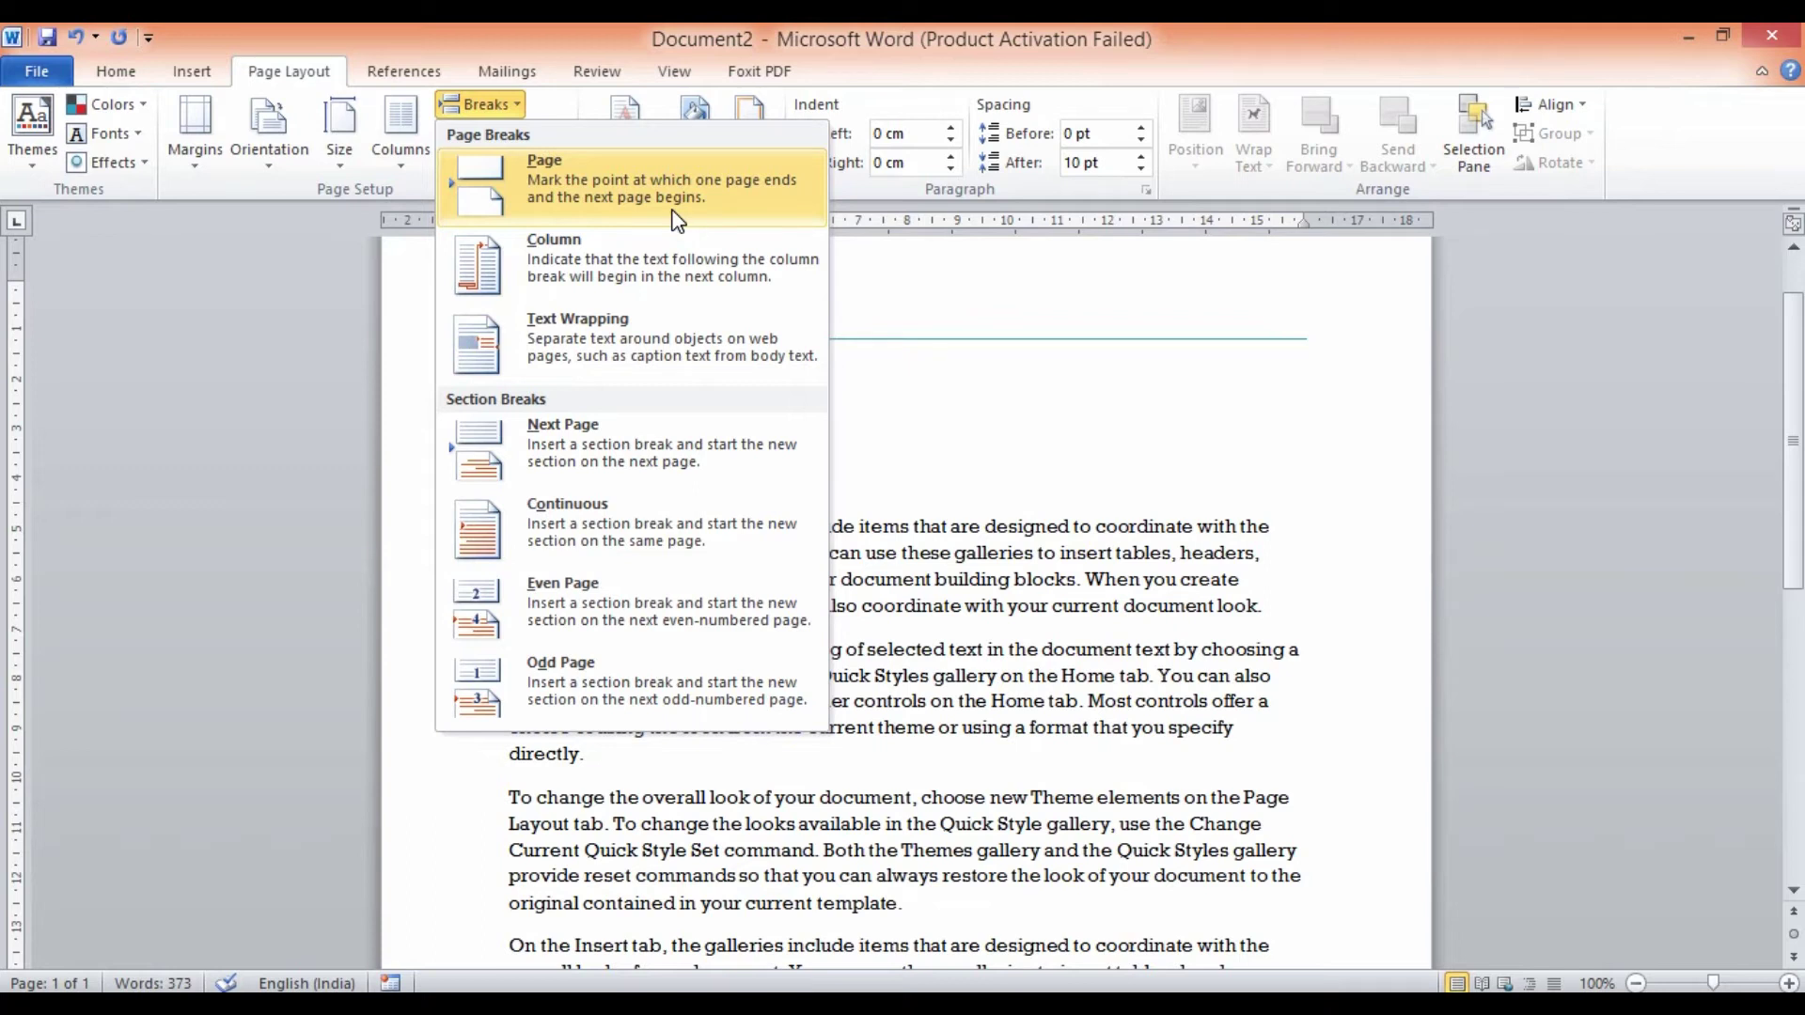
{"action": "left_click", "coordinate": [833, 738]}
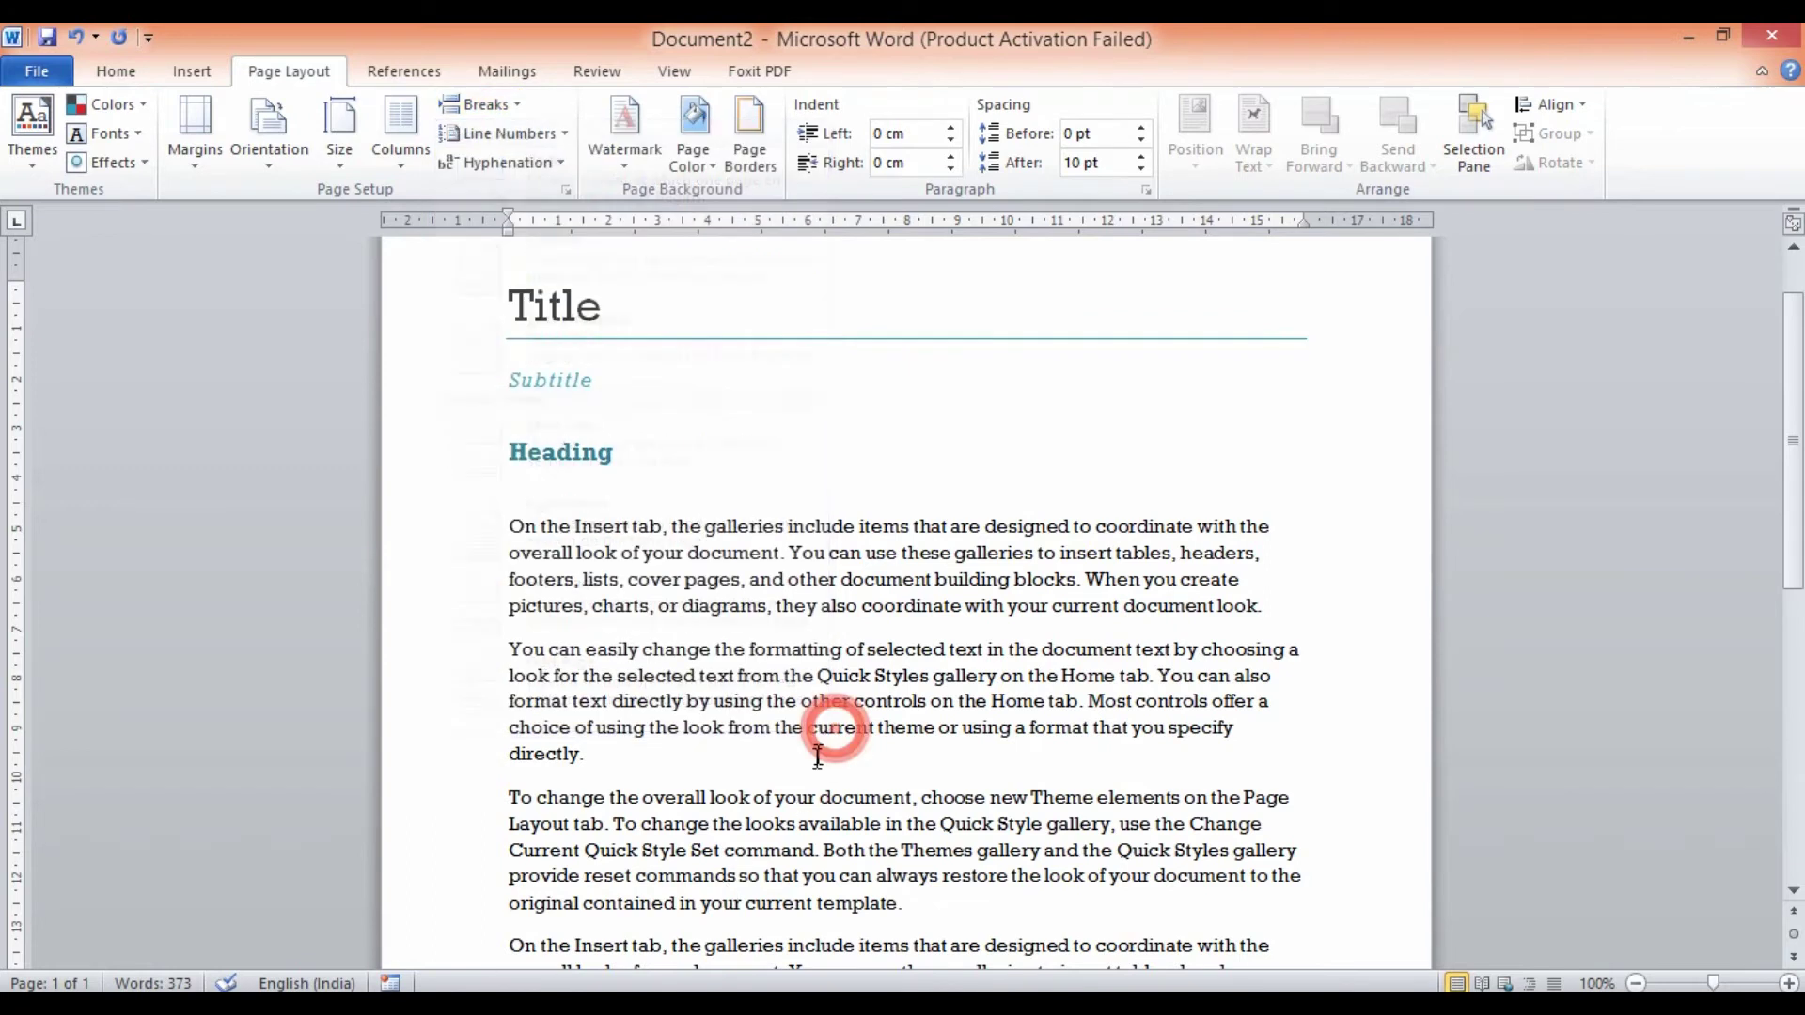
{"action": "scroll", "coordinate": [804, 752], "scroll_direction": "down", "scroll_amount": 3}
{"action": "left_click", "coordinate": [504, 543]}
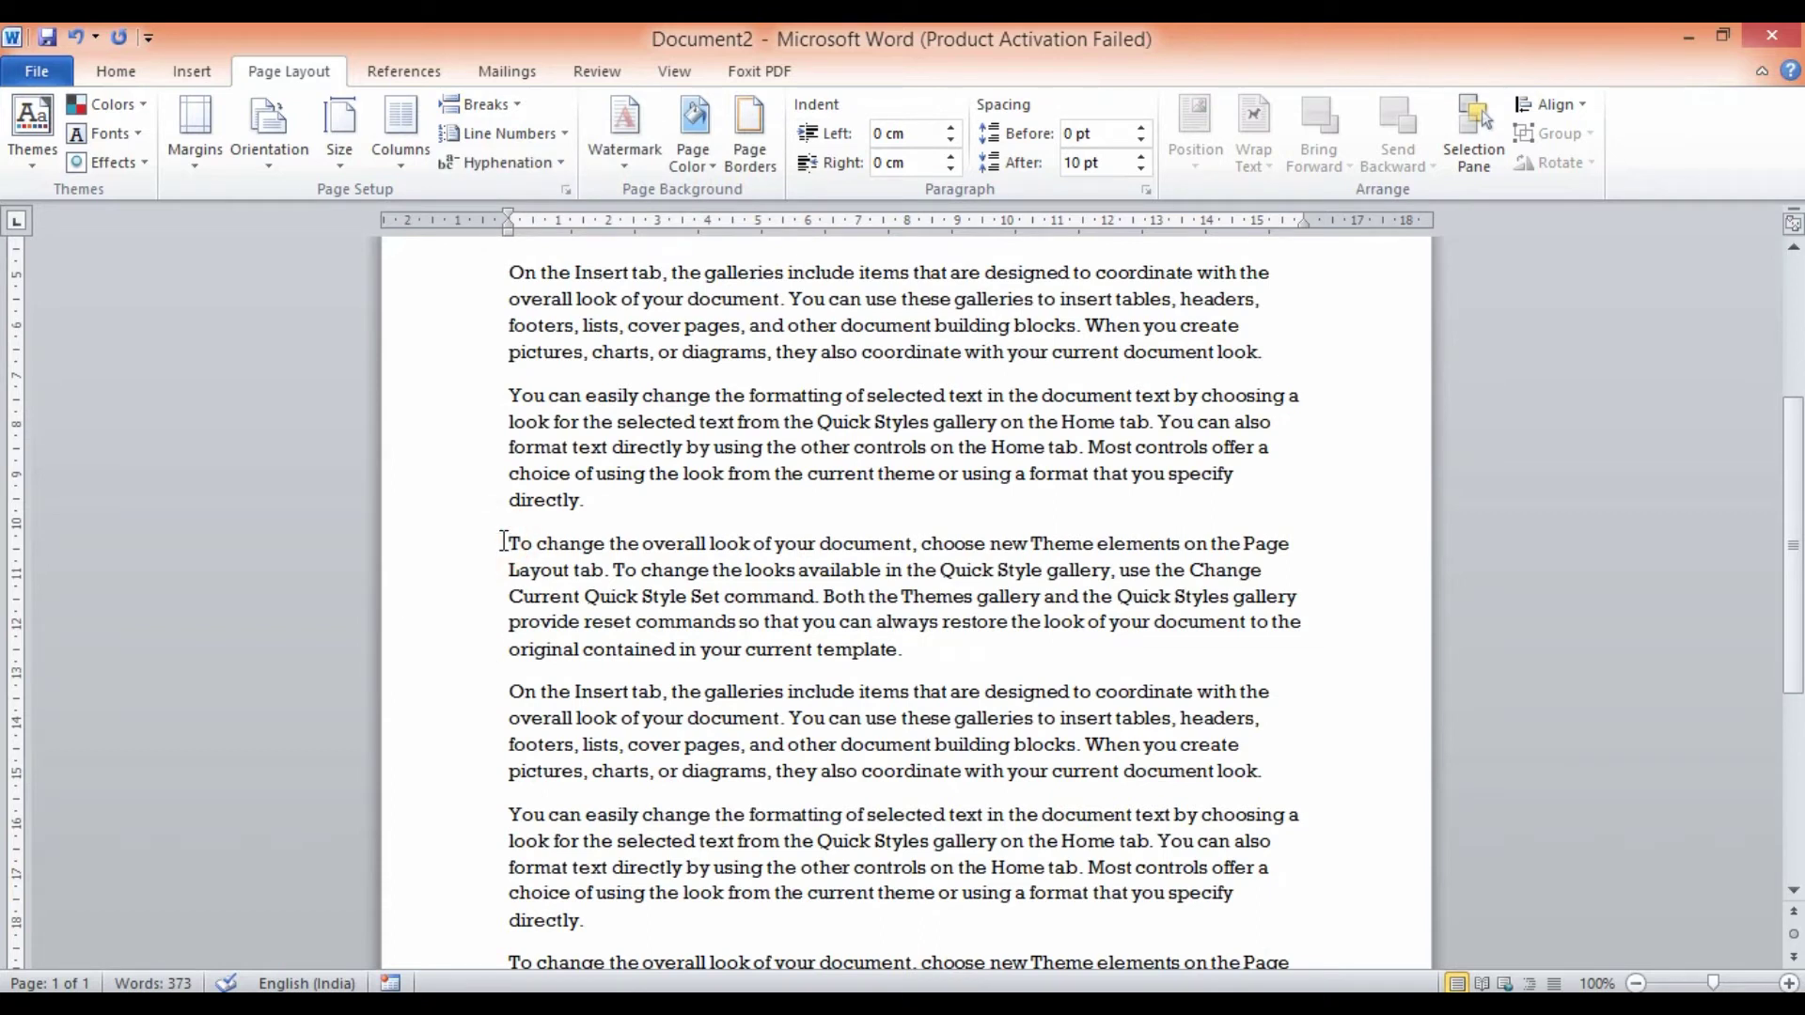
{"action": "scroll", "coordinate": [545, 524], "scroll_direction": "down", "scroll_amount": 2}
{"action": "left_click", "coordinate": [509, 417]}
{"action": "left_click_drag", "start_coordinate": [516, 420], "coordinate": [900, 523]}
{"action": "left_click", "coordinate": [923, 517]}
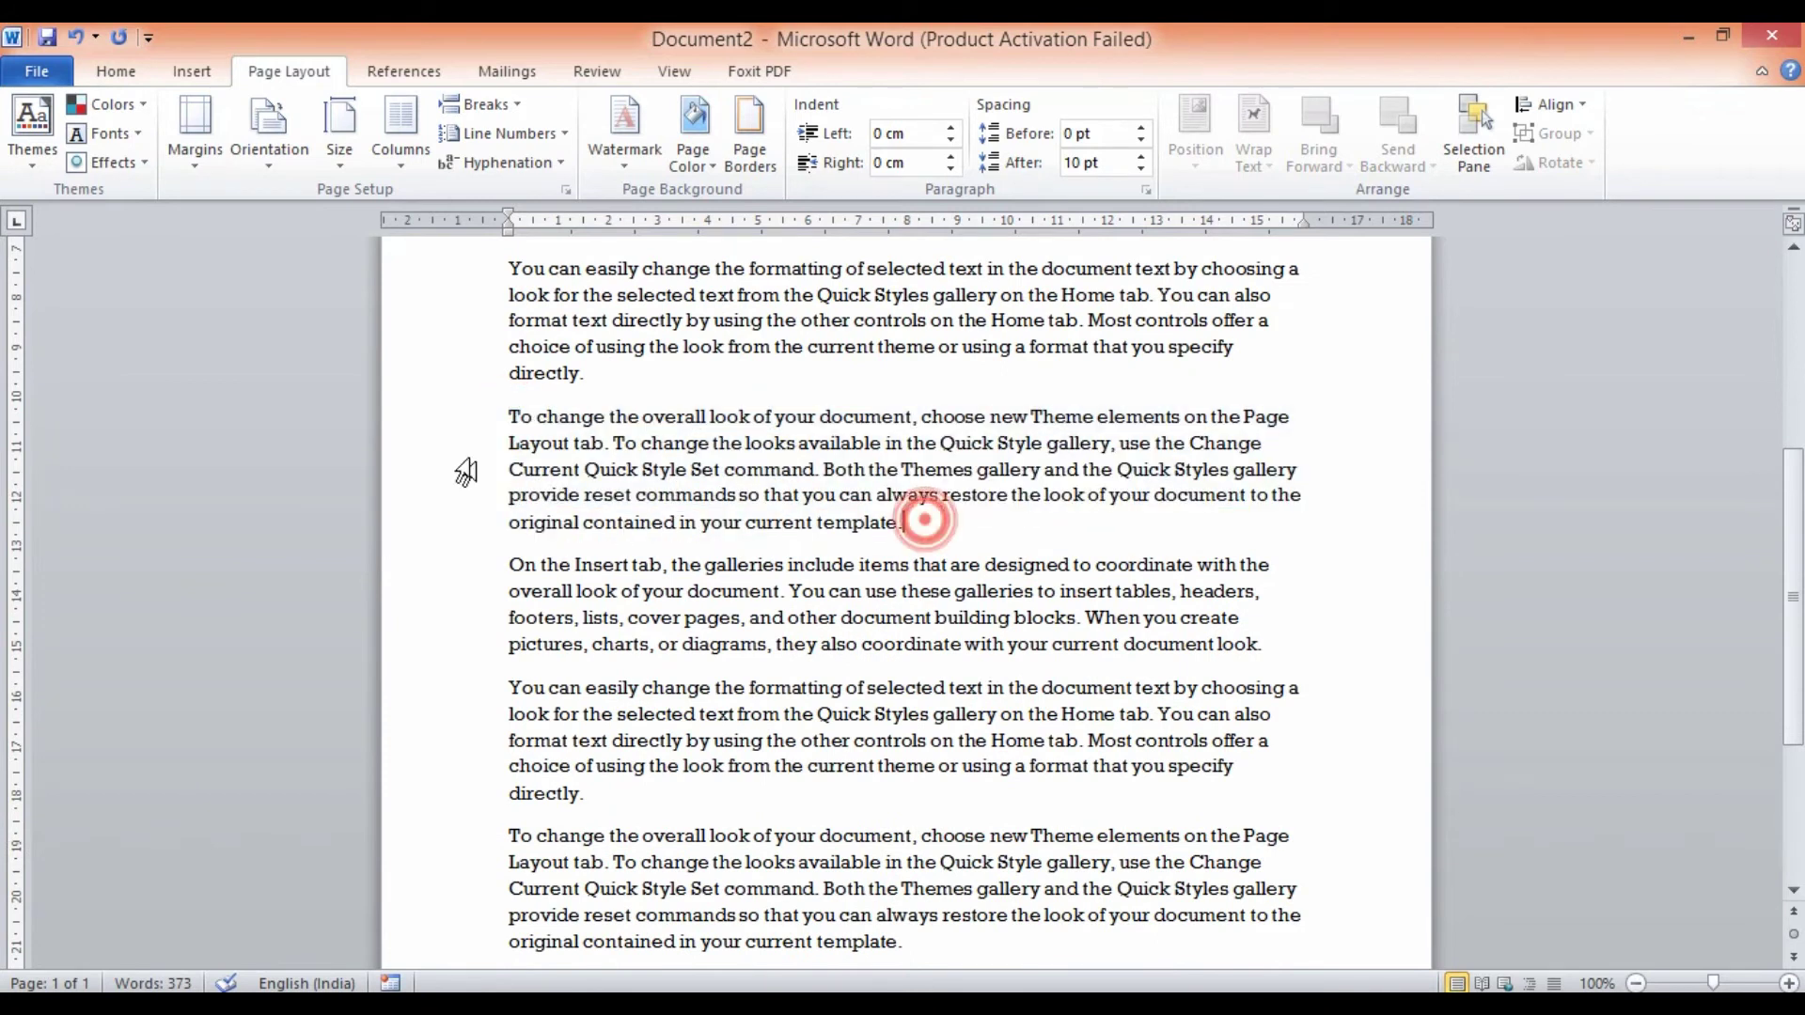
{"action": "left_click", "coordinate": [513, 419]}
{"action": "left_click", "coordinate": [517, 107]}
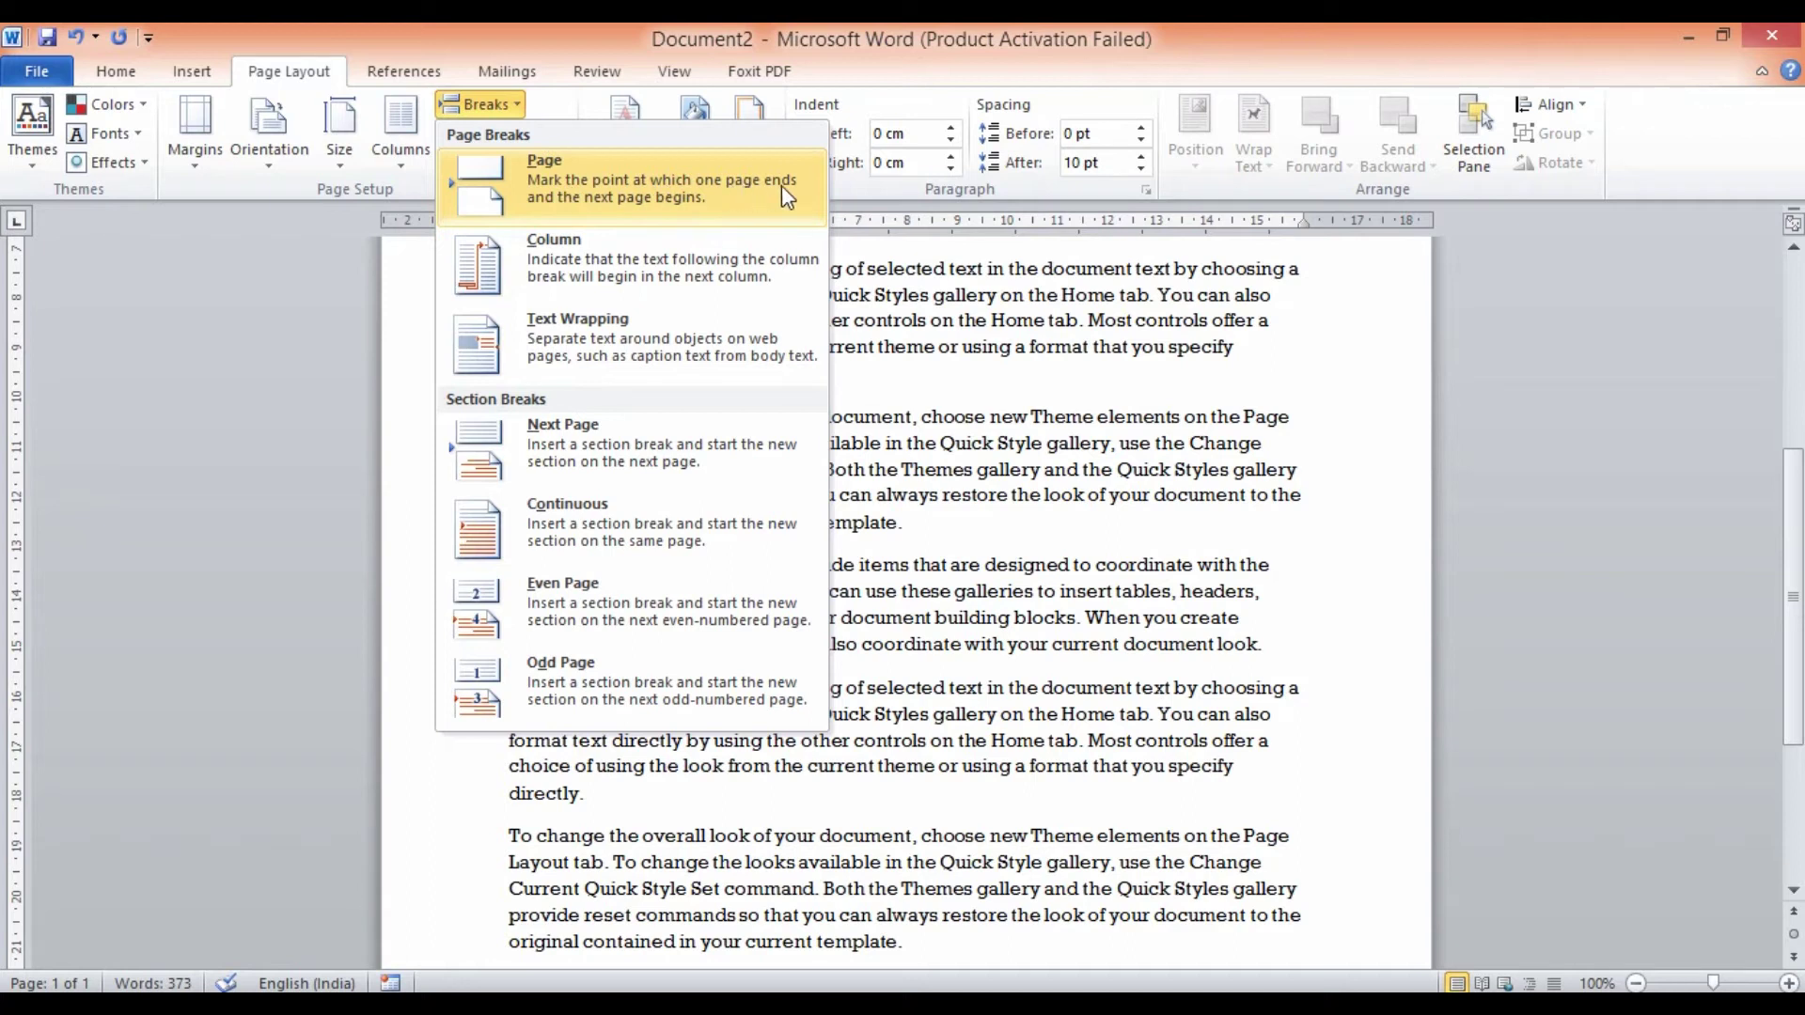
{"action": "left_click", "coordinate": [687, 191]}
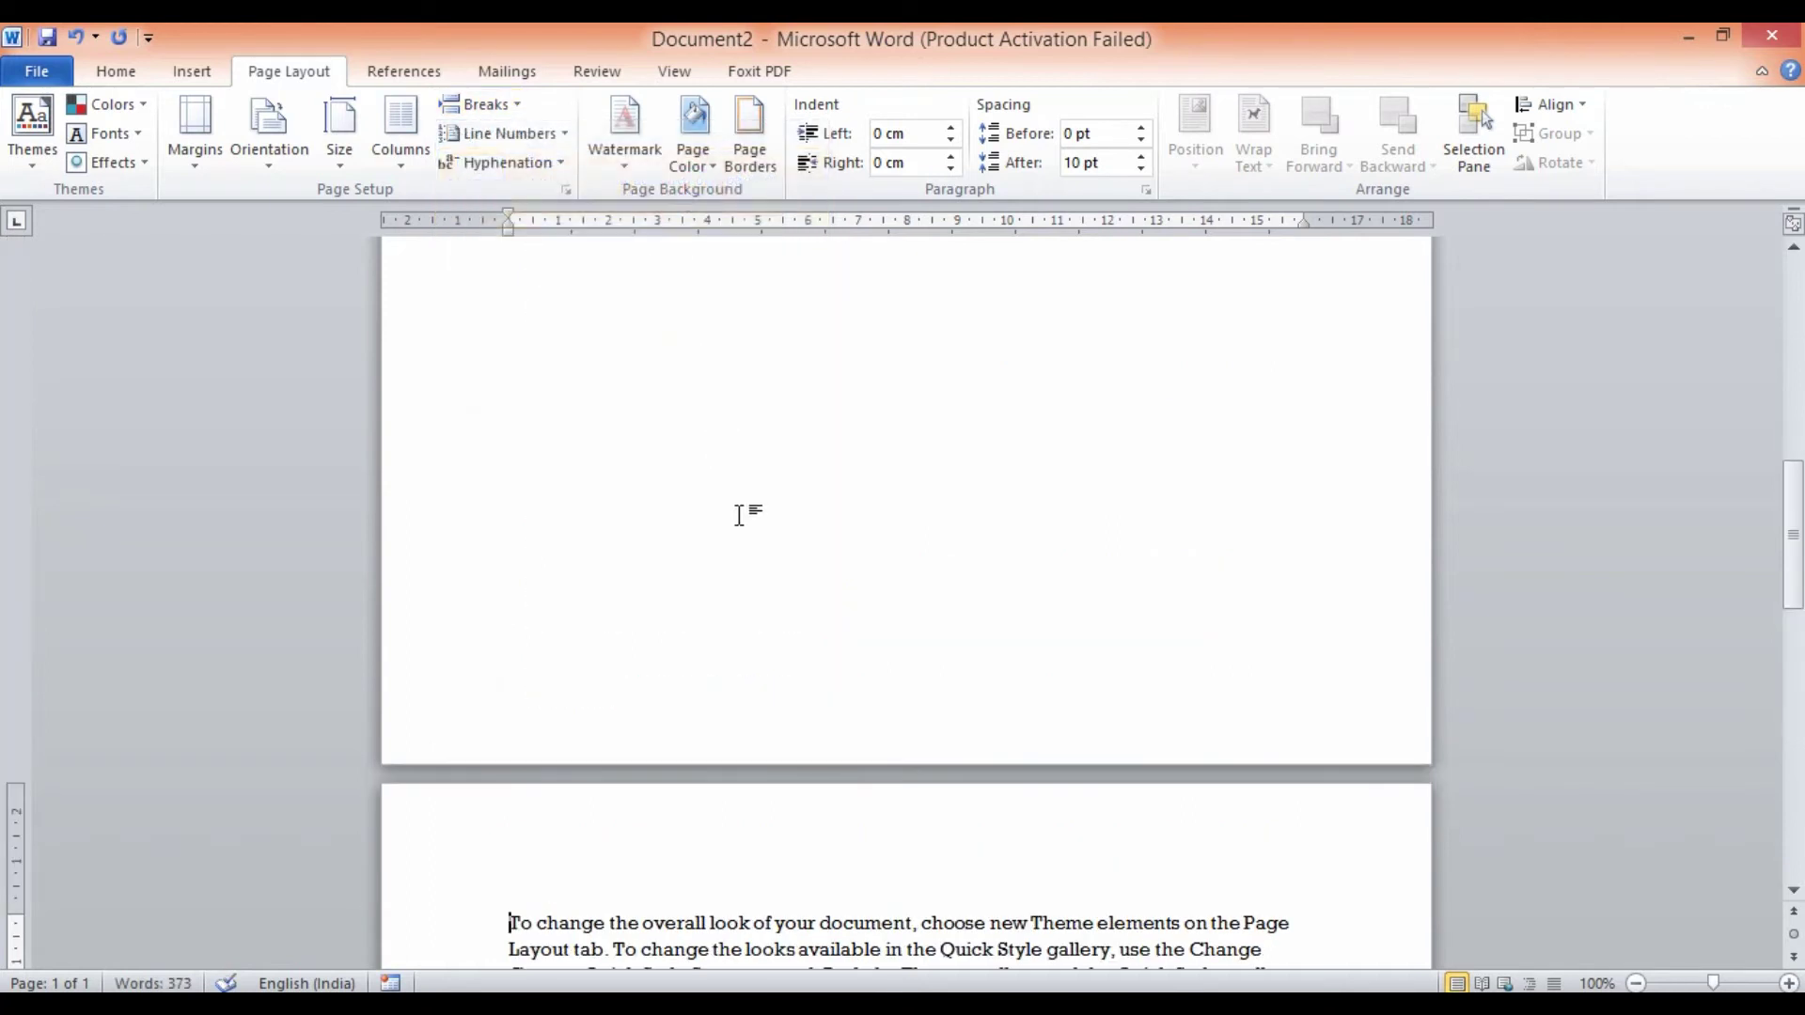
Examine the text before and after the page break along with the page indicator on each page.
{"action": "scroll", "coordinate": [739, 516], "scroll_direction": "up", "scroll_amount": 5}
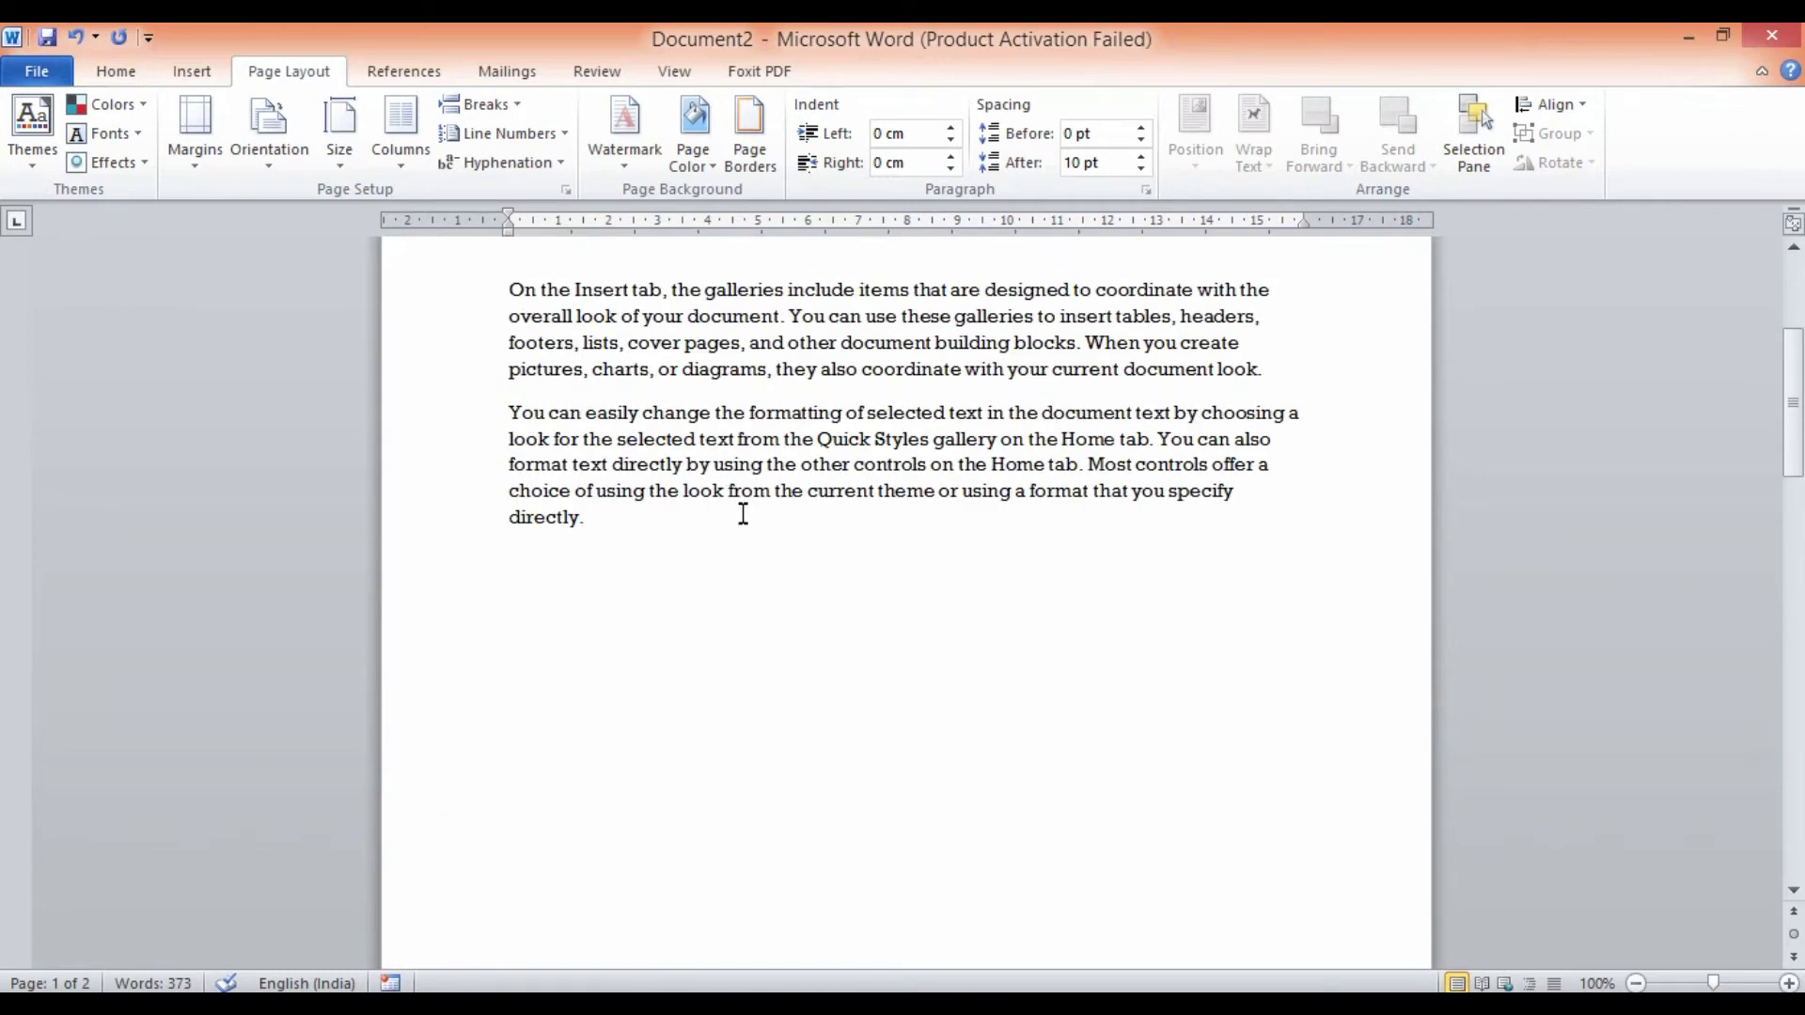
{"action": "scroll", "coordinate": [743, 514], "scroll_direction": "down", "scroll_amount": 10}
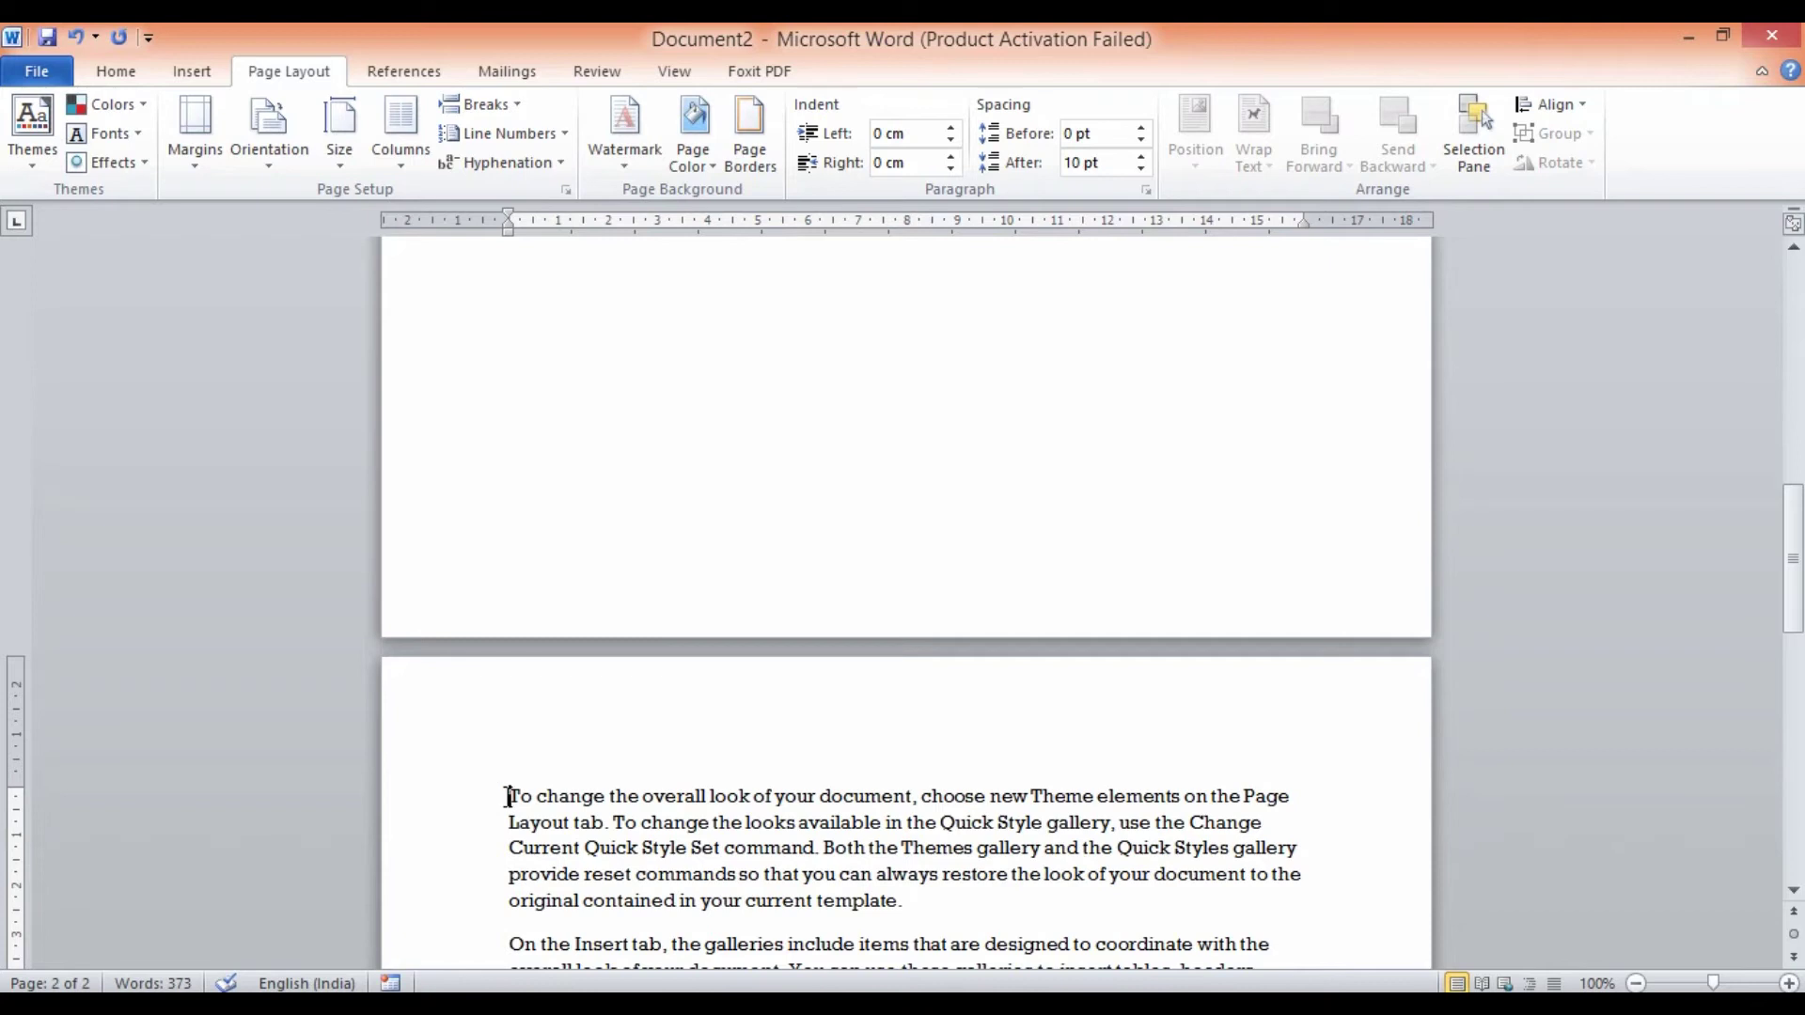
{"action": "scroll", "coordinate": [525, 778], "scroll_direction": "down", "scroll_amount": 10}
{"action": "scroll", "coordinate": [525, 765], "scroll_direction": "up", "scroll_amount": 20}
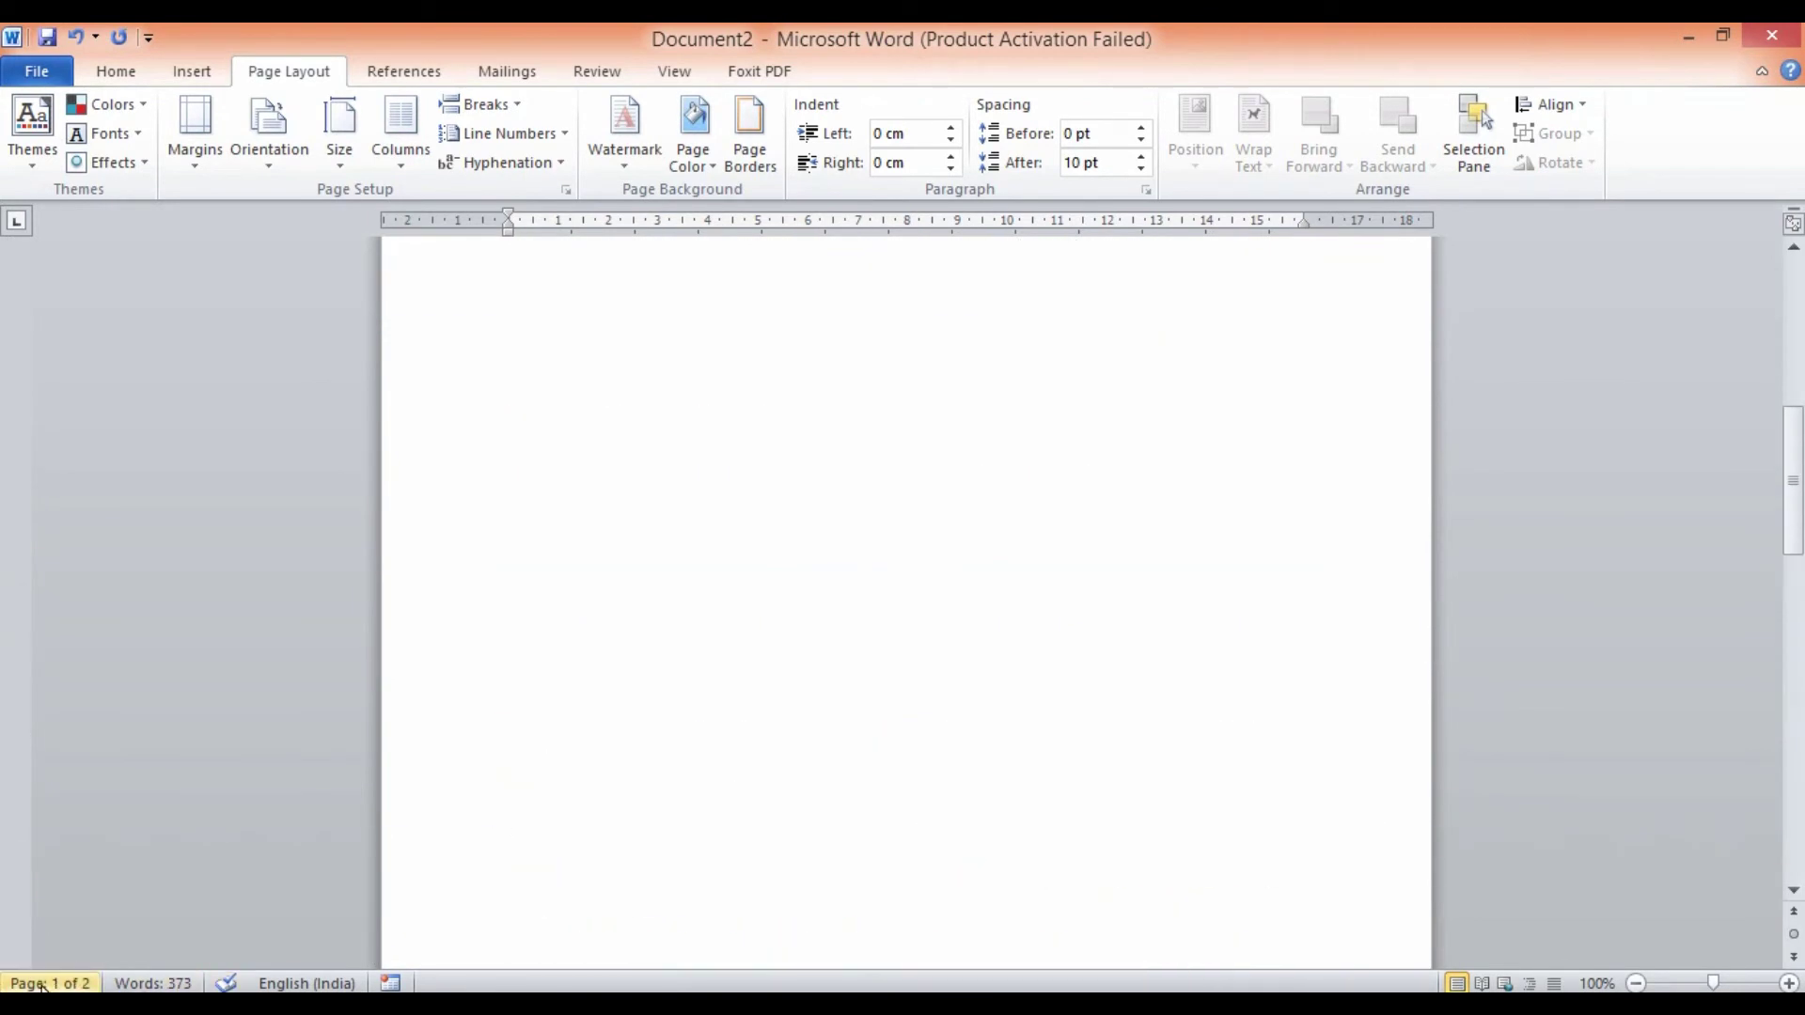
{"action": "scroll", "coordinate": [989, 746], "scroll_direction": "down", "scroll_amount": 5}
{"action": "scroll", "coordinate": [989, 747], "scroll_direction": "up", "scroll_amount": 14}
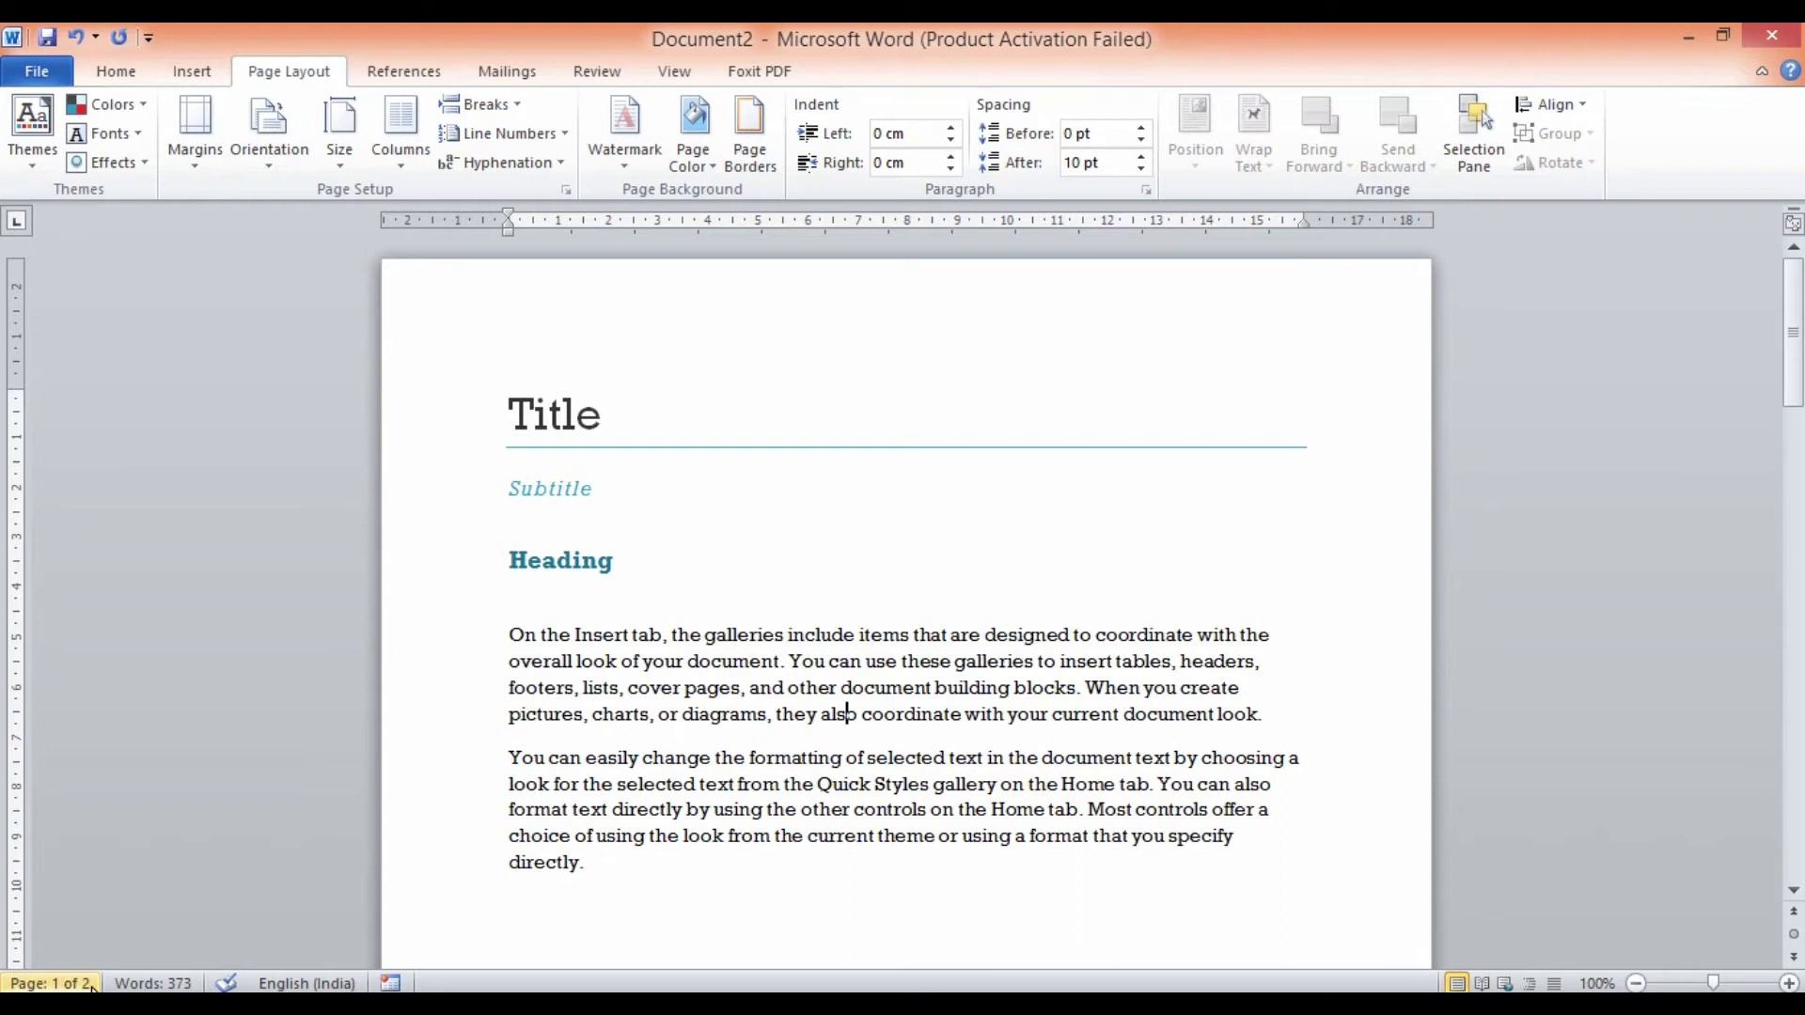
{"action": "scroll", "coordinate": [821, 752], "scroll_direction": "down", "scroll_amount": 12}
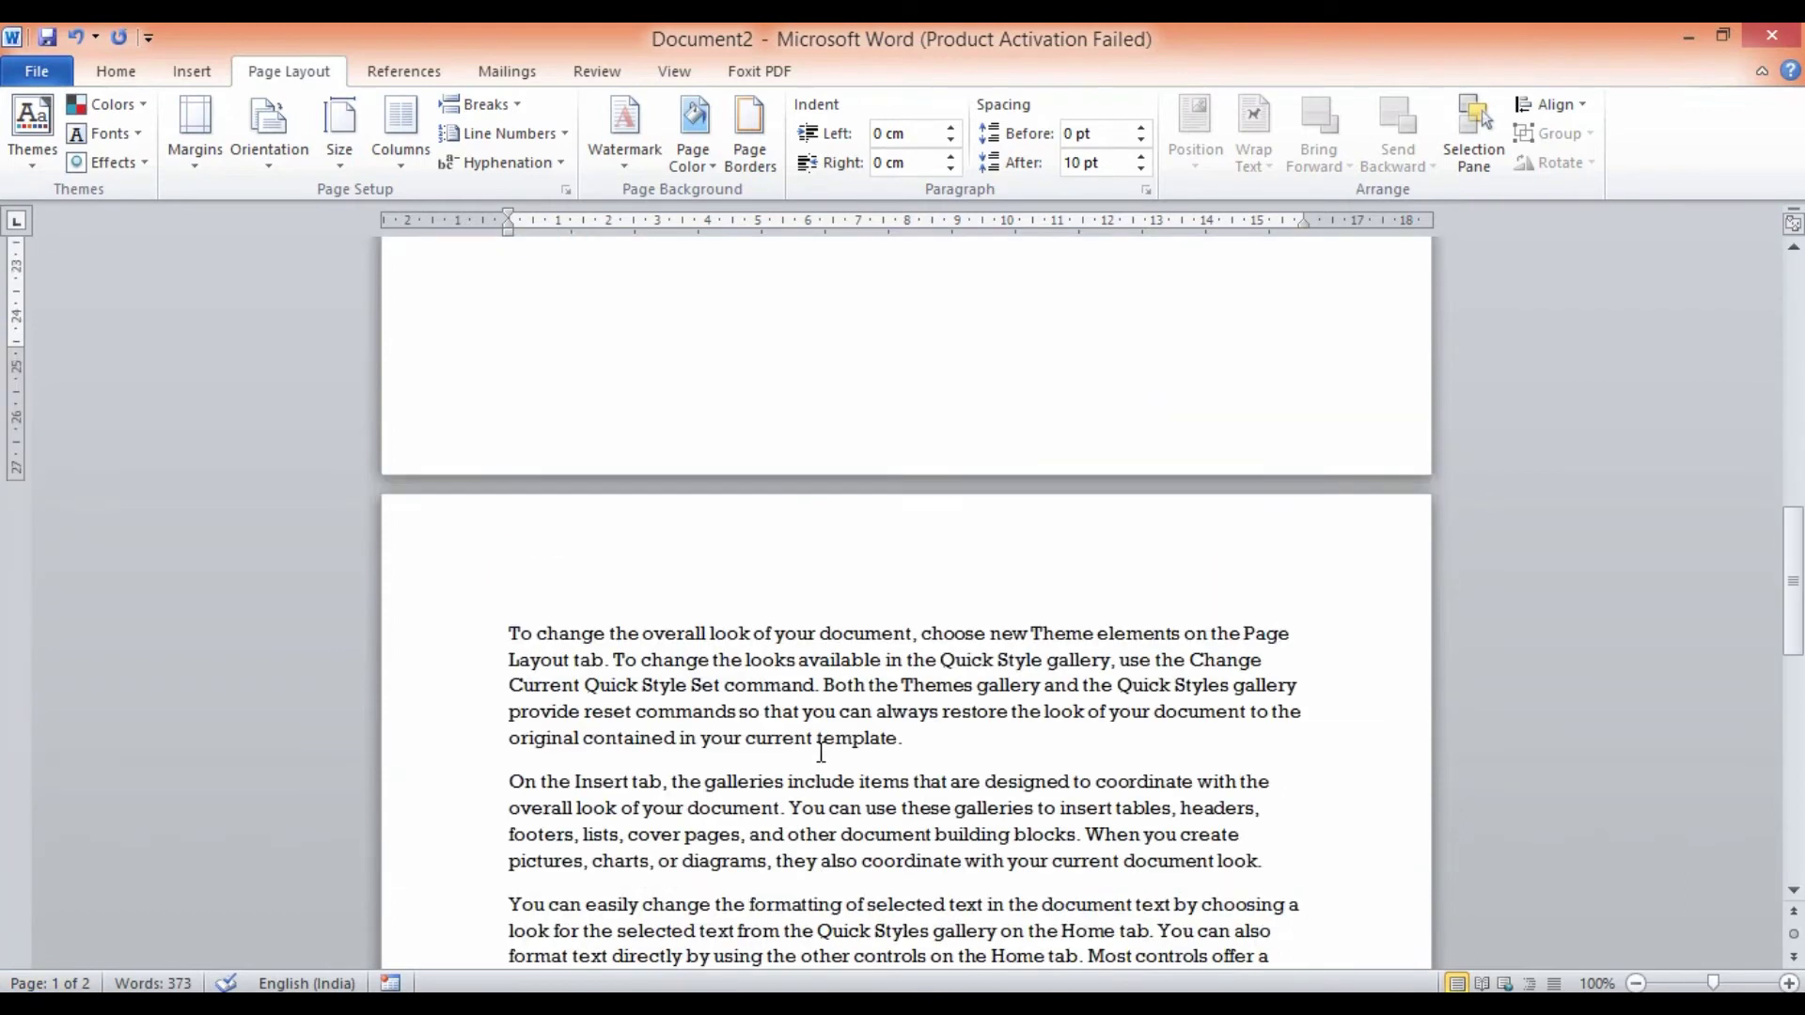
{"action": "scroll", "coordinate": [821, 752], "scroll_direction": "down", "scroll_amount": 2}
{"action": "double_click", "coordinate": [751, 586]}
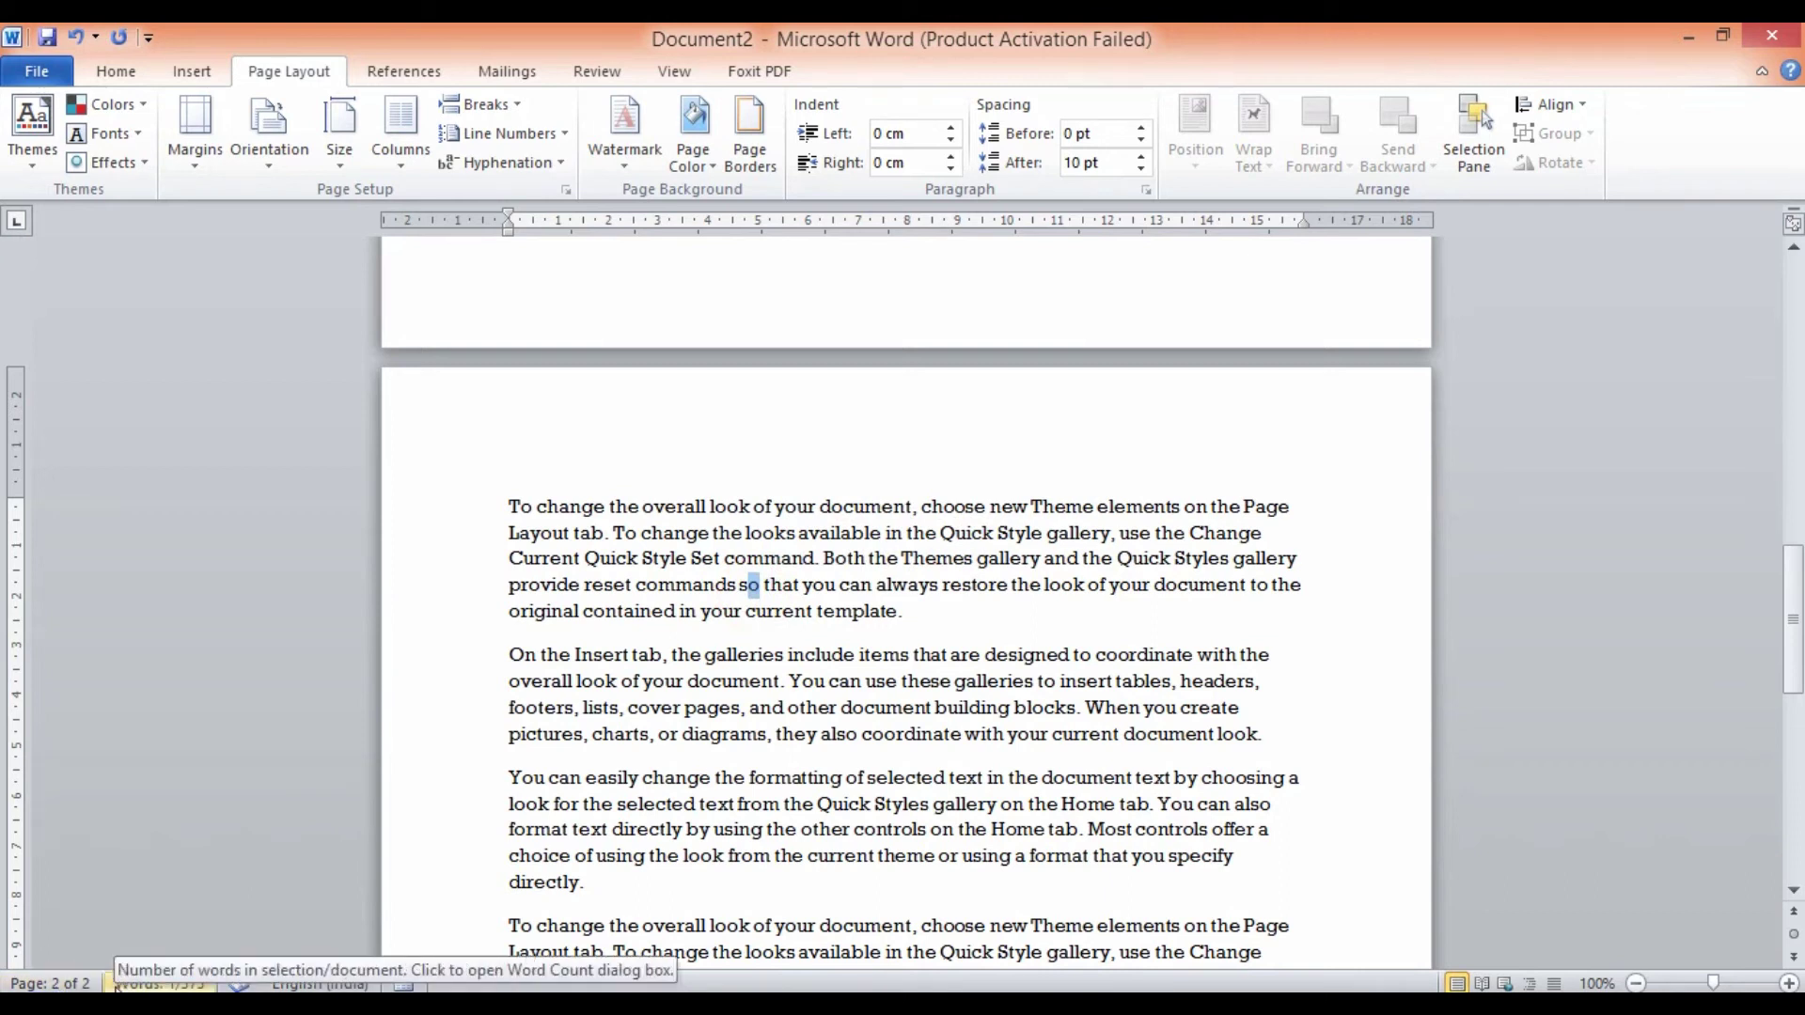
{"action": "scroll", "coordinate": [884, 628], "scroll_direction": "up", "scroll_amount": 15}
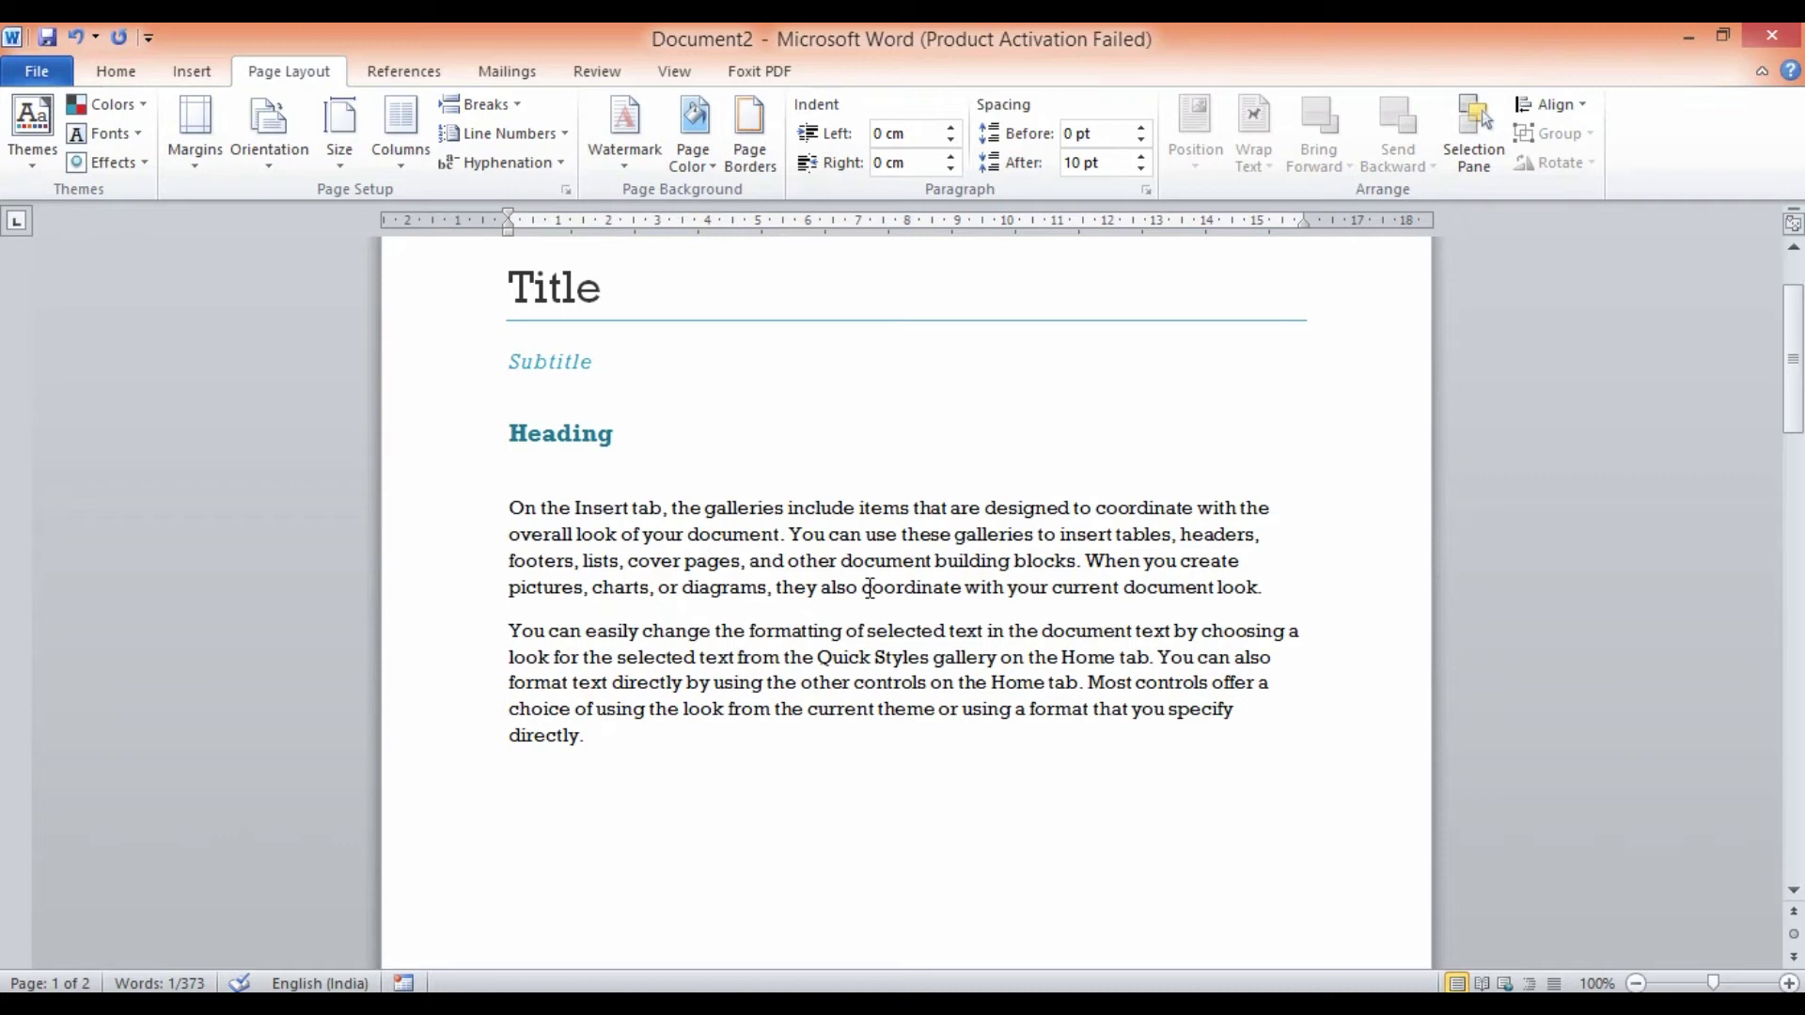
Undo the page break and review the available page and section break types.
{"action": "key", "text": "ctrl+z"}
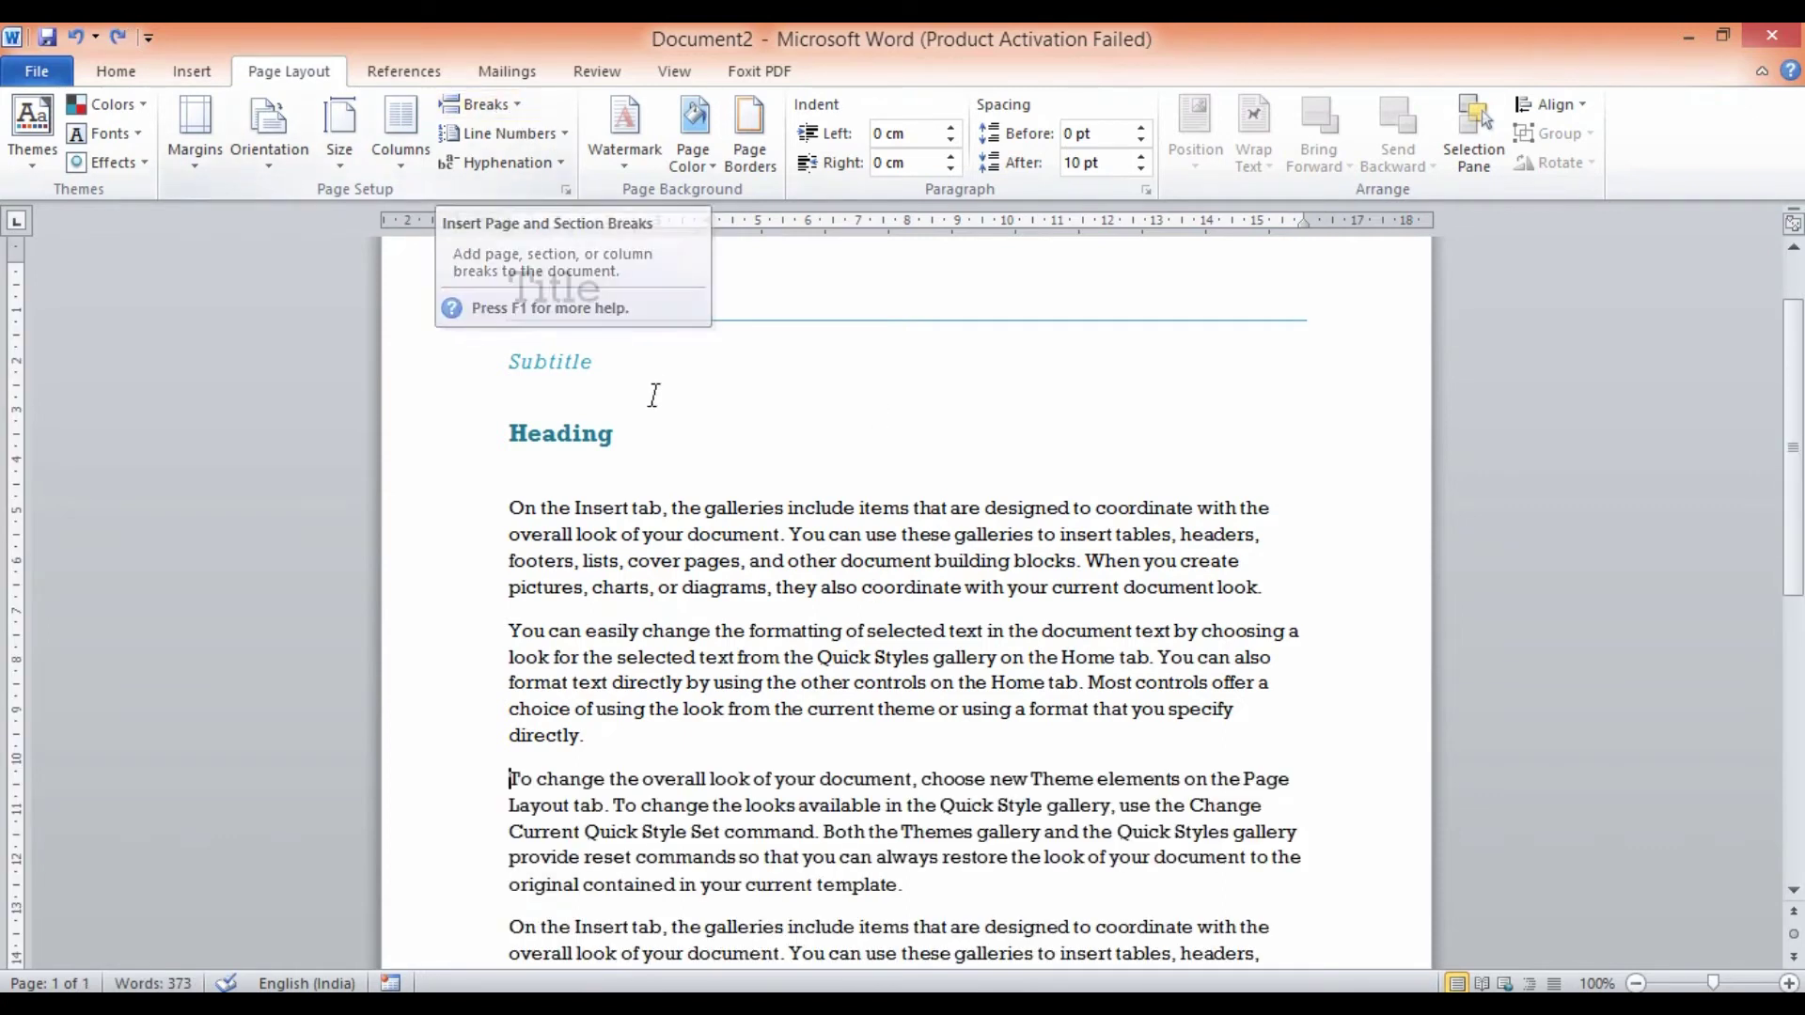
{"action": "left_click", "coordinate": [515, 105]}
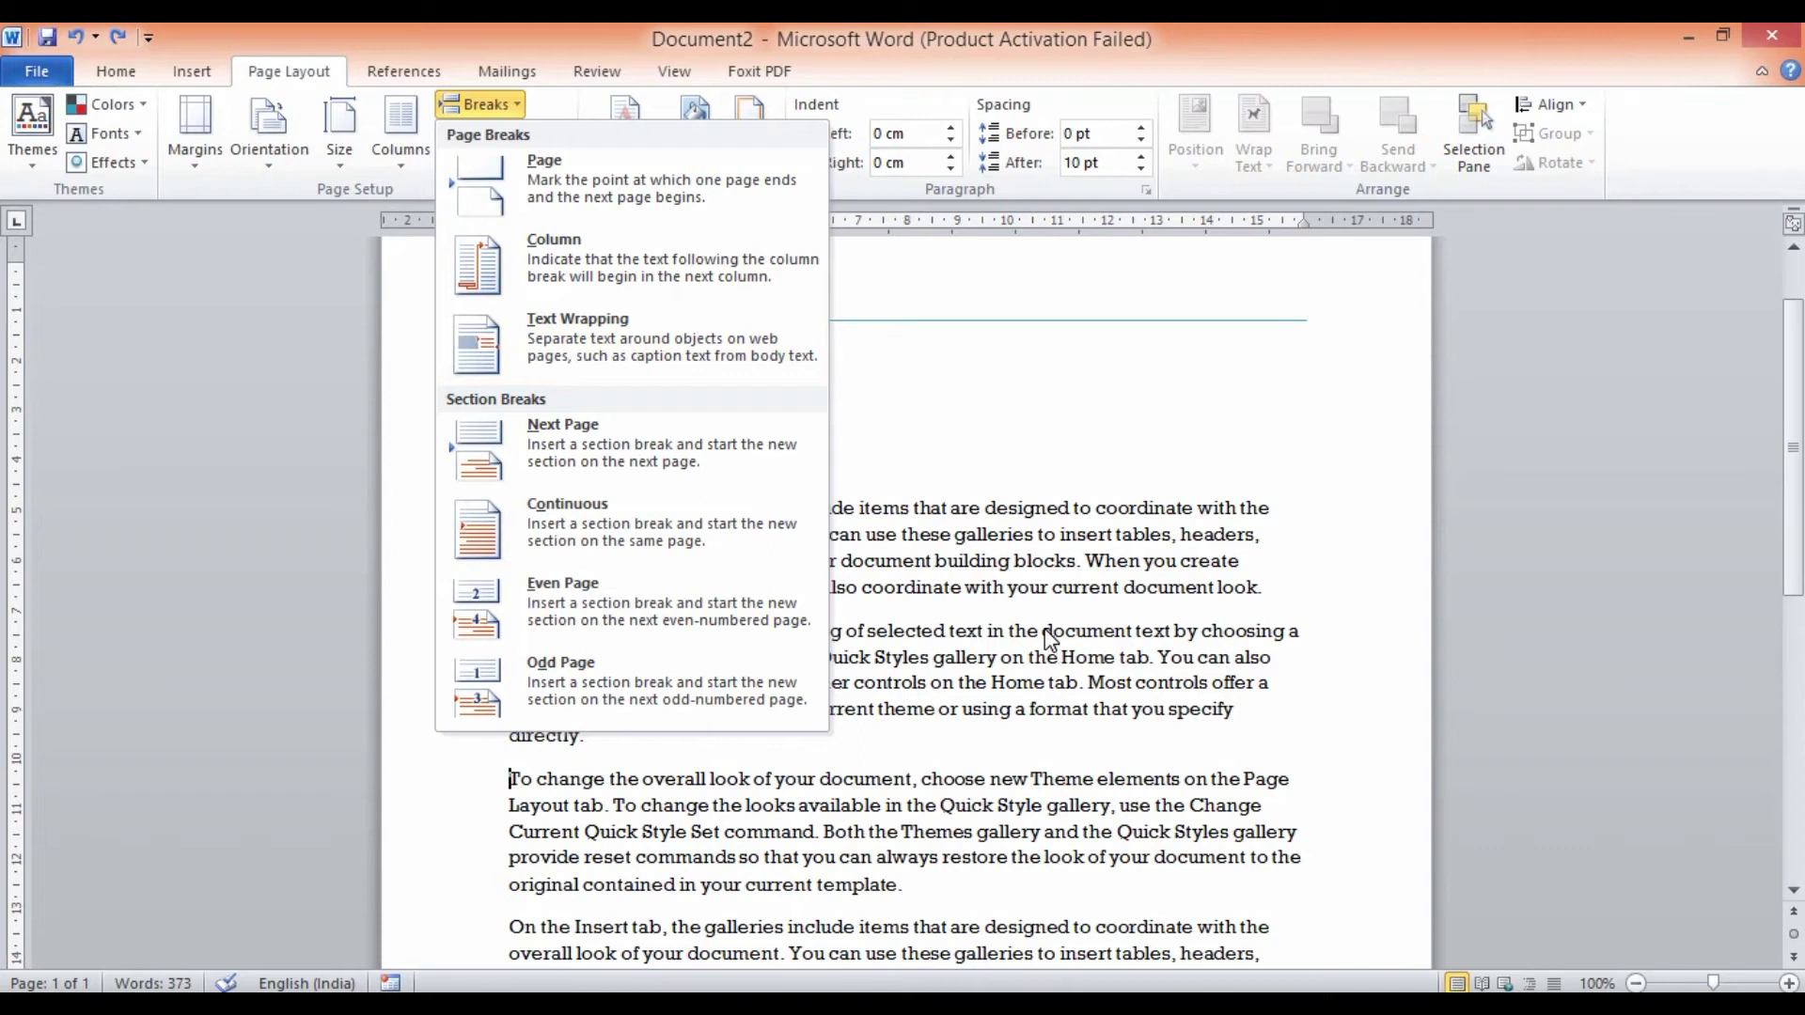
{"action": "left_click", "coordinate": [917, 658]}
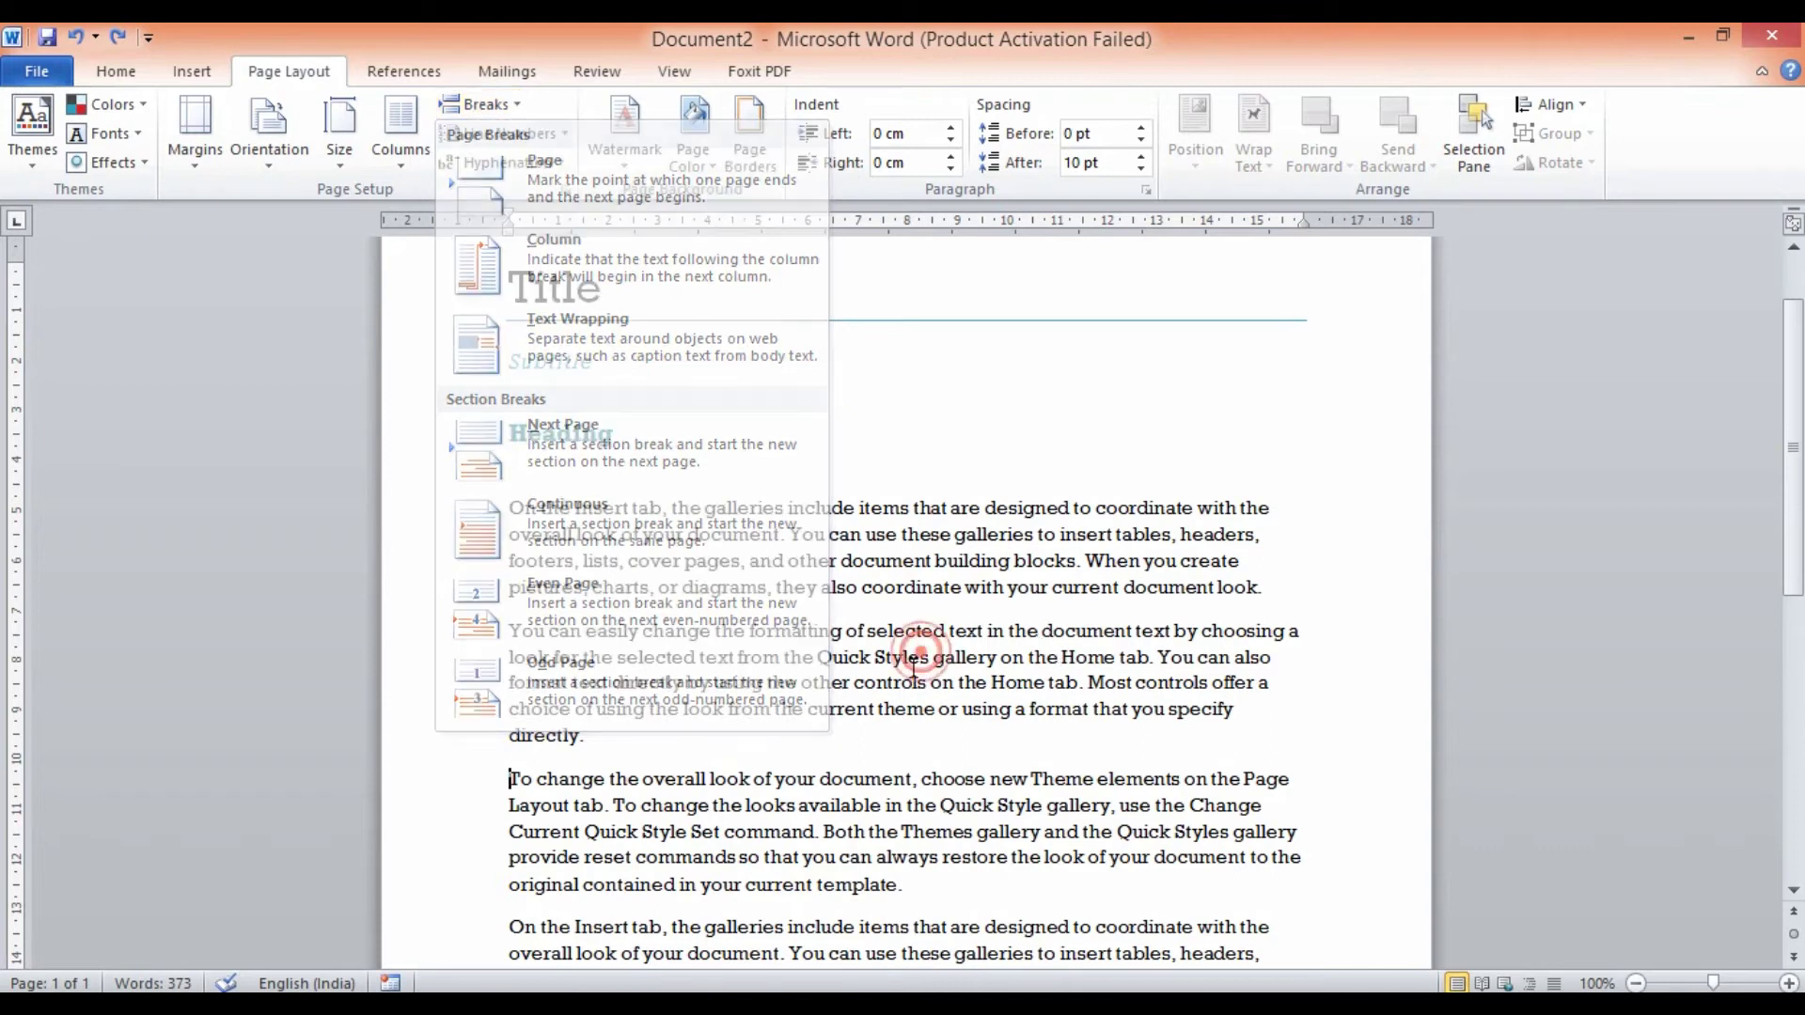
Place the cursor at the end of the Heading line and lay out the document in two columns.
{"action": "left_click", "coordinate": [656, 442]}
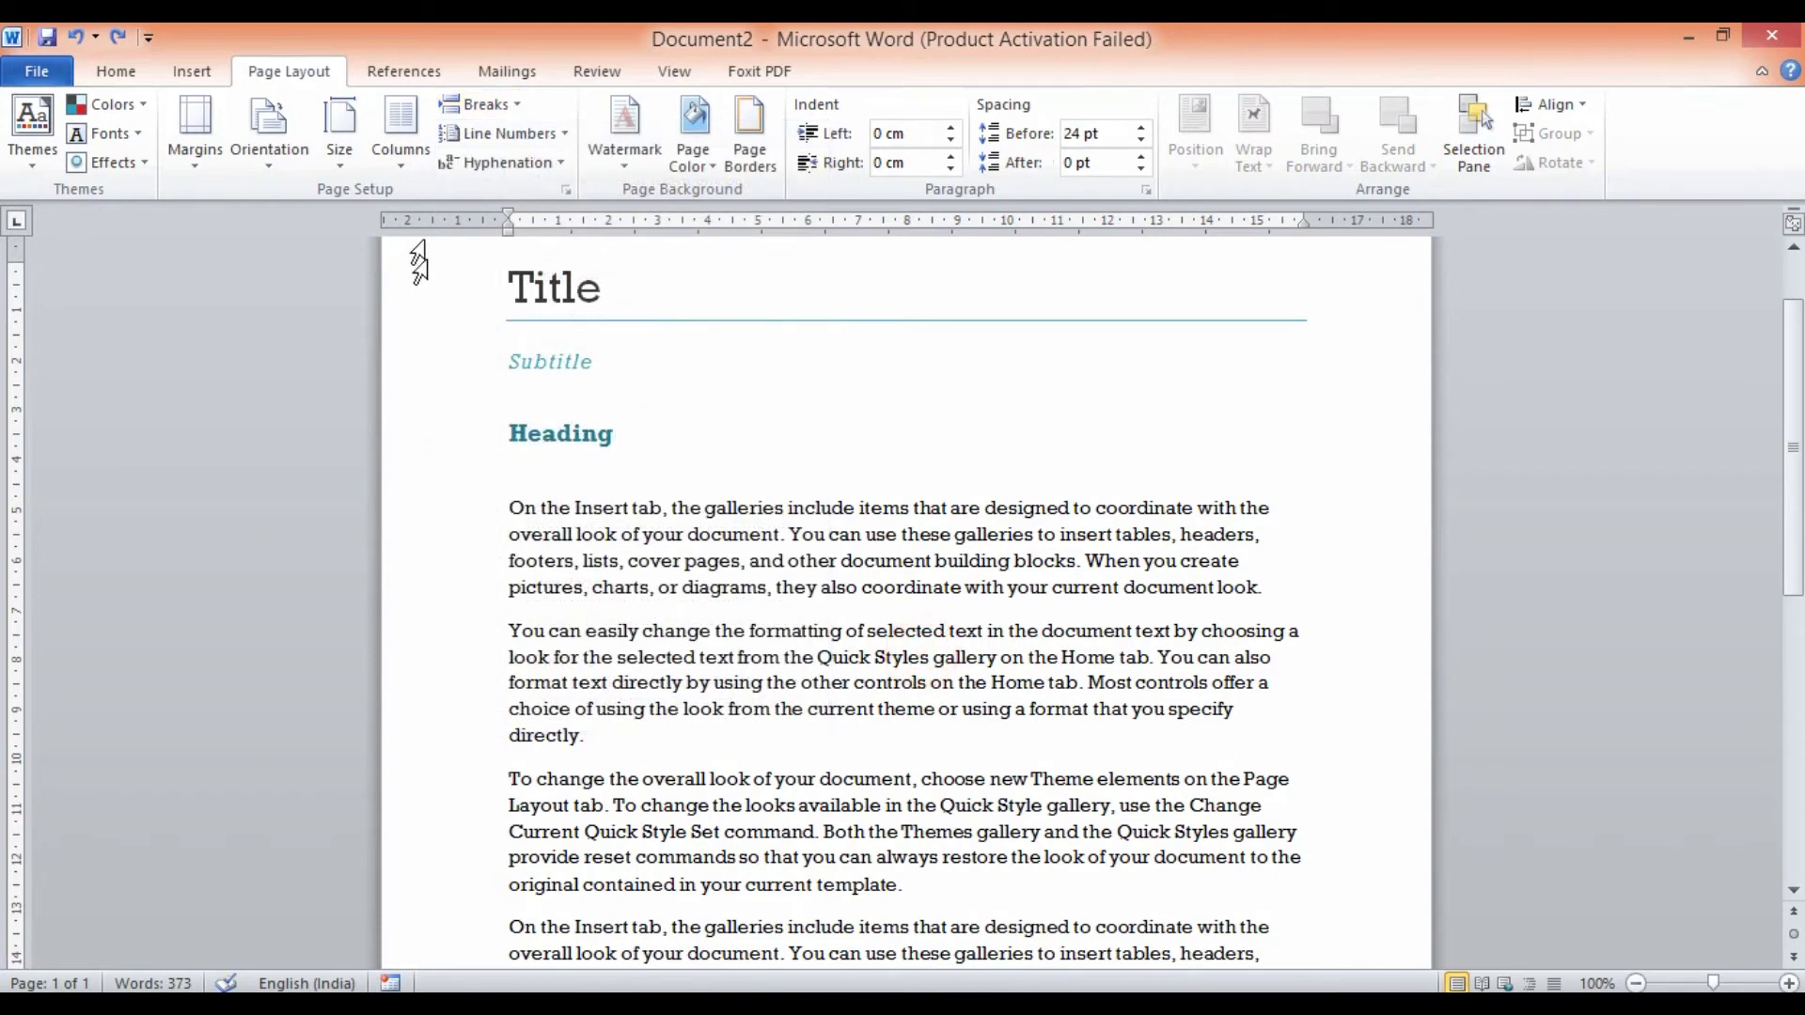
{"action": "left_click", "coordinate": [395, 169]}
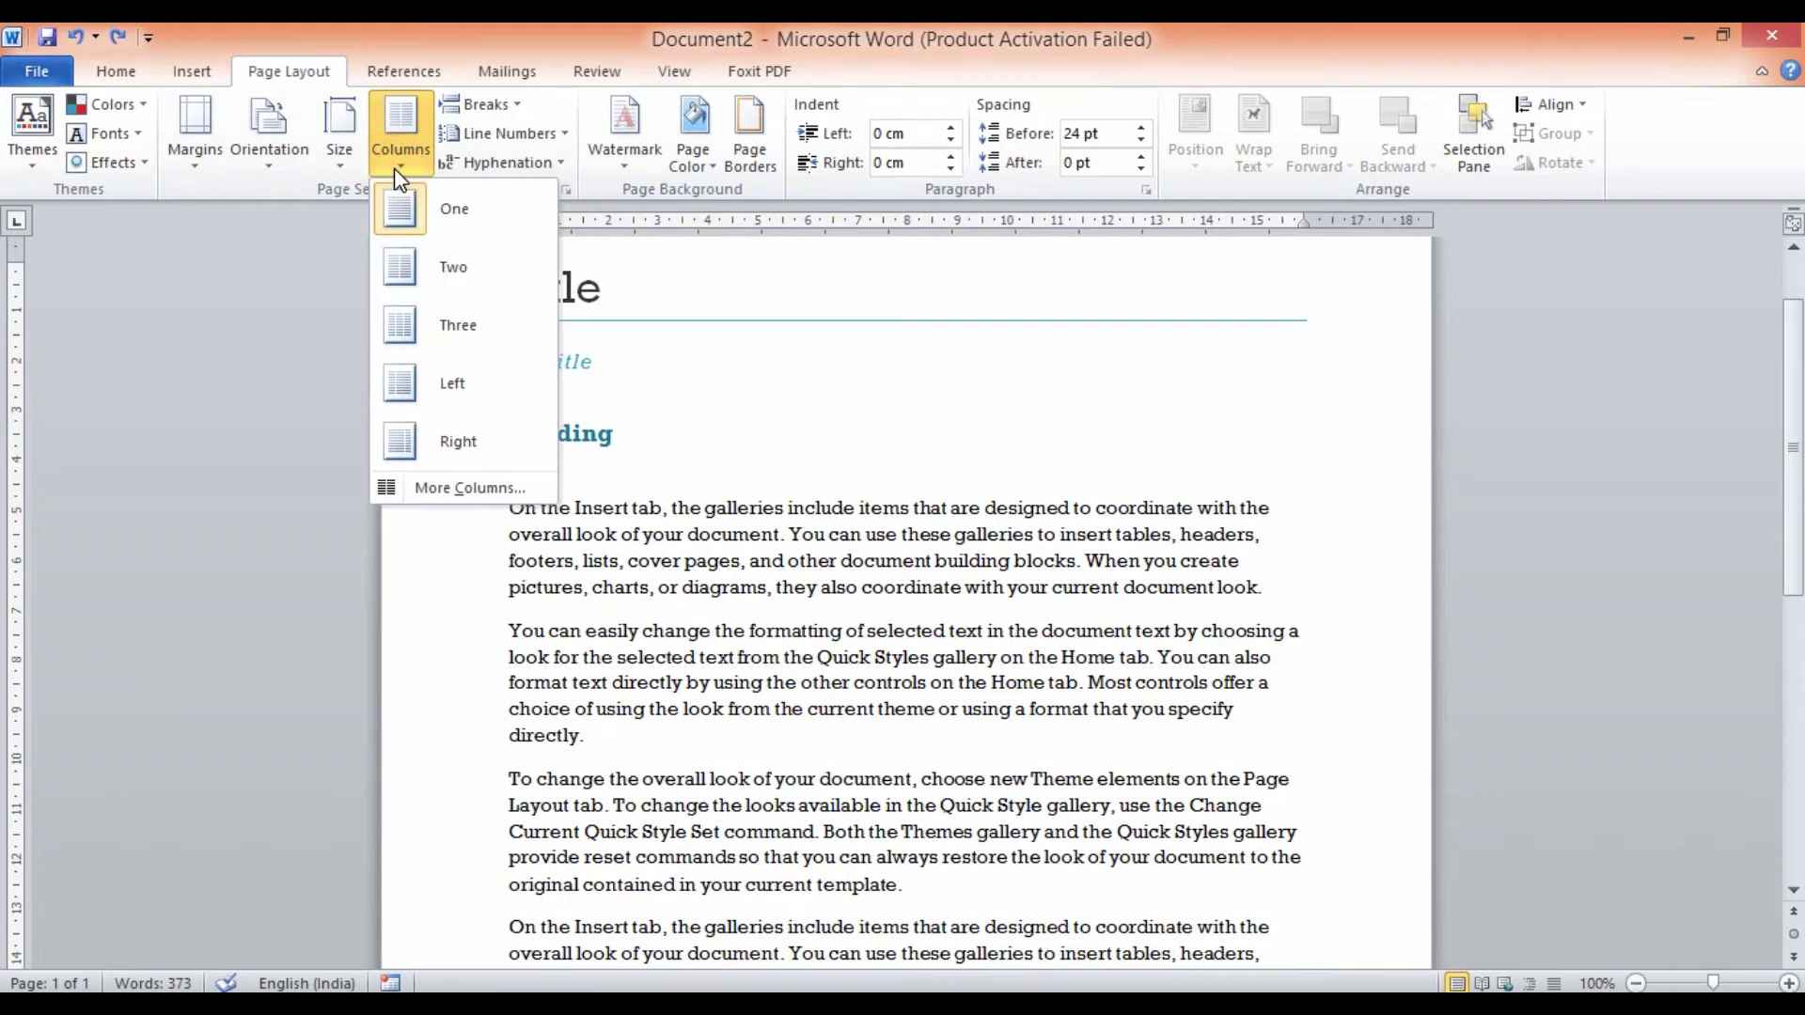
{"action": "left_click", "coordinate": [420, 261]}
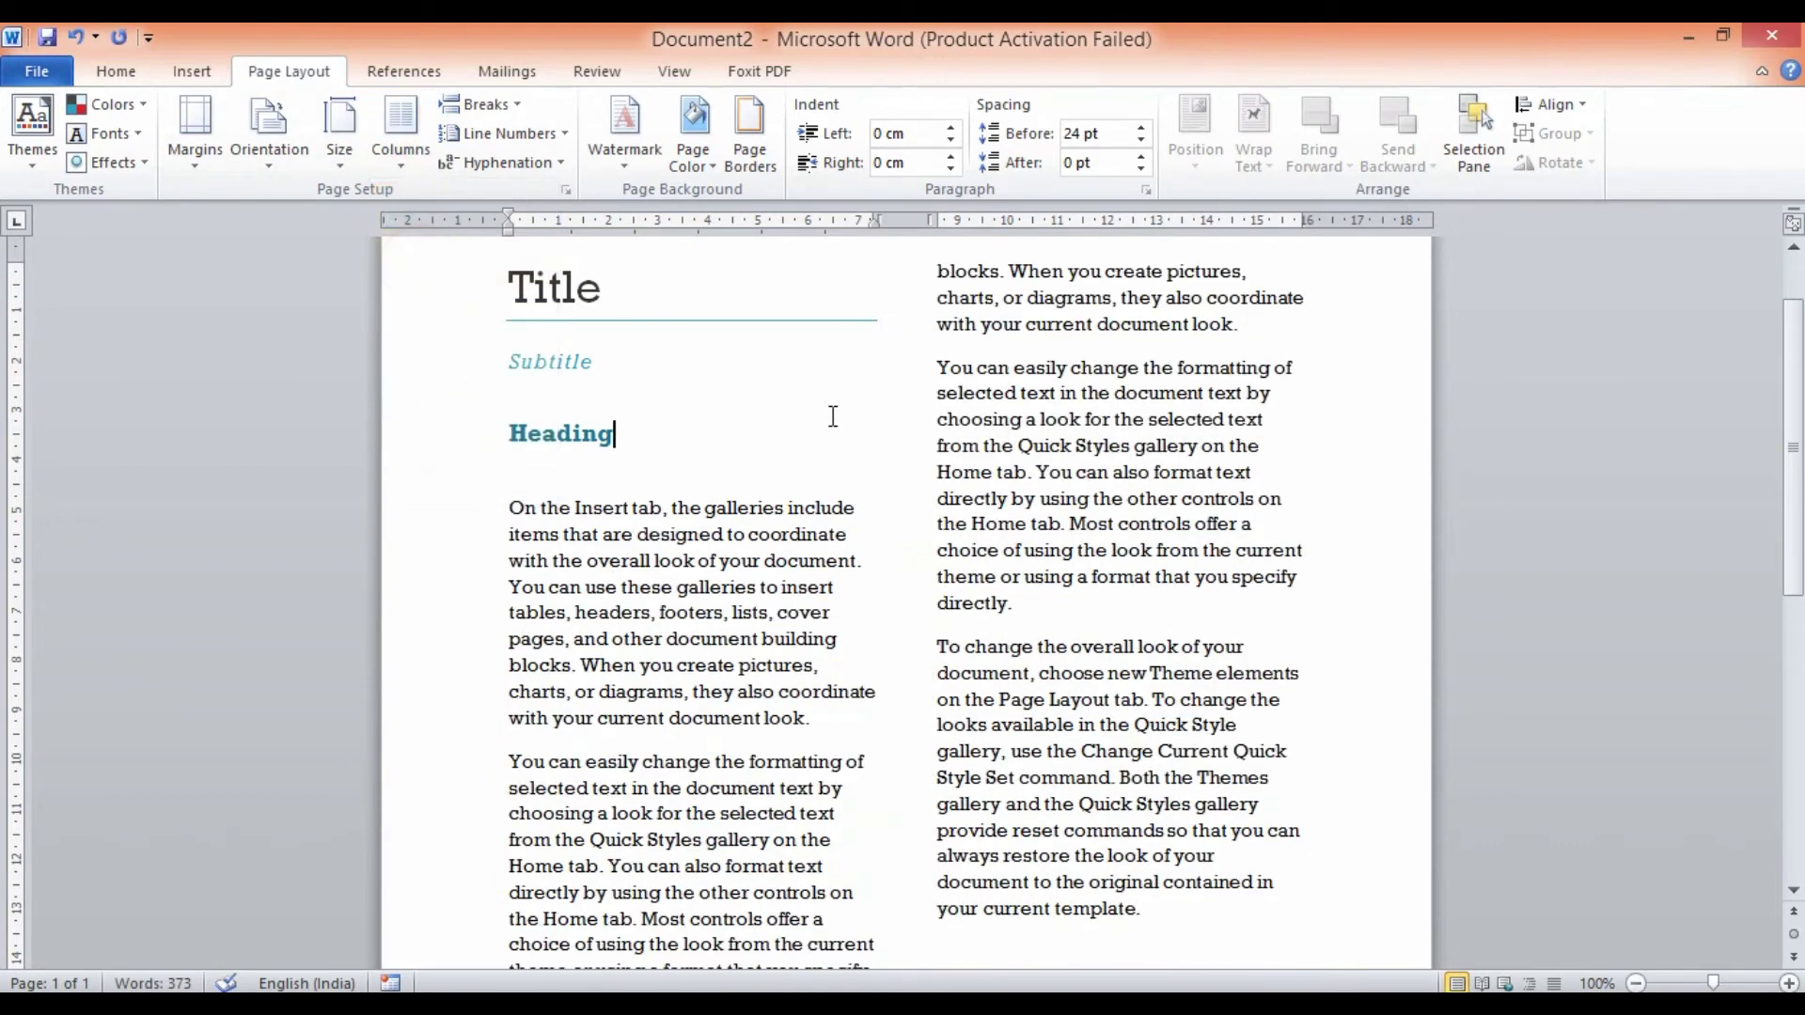
{"action": "scroll", "coordinate": [941, 675], "scroll_direction": "down", "scroll_amount": 9}
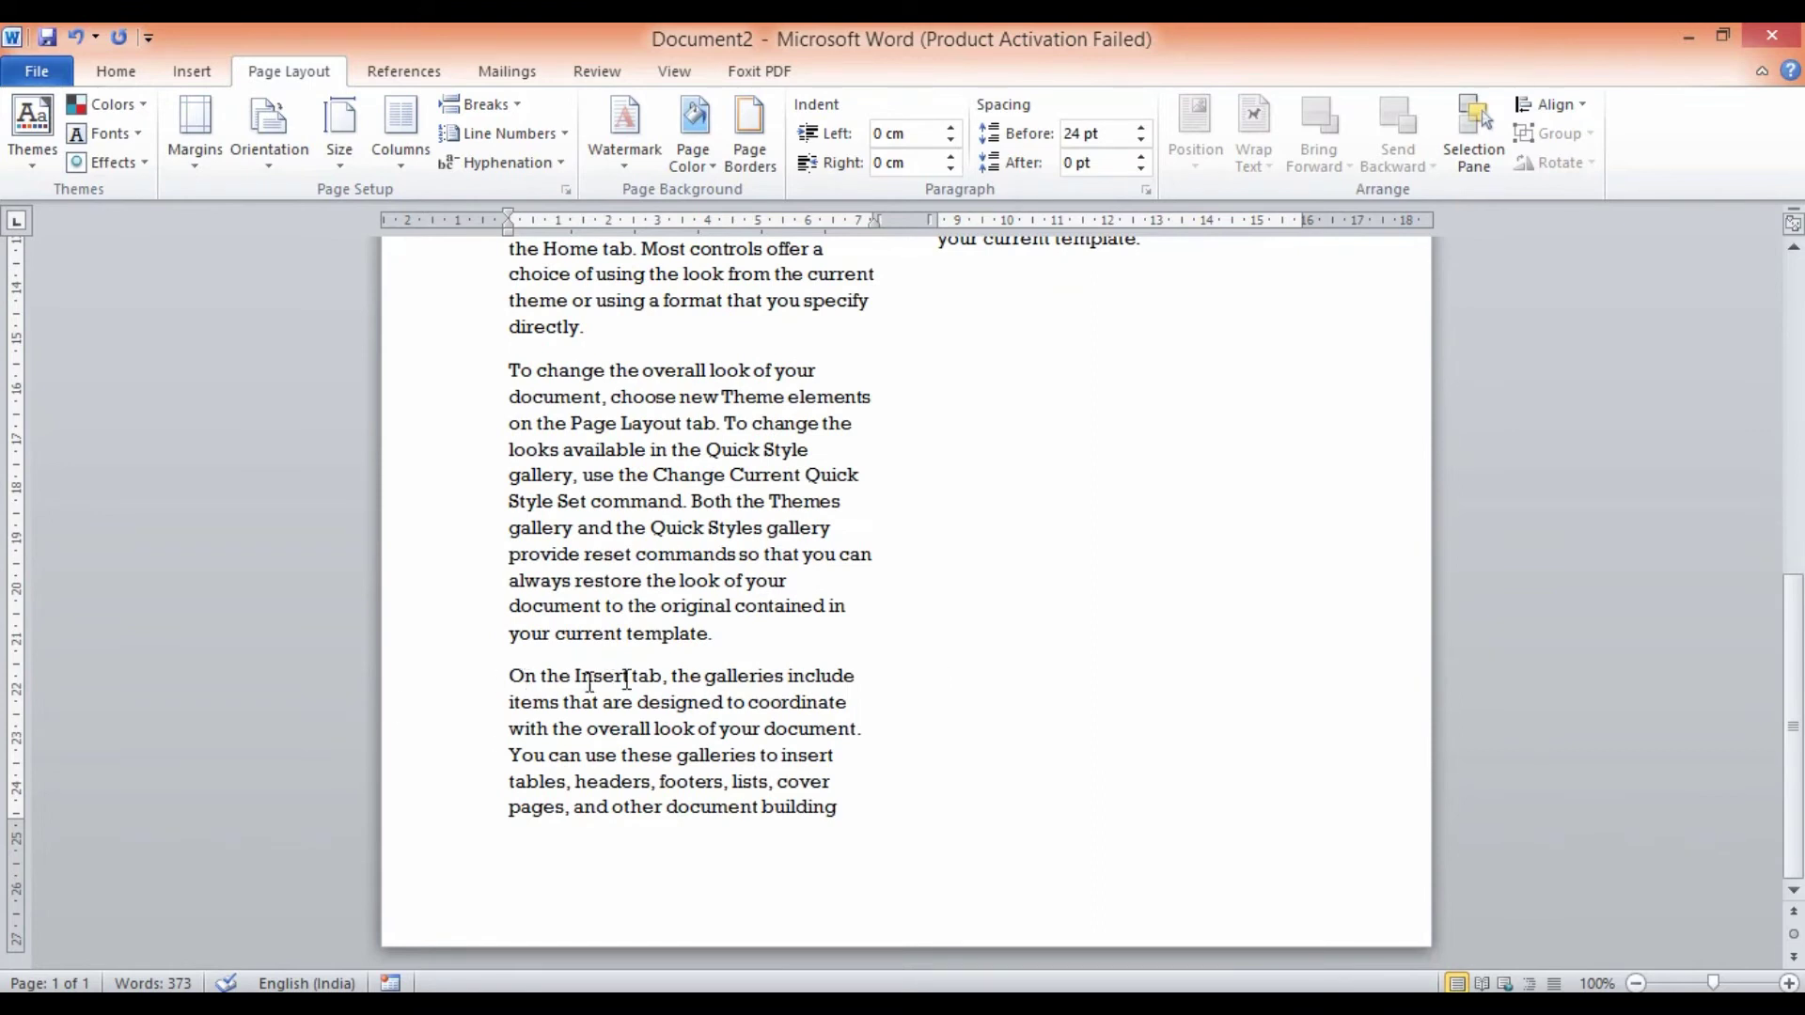
Examine how the second "On the Insert tab" paragraph splits between the foot of the first column and the head of the second.
{"action": "left_click", "coordinate": [508, 684]}
{"action": "scroll", "coordinate": [721, 553], "scroll_direction": "up", "scroll_amount": 5}
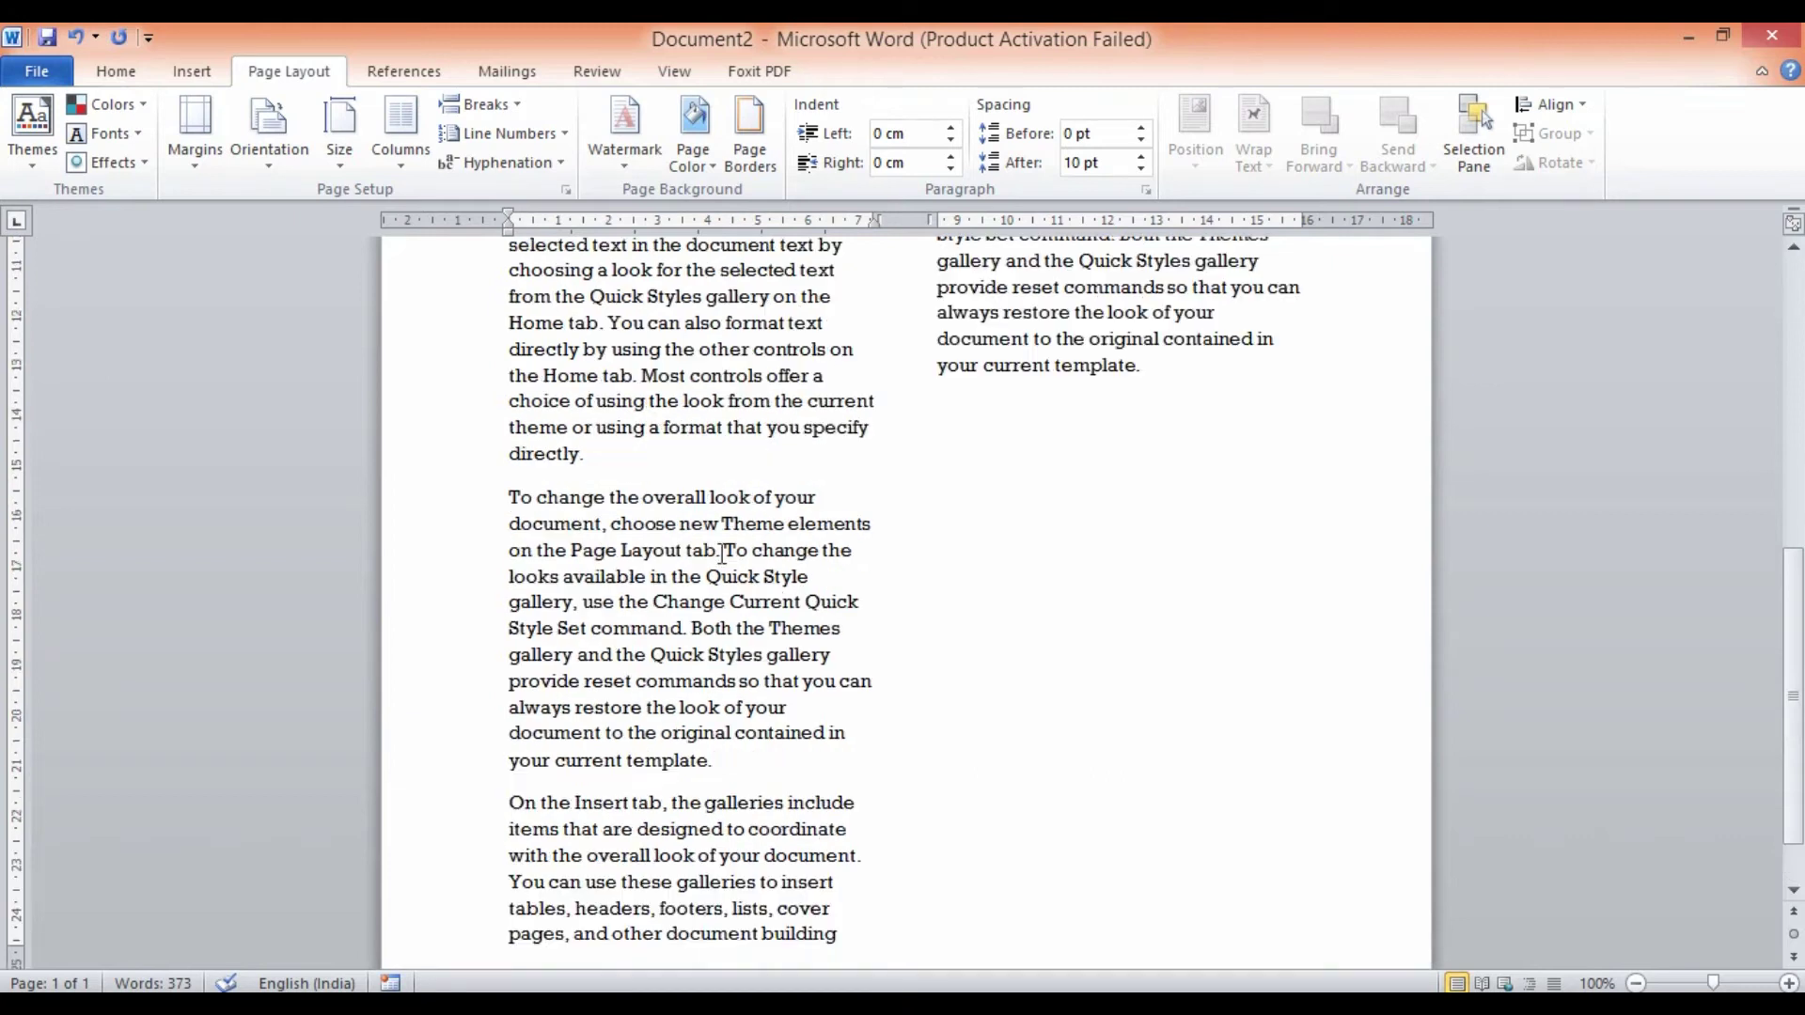
{"action": "scroll", "coordinate": [721, 553], "scroll_direction": "up", "scroll_amount": 2}
{"action": "scroll", "coordinate": [721, 553], "scroll_direction": "down", "scroll_amount": 8}
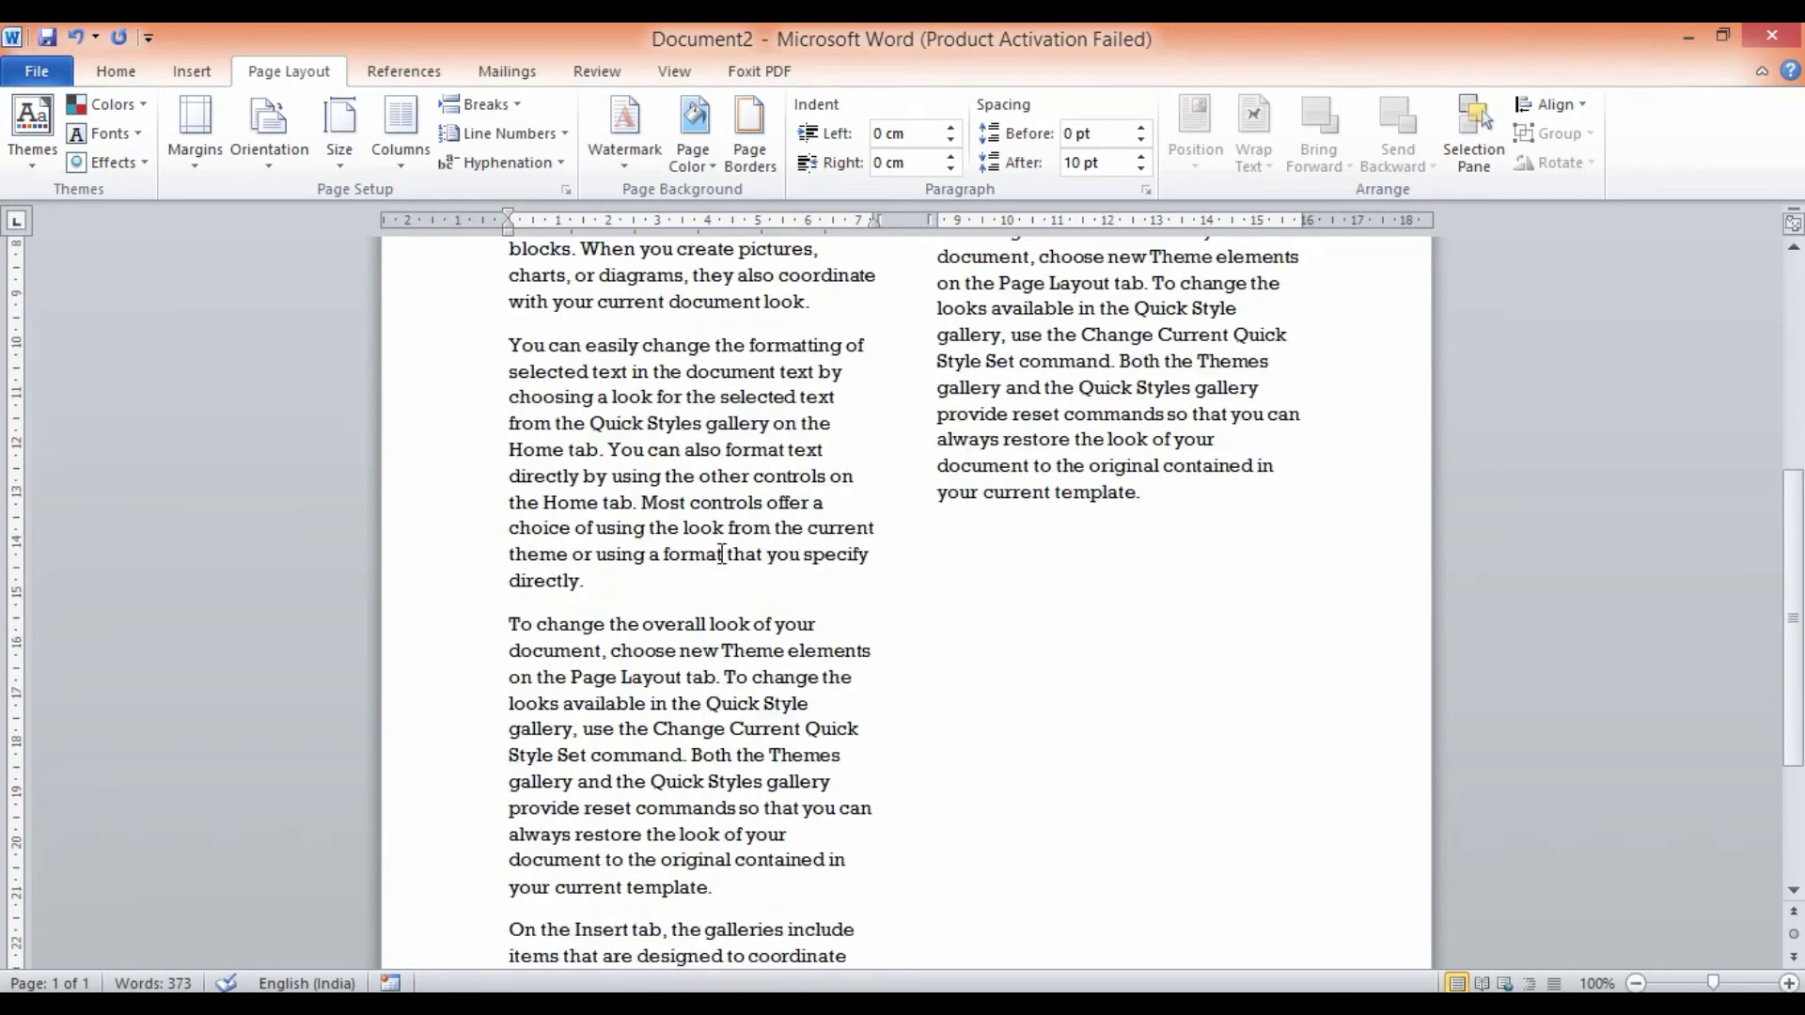
{"action": "left_click_drag", "start_coordinate": [508, 675], "coordinate": [885, 828]}
{"action": "scroll", "coordinate": [885, 743], "scroll_direction": "up", "scroll_amount": 6}
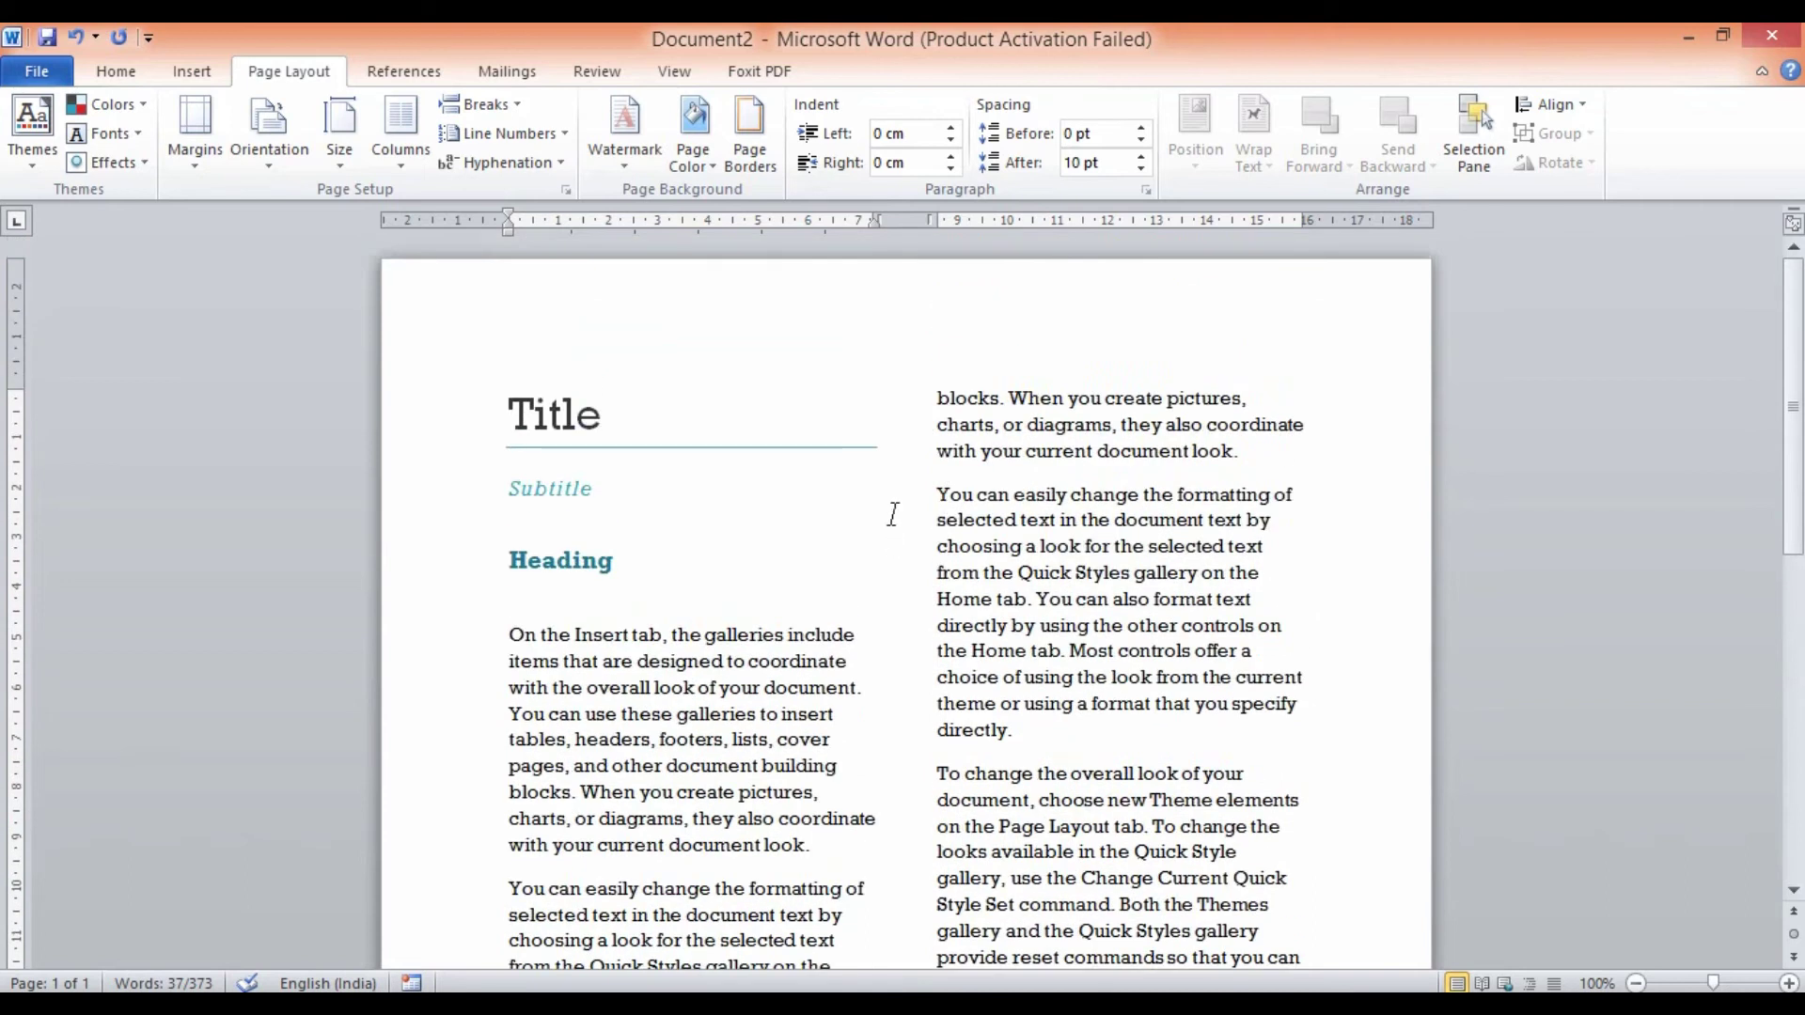
{"action": "triple_click", "coordinate": [933, 398]}
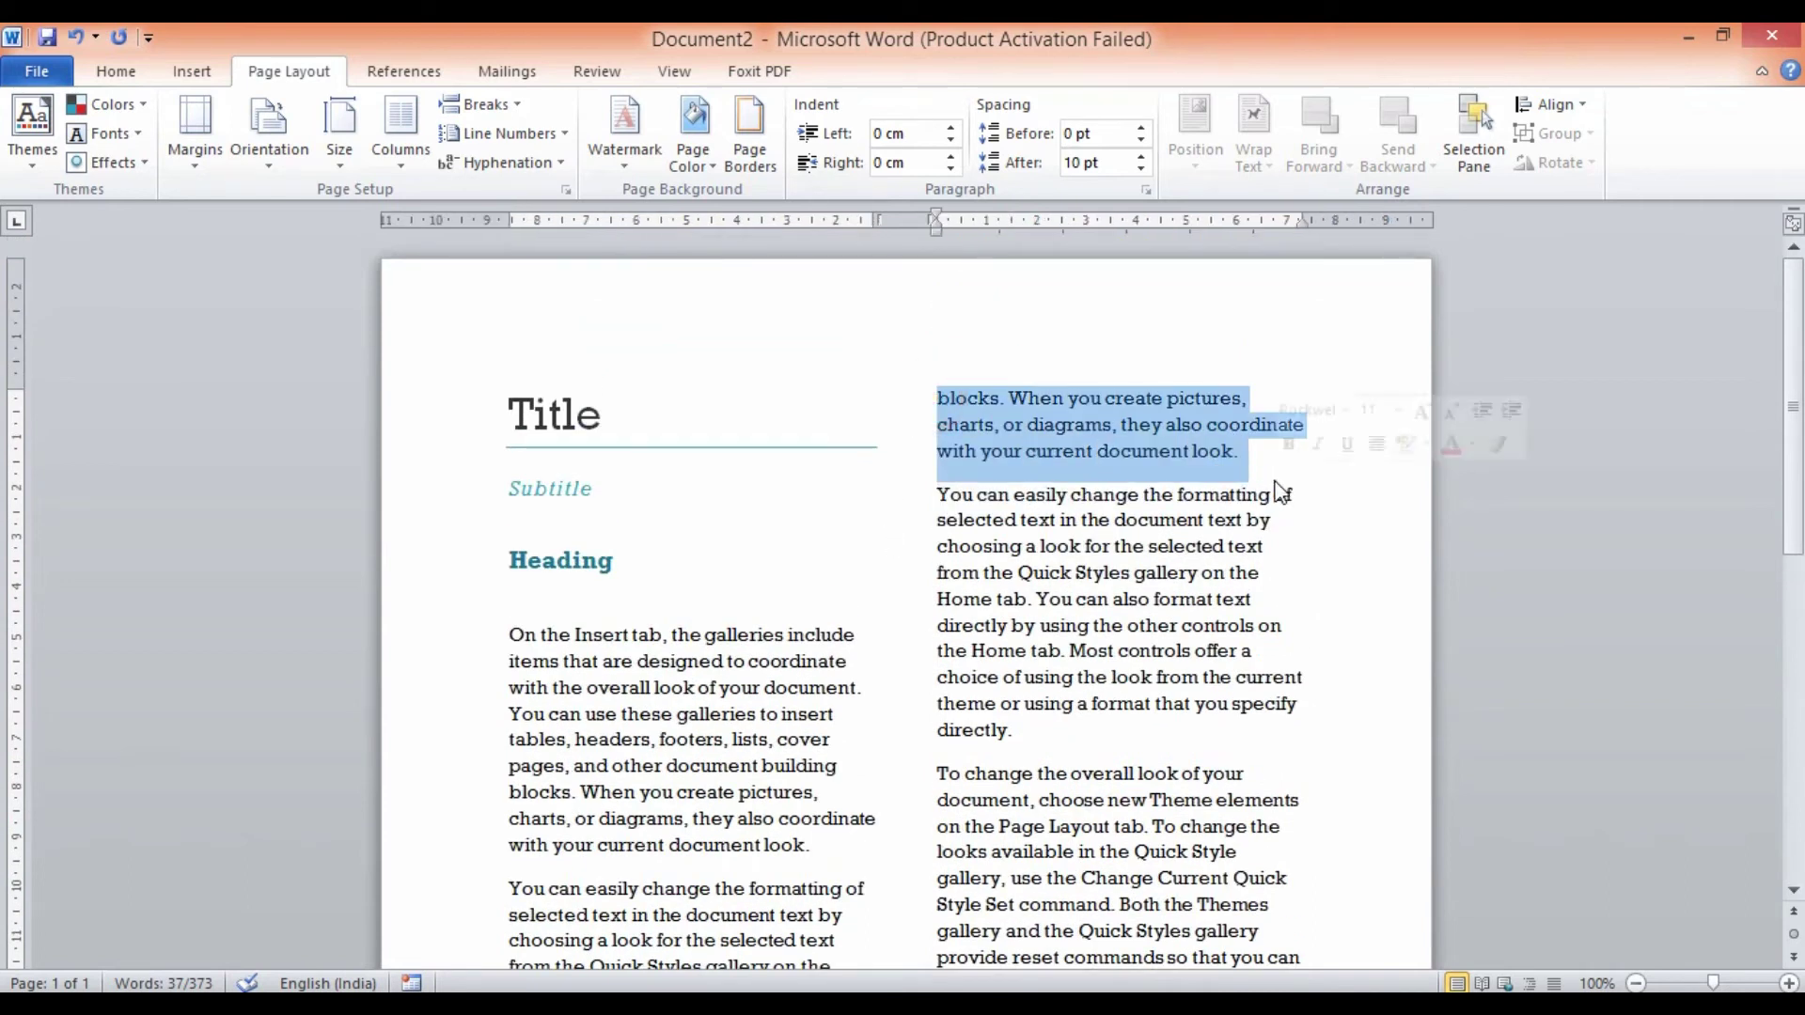
{"action": "scroll", "coordinate": [1063, 628], "scroll_direction": "down", "scroll_amount": 10}
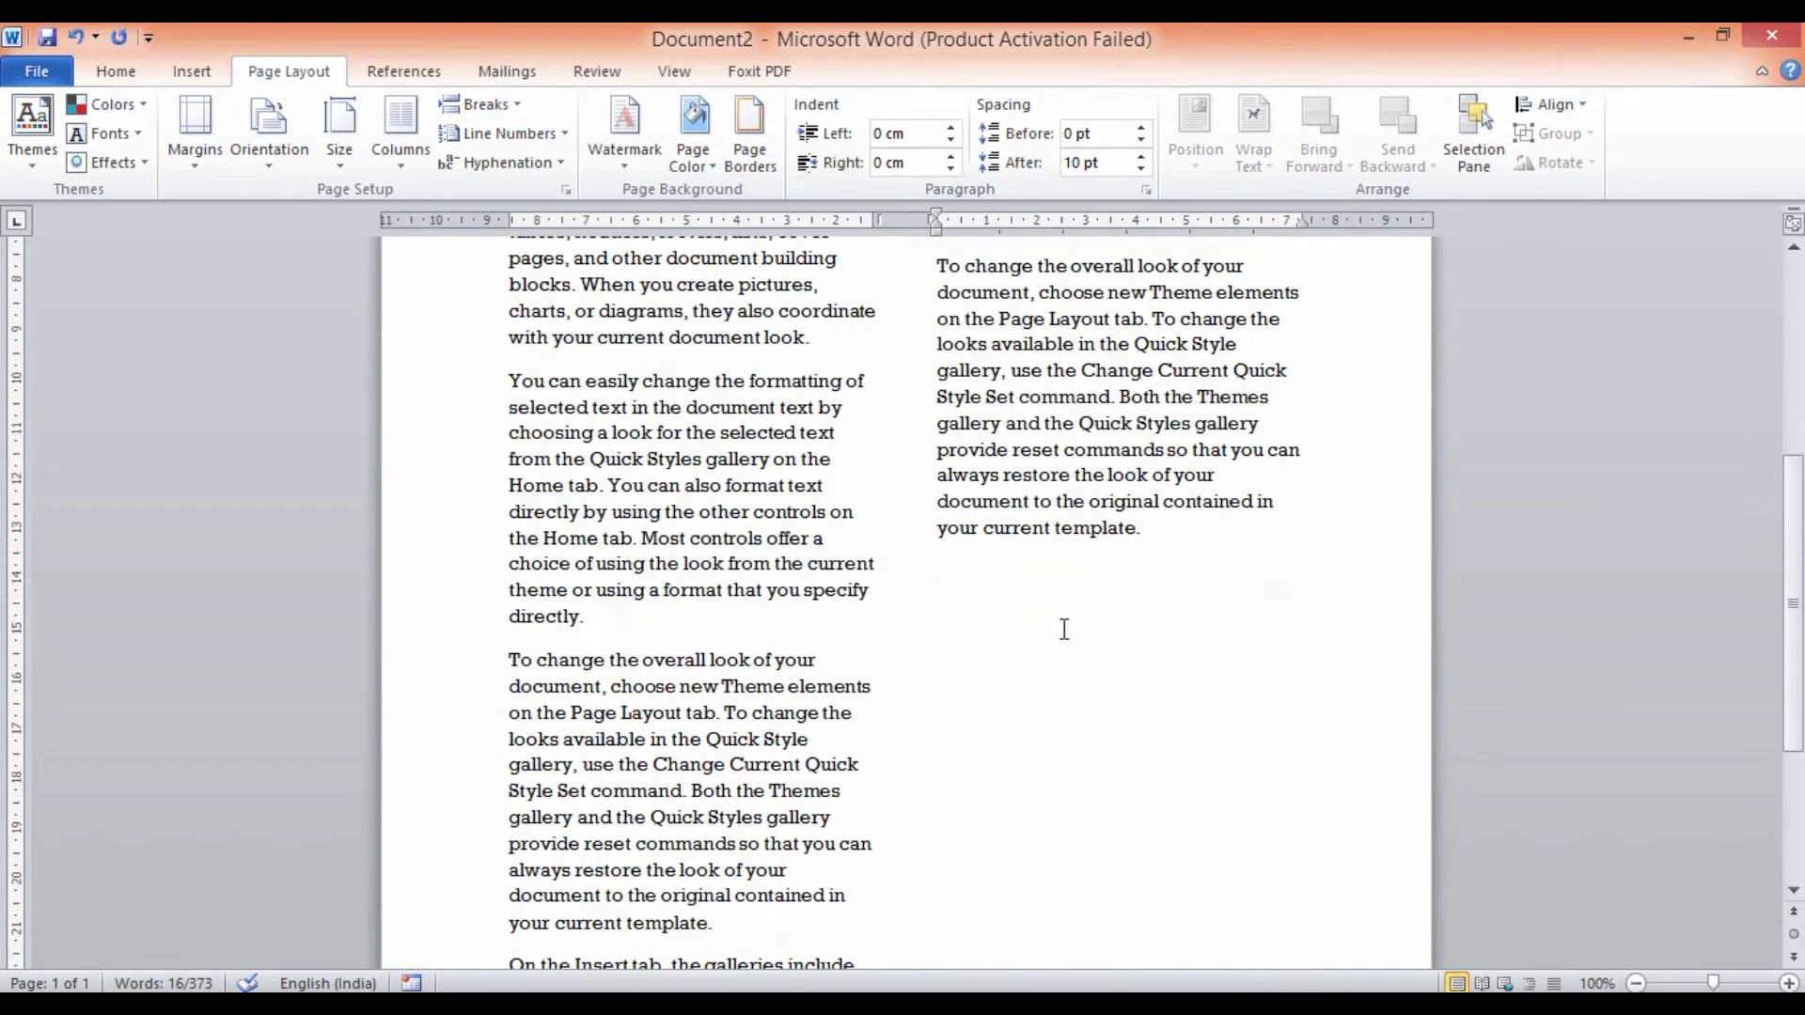
Insert a column break before the "On the Insert tab" paragraph near the foot of the first column.
{"action": "left_click", "coordinate": [511, 673]}
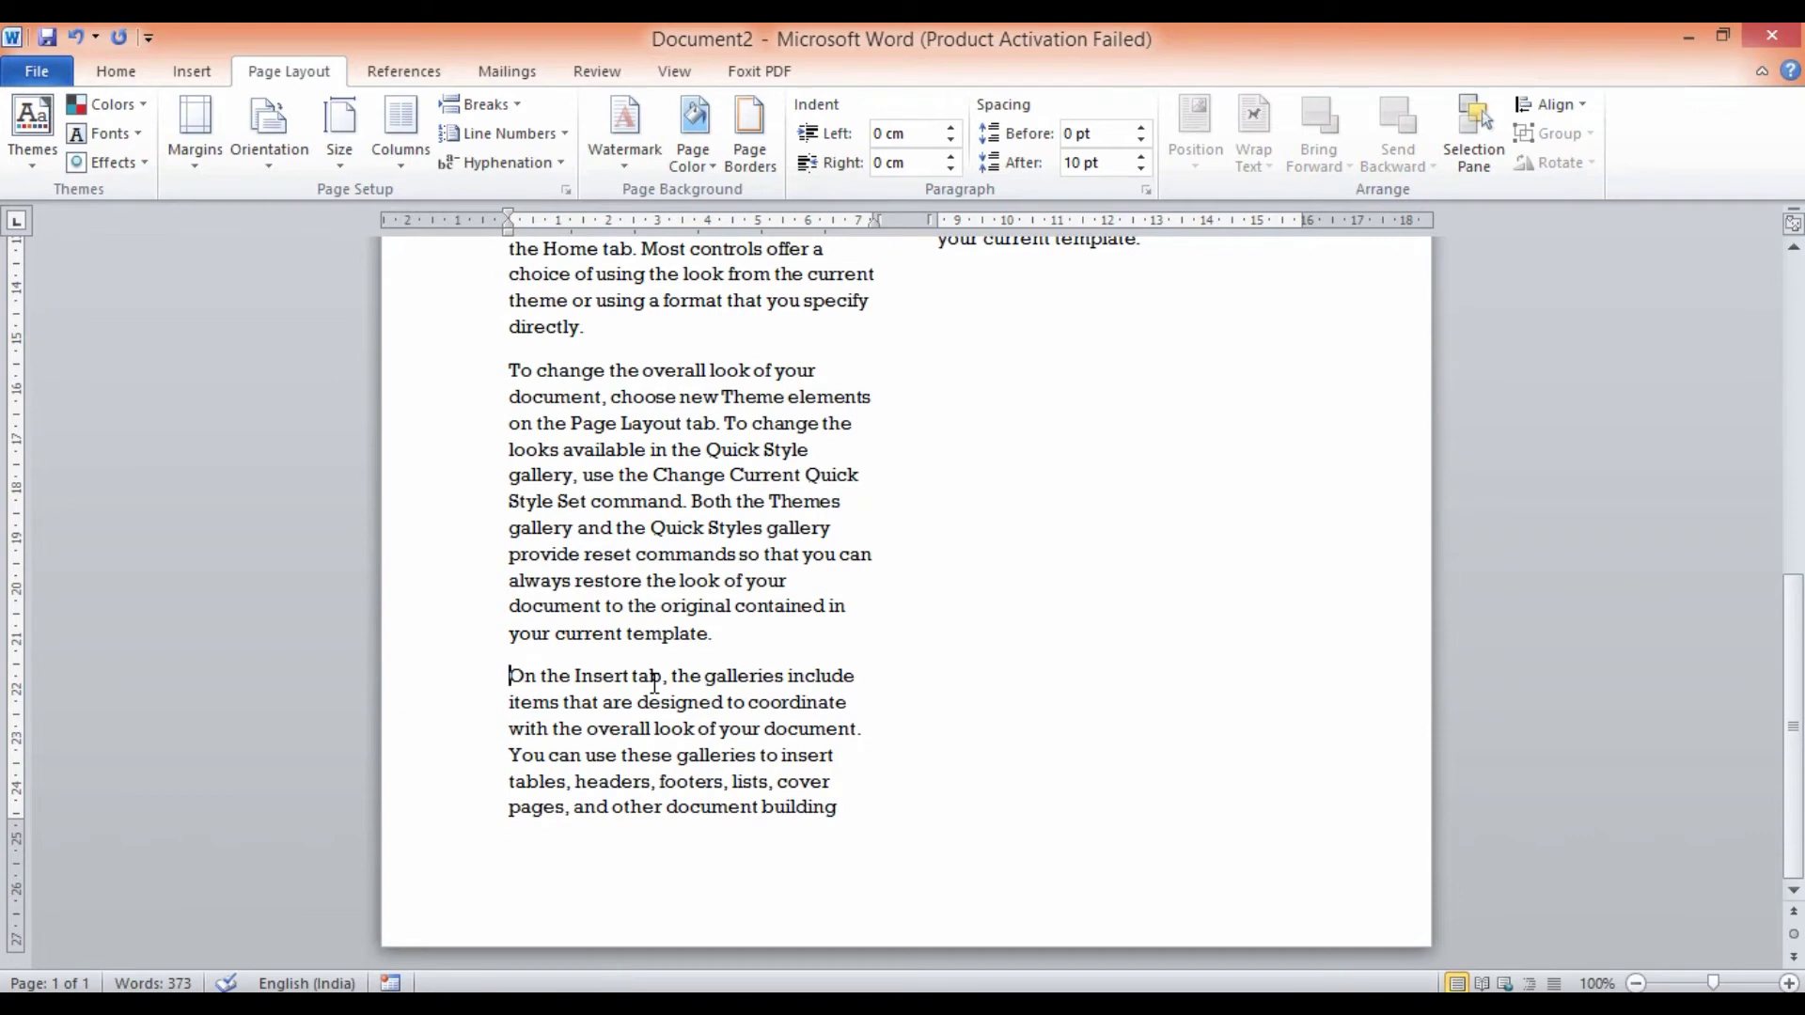
{"action": "left_click_drag", "start_coordinate": [732, 635], "coordinate": [485, 658]}
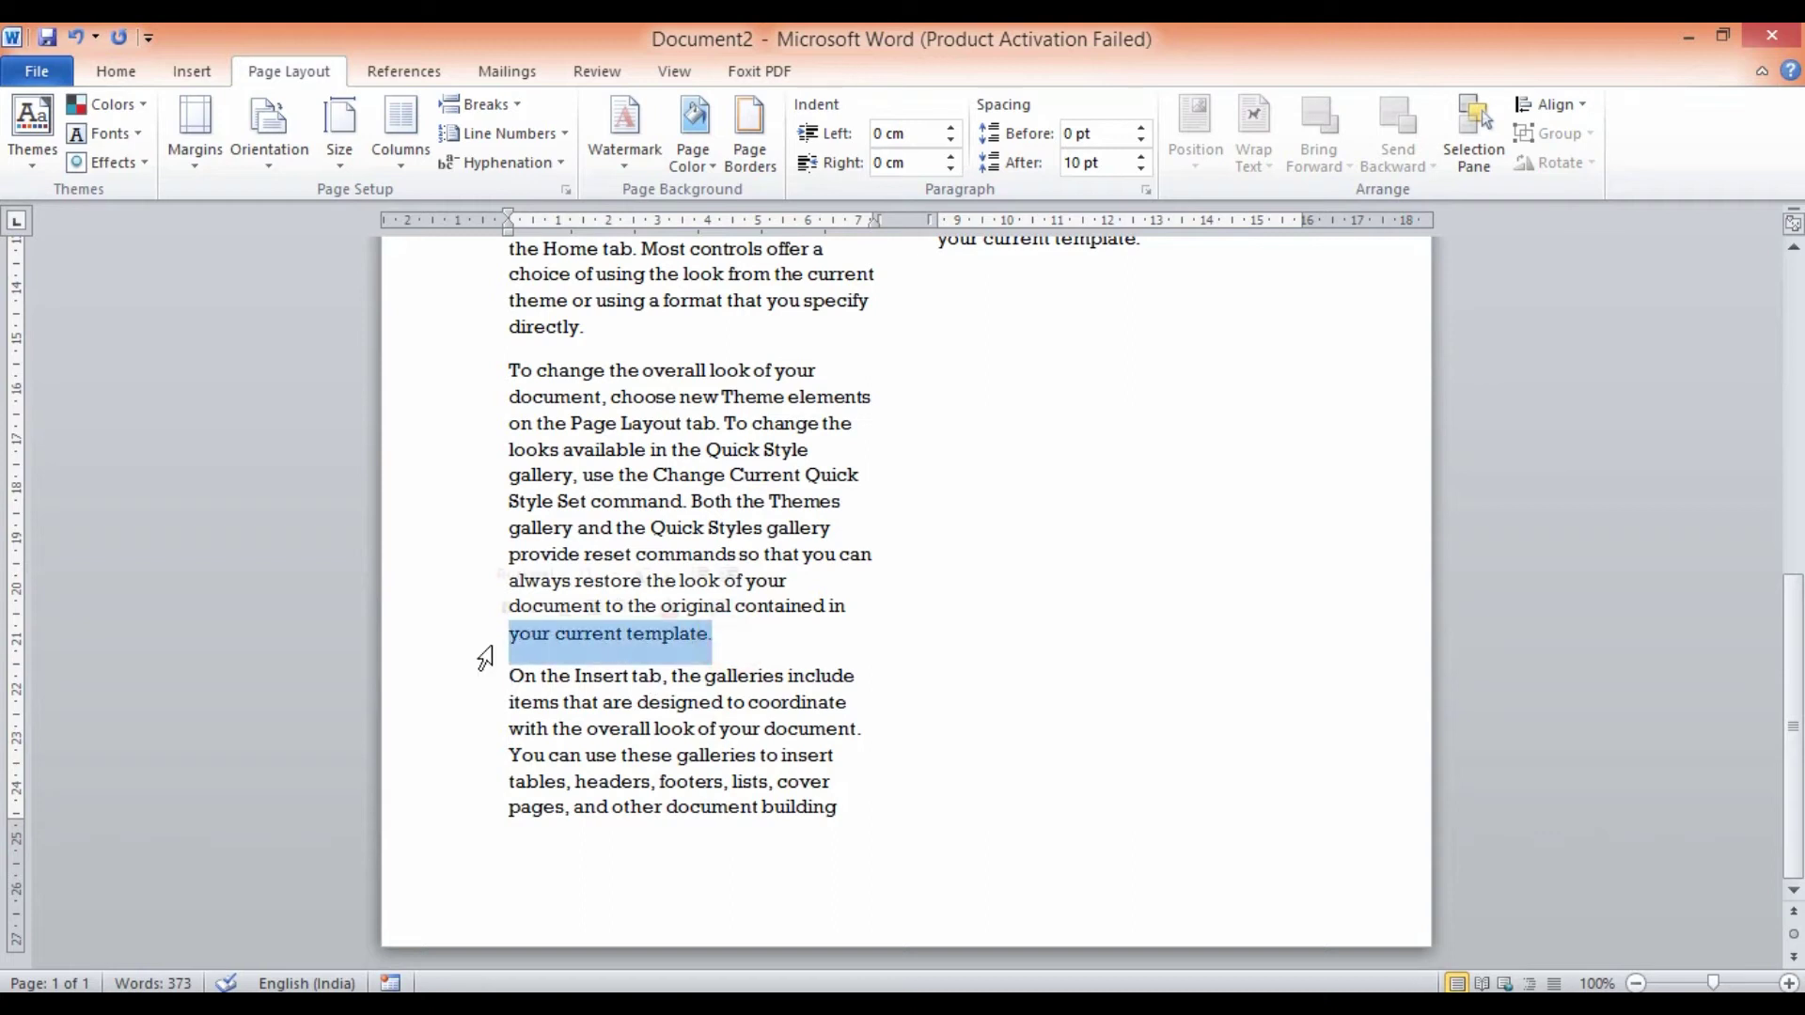
{"action": "left_click", "coordinate": [722, 633]}
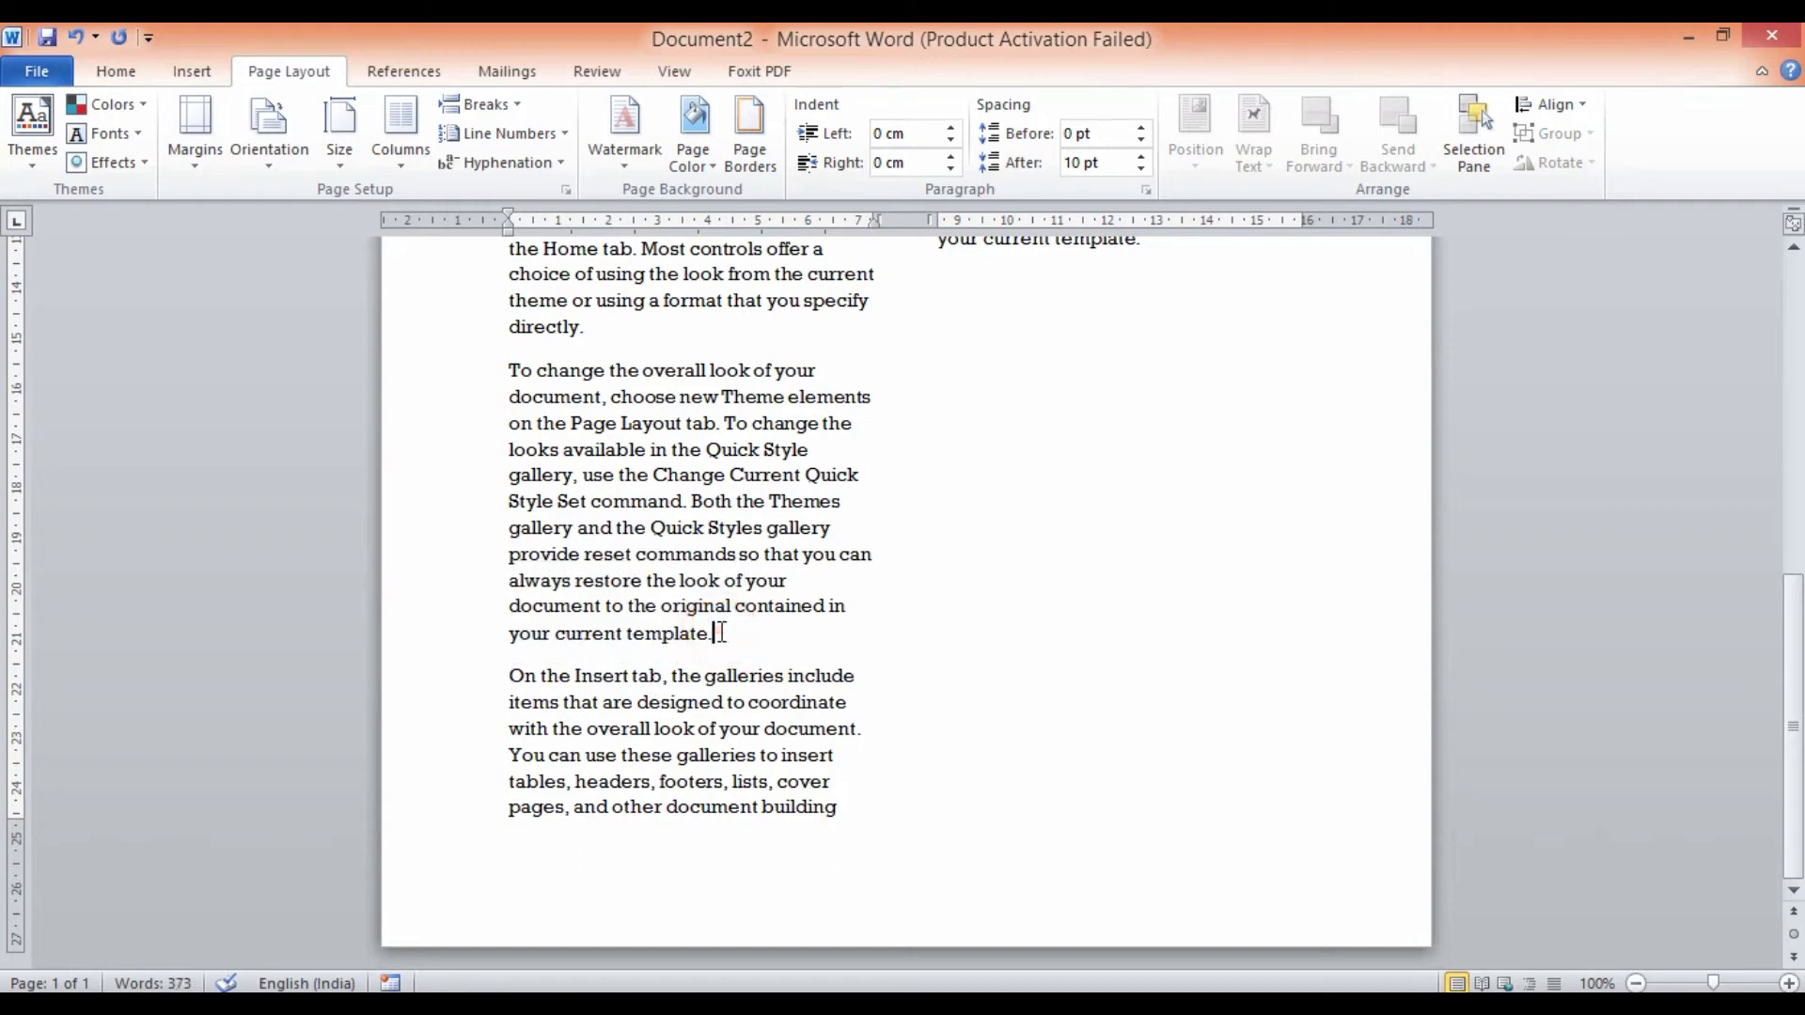
{"action": "left_click", "coordinate": [497, 681]}
{"action": "left_click", "coordinate": [516, 105]}
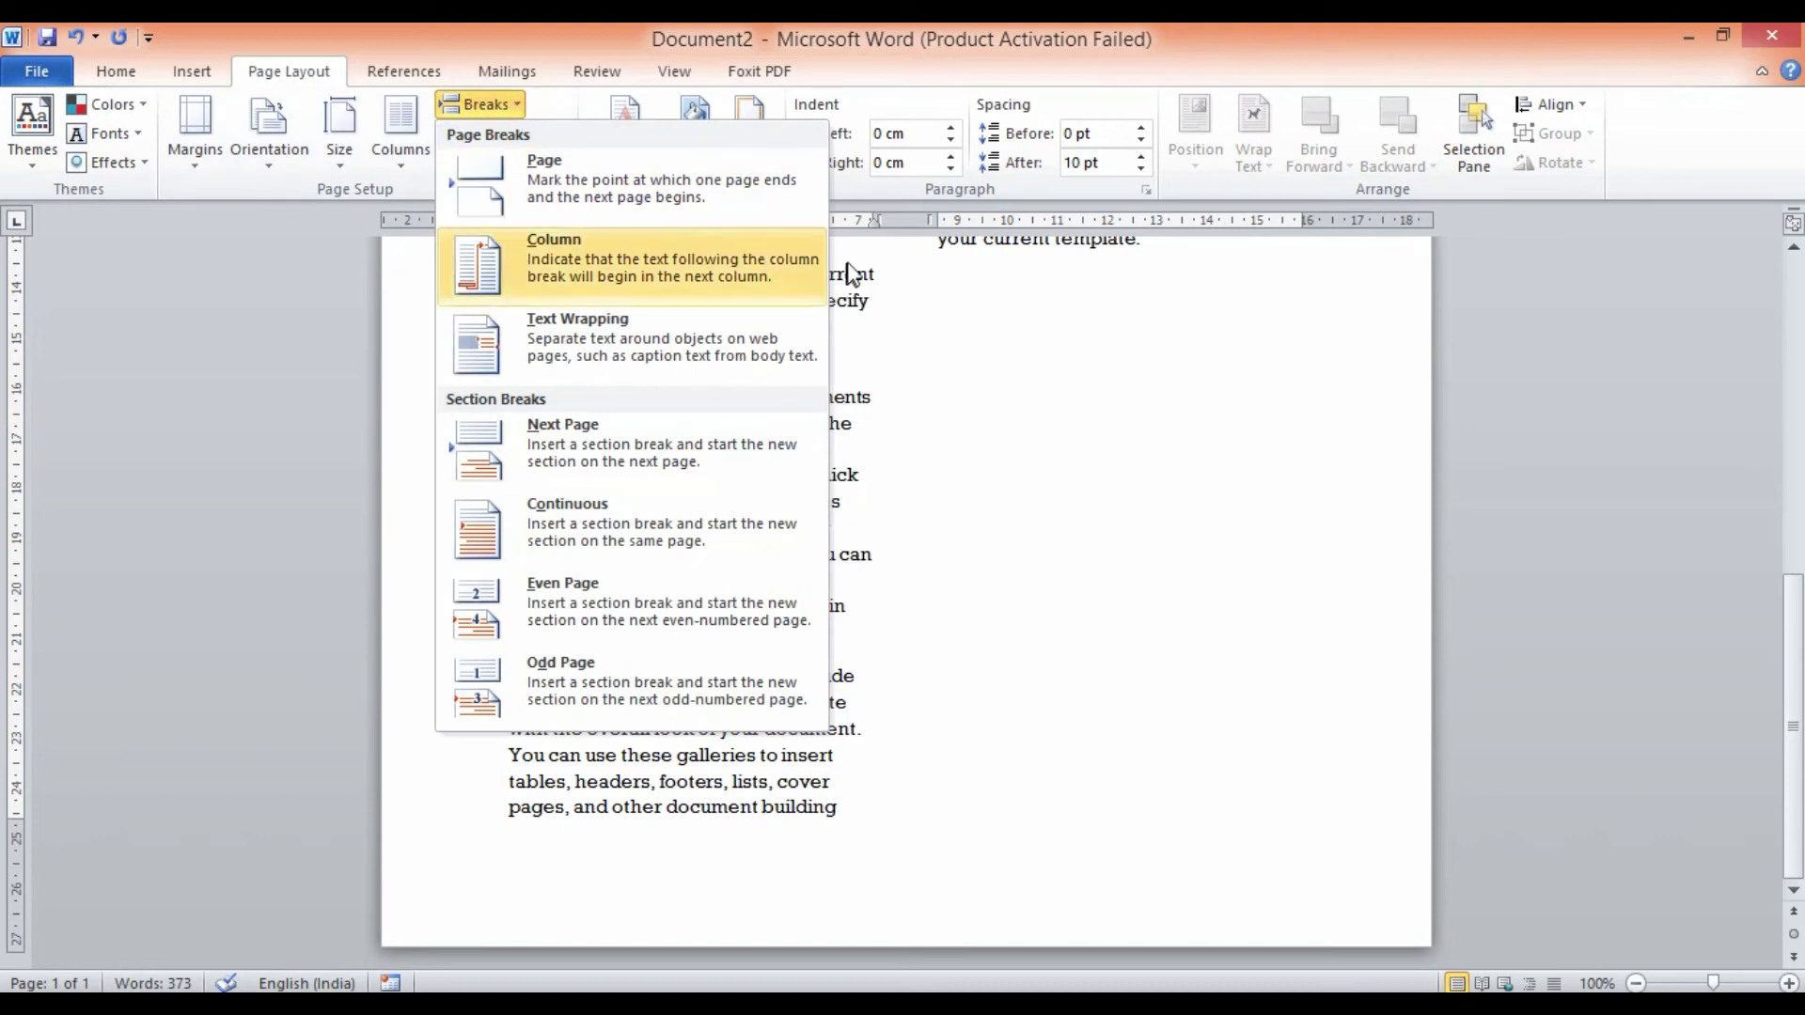
{"action": "left_click", "coordinate": [586, 246]}
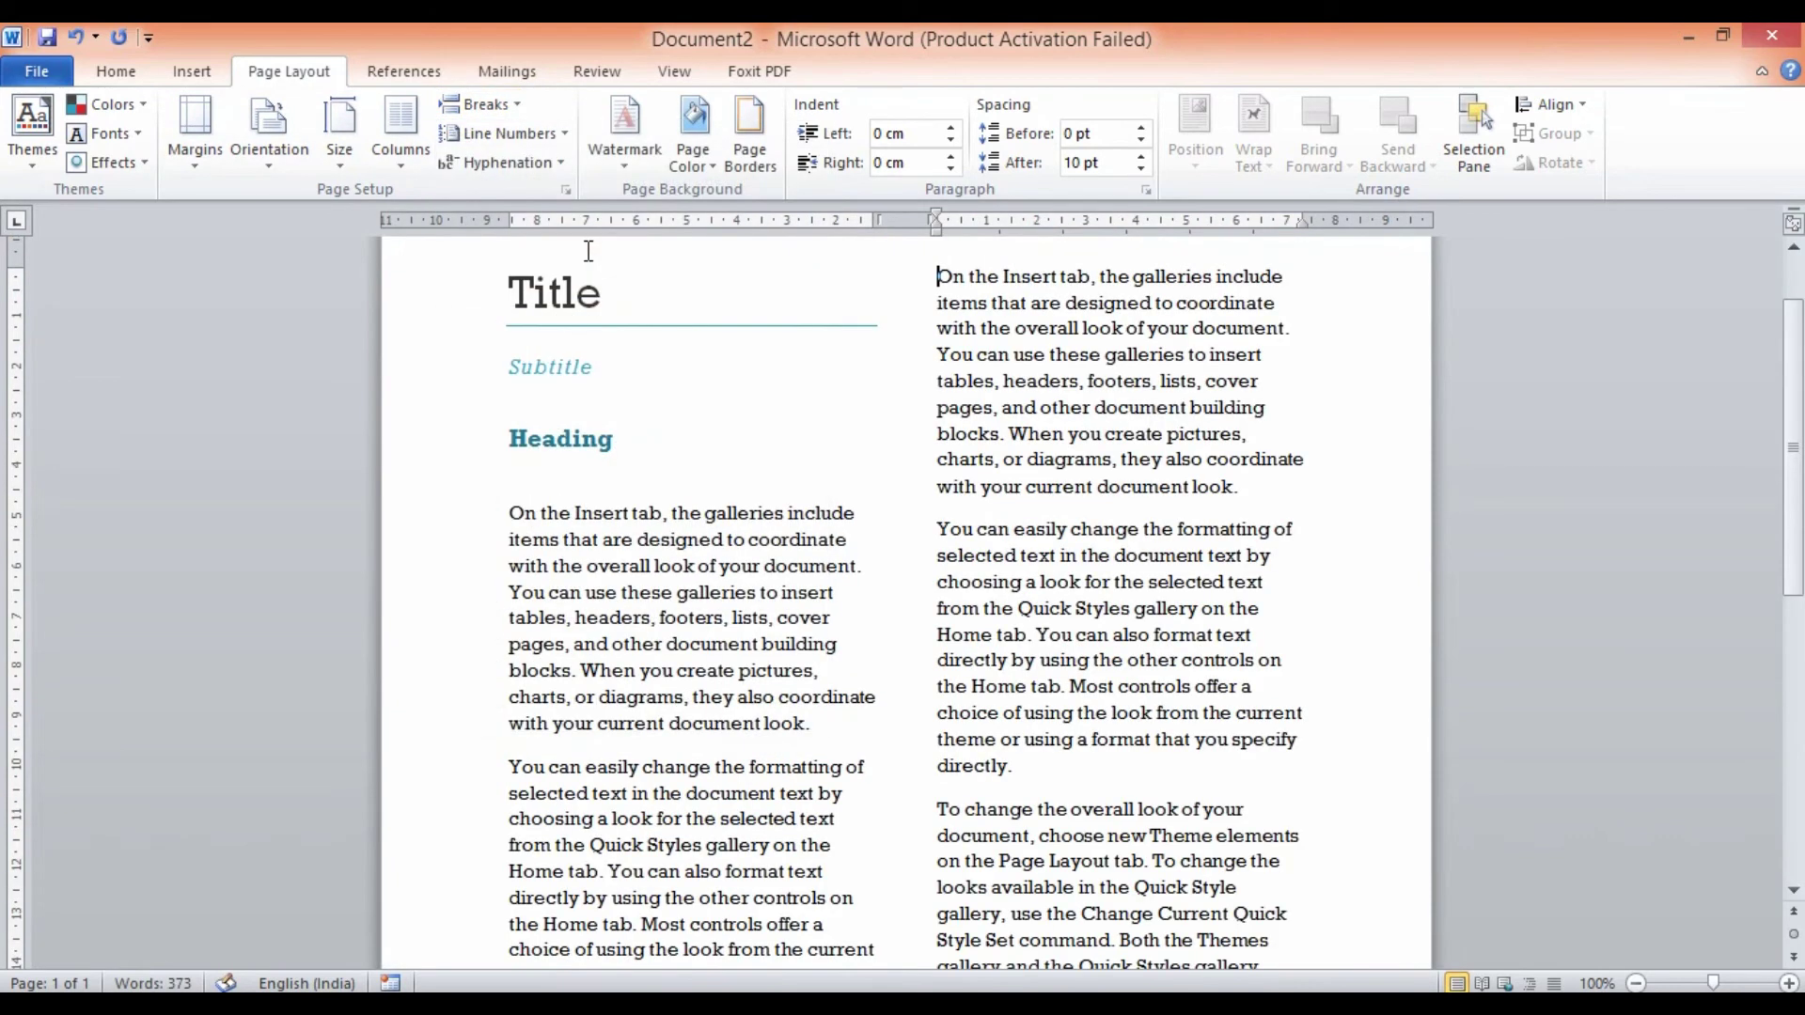
Insert a column break before the "To change the overall look" paragraph in the second column.
{"action": "scroll", "coordinate": [937, 439], "scroll_direction": "down", "scroll_amount": 2}
{"action": "scroll", "coordinate": [937, 439], "scroll_direction": "down", "scroll_amount": 5}
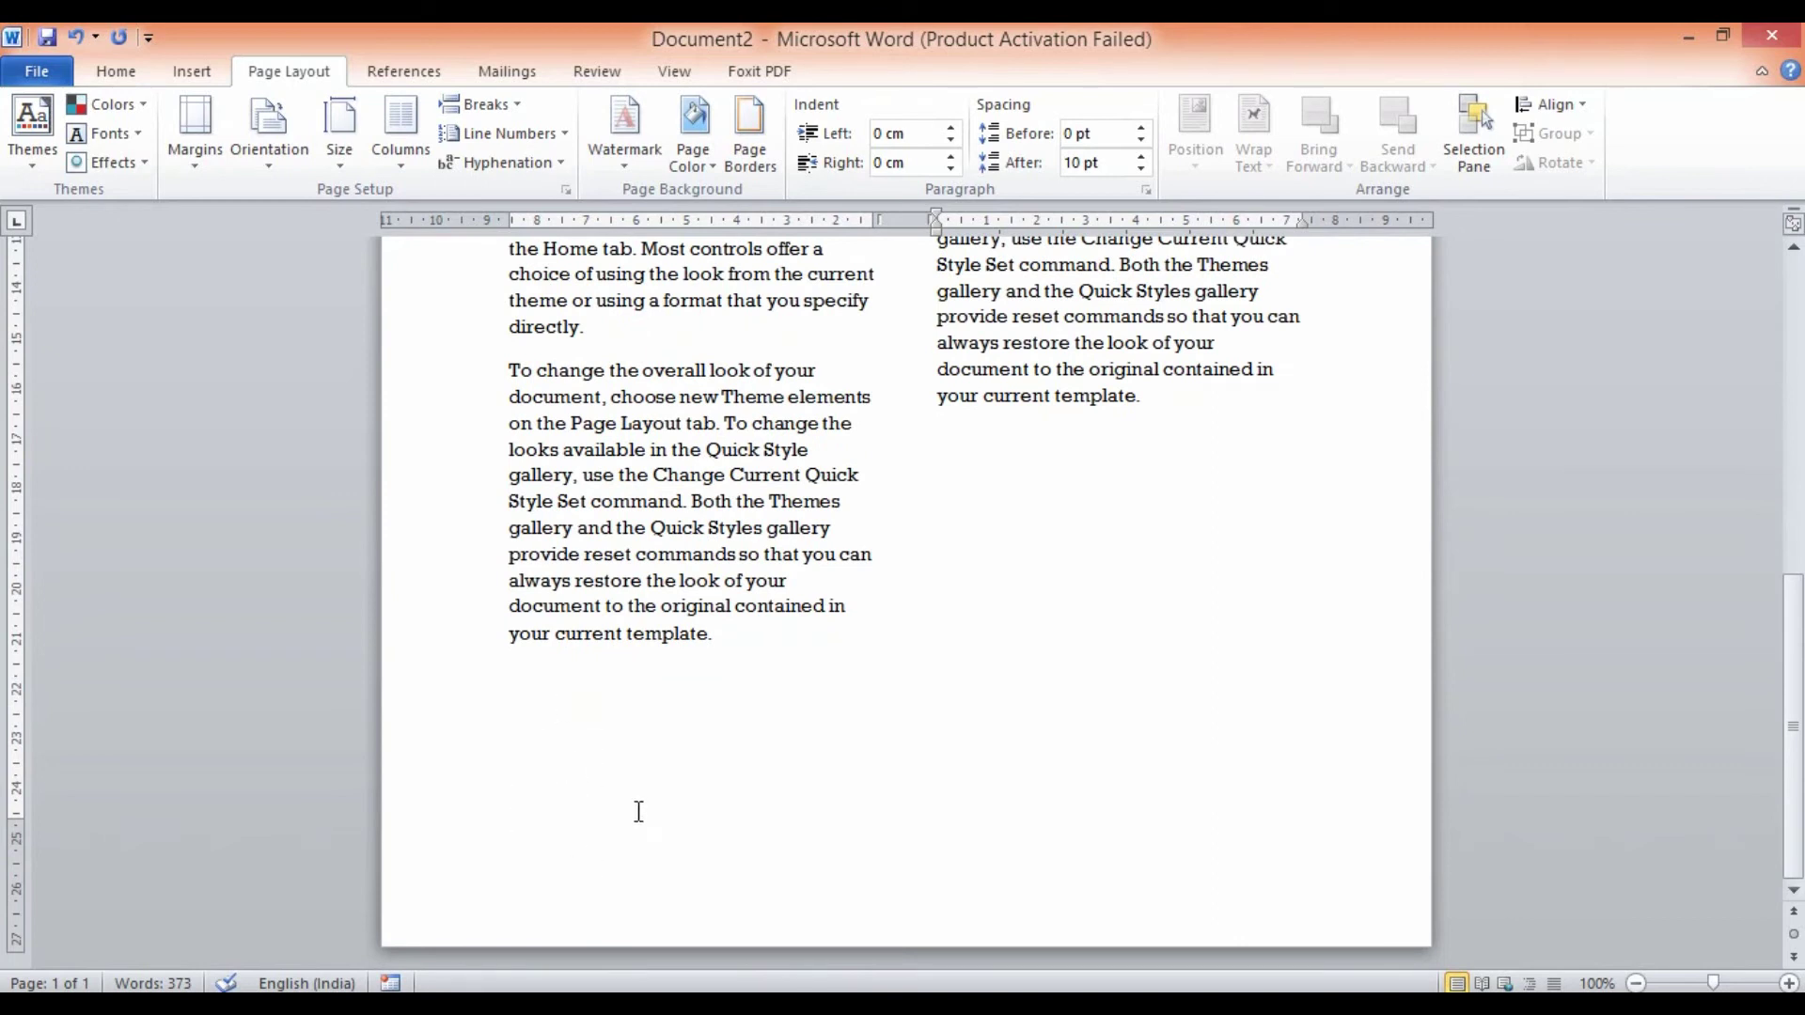
{"action": "scroll", "coordinate": [857, 764], "scroll_direction": "up", "scroll_amount": 10}
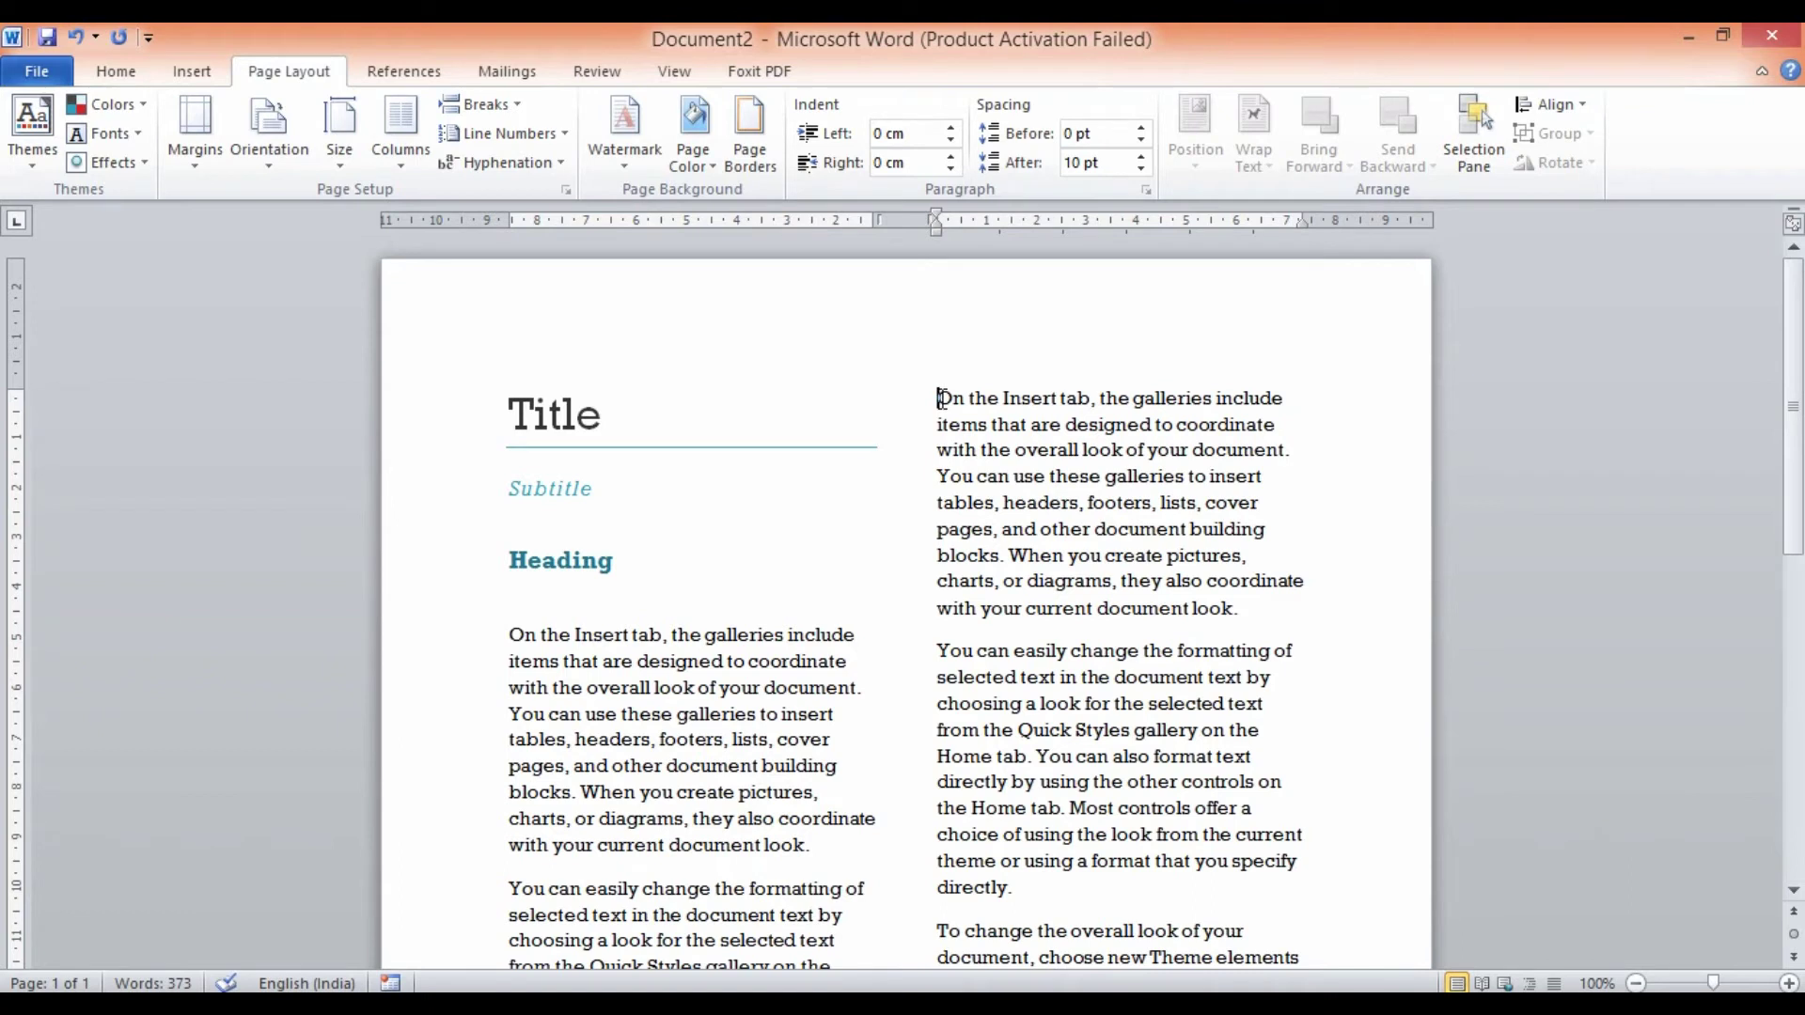
{"action": "scroll", "coordinate": [1210, 580], "scroll_direction": "down", "scroll_amount": 7}
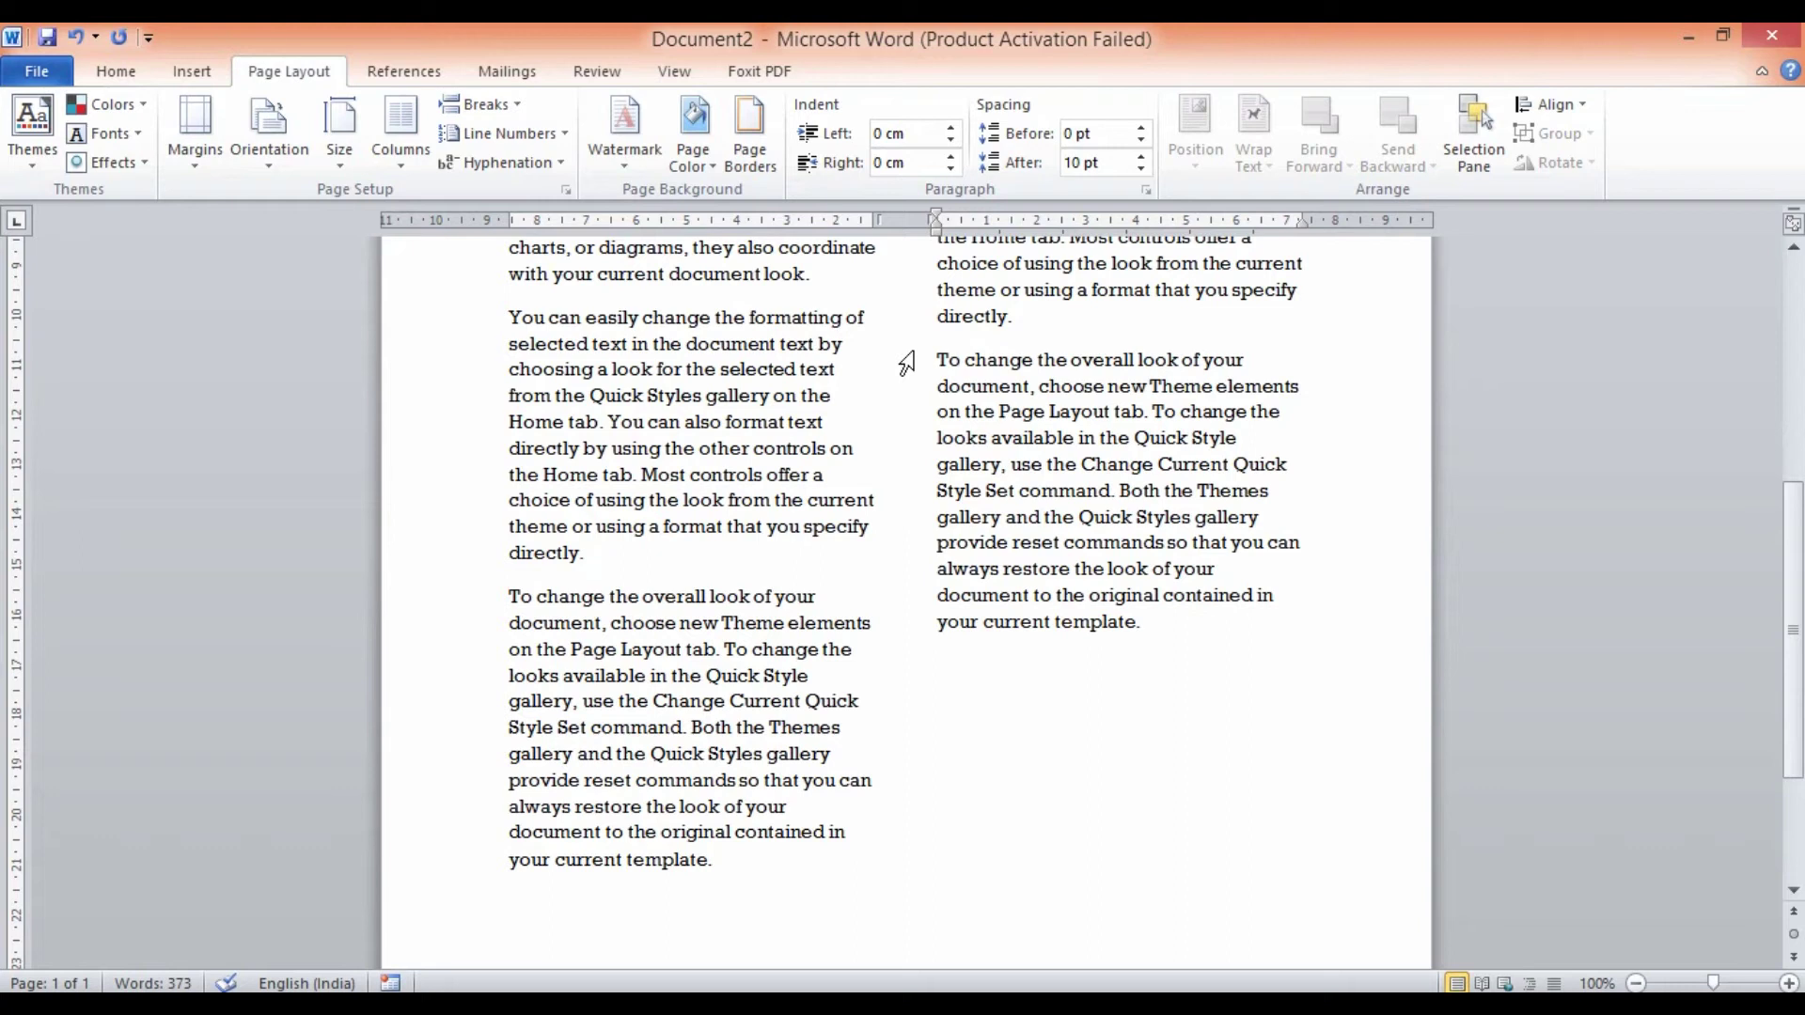
{"action": "left_click", "coordinate": [940, 355]}
{"action": "scroll", "coordinate": [1035, 336], "scroll_direction": "up", "scroll_amount": 5}
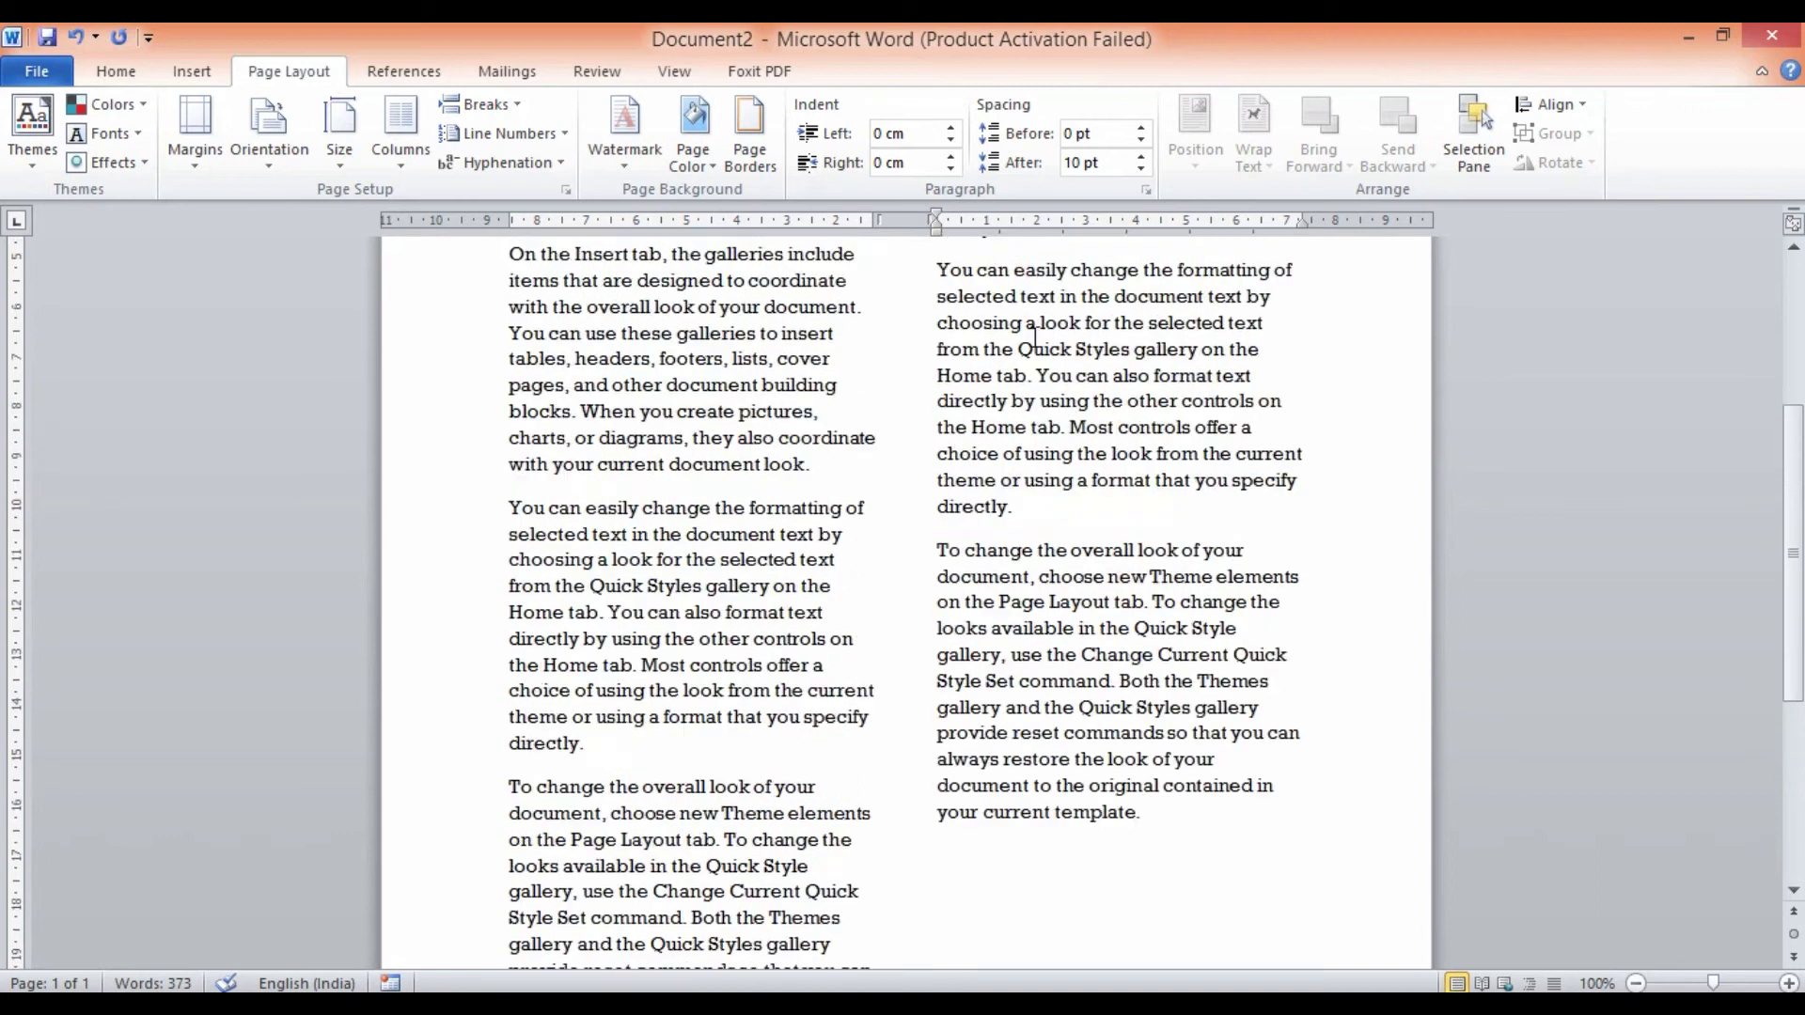
{"action": "scroll", "coordinate": [908, 584], "scroll_direction": "down", "scroll_amount": 5}
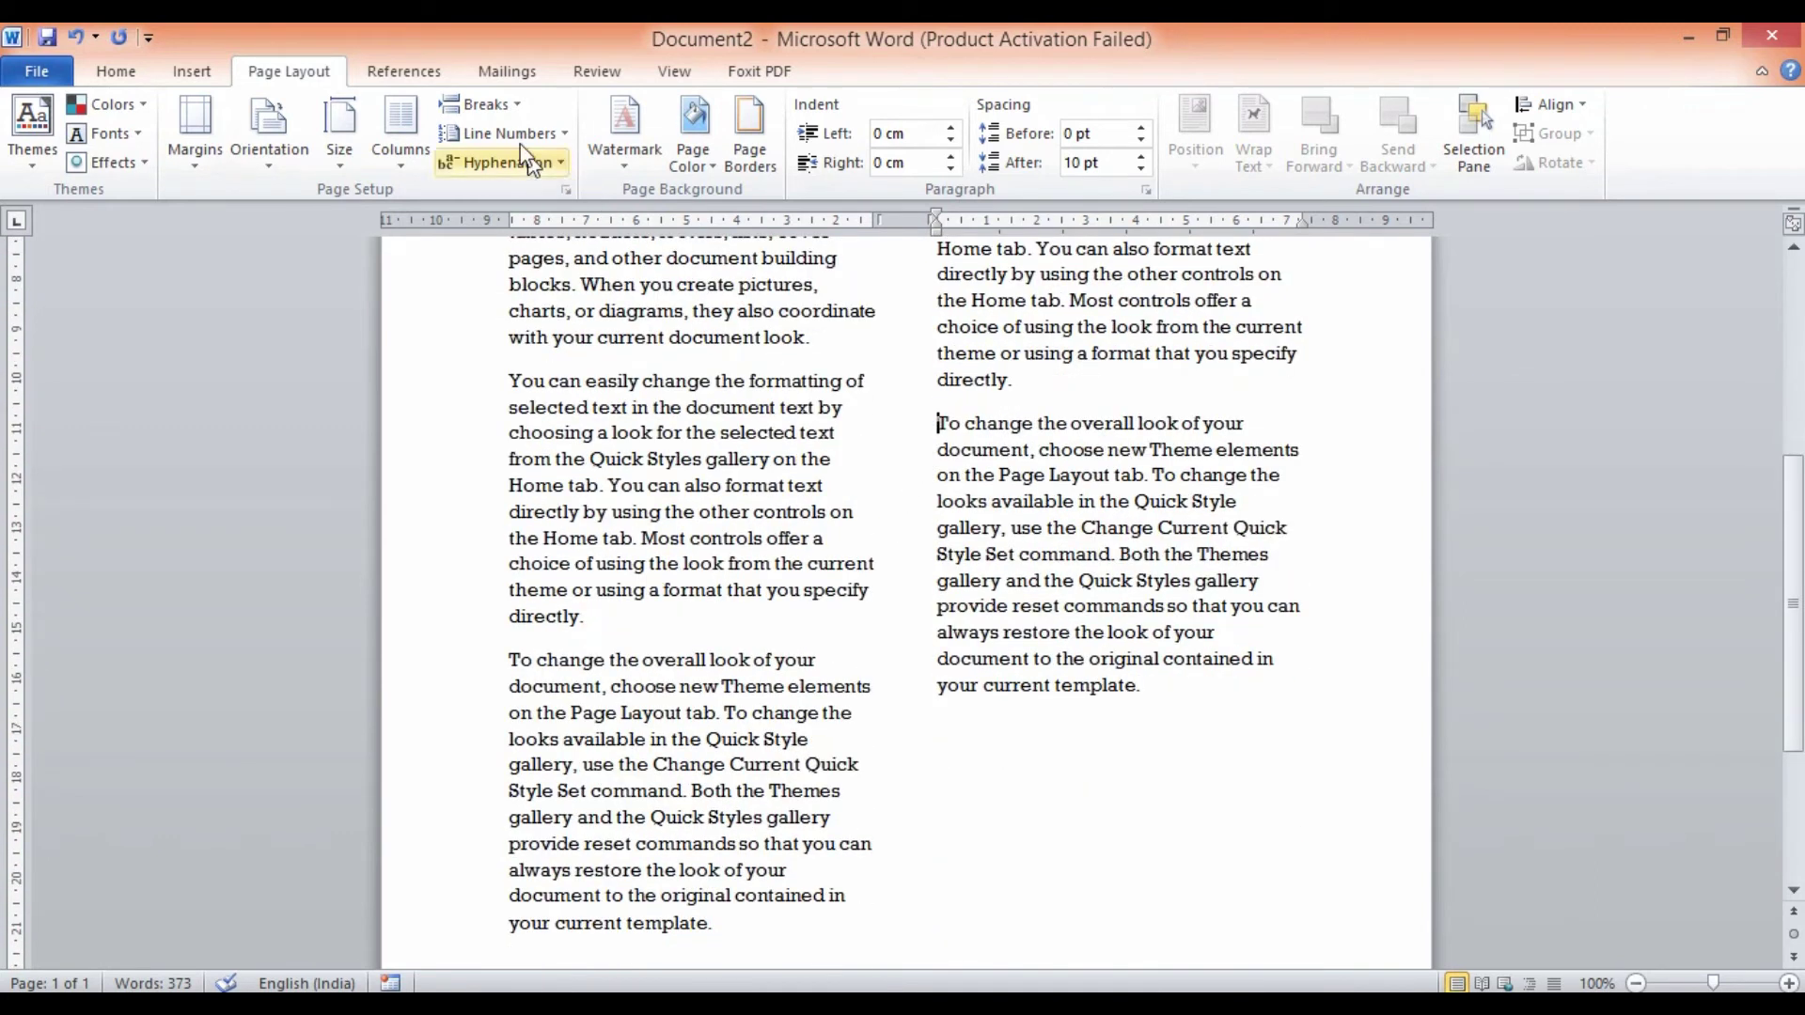
{"action": "left_click", "coordinate": [519, 106]}
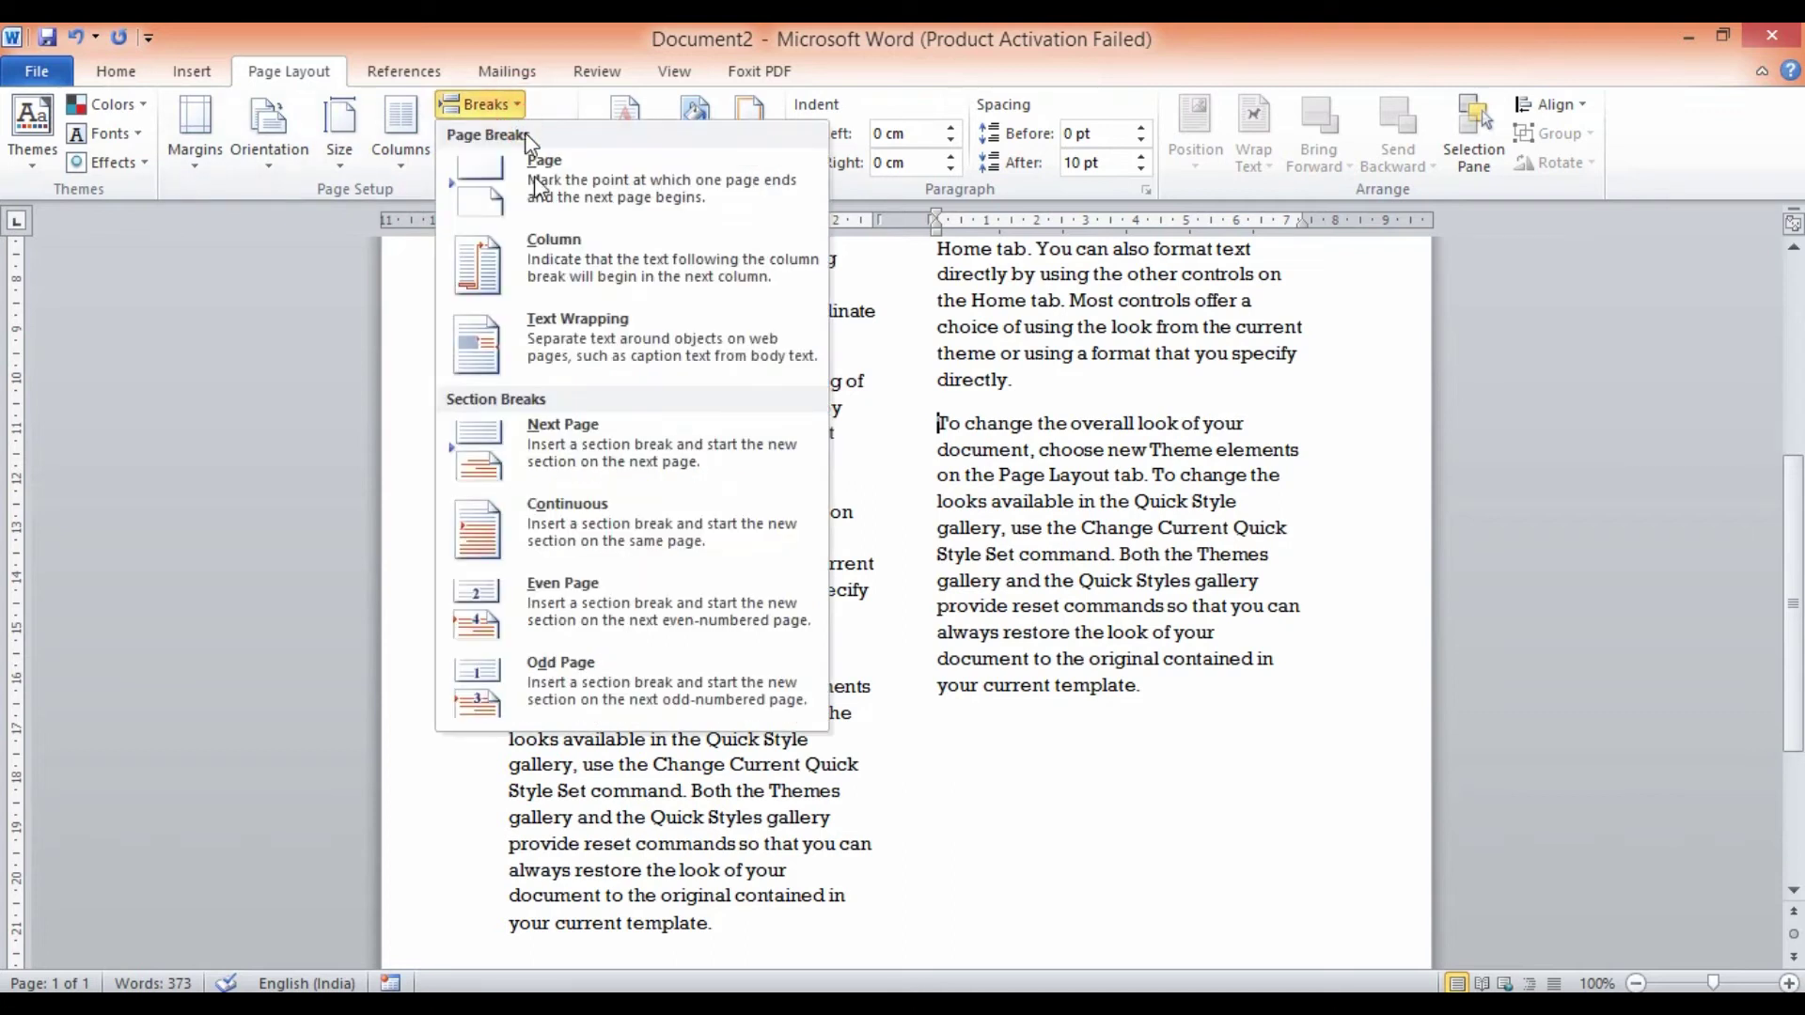
{"action": "left_click", "coordinate": [563, 252]}
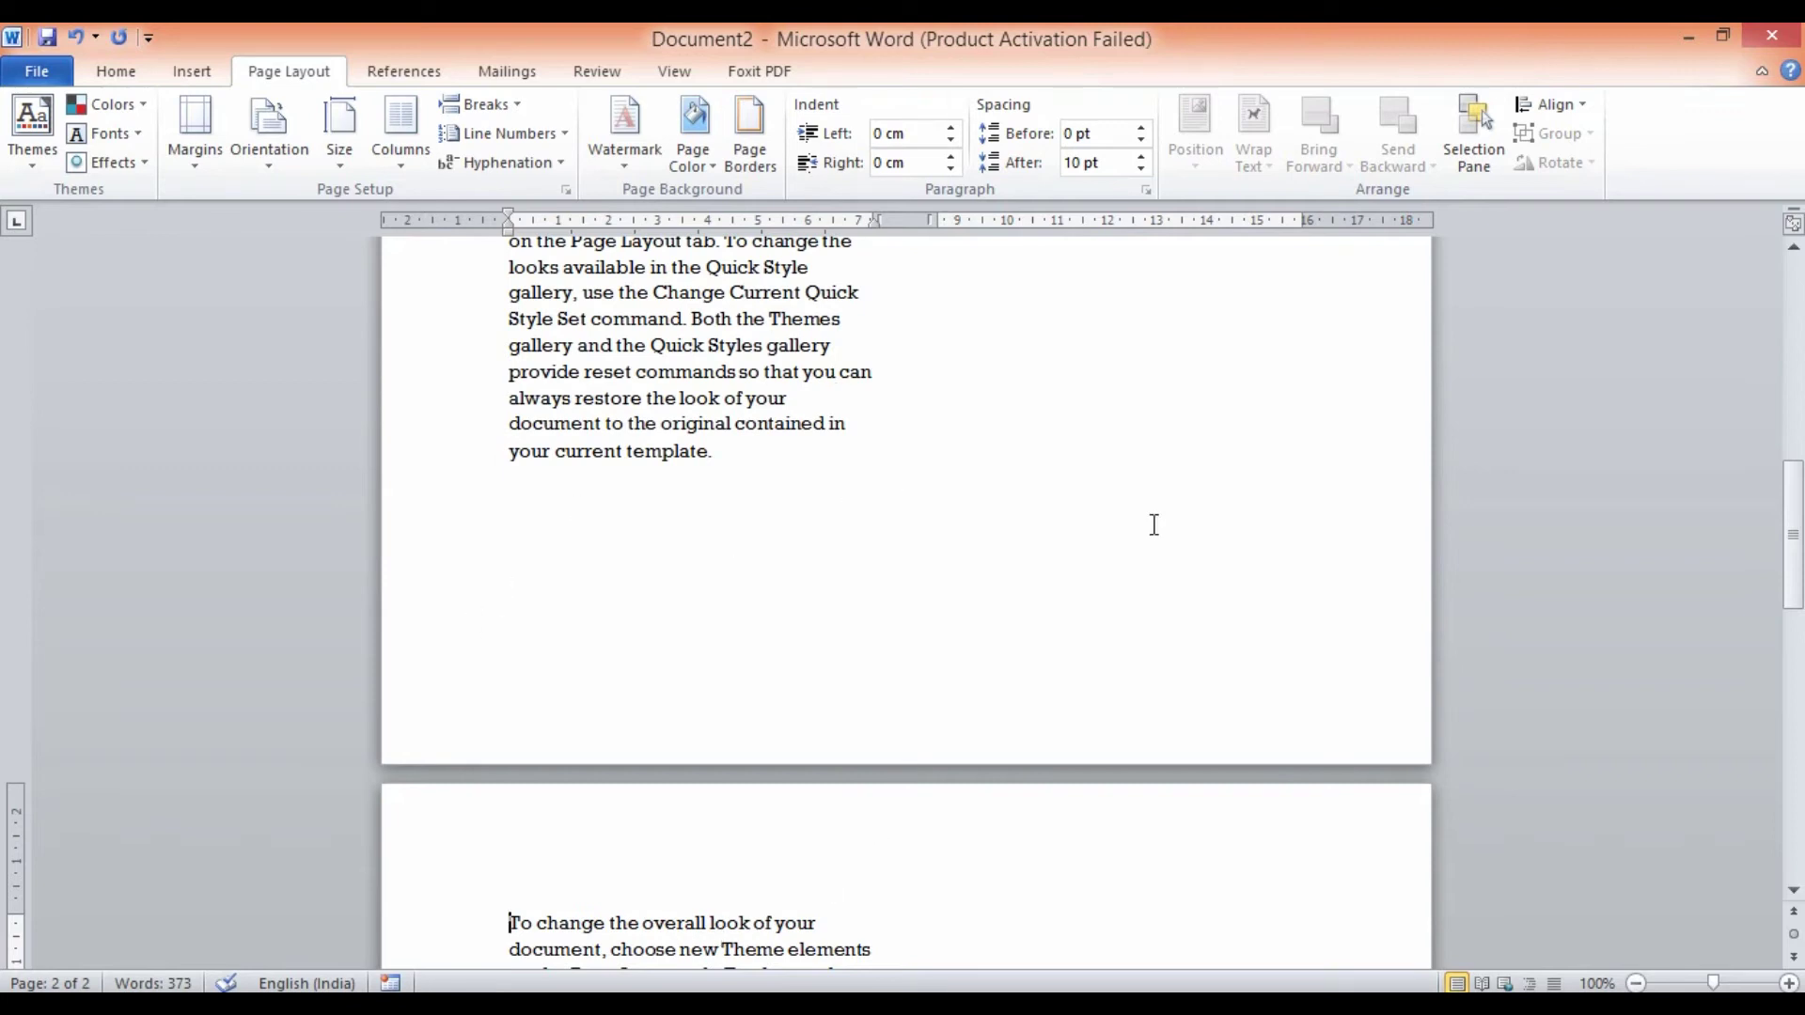
Examine the second column's paragraphs on page one and the "To change the overall look" paragraph on page two.
{"action": "scroll", "coordinate": [1152, 523], "scroll_direction": "up", "scroll_amount": 10}
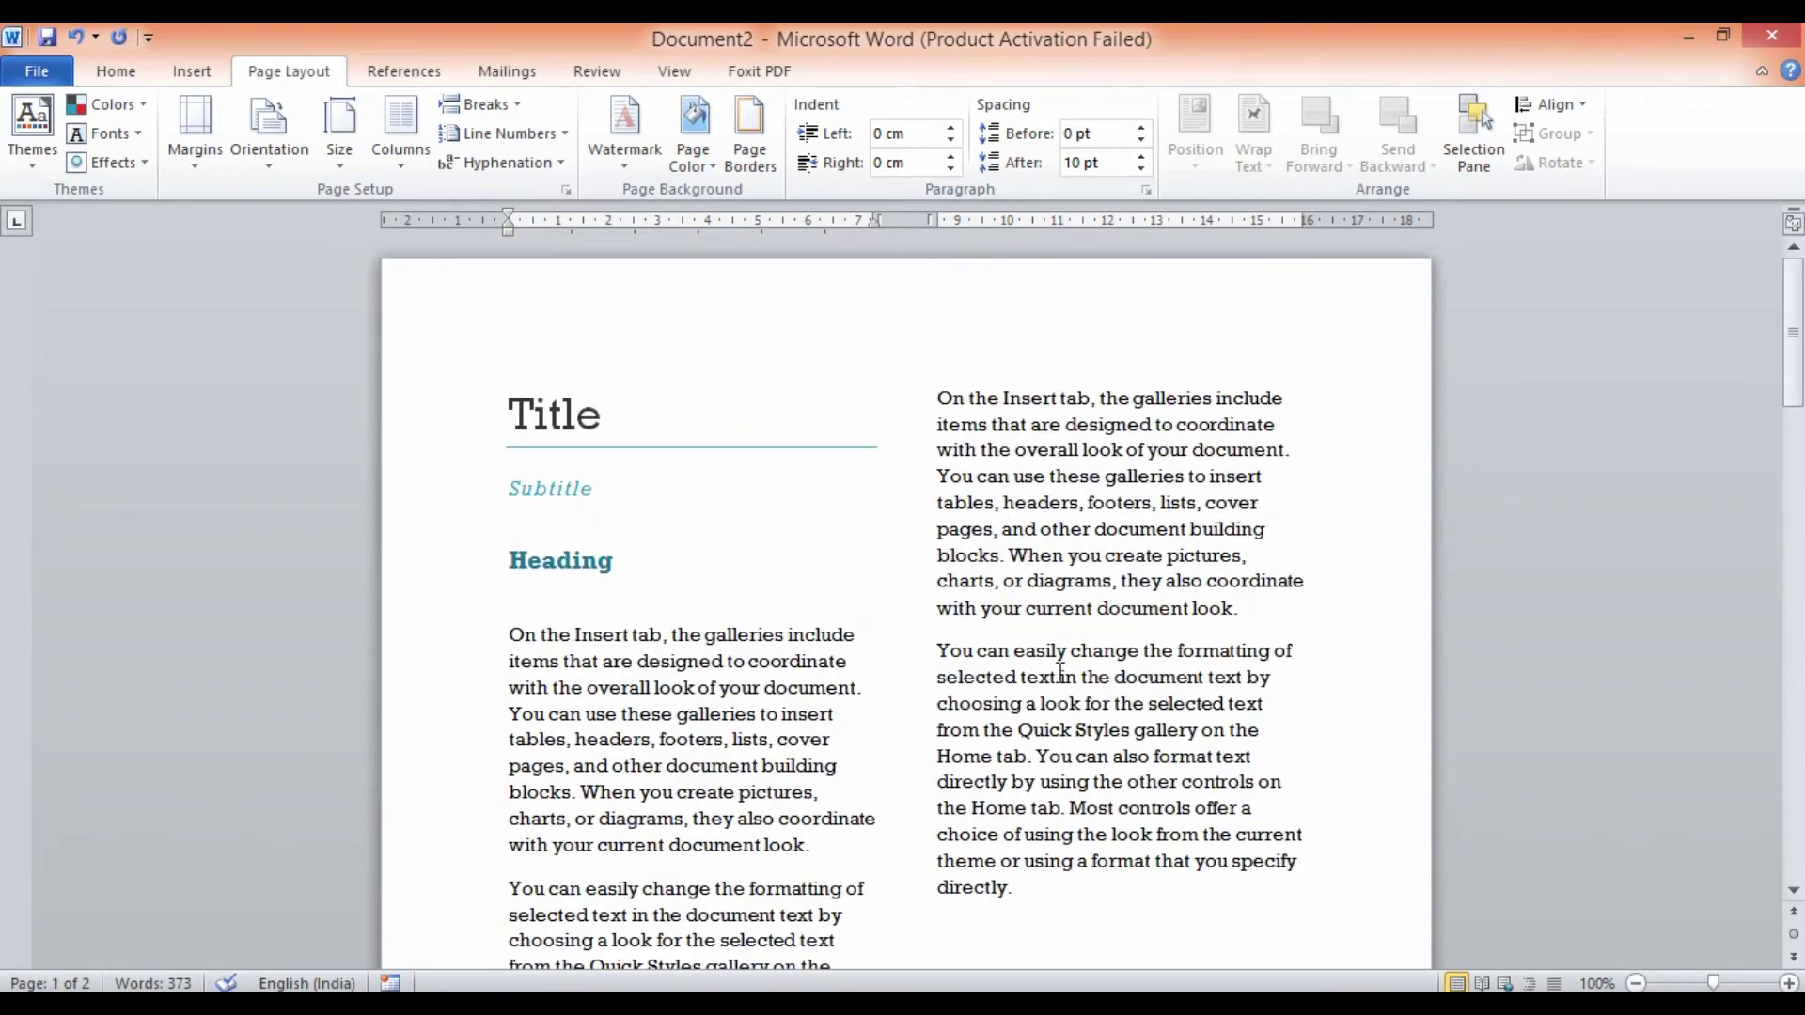
{"action": "left_click_drag", "start_coordinate": [937, 397], "coordinate": [1016, 888]}
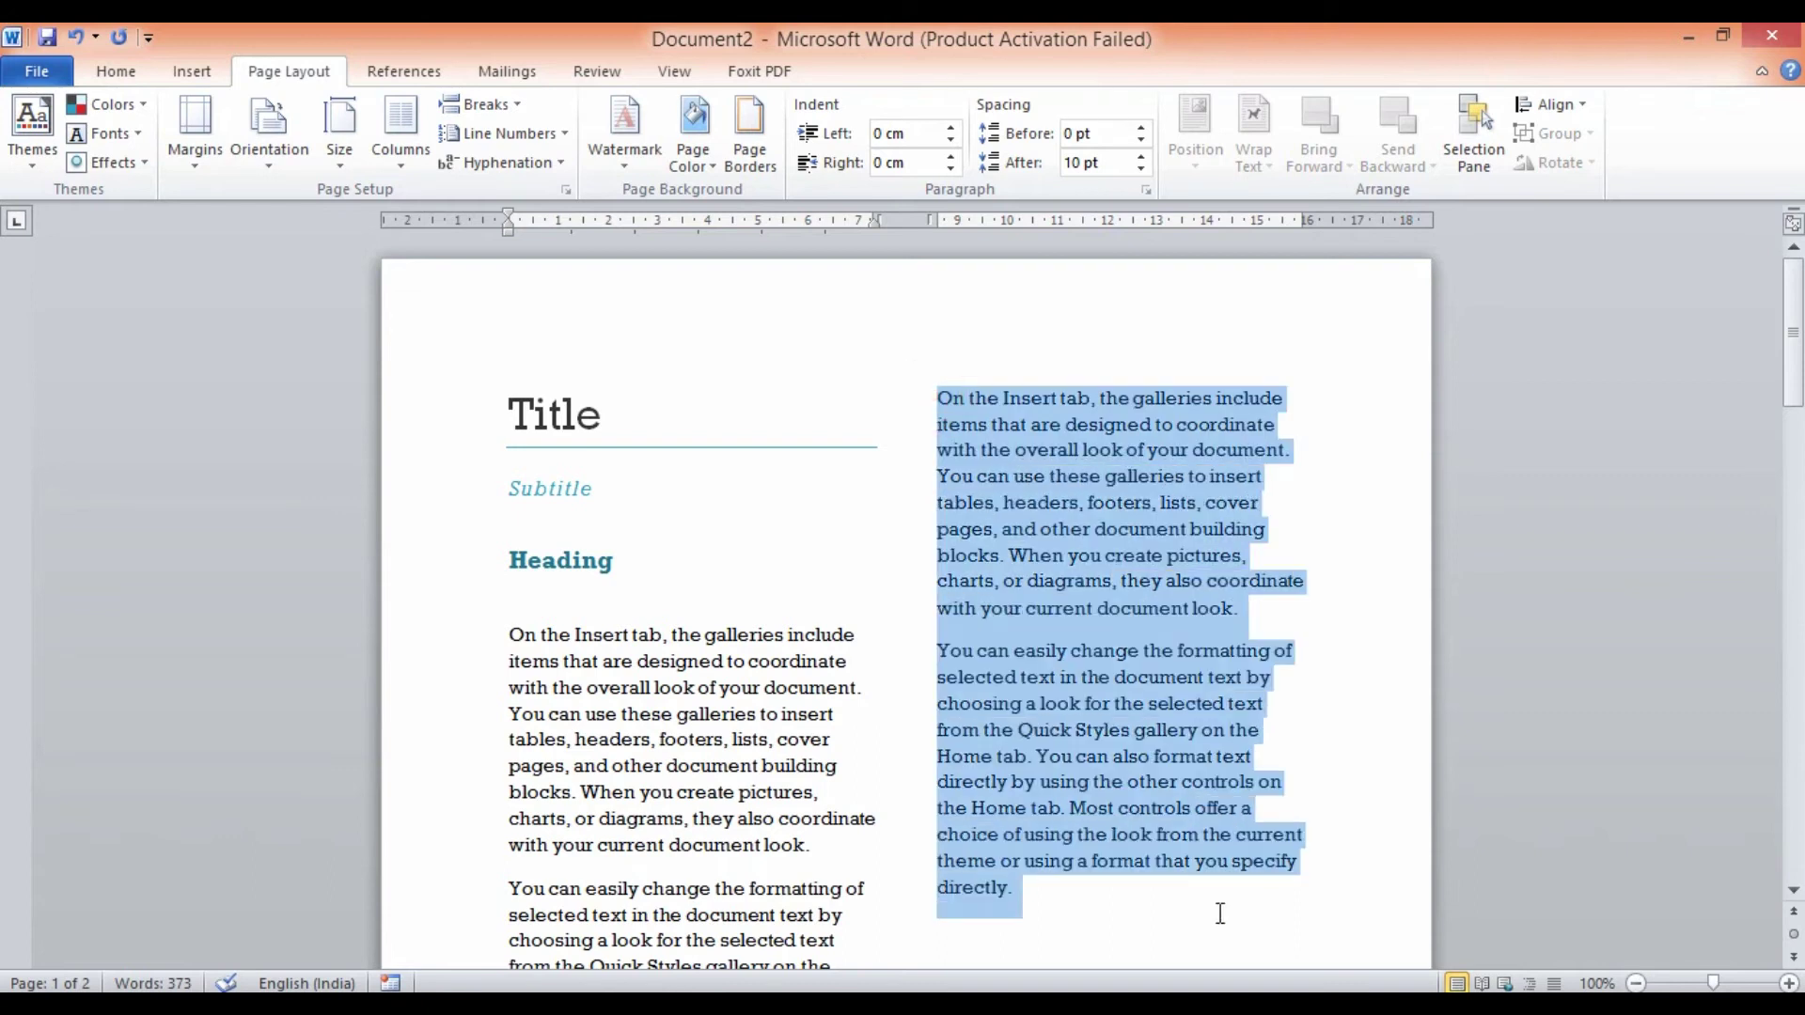
{"action": "left_click_drag", "start_coordinate": [526, 679], "coordinate": [684, 940]}
{"action": "left_click_drag", "start_coordinate": [981, 423], "coordinate": [1156, 765]}
{"action": "scroll", "coordinate": [1156, 765], "scroll_direction": "down", "scroll_amount": 15}
{"action": "scroll", "coordinate": [1119, 790], "scroll_direction": "down", "scroll_amount": 6}
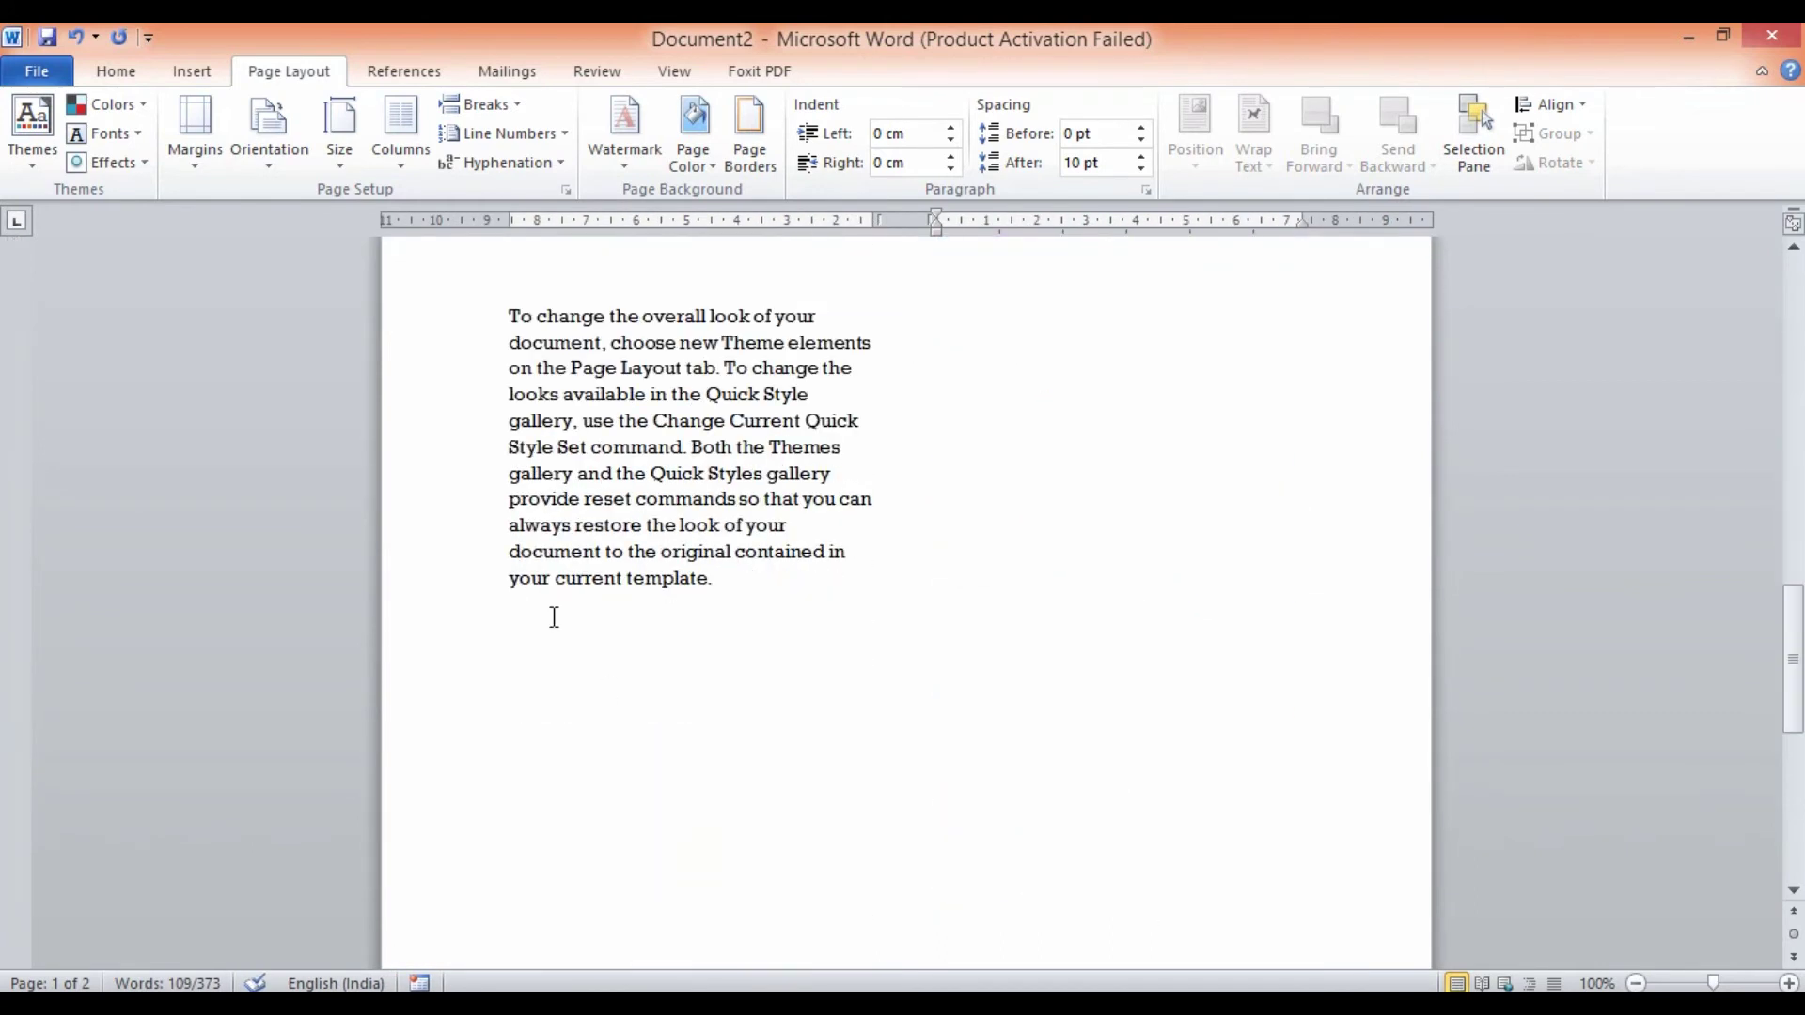
{"action": "left_click_drag", "start_coordinate": [483, 320], "coordinate": [652, 665]}
{"action": "scroll", "coordinate": [651, 666], "scroll_direction": "up", "scroll_amount": 20}
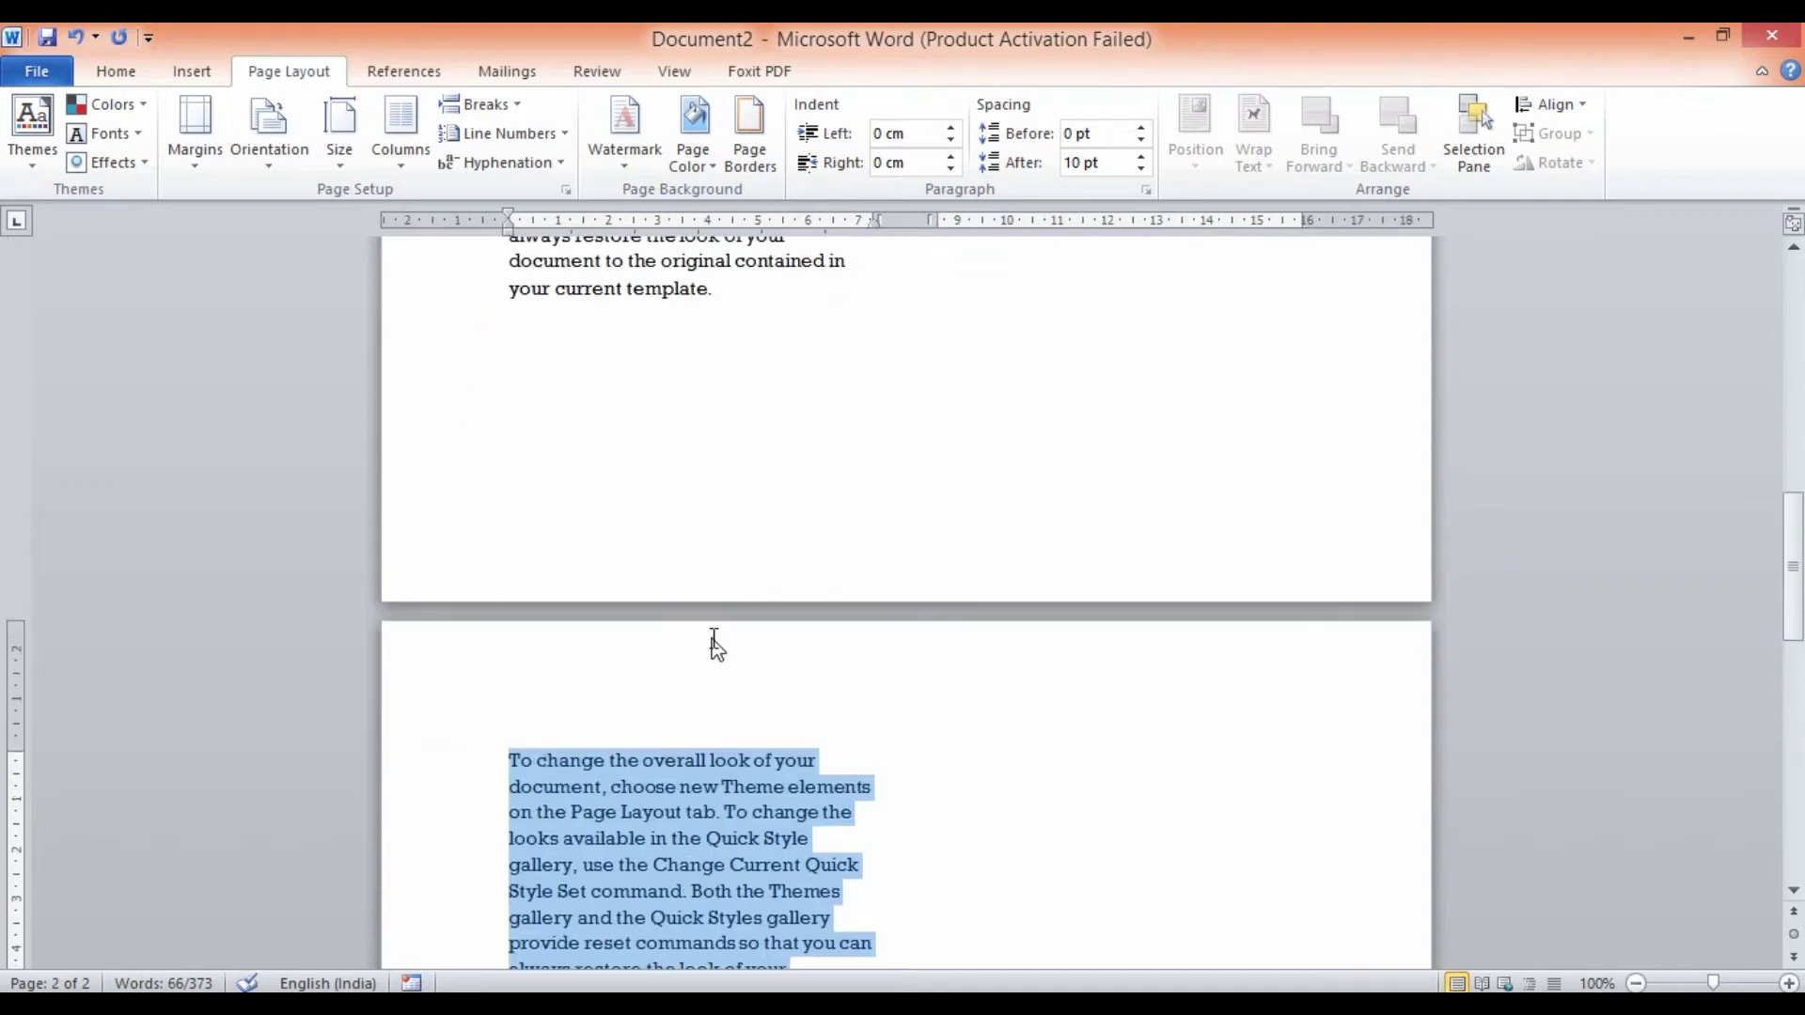
{"action": "scroll", "coordinate": [1050, 489], "scroll_direction": "up", "scroll_amount": 4}
{"action": "left_click_drag", "start_coordinate": [908, 402], "coordinate": [1016, 904]}
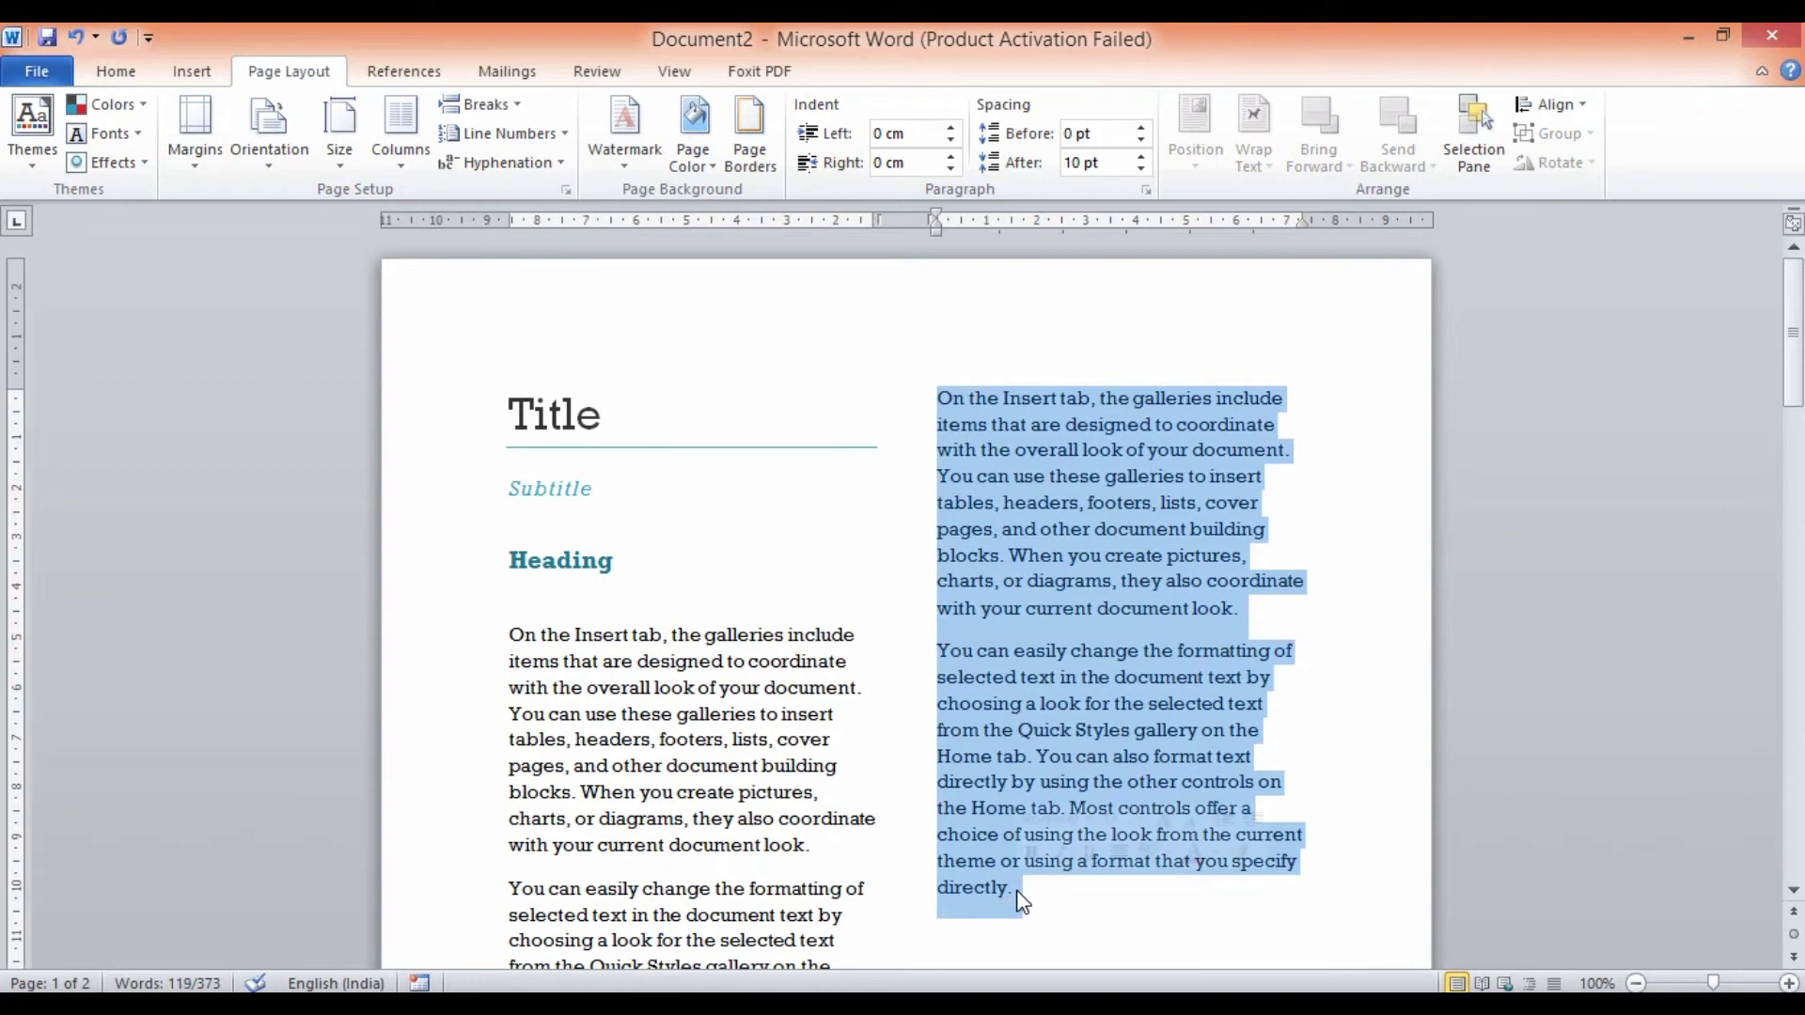
{"action": "scroll", "coordinate": [1022, 901], "scroll_direction": "down", "scroll_amount": 13}
{"action": "scroll", "coordinate": [1025, 891], "scroll_direction": "up", "scroll_amount": 3}
{"action": "scroll", "coordinate": [1020, 903], "scroll_direction": "down", "scroll_amount": 9}
{"action": "scroll", "coordinate": [1015, 931], "scroll_direction": "down", "scroll_amount": 2}
{"action": "scroll", "coordinate": [544, 588], "scroll_direction": "up", "scroll_amount": 3}
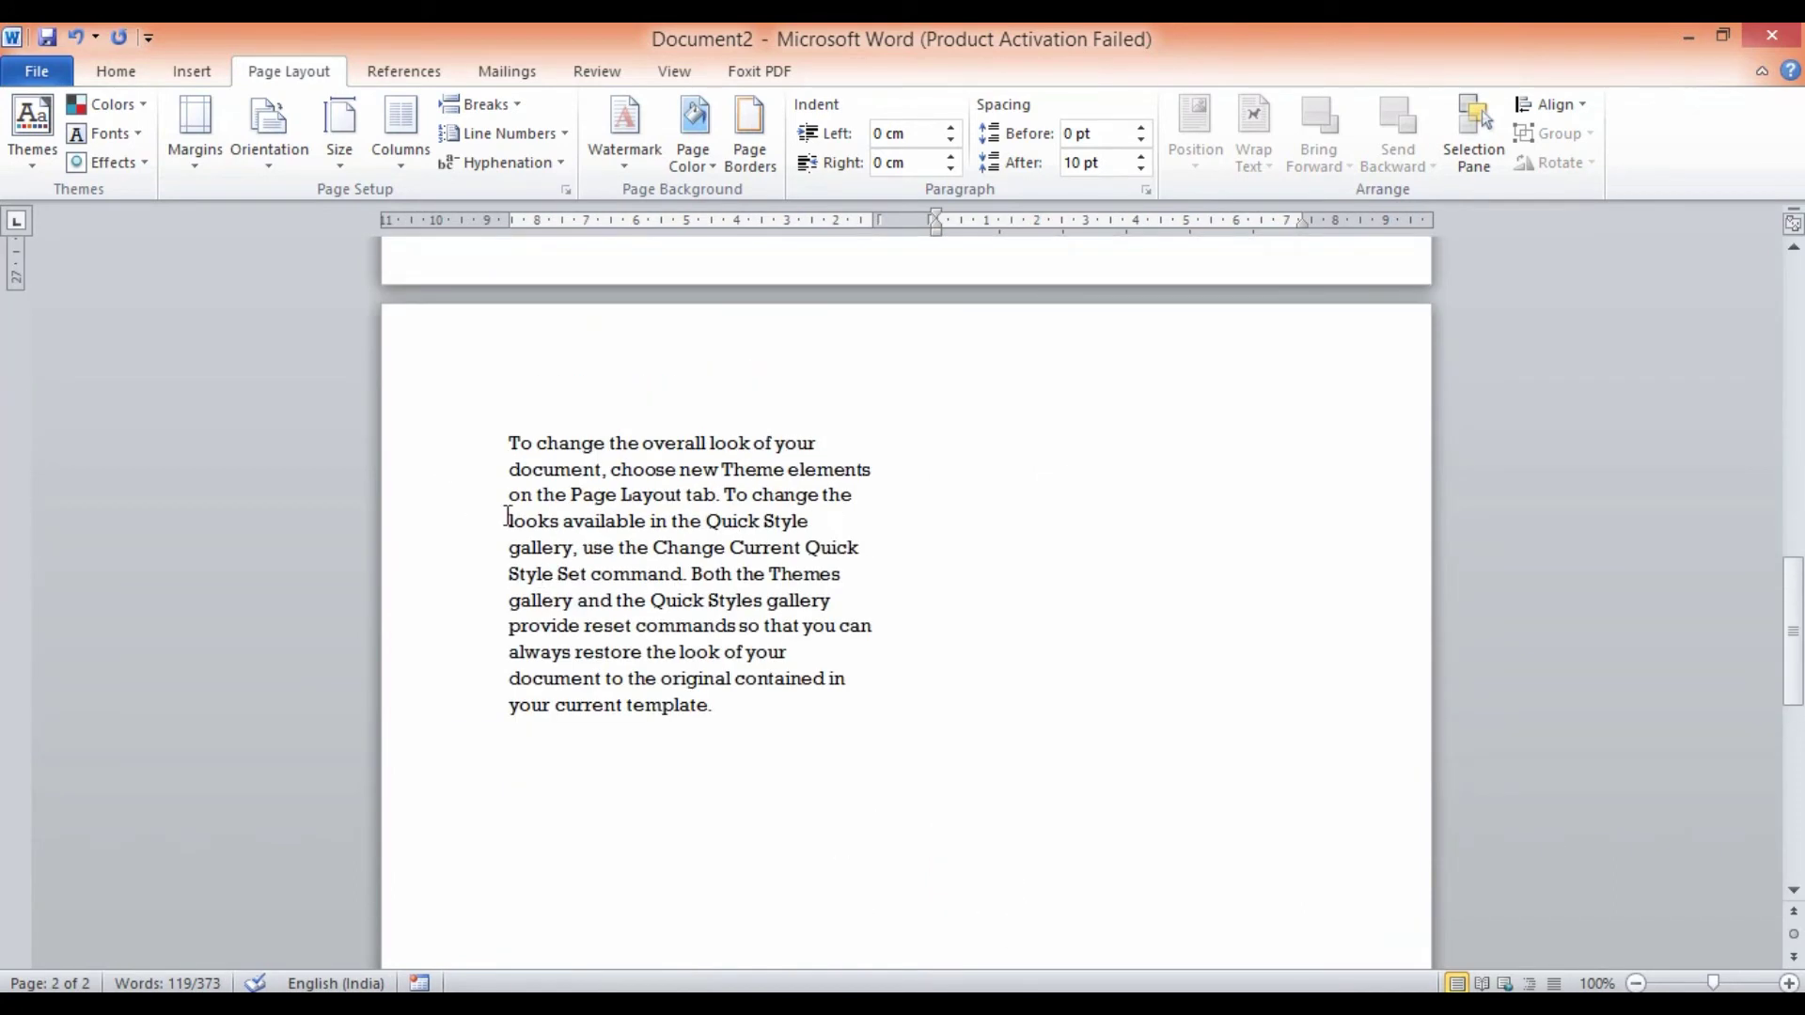
{"action": "left_click_drag", "start_coordinate": [491, 437], "coordinate": [588, 753]}
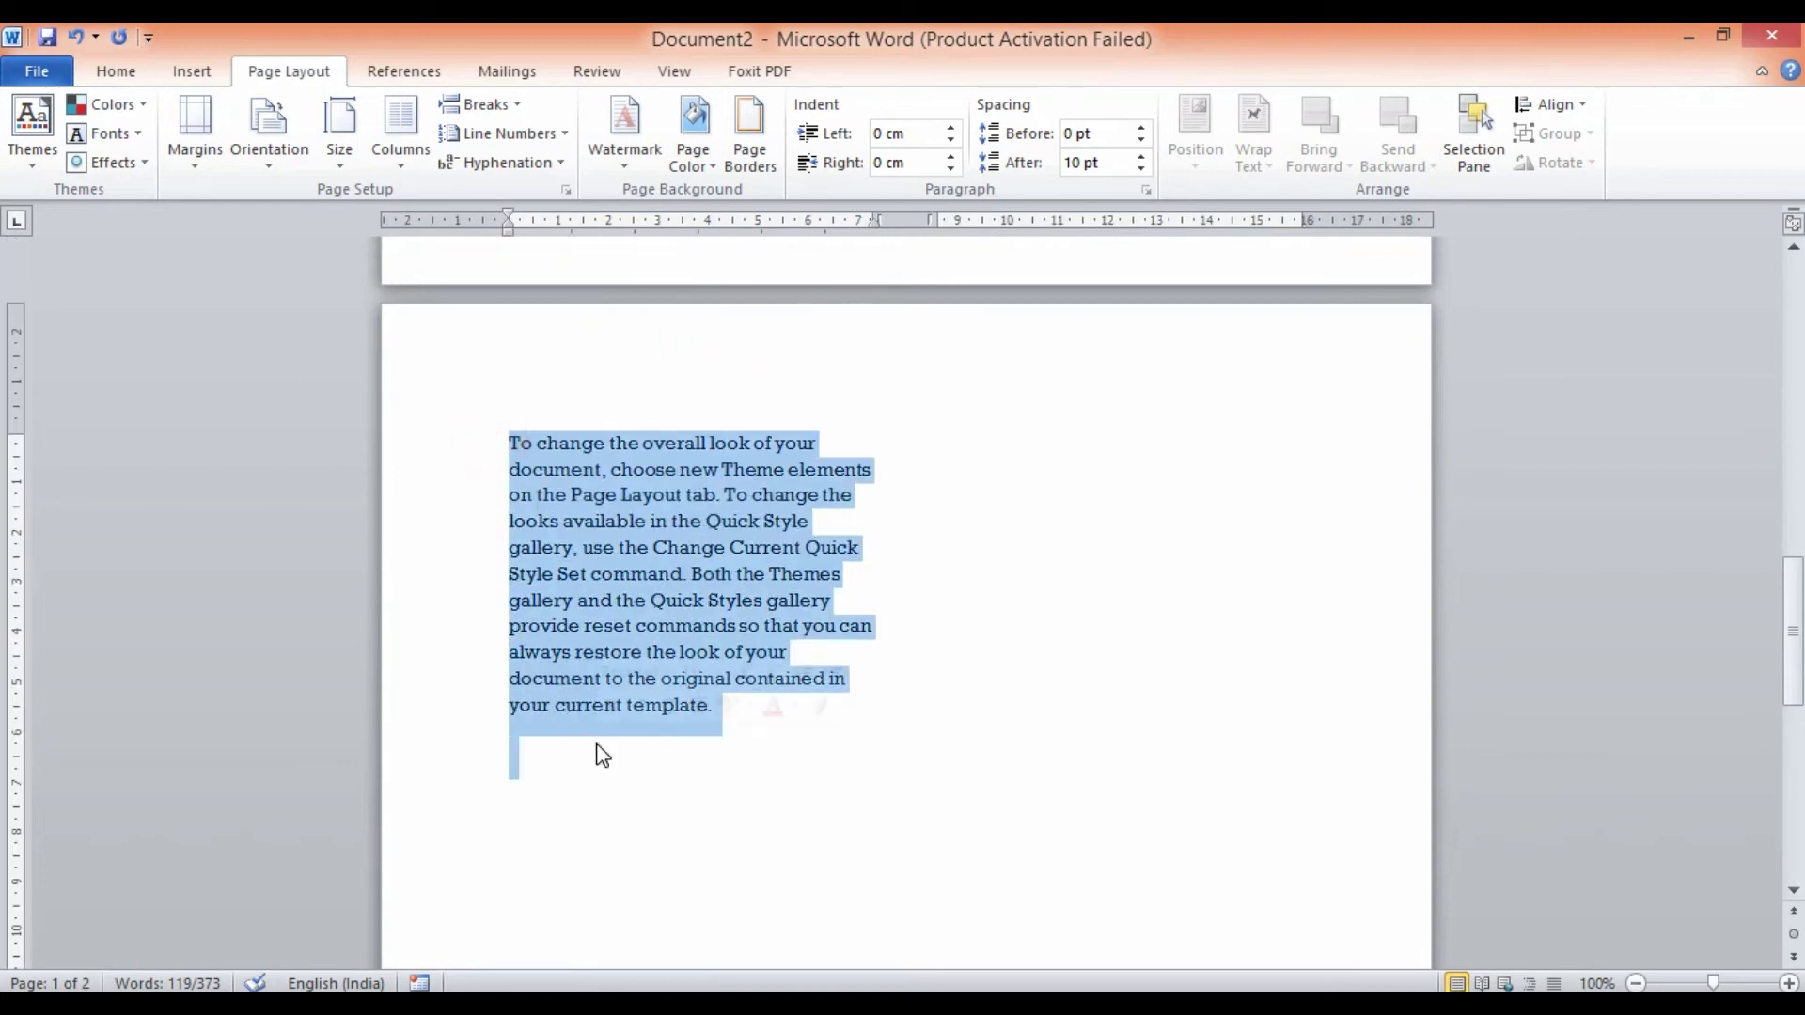
{"action": "scroll", "coordinate": [1116, 674], "scroll_direction": "up", "scroll_amount": 9}
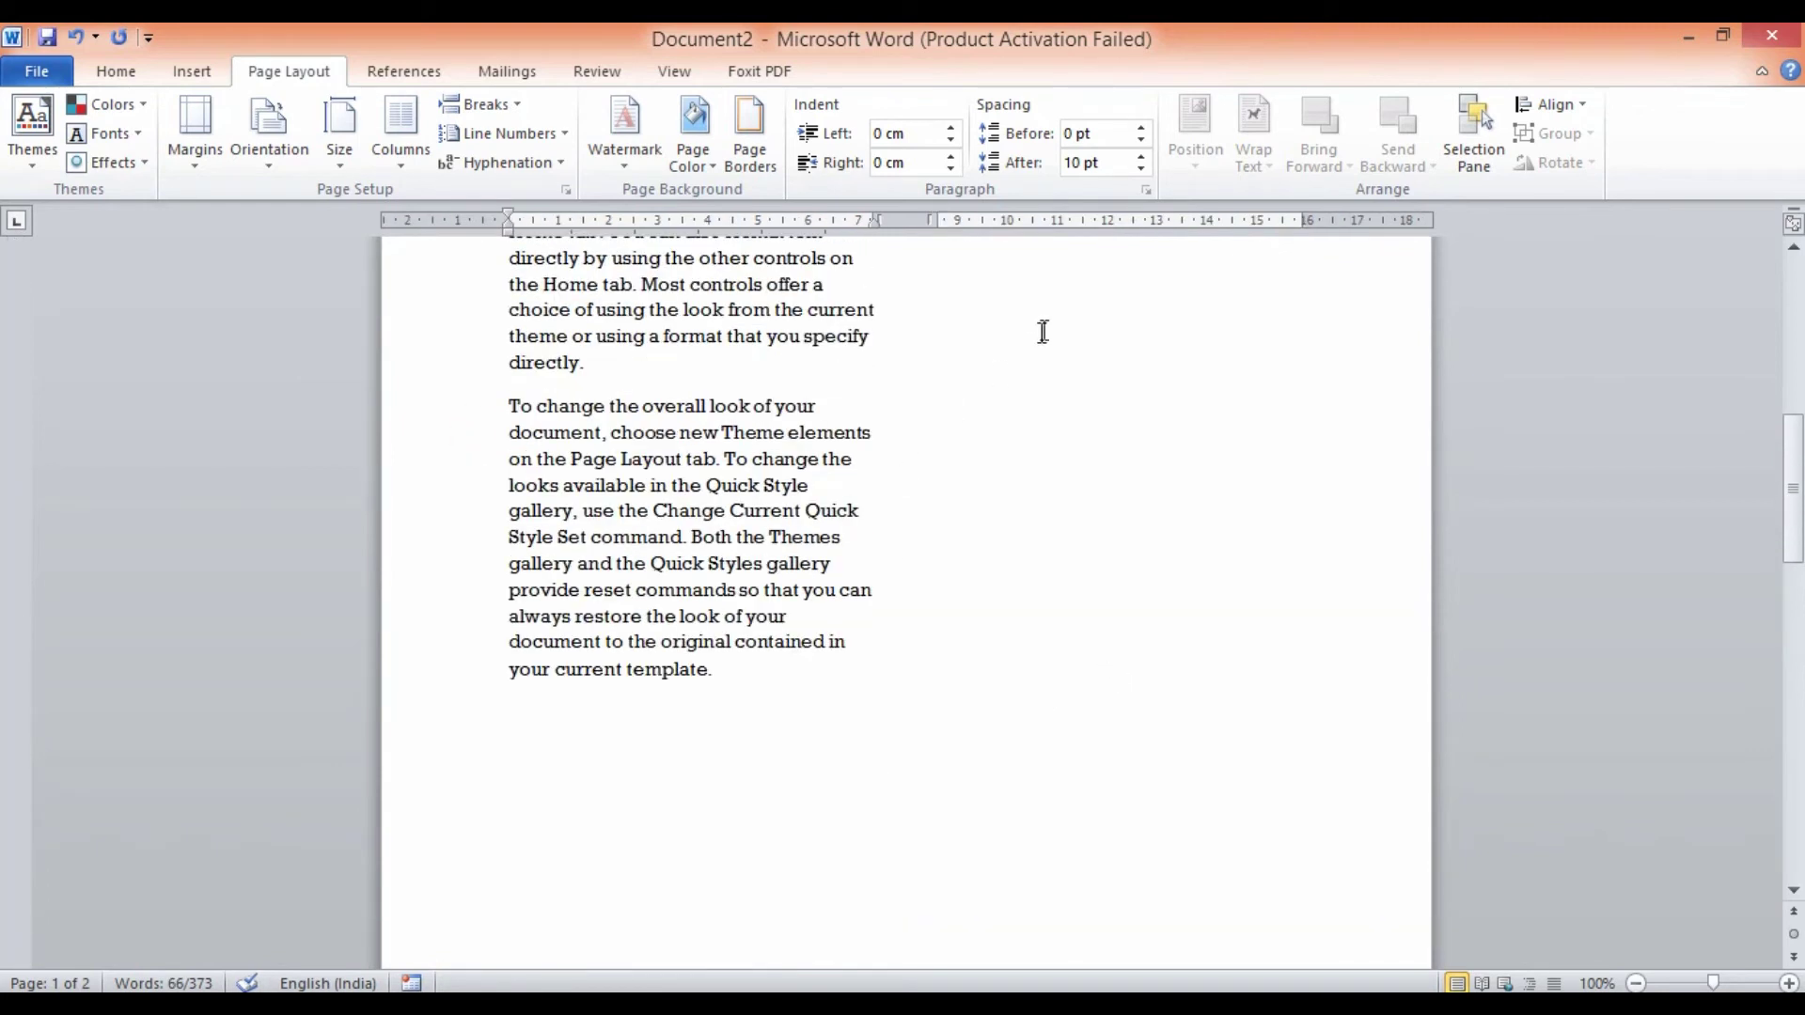
Compare the text before and after the latest column break, and review the available page and section break types.
{"action": "left_click", "coordinate": [511, 104]}
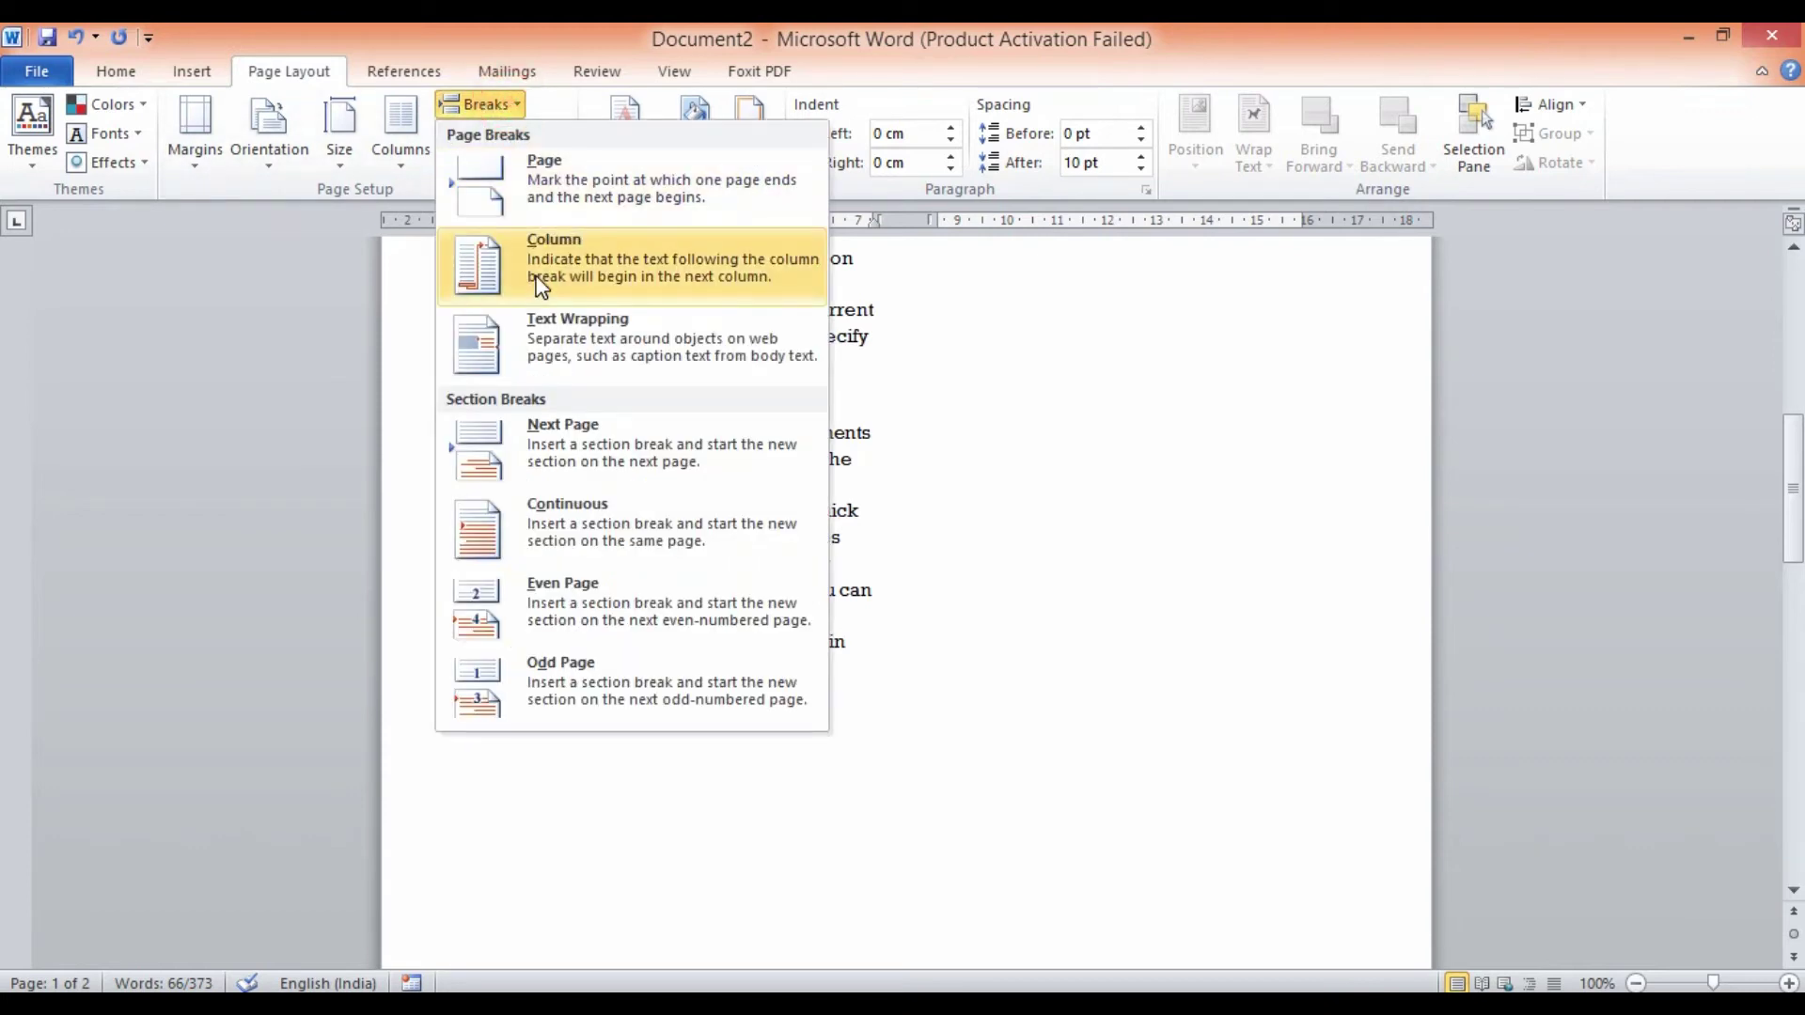
{"action": "left_click", "coordinate": [1118, 435]}
{"action": "scroll", "coordinate": [1119, 498], "scroll_direction": "up", "scroll_amount": 5}
{"action": "left_click", "coordinate": [1021, 567]}
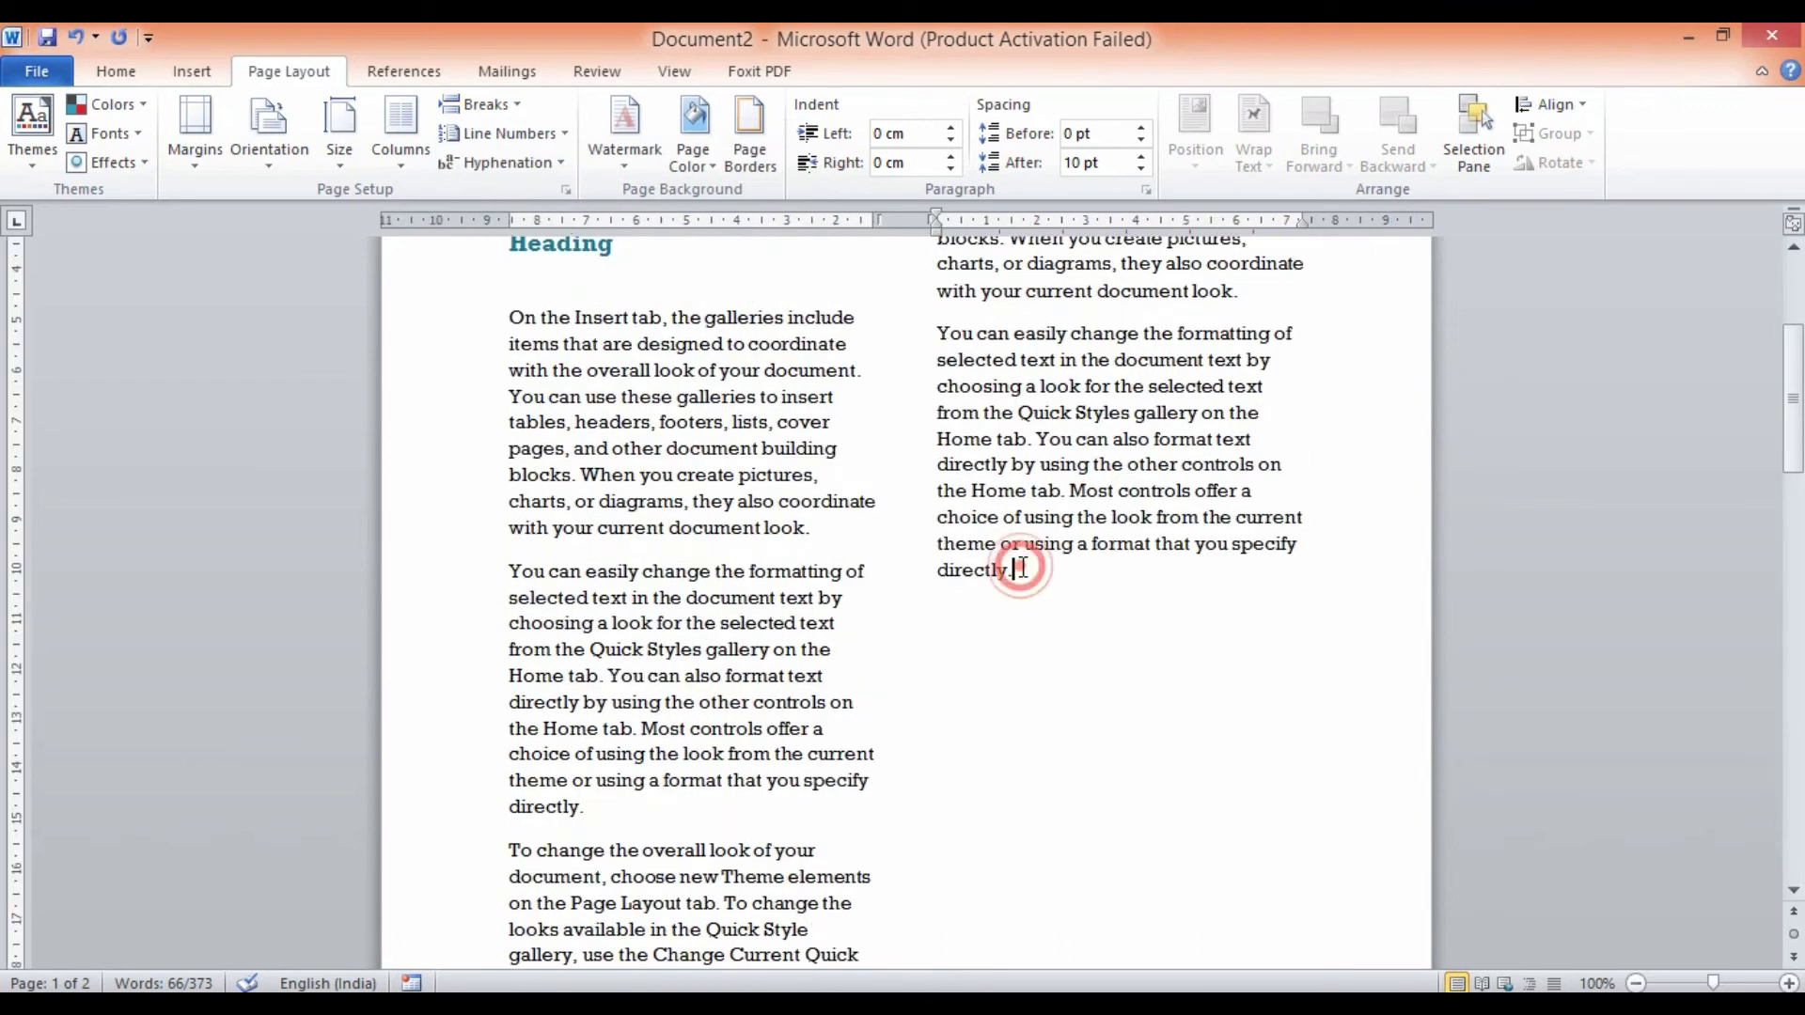
{"action": "double_click", "coordinate": [1025, 568]}
{"action": "left_click_drag", "start_coordinate": [1025, 567], "coordinate": [894, 575]}
{"action": "left_click", "coordinate": [1038, 589]}
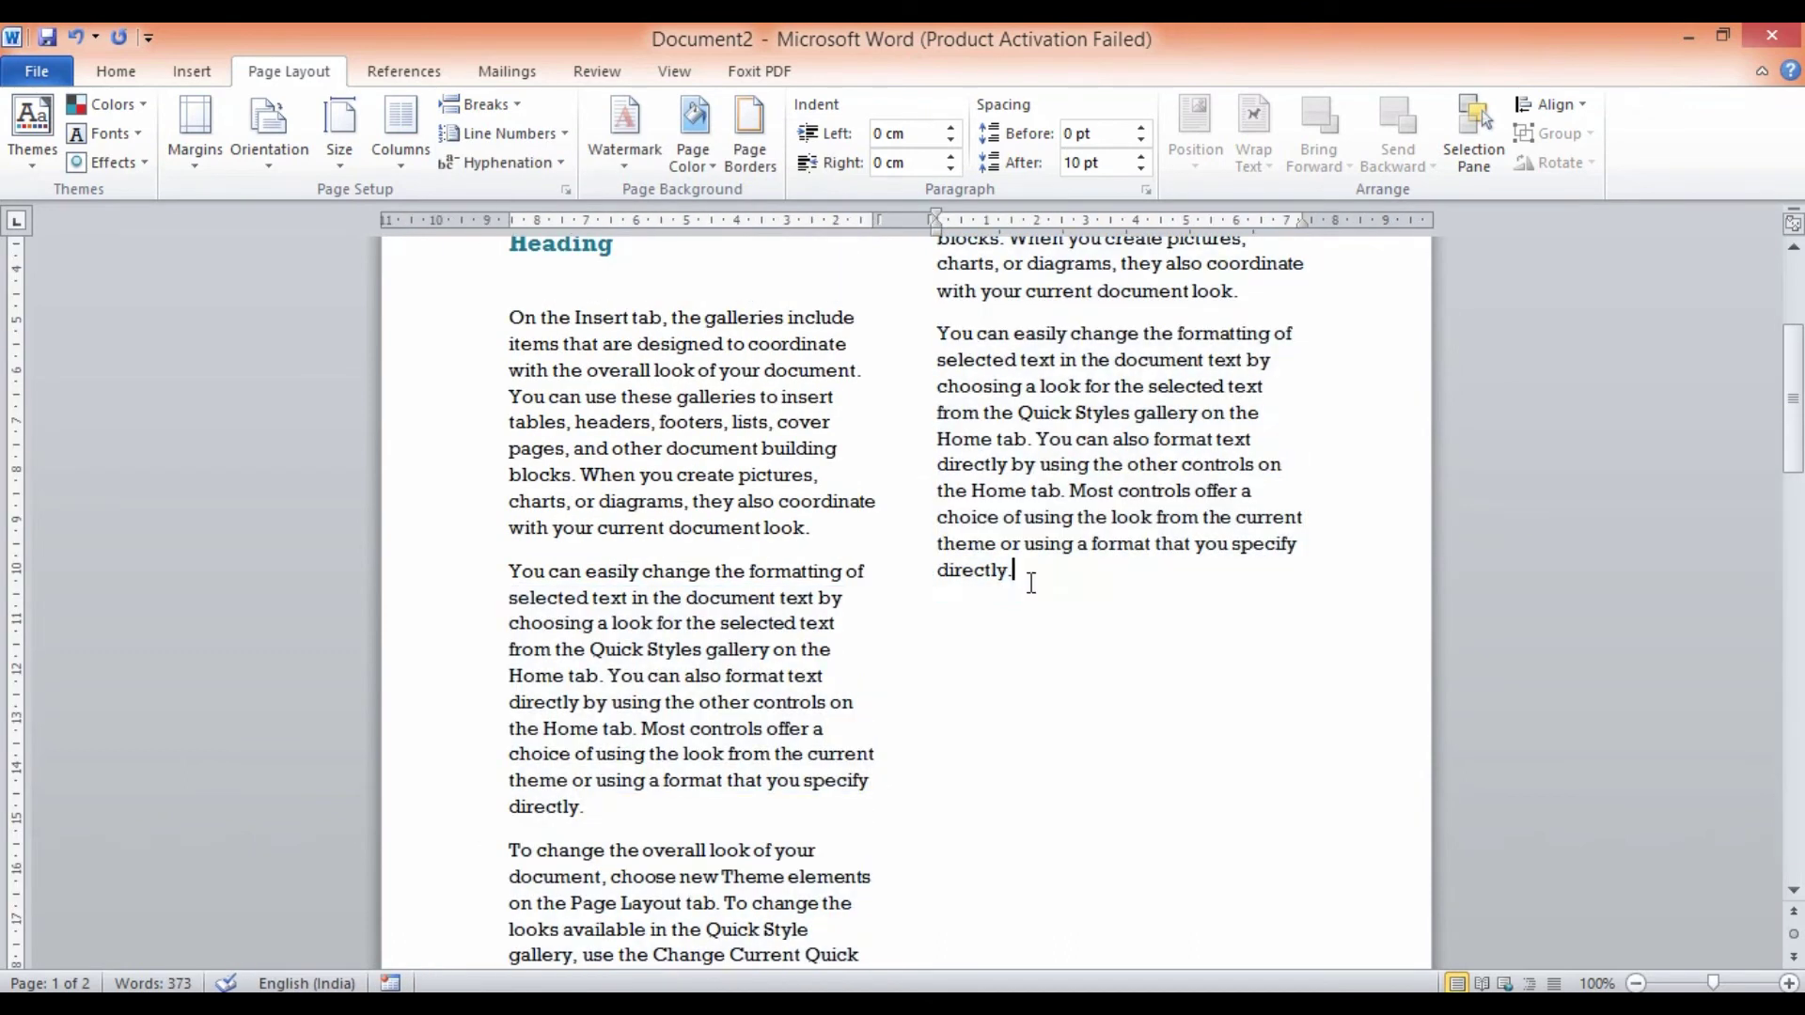
{"action": "left_click", "coordinate": [1008, 573]}
{"action": "scroll", "coordinate": [1150, 735], "scroll_direction": "down", "scroll_amount": 3}
{"action": "scroll", "coordinate": [1150, 735], "scroll_direction": "down", "scroll_amount": 10}
{"action": "left_click_drag", "start_coordinate": [485, 496], "coordinate": [717, 806]}
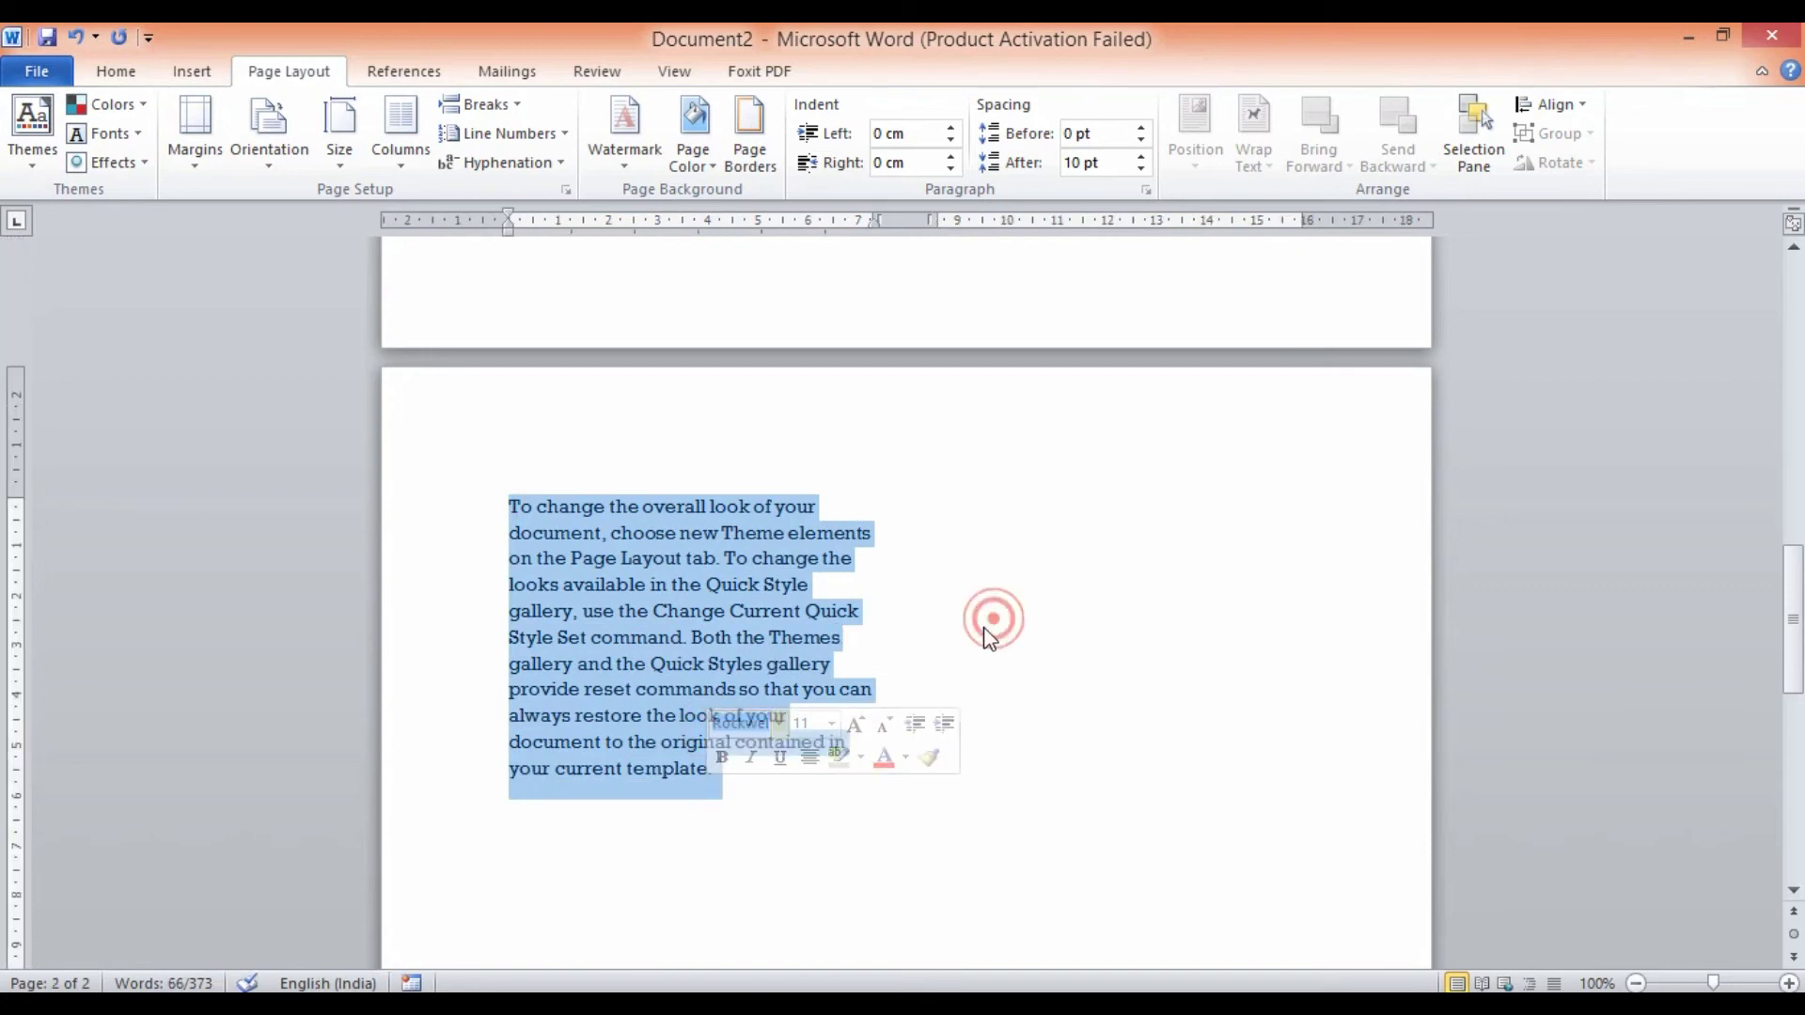
{"action": "scroll", "coordinate": [940, 630], "scroll_direction": "up", "scroll_amount": 4}
{"action": "scroll", "coordinate": [935, 637], "scroll_direction": "up", "scroll_amount": 8}
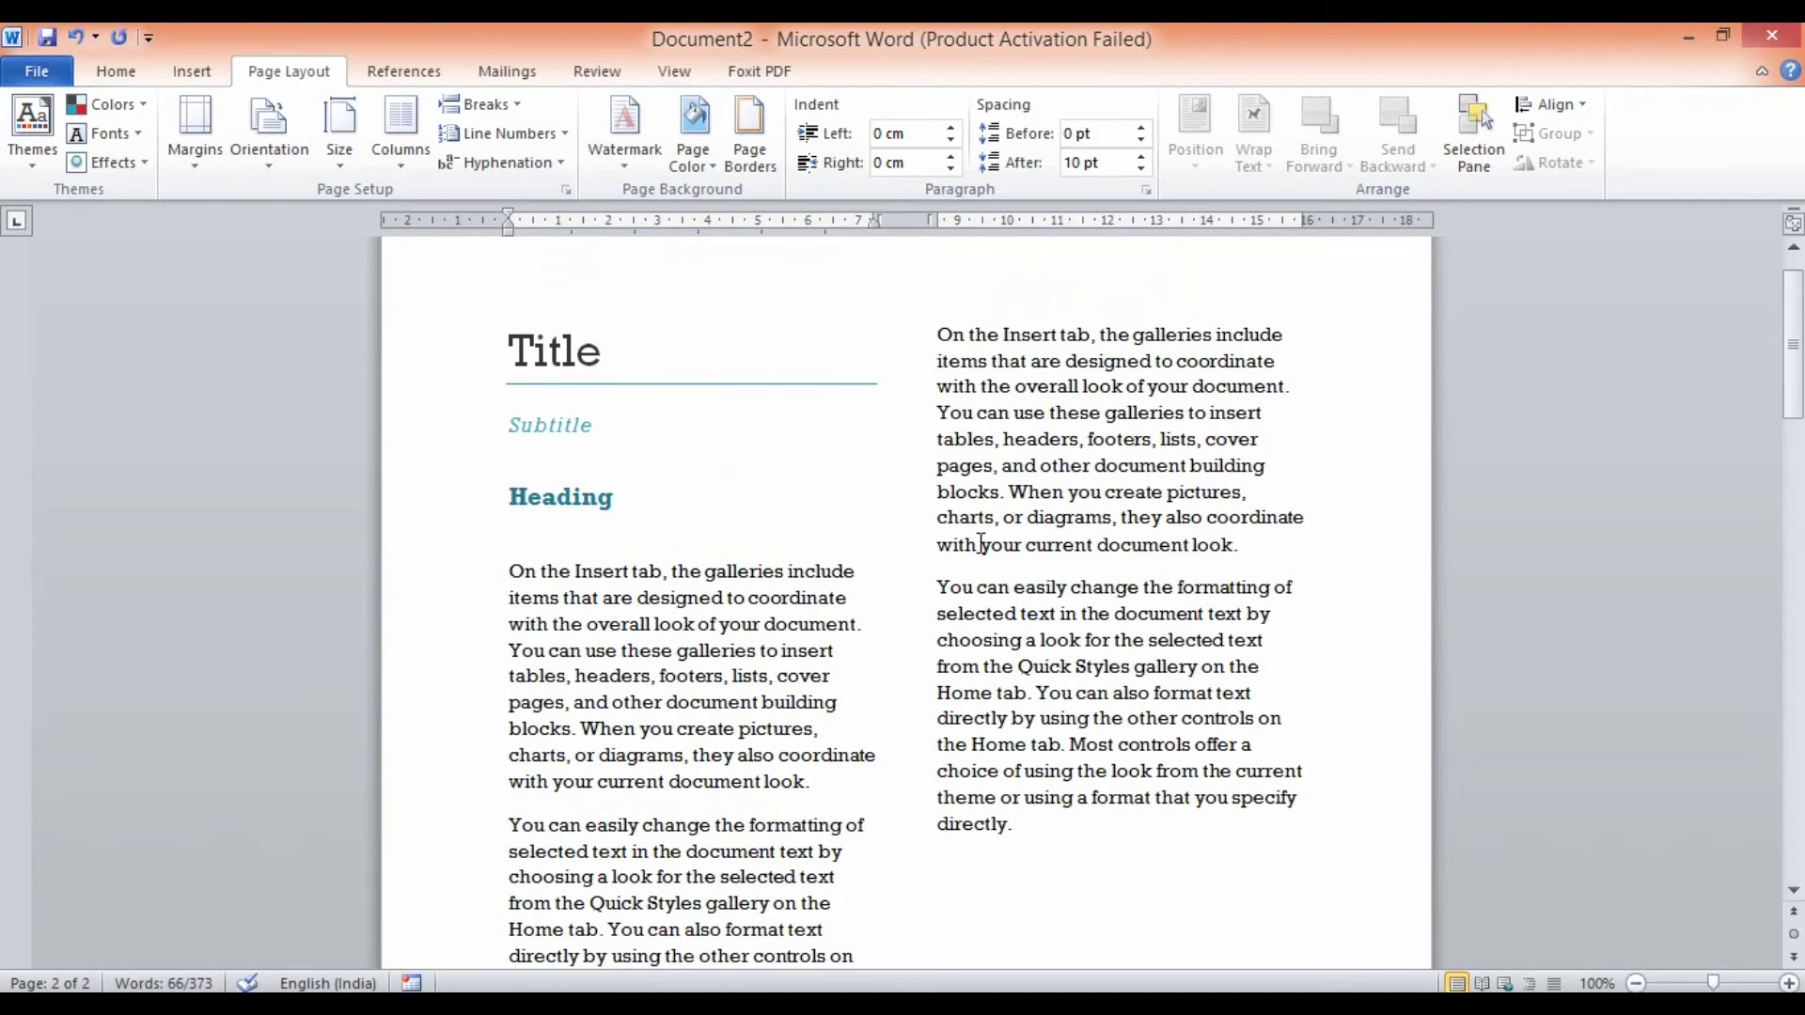
{"action": "left_click", "coordinate": [484, 104]}
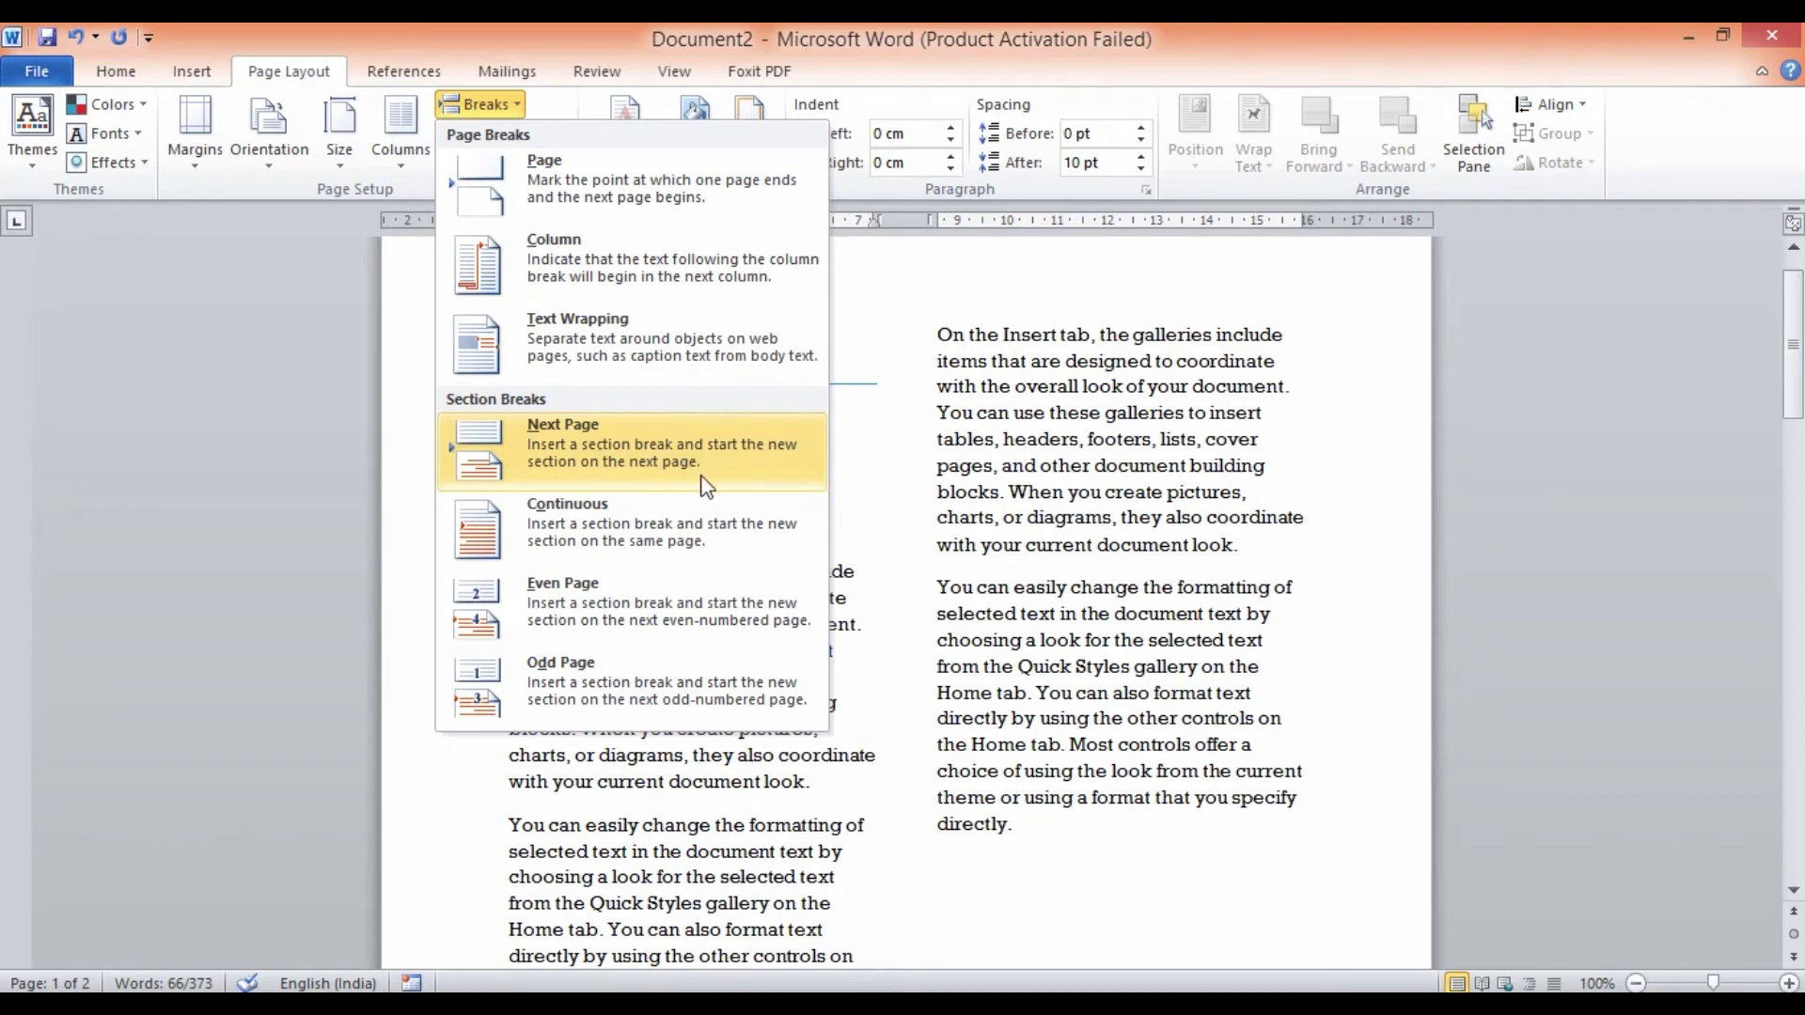
{"action": "left_click", "coordinate": [1011, 570]}
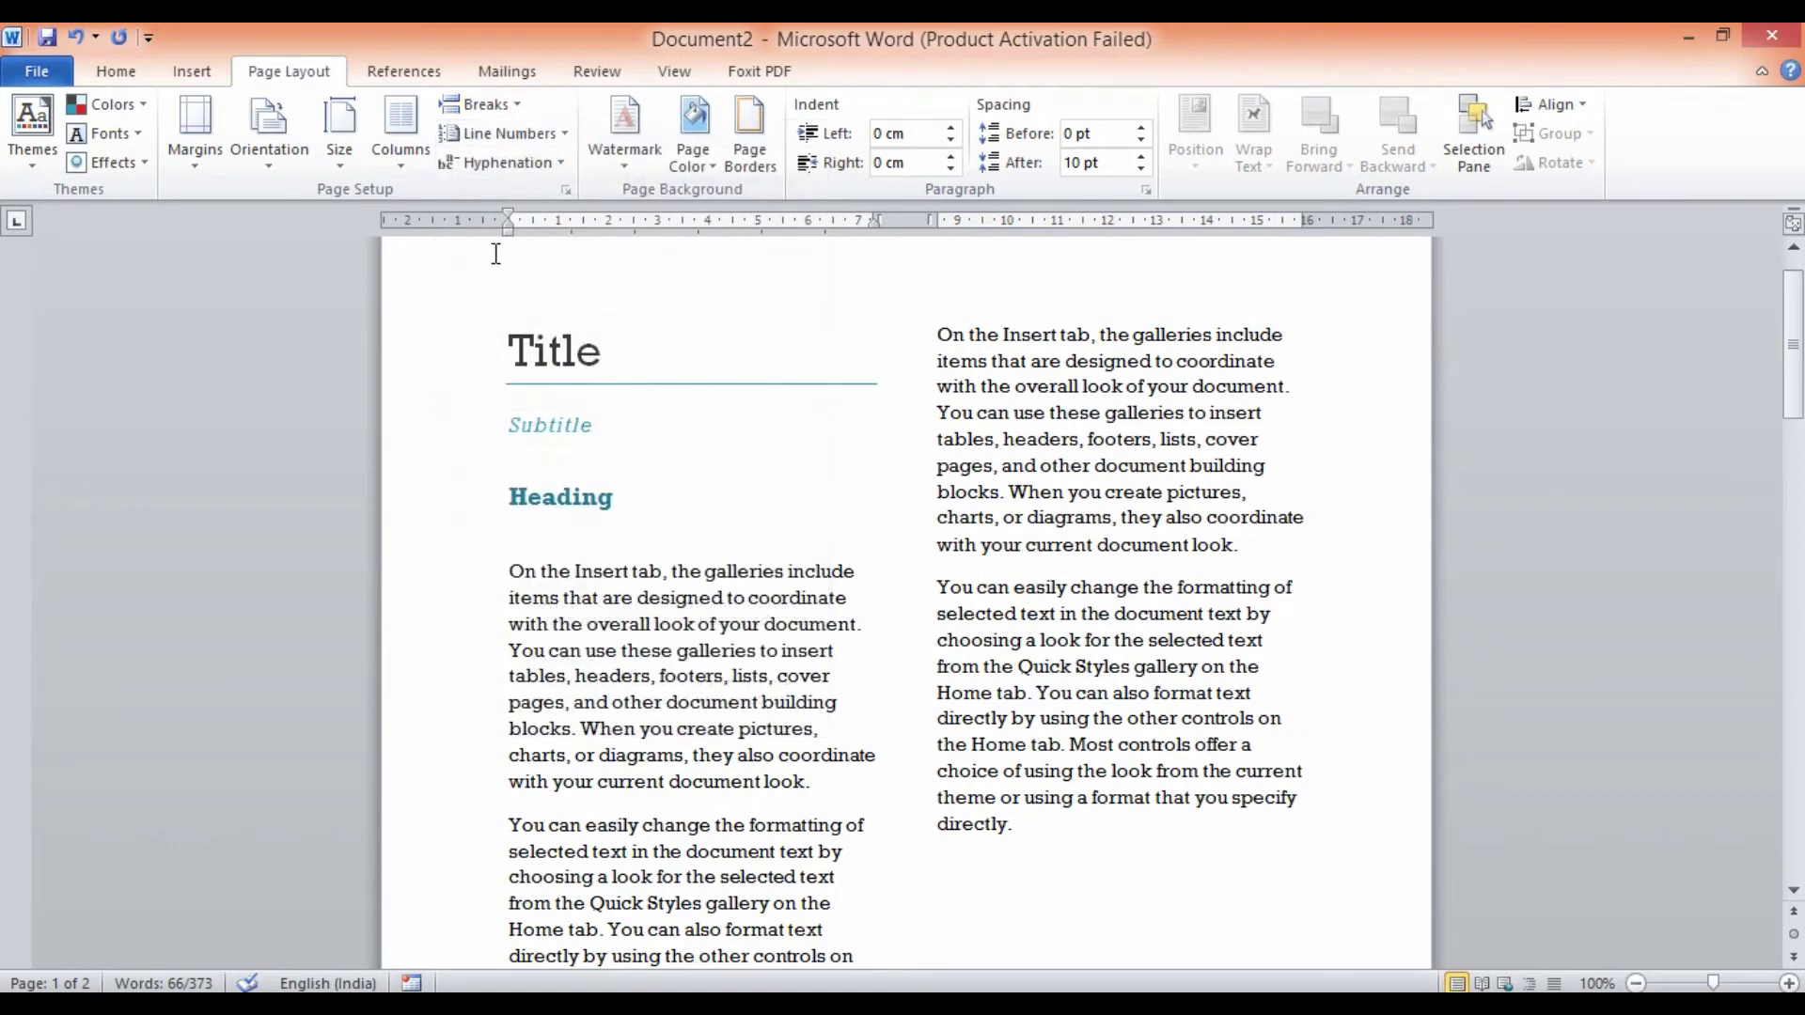
Set the selected "To change the overall look" paragraph on page two to a single-column layout.
{"action": "left_click", "coordinate": [399, 166]}
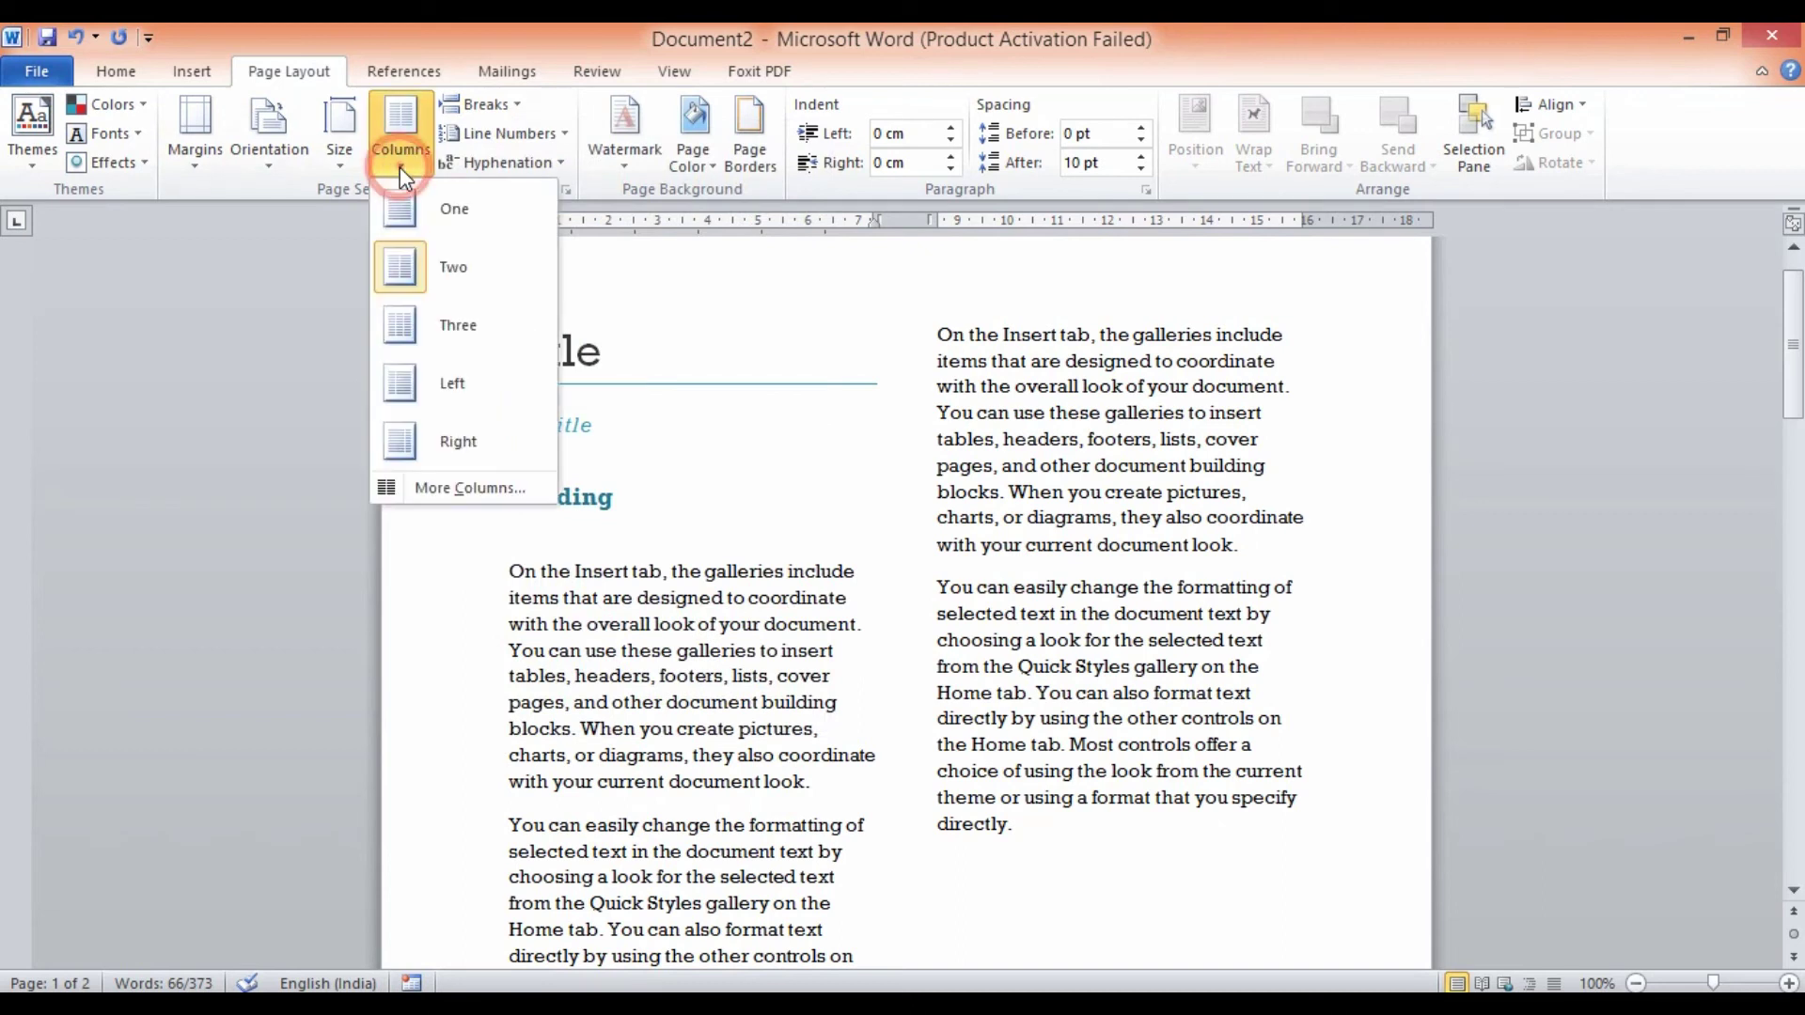
{"action": "left_click", "coordinate": [455, 208]}
{"action": "key", "text": "ctrl+z"}
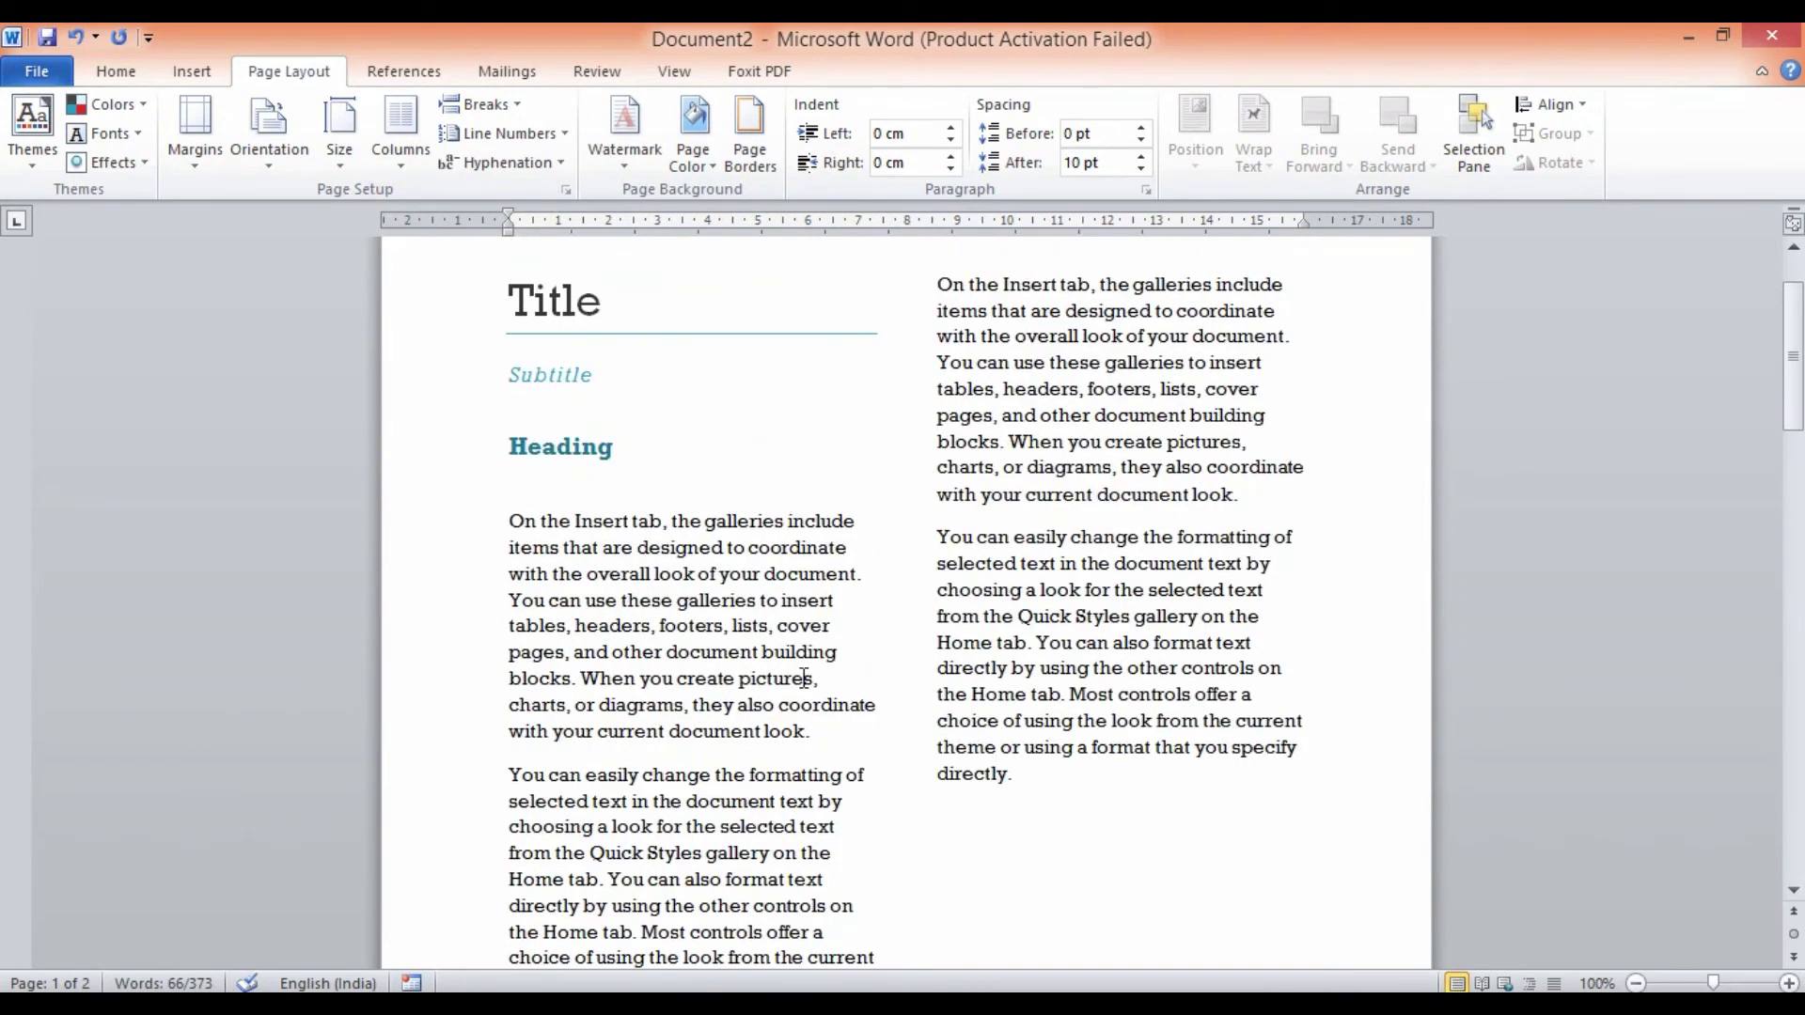
{"action": "left_click", "coordinate": [400, 155]}
{"action": "left_click", "coordinate": [410, 207]}
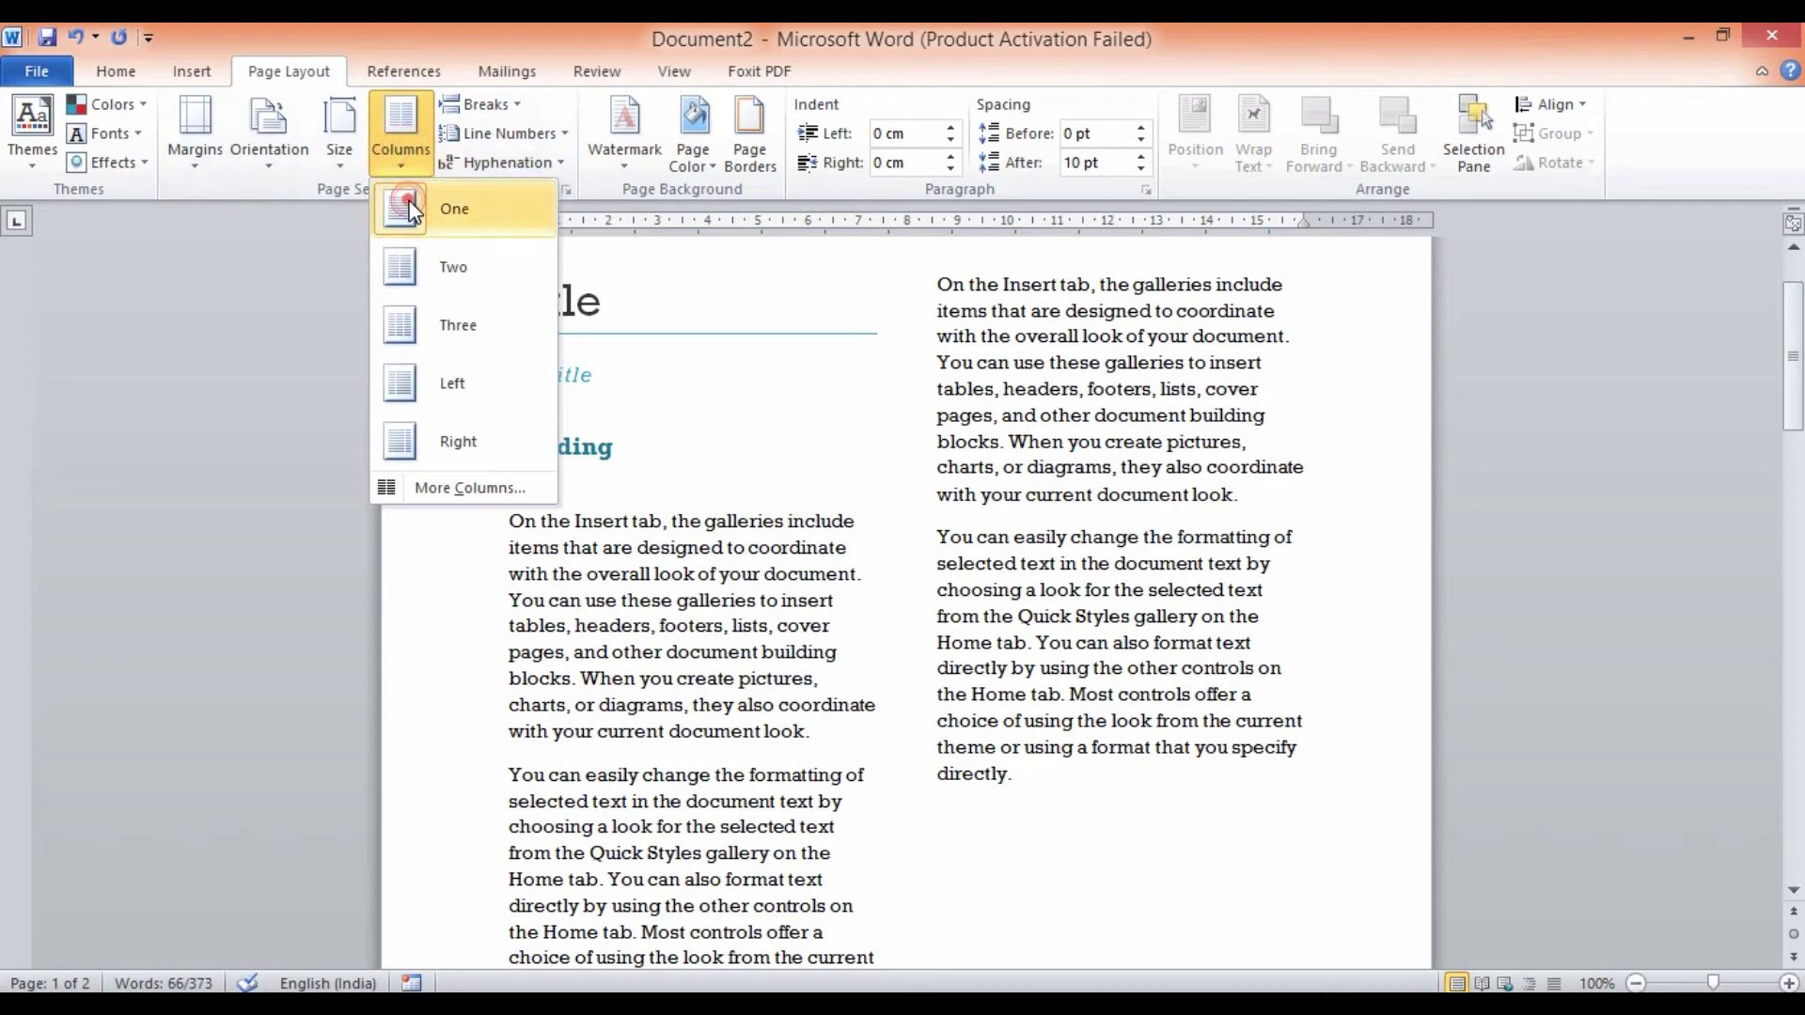
Undo the column breaks and column layout changes back to the single full-width column.
{"action": "scroll", "coordinate": [698, 554], "scroll_direction": "up", "scroll_amount": 2}
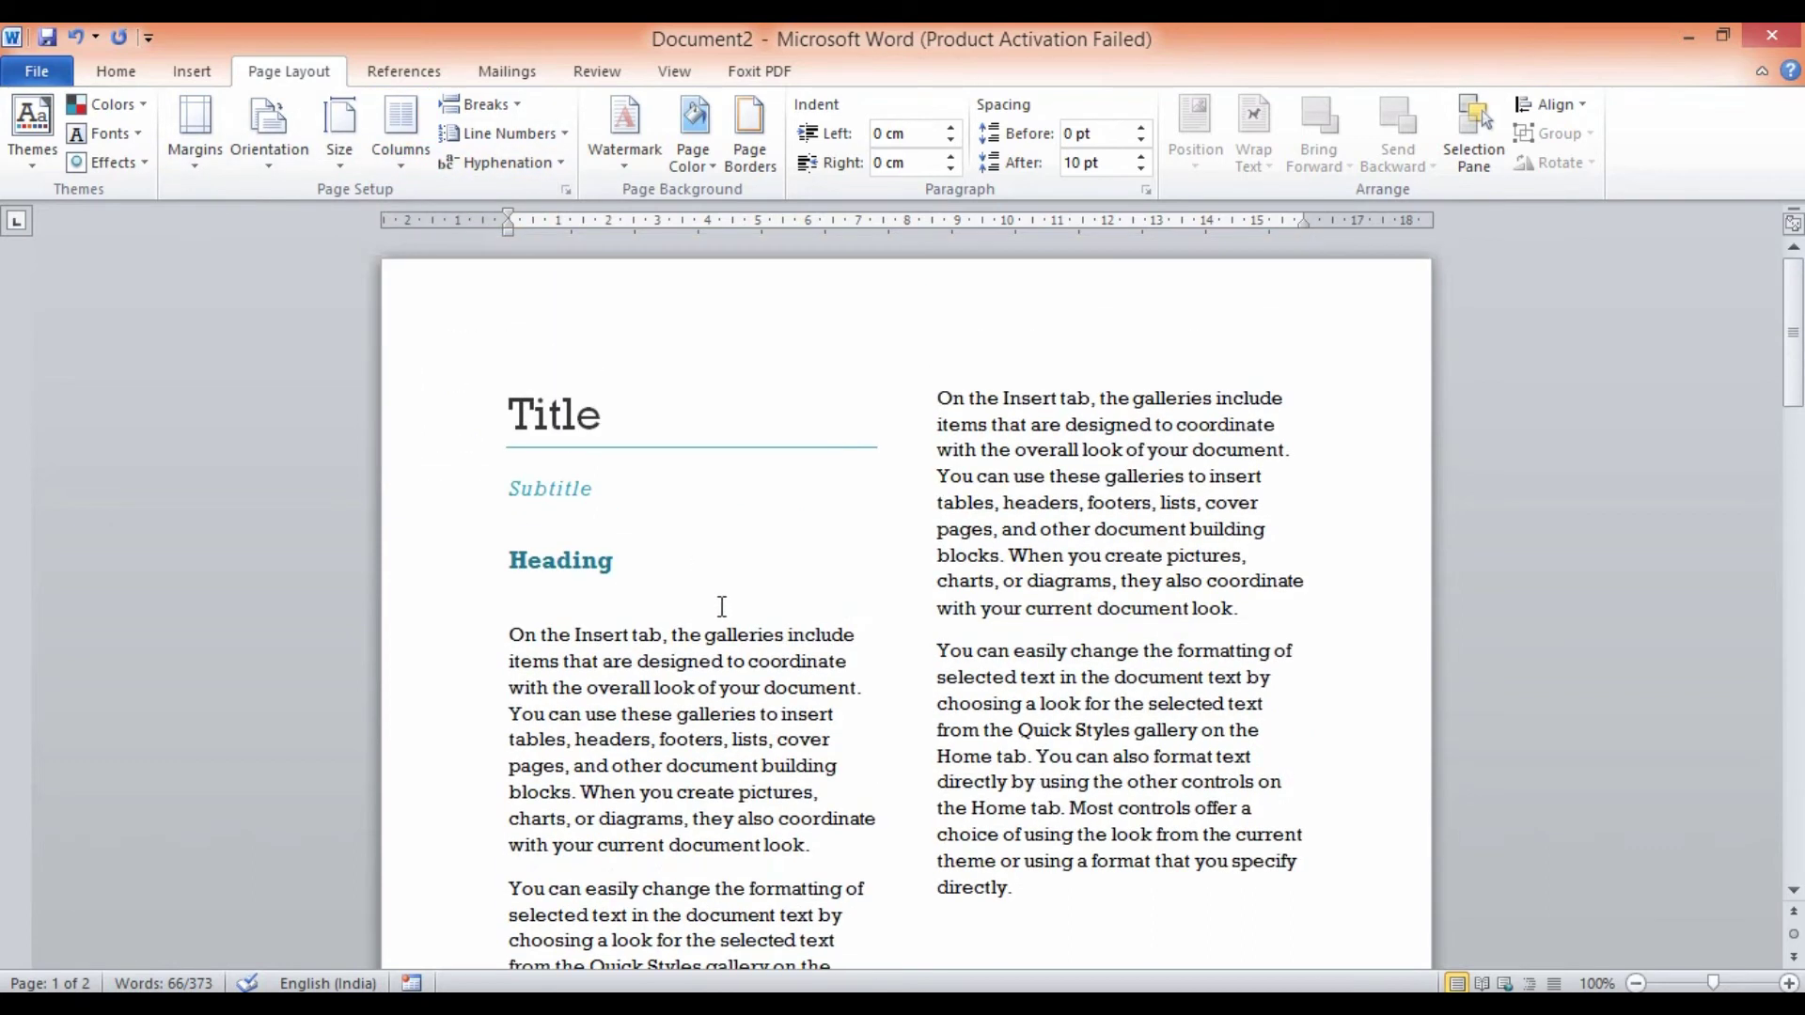
{"action": "left_click", "coordinate": [511, 108]}
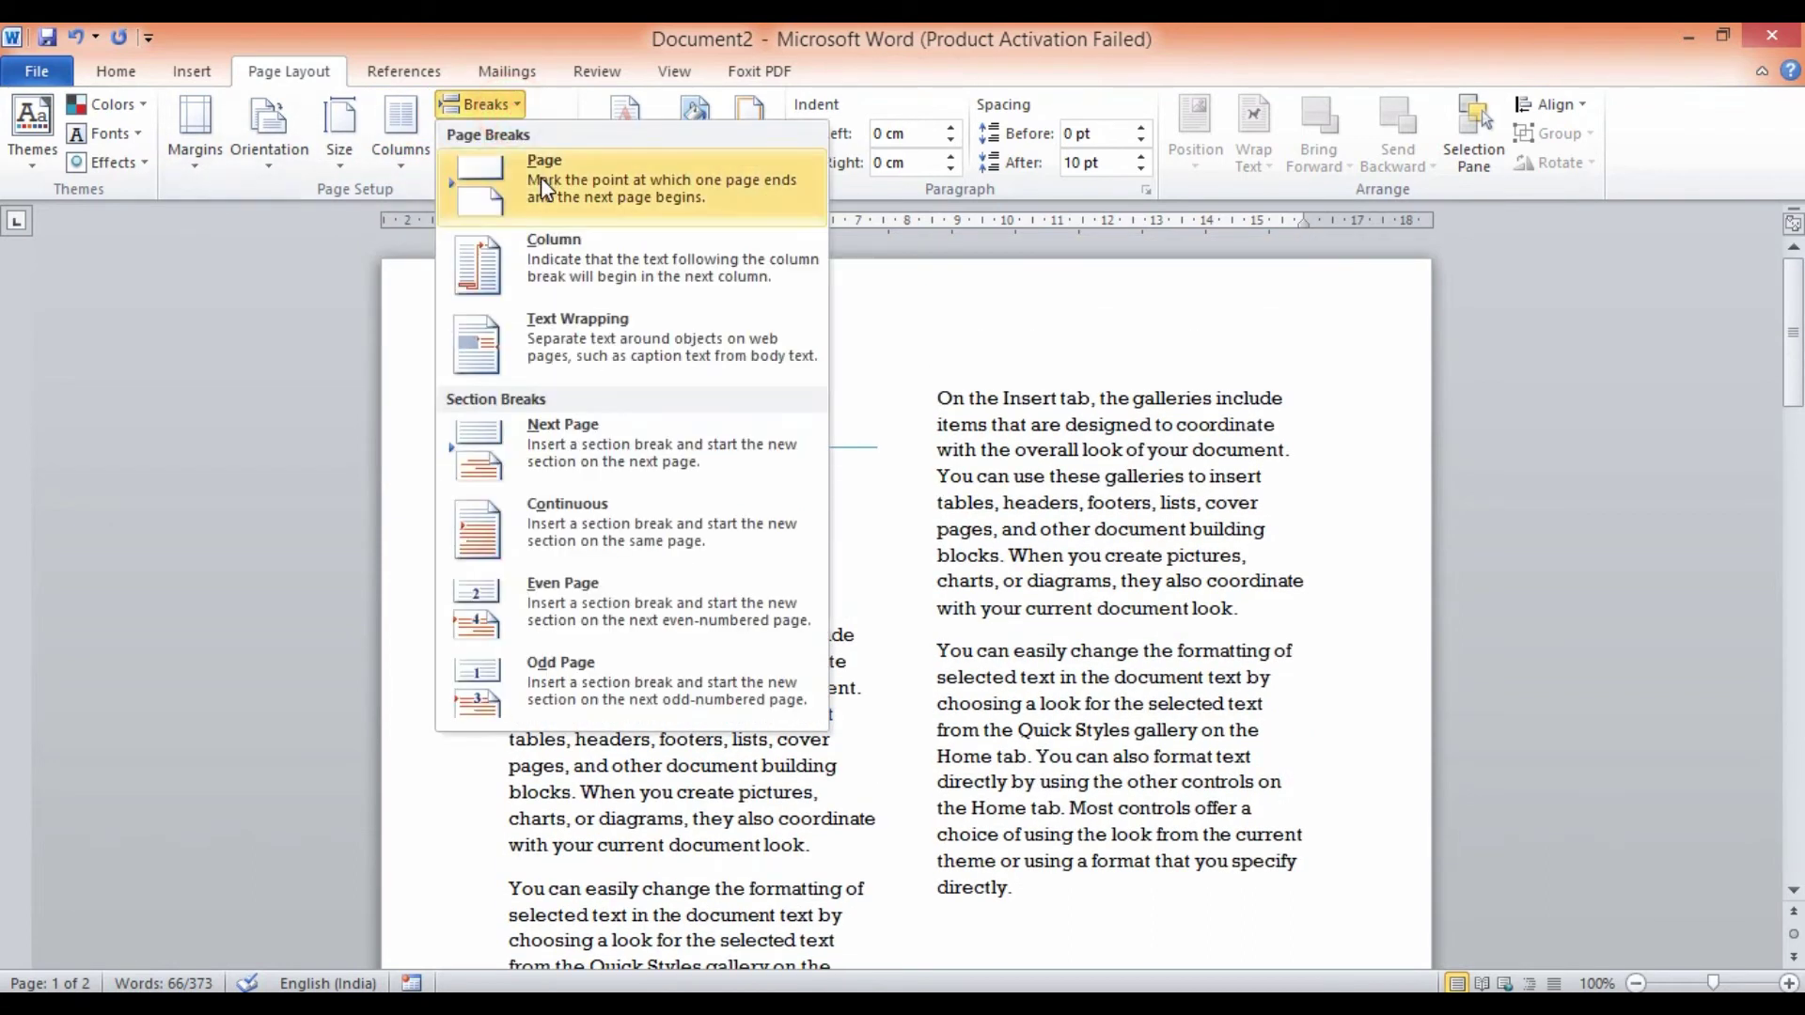
{"action": "left_click", "coordinate": [931, 559]}
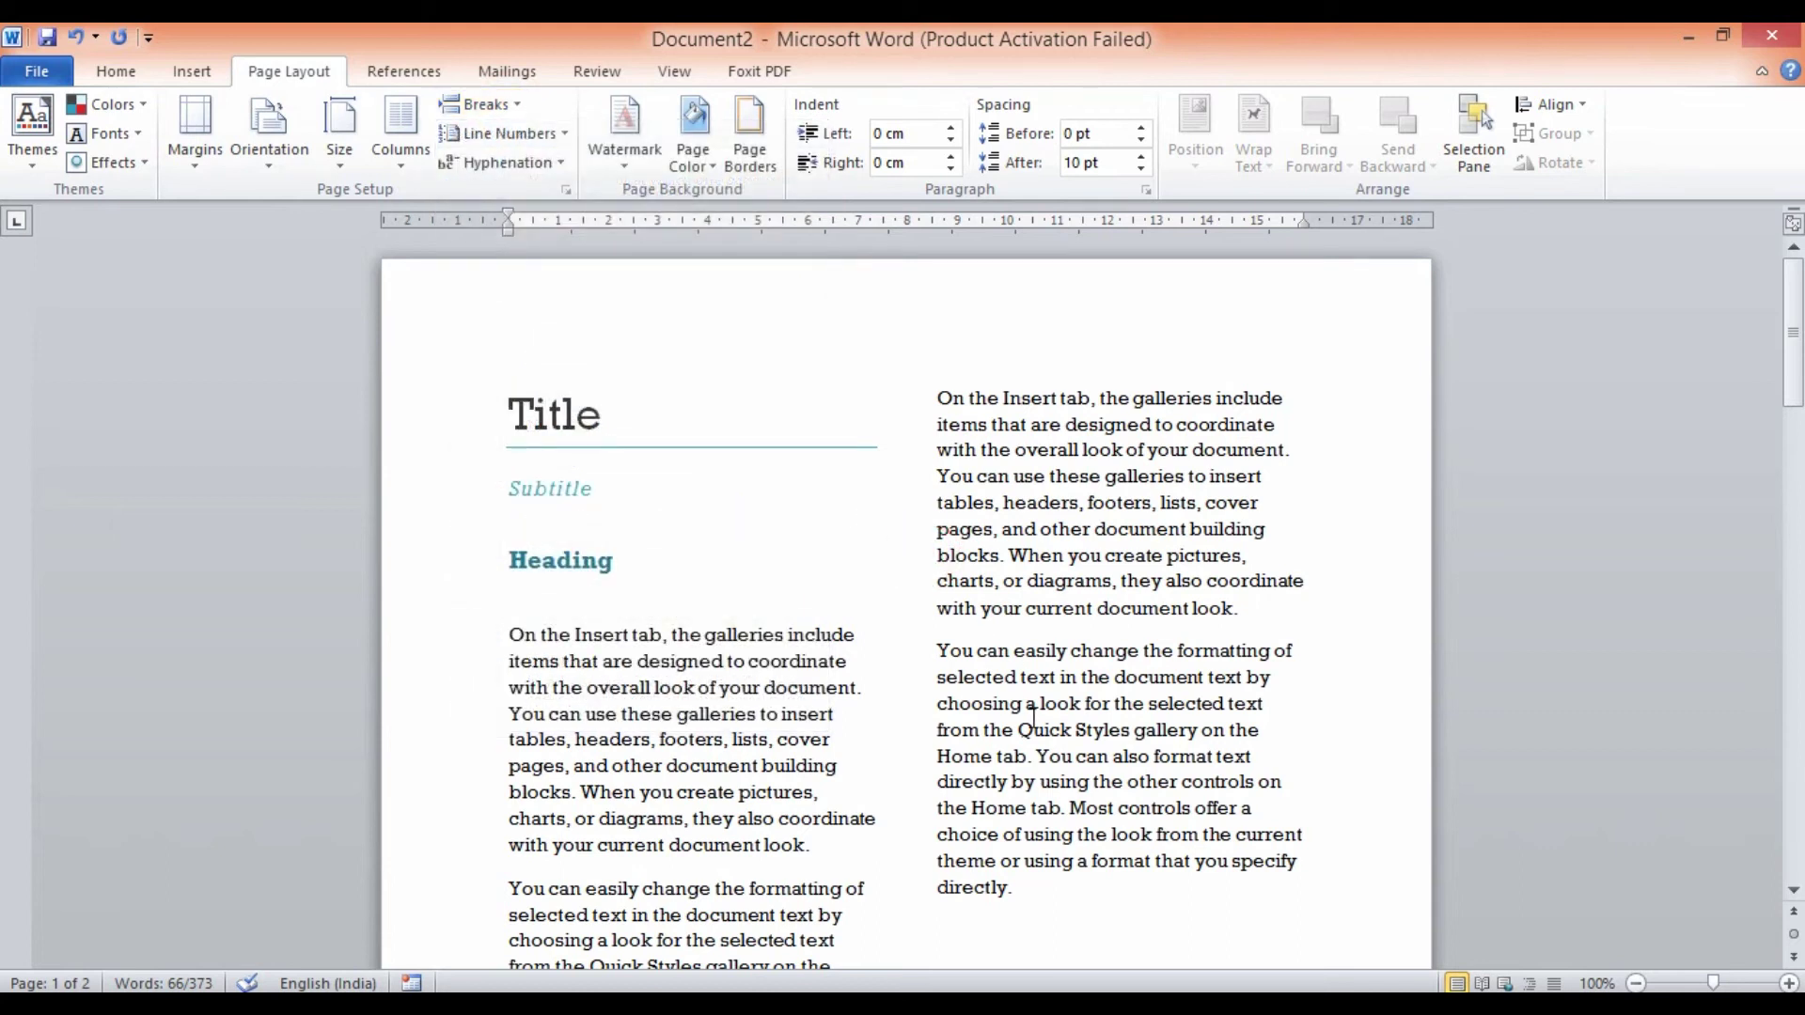
{"action": "key", "text": "ctrl+z"}
{"action": "key", "text": "ctrl+z"}
{"action": "key", "text": "ctrl+z"}
{"action": "key", "text": "ctrl+z"}
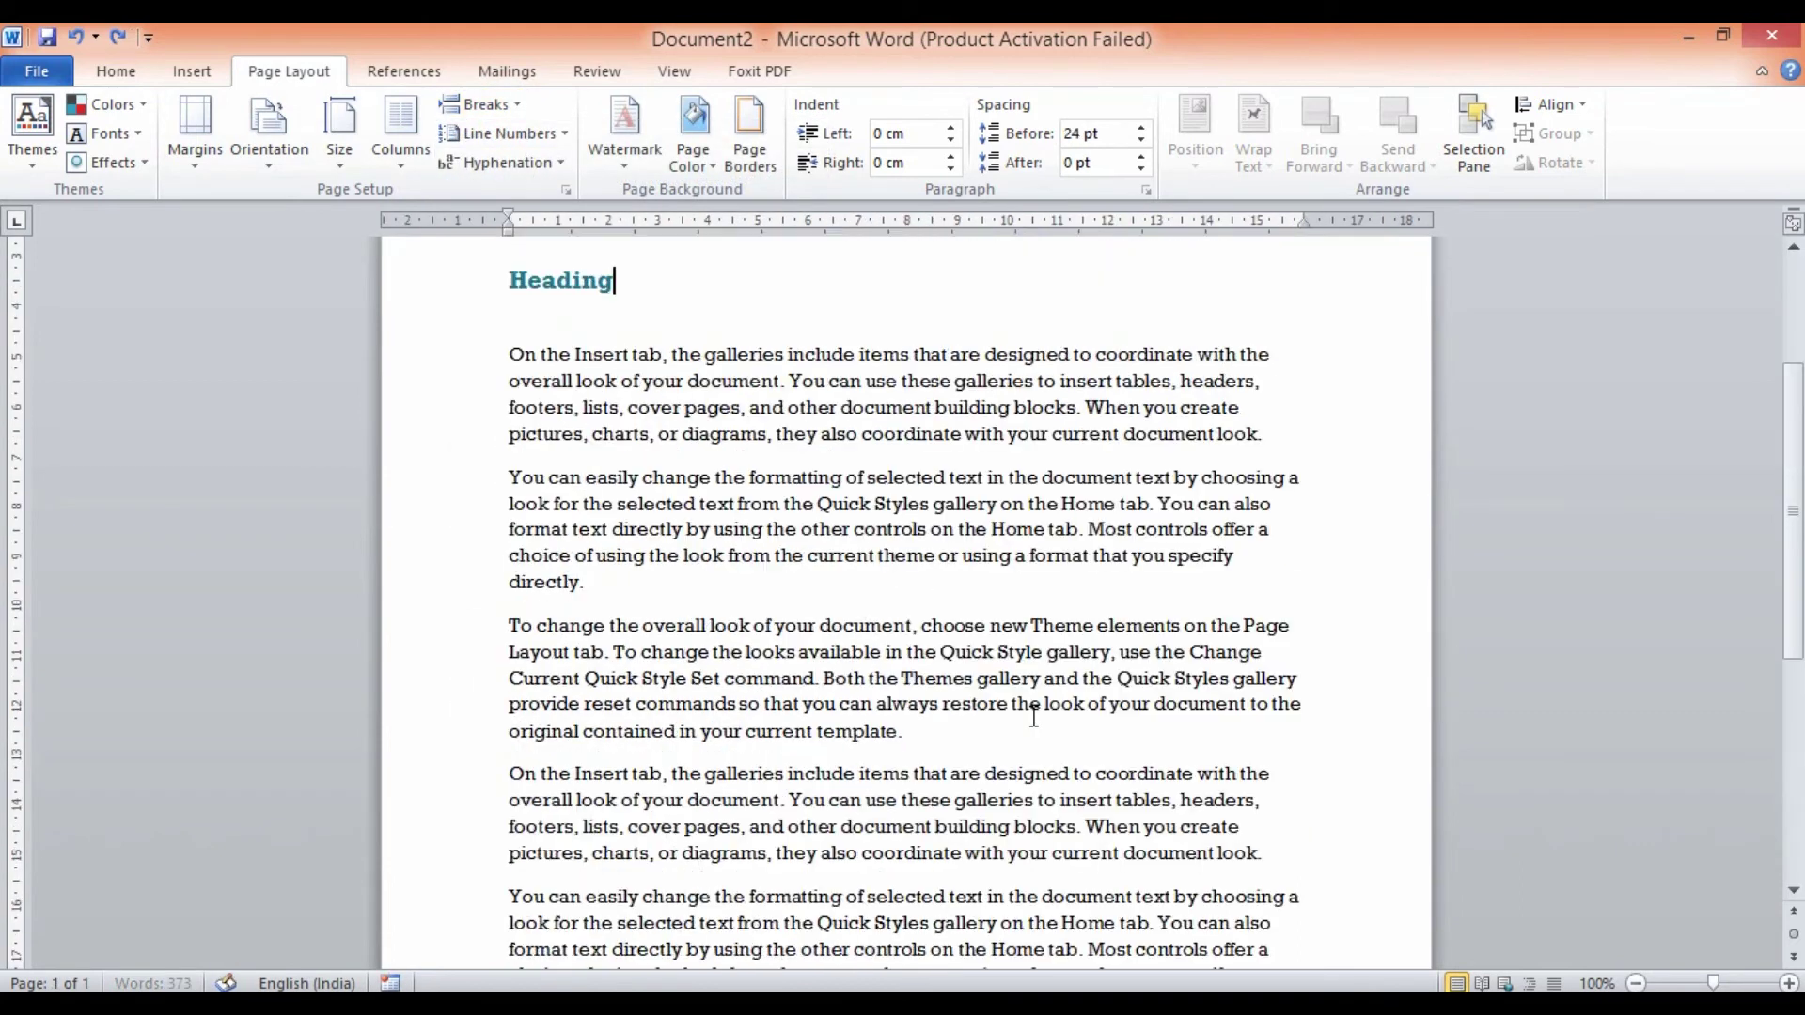
Insert a Next Page section break before the first "To change the overall look" paragraph.
{"action": "scroll", "coordinate": [835, 677], "scroll_direction": "up", "scroll_amount": 3}
{"action": "scroll", "coordinate": [835, 675], "scroll_direction": "down", "scroll_amount": 15}
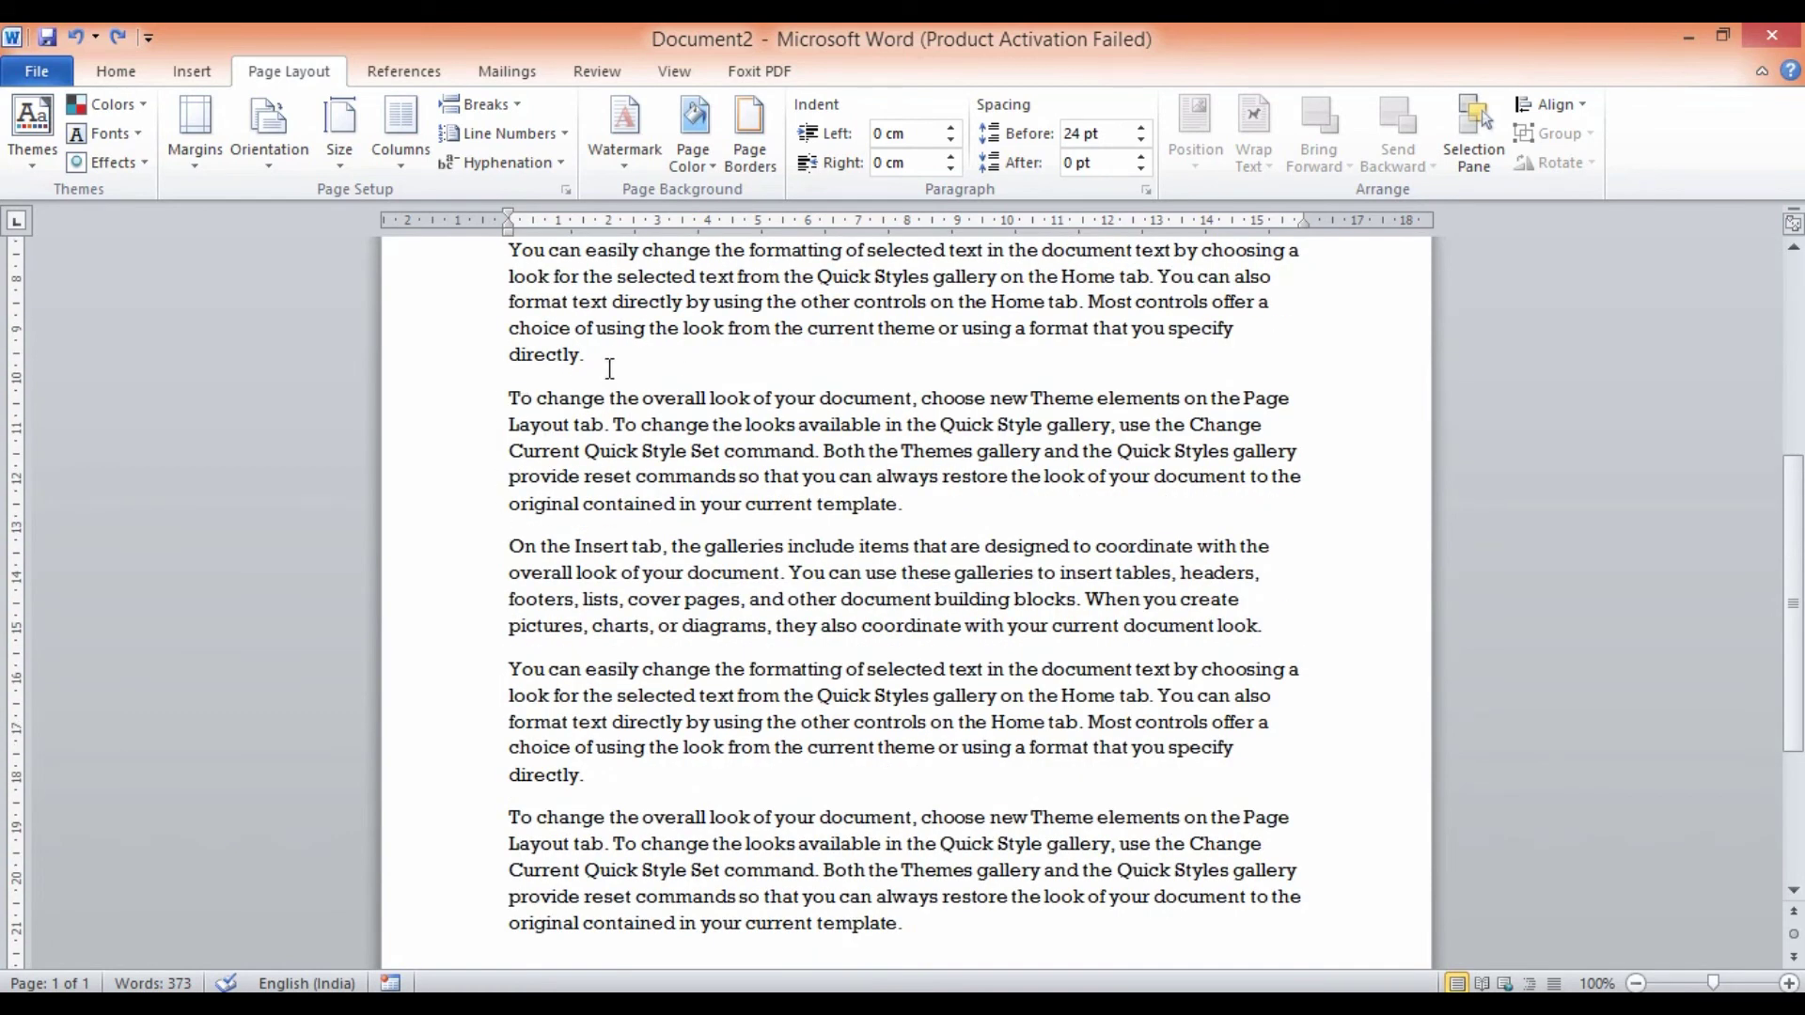
{"action": "left_click", "coordinate": [506, 395]}
{"action": "left_click", "coordinate": [517, 104]}
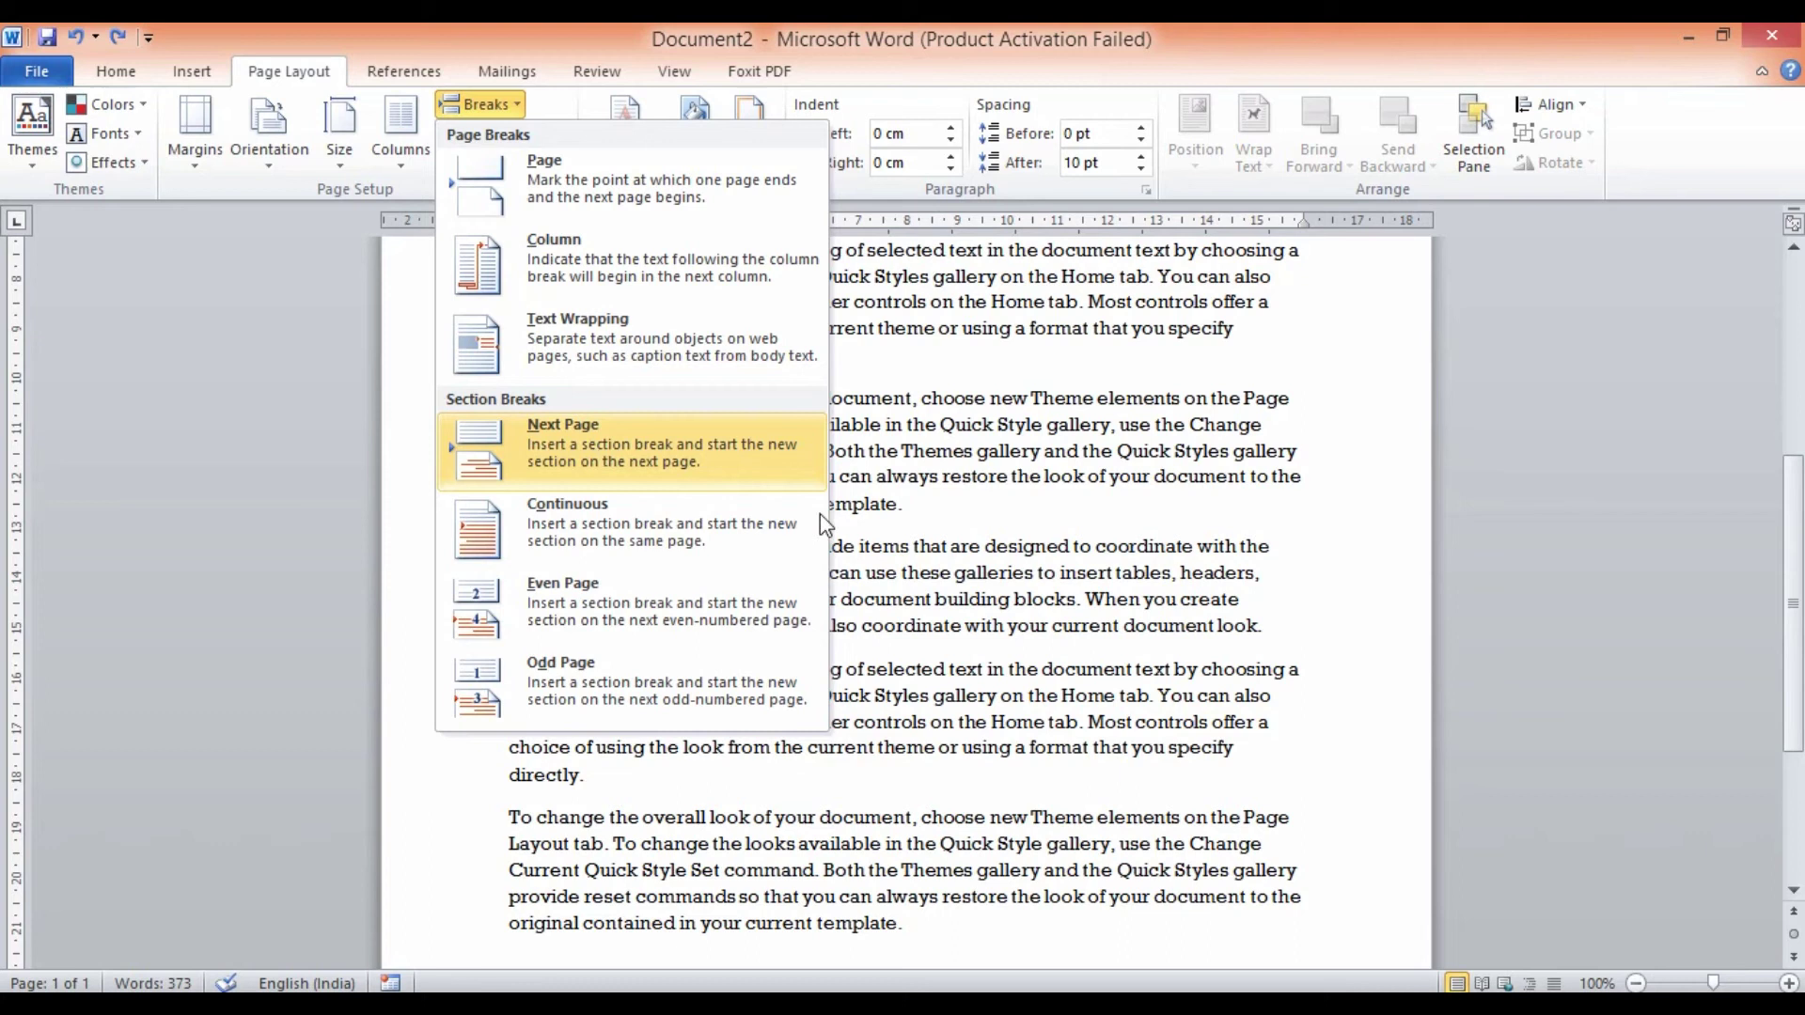
{"action": "left_click", "coordinate": [973, 545]}
{"action": "left_click", "coordinate": [508, 399]}
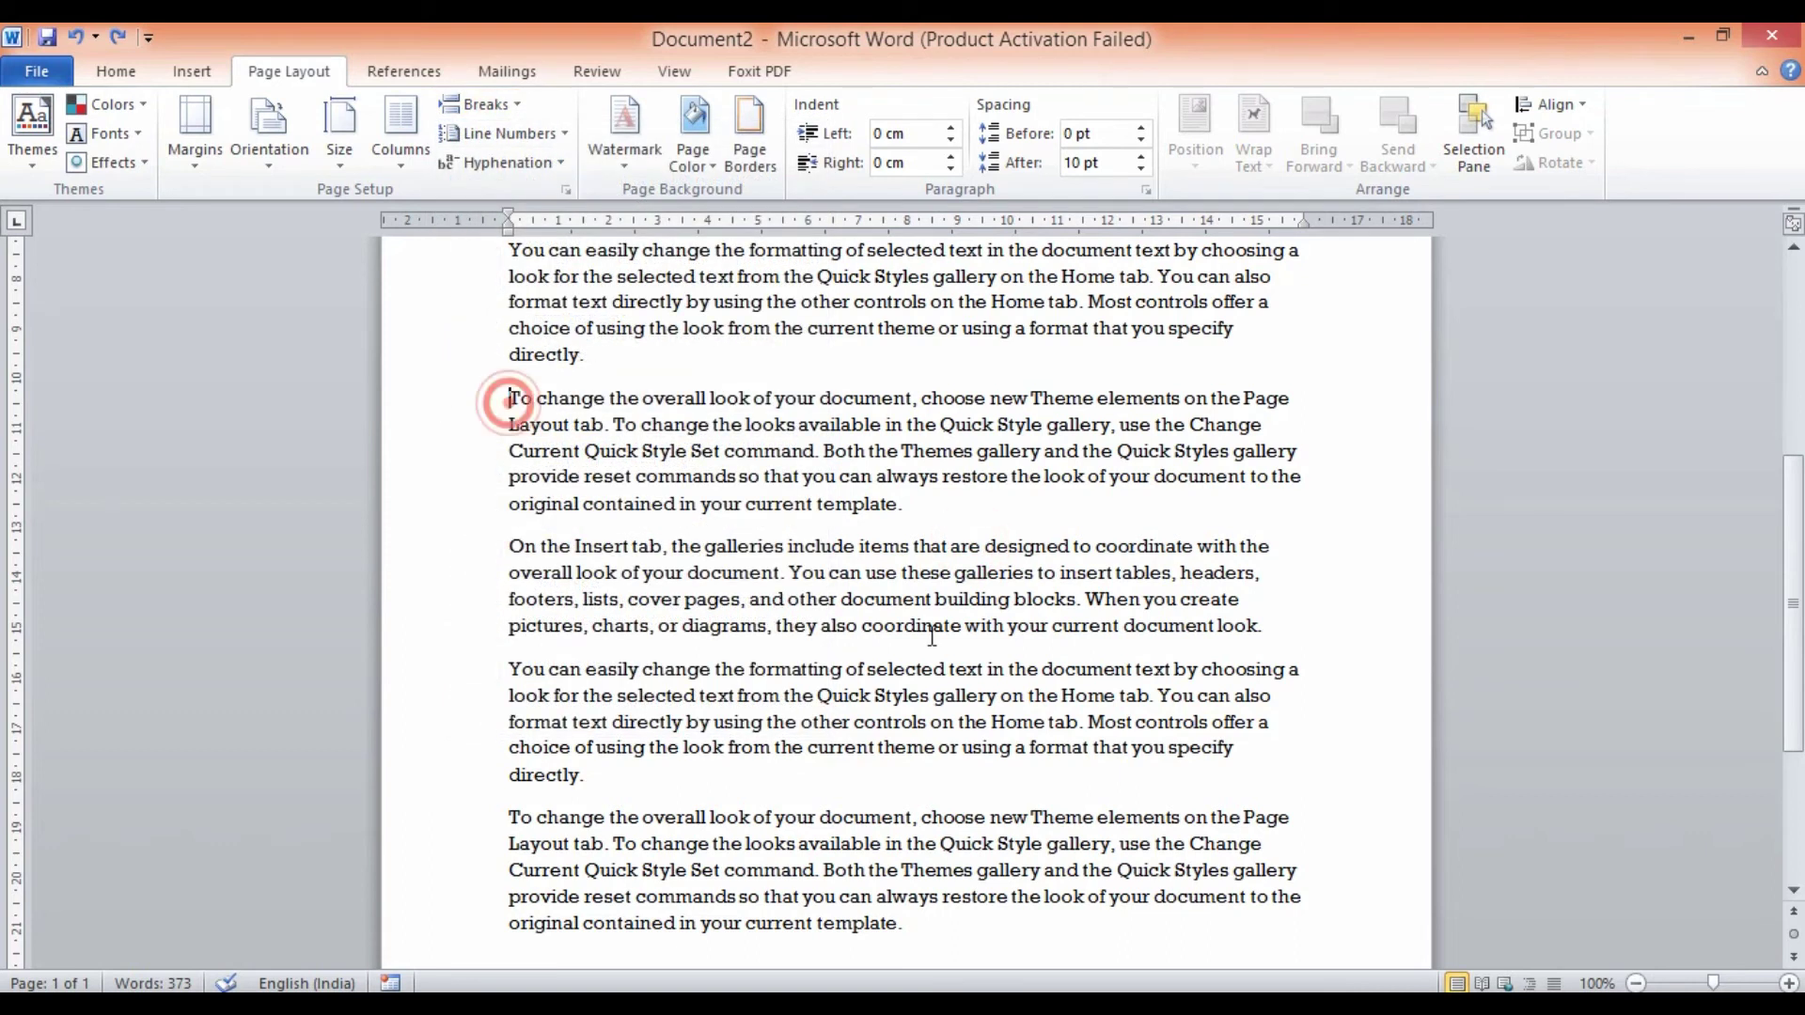
{"action": "left_click", "coordinate": [485, 105]}
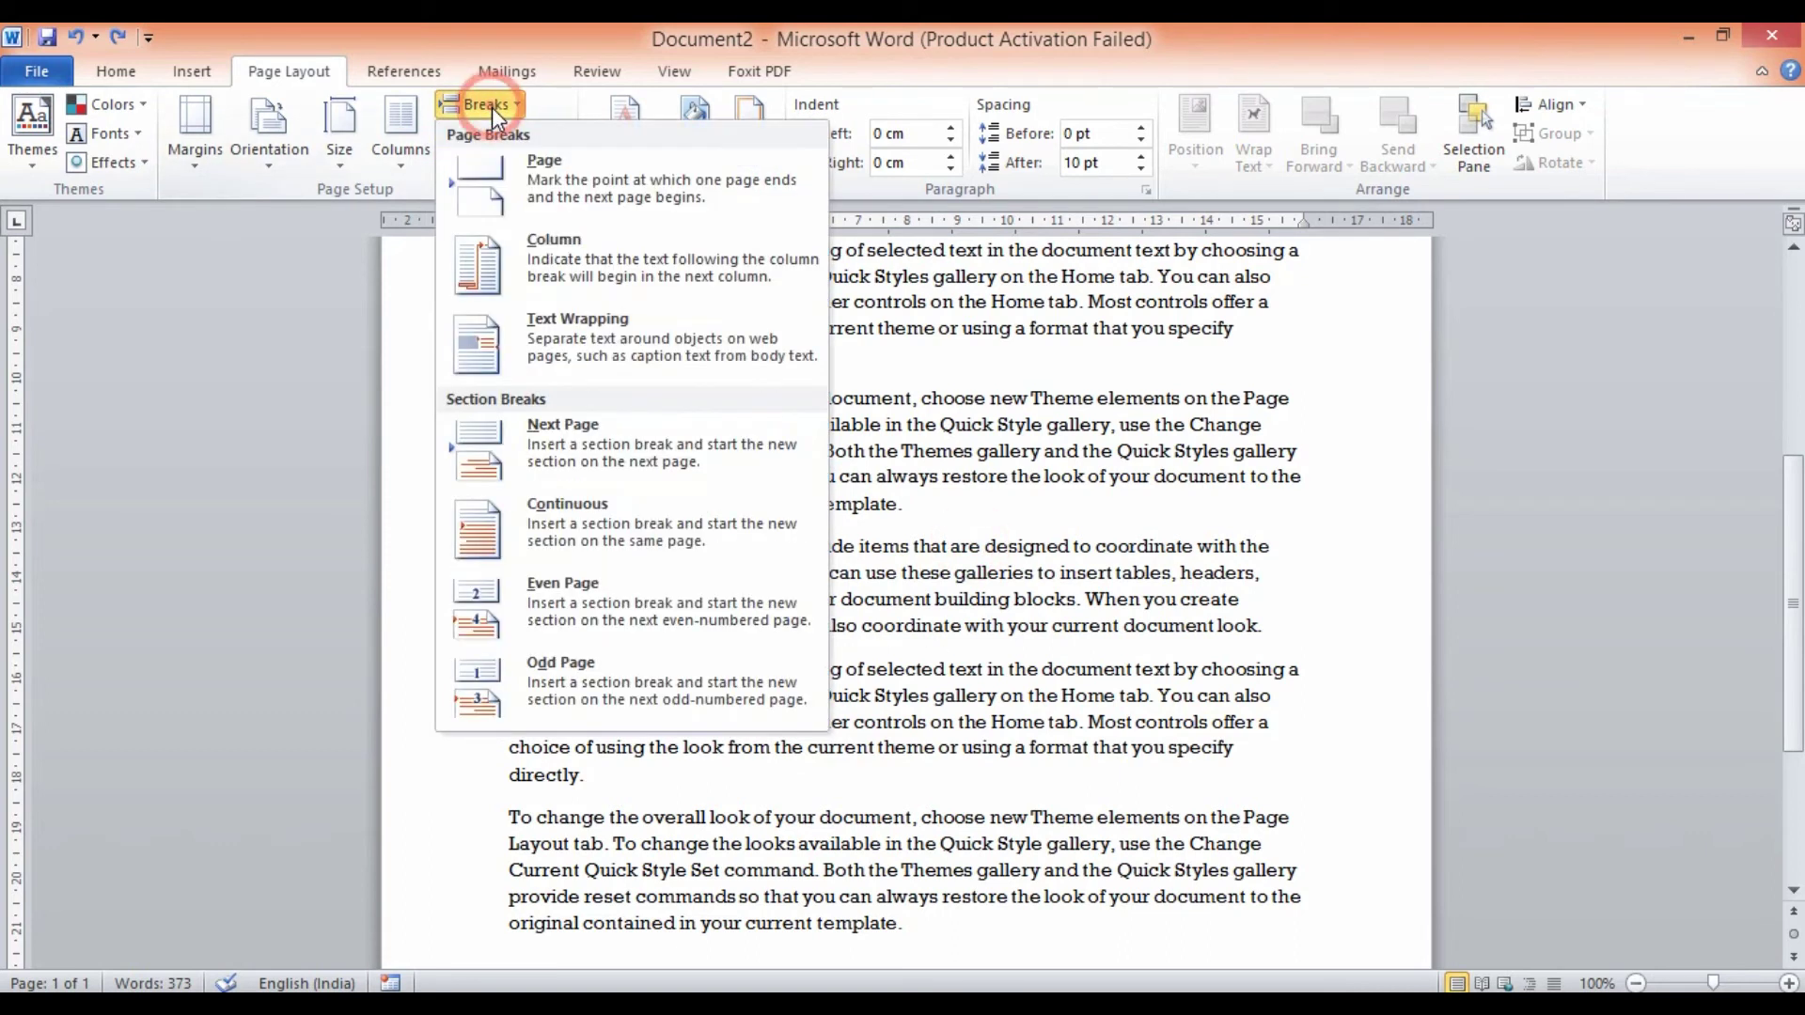
{"action": "left_click", "coordinate": [566, 440]}
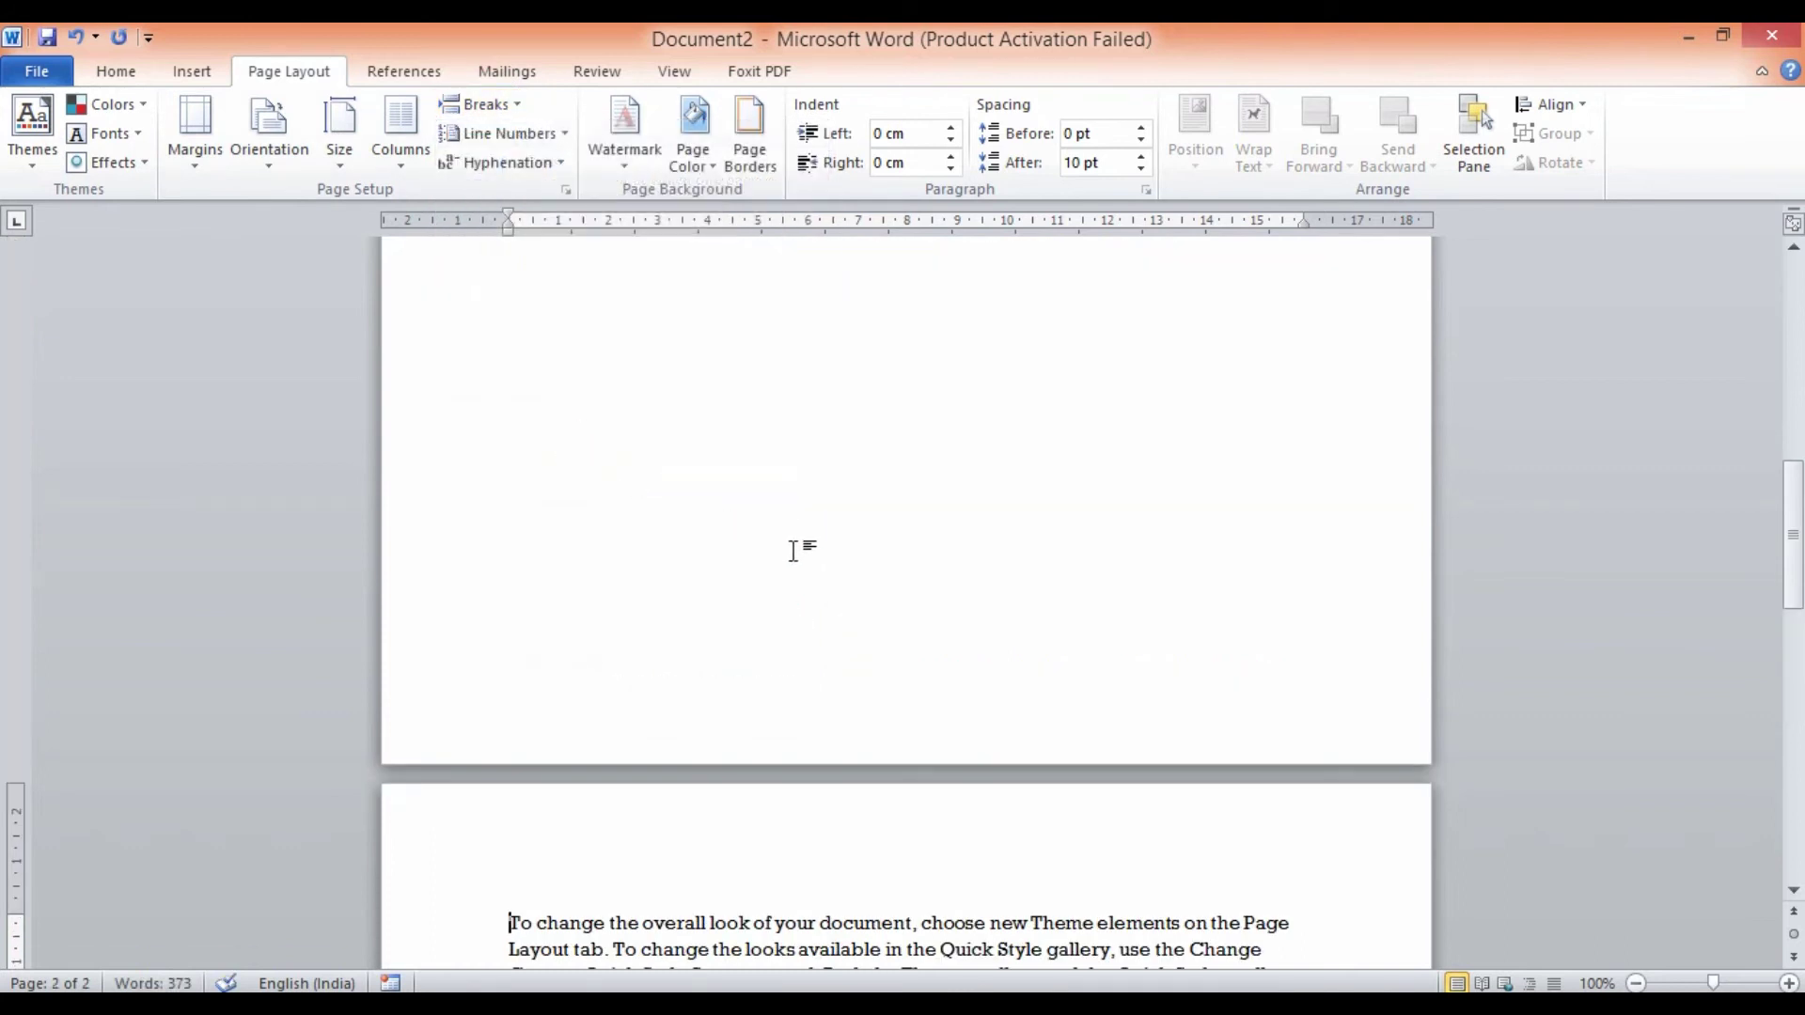
Examine the text on both sides of the Next Page section break and review the available break types.
{"action": "scroll", "coordinate": [771, 553], "scroll_direction": "up", "scroll_amount": 3}
{"action": "scroll", "coordinate": [568, 658], "scroll_direction": "down", "scroll_amount": 12}
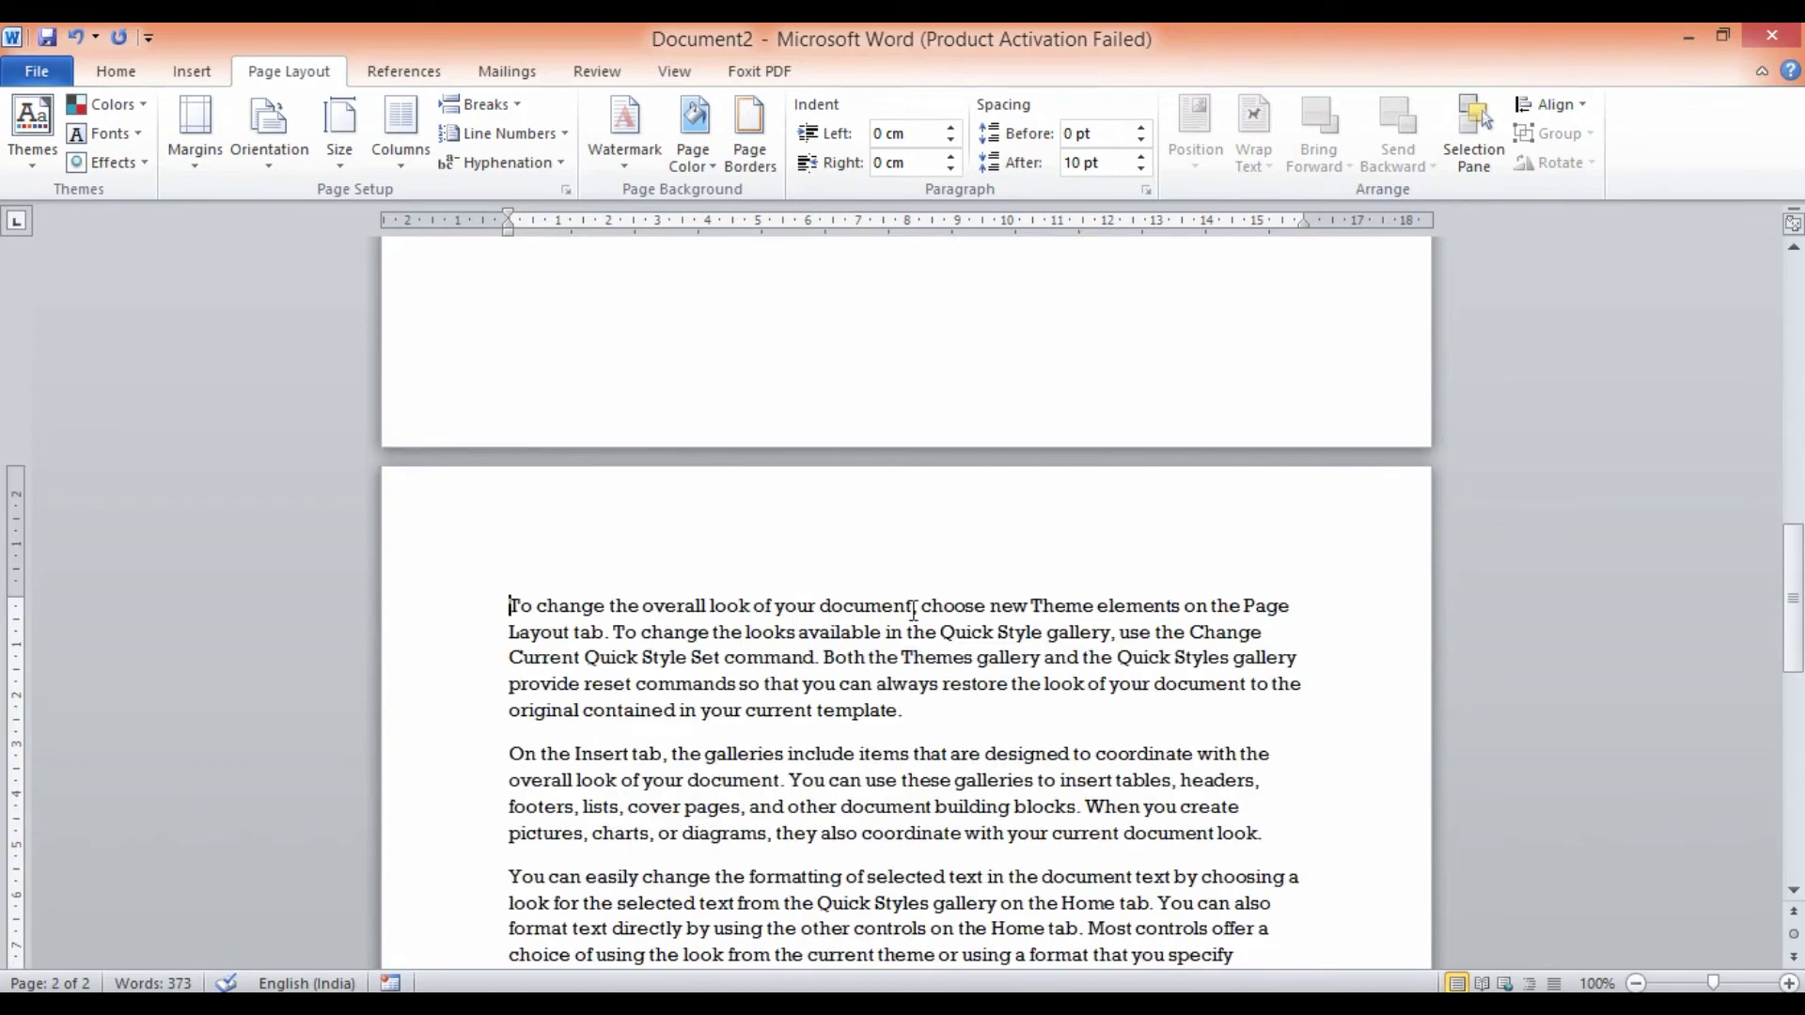
{"action": "left_click", "coordinate": [510, 605]}
{"action": "scroll", "coordinate": [724, 645], "scroll_direction": "up", "scroll_amount": 15}
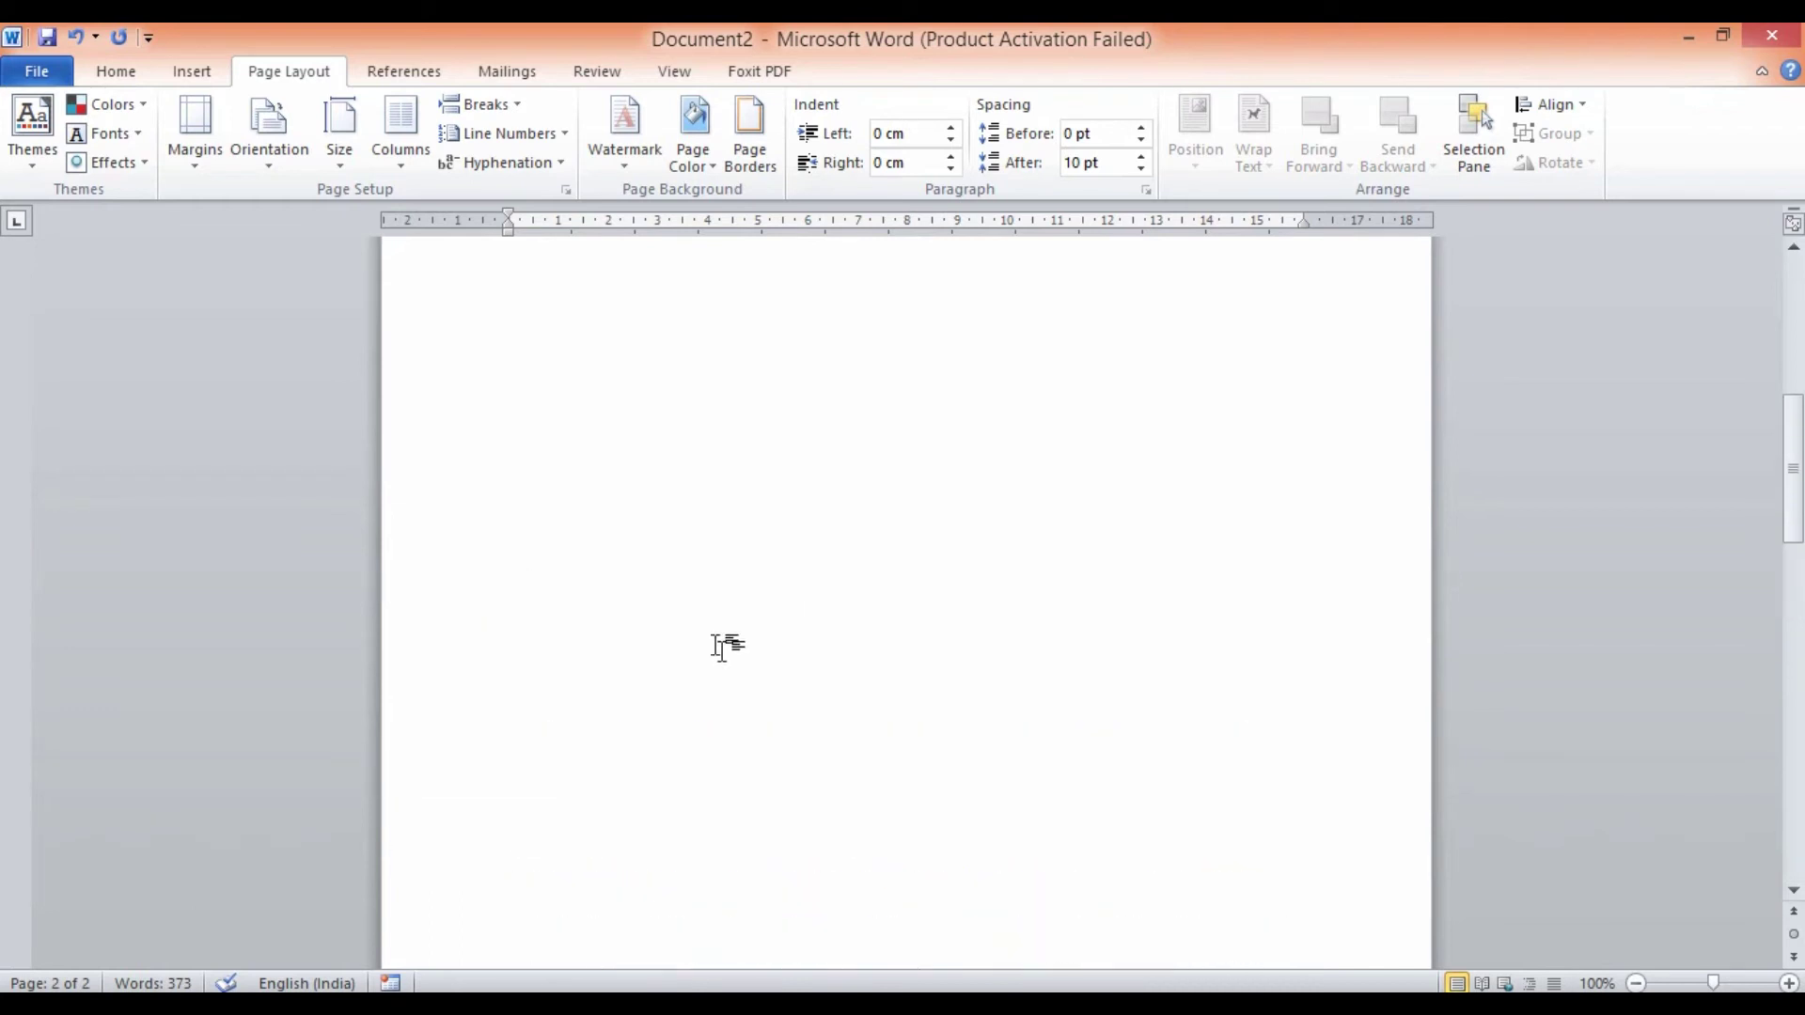
{"action": "left_click", "coordinate": [517, 104]}
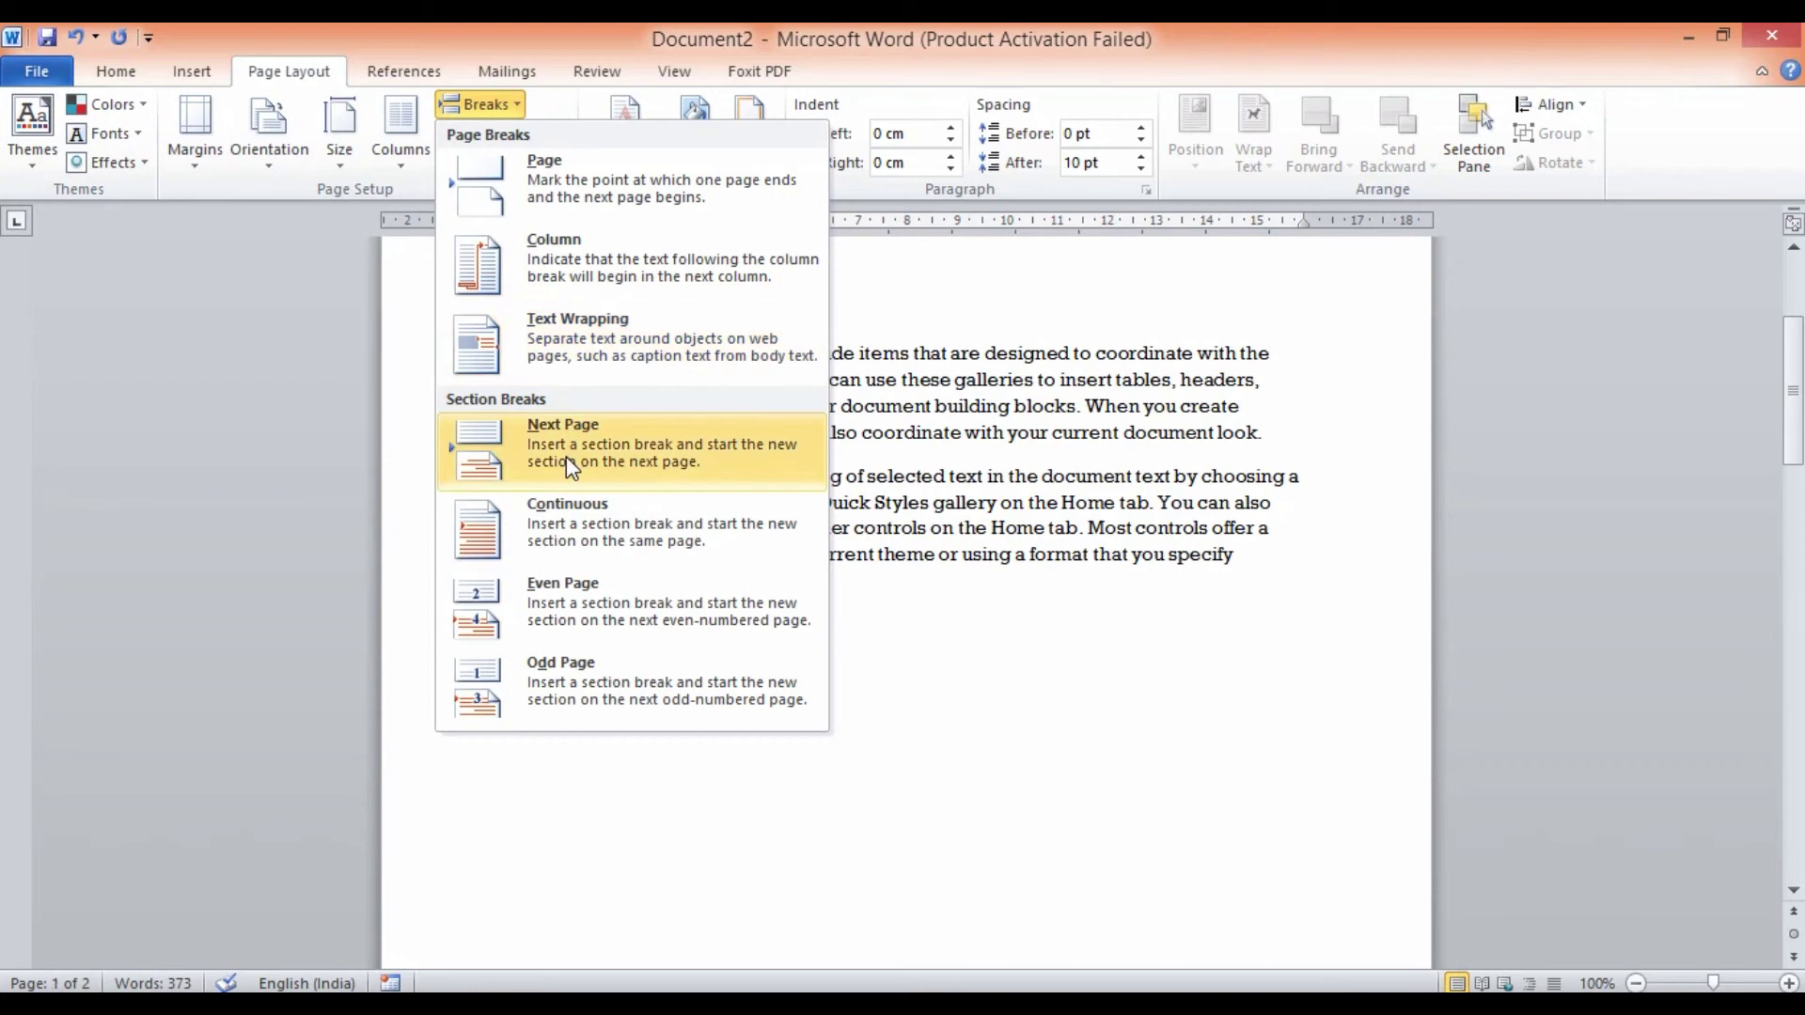
{"action": "left_click", "coordinate": [1114, 860]}
{"action": "scroll", "coordinate": [944, 826], "scroll_direction": "down", "scroll_amount": 4}
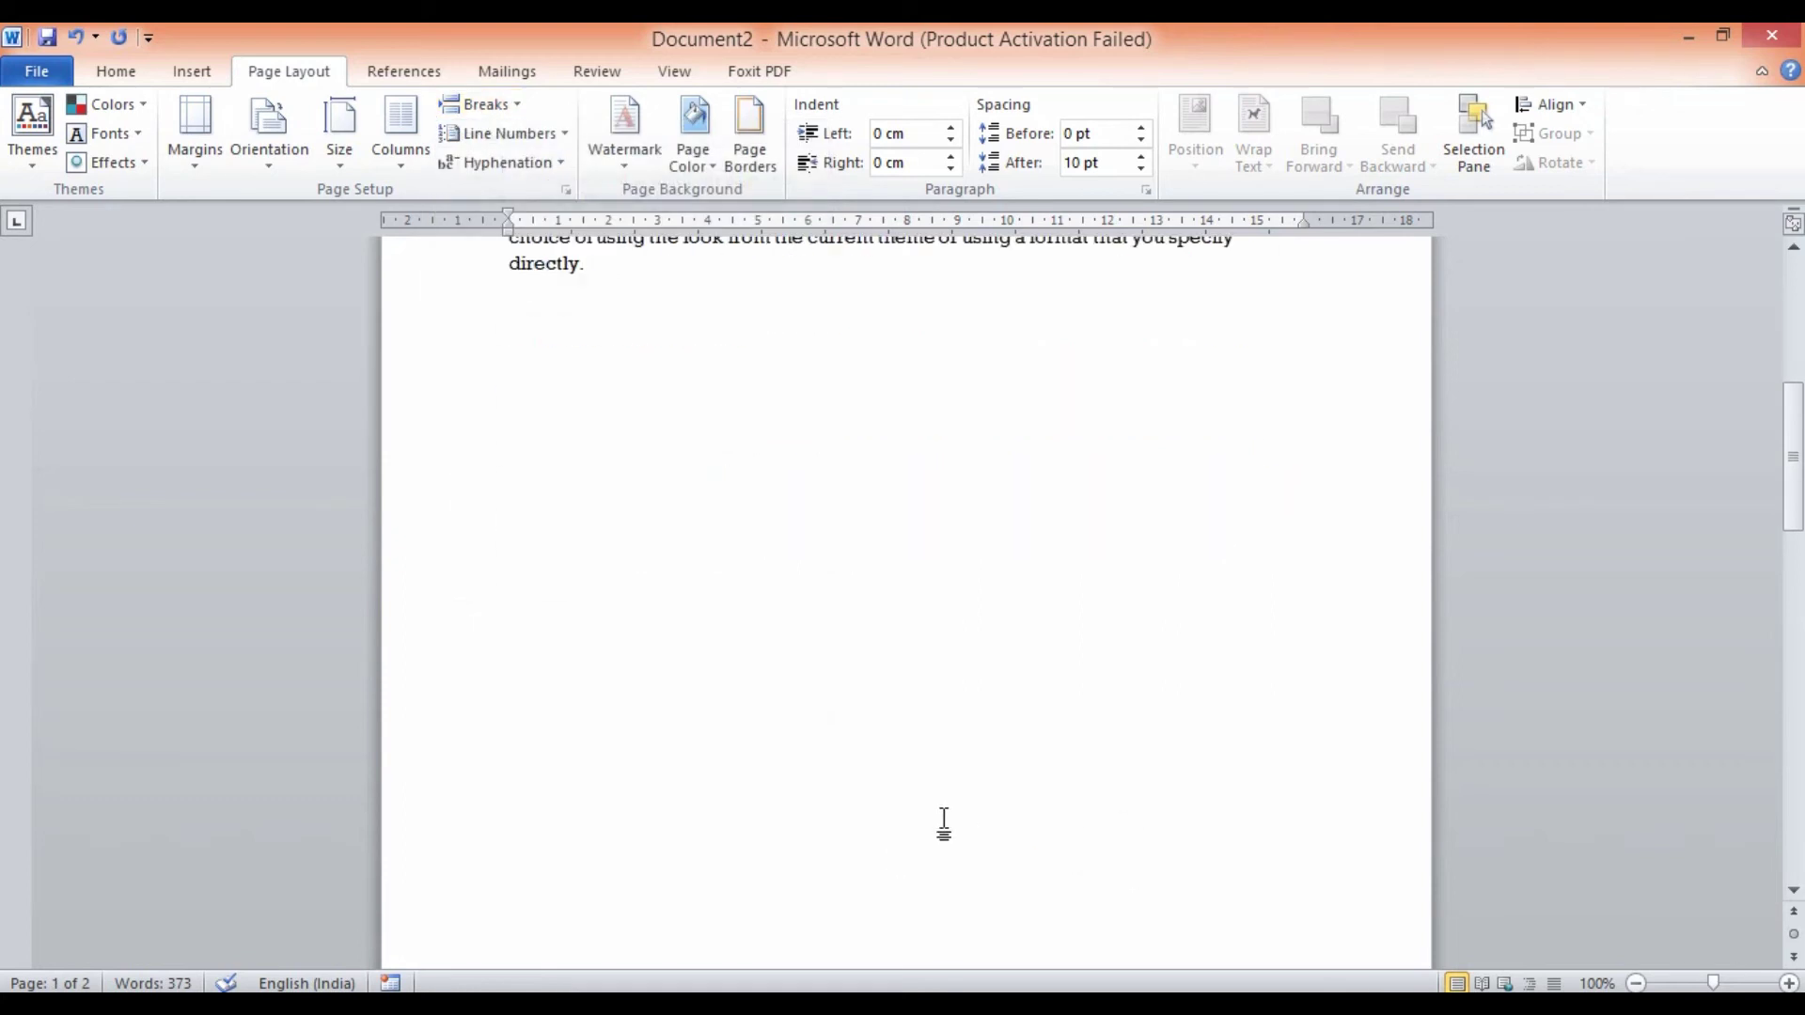
{"action": "scroll", "coordinate": [943, 826], "scroll_direction": "down", "scroll_amount": 8}
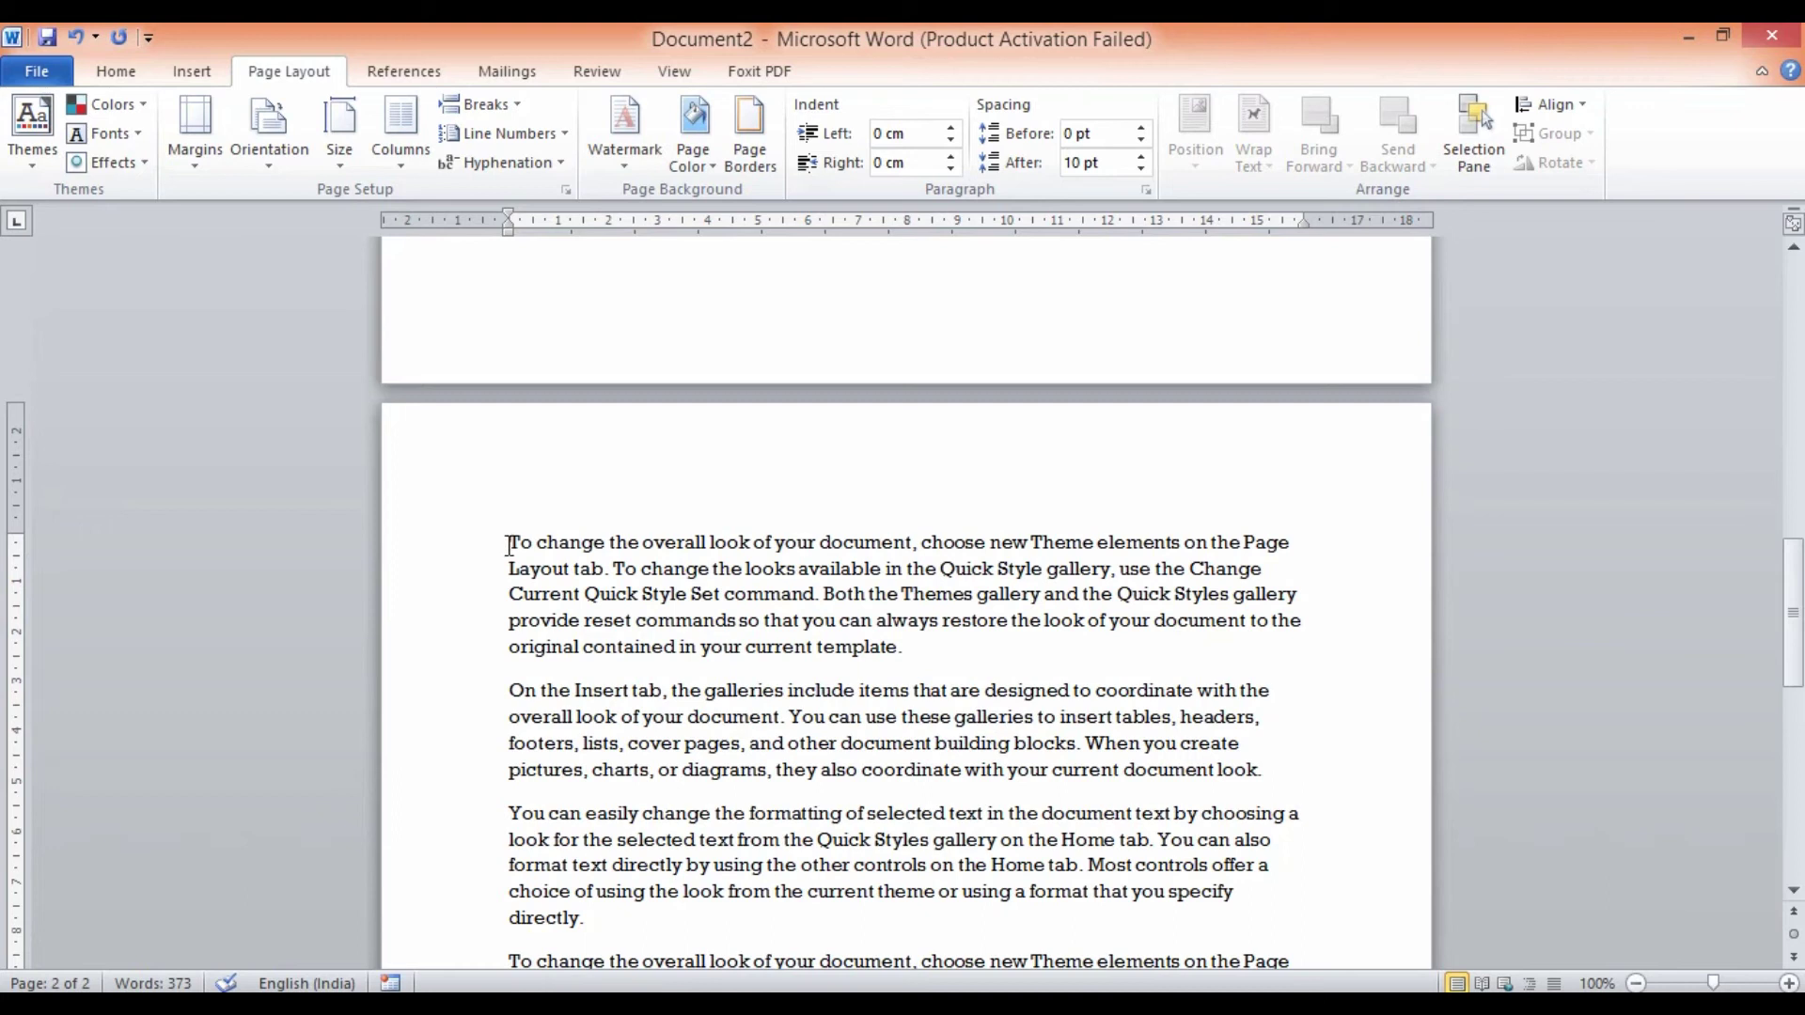
Undo the Next Page section break and insert a Continuous section break before the same paragraph.
{"action": "key", "text": "ctrl+z"}
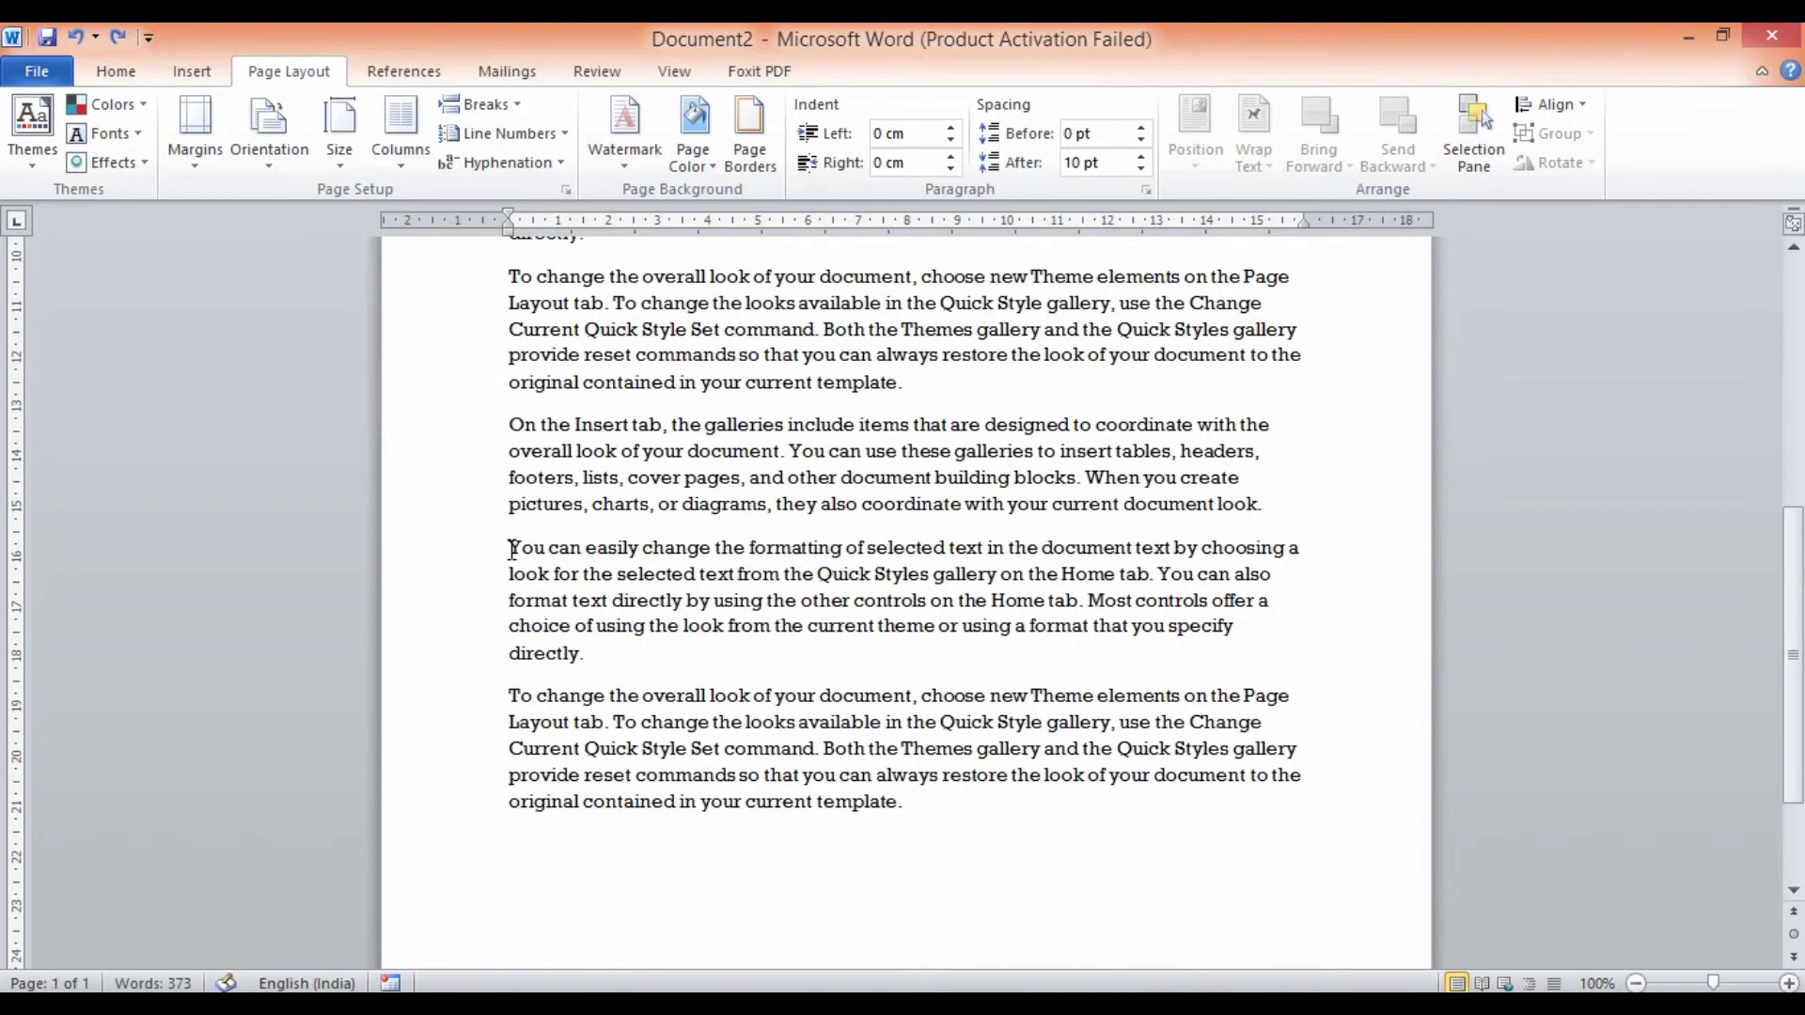
{"action": "scroll", "coordinate": [512, 549], "scroll_direction": "up", "scroll_amount": 2}
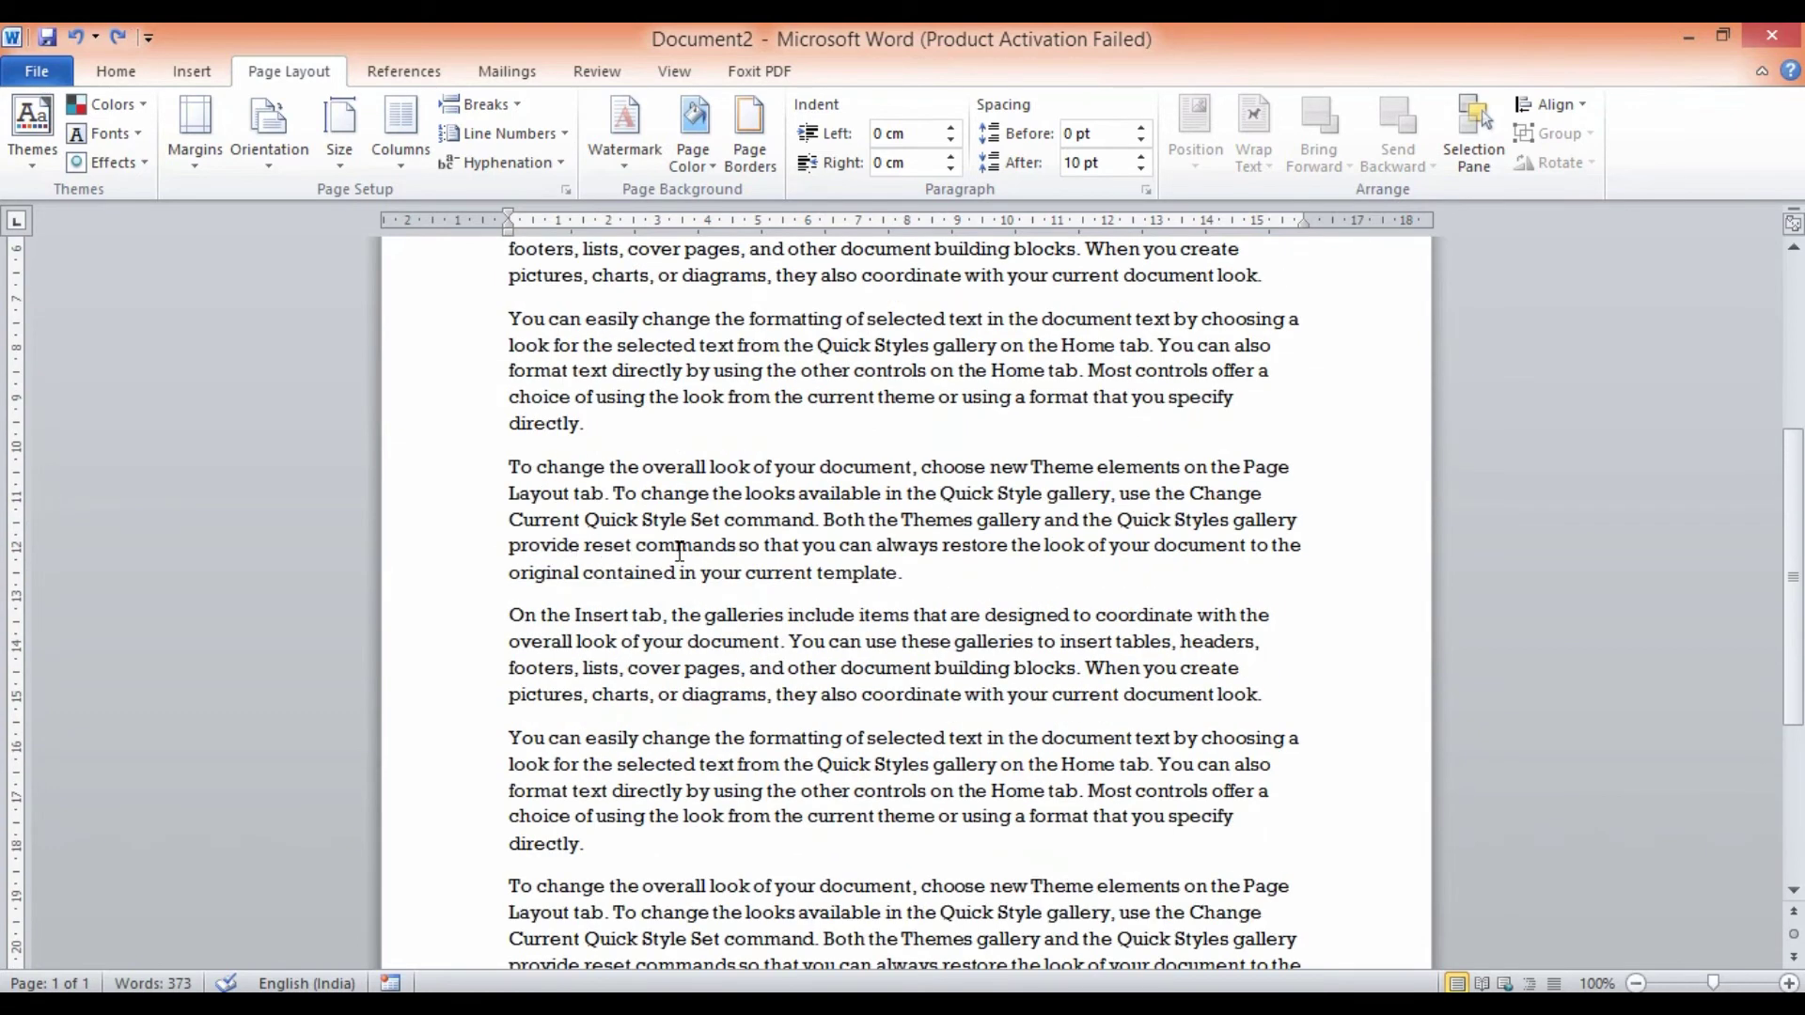
{"action": "scroll", "coordinate": [679, 550], "scroll_direction": "up", "scroll_amount": 2}
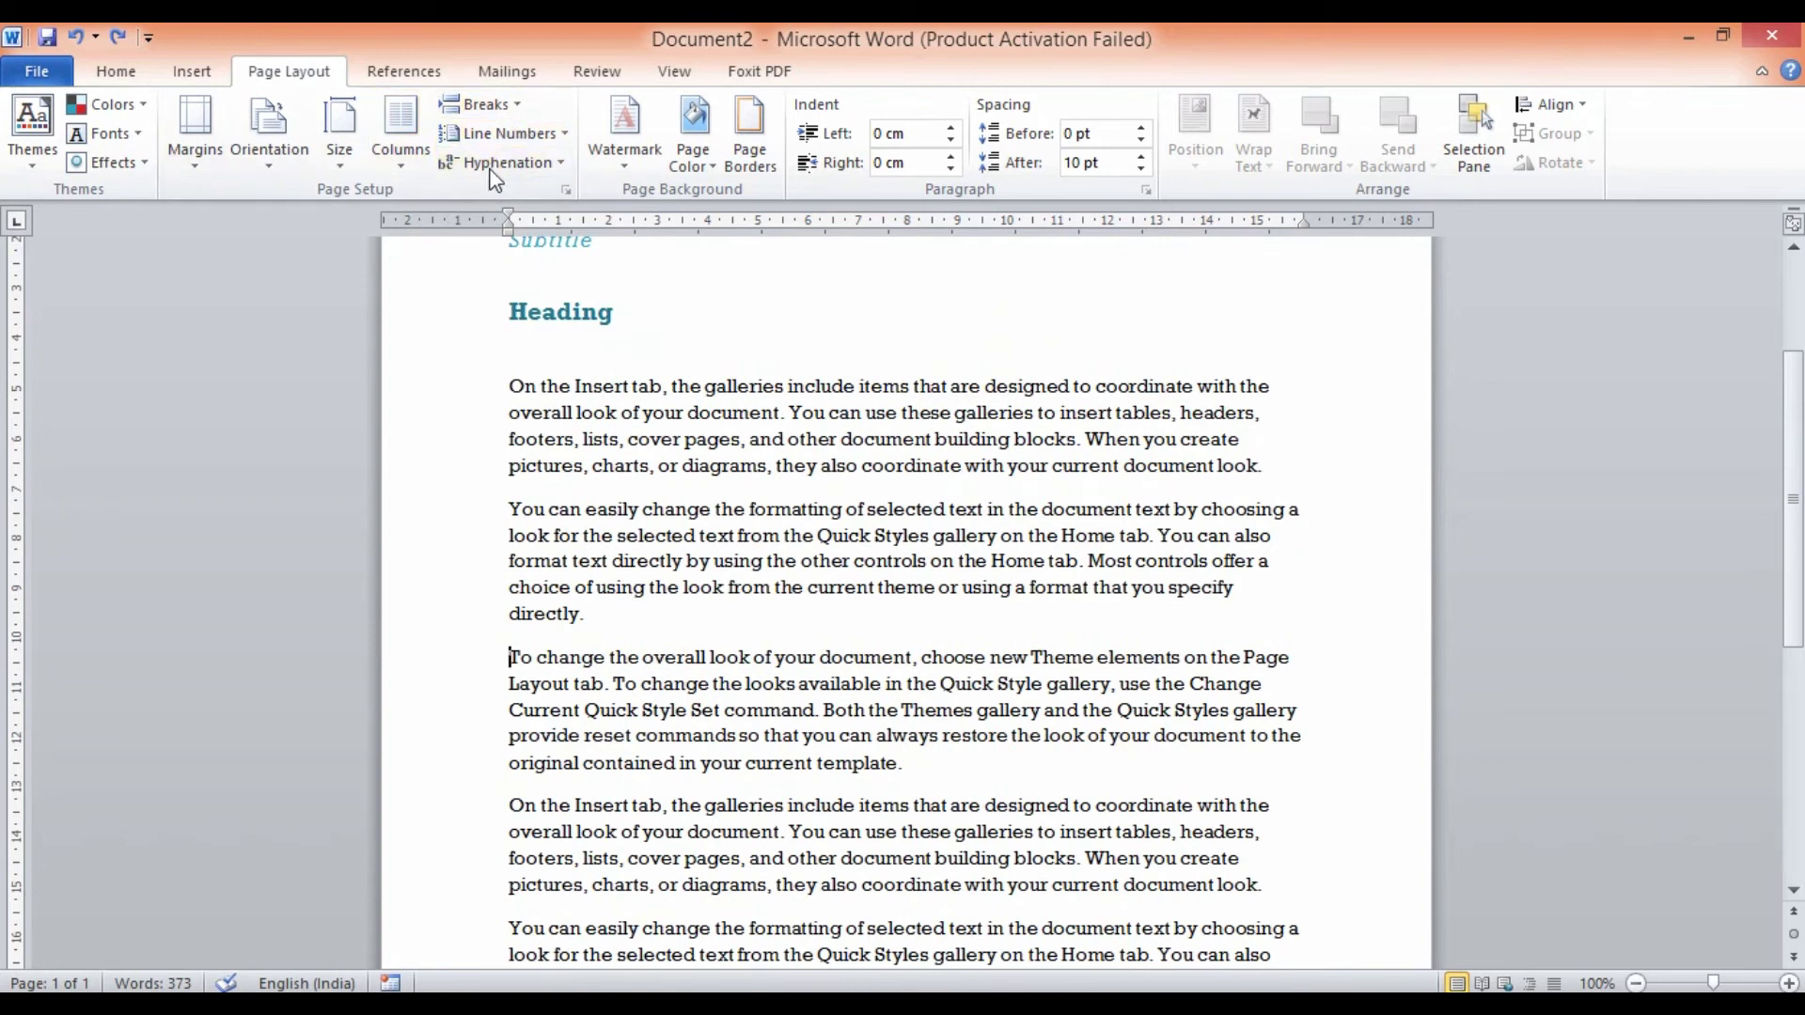
{"action": "left_click", "coordinate": [503, 104]}
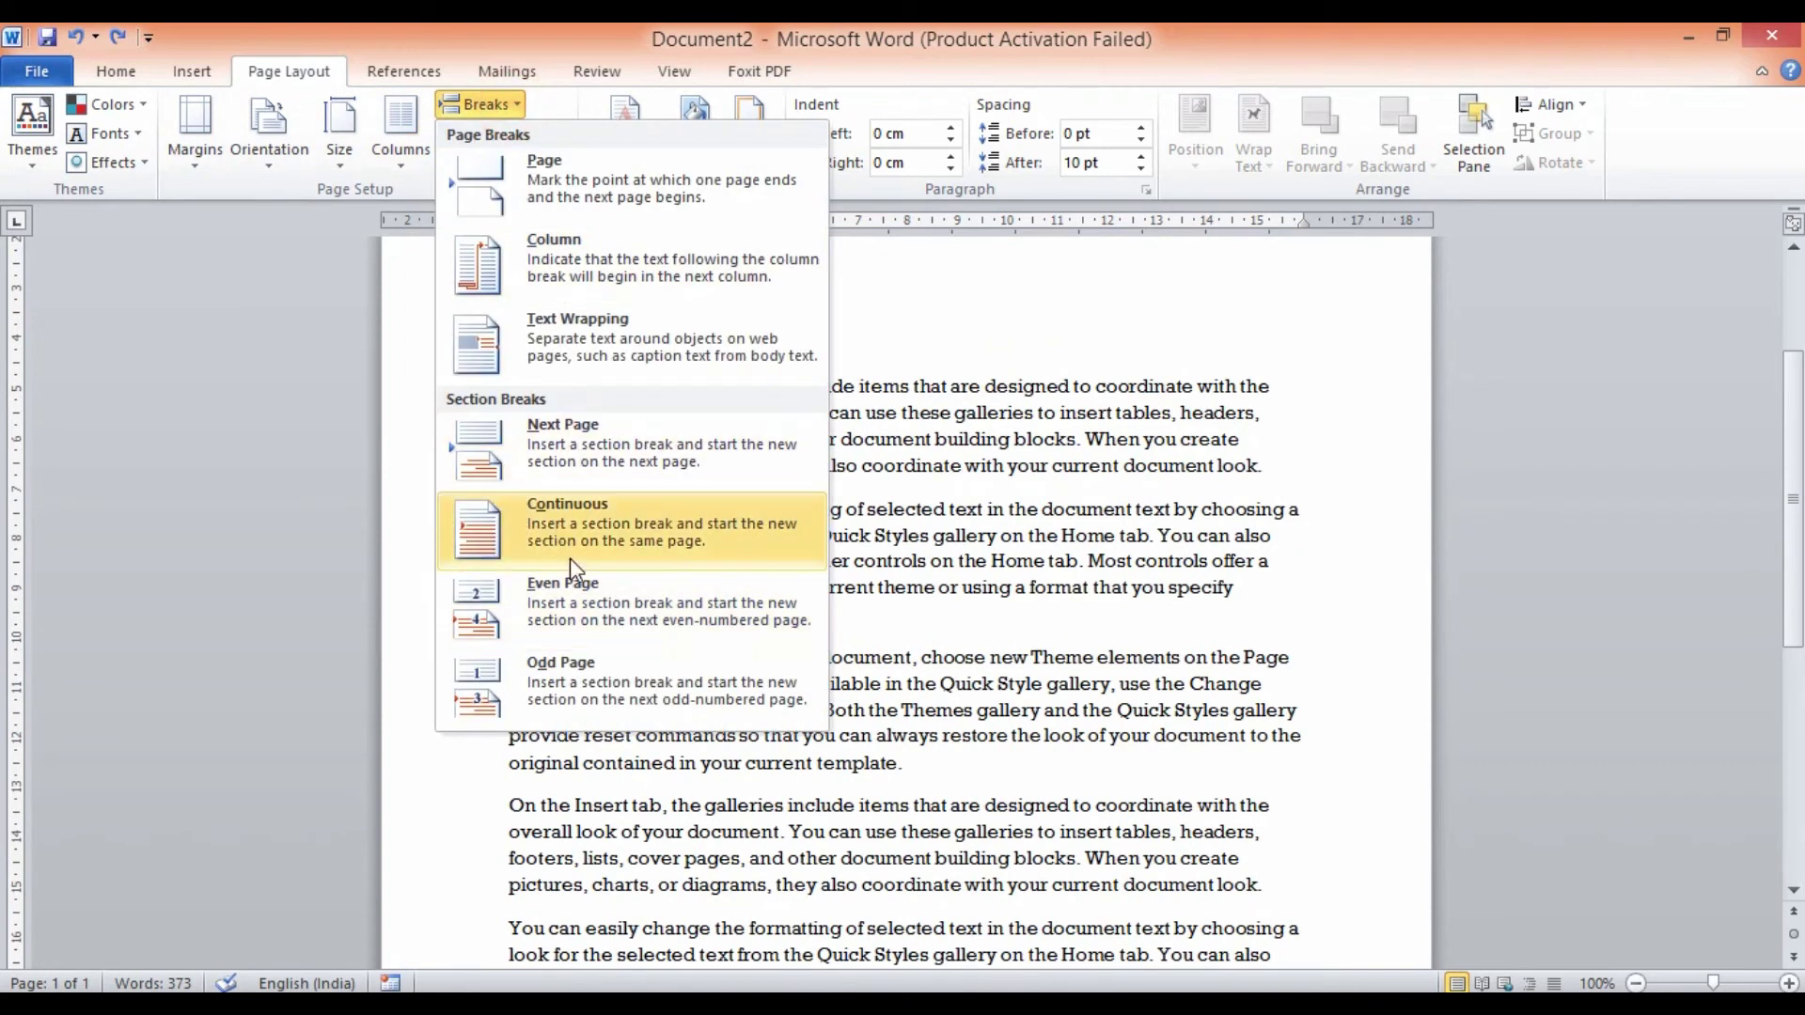
{"action": "left_click", "coordinate": [566, 521]}
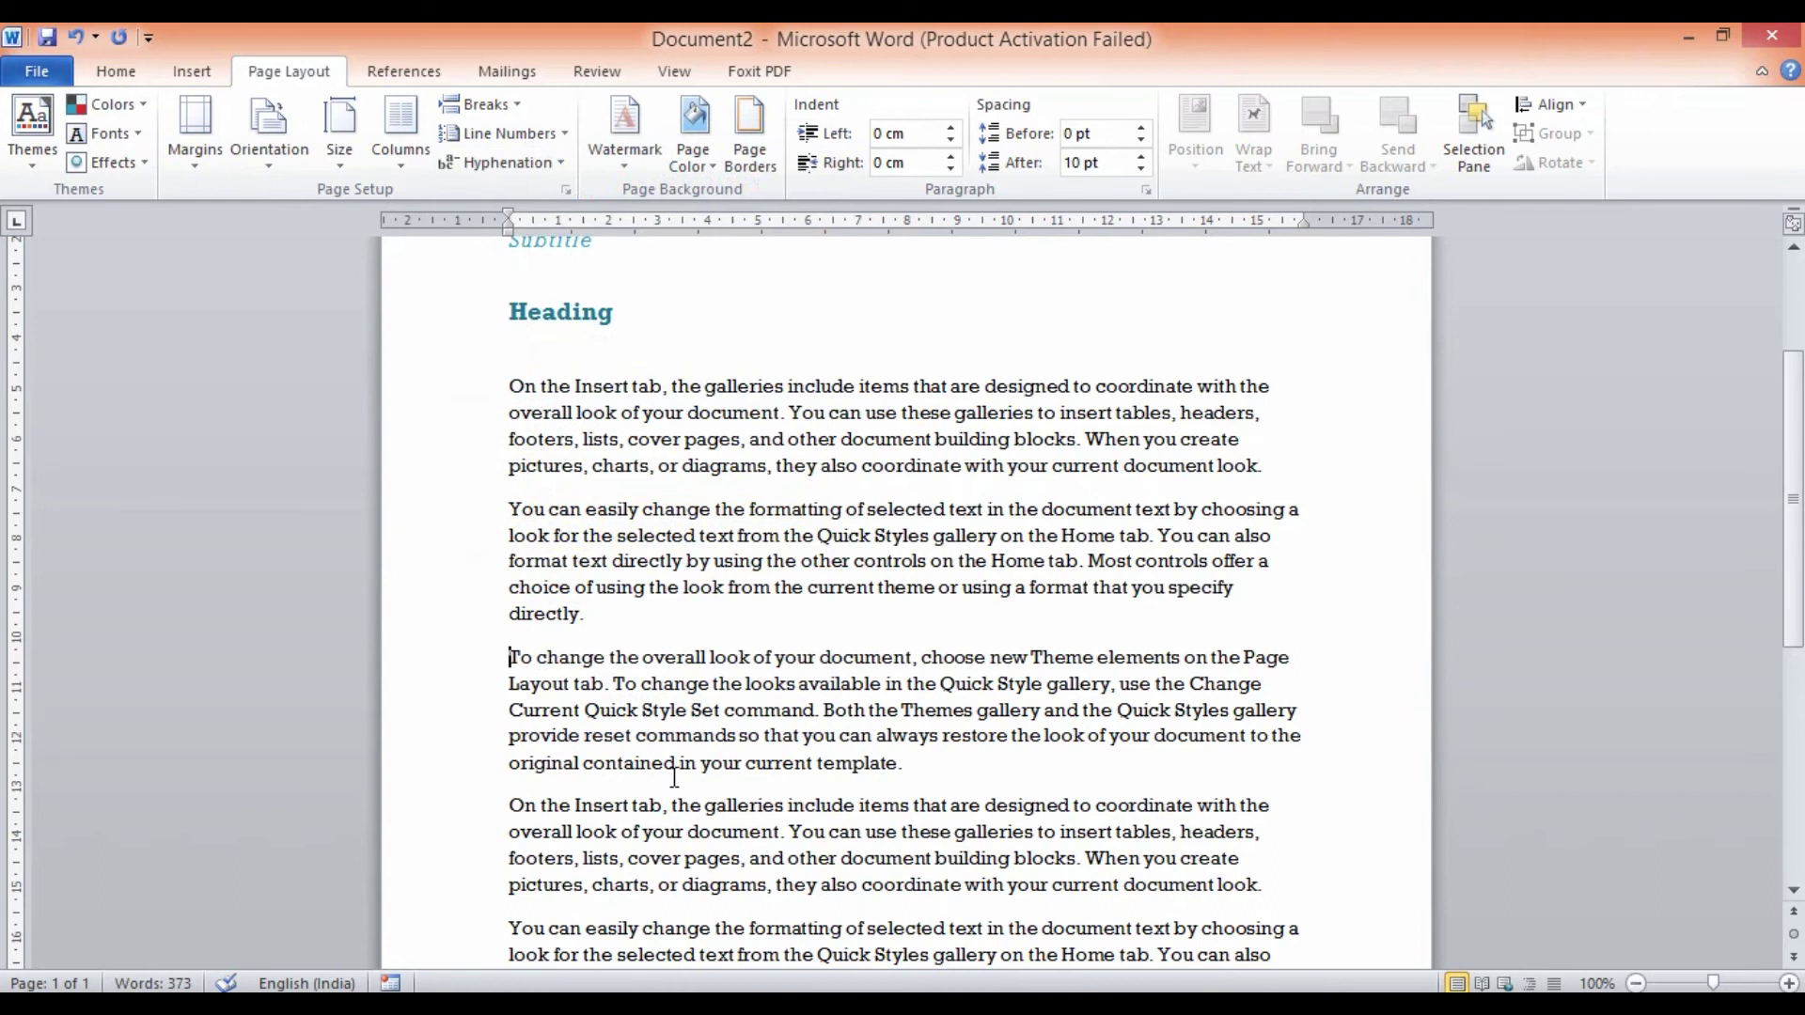
Delete the final "y." of the paragraph just before the Continuous section break.
{"action": "left_click", "coordinate": [513, 658]}
{"action": "left_click", "coordinate": [677, 628]}
{"action": "left_click", "coordinate": [513, 658]}
{"action": "key", "text": "Left"}
{"action": "key", "text": "BackSpace"}
{"action": "key", "text": "BackSpace"}
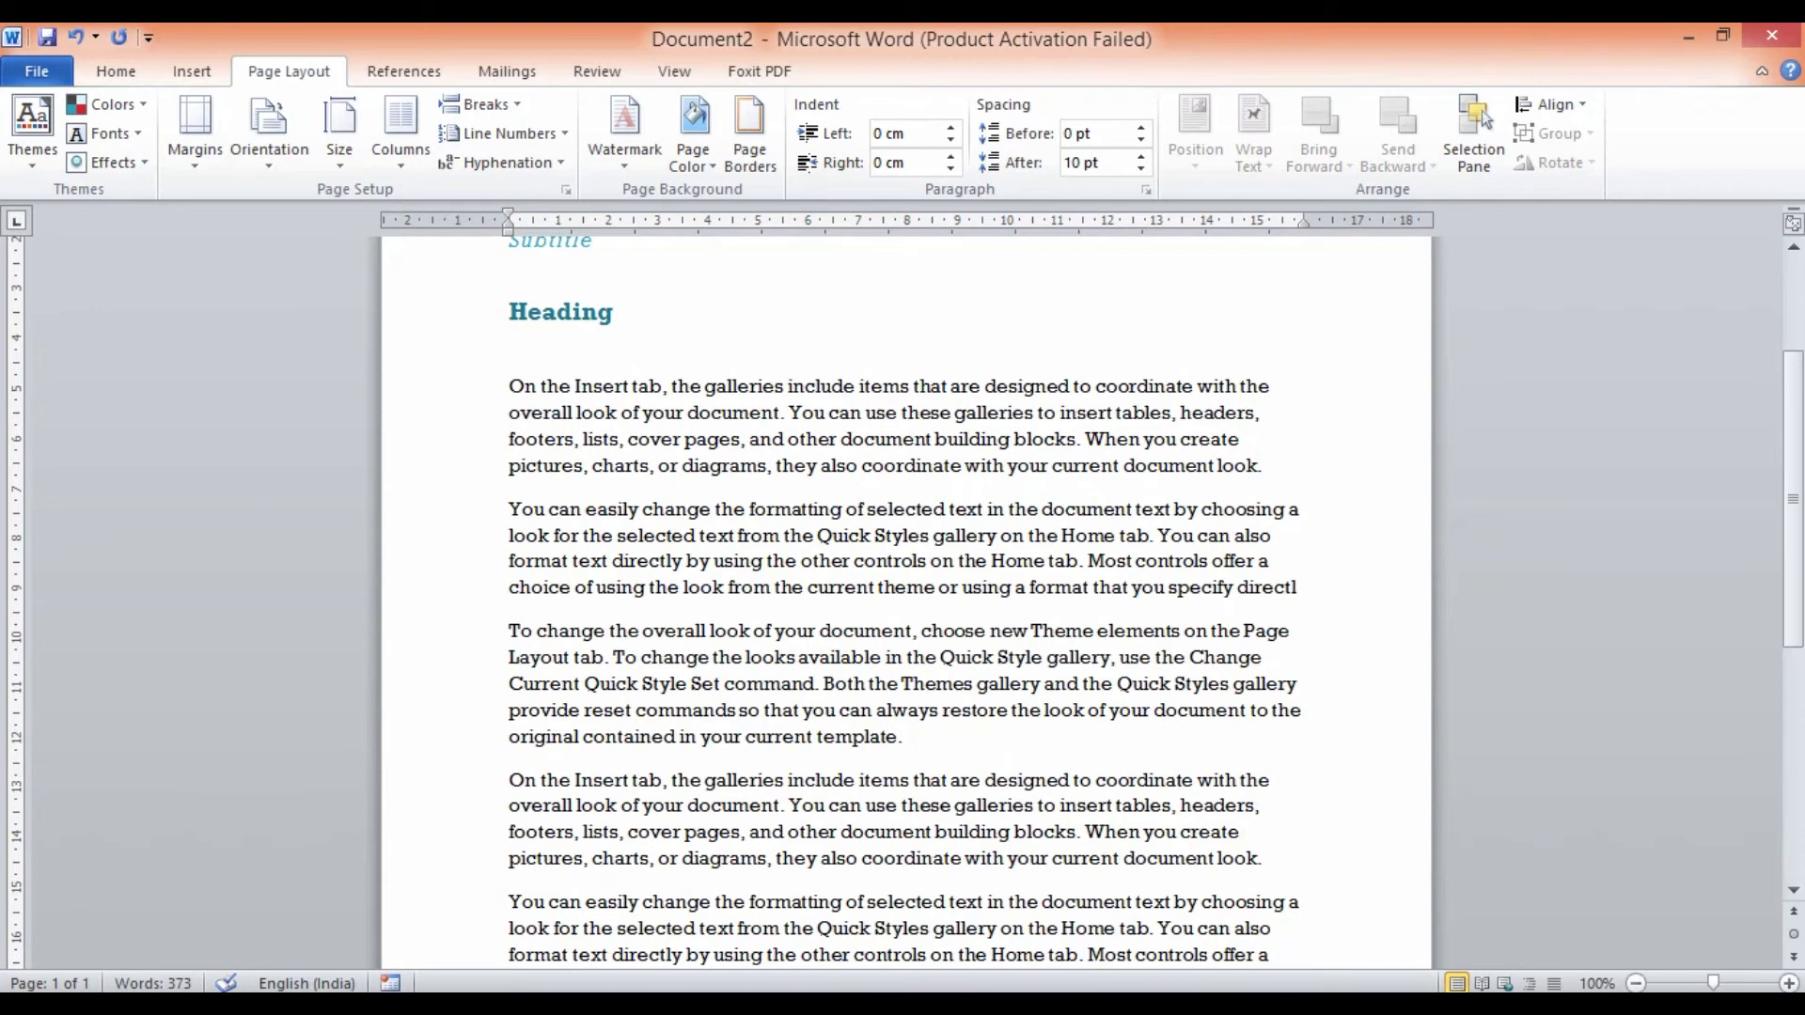
{"action": "key", "text": "BackSpace"}
{"action": "key", "text": "ctrl+z"}
Make the two body paragraphs between the heading and the Continuous section break bold.
{"action": "left_click_drag", "start_coordinate": [470, 386], "coordinate": [863, 606]}
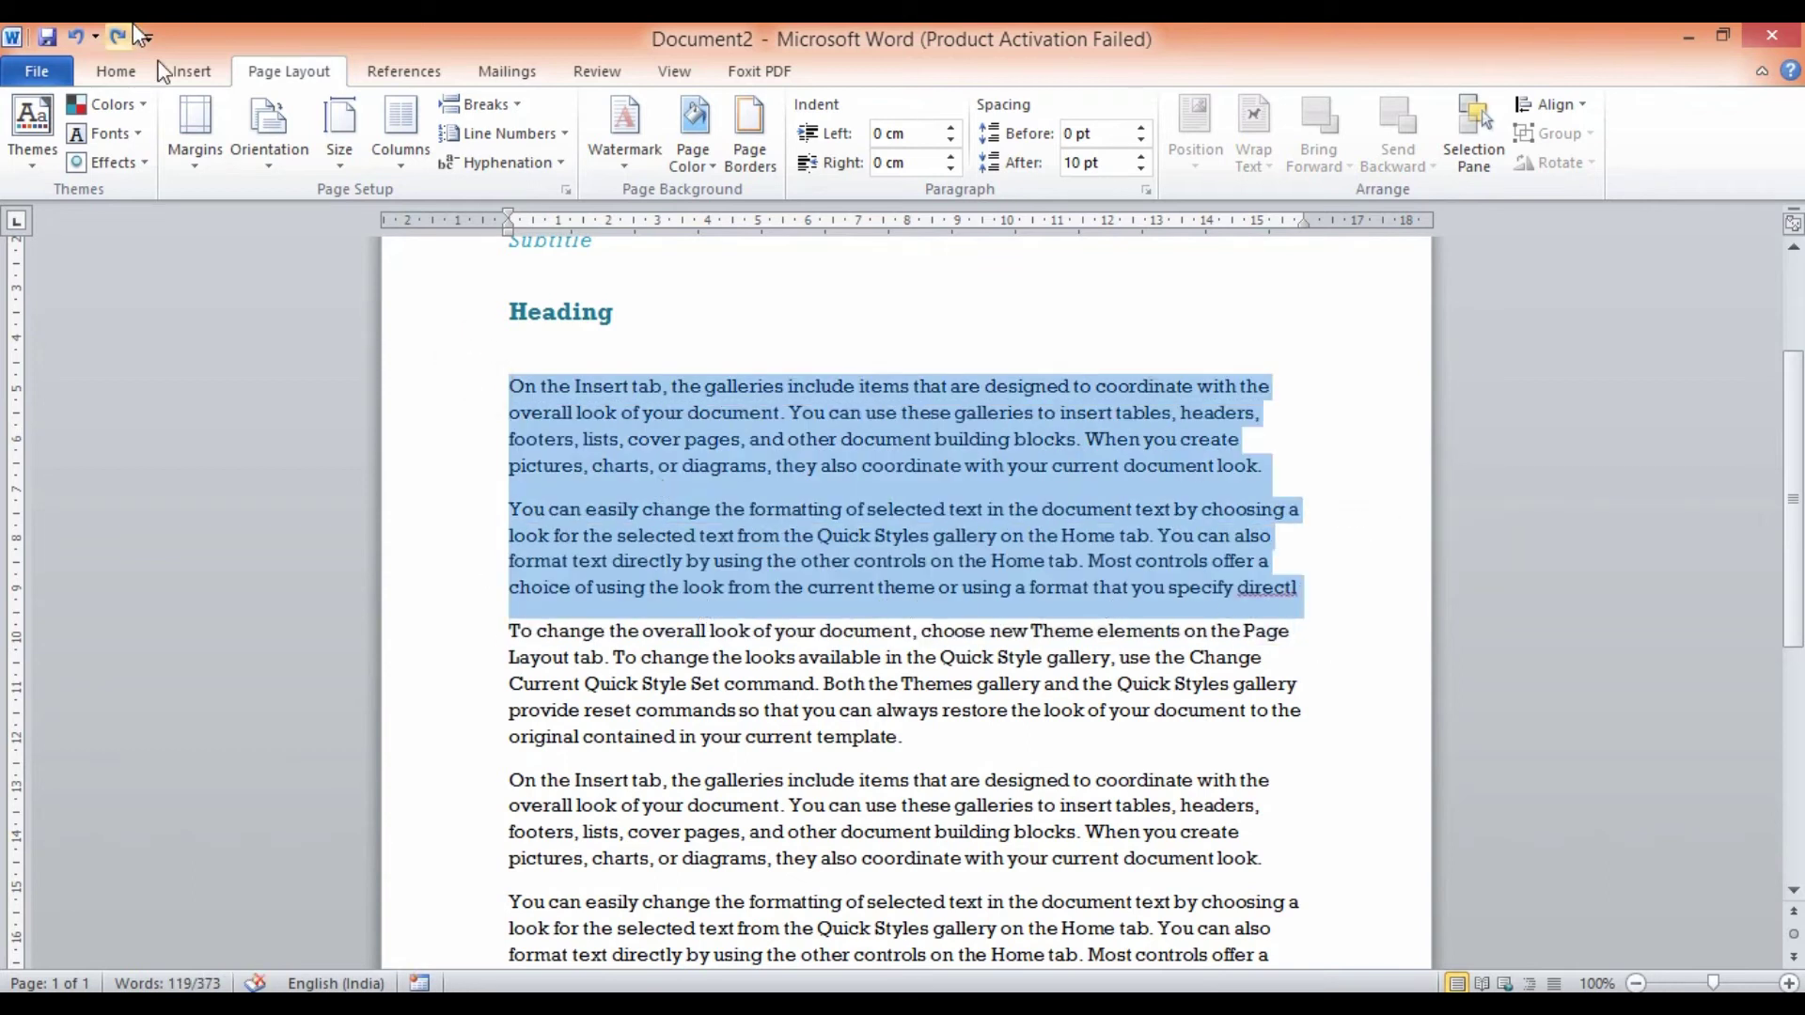
{"action": "left_click", "coordinate": [119, 72]}
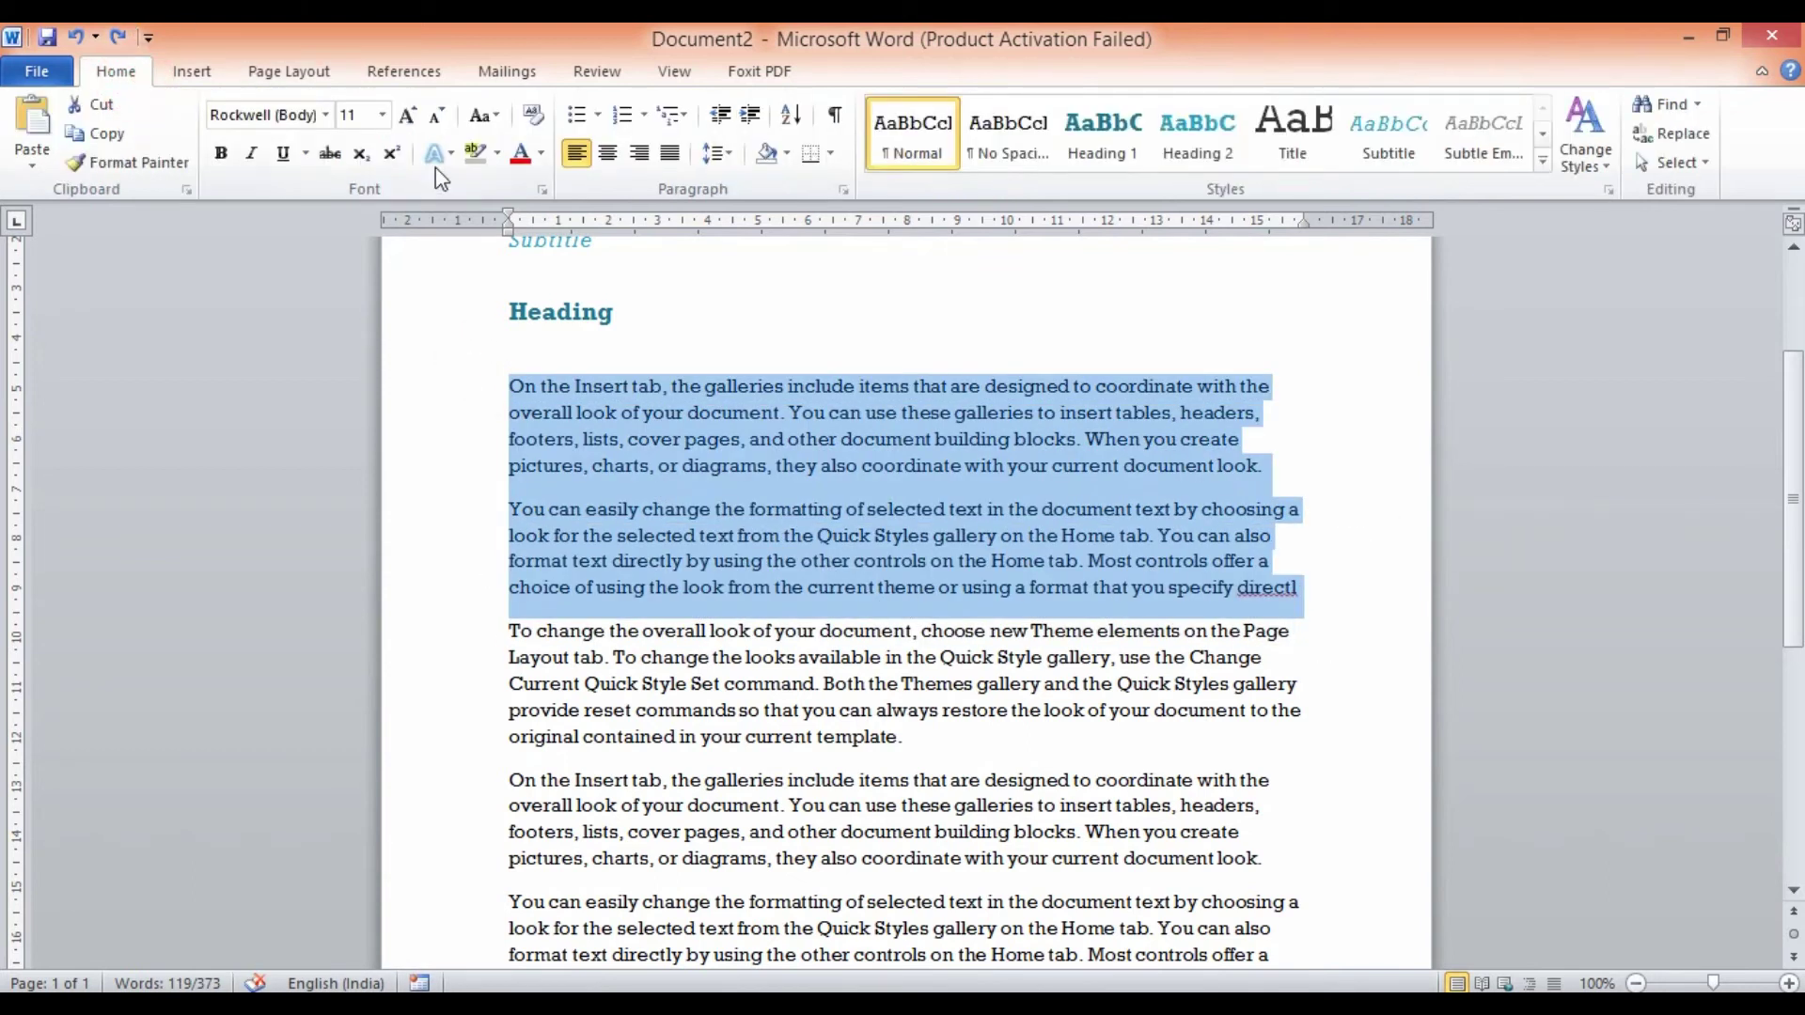
{"action": "left_click", "coordinate": [220, 153]}
{"action": "scroll", "coordinate": [589, 514], "scroll_direction": "down", "scroll_amount": 3}
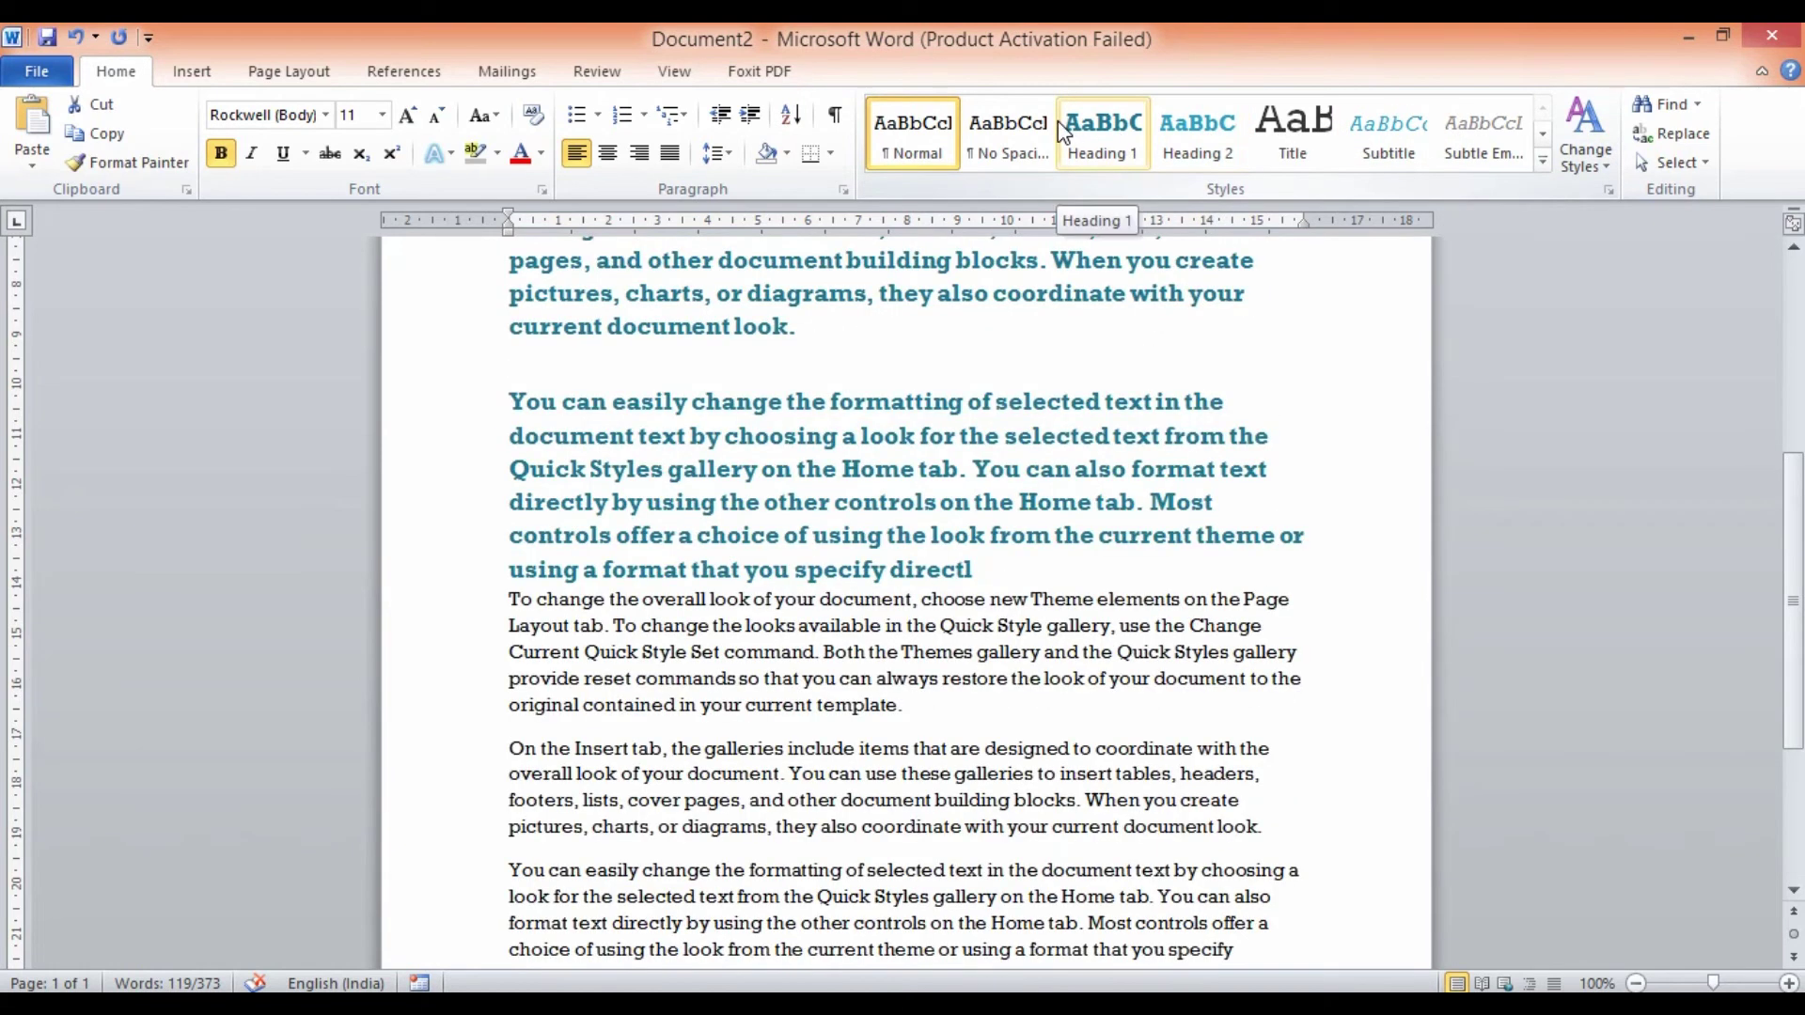
{"action": "left_click", "coordinate": [854, 622]}
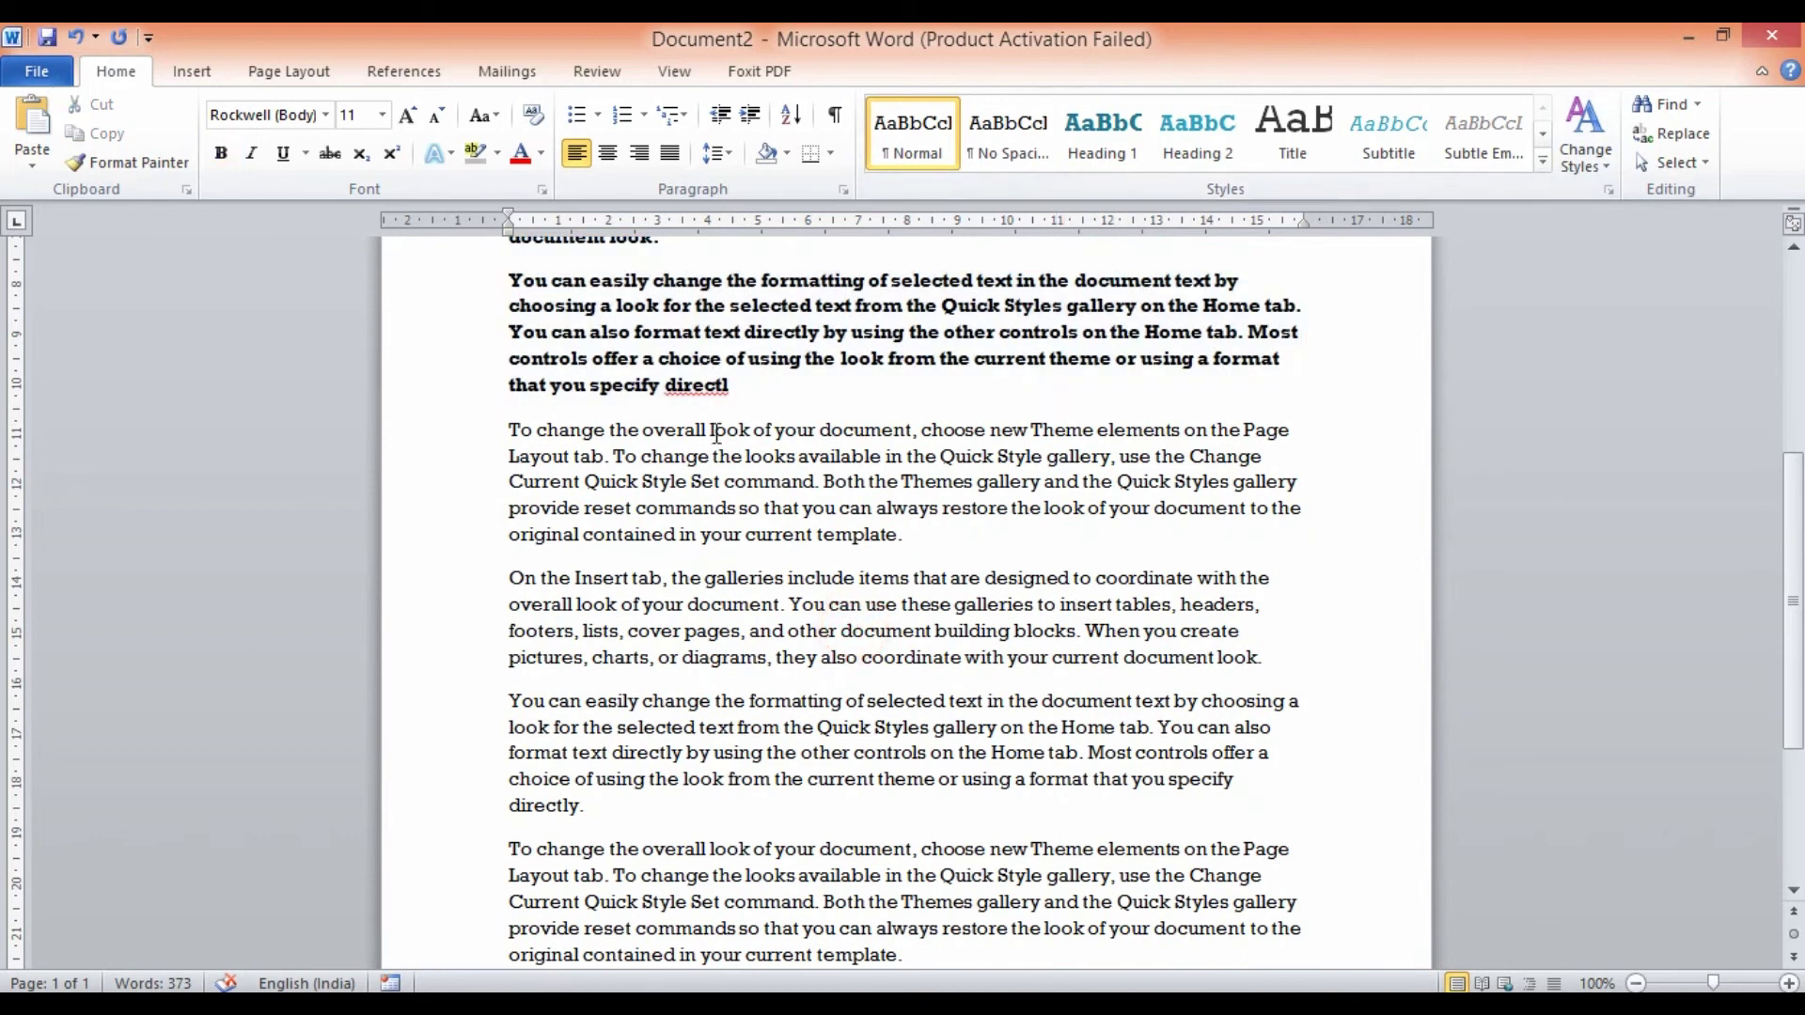
Compare the bold paragraphs before the Continuous section break with the regular paragraphs after it, highlighting each block of text.
{"action": "left_click_drag", "start_coordinate": [478, 434], "coordinate": [478, 782]}
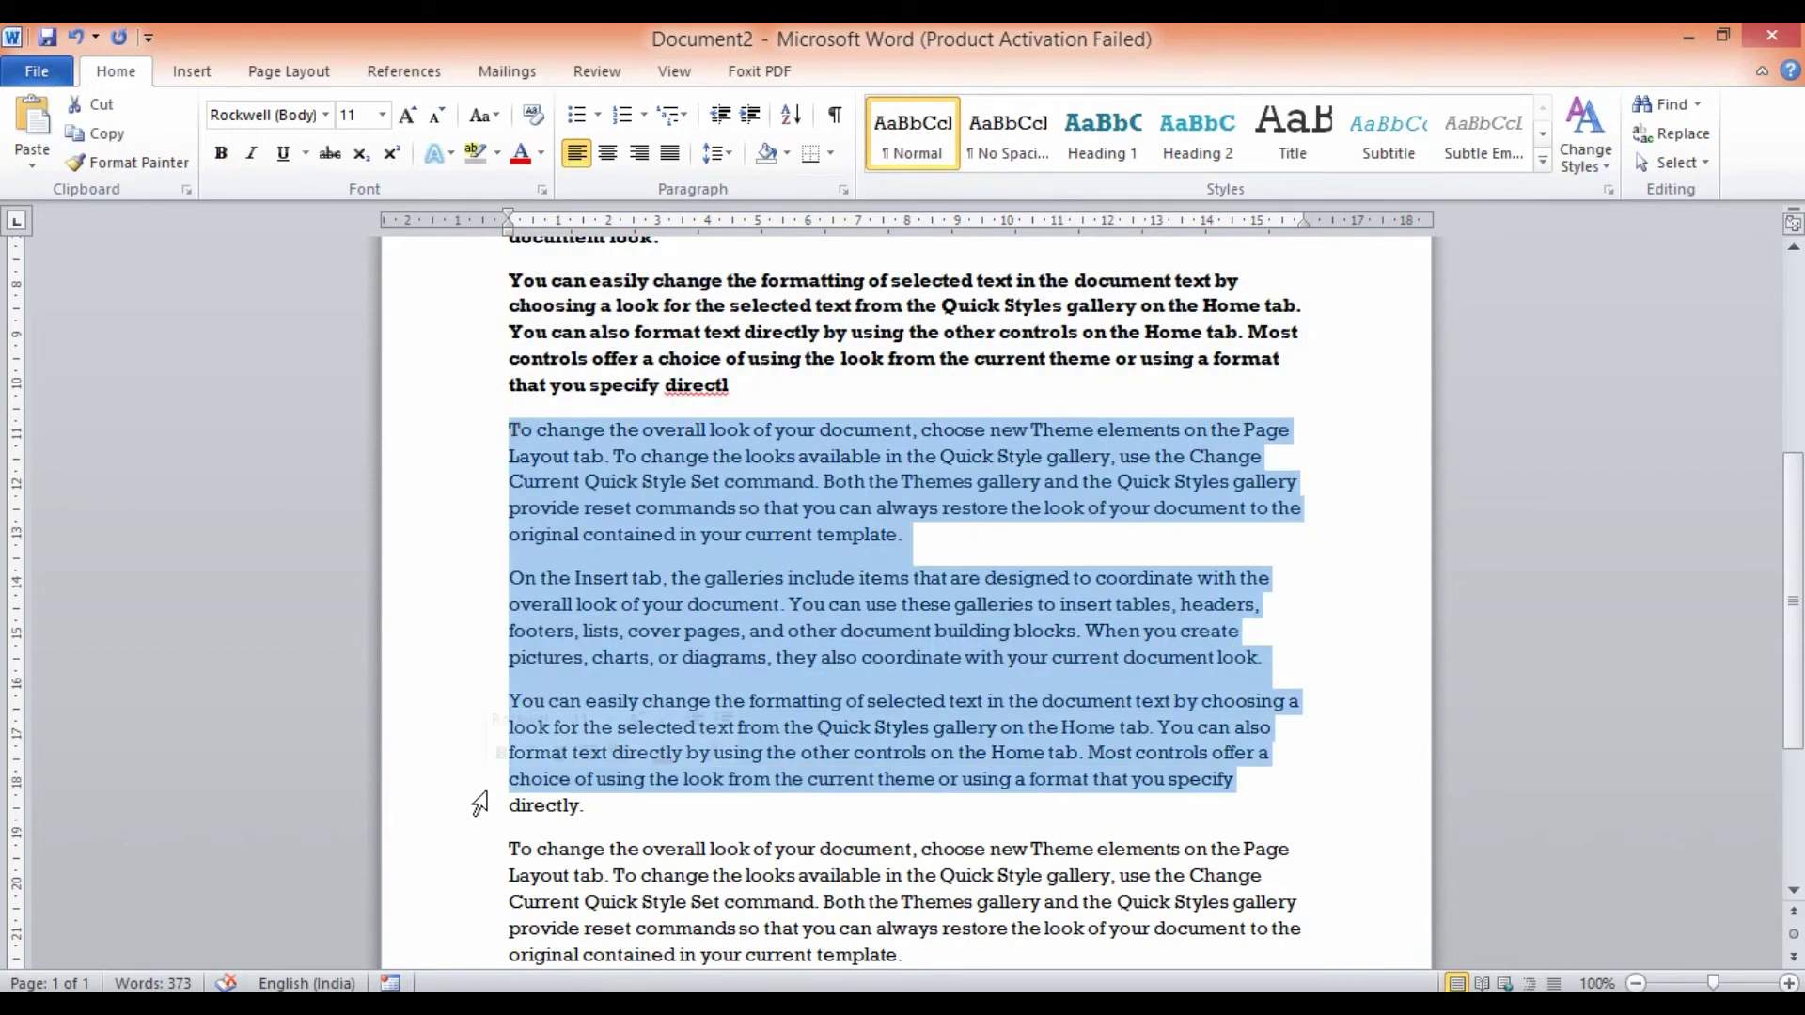
{"action": "scroll", "coordinate": [781, 607], "scroll_direction": "up", "scroll_amount": 3}
{"action": "left_click_drag", "start_coordinate": [458, 386], "coordinate": [625, 619]}
{"action": "left_click_drag", "start_coordinate": [737, 647], "coordinate": [745, 638]}
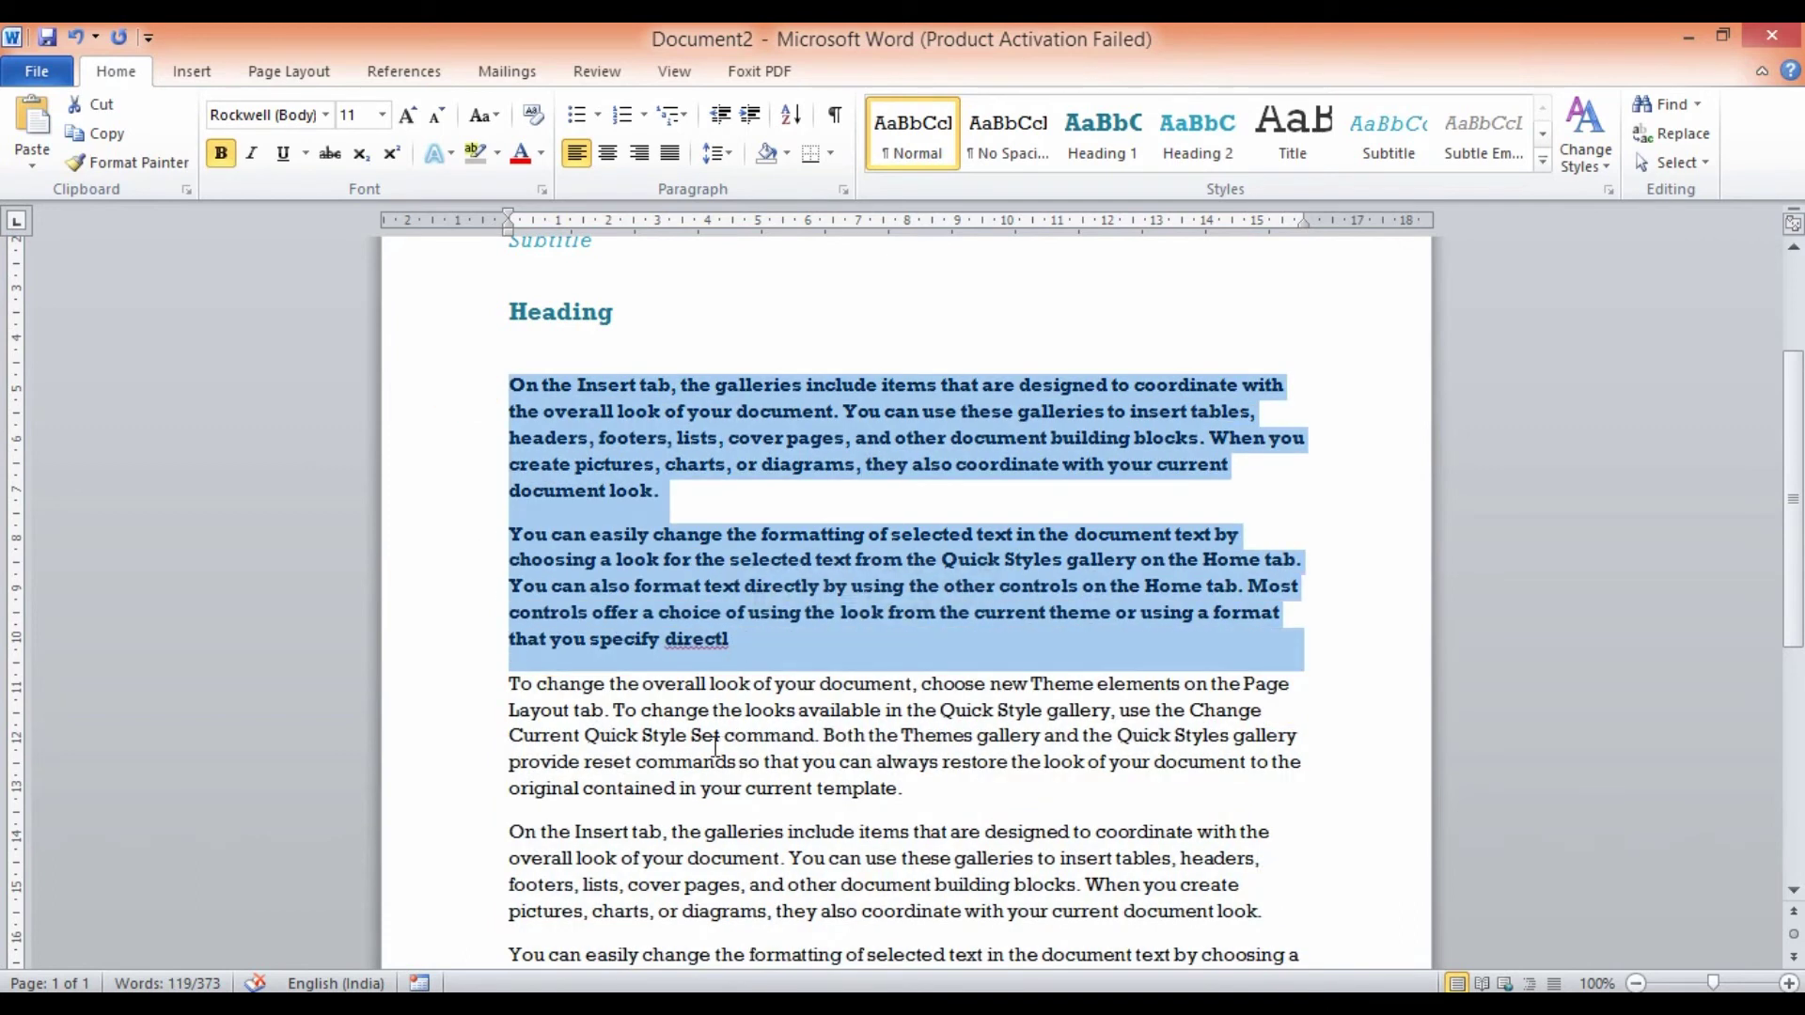
{"action": "left_click_drag", "start_coordinate": [477, 678], "coordinate": [594, 952]}
{"action": "scroll", "coordinate": [732, 530], "scroll_direction": "up", "scroll_amount": 3}
{"action": "left_click_drag", "start_coordinate": [406, 413], "coordinate": [516, 729]}
{"action": "key", "text": "ctrl+b"}
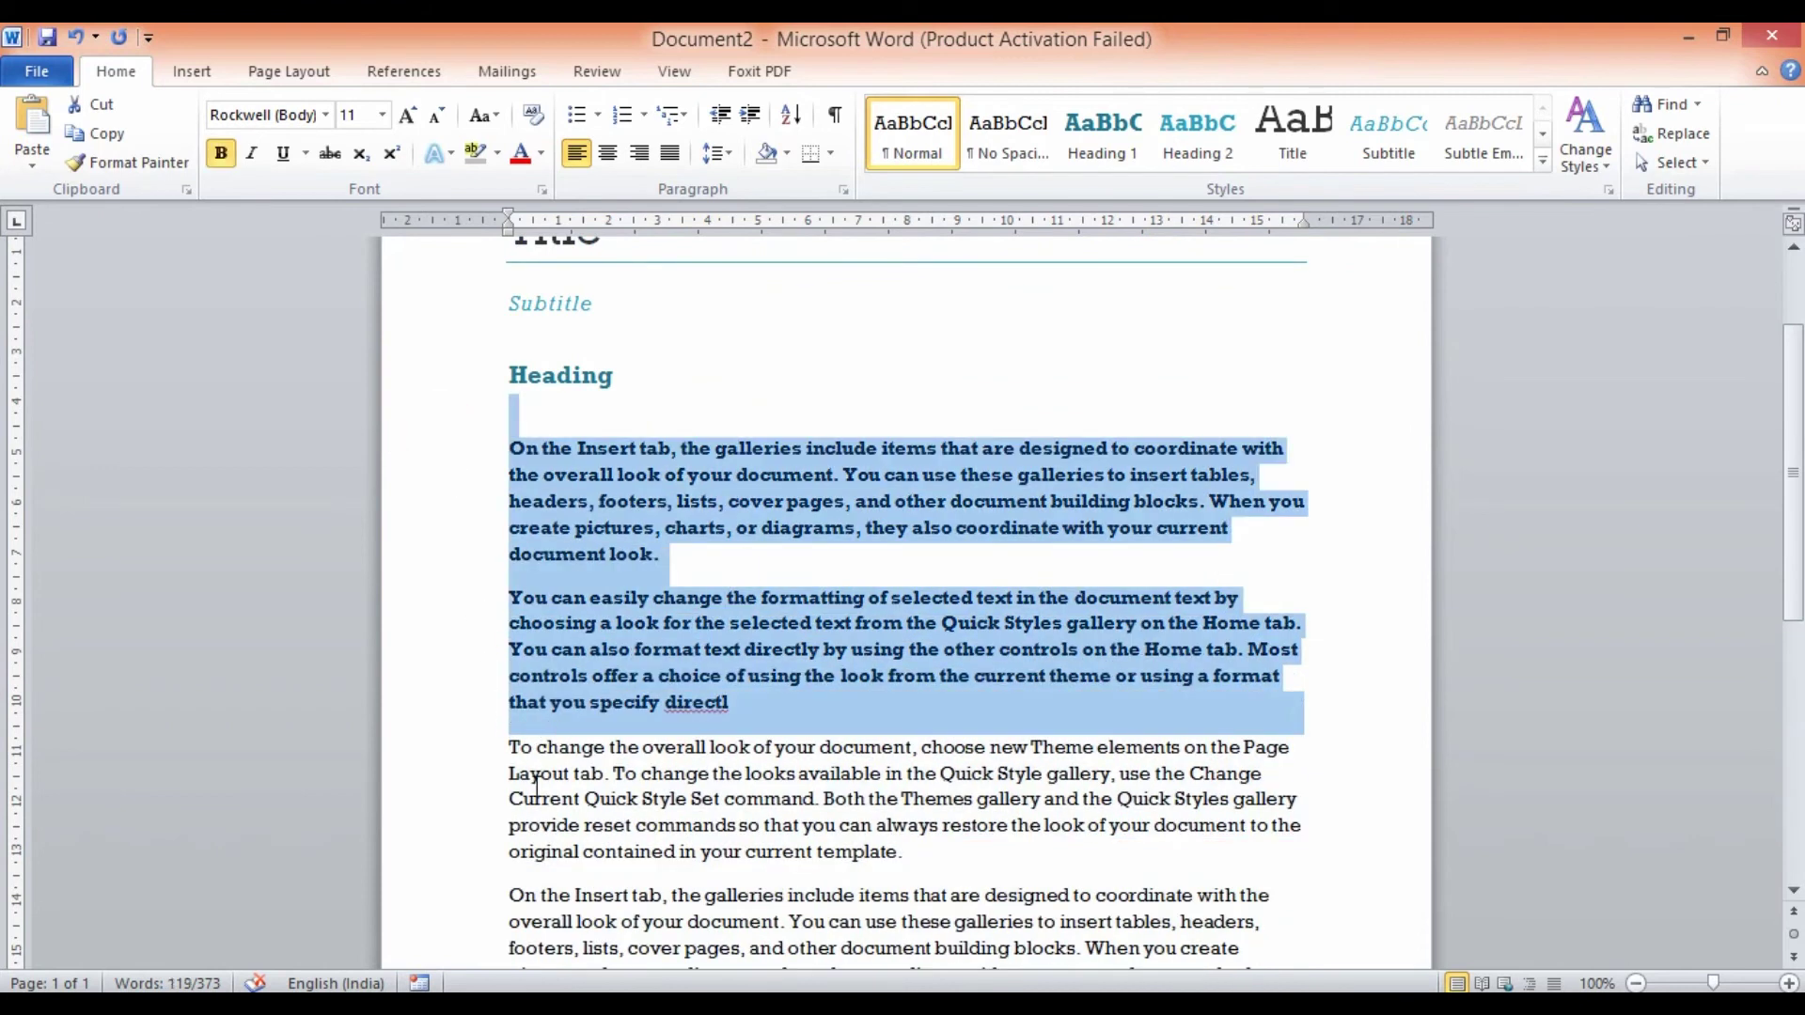
{"action": "scroll", "coordinate": [460, 752], "scroll_direction": "down", "scroll_amount": 3}
{"action": "left_click_drag", "start_coordinate": [475, 488], "coordinate": [512, 740]}
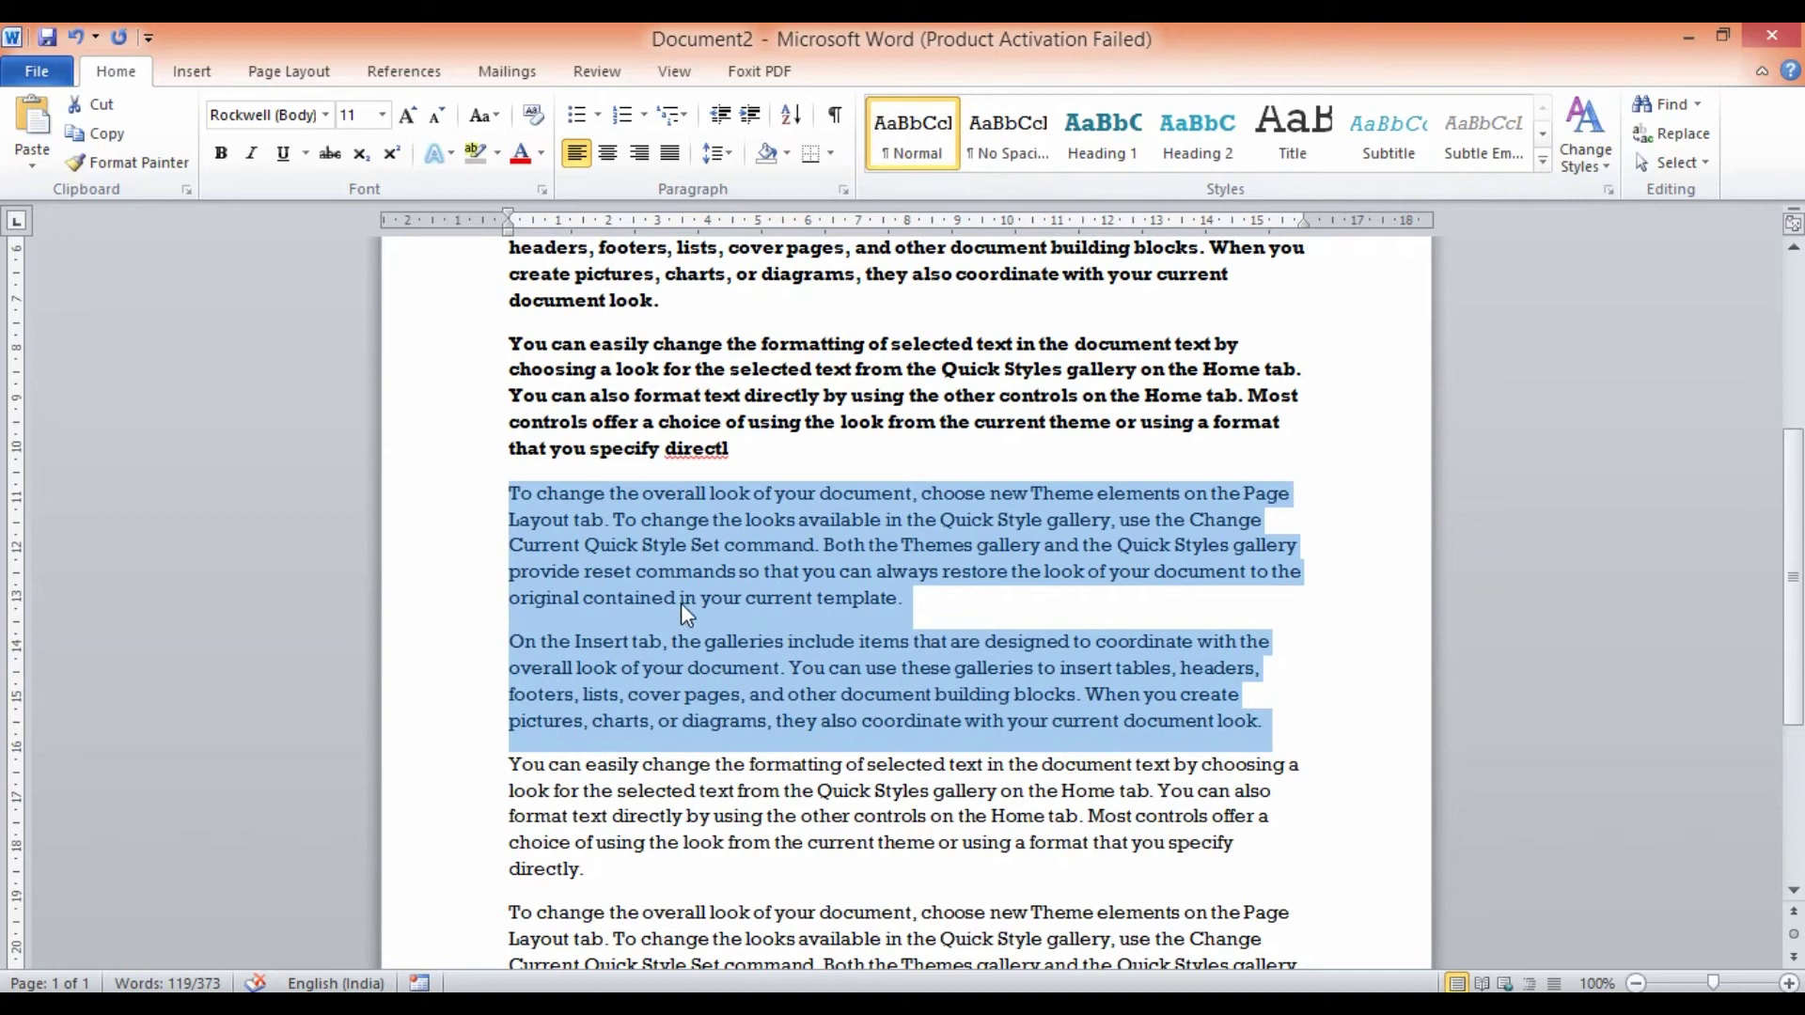
Insert another Continuous section break before the "To change the overall look" paragraph that follows the bold text.
{"action": "left_click", "coordinate": [762, 453]}
{"action": "left_click", "coordinate": [508, 495]}
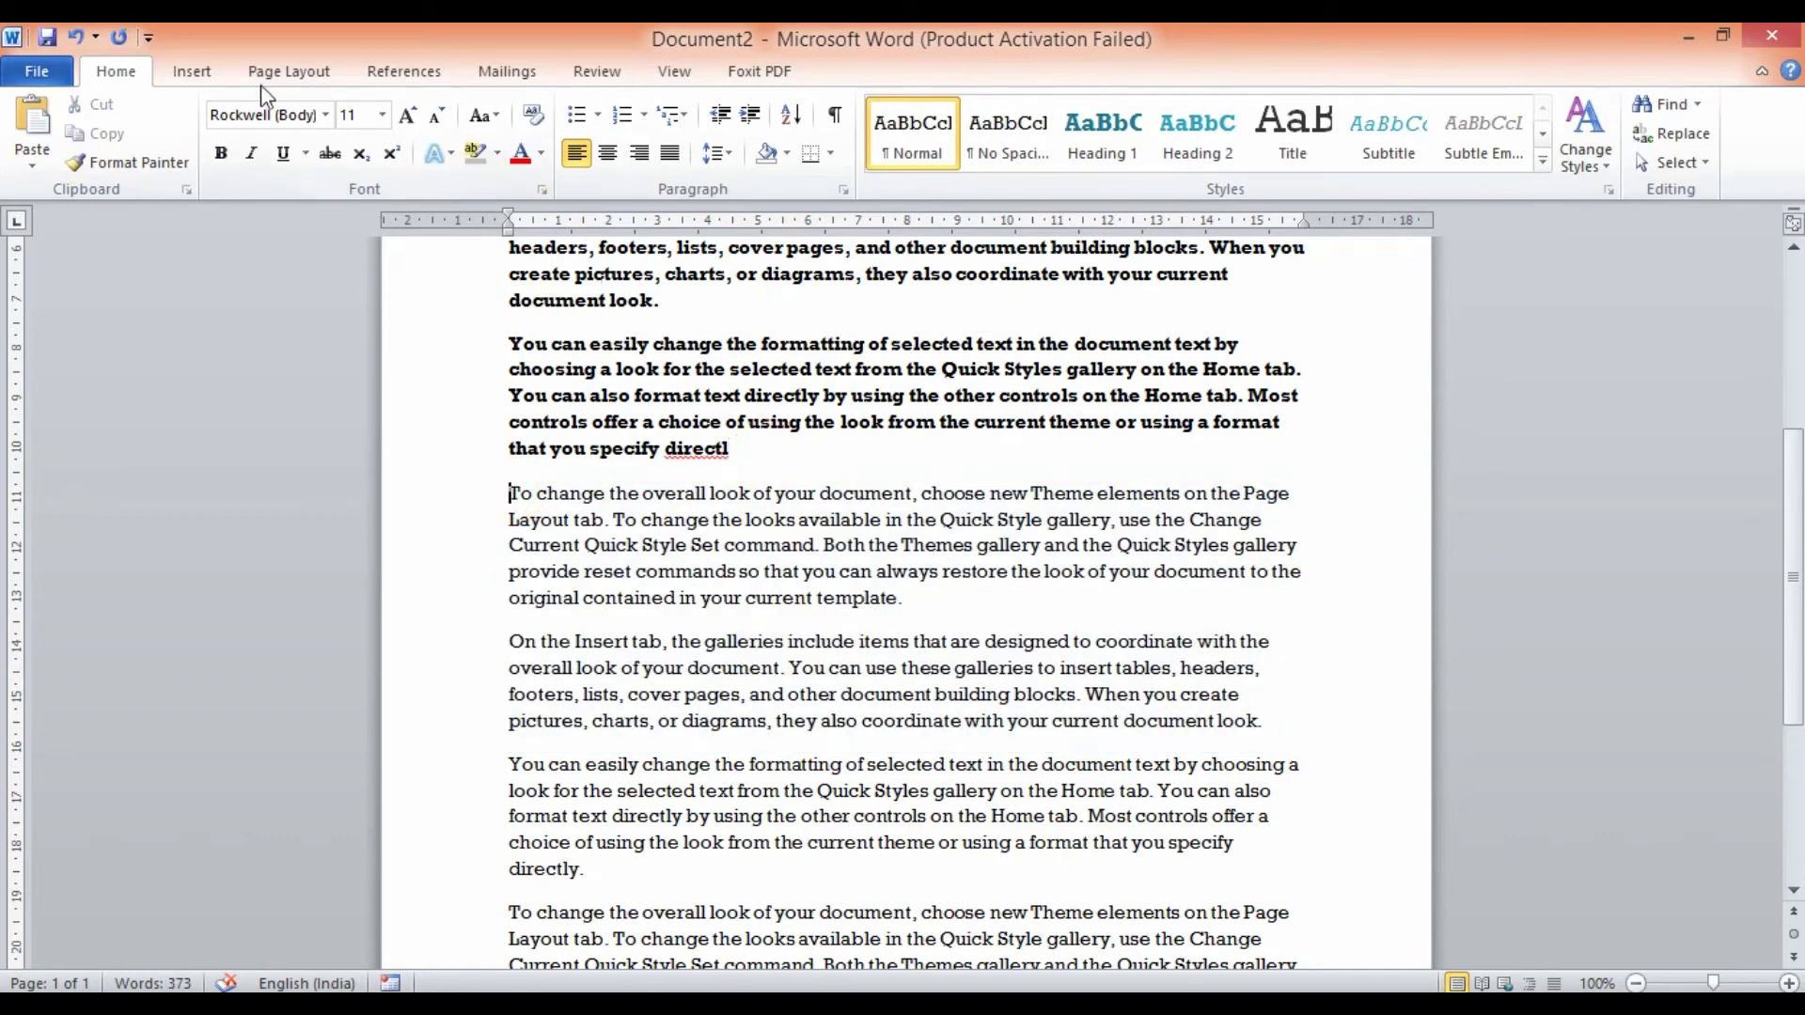
{"action": "left_click", "coordinate": [287, 73]}
{"action": "left_click", "coordinate": [516, 102]}
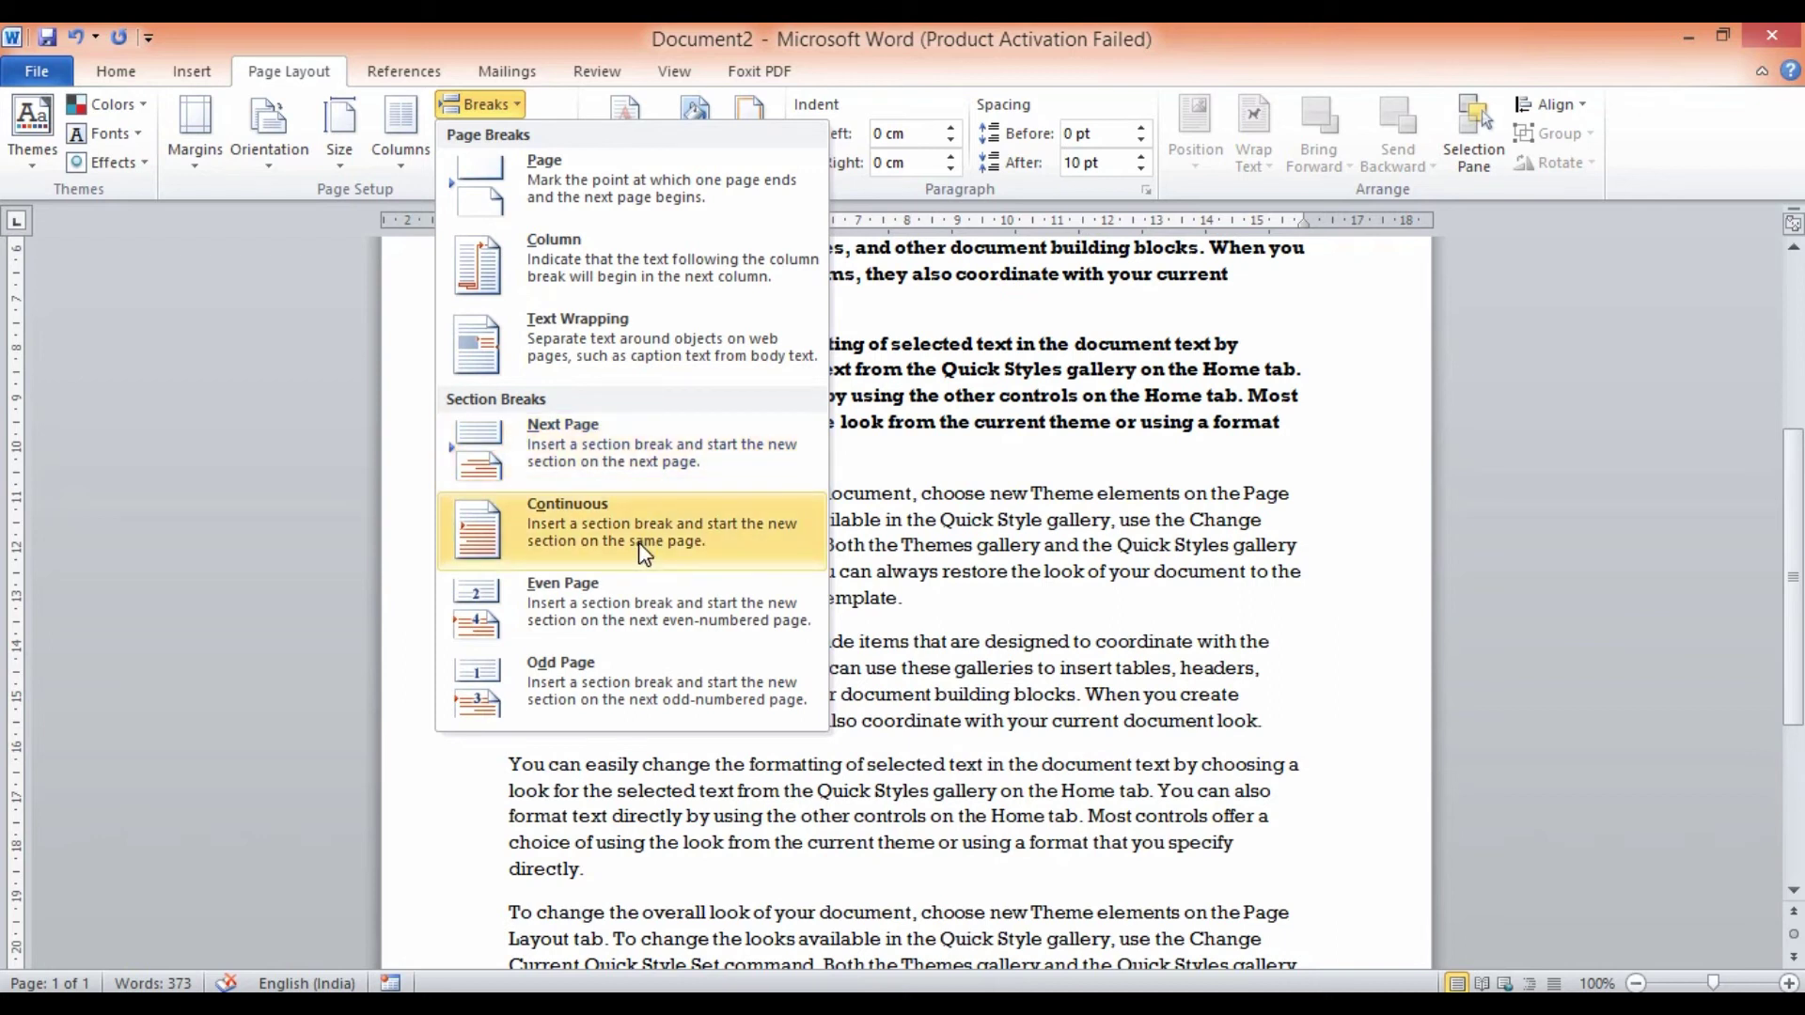
{"action": "left_click", "coordinate": [575, 501]}
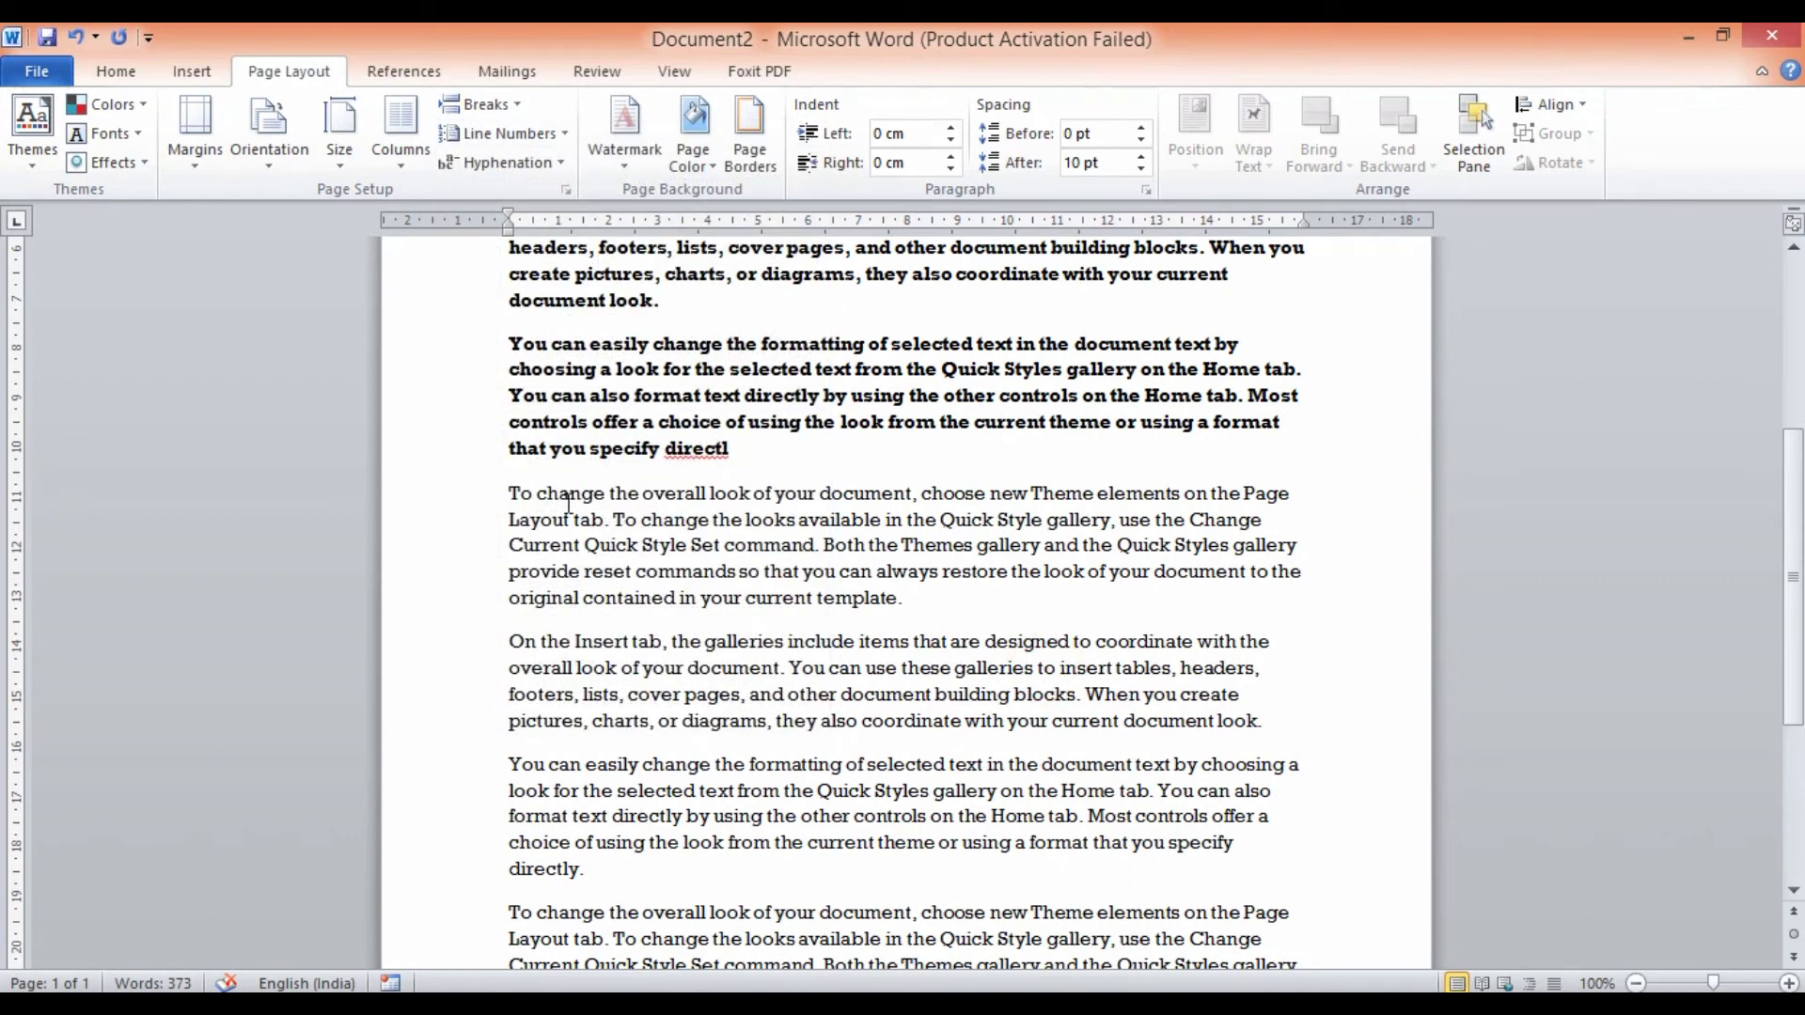
Undo the section breaks, bold formatting, text deletion and earlier column layout changes.
{"action": "key", "text": "ctrl+z"}
{"action": "key", "text": "ctrl+z"}
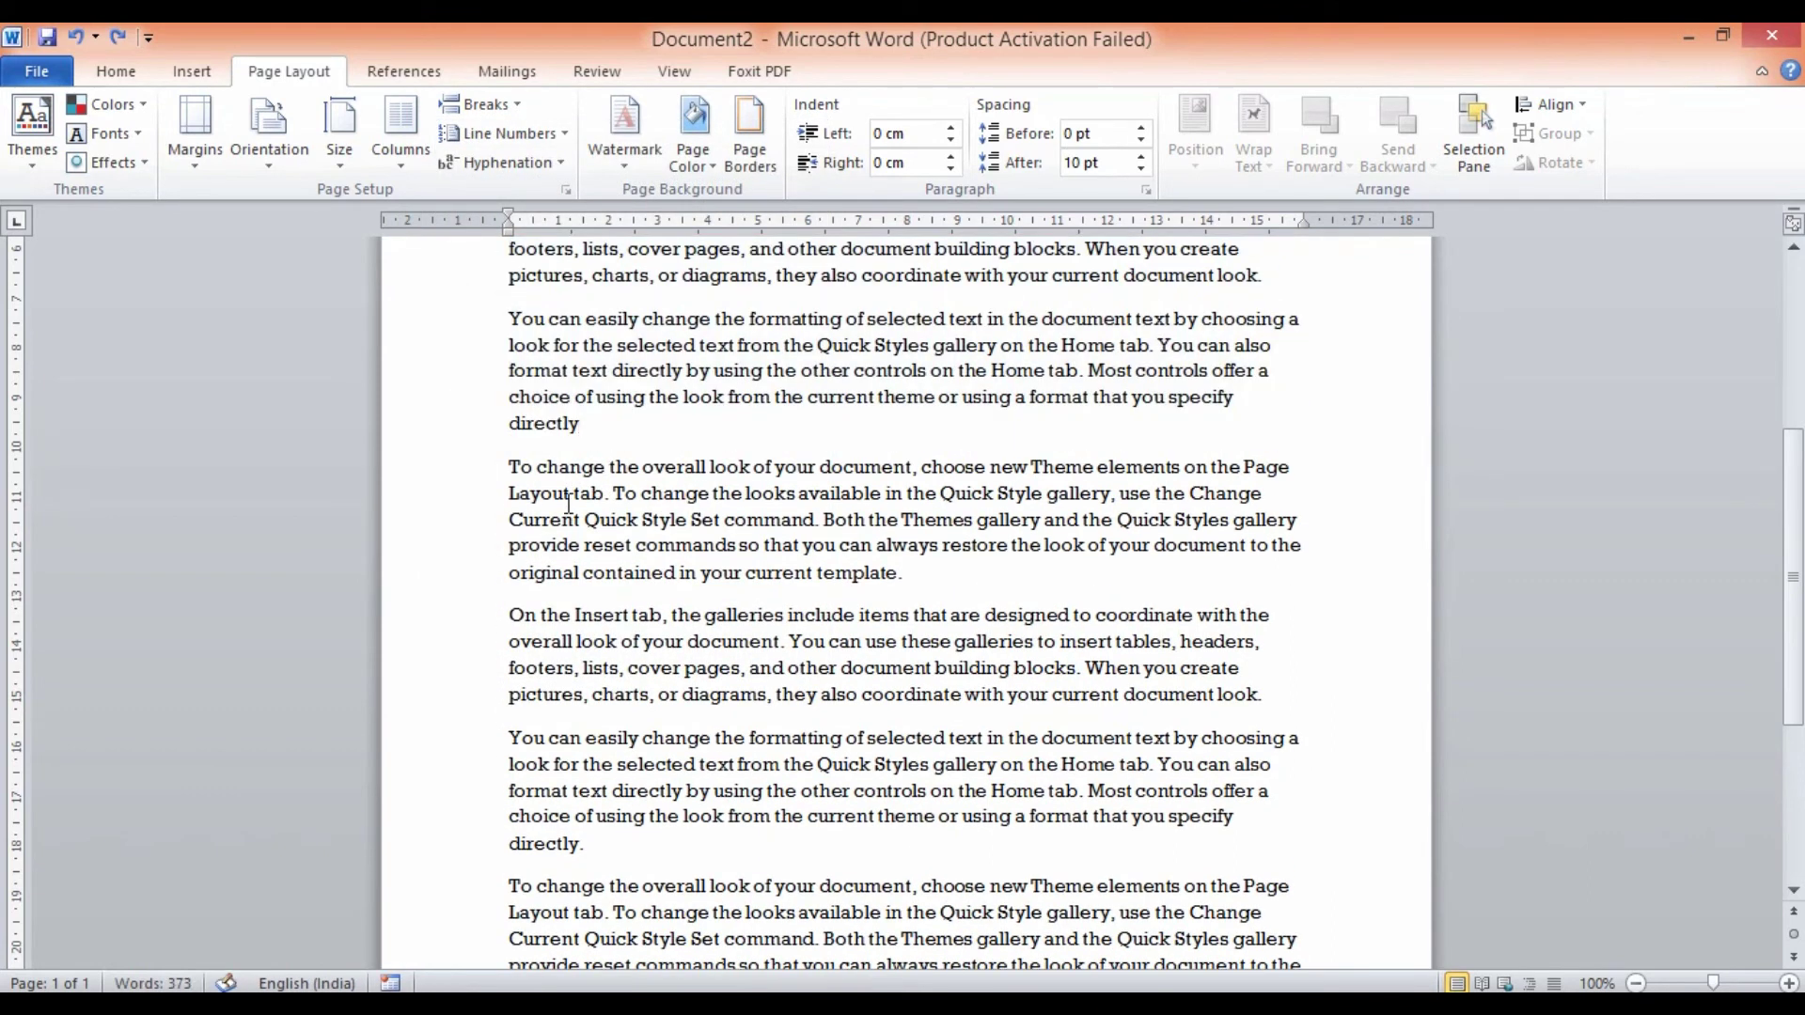
{"action": "key", "text": "ctrl+z"}
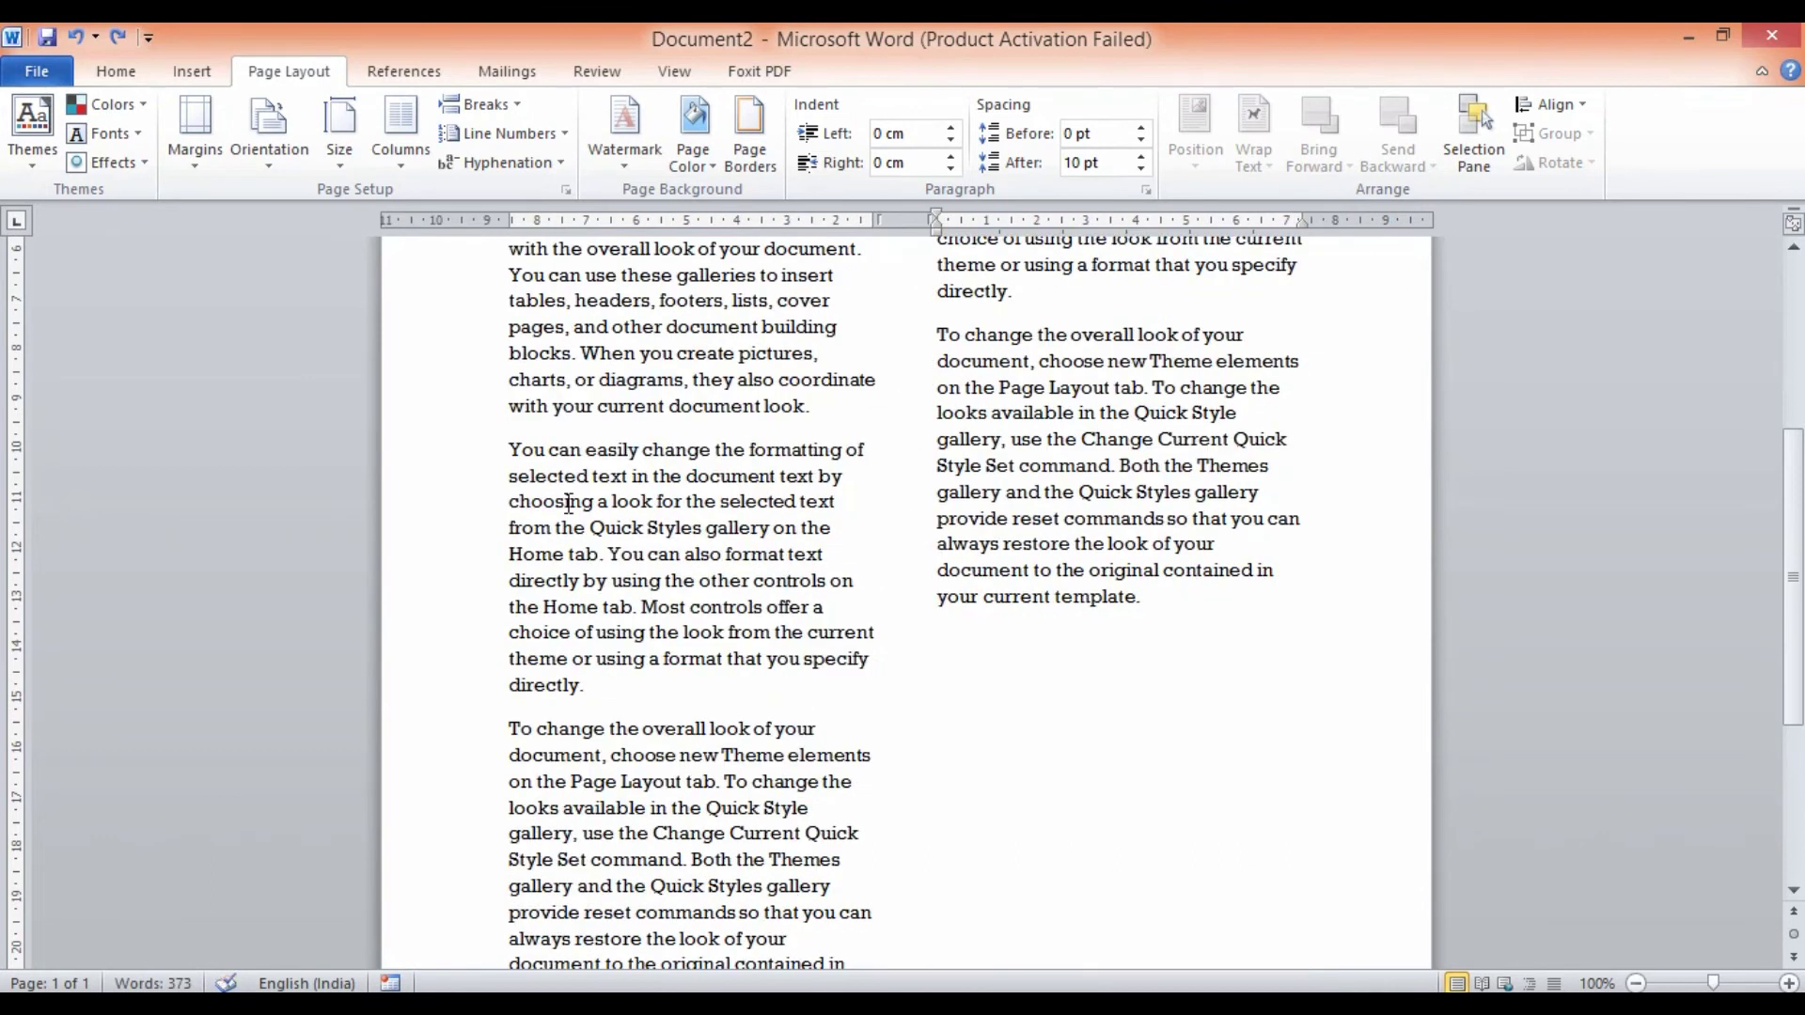
{"action": "key", "text": "ctrl+z"}
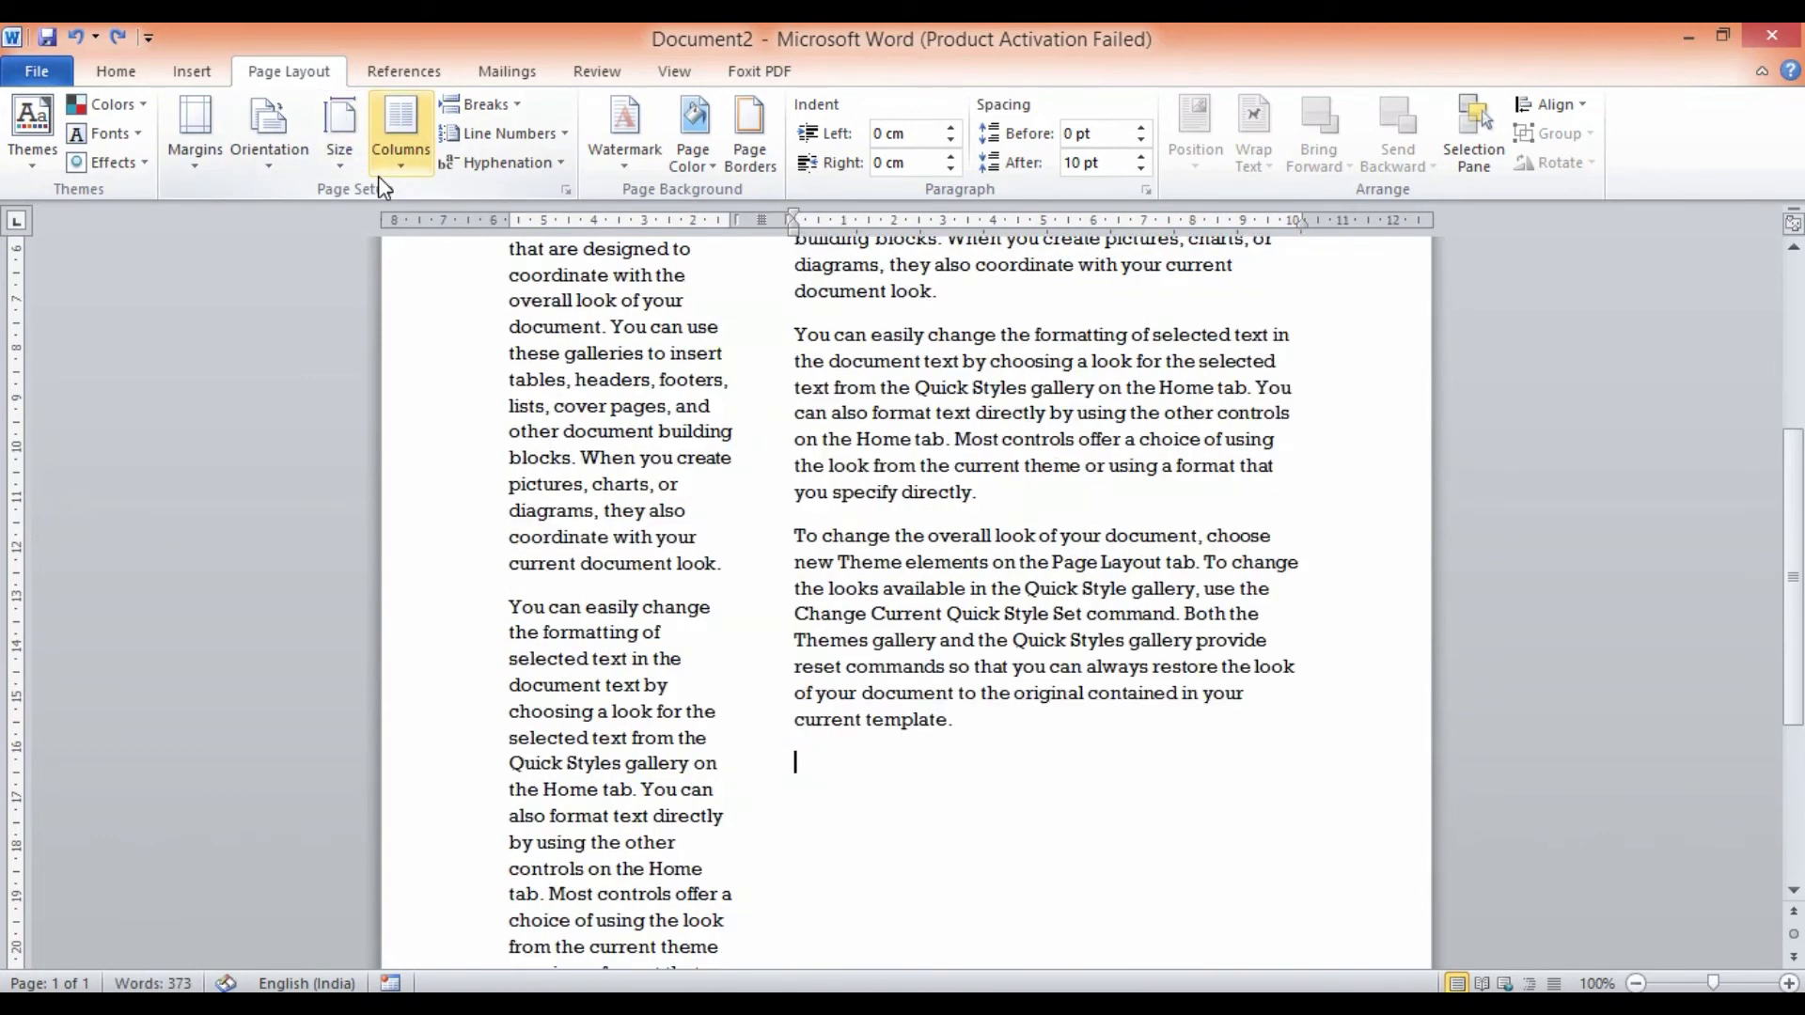
{"action": "key", "text": "ctrl+z"}
{"action": "key", "text": "ctrl+z"}
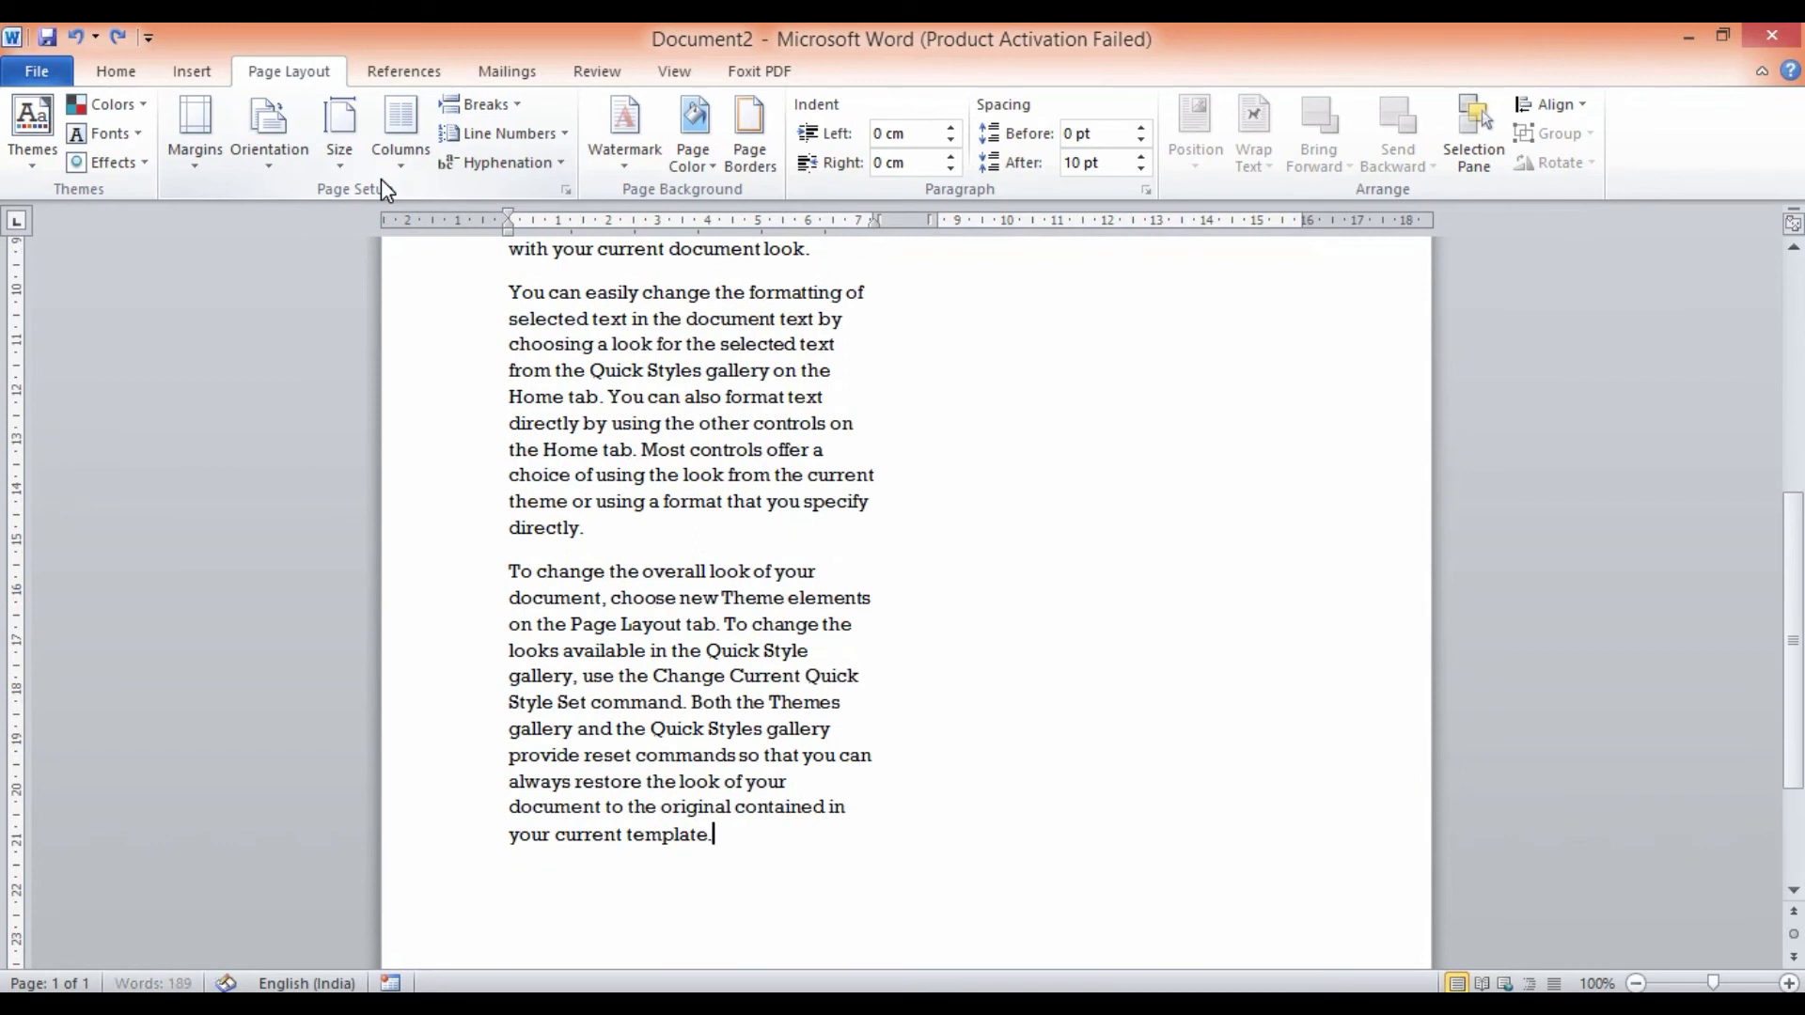
Undo the remaining column layout change on the body text.
{"action": "key", "text": "ctrl+z"}
{"action": "scroll", "coordinate": [809, 743], "scroll_direction": "down", "scroll_amount": 8}
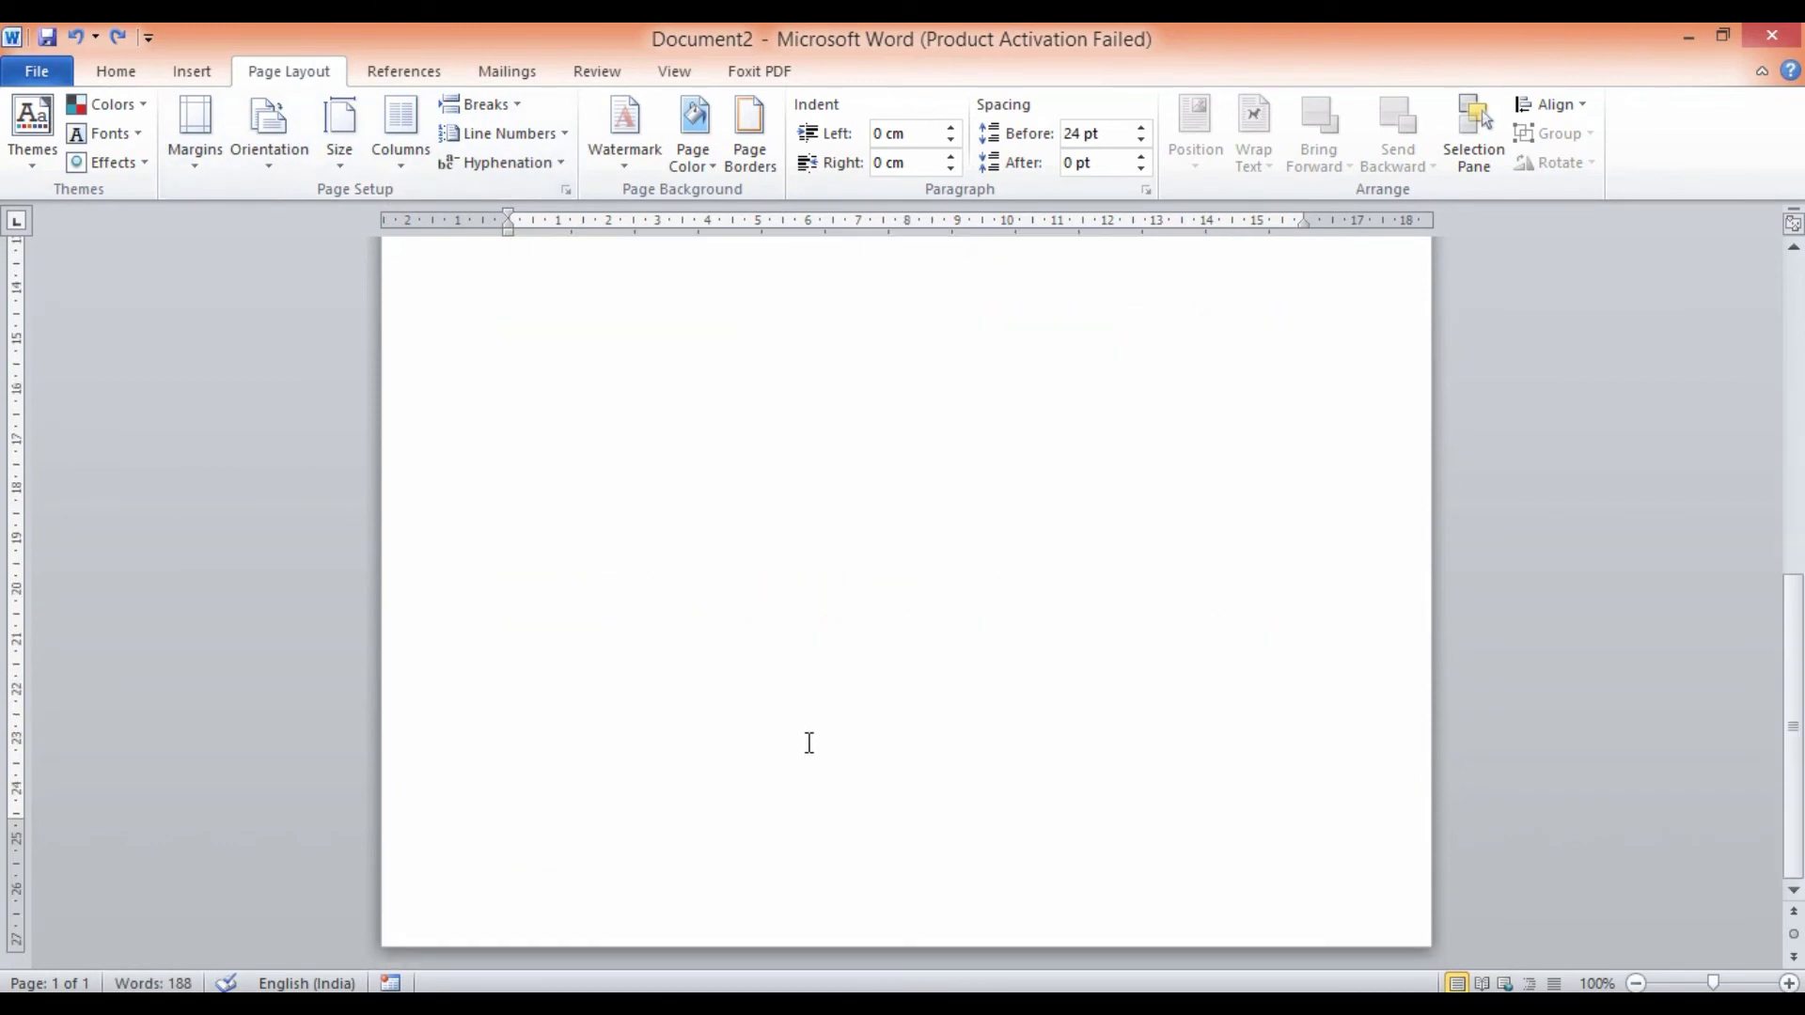
{"action": "scroll", "coordinate": [804, 750], "scroll_direction": "up", "scroll_amount": 8}
{"action": "left_click", "coordinate": [738, 645]}
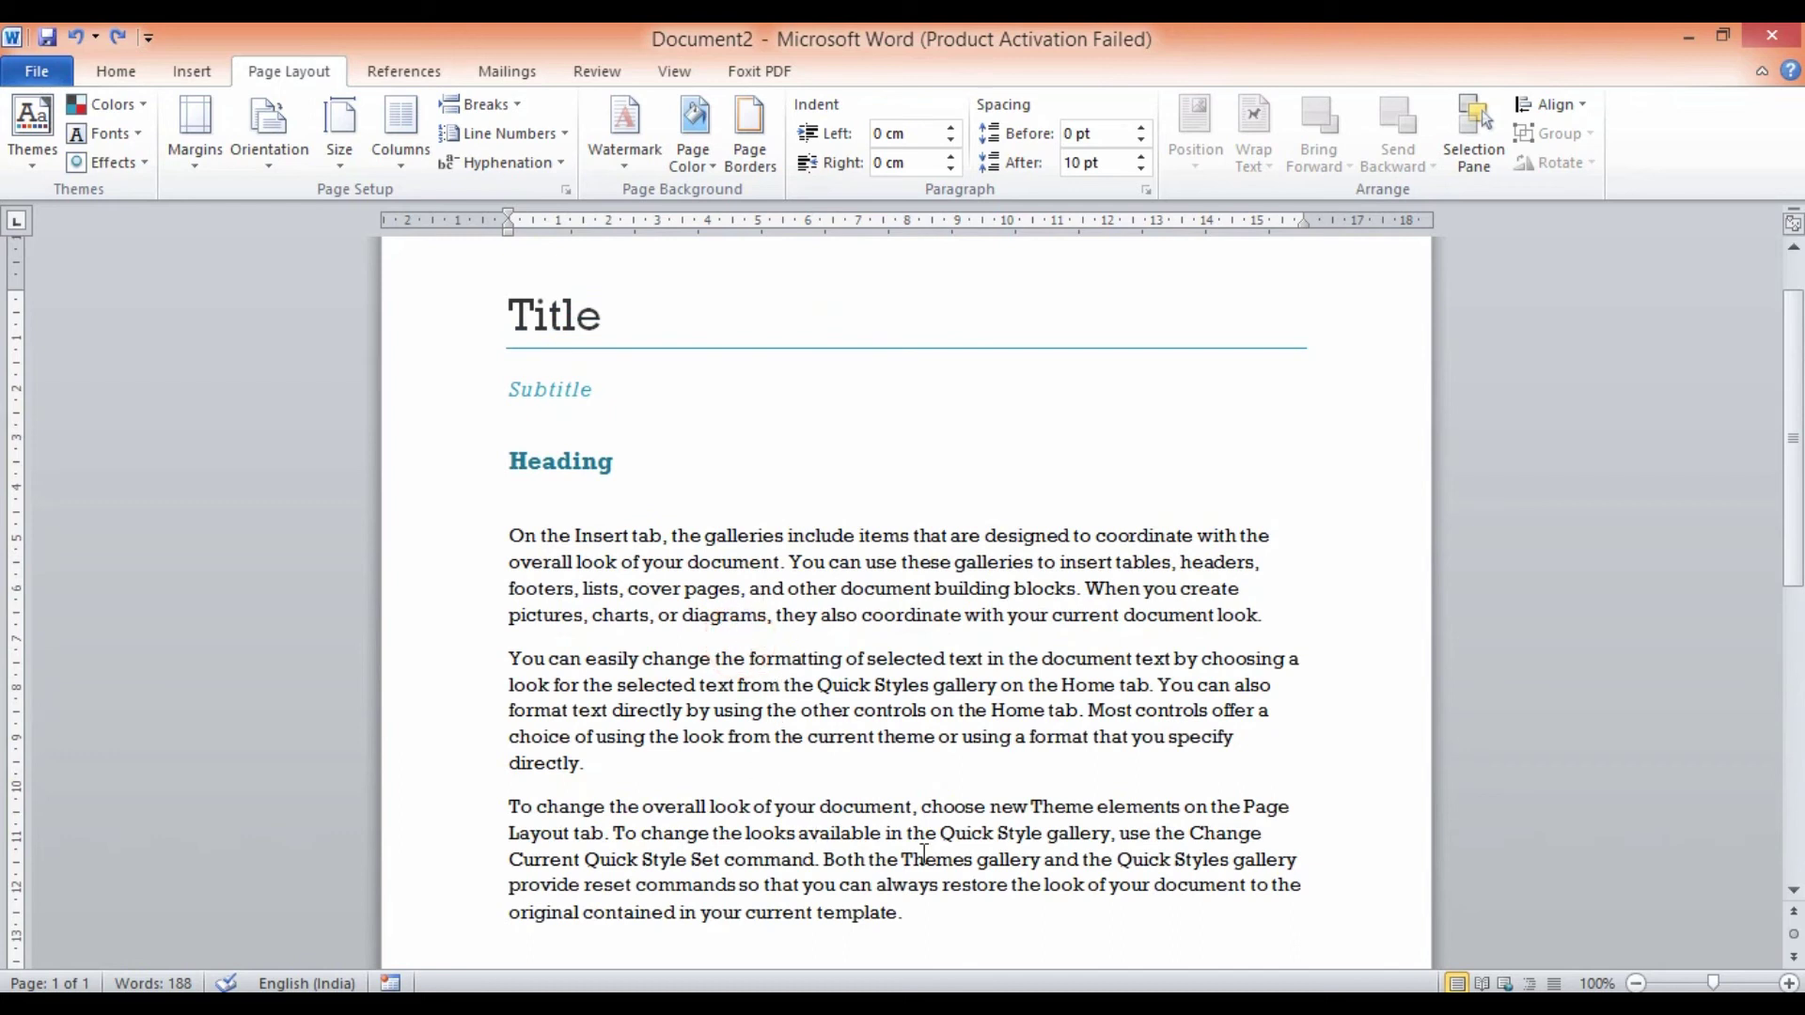
Insert an Even Page section break before the "To change the overall look" paragraph.
{"action": "left_click", "coordinate": [913, 807]}
{"action": "left_click", "coordinate": [509, 805]}
{"action": "scroll", "coordinate": [781, 796], "scroll_direction": "down", "scroll_amount": 10}
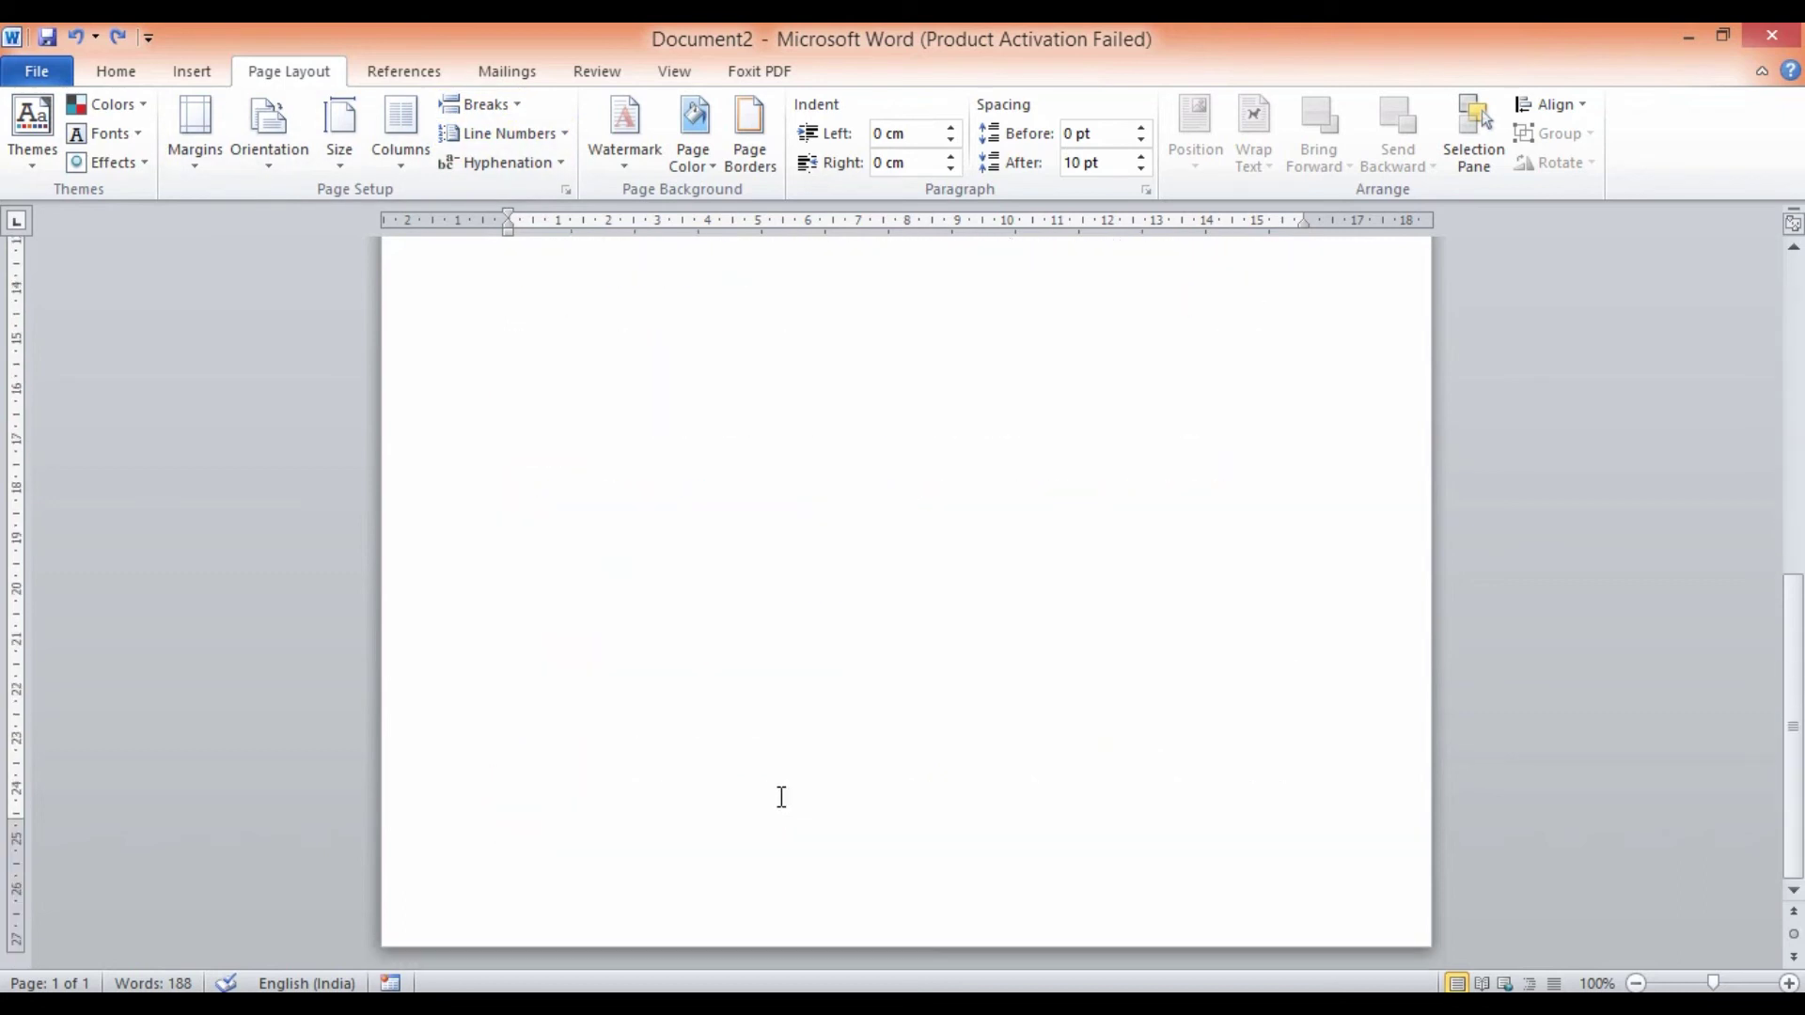
{"action": "scroll", "coordinate": [781, 796], "scroll_direction": "up", "scroll_amount": 10}
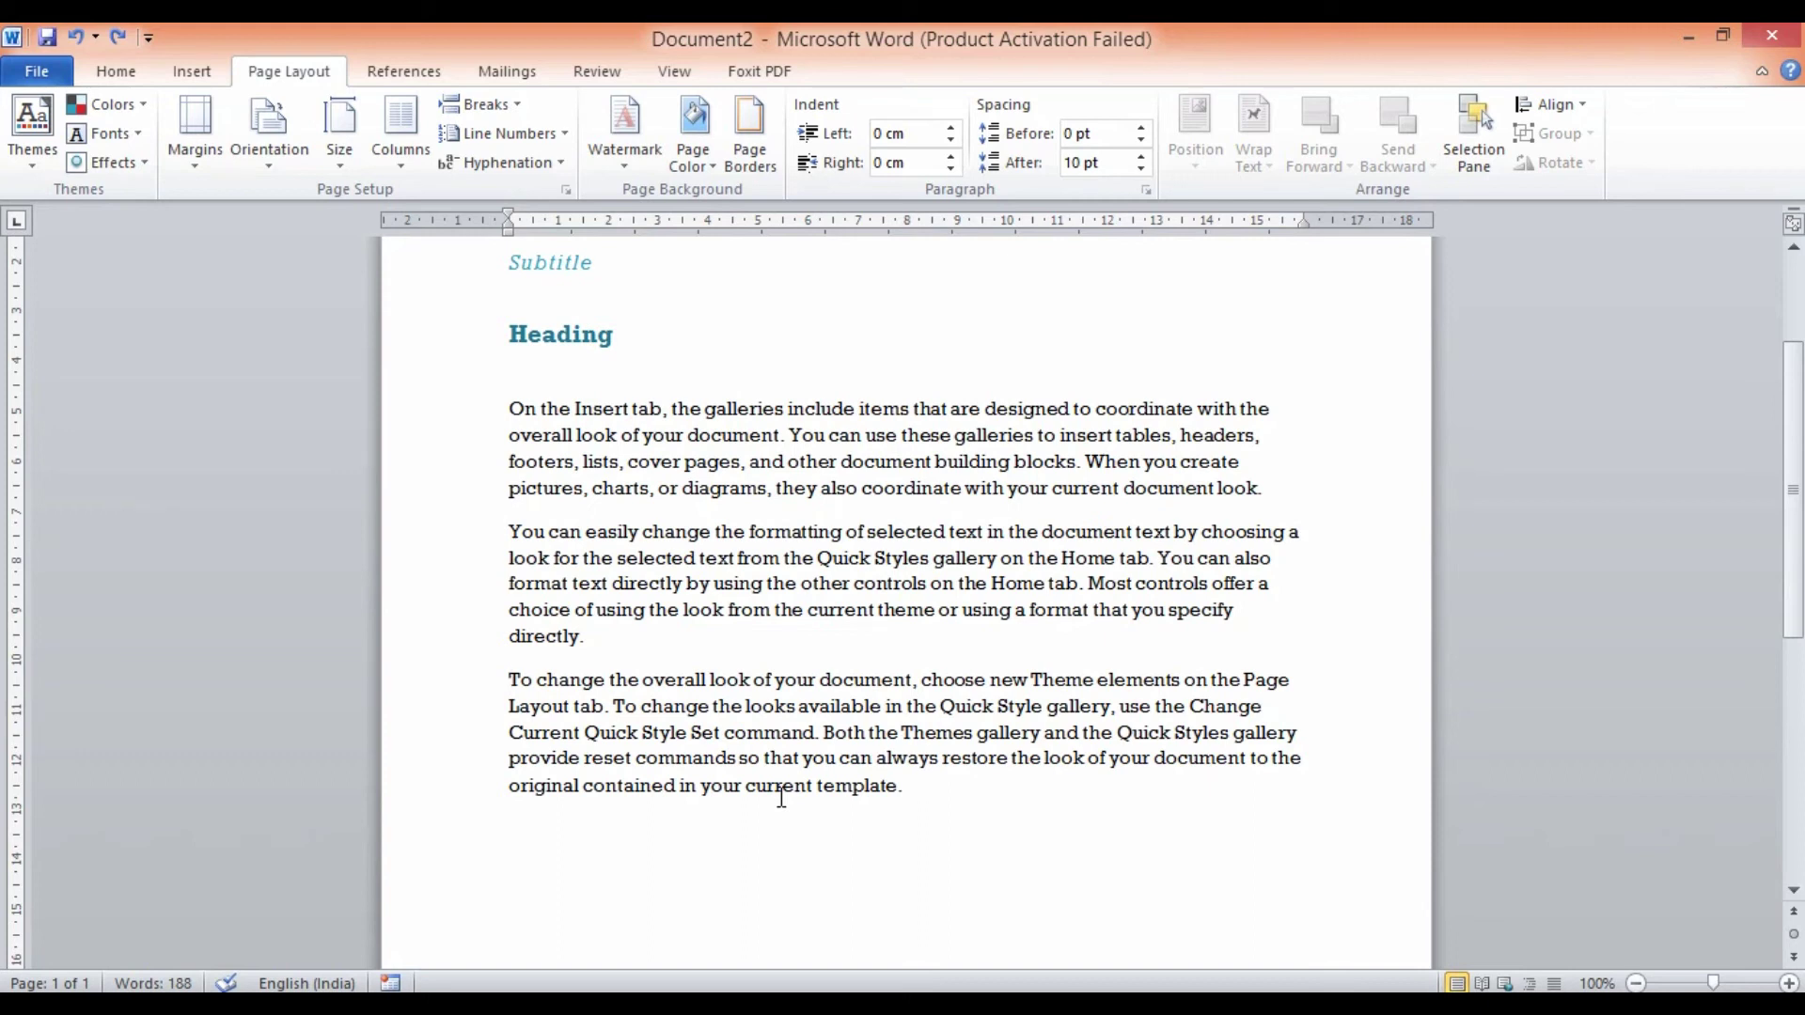
{"action": "left_click", "coordinate": [522, 108]}
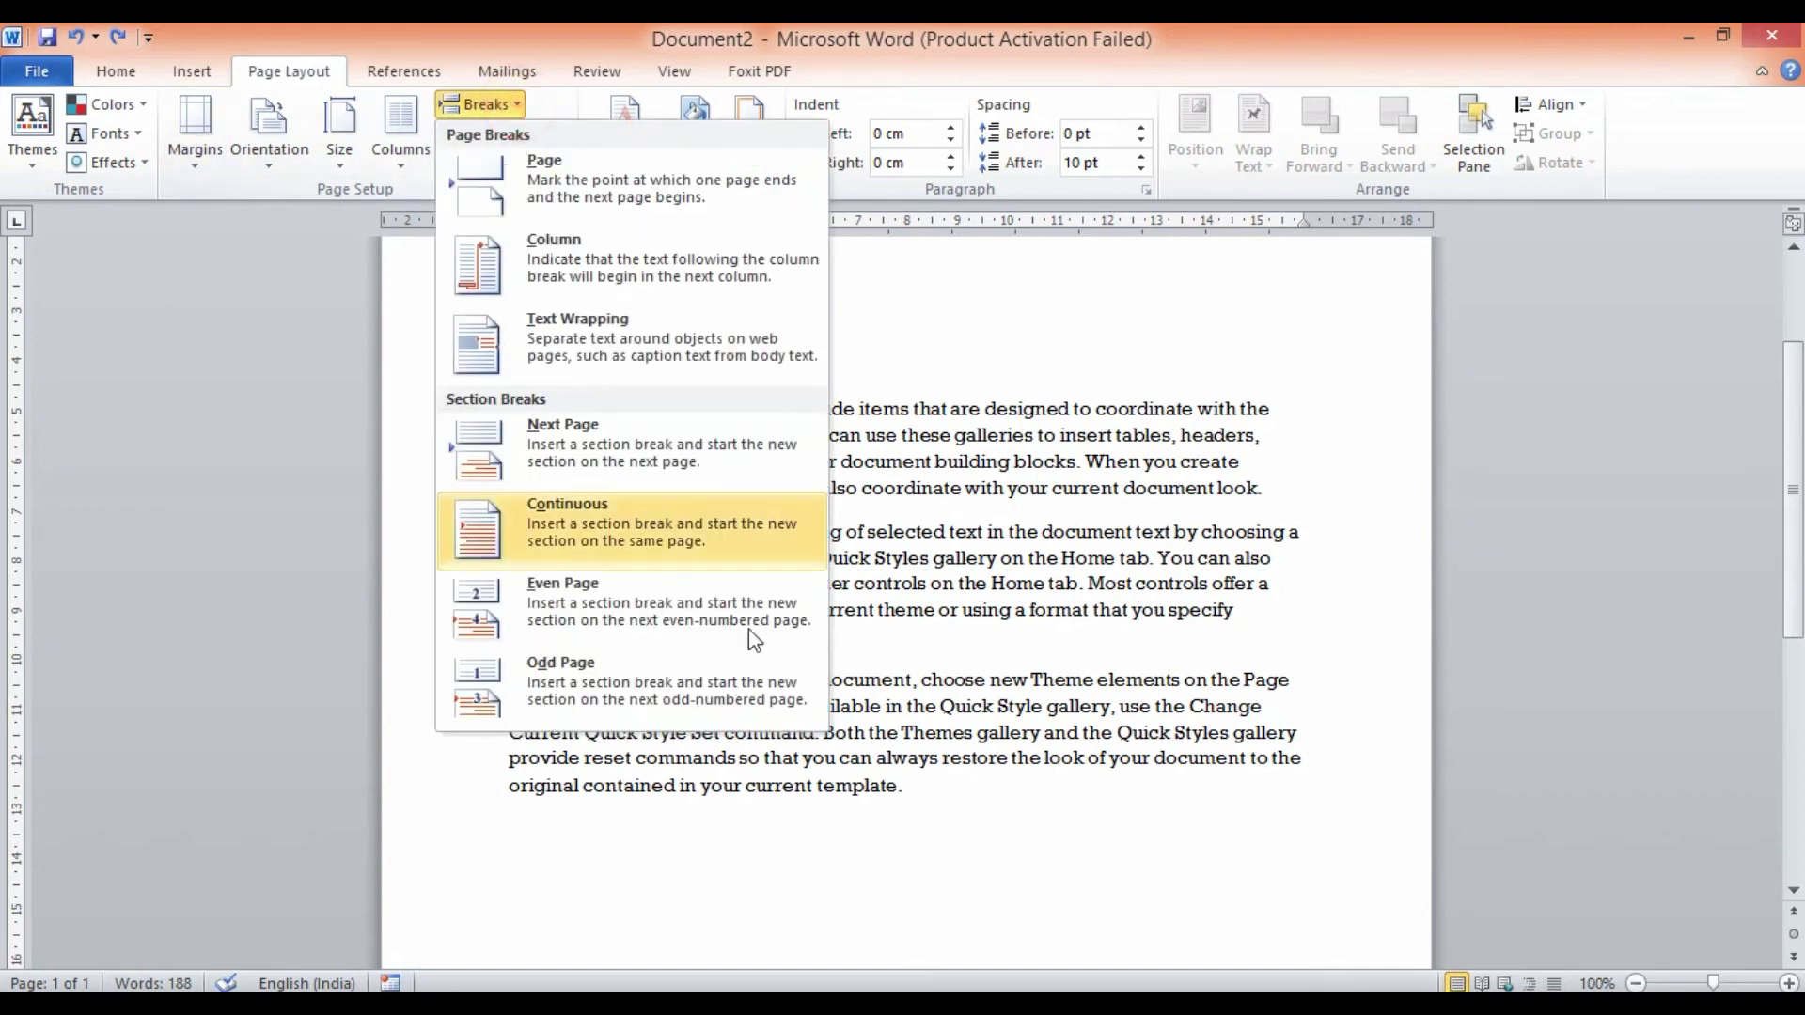
{"action": "left_click", "coordinate": [598, 602]}
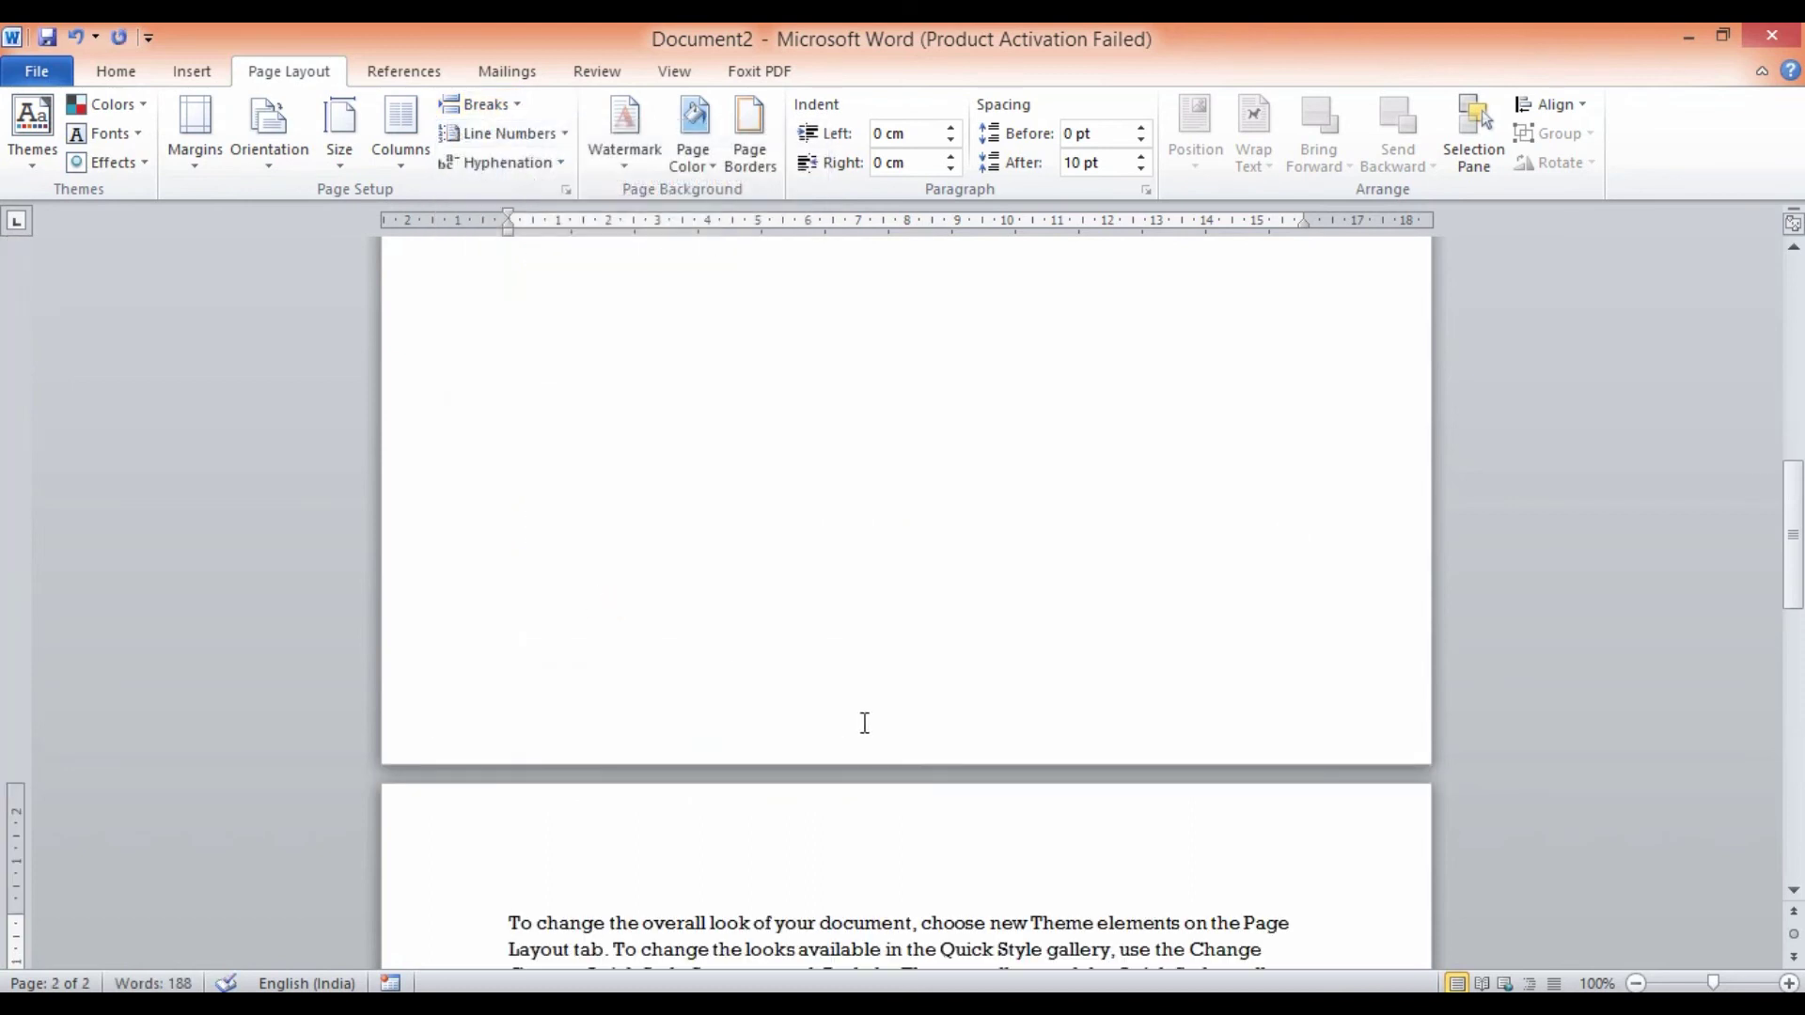
Compare the pages before and after the Even Page break, highlighting the paragraph that follows it.
{"action": "scroll", "coordinate": [865, 723], "scroll_direction": "down", "scroll_amount": 5}
{"action": "scroll", "coordinate": [855, 705], "scroll_direction": "up", "scroll_amount": 12}
{"action": "scroll", "coordinate": [851, 698], "scroll_direction": "down", "scroll_amount": 5}
{"action": "scroll", "coordinate": [851, 697], "scroll_direction": "down", "scroll_amount": 5}
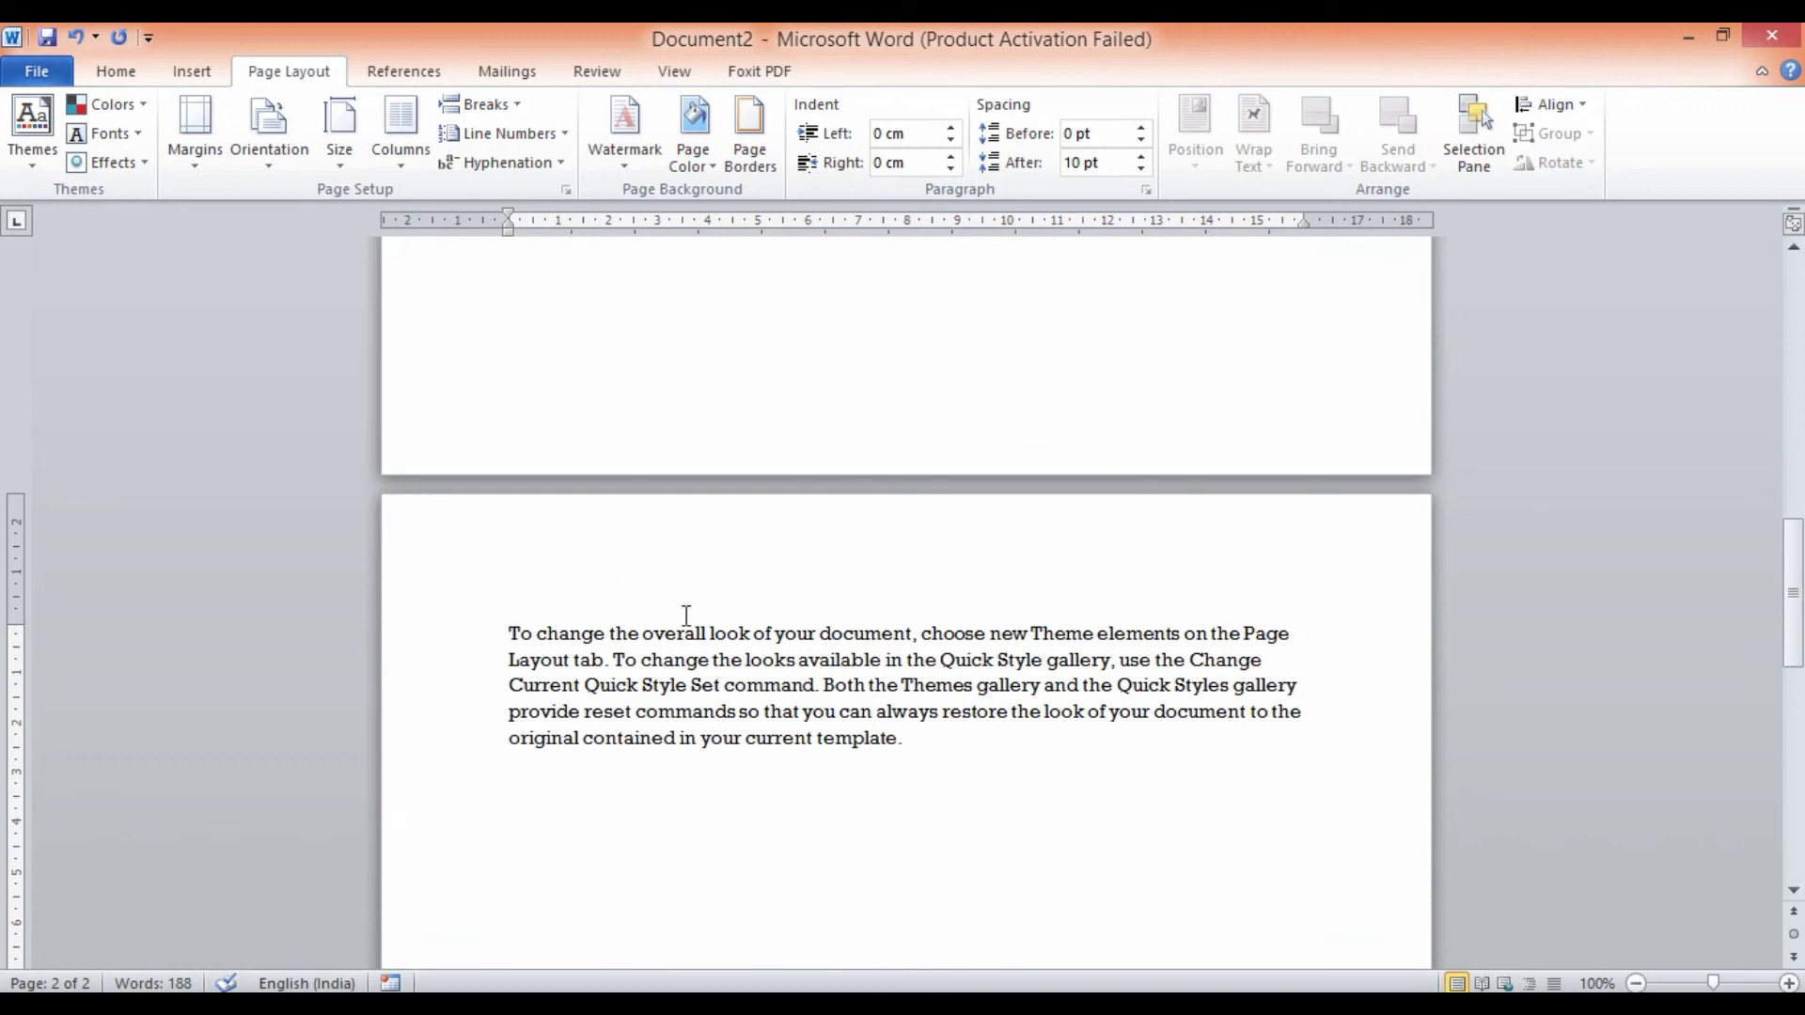
{"action": "left_click_drag", "start_coordinate": [478, 613], "coordinate": [821, 837]}
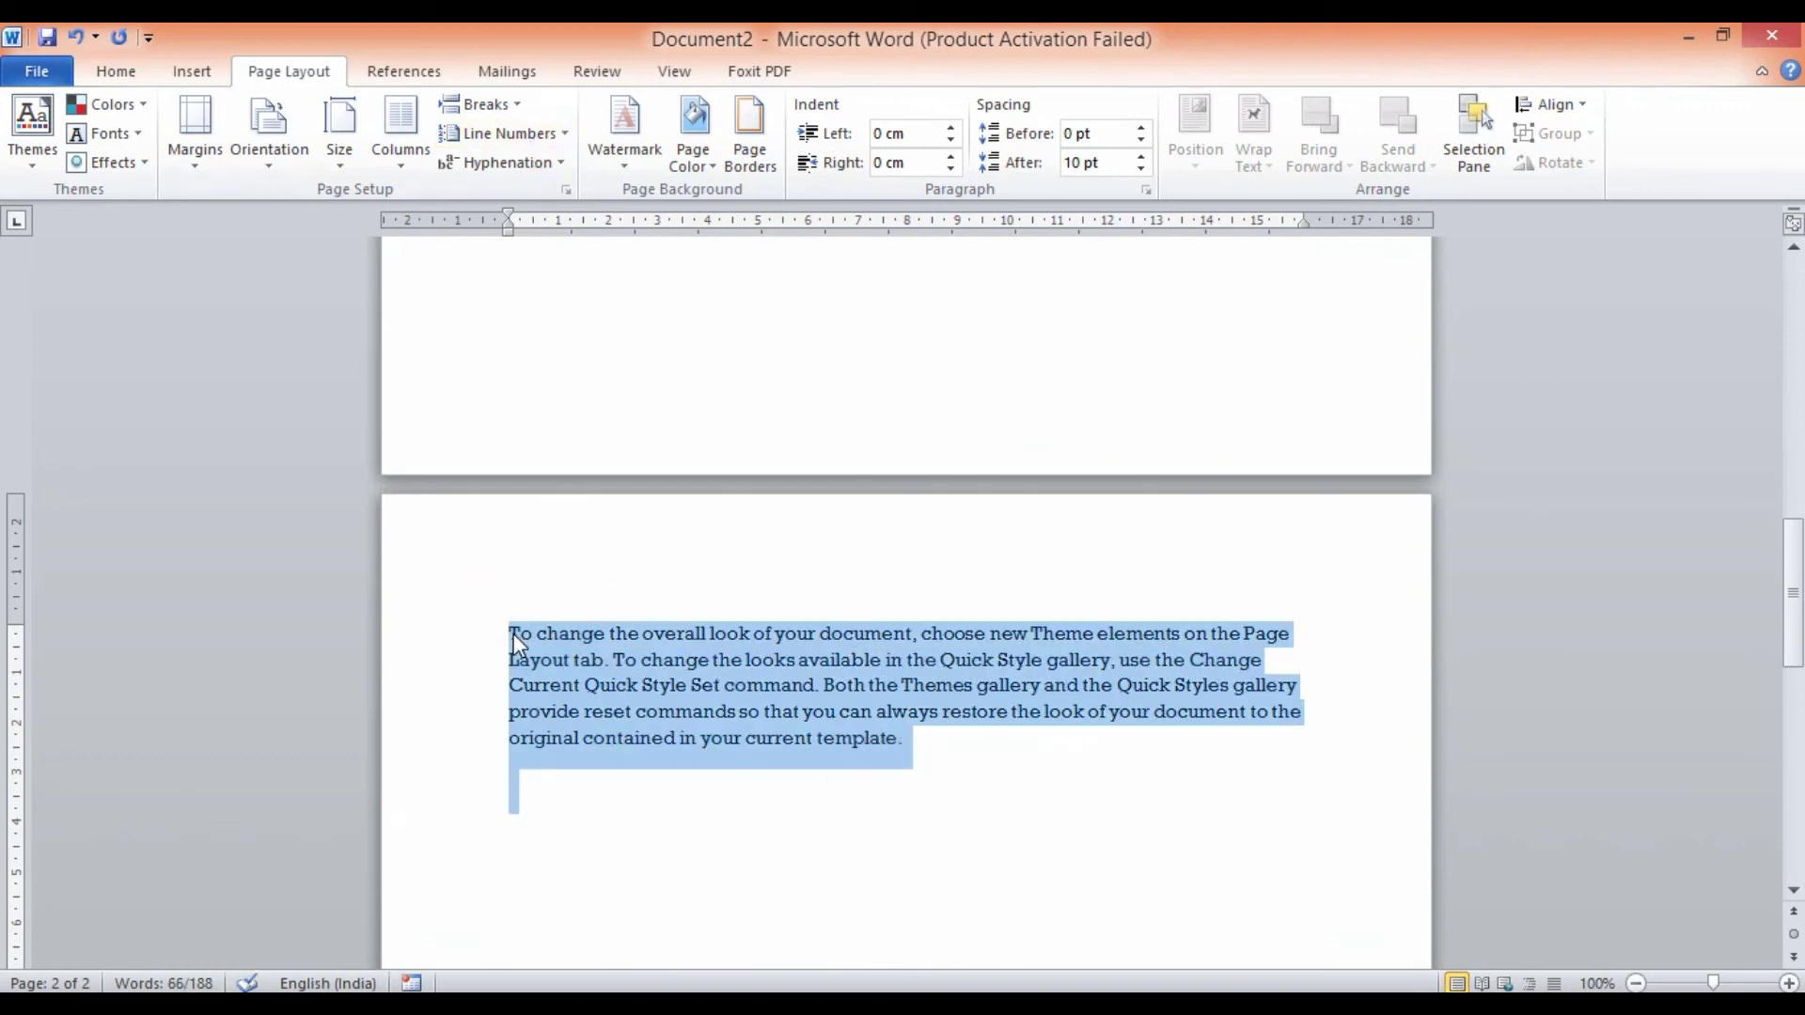
Undo the Even Page break and insert an Odd Page section break before the "To change the overall look" paragraph.
{"action": "key", "text": "ctrl+z"}
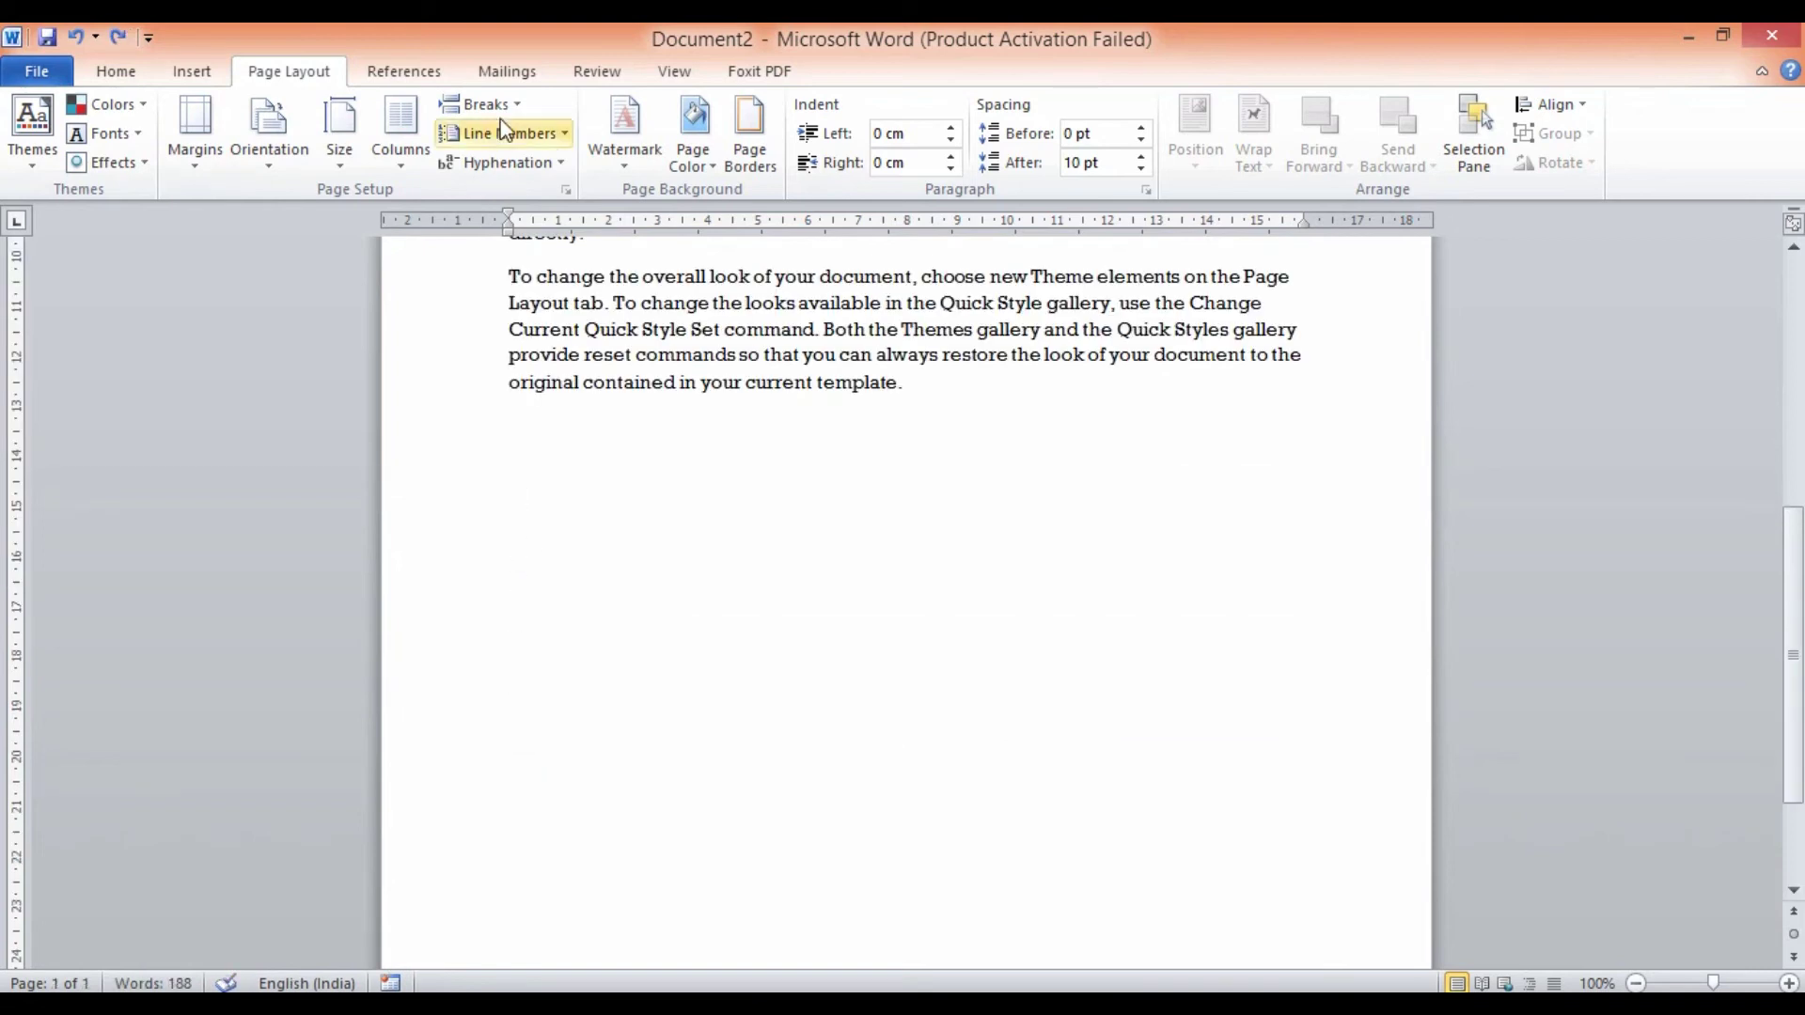
{"action": "left_click", "coordinate": [508, 118]}
{"action": "left_click", "coordinate": [568, 693]}
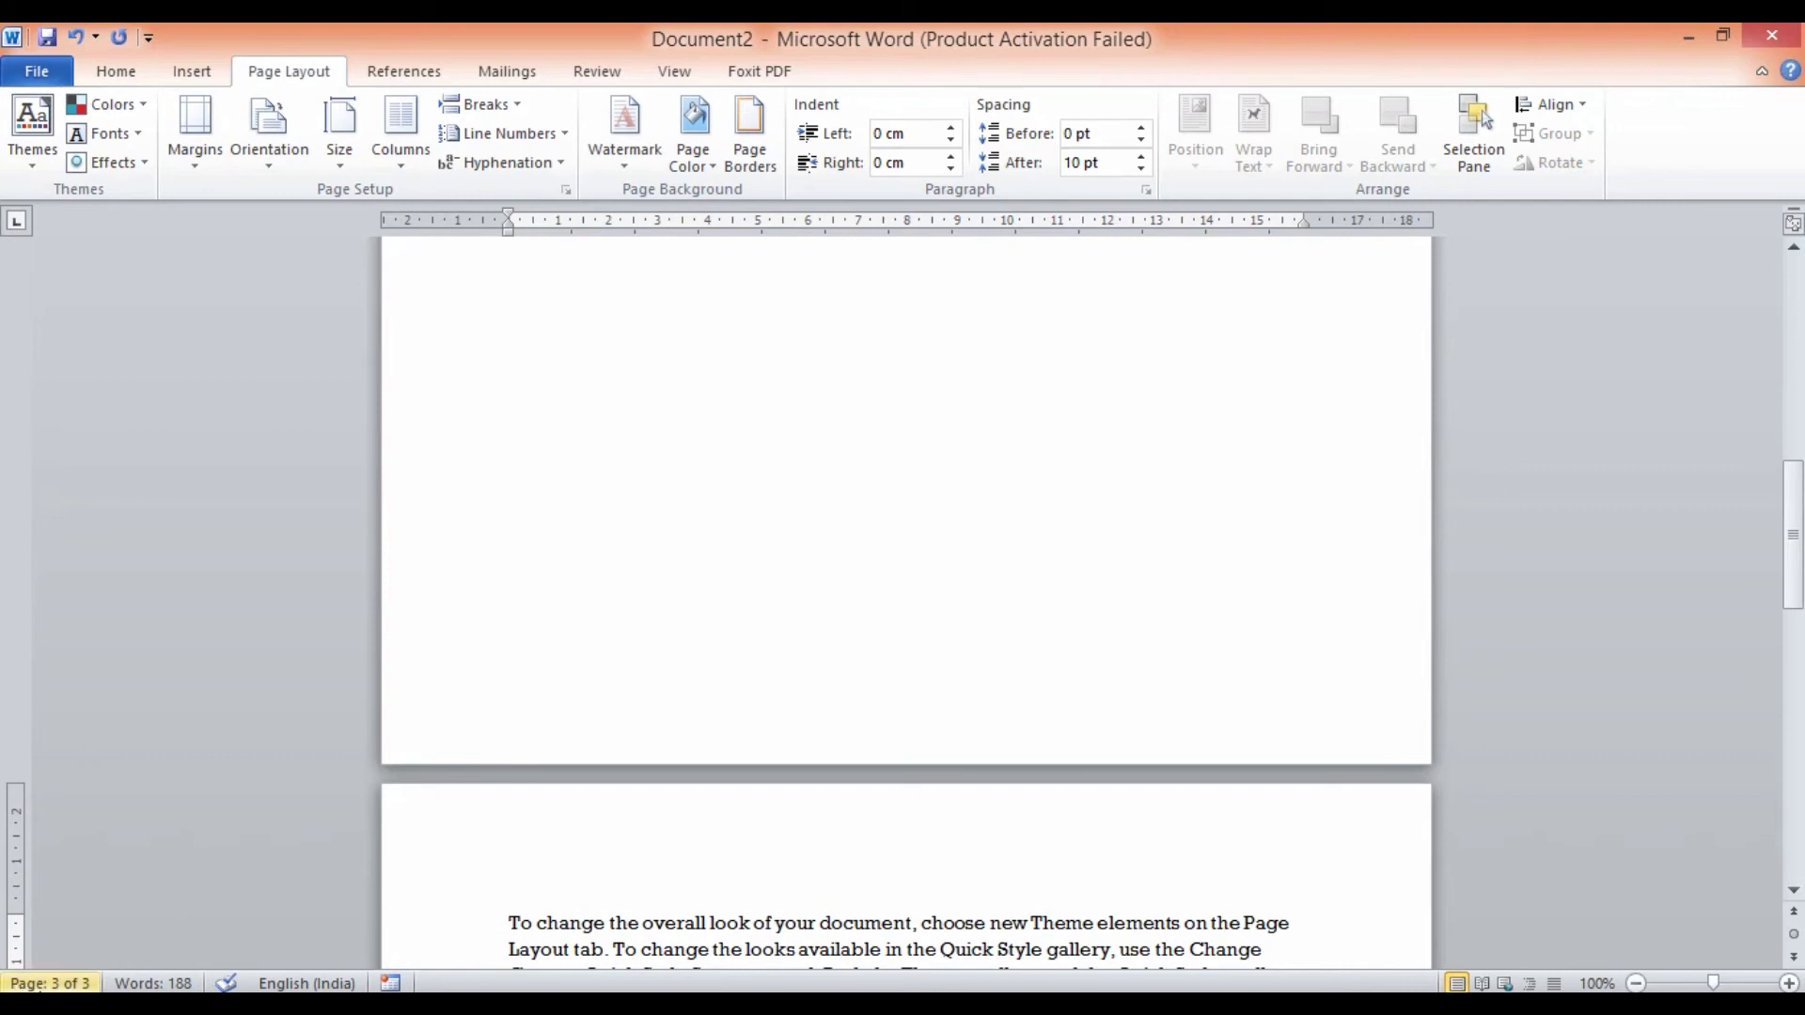
Check the page numbers of the text before and after the Odd Page section break.
{"action": "scroll", "coordinate": [750, 525], "scroll_direction": "up", "scroll_amount": 2}
{"action": "scroll", "coordinate": [749, 525], "scroll_direction": "up", "scroll_amount": 10}
{"action": "scroll", "coordinate": [749, 522], "scroll_direction": "down", "scroll_amount": 14}
{"action": "scroll", "coordinate": [753, 519], "scroll_direction": "down", "scroll_amount": 14}
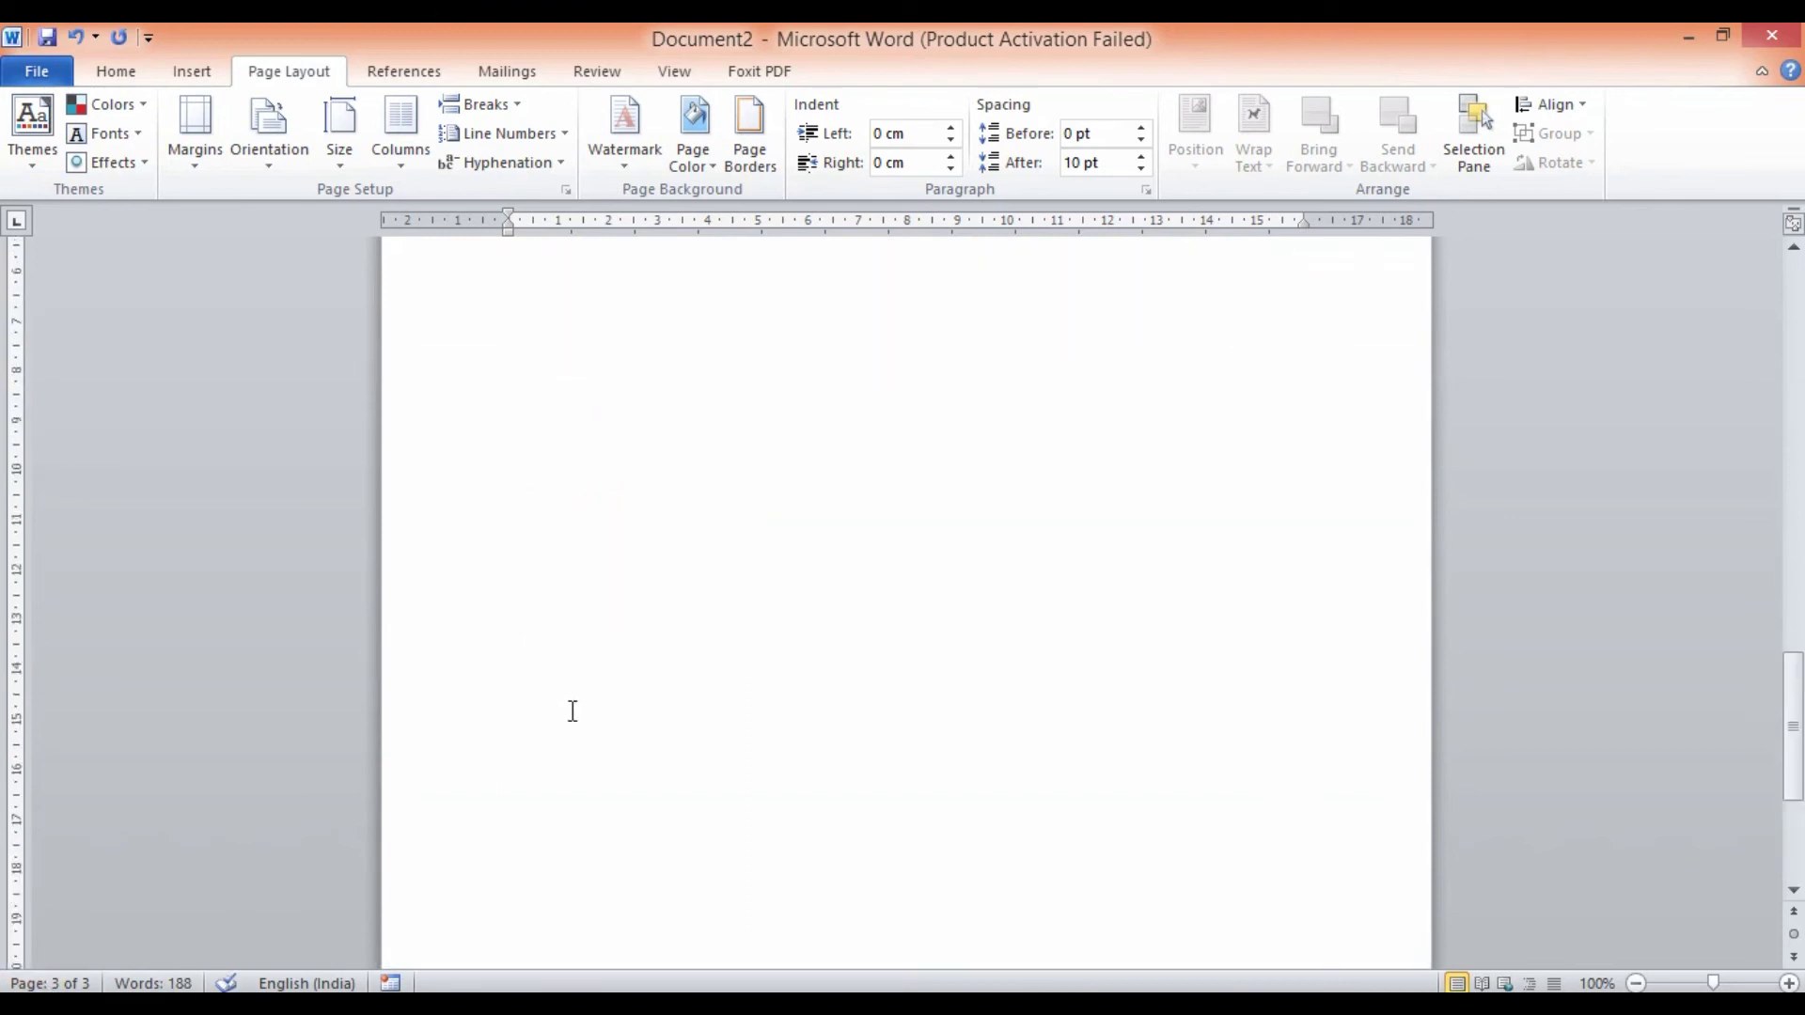
{"action": "scroll", "coordinate": [571, 709], "scroll_direction": "up", "scroll_amount": 8}
{"action": "left_click", "coordinate": [664, 636]}
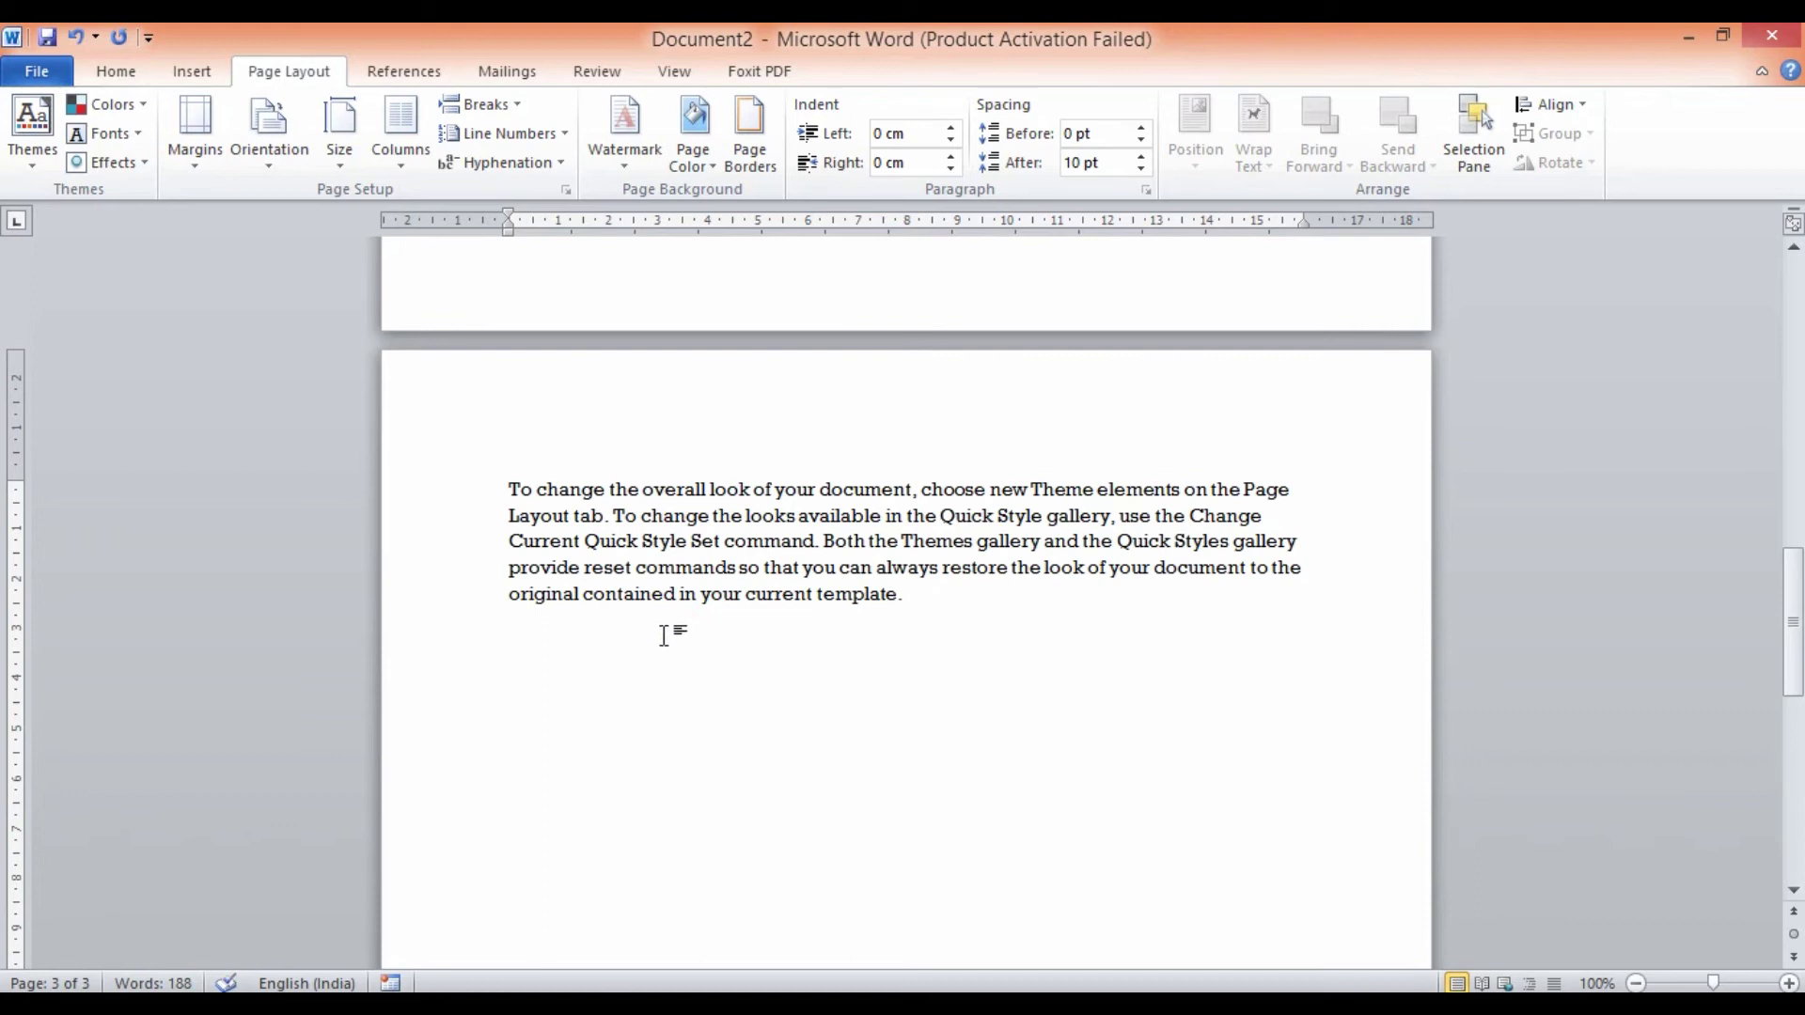
{"action": "left_click", "coordinate": [272, 851]}
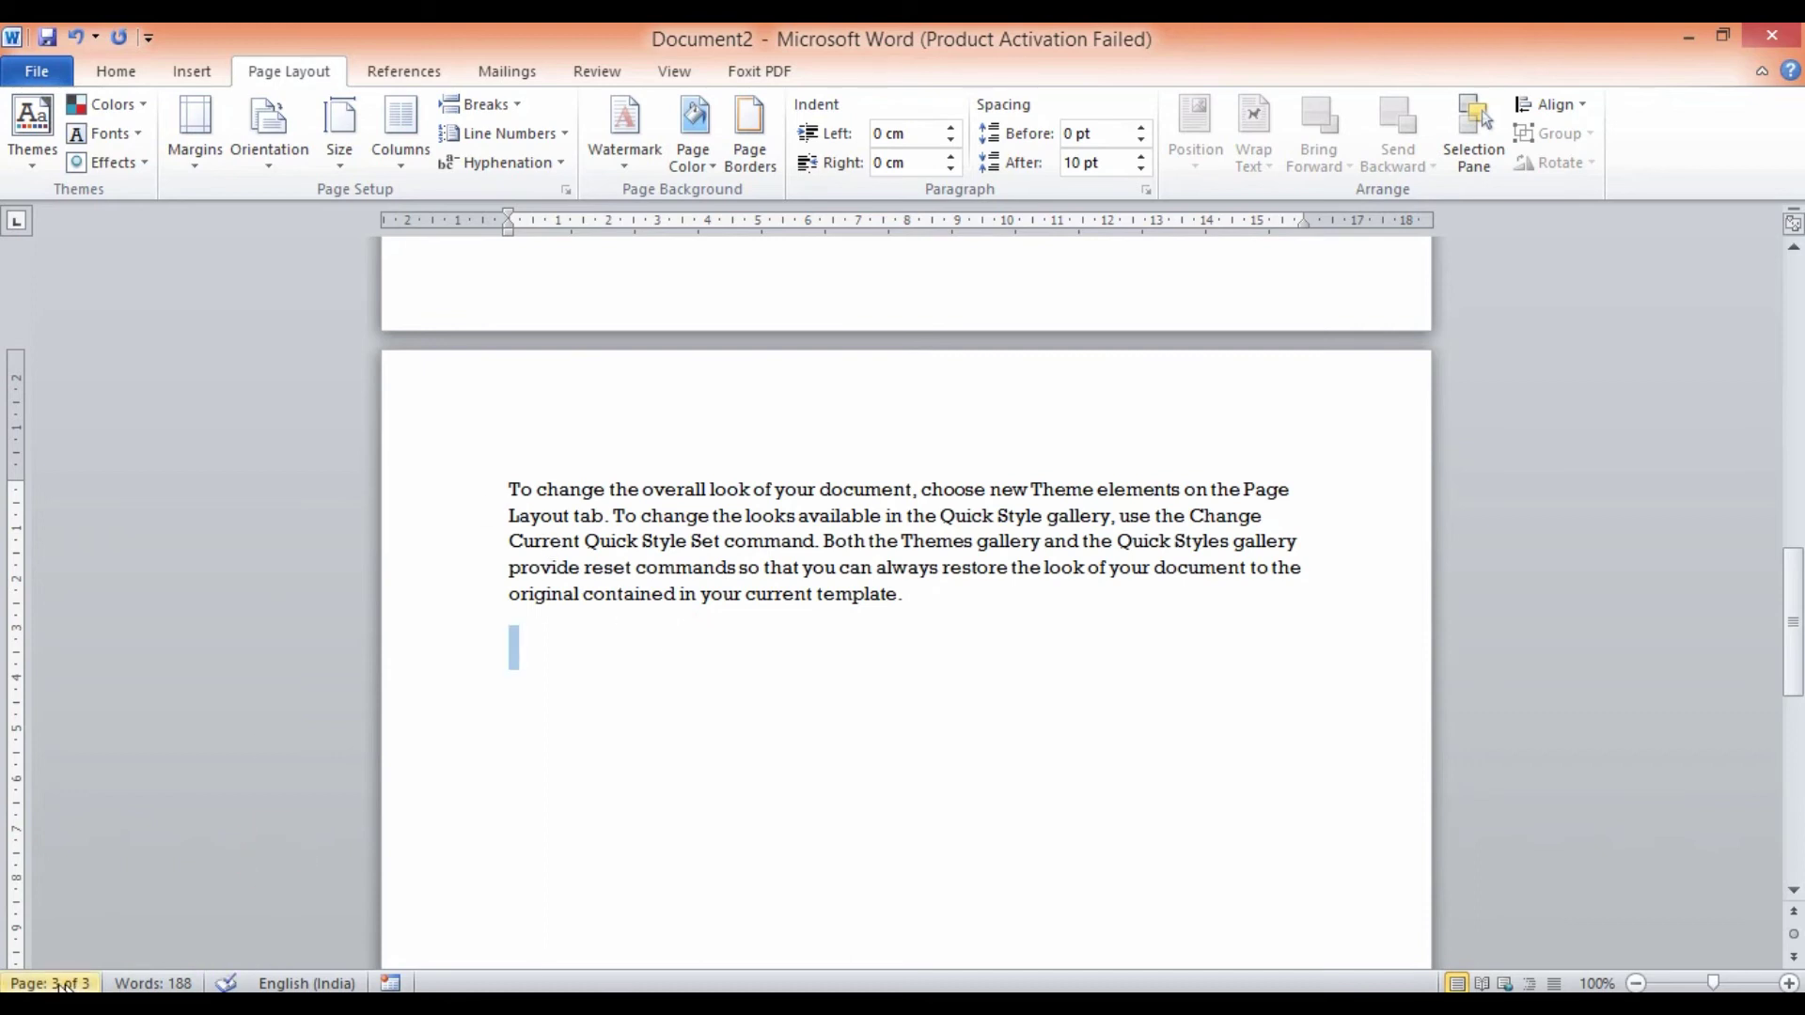
{"action": "left_click", "coordinate": [667, 532]}
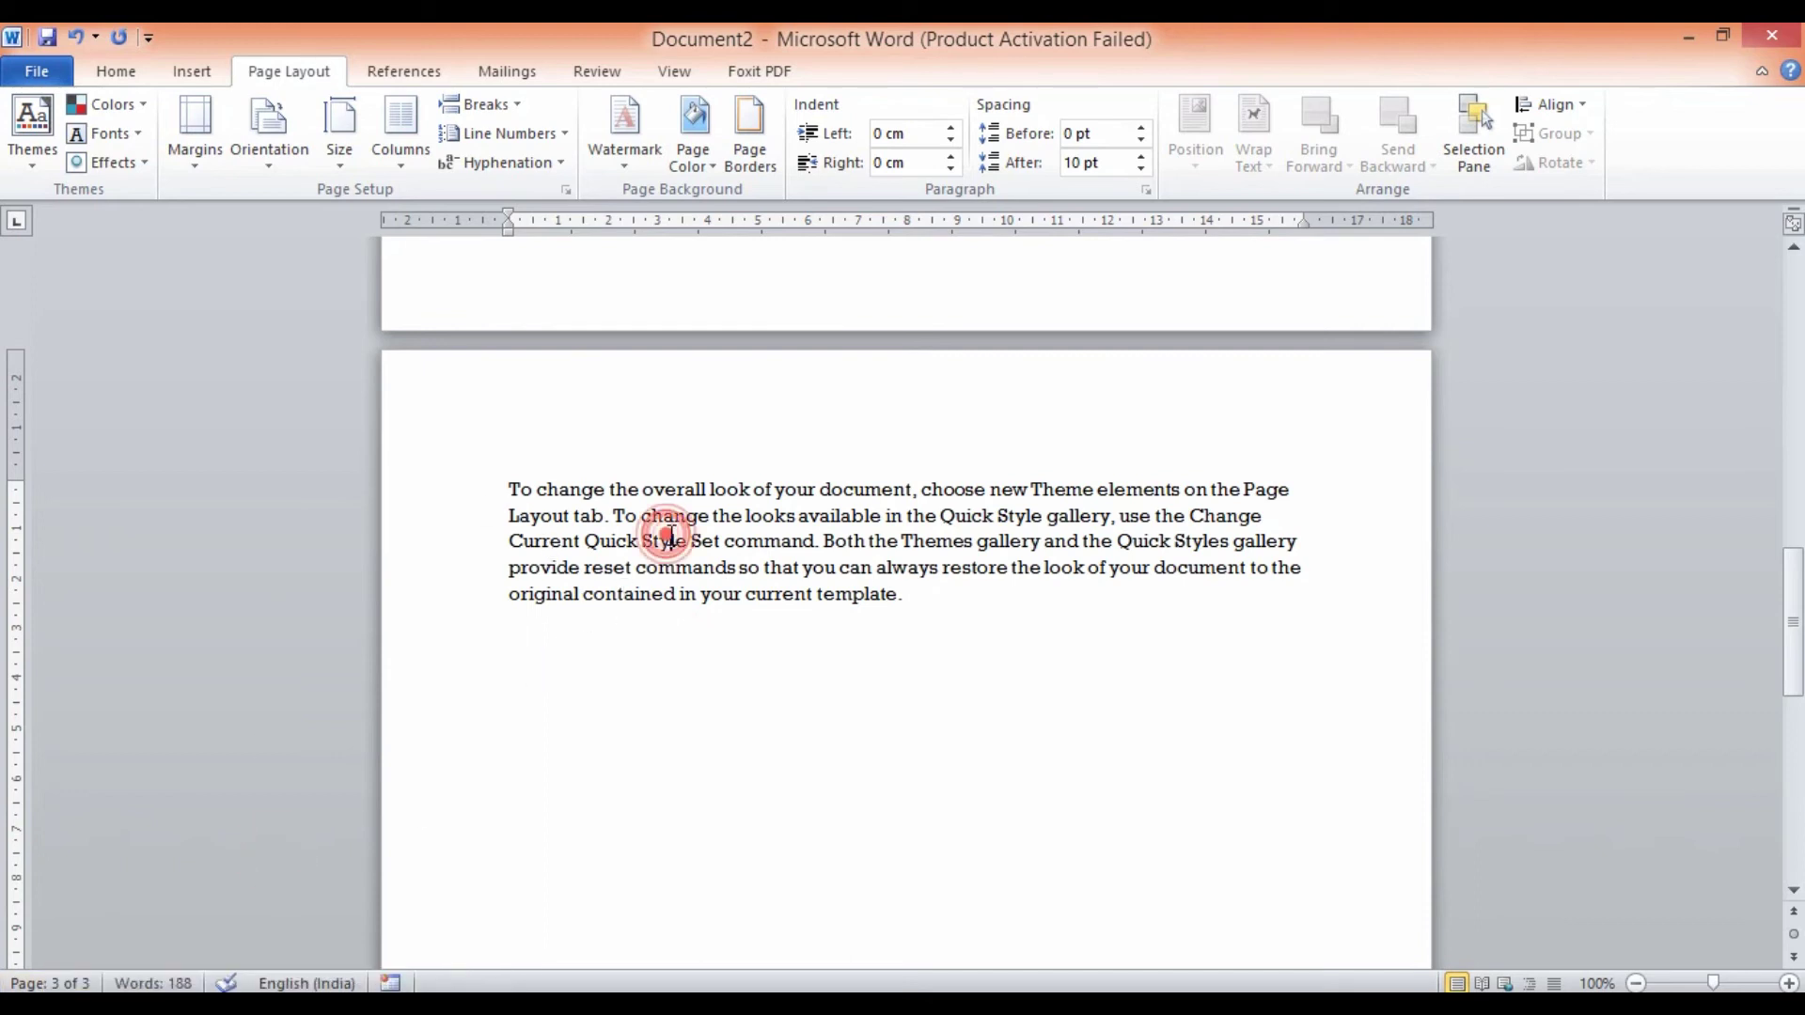
{"action": "scroll", "coordinate": [694, 542], "scroll_direction": "up", "scroll_amount": 8}
{"action": "scroll", "coordinate": [693, 543], "scroll_direction": "up", "scroll_amount": 5}
{"action": "left_click", "coordinate": [686, 542]}
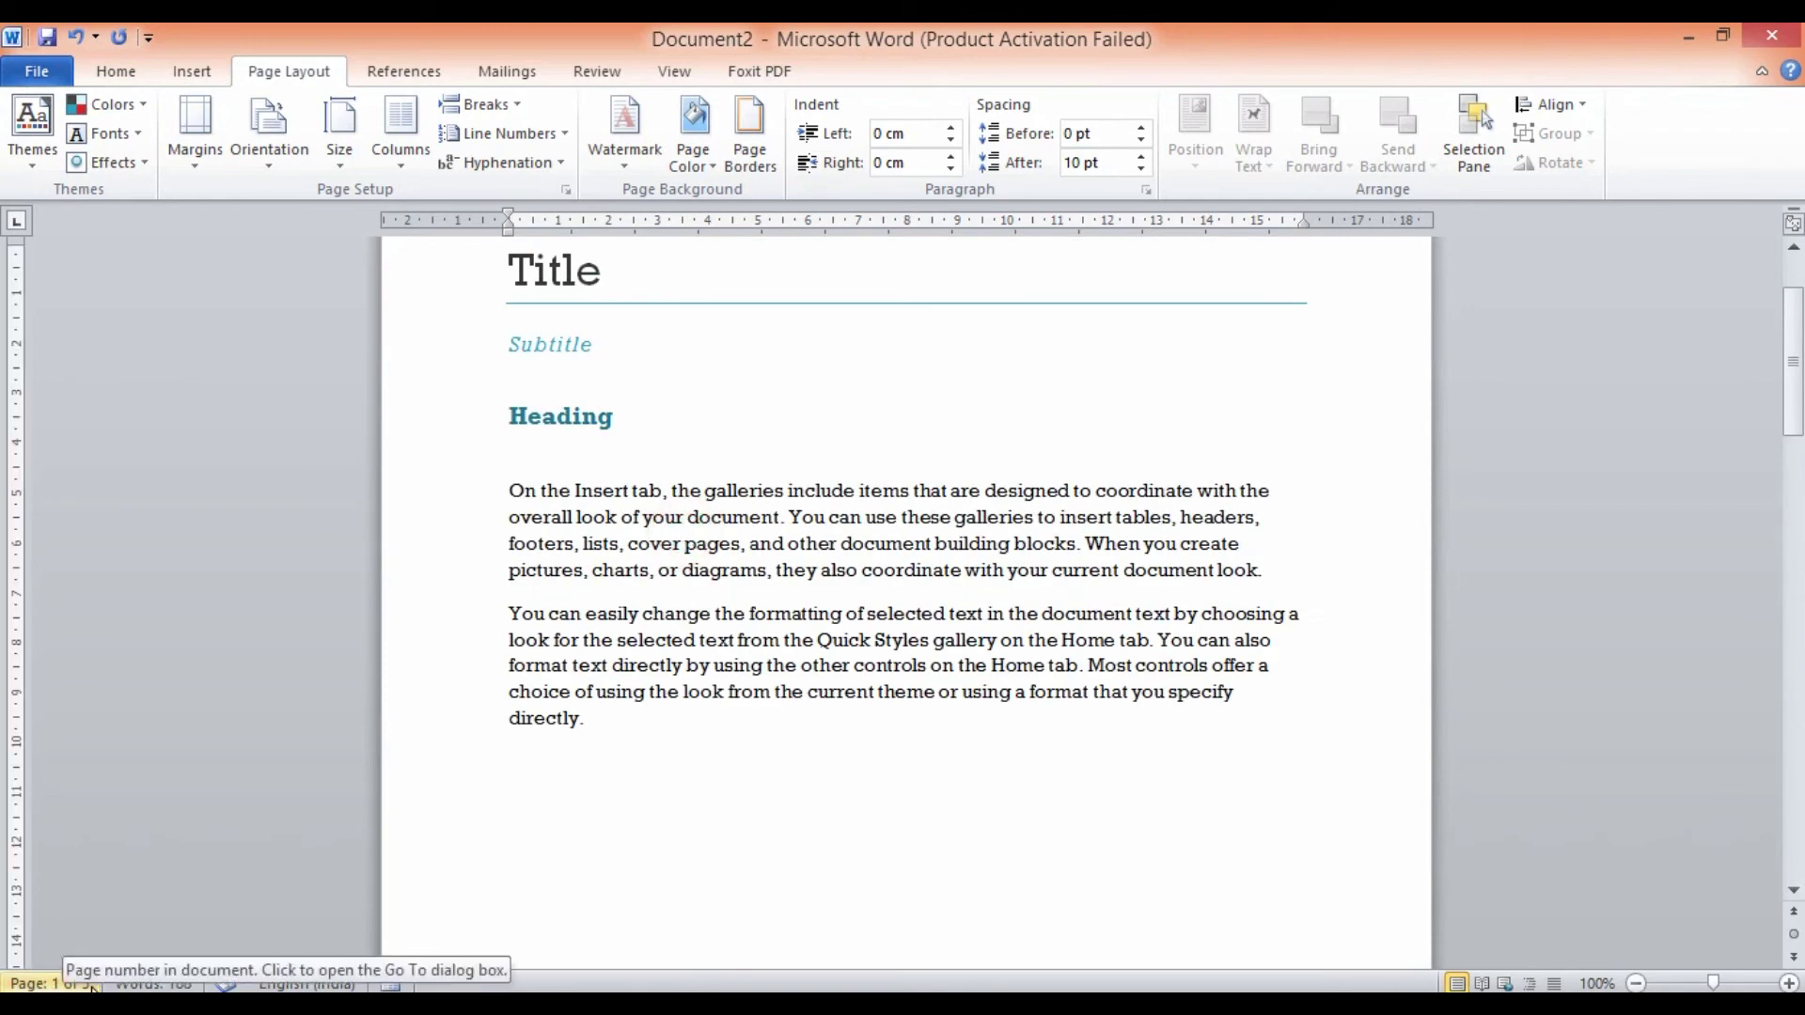
{"action": "scroll", "coordinate": [769, 626], "scroll_direction": "down", "scroll_amount": 8}
{"action": "scroll", "coordinate": [769, 625], "scroll_direction": "down", "scroll_amount": 8}
{"action": "left_click", "coordinate": [691, 578]}
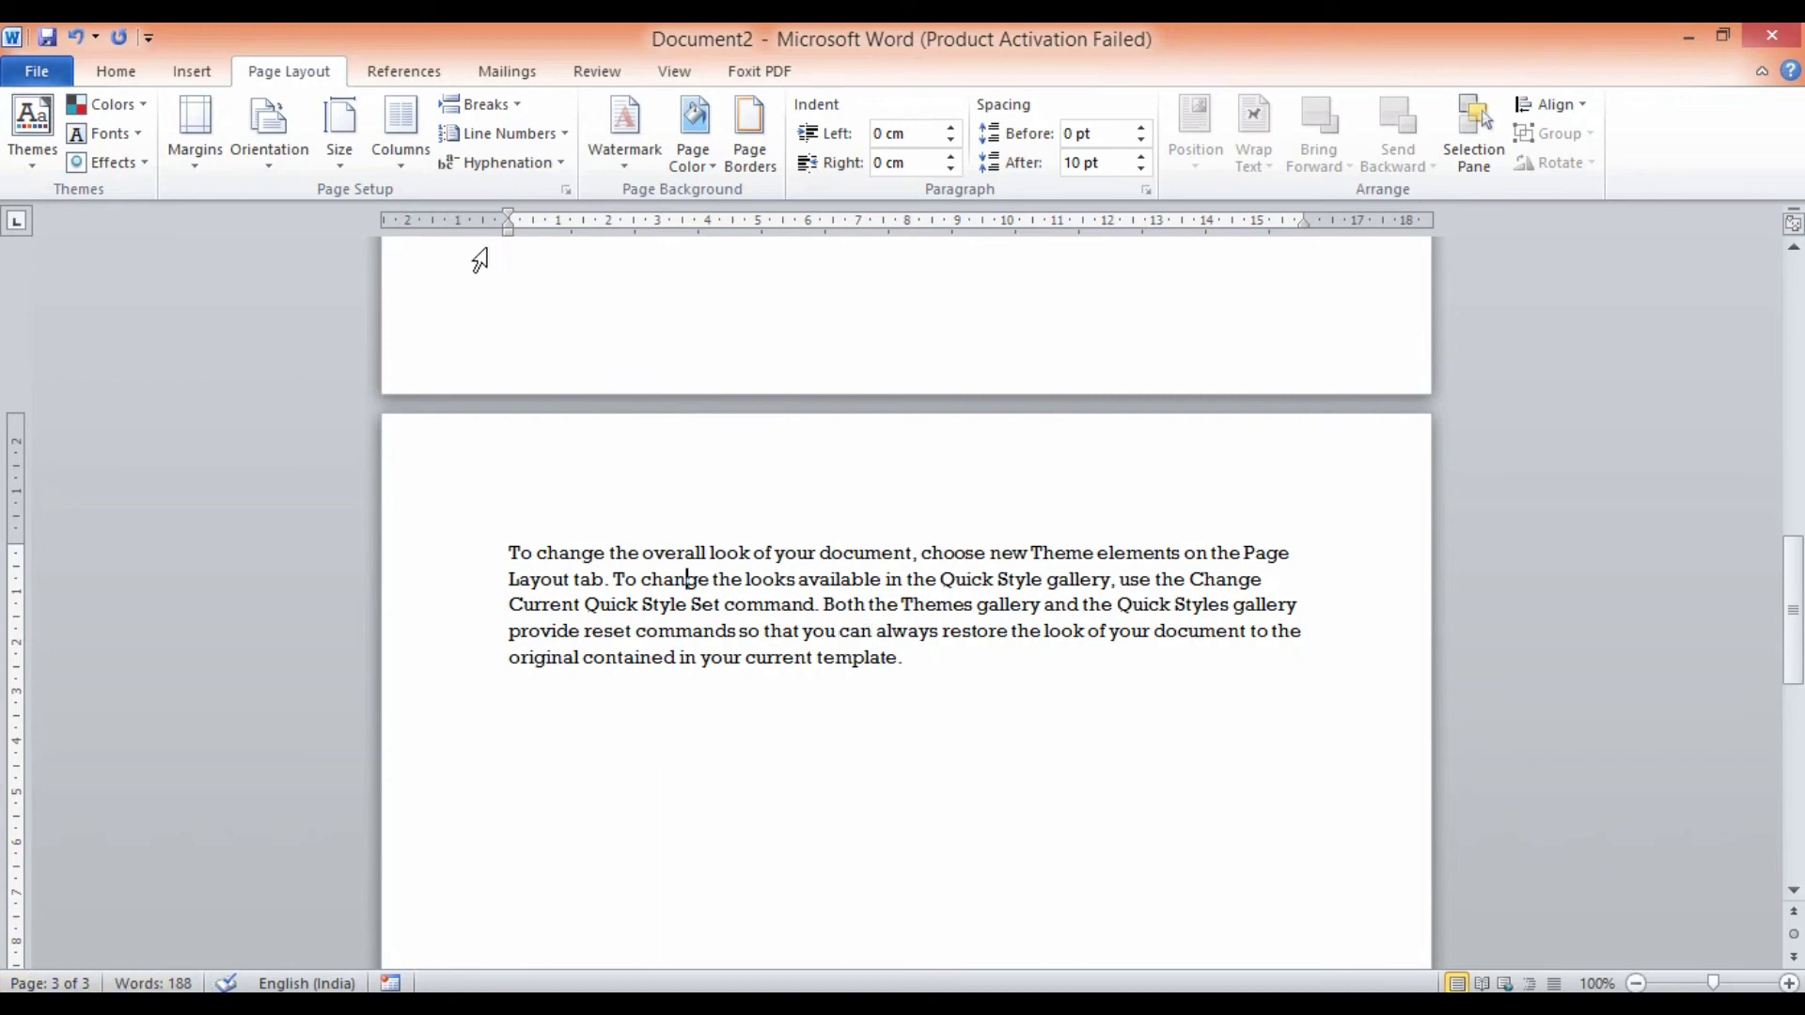
Review the section break options once more, and undo the Odd Page section break.
{"action": "left_click", "coordinate": [517, 107]}
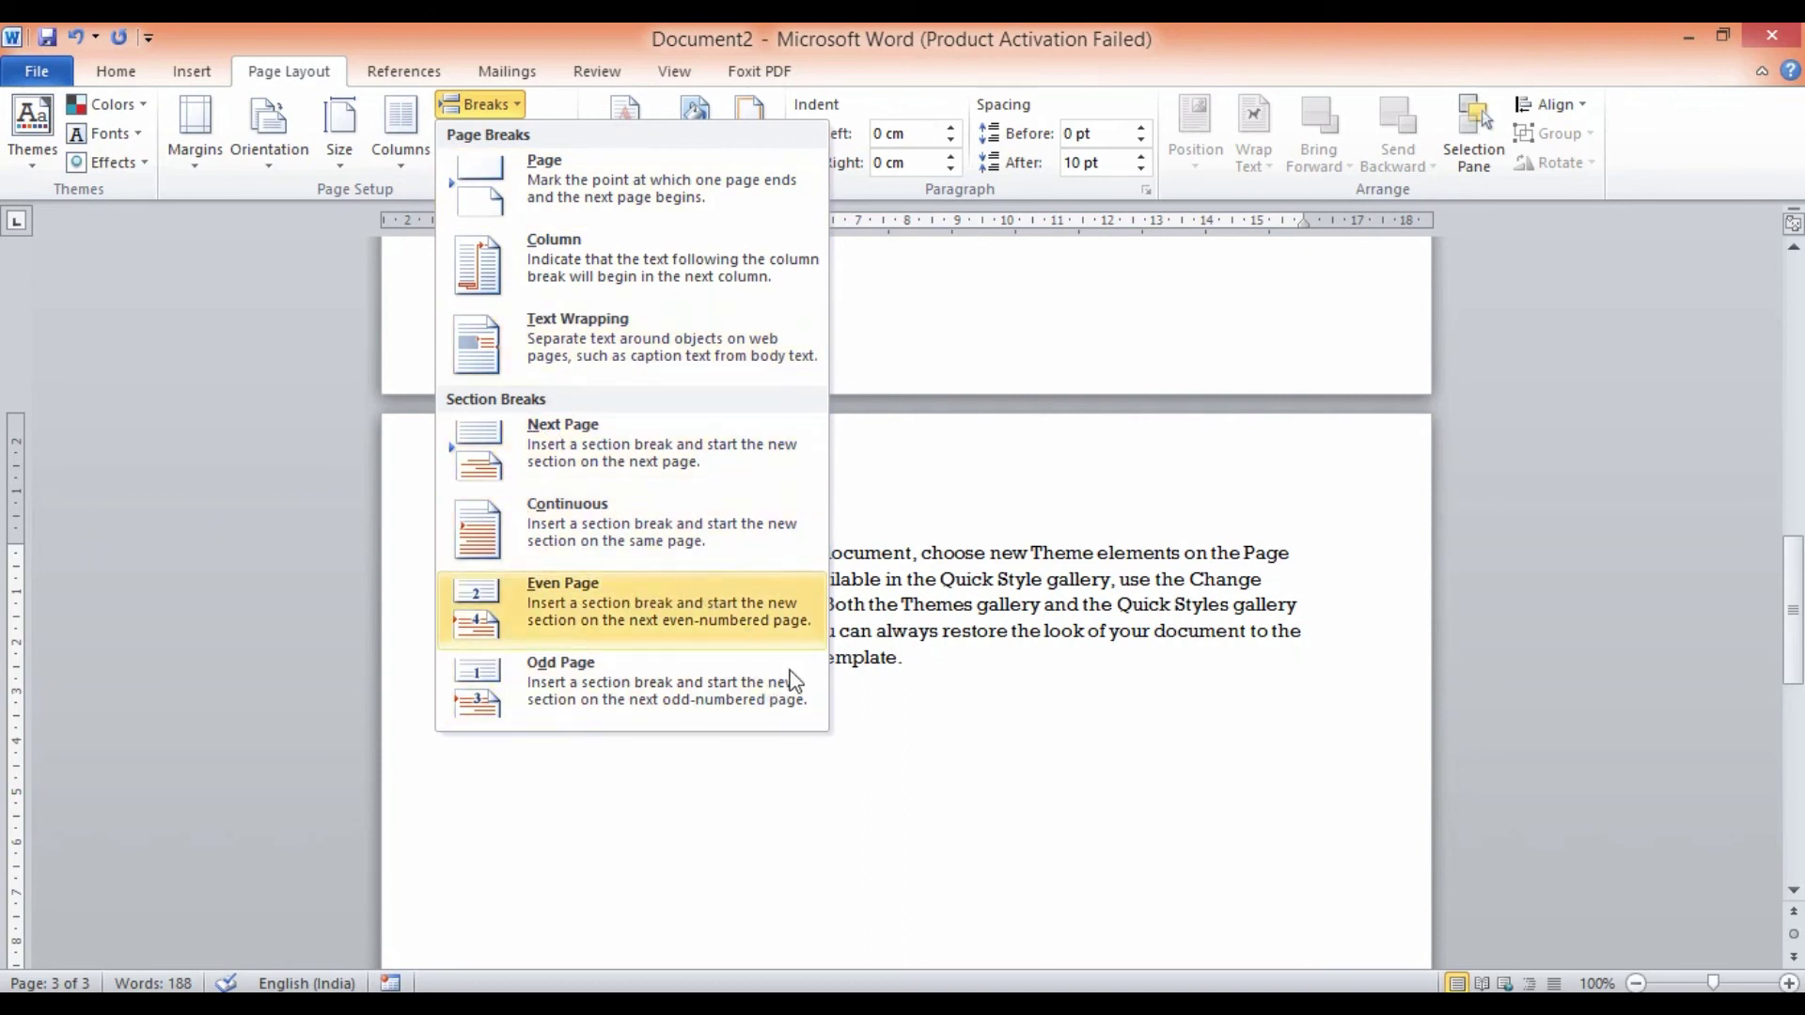
{"action": "left_click", "coordinate": [898, 564]}
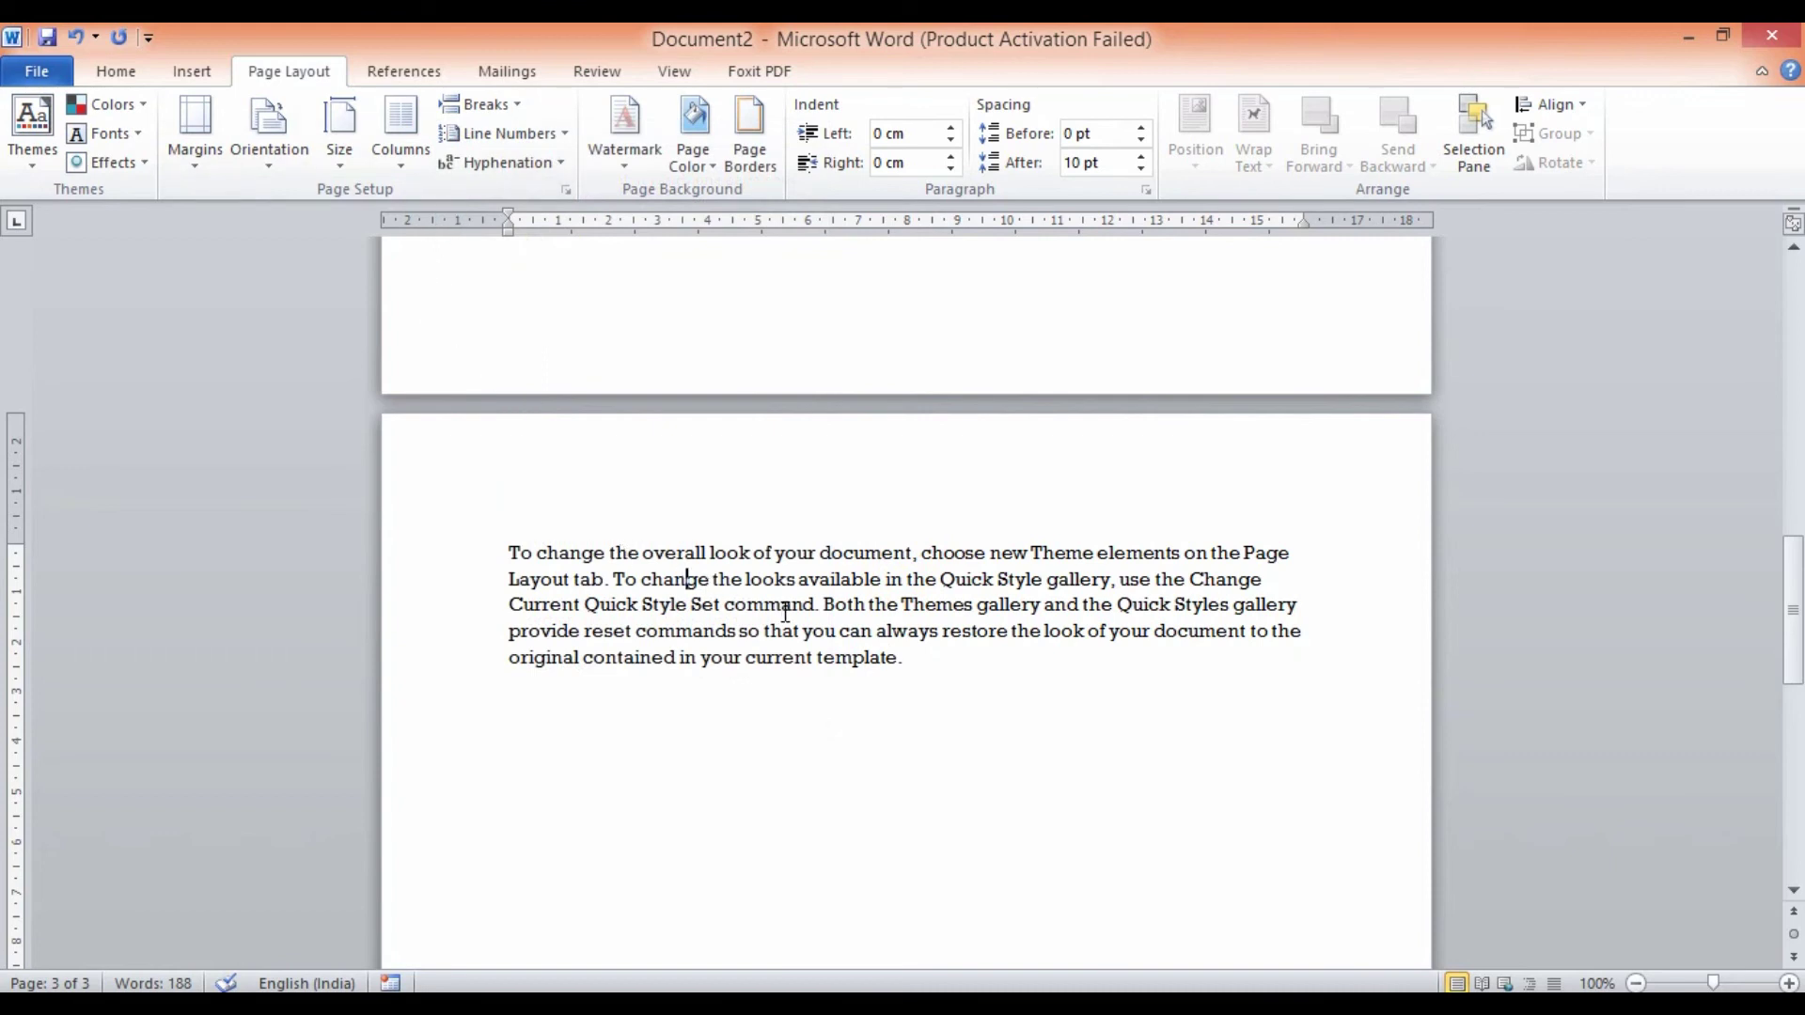
{"action": "key", "text": "ctrl+z"}
{"action": "scroll", "coordinate": [785, 612], "scroll_direction": "up", "scroll_amount": 9}
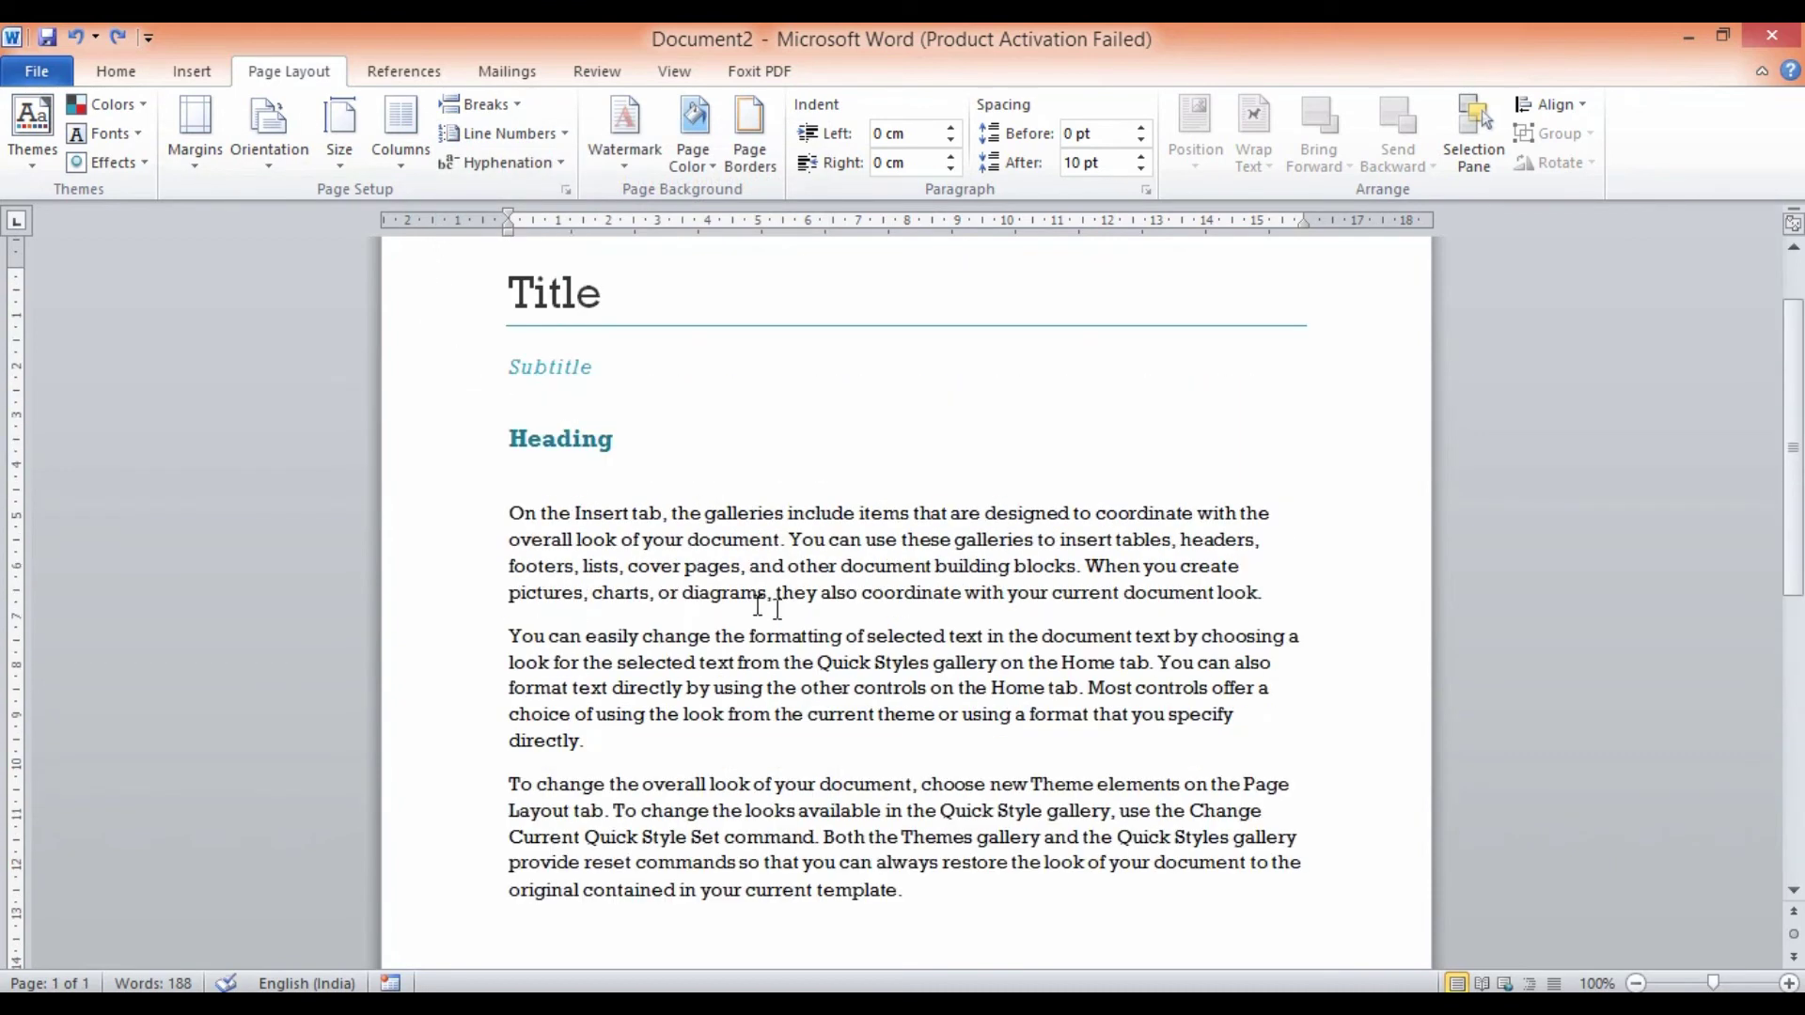
Turn on Continuous line numbering with the cursor at the start of the first body paragraph.
{"action": "left_click", "coordinate": [904, 890]}
{"action": "left_click", "coordinate": [504, 512]}
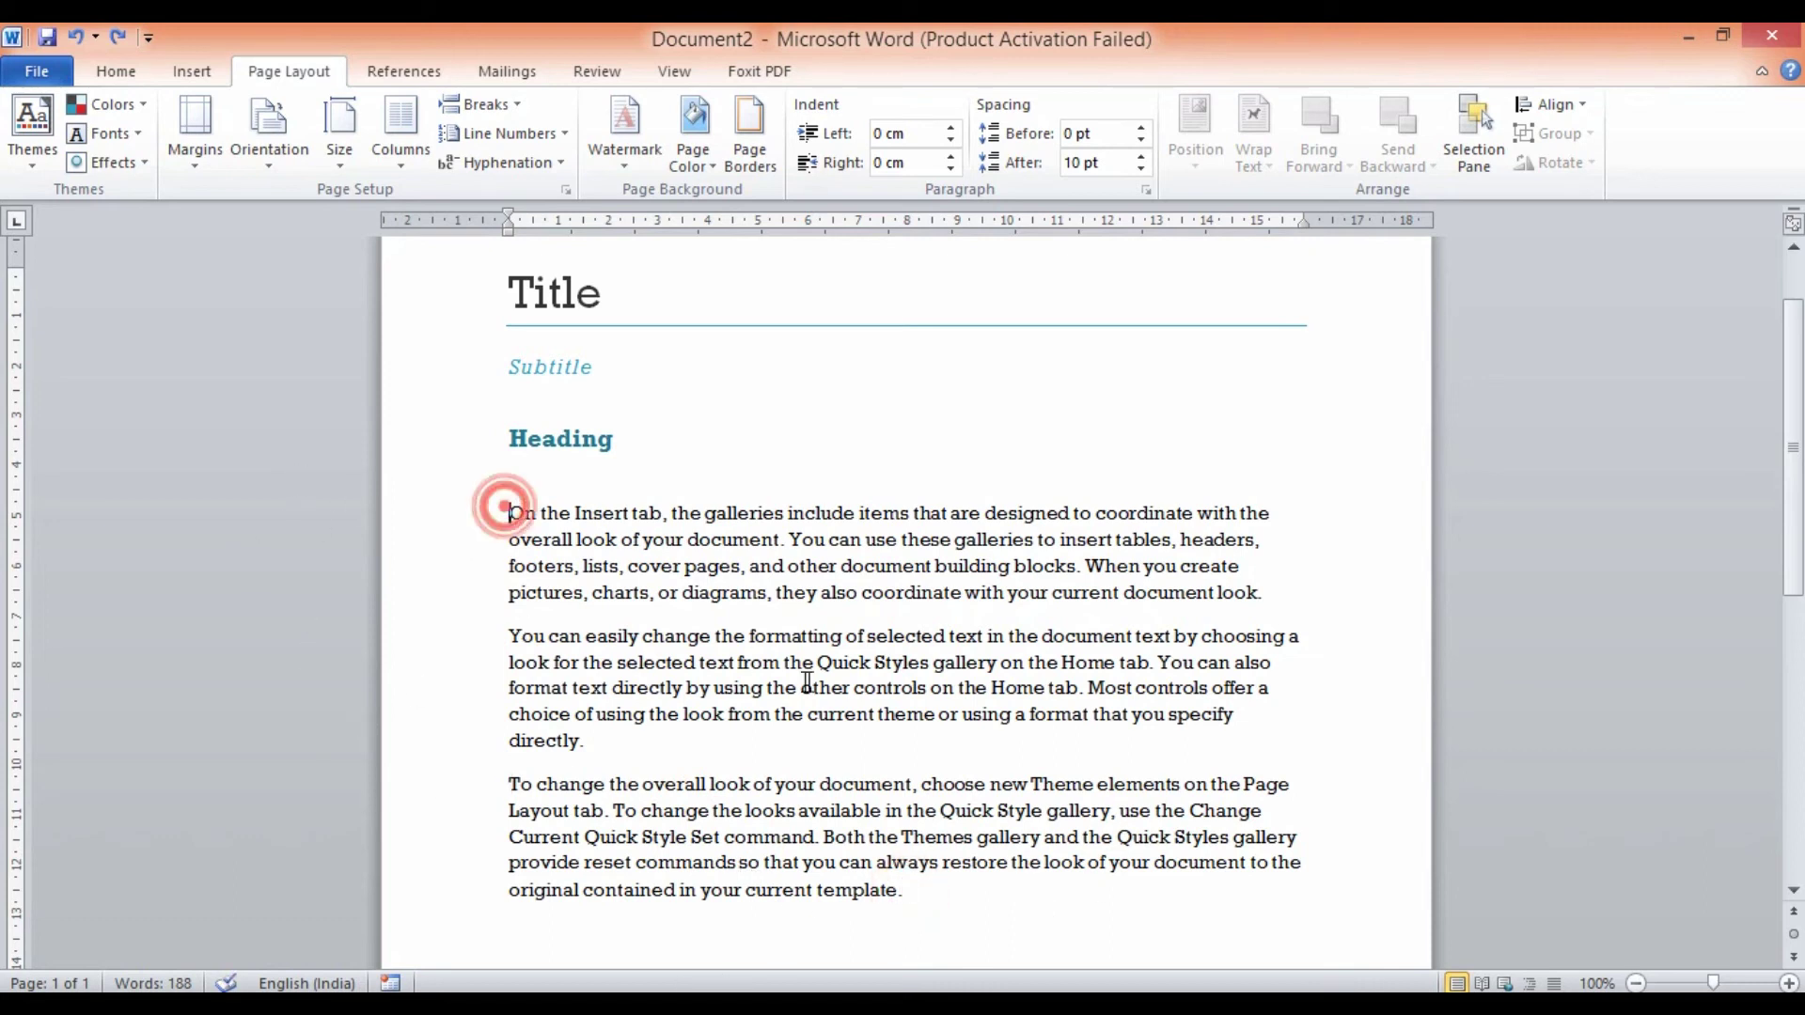
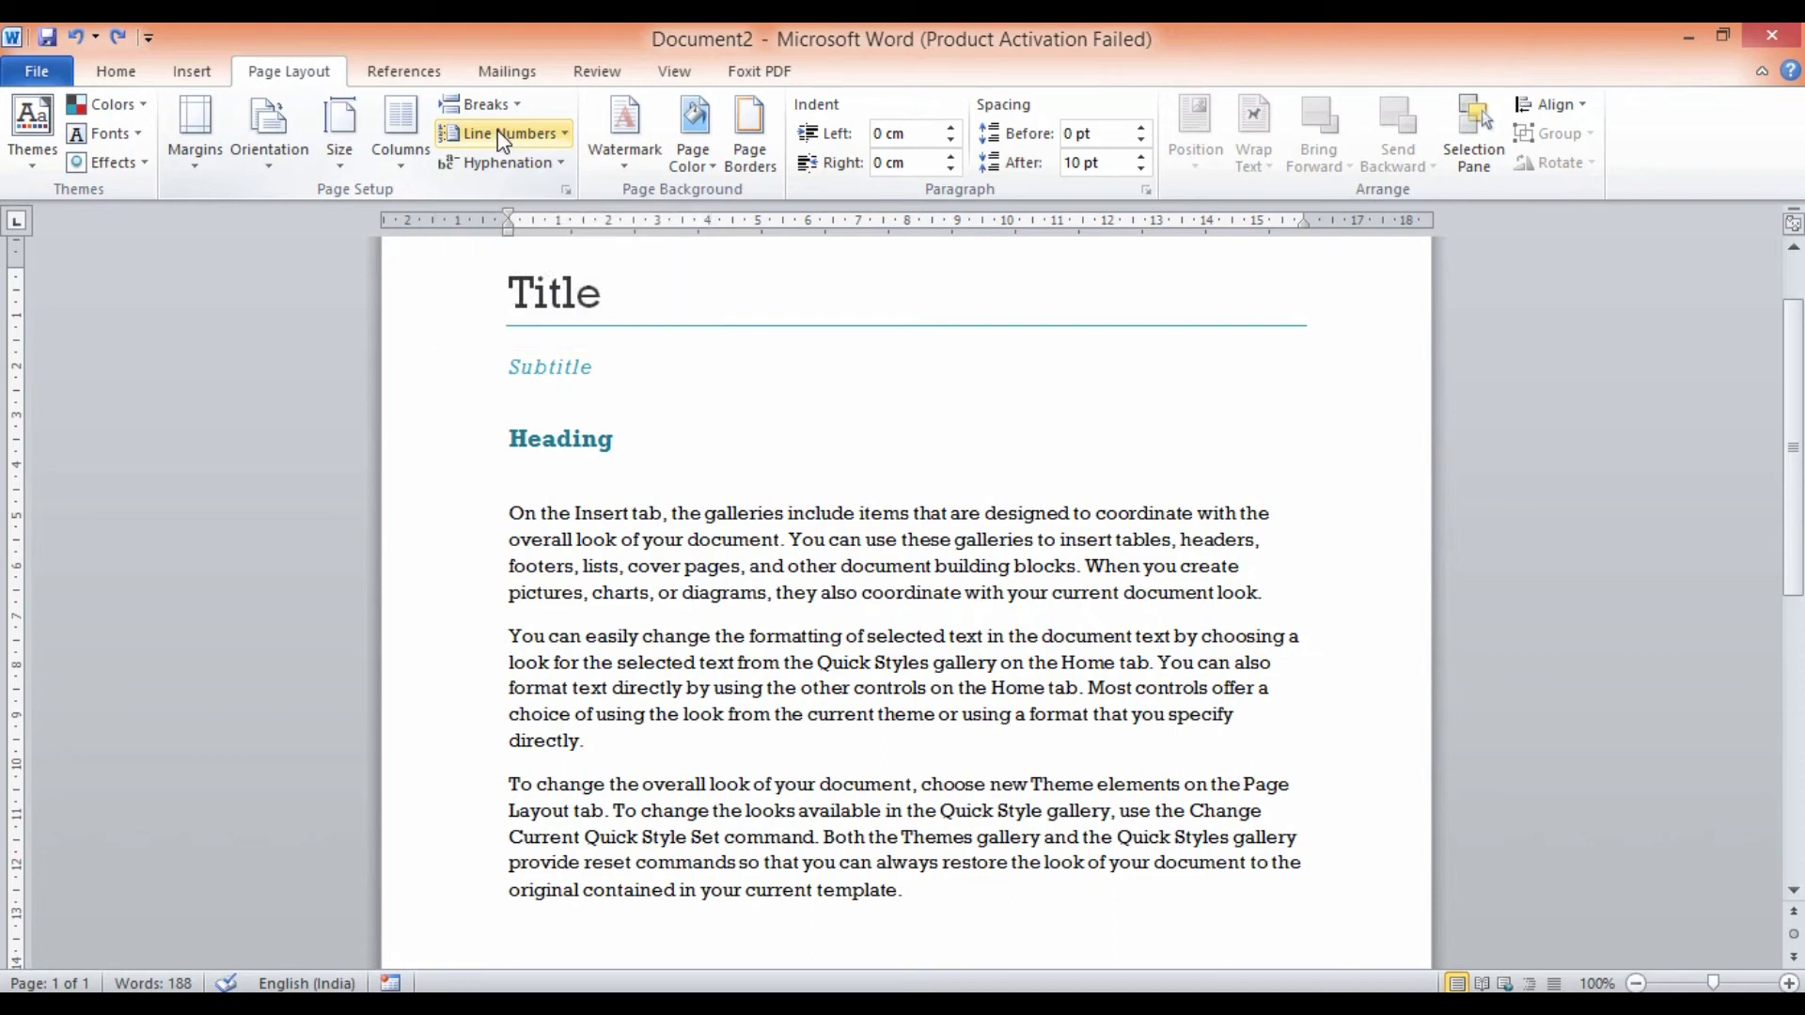
{"action": "left_click", "coordinate": [565, 135]}
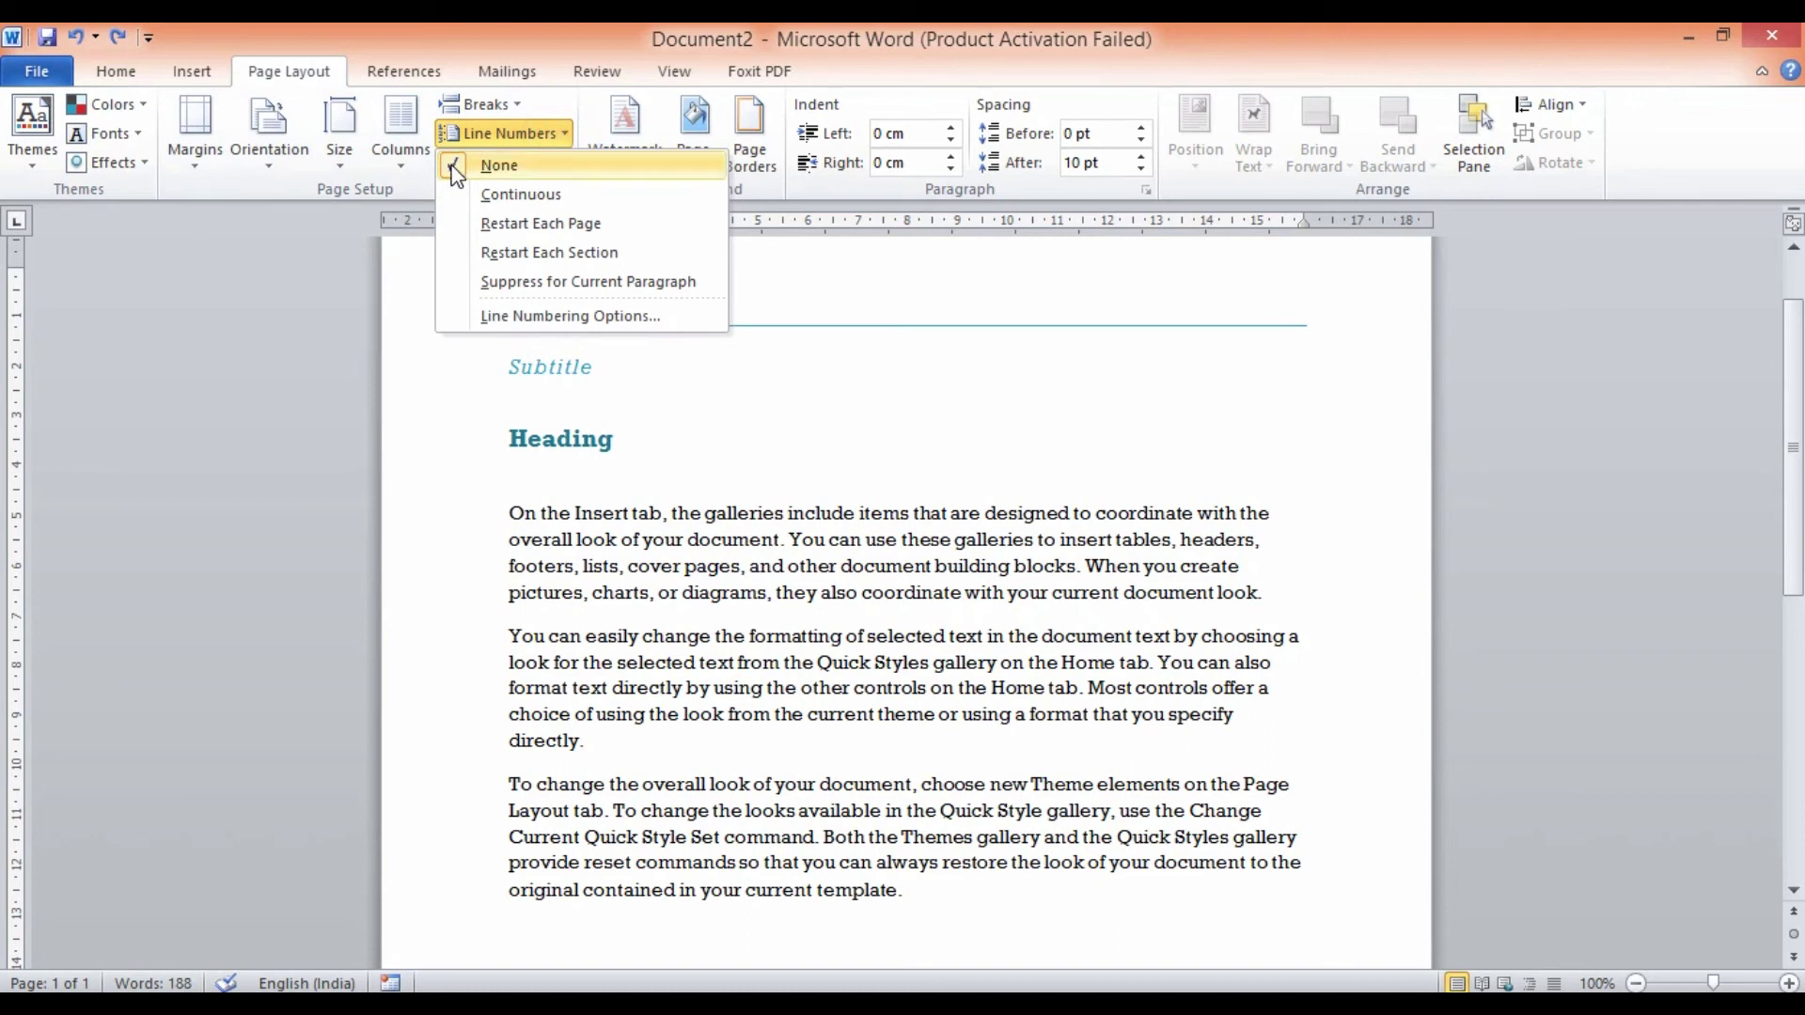
{"action": "left_click", "coordinate": [504, 198]}
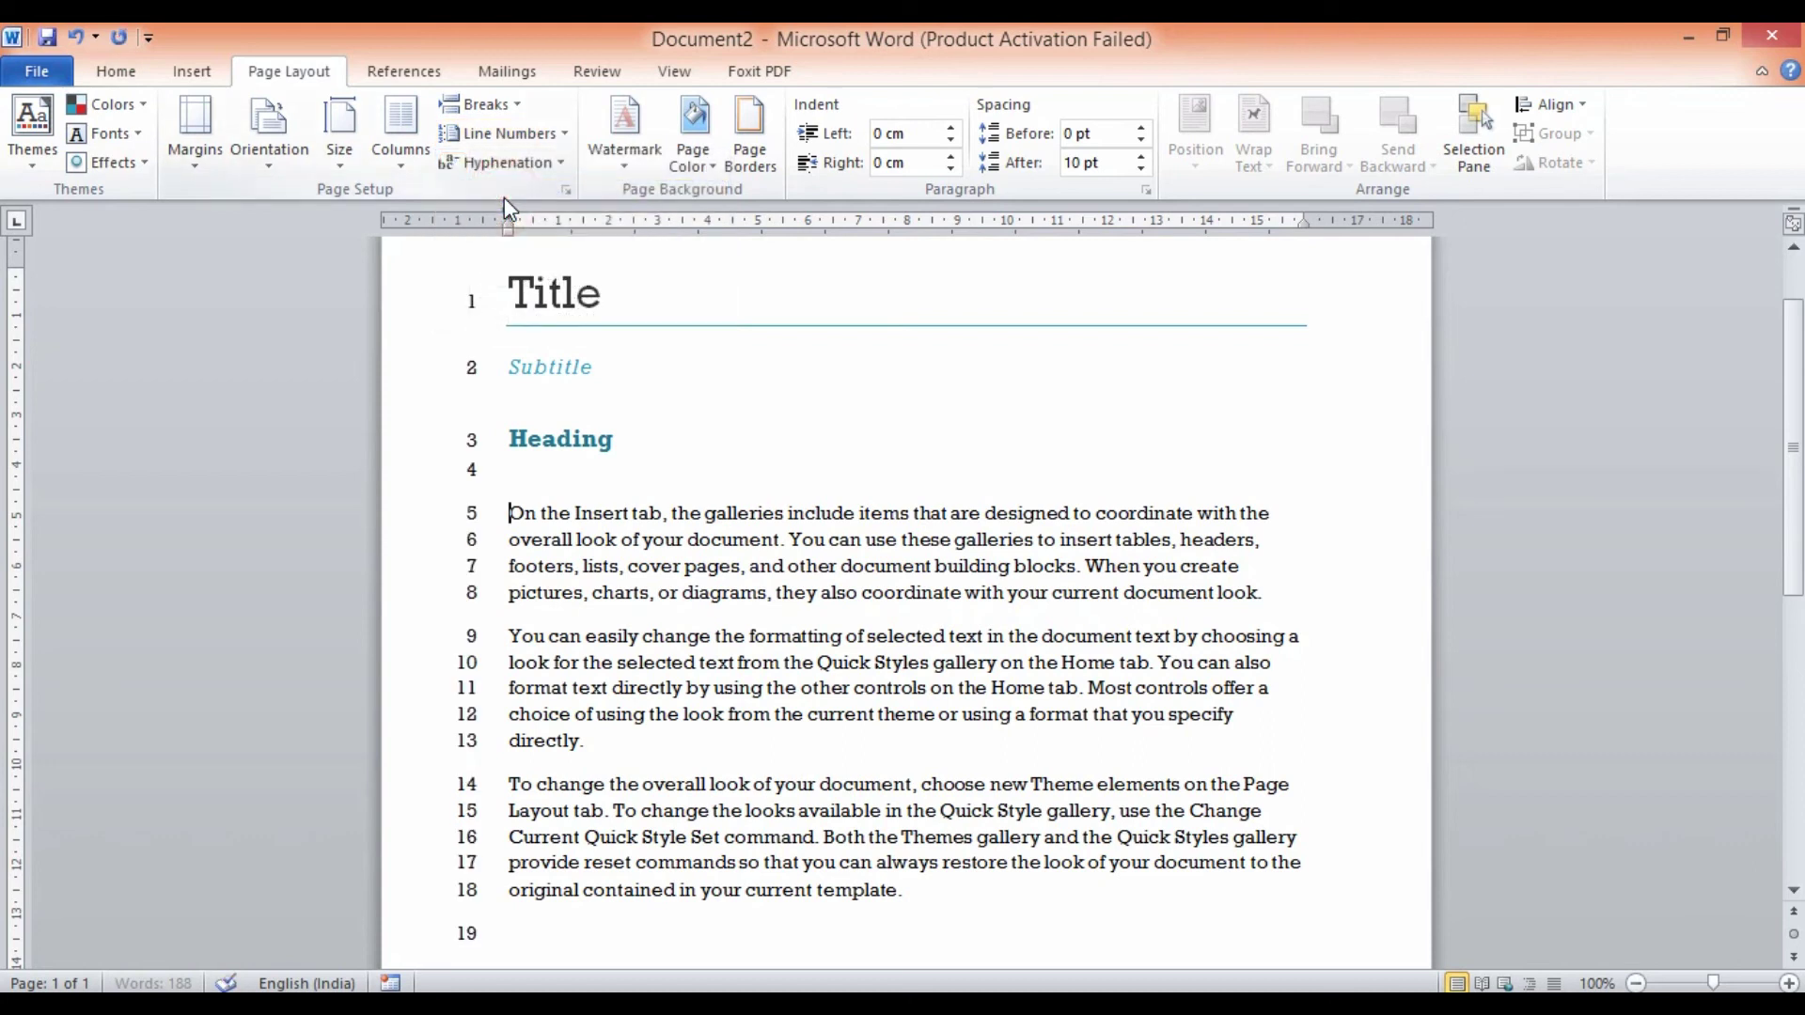
Examine the line numbers beside the title, subtitle, heading, blank line and body paragraphs.
{"action": "left_click", "coordinate": [444, 302]}
{"action": "left_click", "coordinate": [453, 378]}
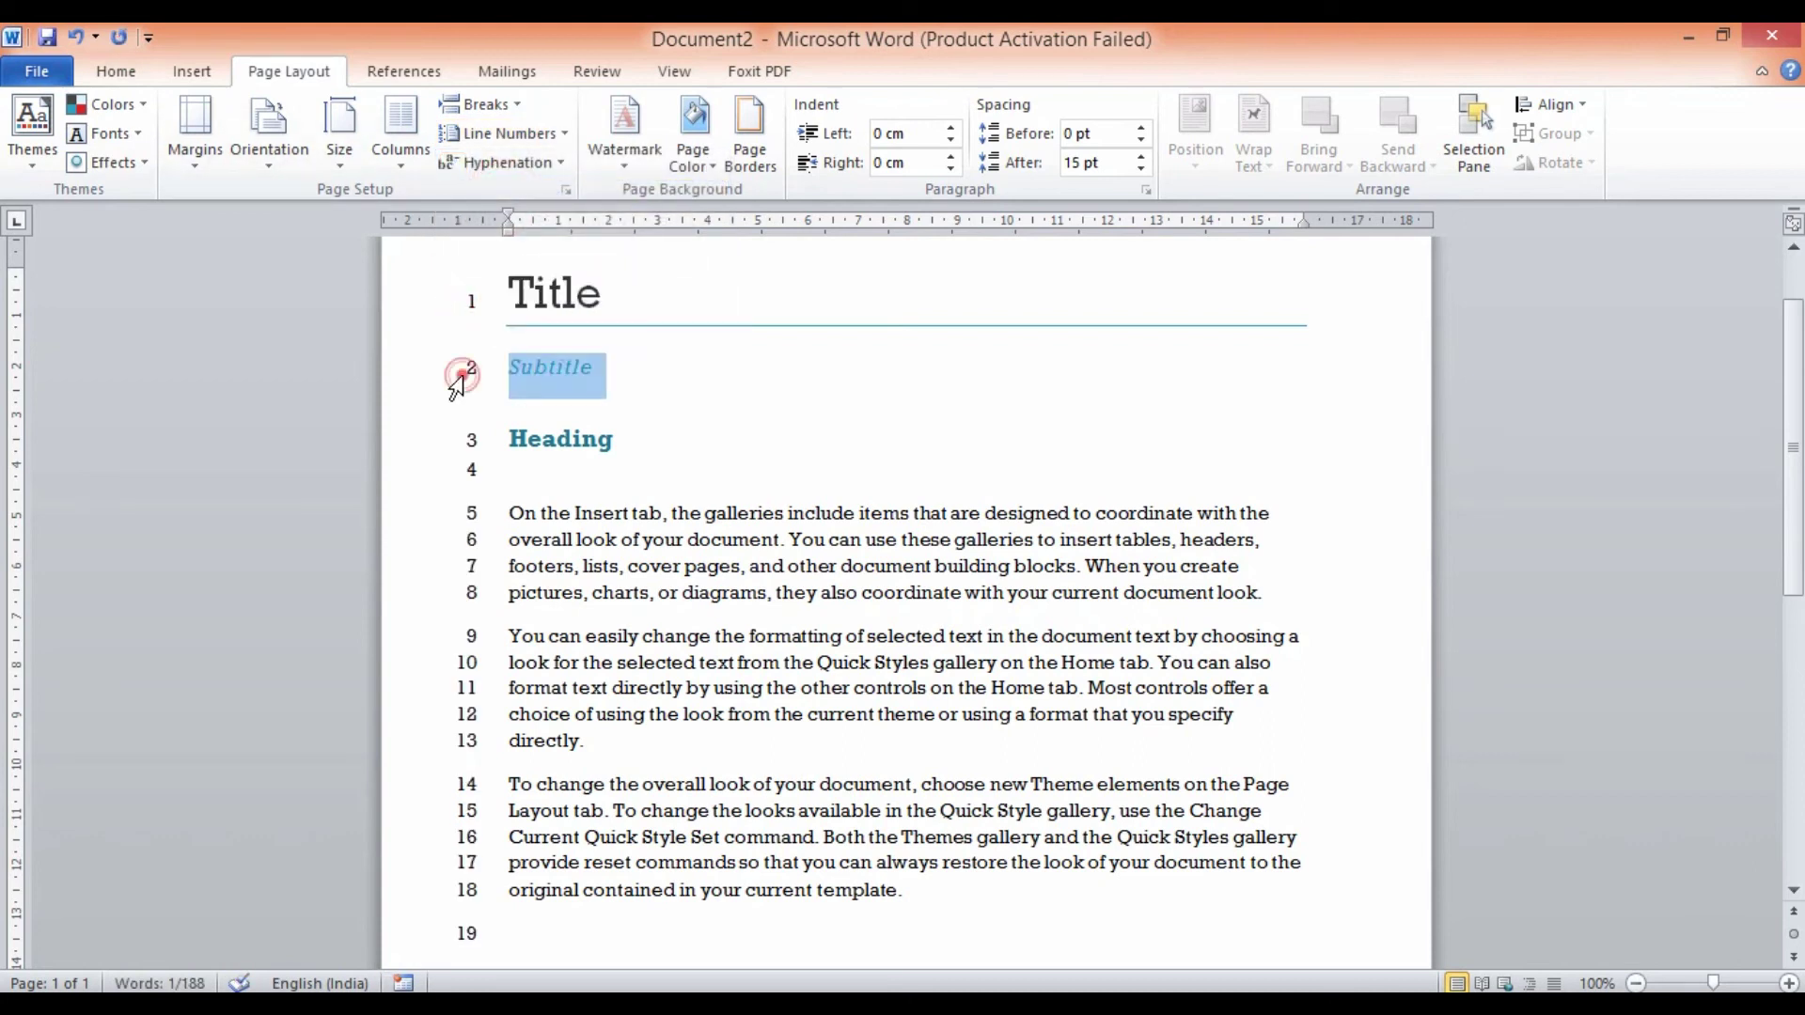
{"action": "left_click", "coordinate": [452, 436]}
{"action": "left_click", "coordinate": [455, 469]}
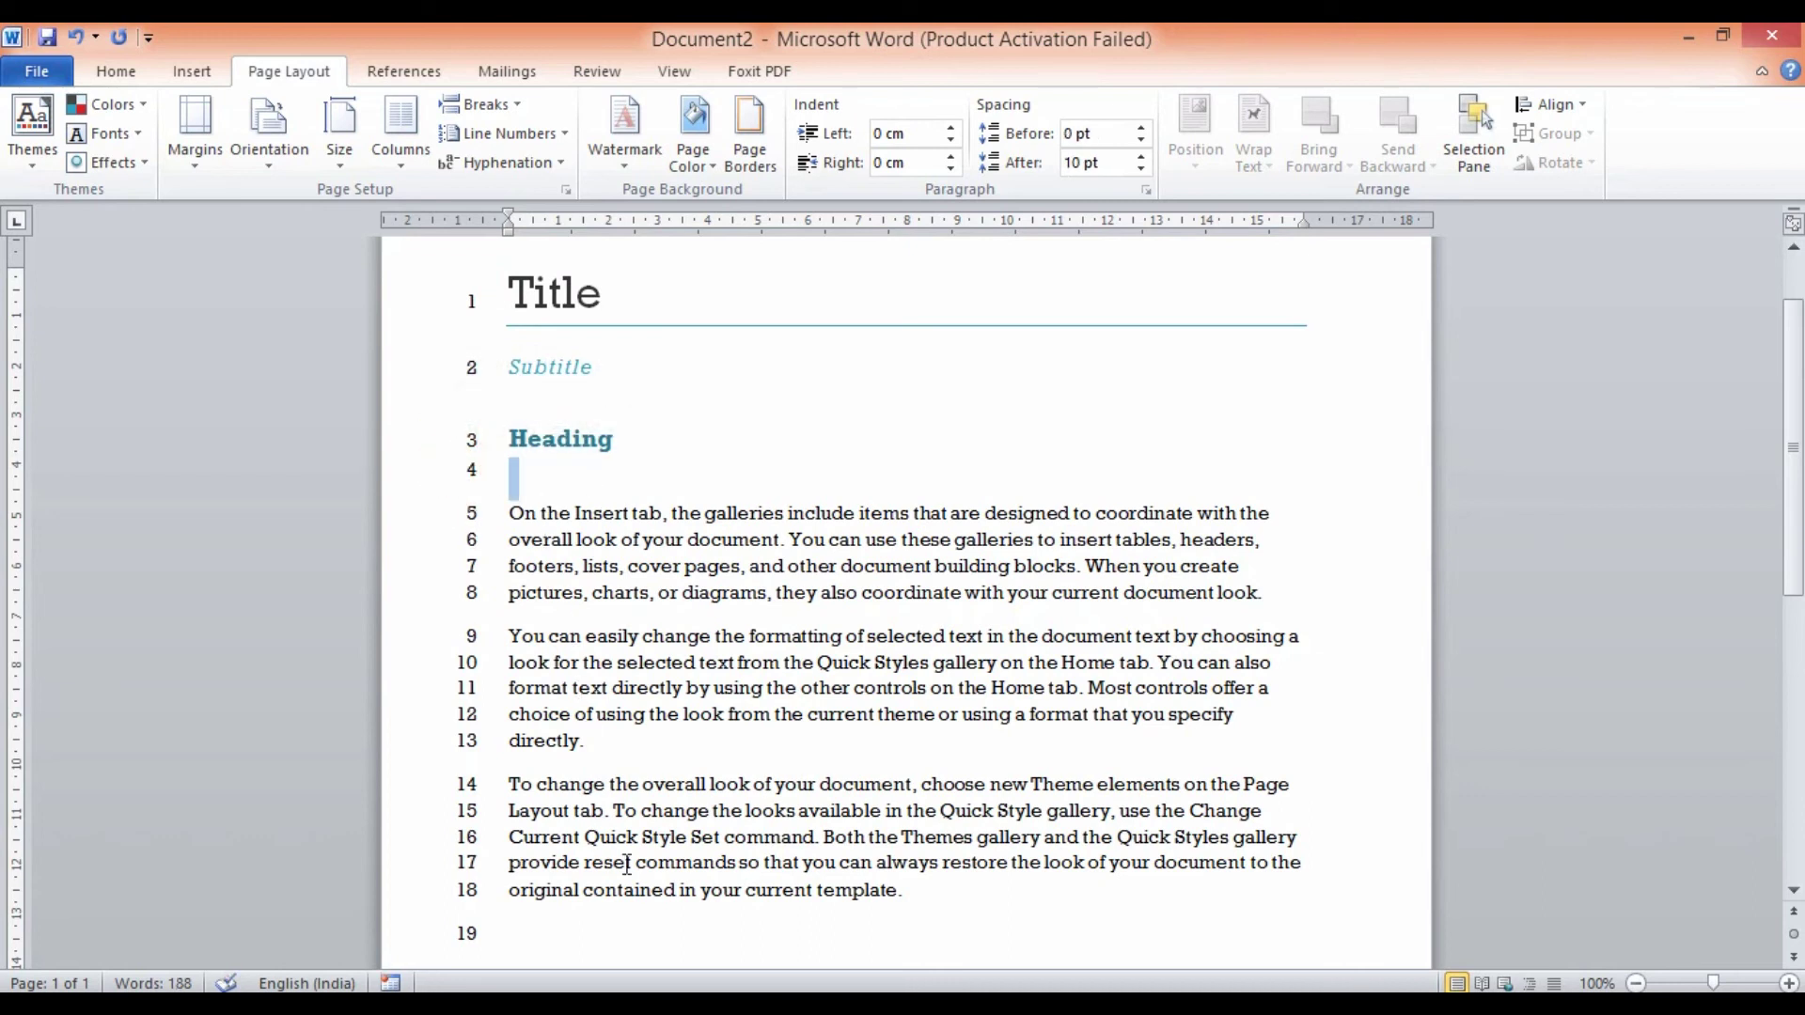
{"action": "scroll", "coordinate": [697, 737], "scroll_direction": "down", "scroll_amount": 4}
{"action": "scroll", "coordinate": [696, 737], "scroll_direction": "up", "scroll_amount": 3}
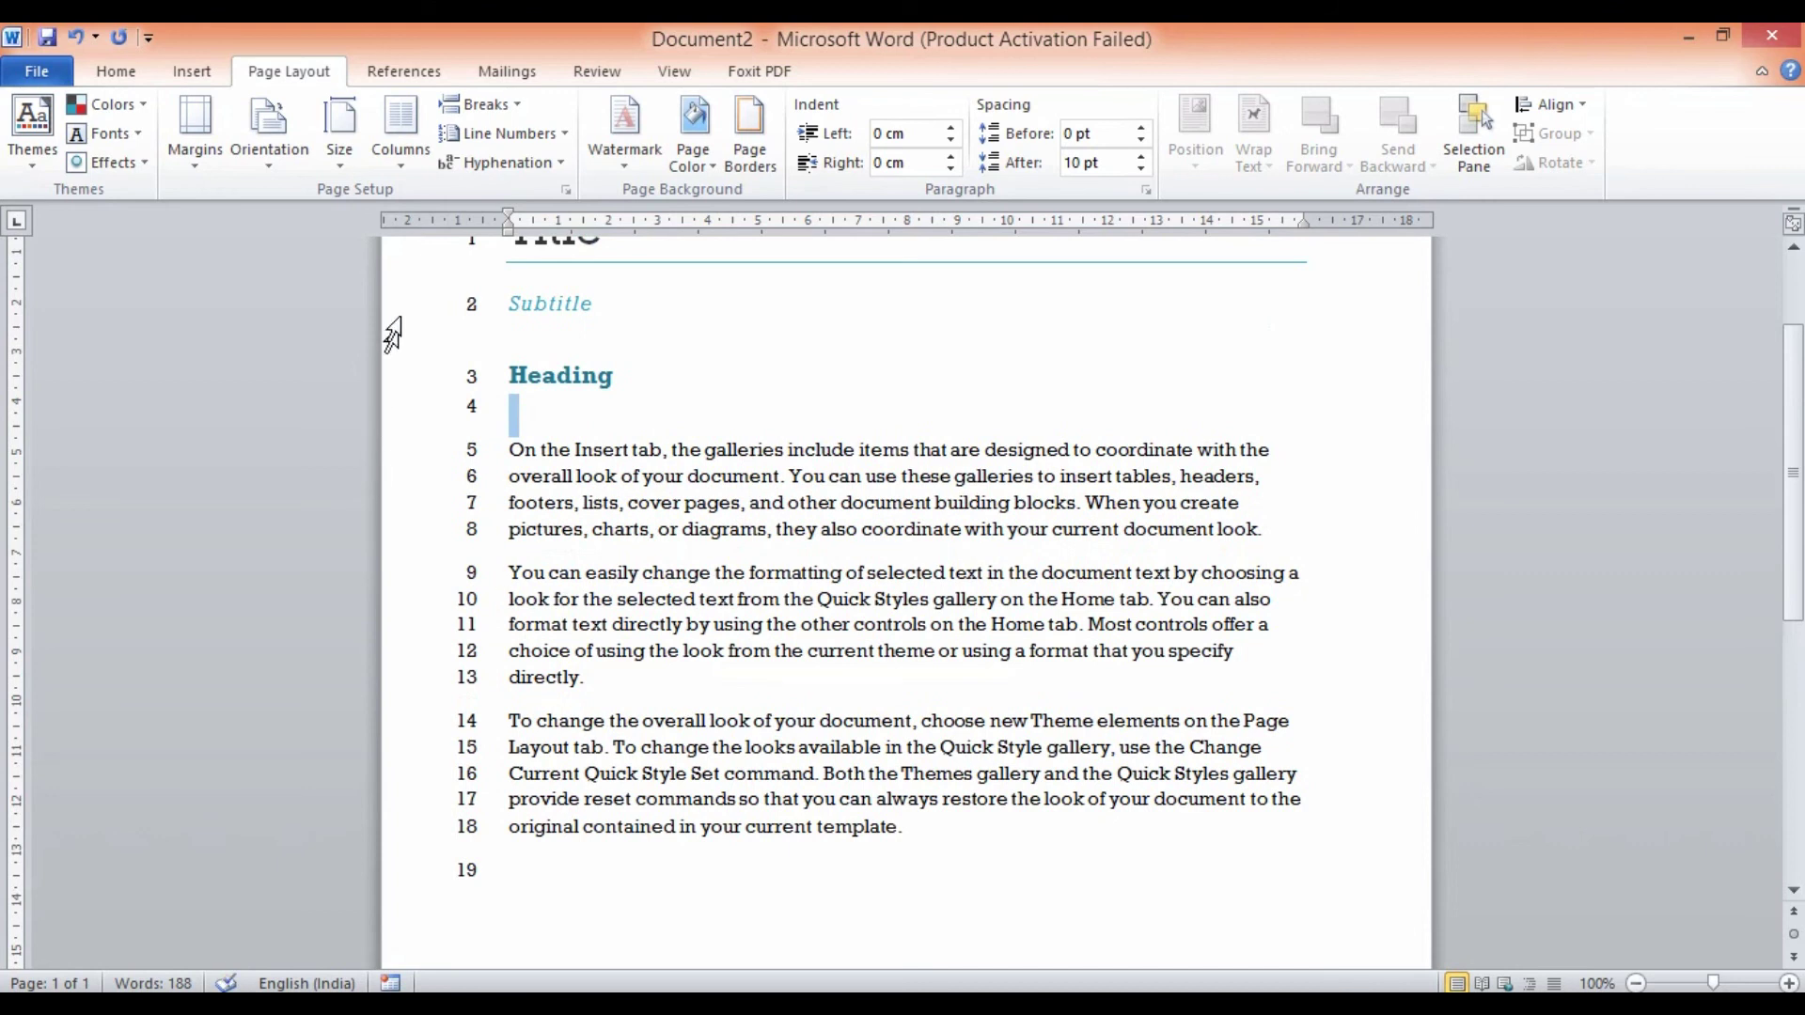
{"action": "scroll", "coordinate": [801, 752], "scroll_direction": "up", "scroll_amount": 3}
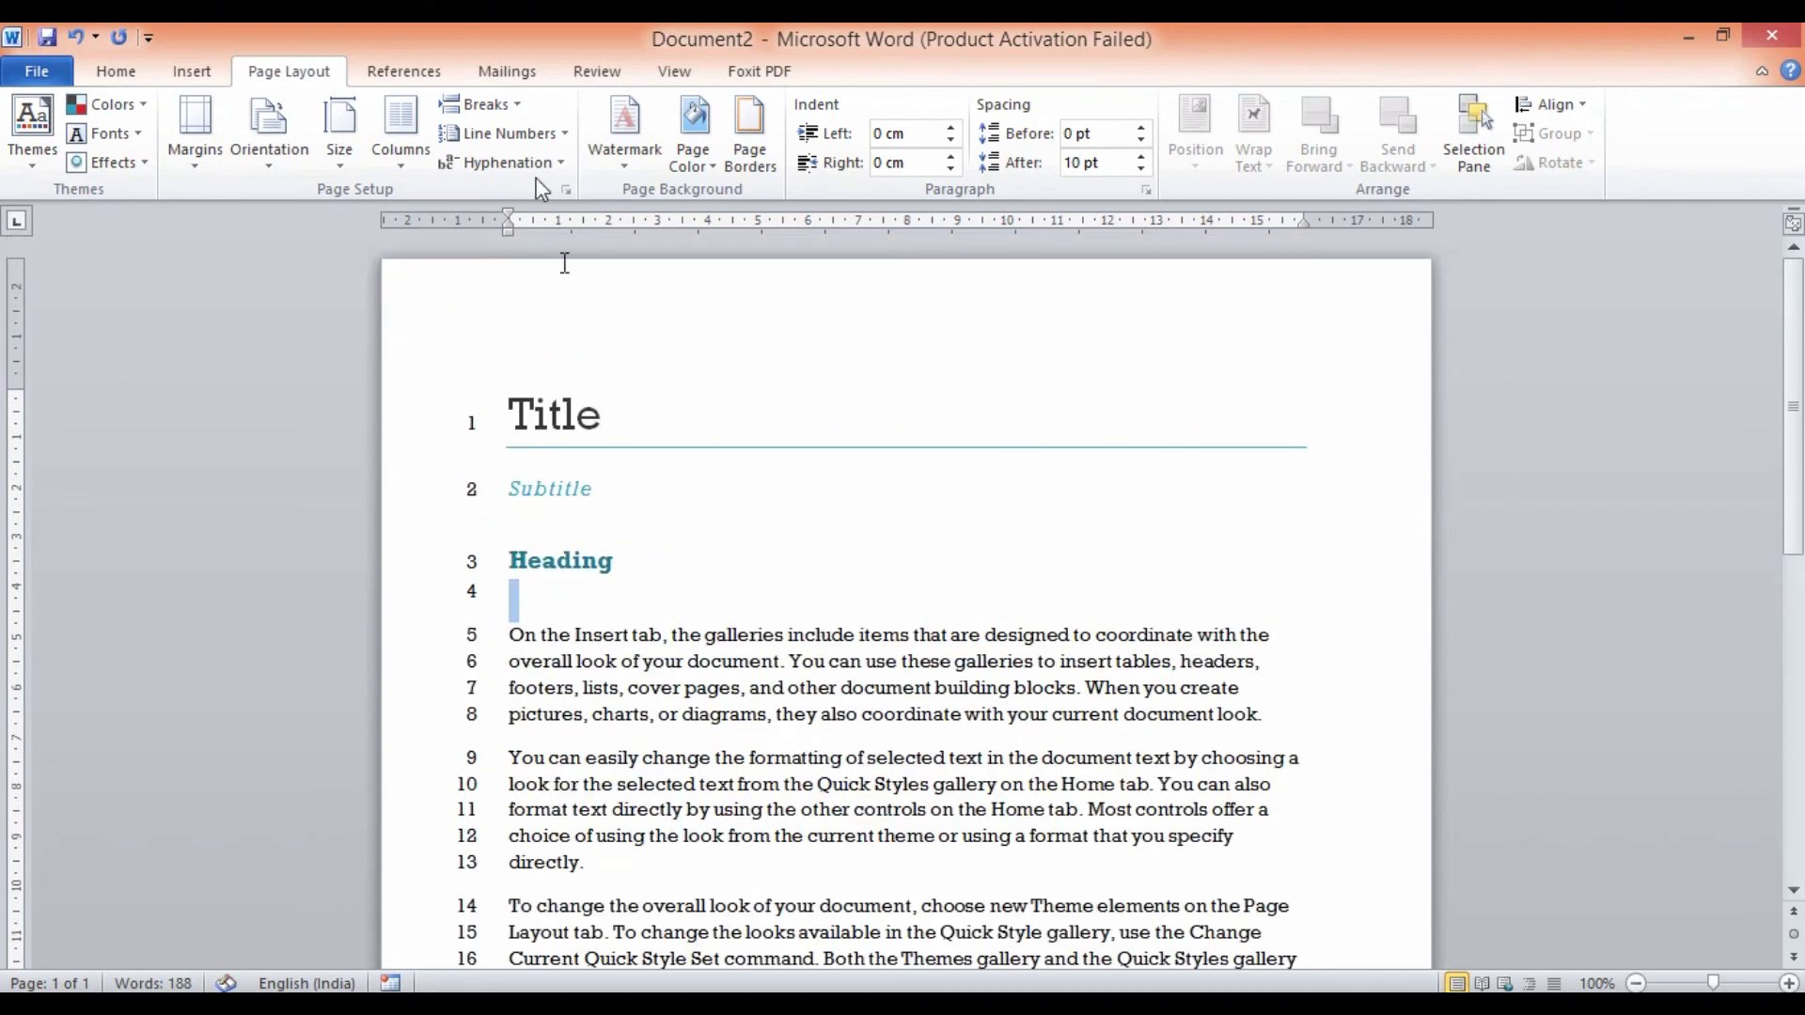
Set line numbering to None and place the cursor in the blank line below the heading.
{"action": "left_click", "coordinate": [557, 137]}
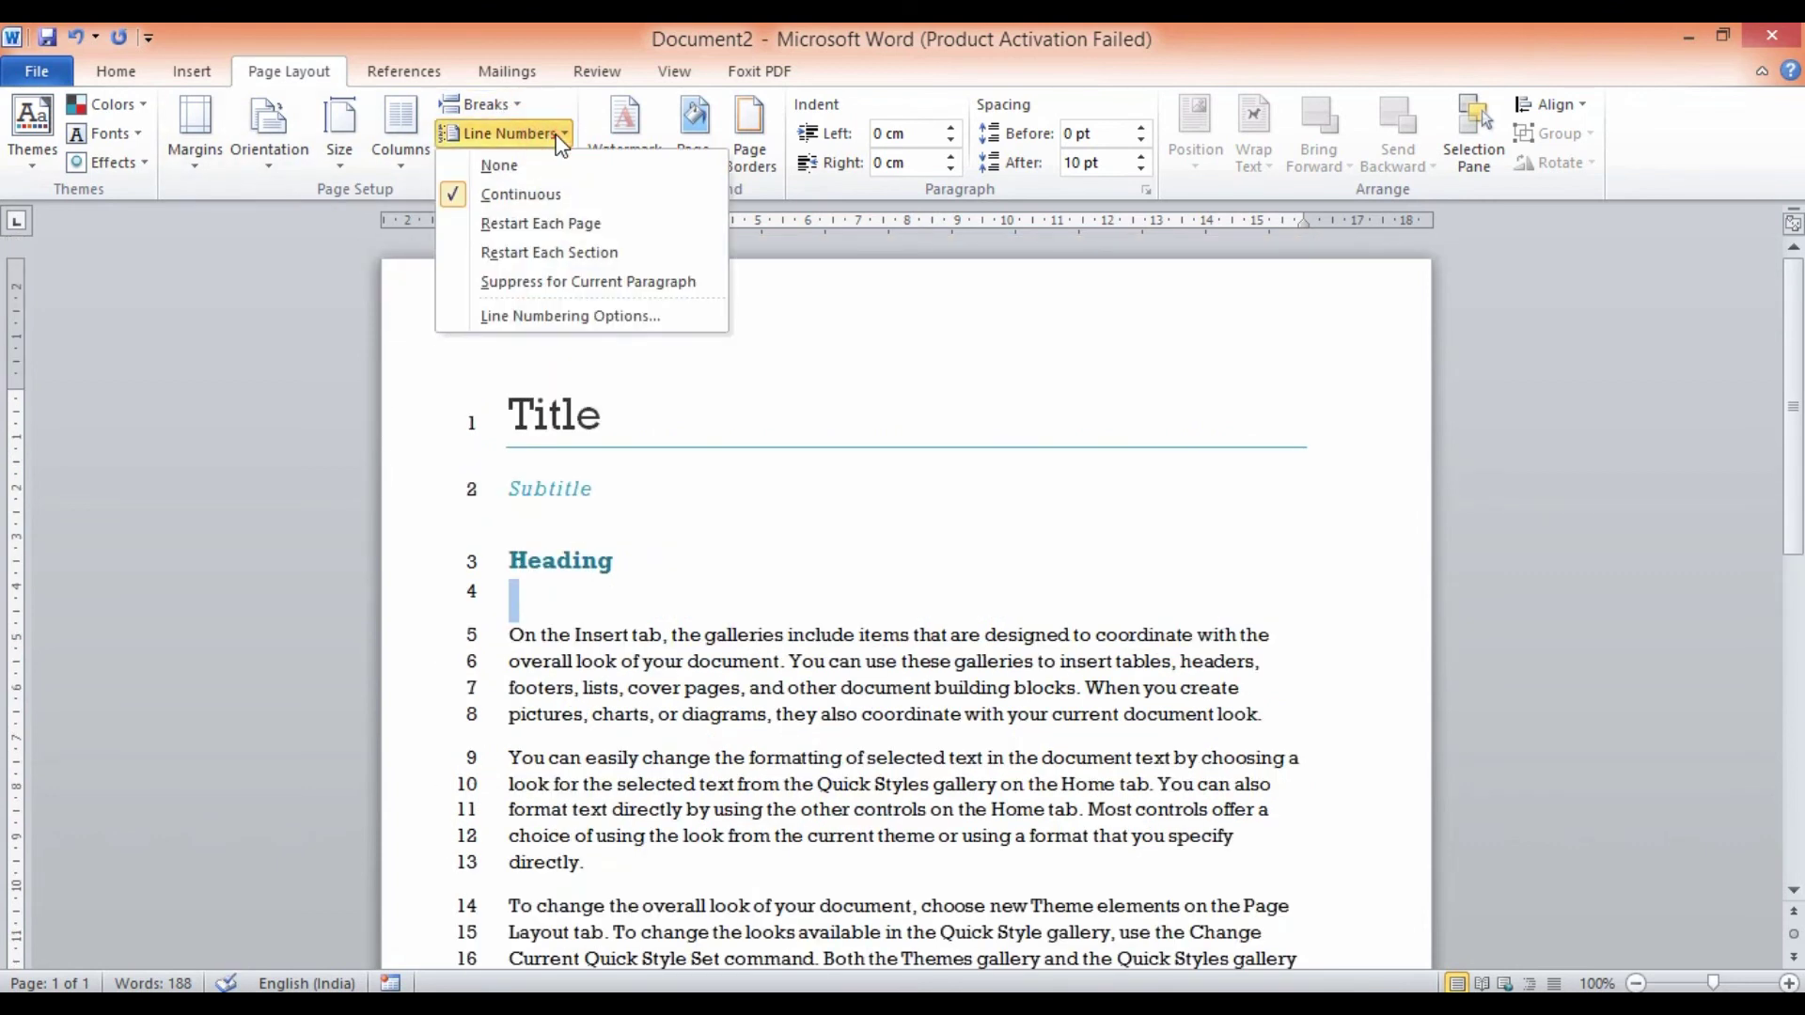
{"action": "left_click", "coordinate": [493, 169]}
{"action": "left_click", "coordinate": [749, 612]}
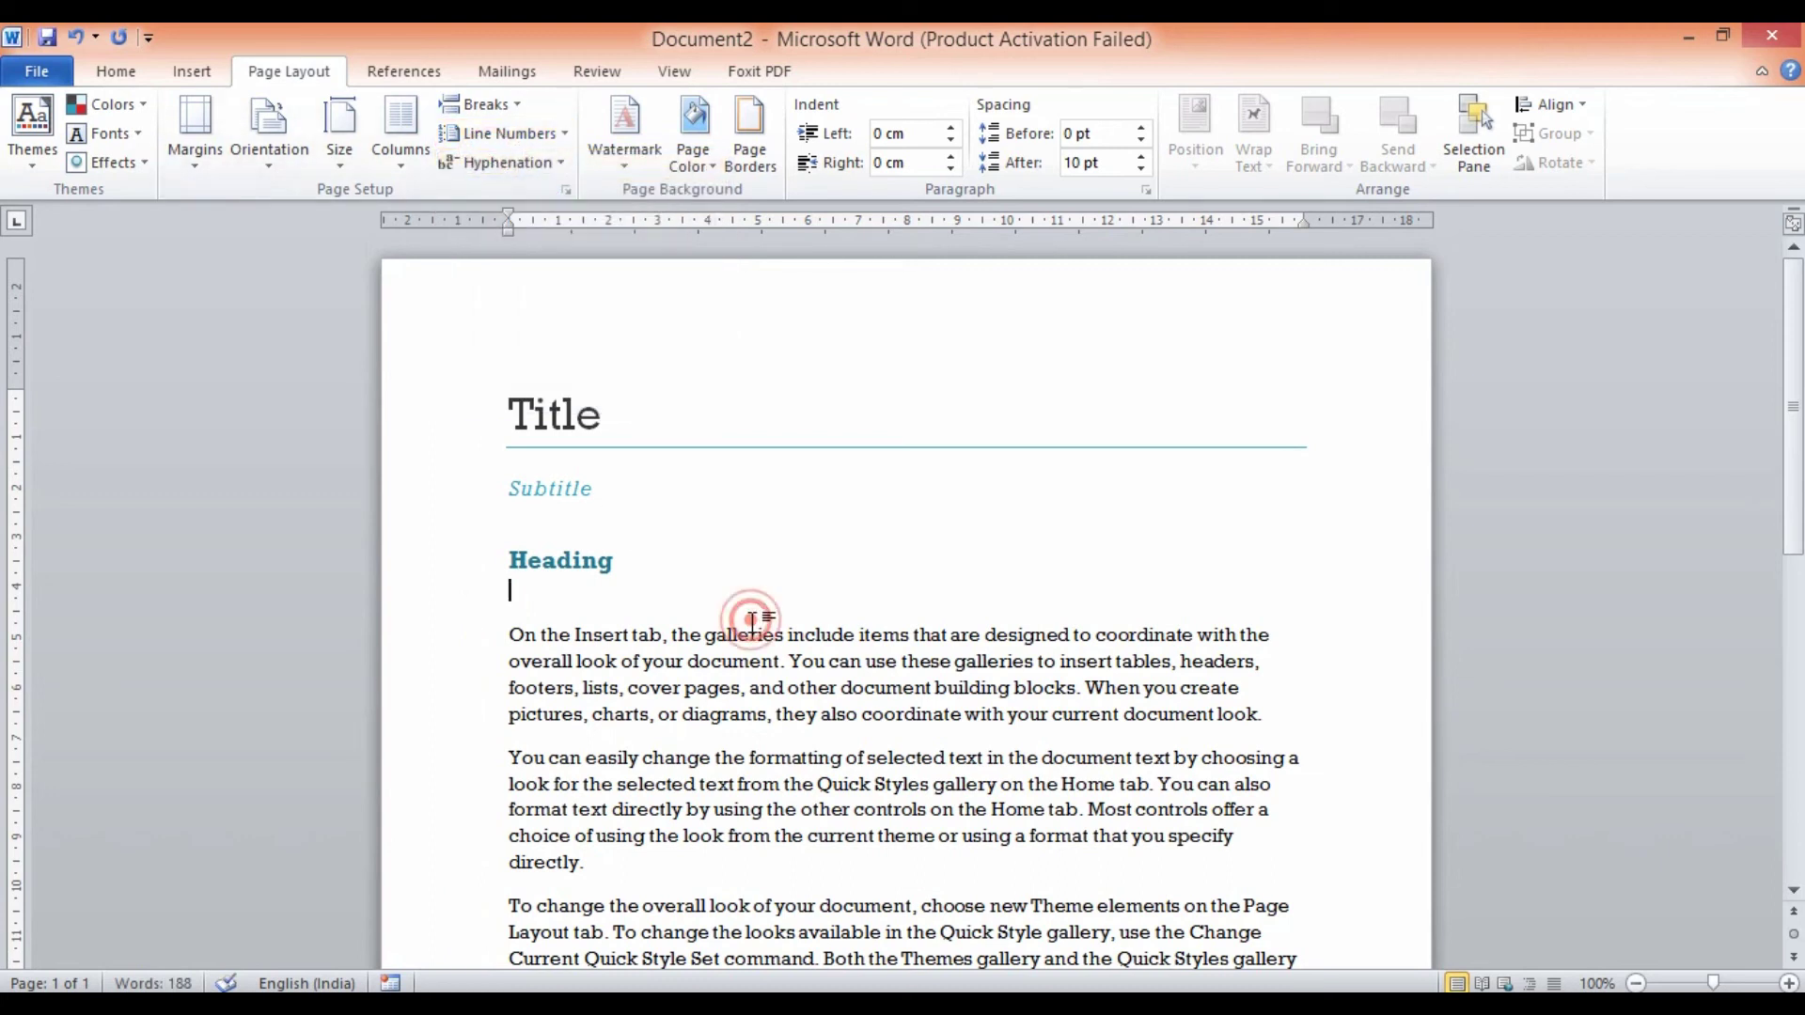
Apply Continuous line numbering again with the cursor at the start of the "To change the overall look" paragraph.
{"action": "left_click", "coordinate": [561, 132]}
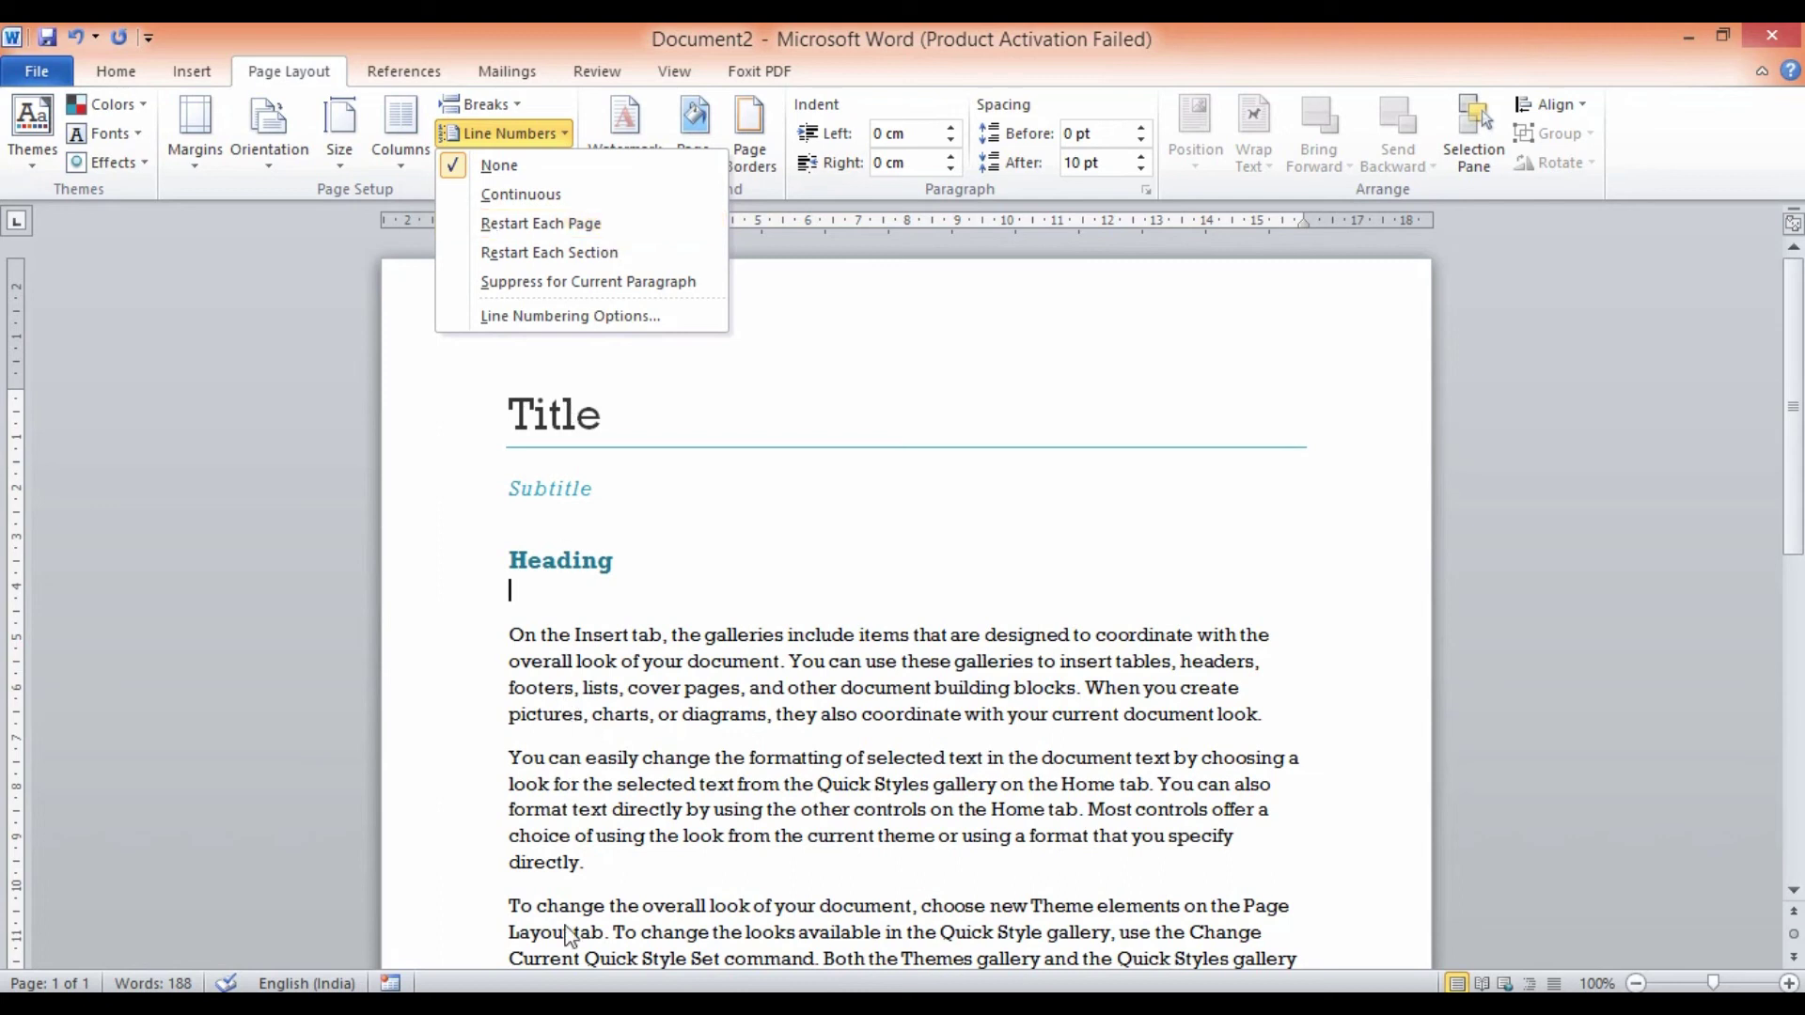
{"action": "left_click", "coordinate": [510, 901]}
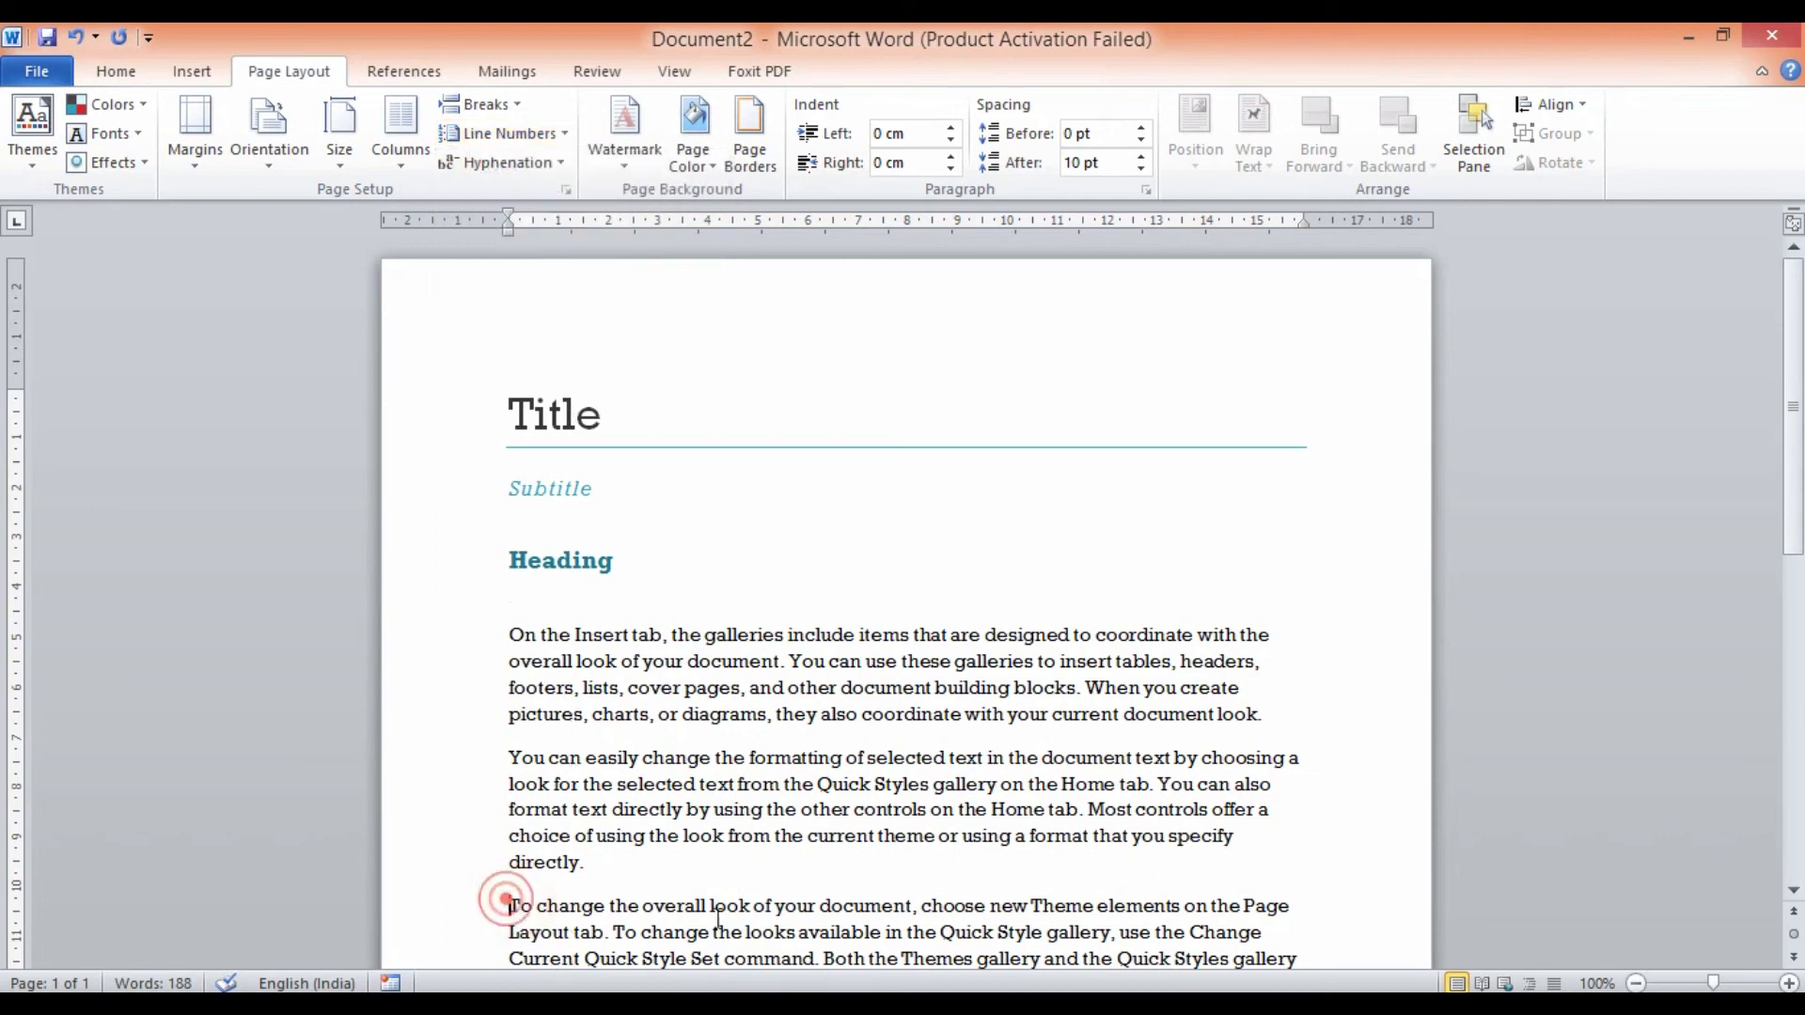
{"action": "left_click", "coordinate": [561, 141]}
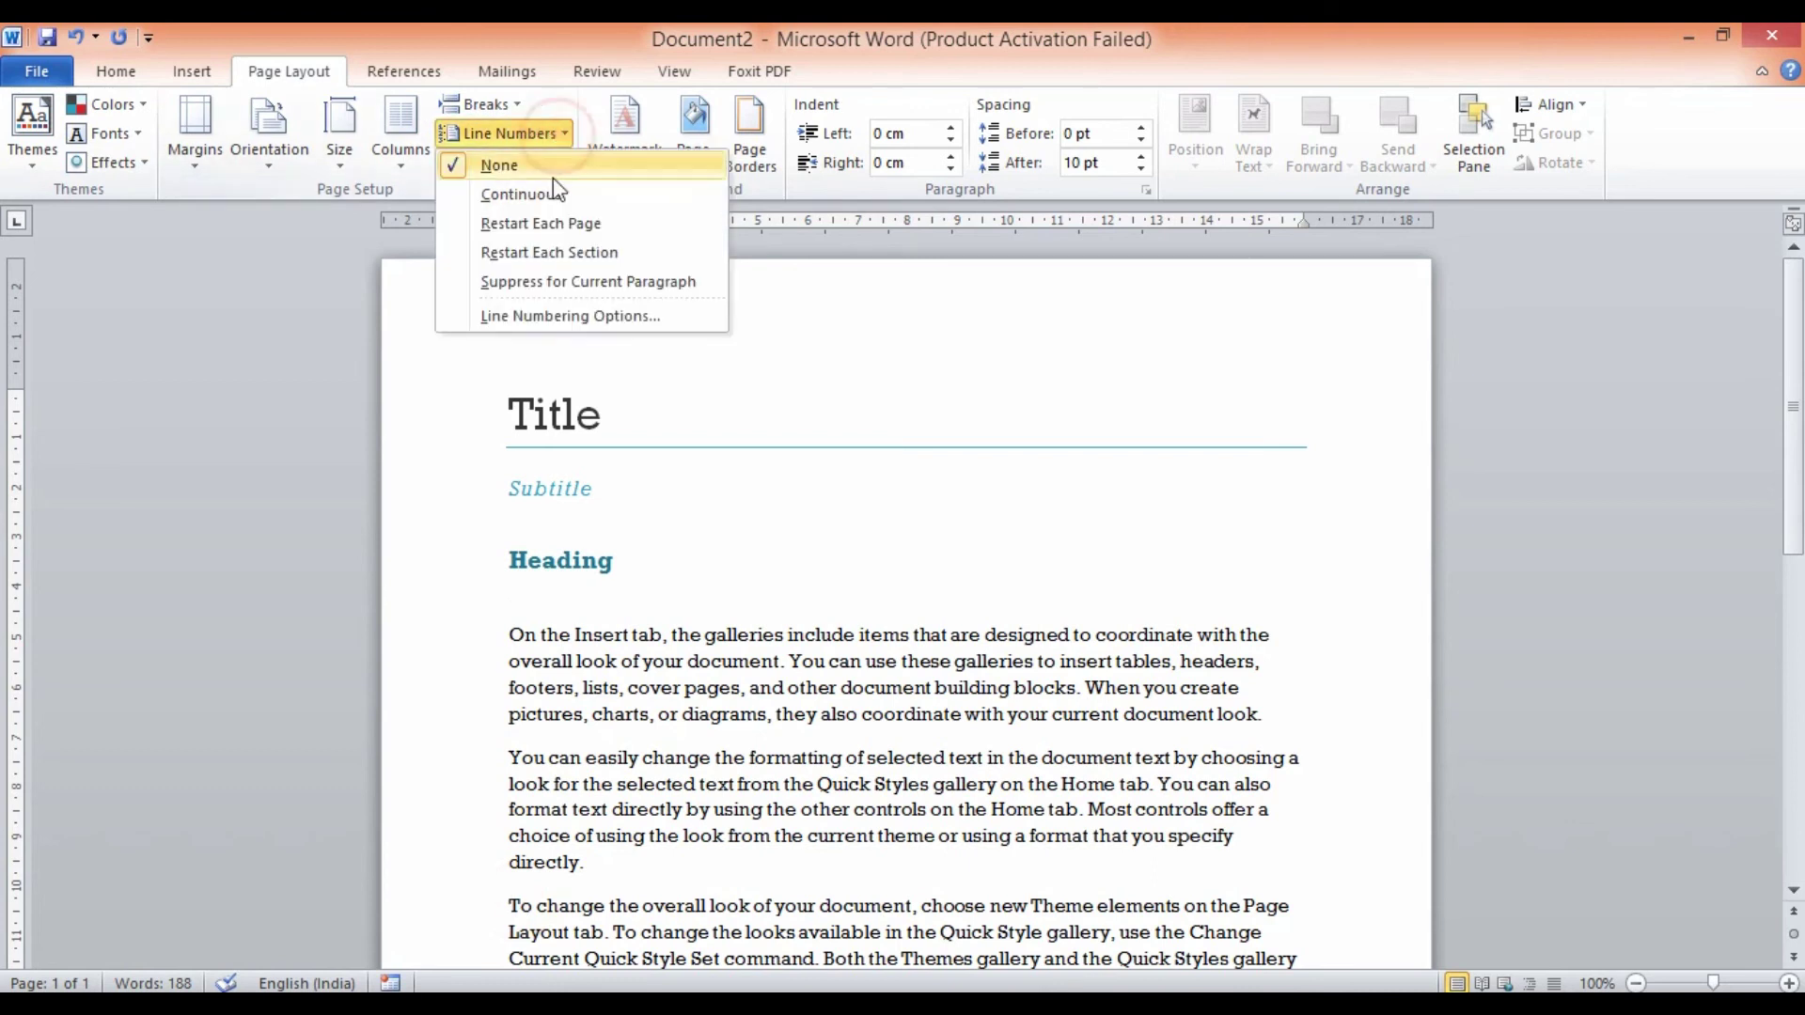
{"action": "left_click", "coordinate": [545, 193]}
Change line numbering to Restart Each Page with the cursor at the start of the "You can easily change" paragraph.
{"action": "scroll", "coordinate": [791, 624], "scroll_direction": "down", "scroll_amount": 5}
{"action": "scroll", "coordinate": [791, 624], "scroll_direction": "down", "scroll_amount": 1}
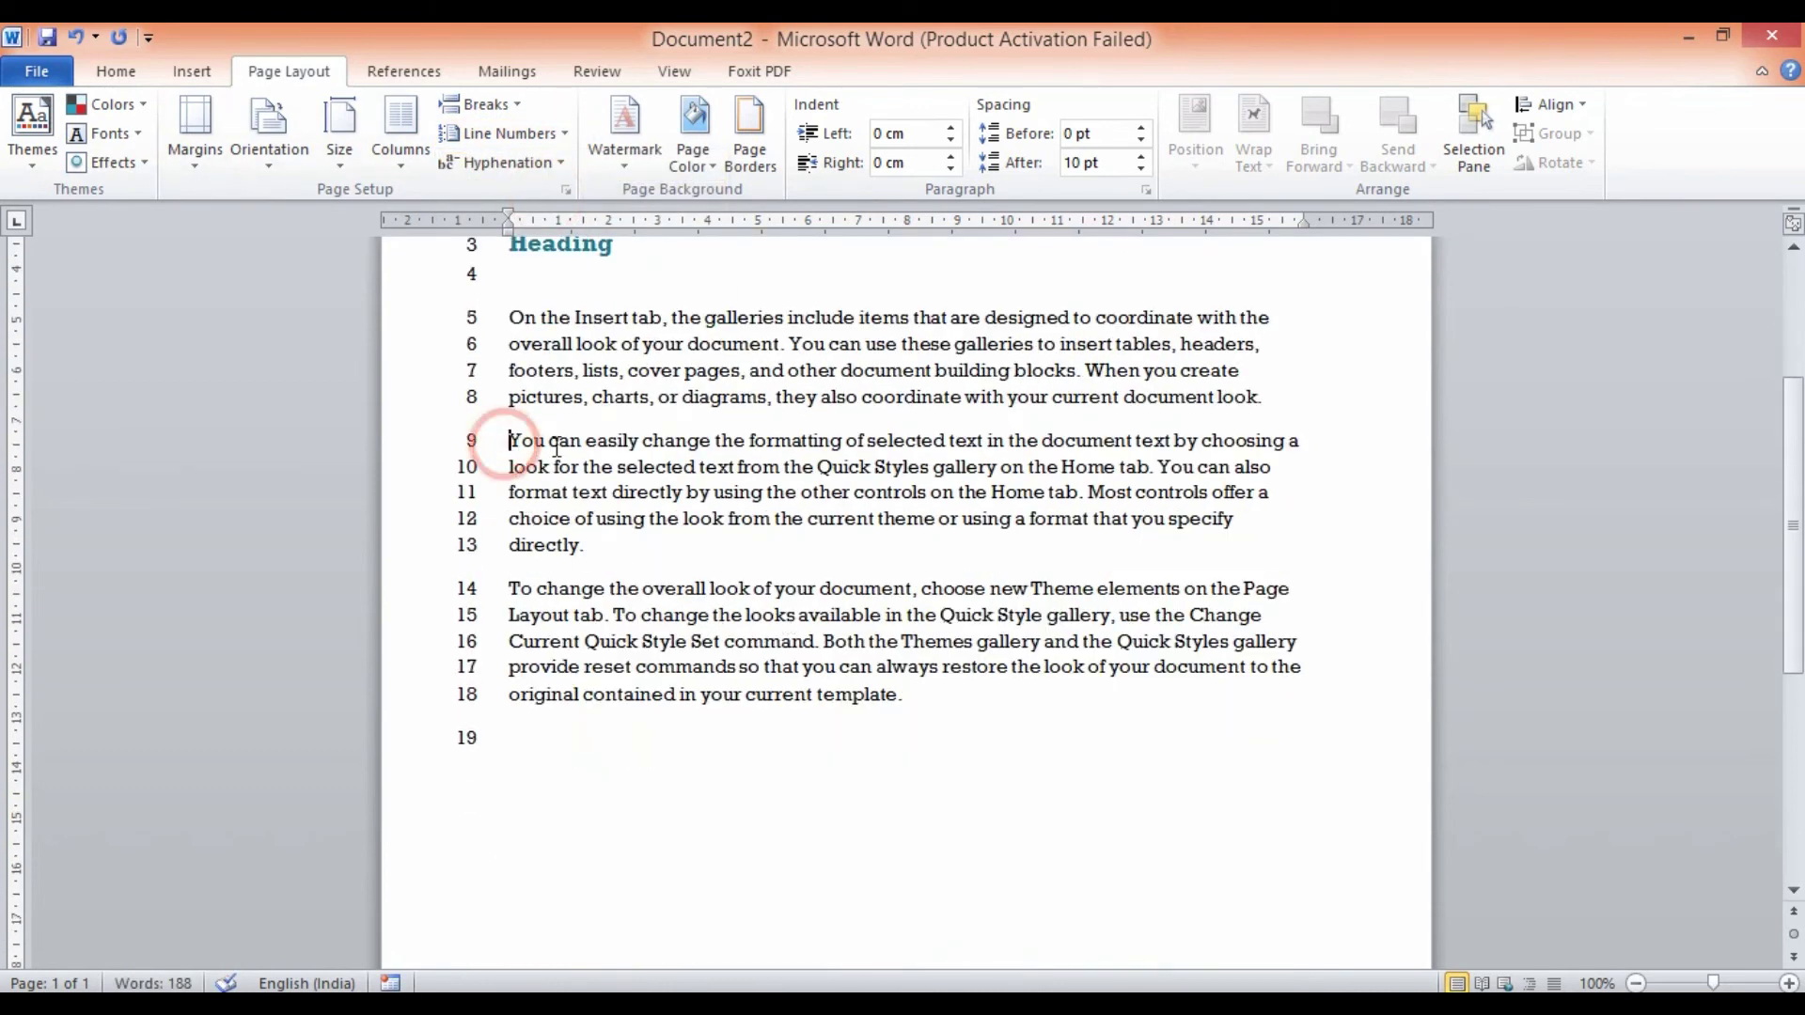
{"action": "left_click", "coordinate": [558, 135]}
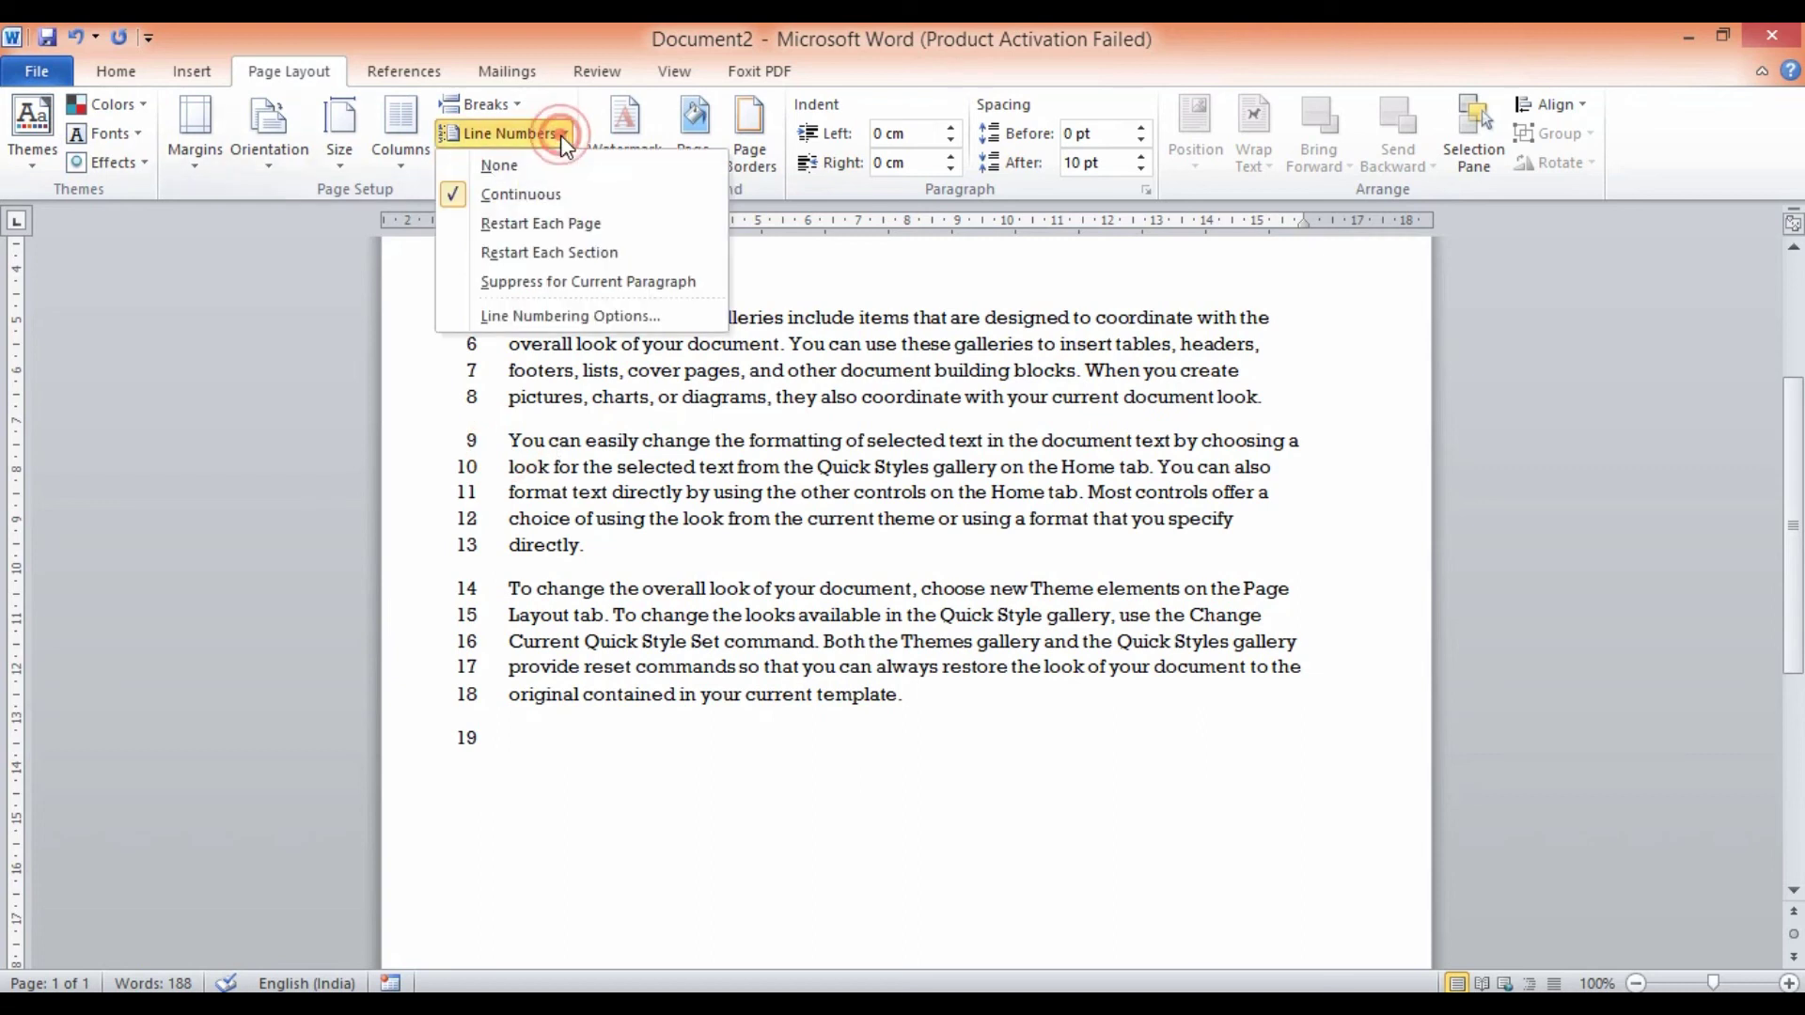
{"action": "left_click", "coordinate": [547, 226]}
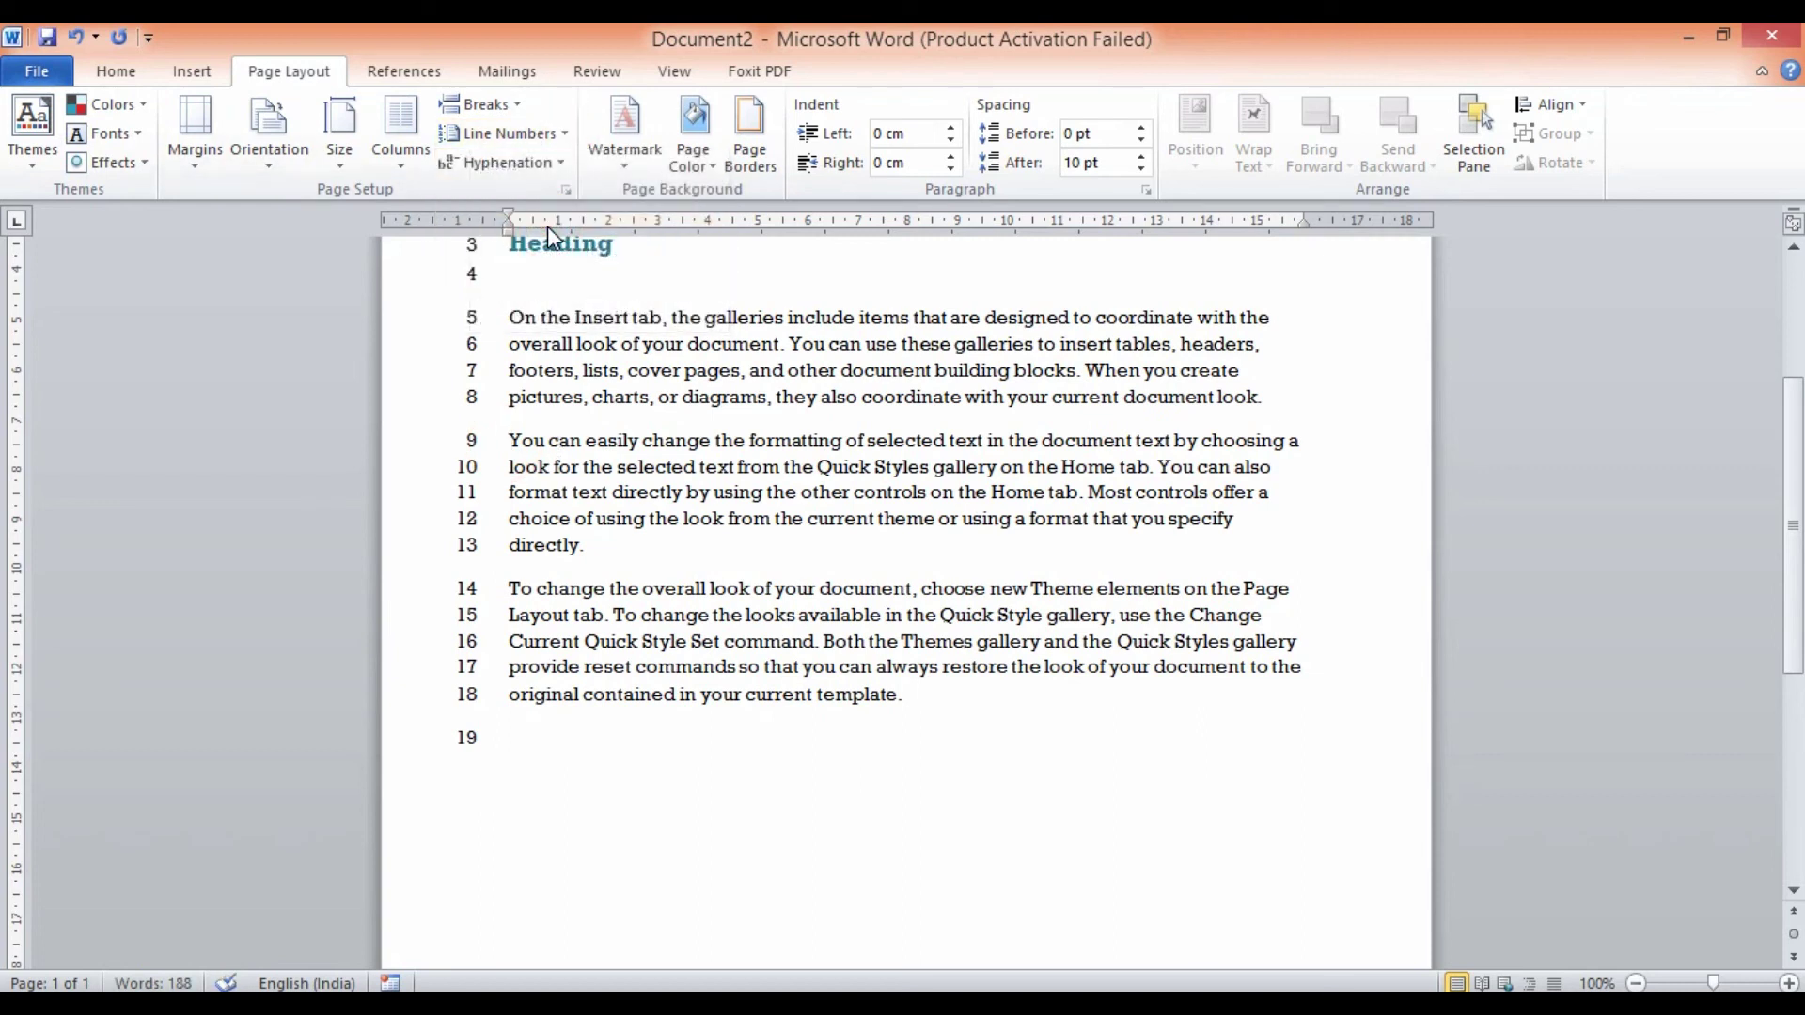
Insert a page break before the "You can easily change" paragraph.
{"action": "left_click", "coordinate": [484, 134]}
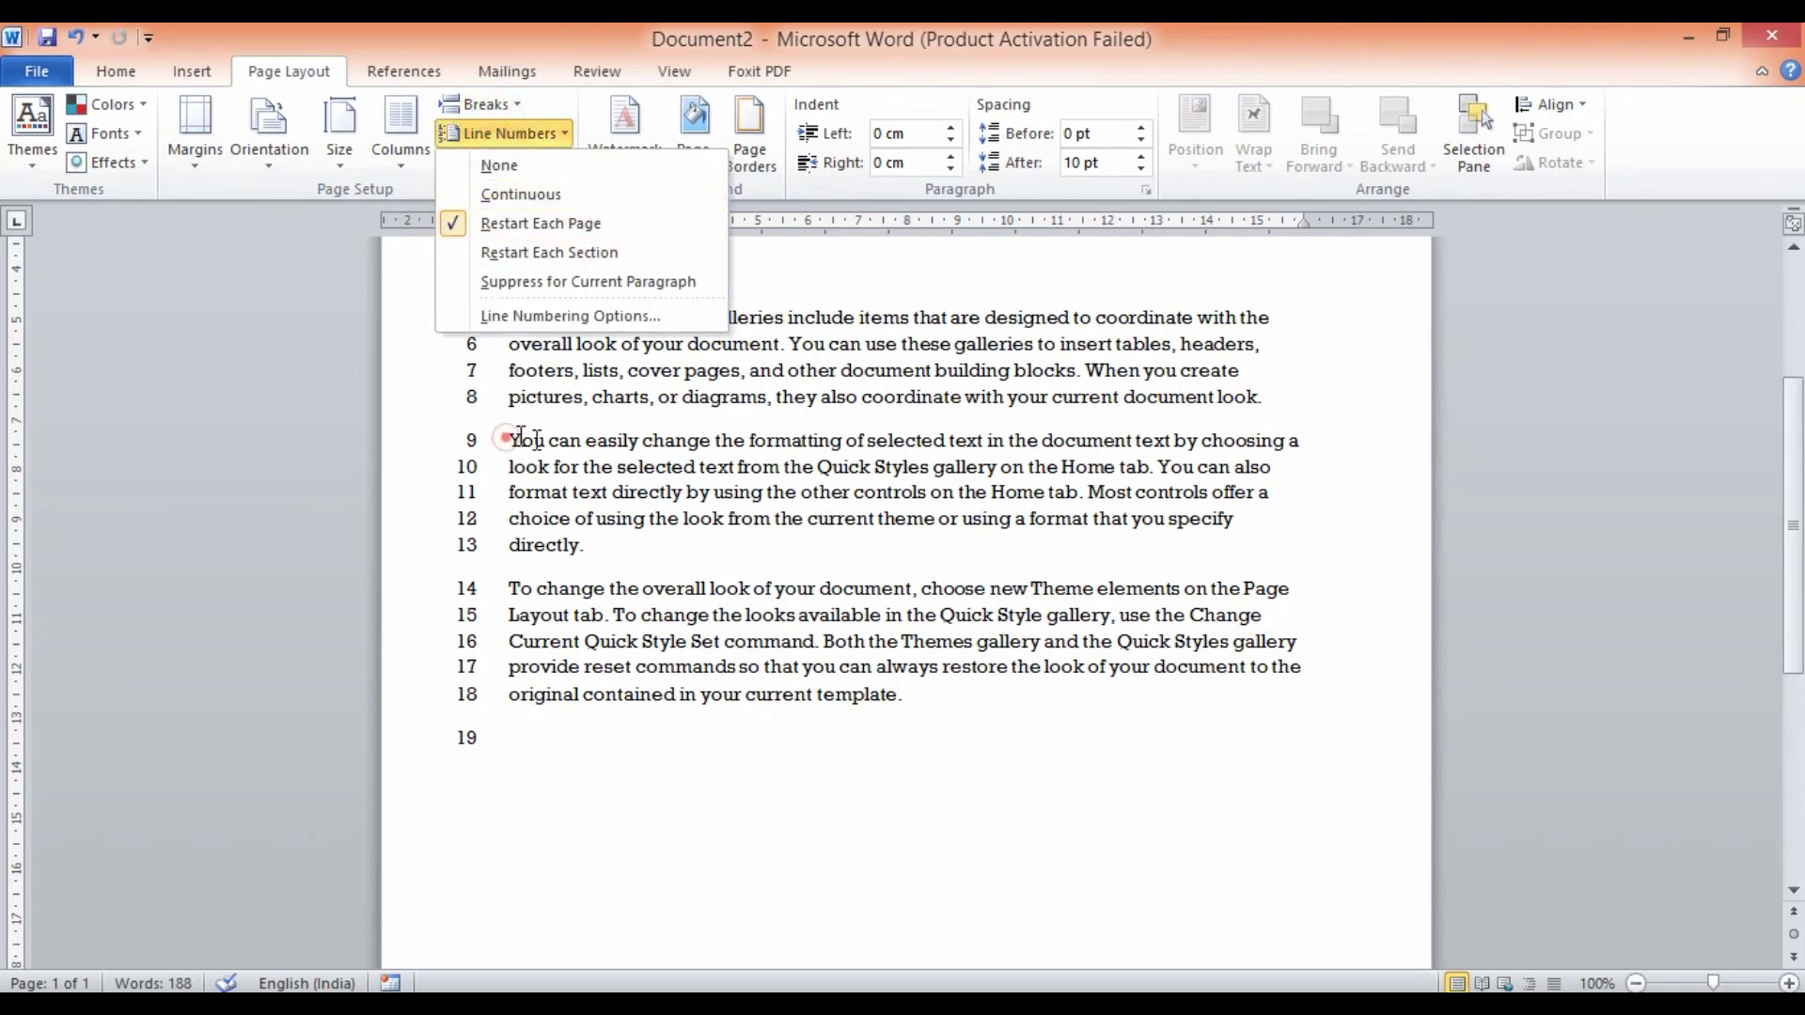
{"action": "left_click", "coordinate": [510, 440]}
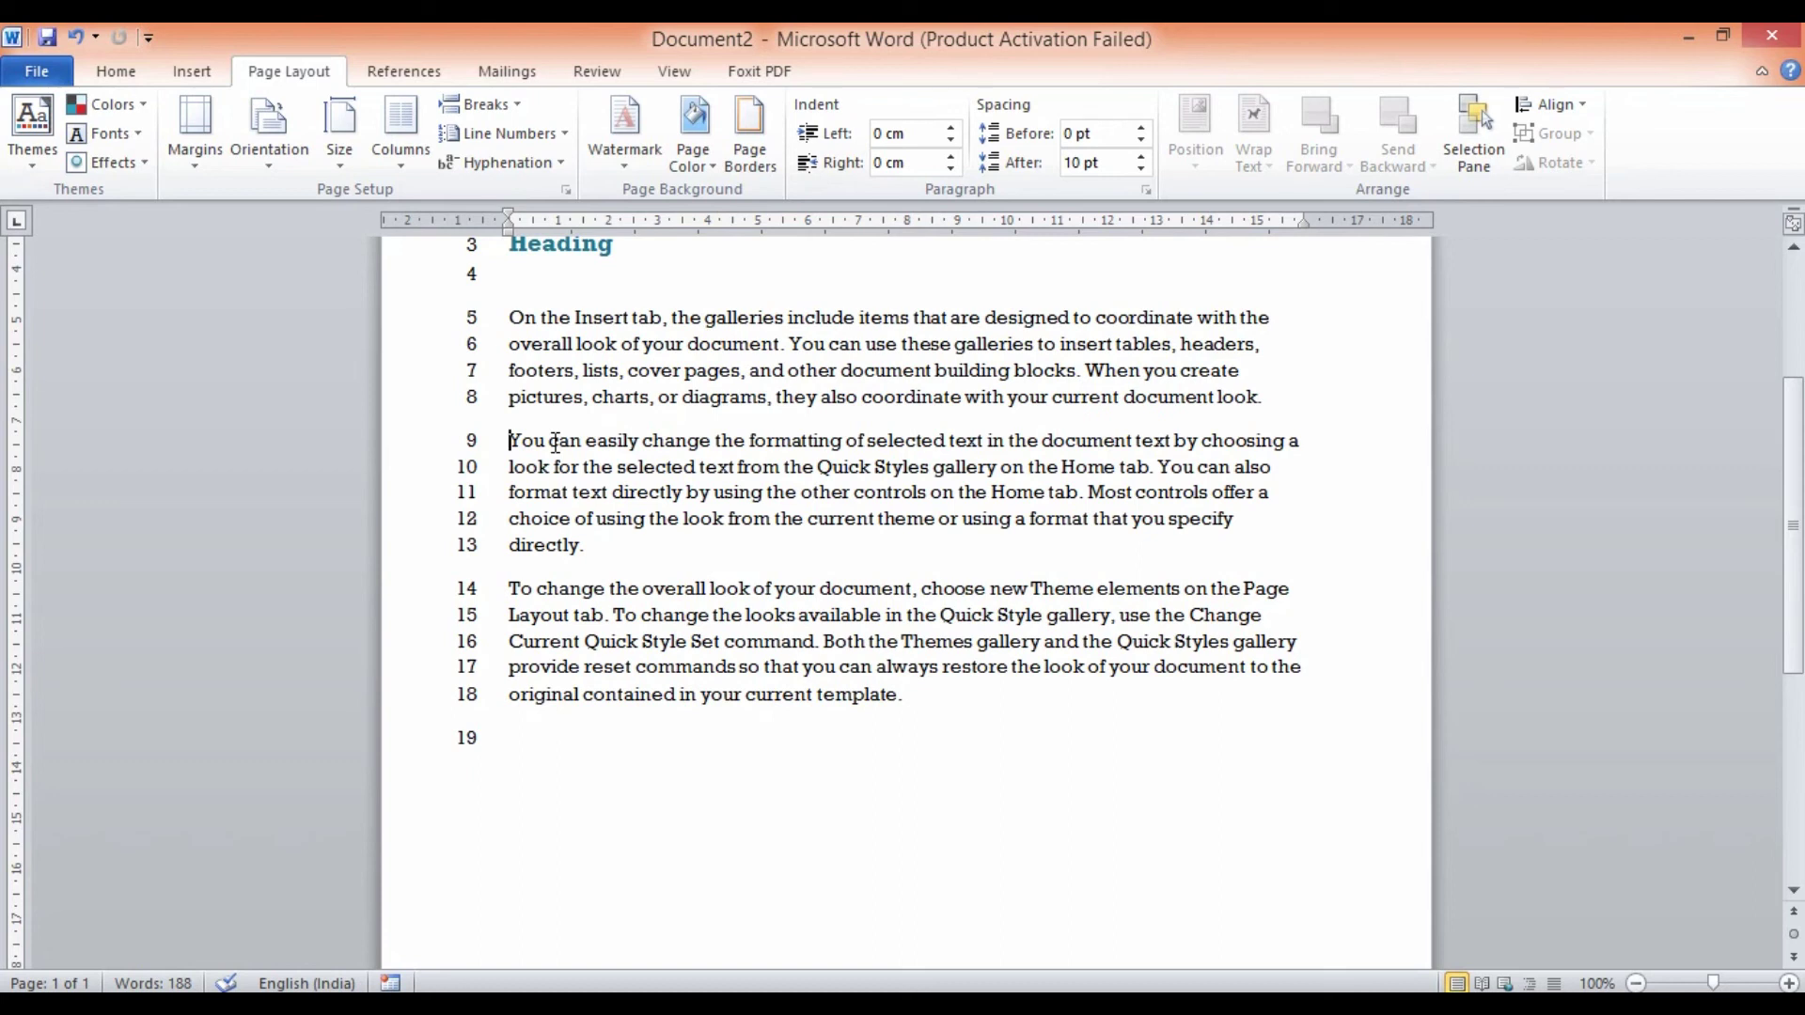
{"action": "key", "text": "ctrl+Return"}
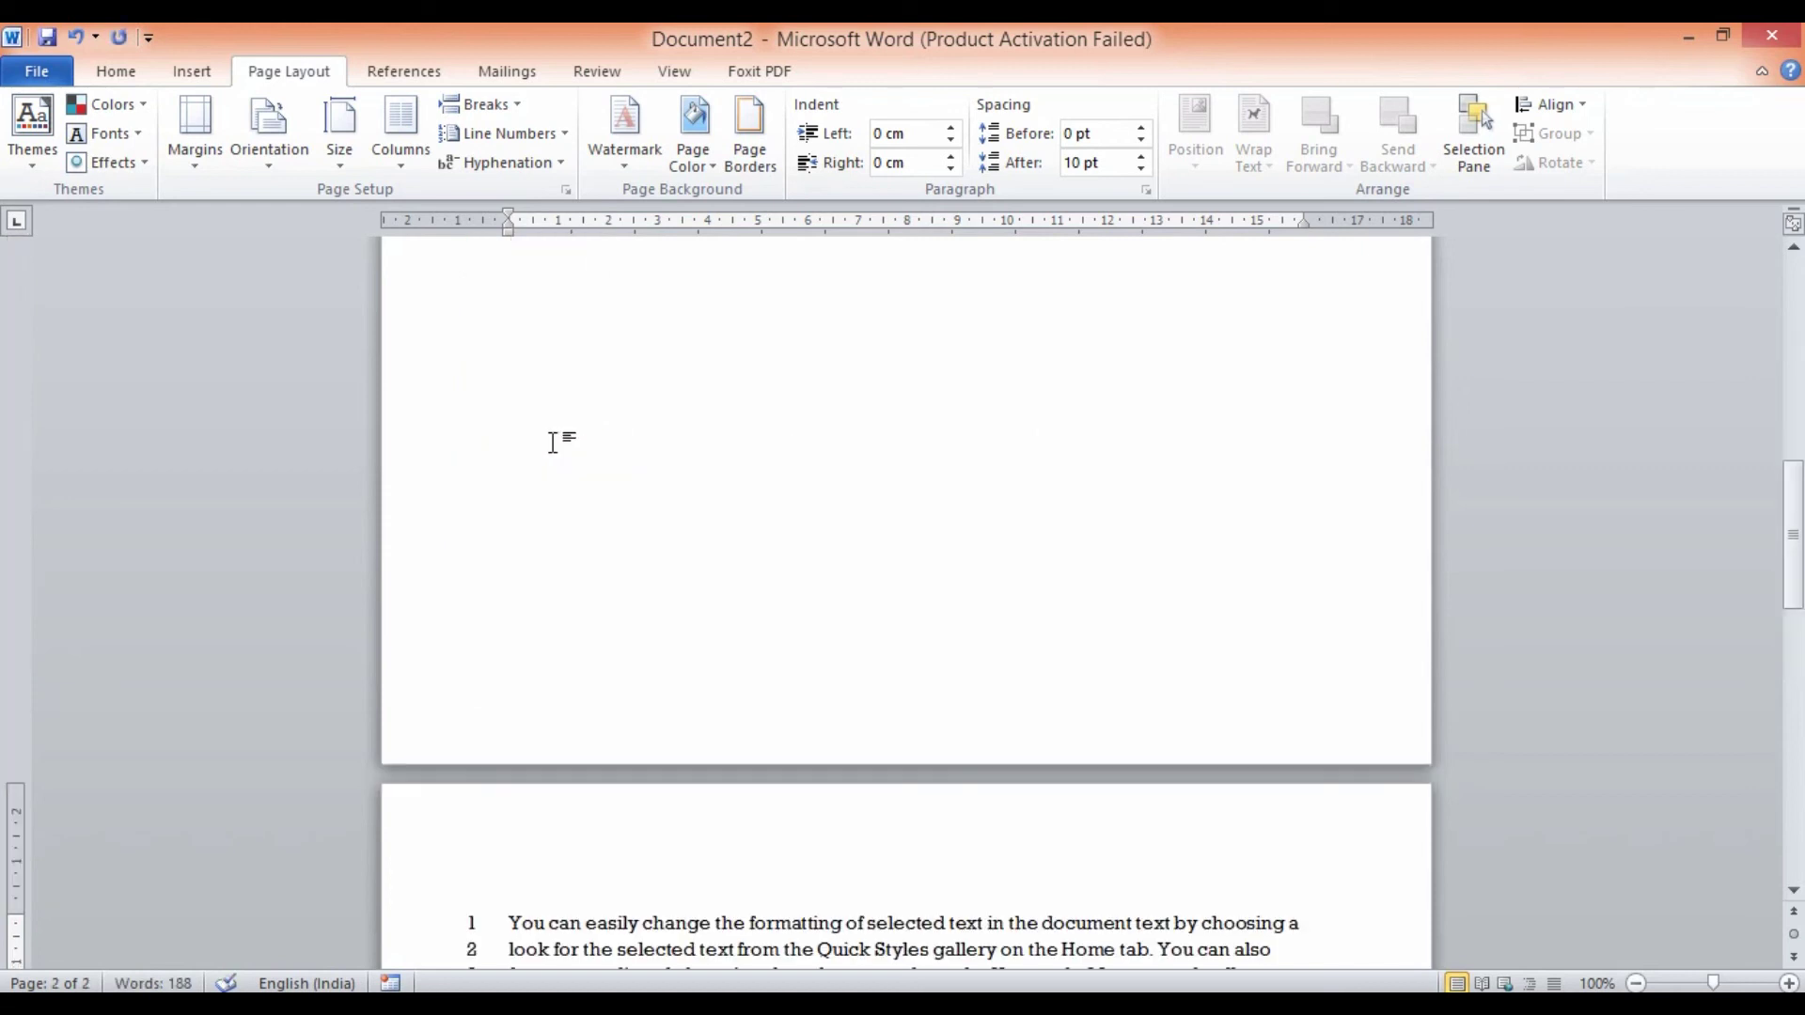
{"action": "scroll", "coordinate": [605, 404], "scroll_direction": "down", "scroll_amount": 8}
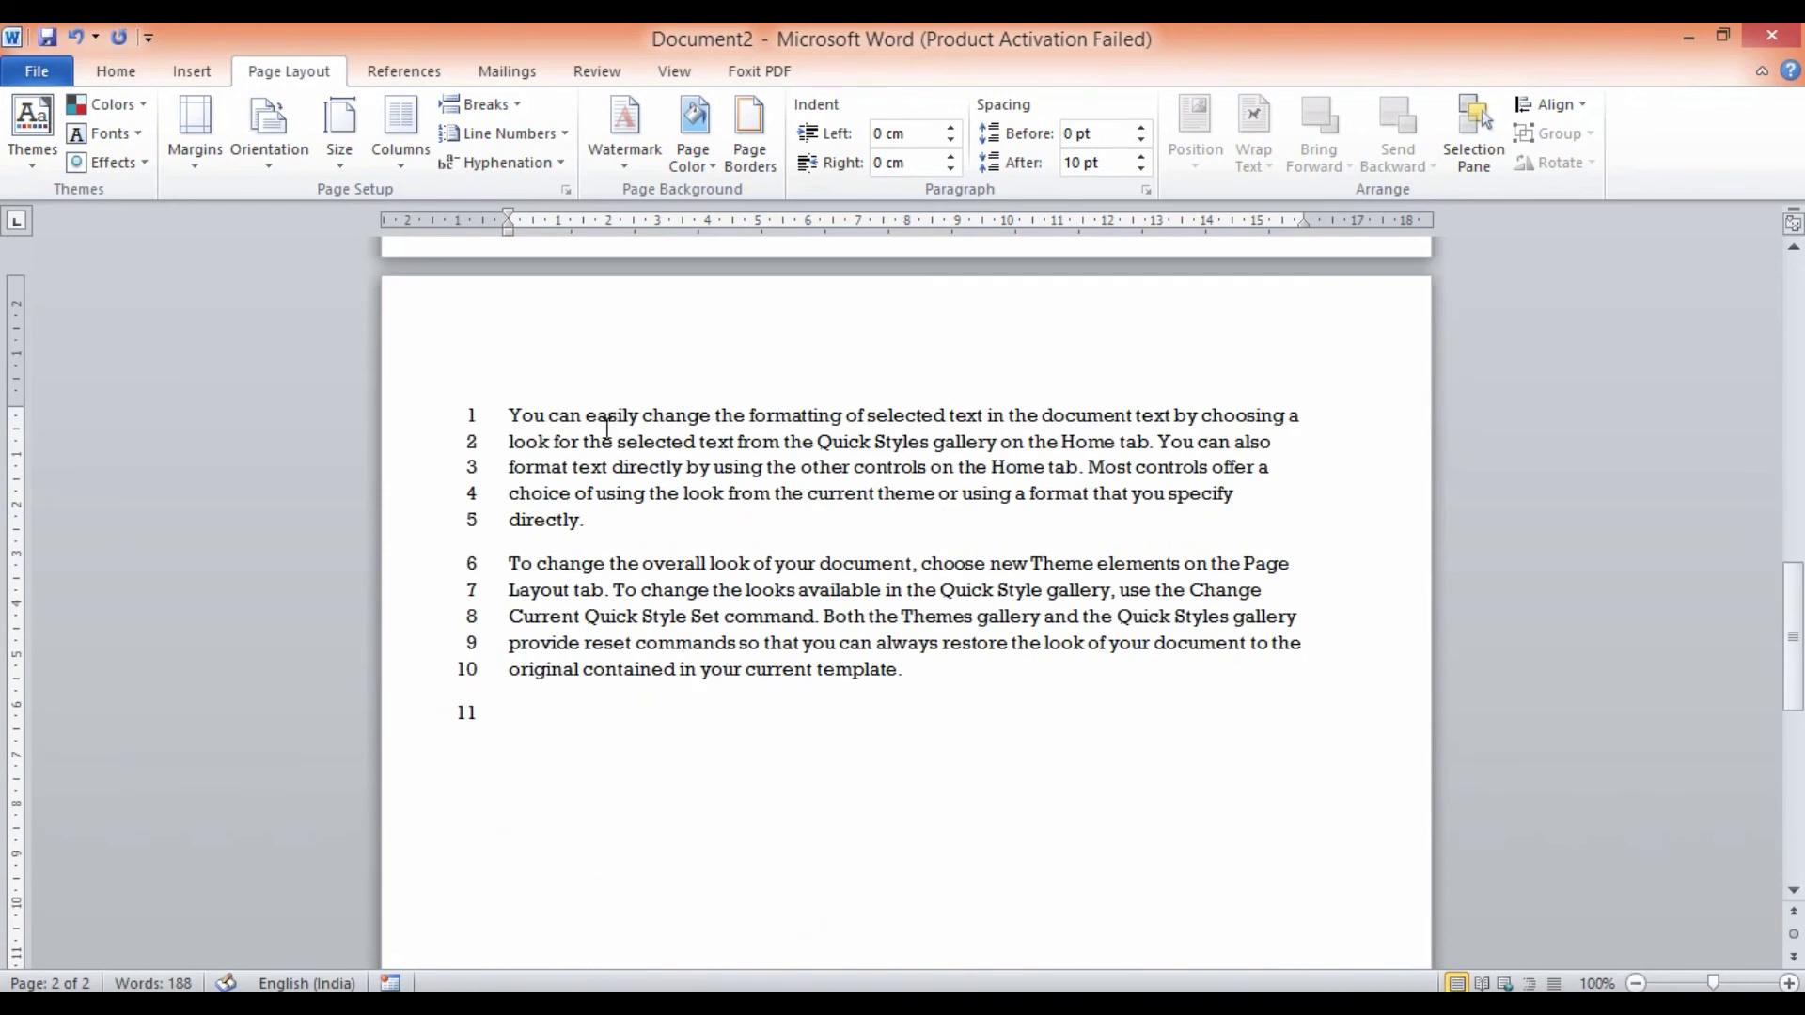
Compare the line numbers on the second page with those on the first page under the Restart Each Page setting.
{"action": "left_click_drag", "start_coordinate": [439, 414], "coordinate": [442, 726]}
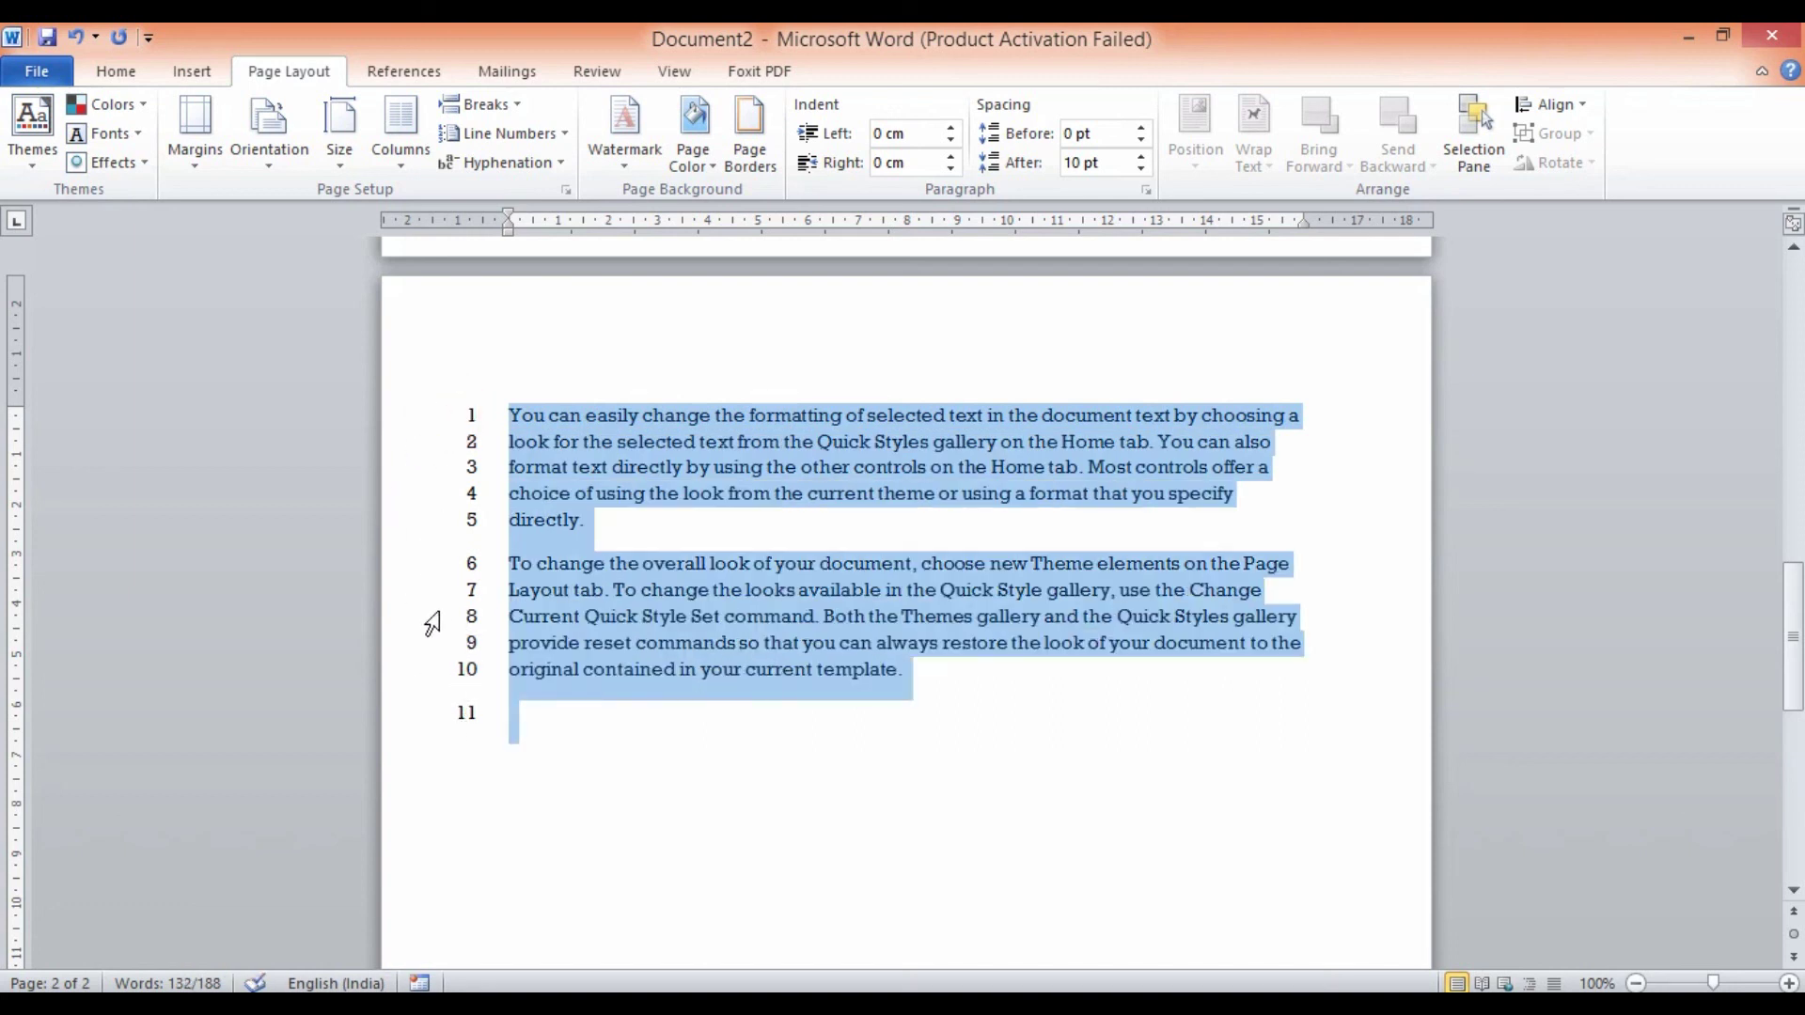
{"action": "left_click", "coordinate": [555, 136]}
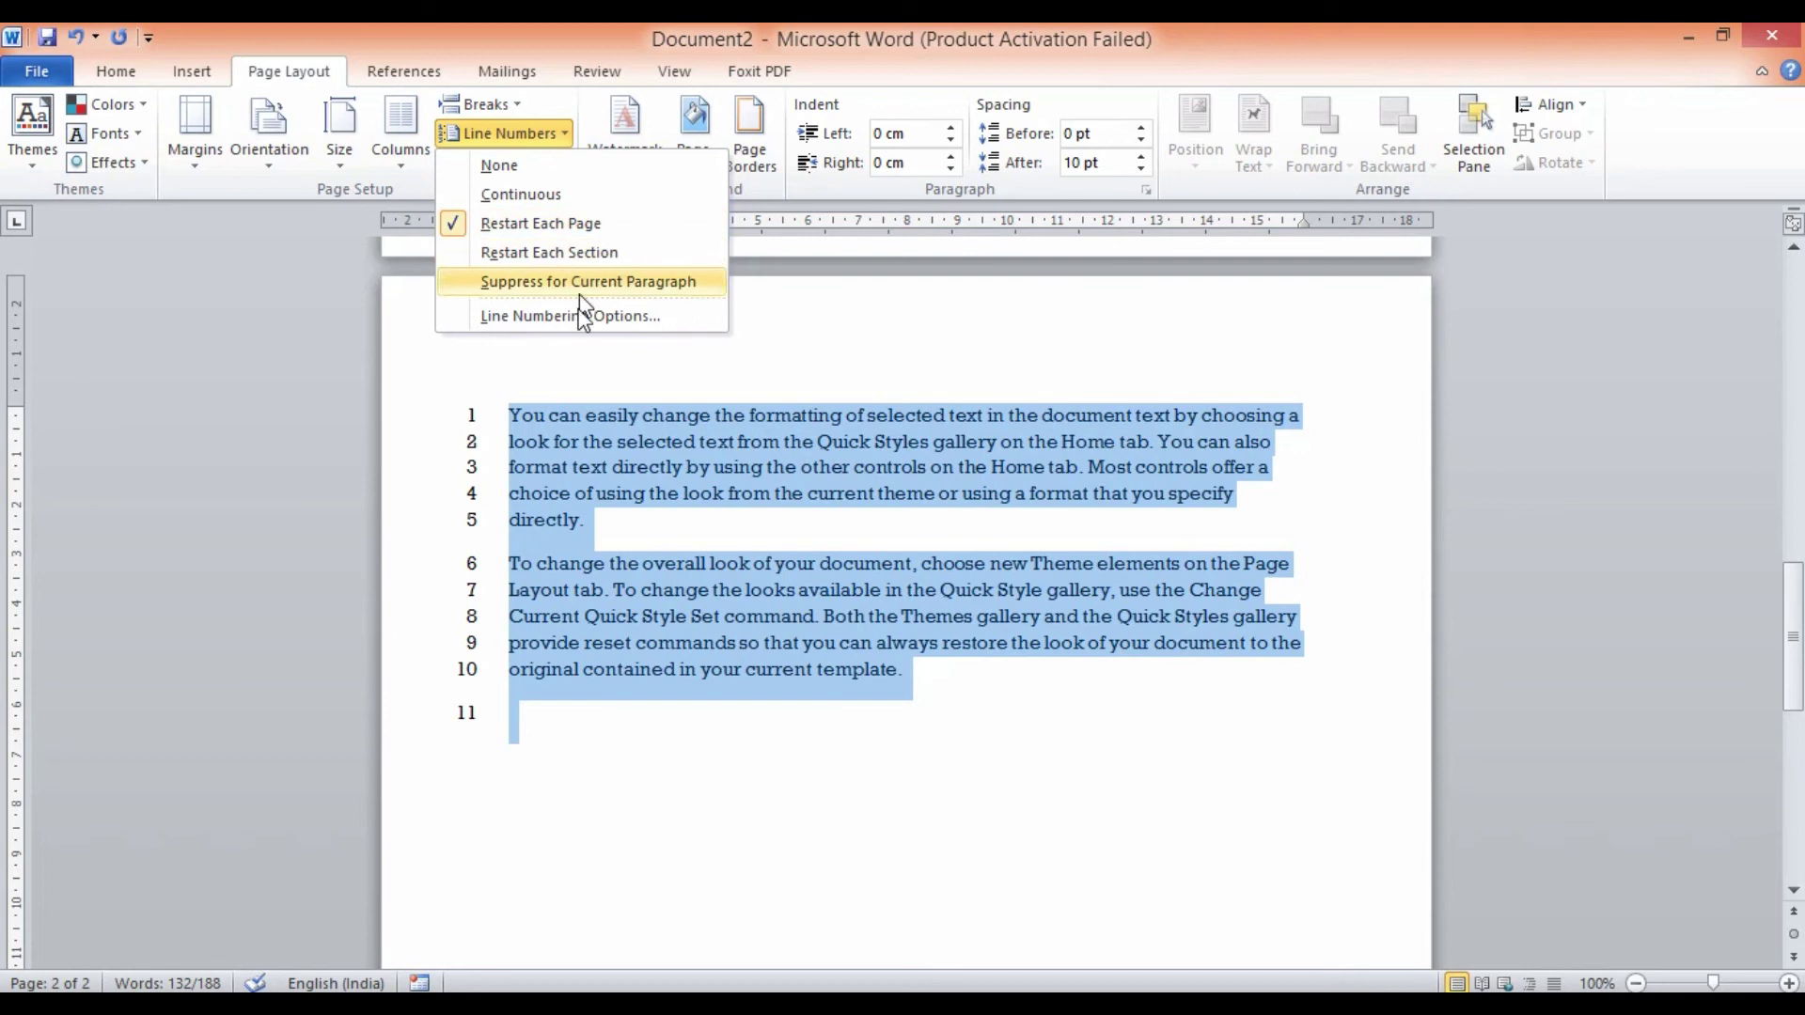
{"action": "left_click", "coordinate": [681, 559]}
{"action": "scroll", "coordinate": [609, 496], "scroll_direction": "up", "scroll_amount": 15}
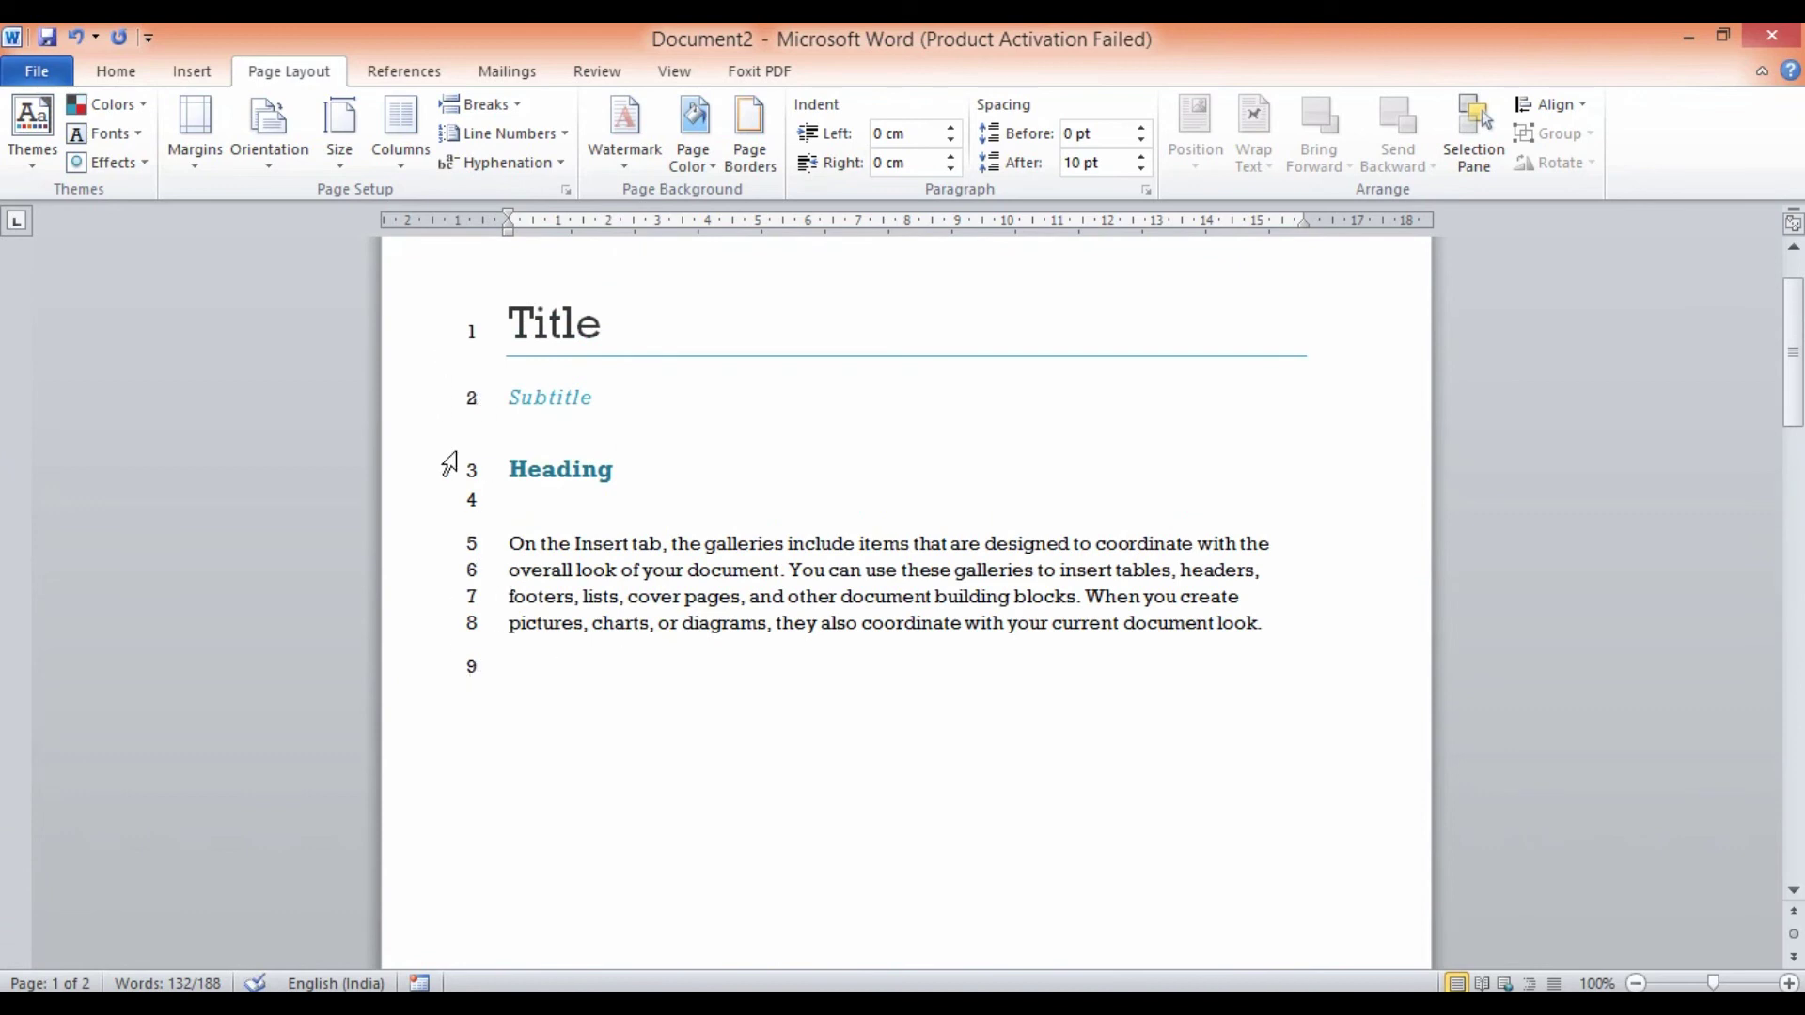
{"action": "scroll", "coordinate": [467, 628], "scroll_direction": "down", "scroll_amount": 15}
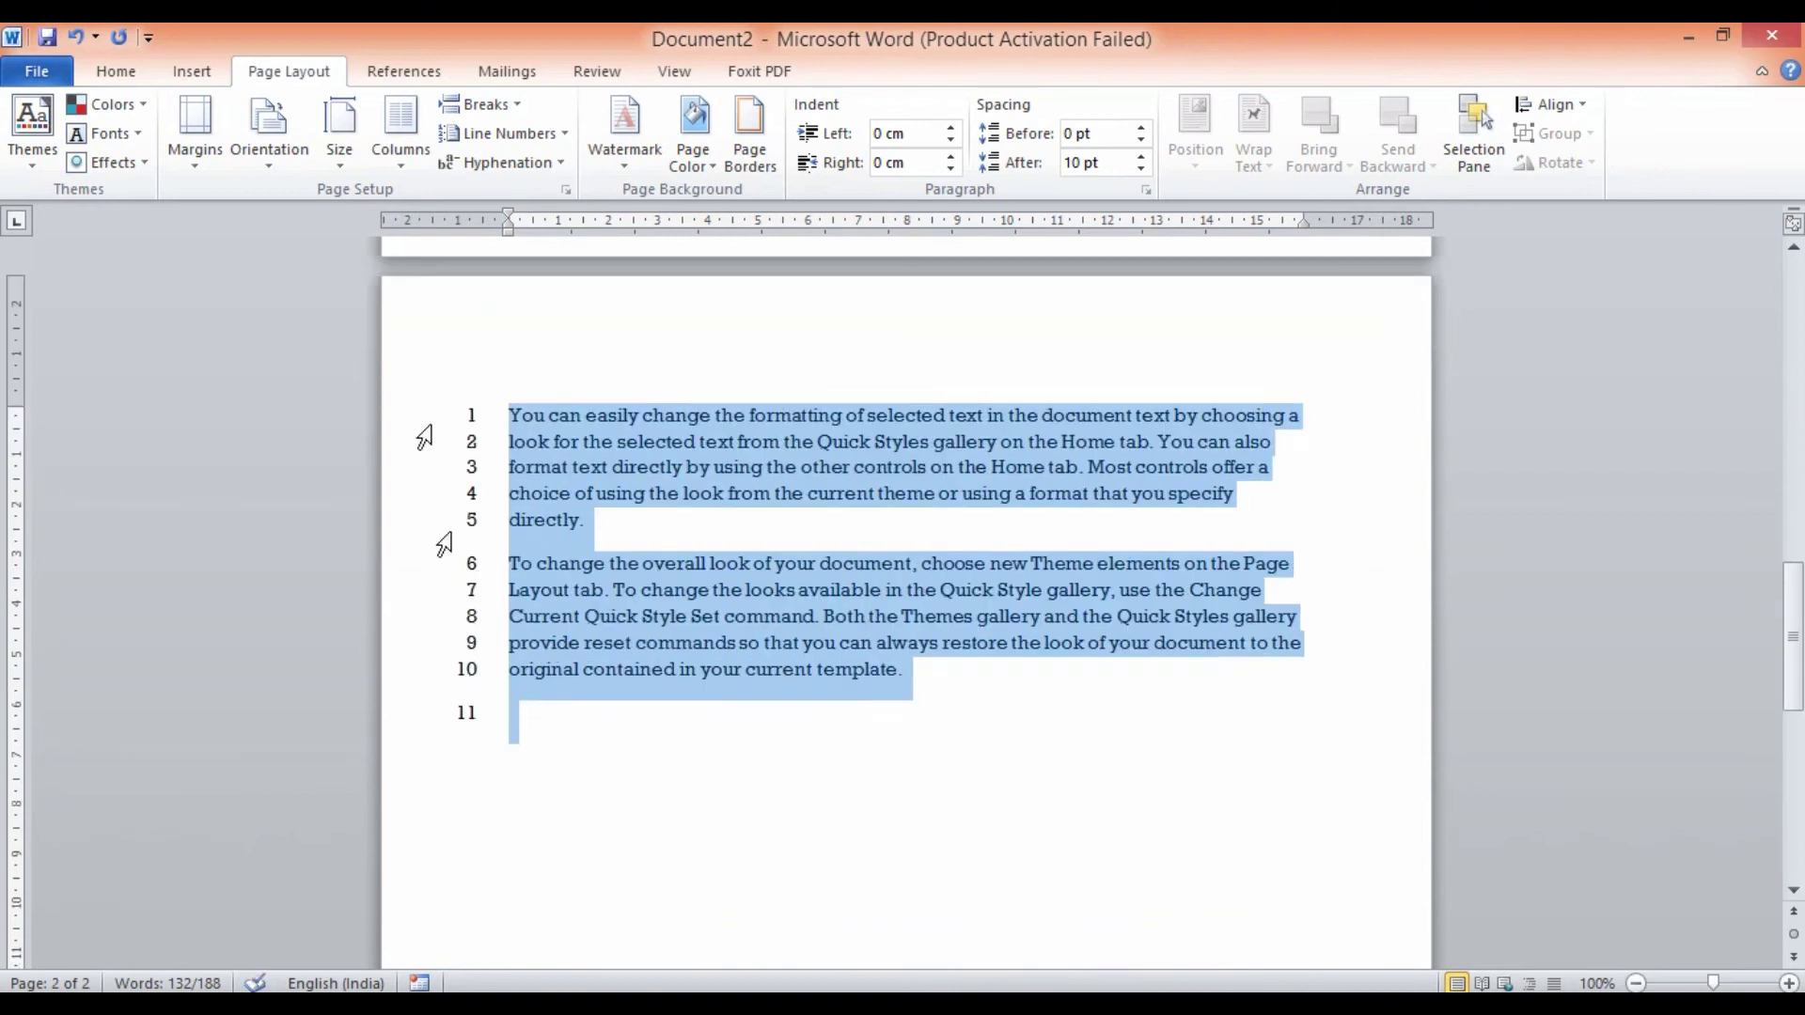
Set line numbering to None, and undo that change and the page break.
{"action": "left_click", "coordinate": [561, 136]}
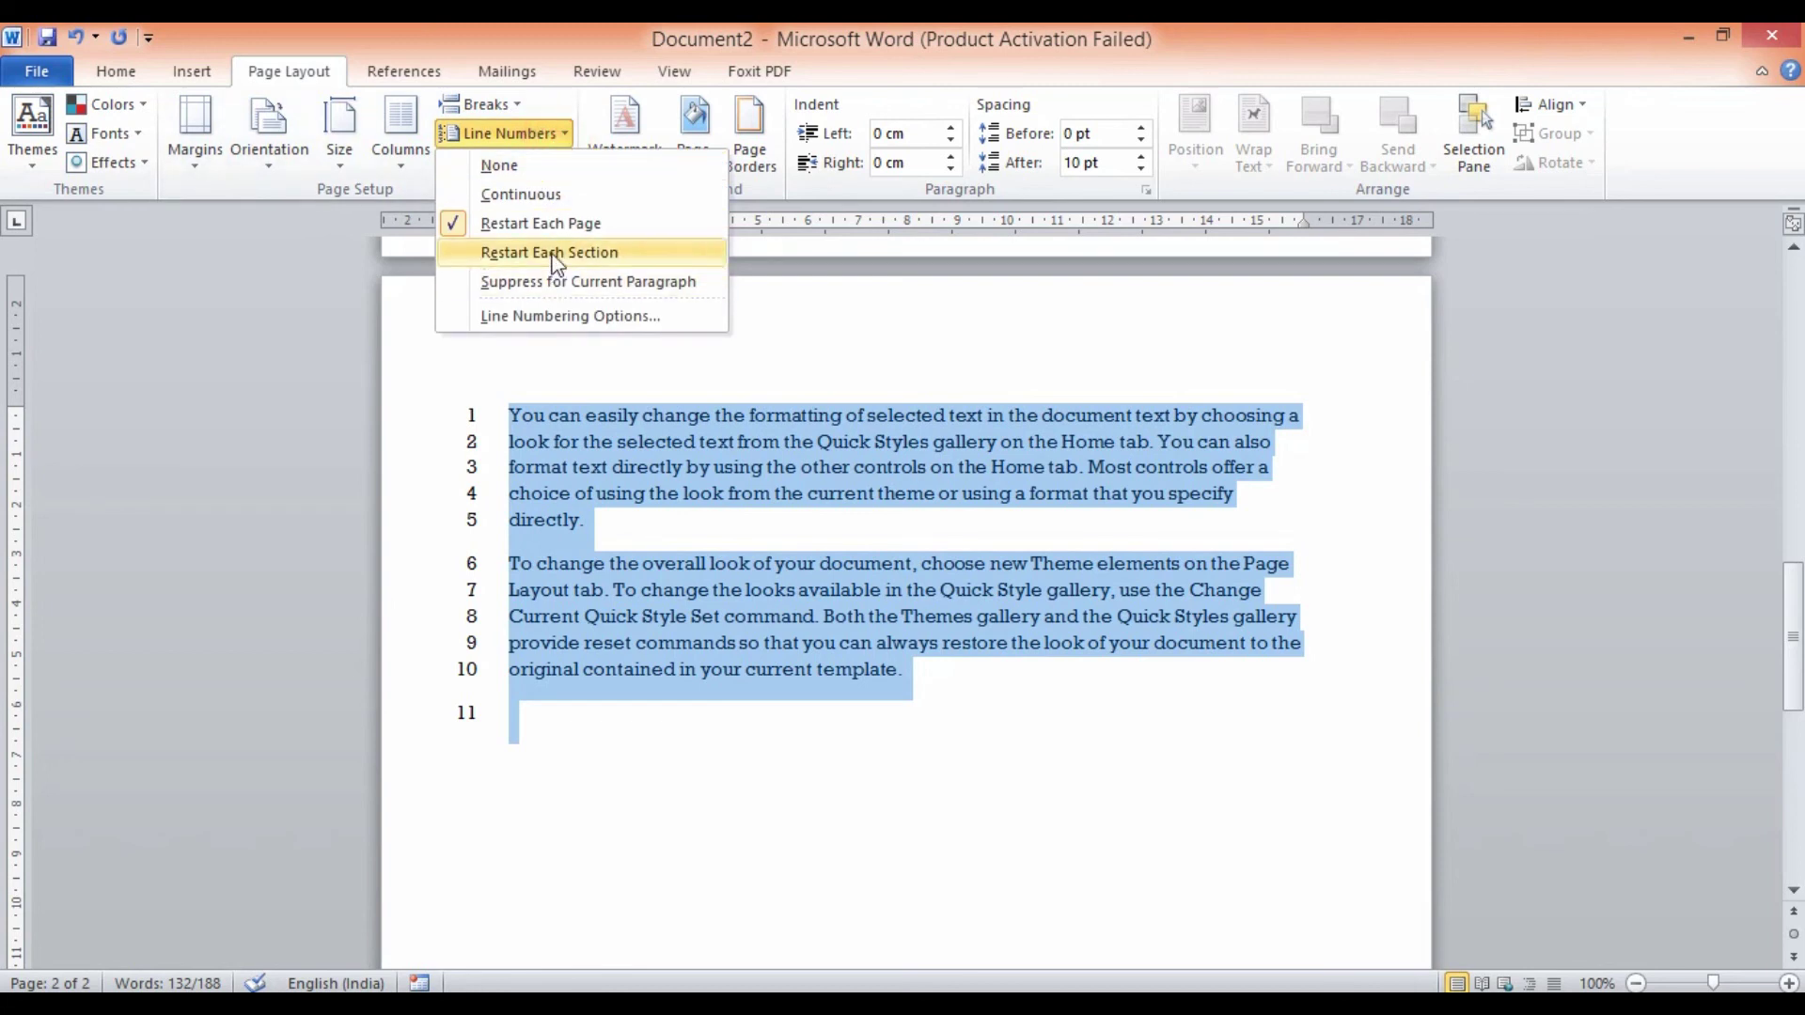
{"action": "left_click", "coordinate": [490, 166]}
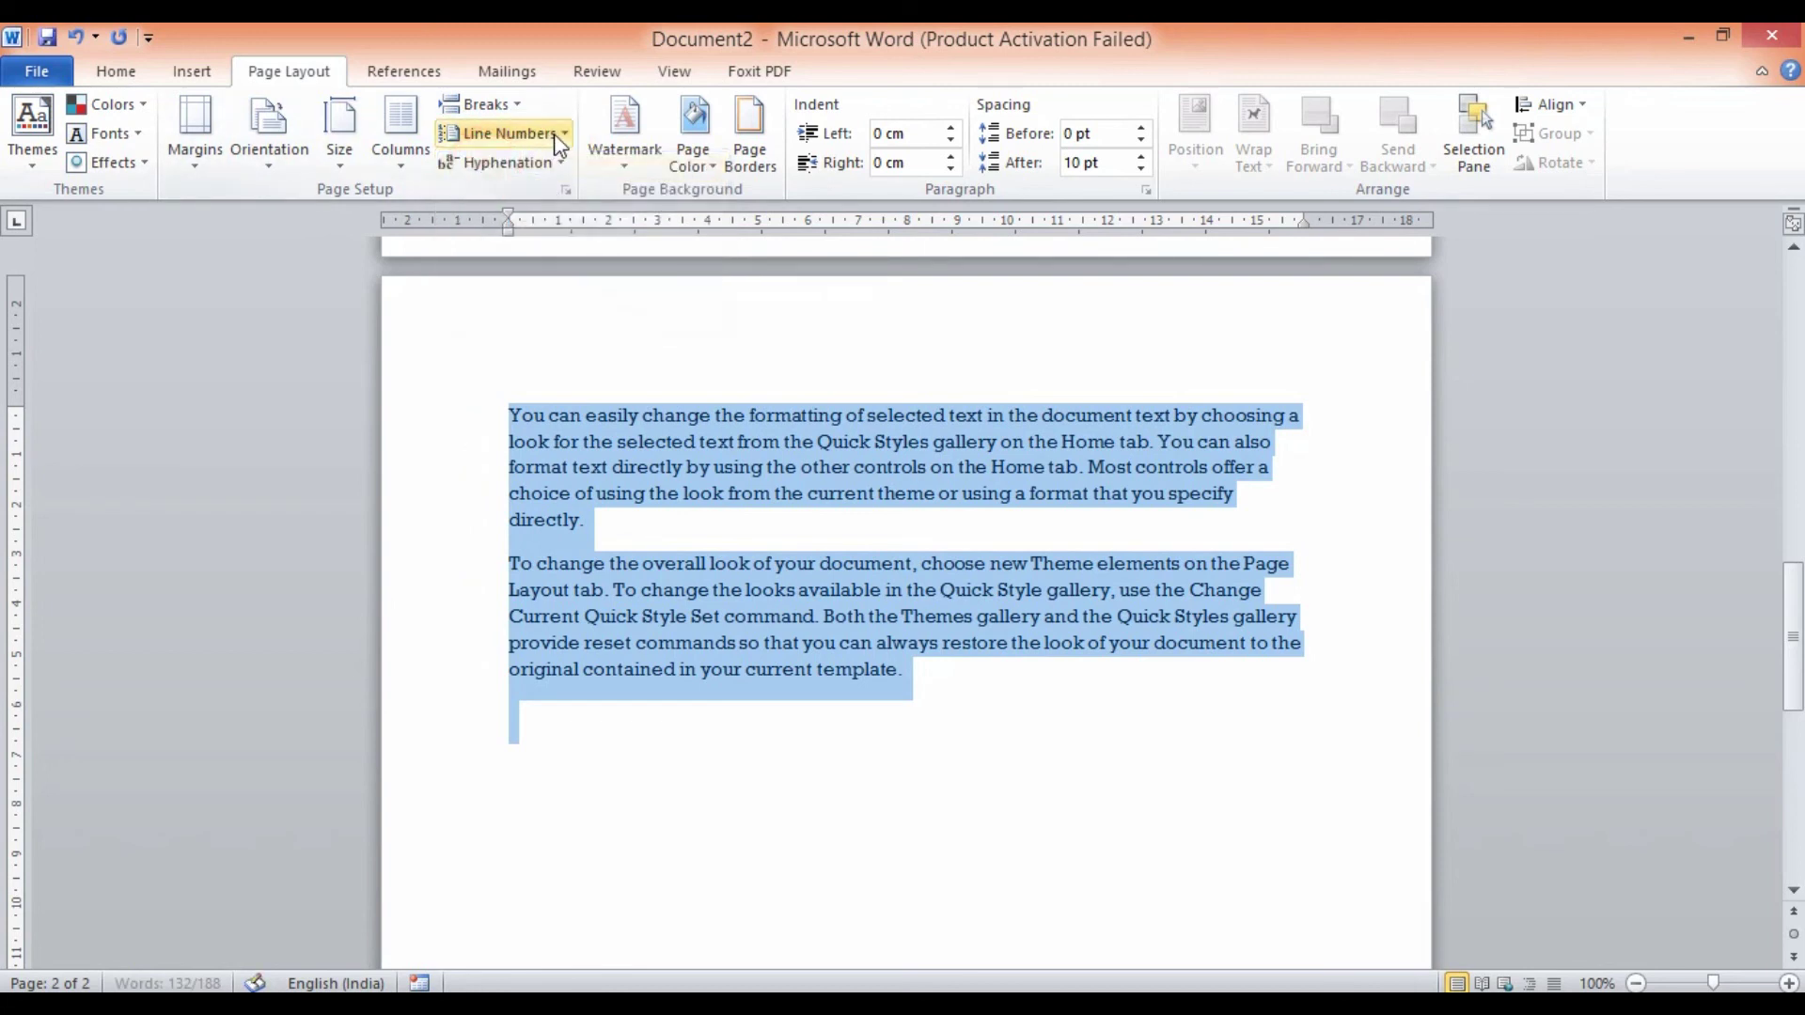
{"action": "key", "text": "ctrl+z"}
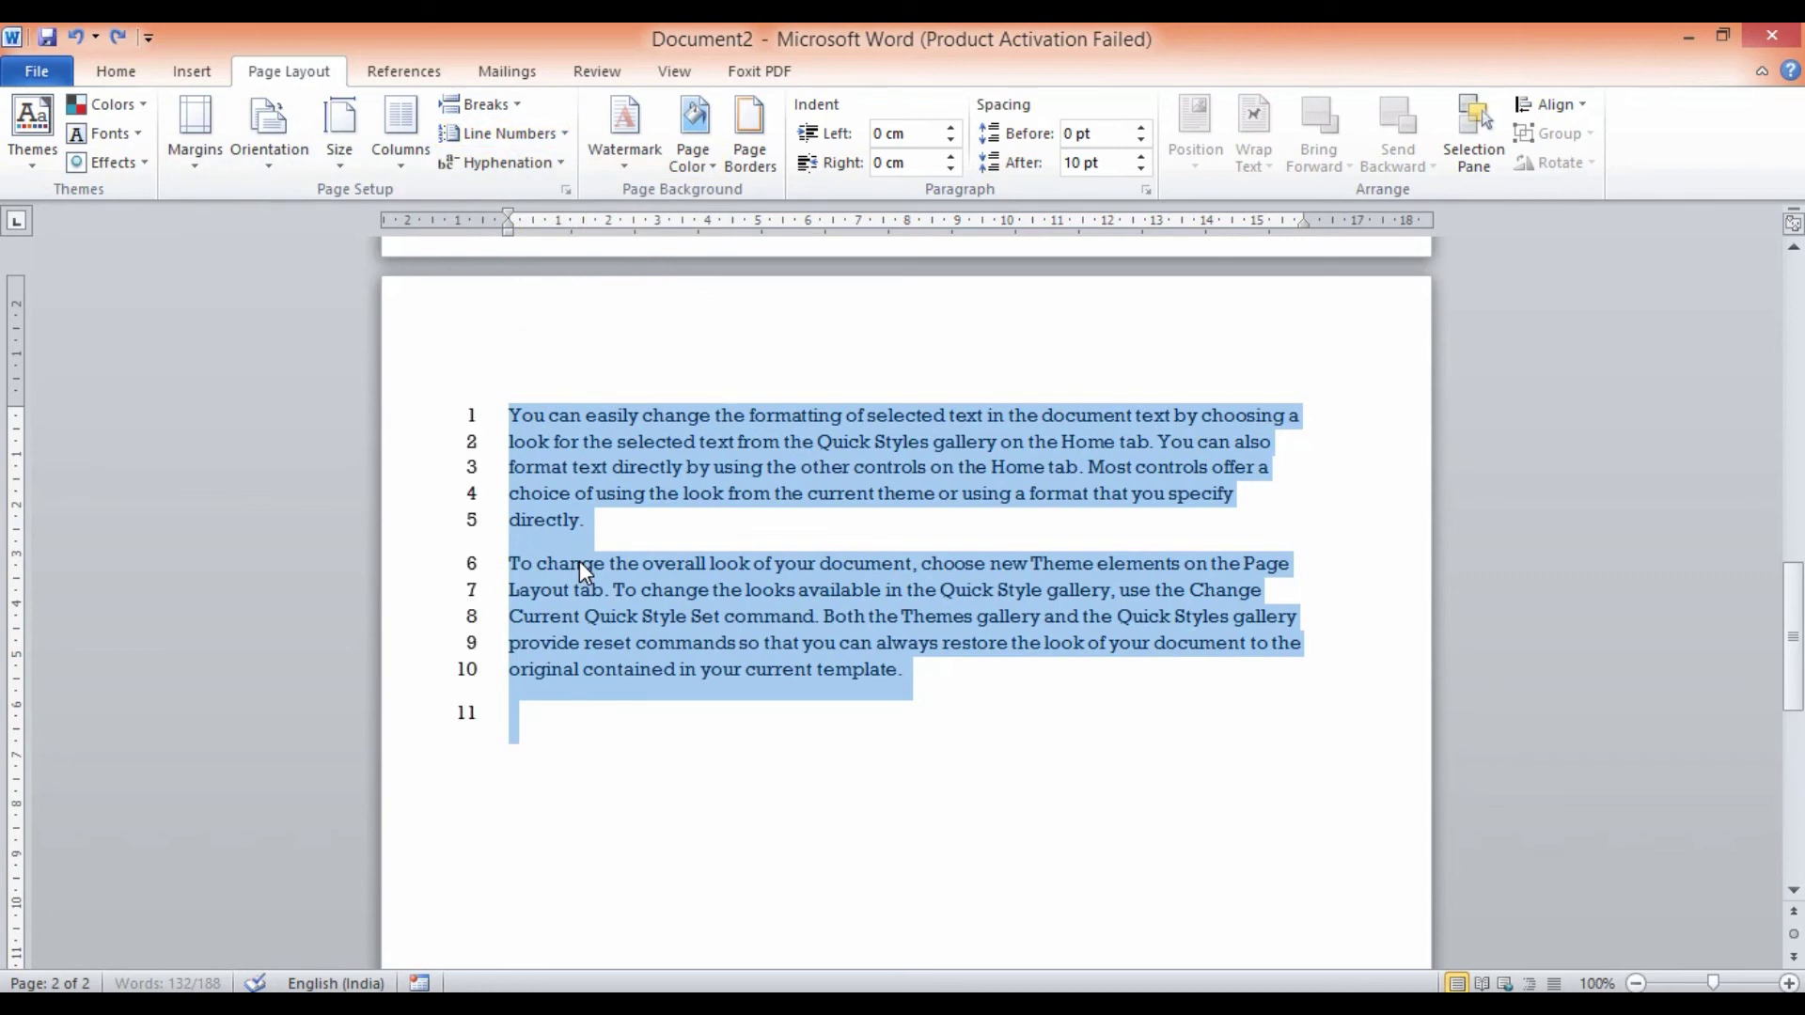
{"action": "key", "text": "ctrl+z"}
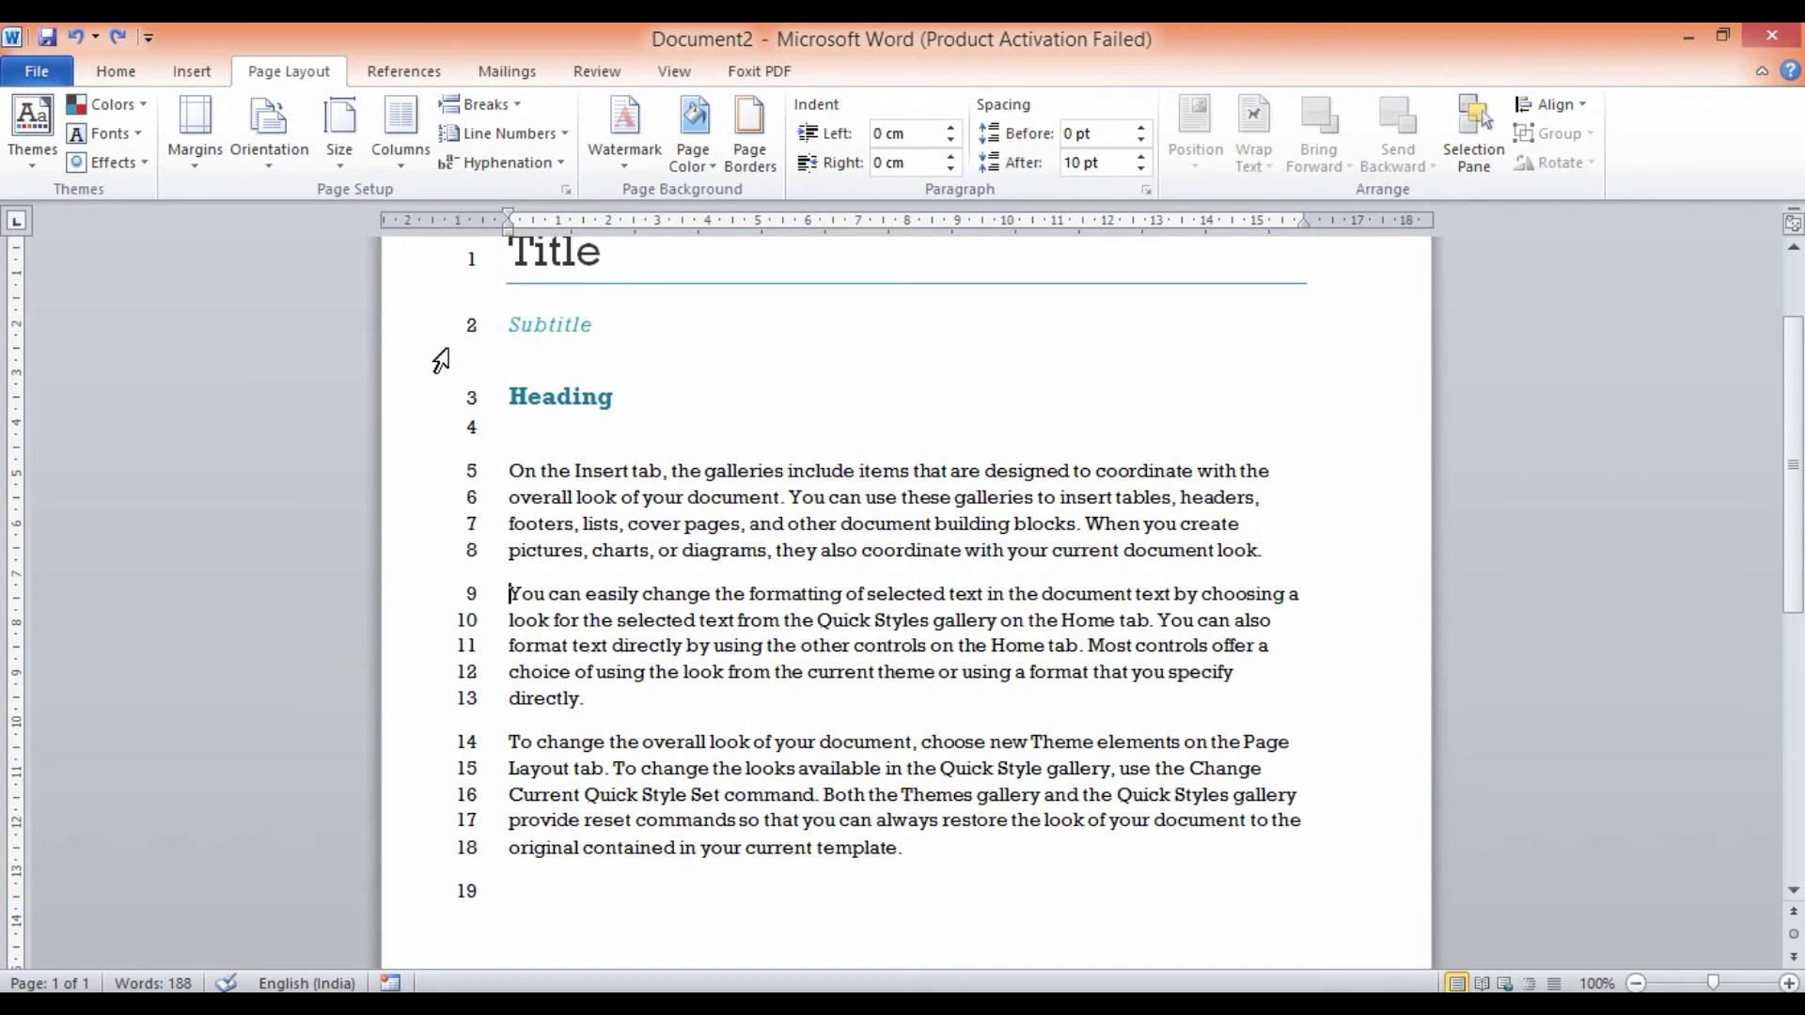
Set line numbering to None and place the cursor at the start of the "You can easily change" paragraph.
{"action": "left_click", "coordinate": [508, 133]}
{"action": "left_click", "coordinate": [530, 162]}
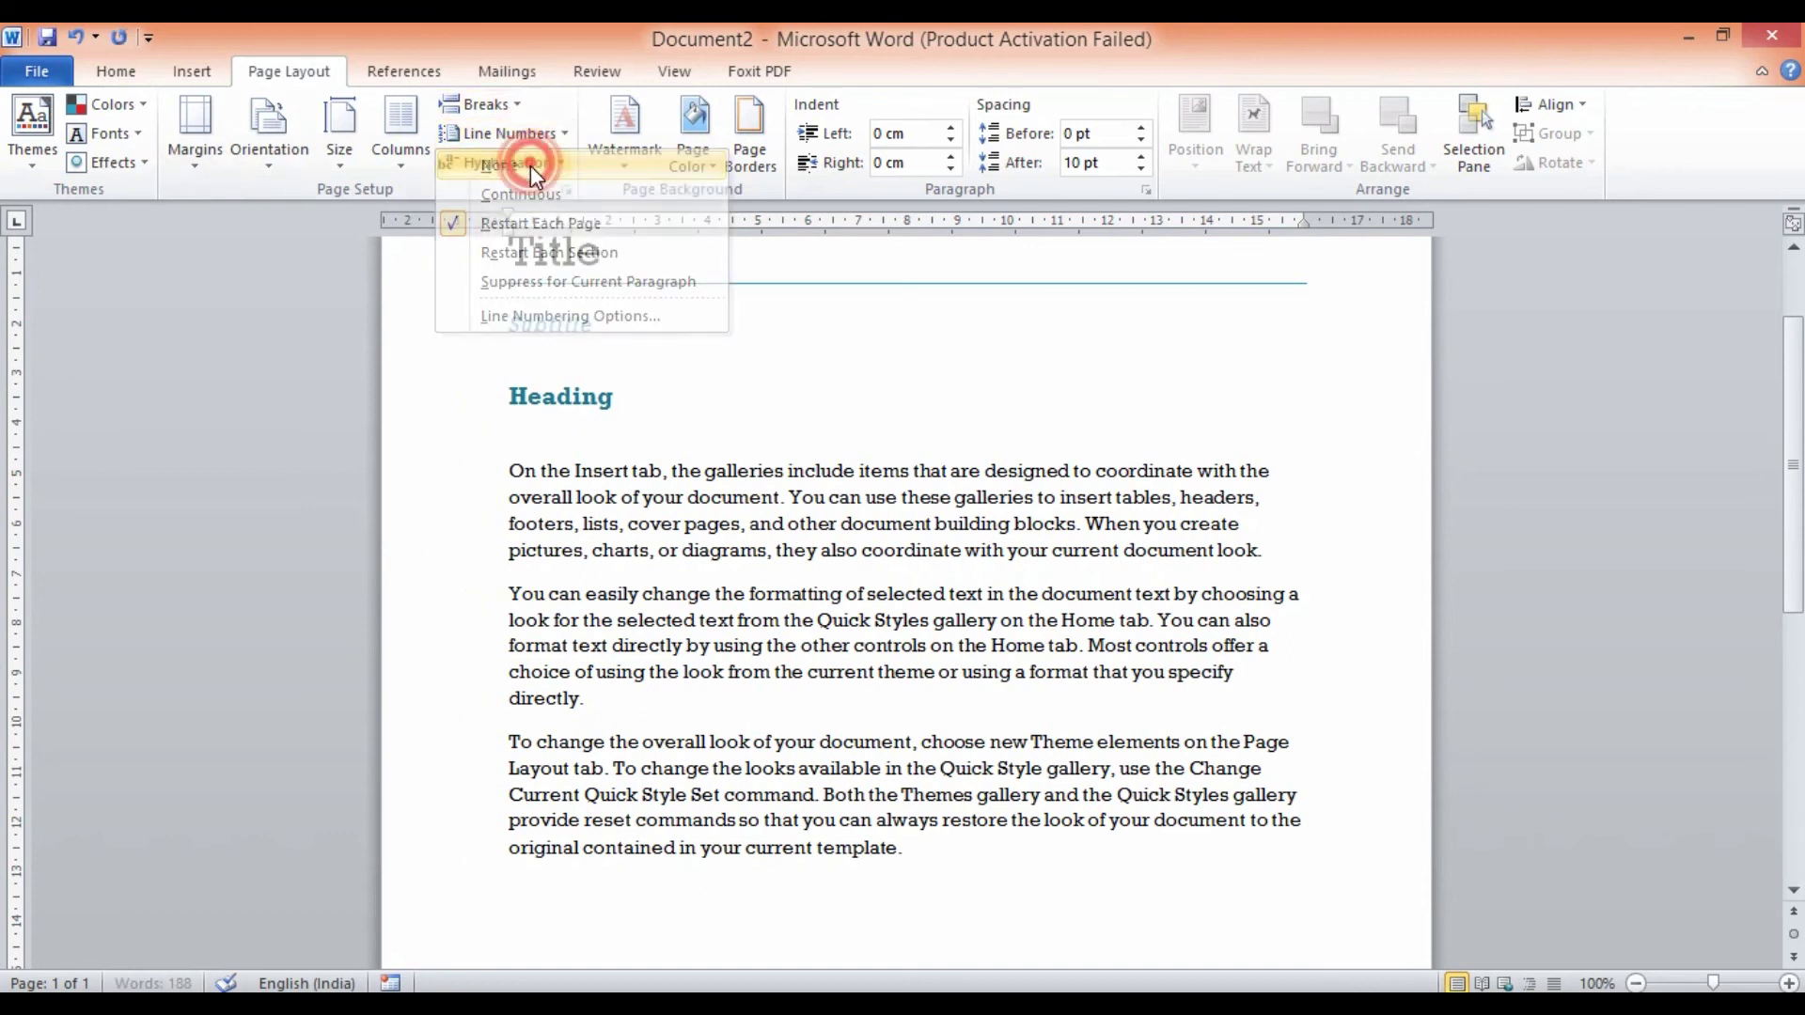
{"action": "left_click", "coordinate": [472, 604]}
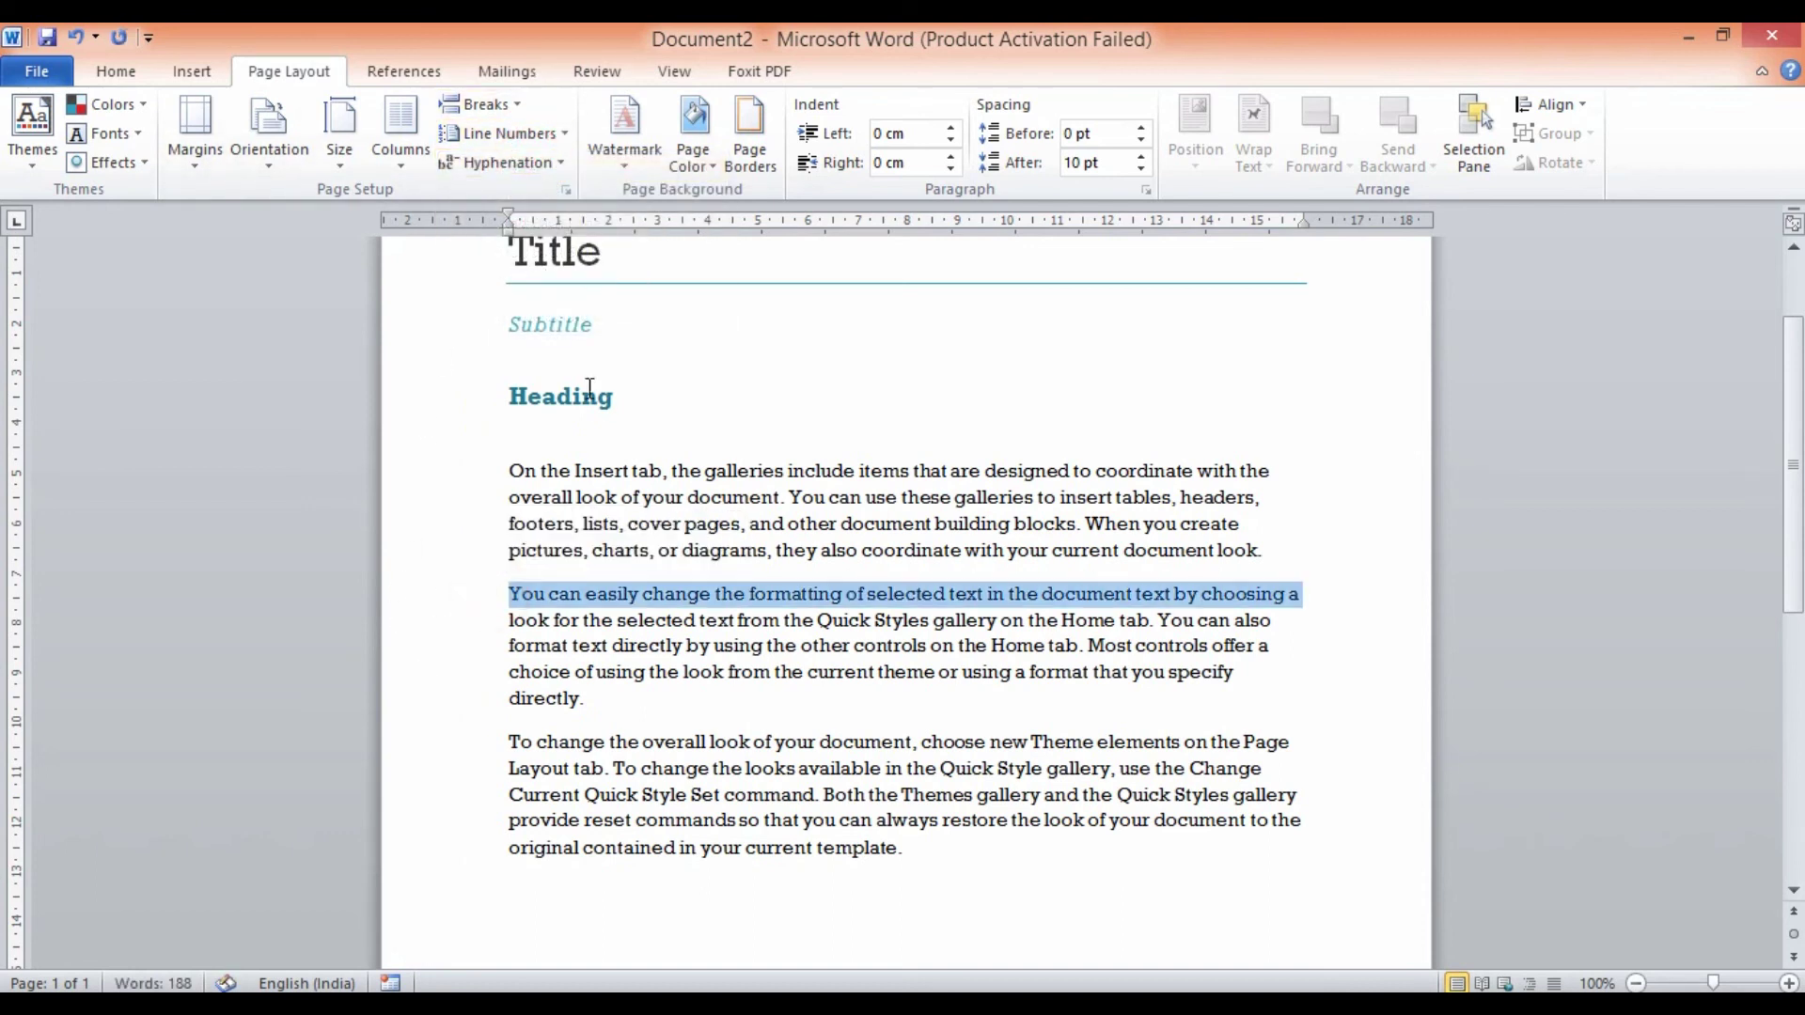
{"action": "left_click", "coordinate": [517, 597]}
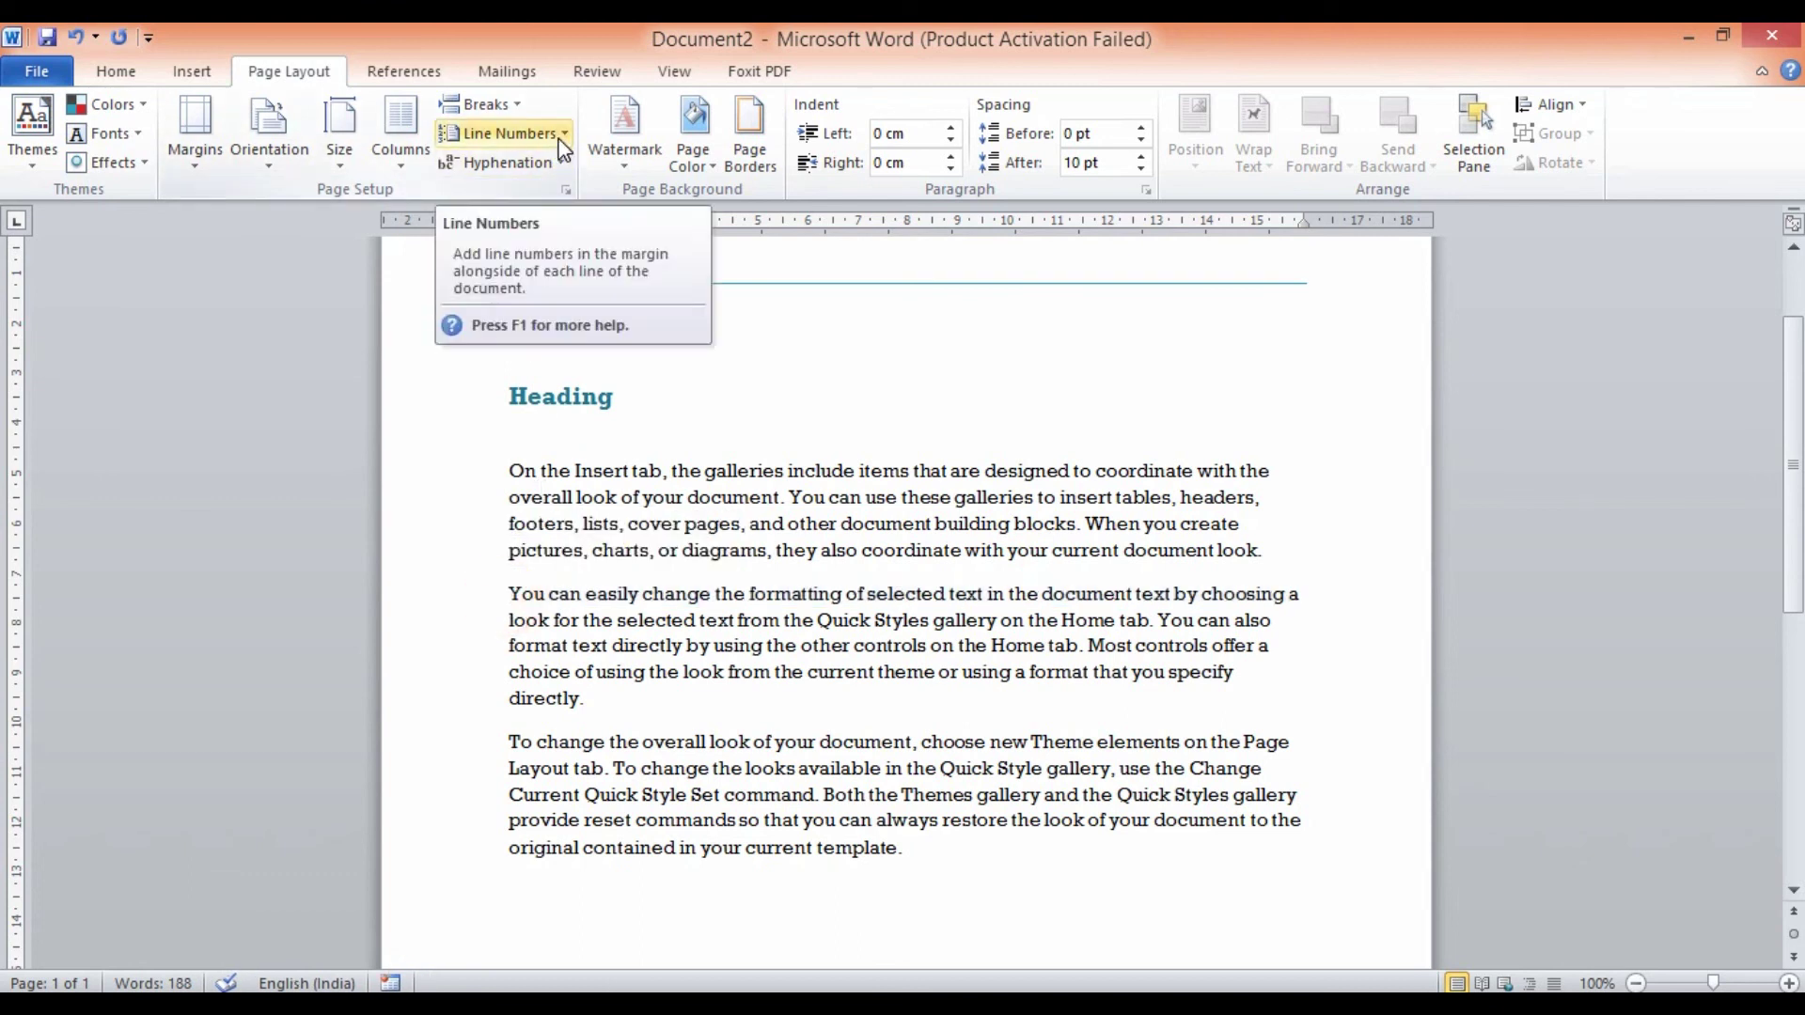
Apply Restart Each Section line numbering and insert a page break before the "You can easily change" paragraph.
{"action": "left_click", "coordinate": [562, 141]}
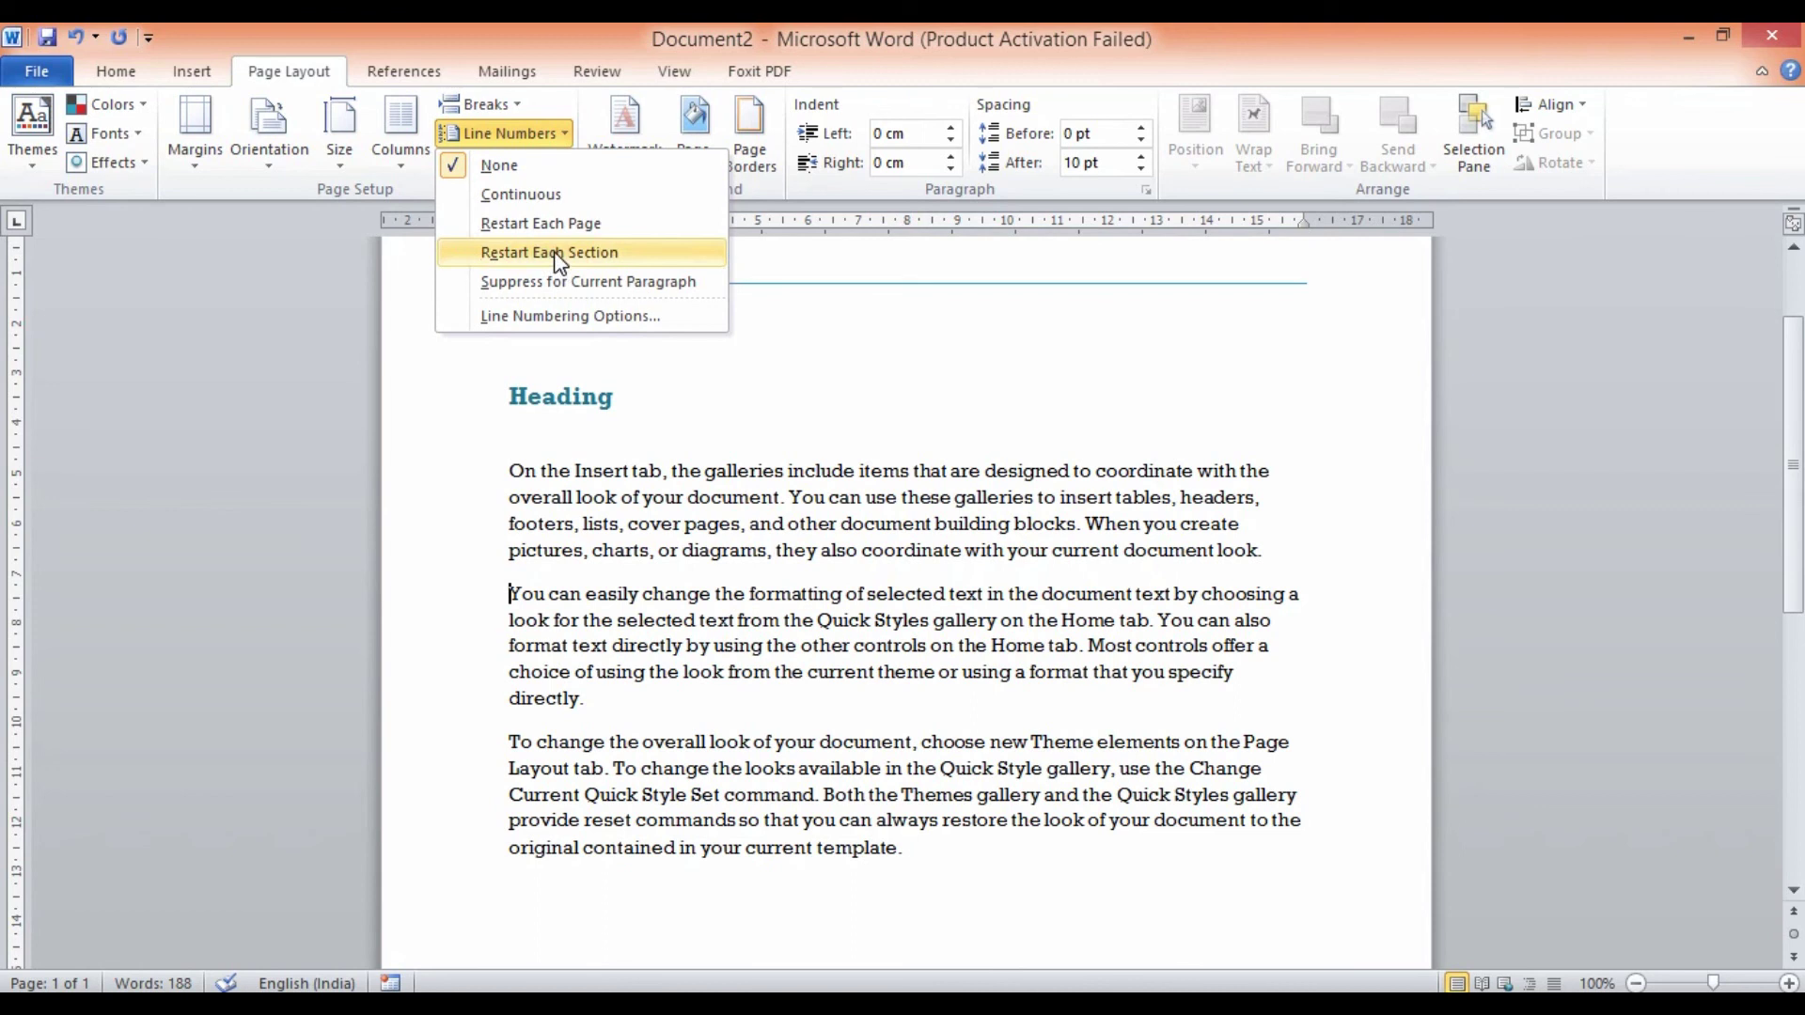
{"action": "left_click", "coordinate": [555, 254]}
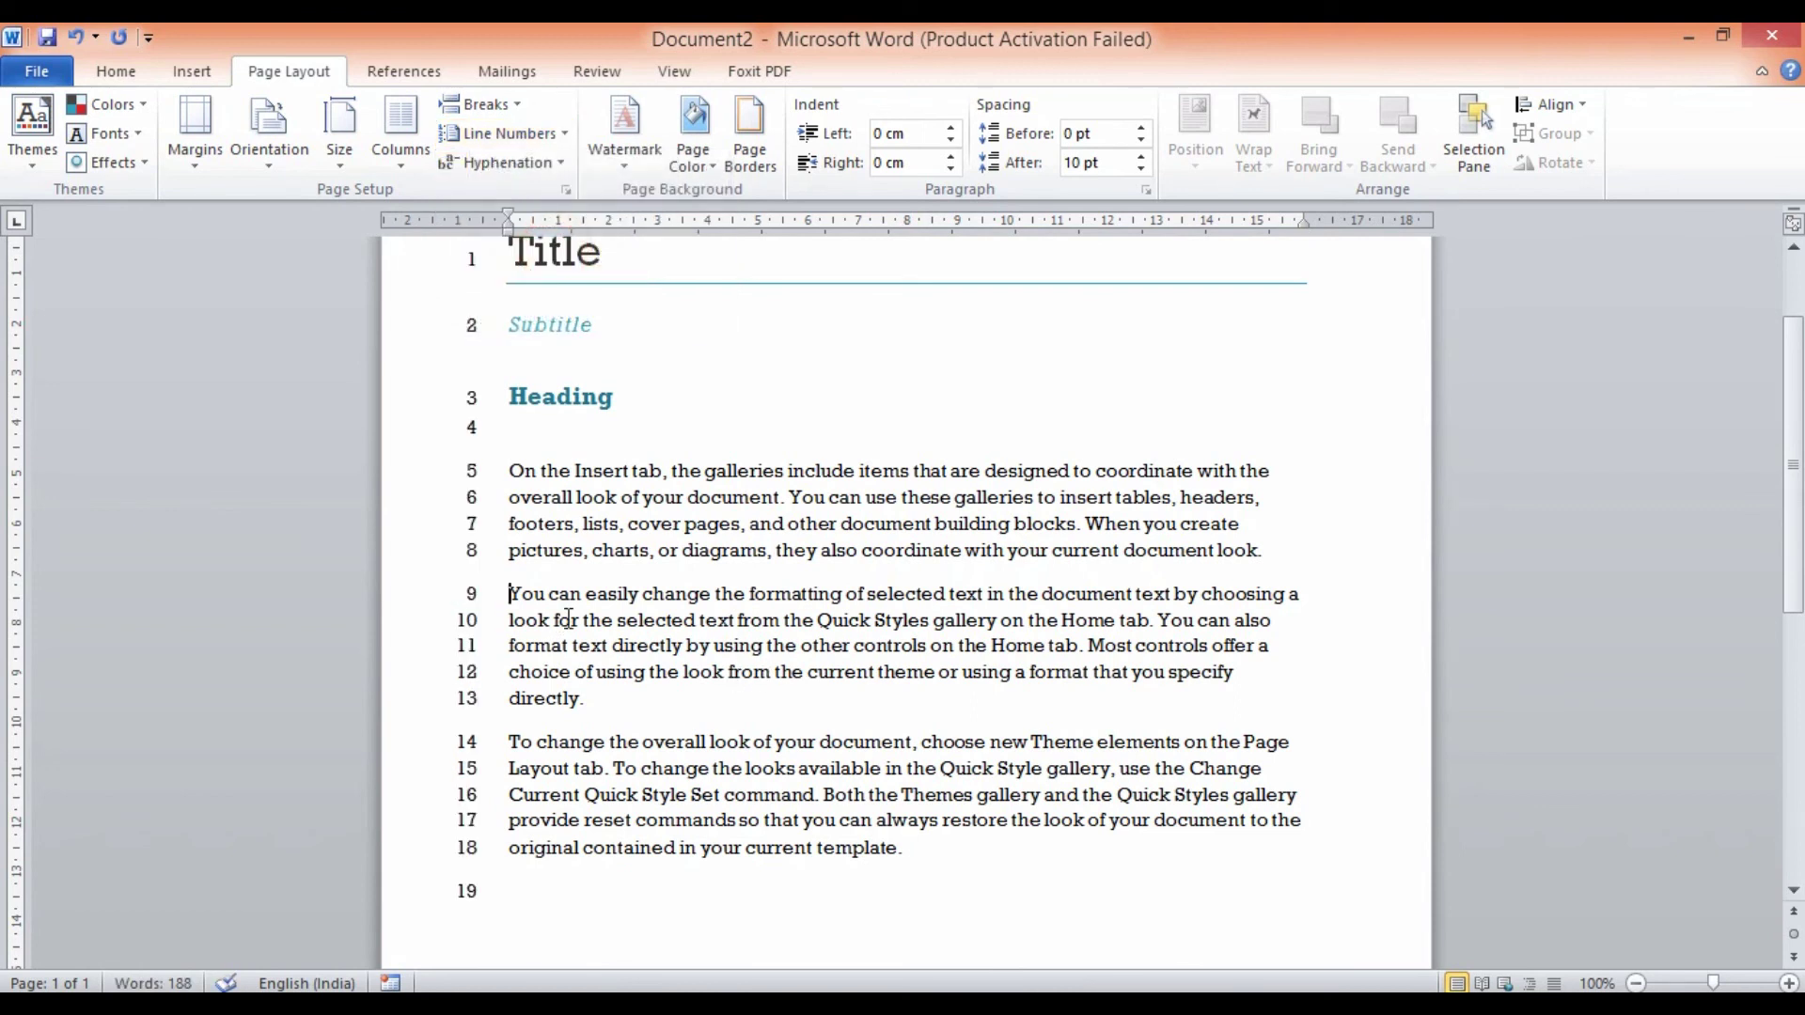
{"action": "key", "text": "ctrl+Return"}
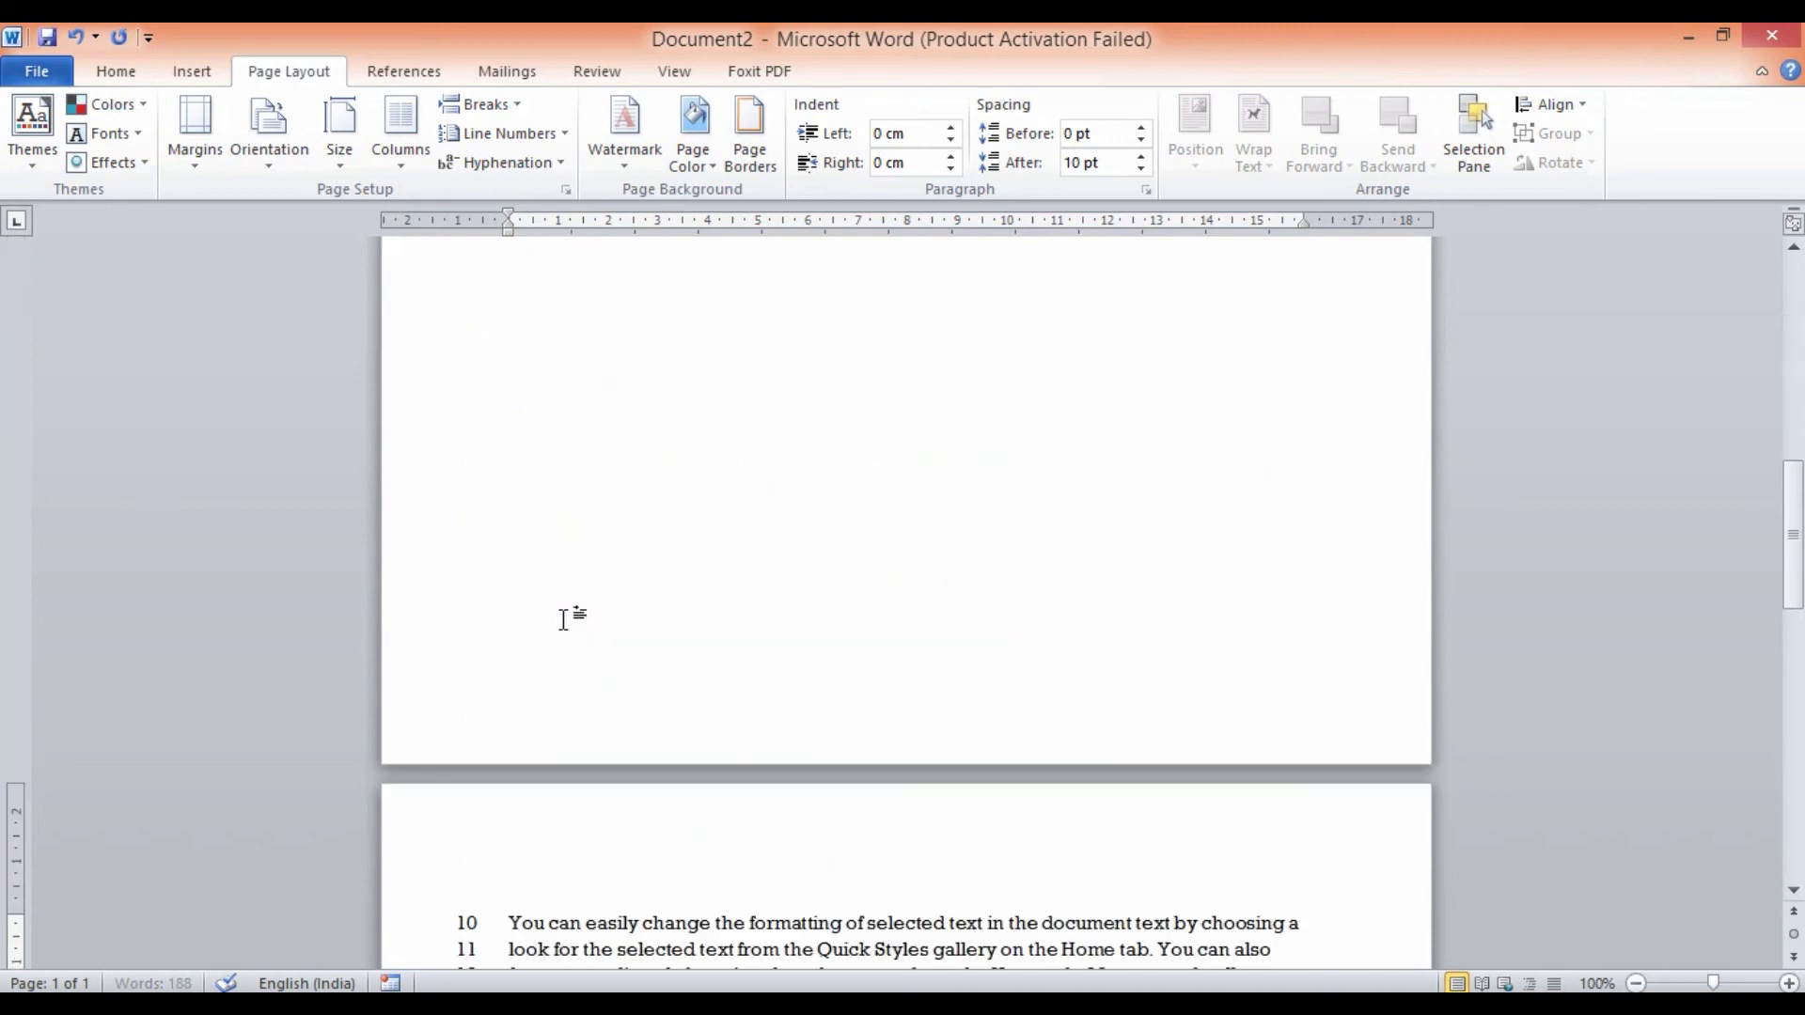
Examine how the line numbers run from the first page's text across the page break to the second page.
{"action": "scroll", "coordinate": [794, 508], "scroll_direction": "up", "scroll_amount": 10}
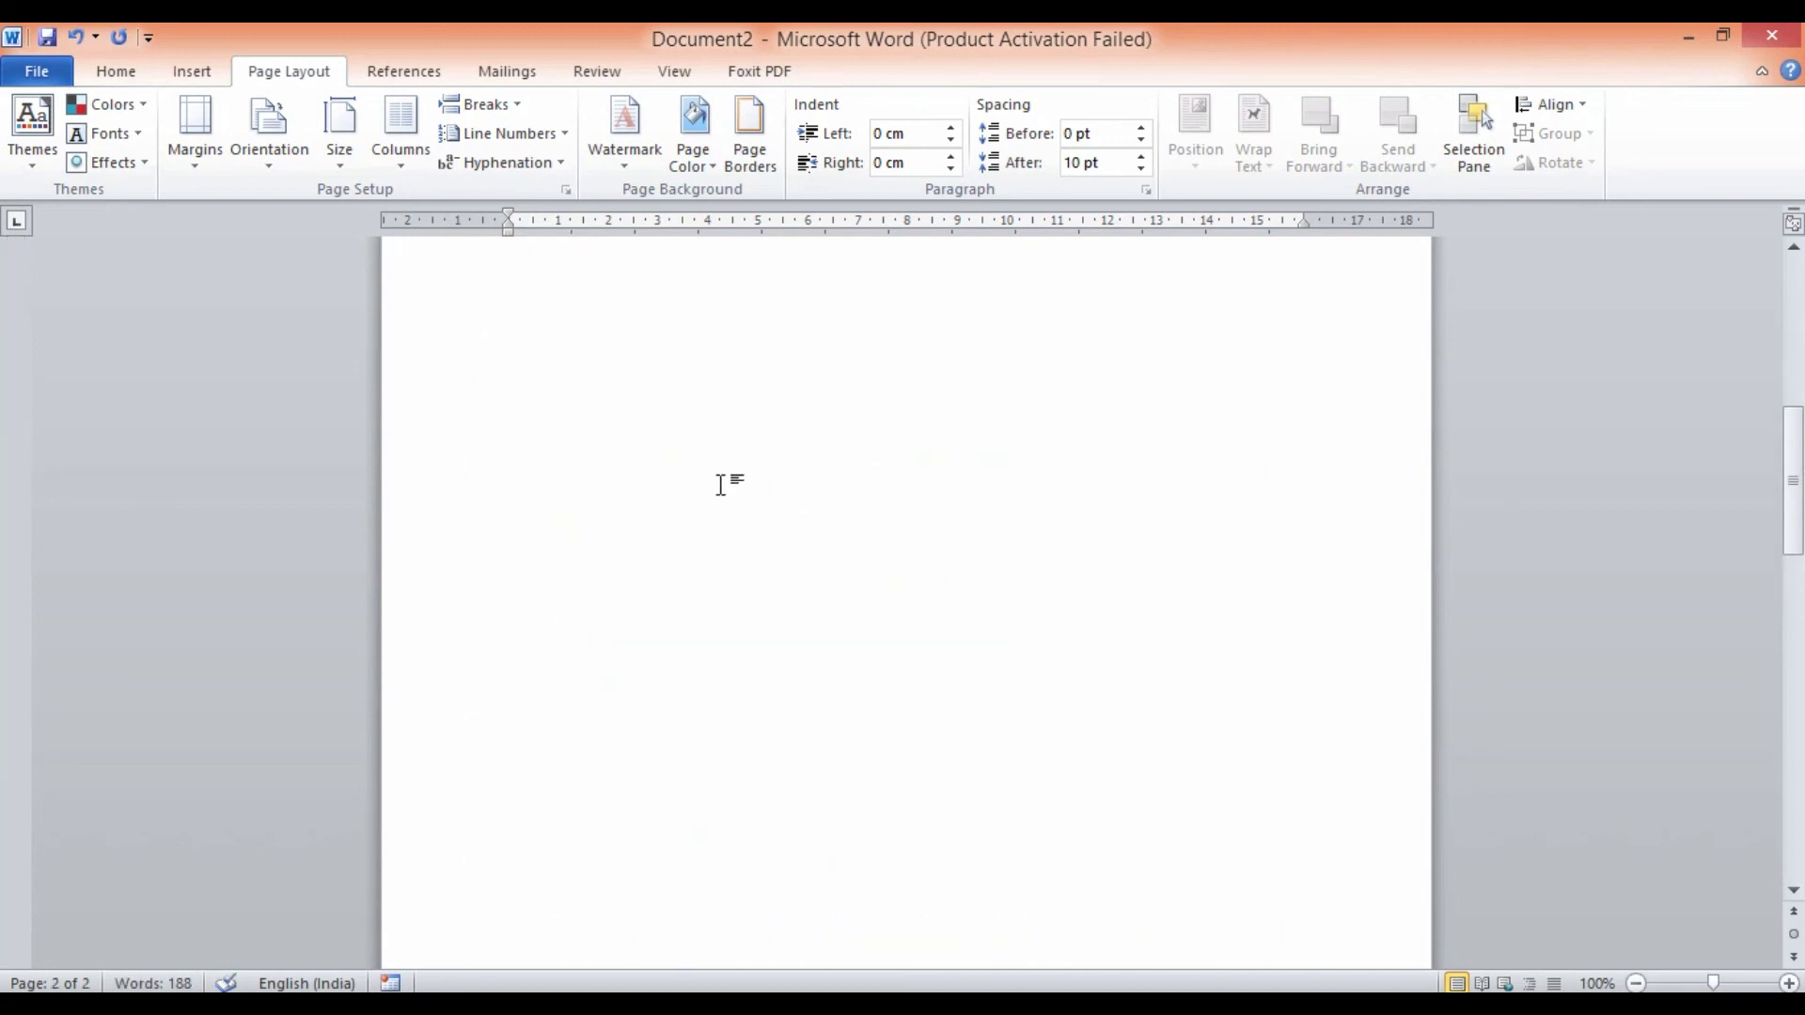
{"action": "left_click_drag", "start_coordinate": [428, 297], "coordinate": [540, 705]}
{"action": "scroll", "coordinate": [583, 679], "scroll_direction": "down", "scroll_amount": 5}
{"action": "scroll", "coordinate": [583, 679], "scroll_direction": "down", "scroll_amount": 5}
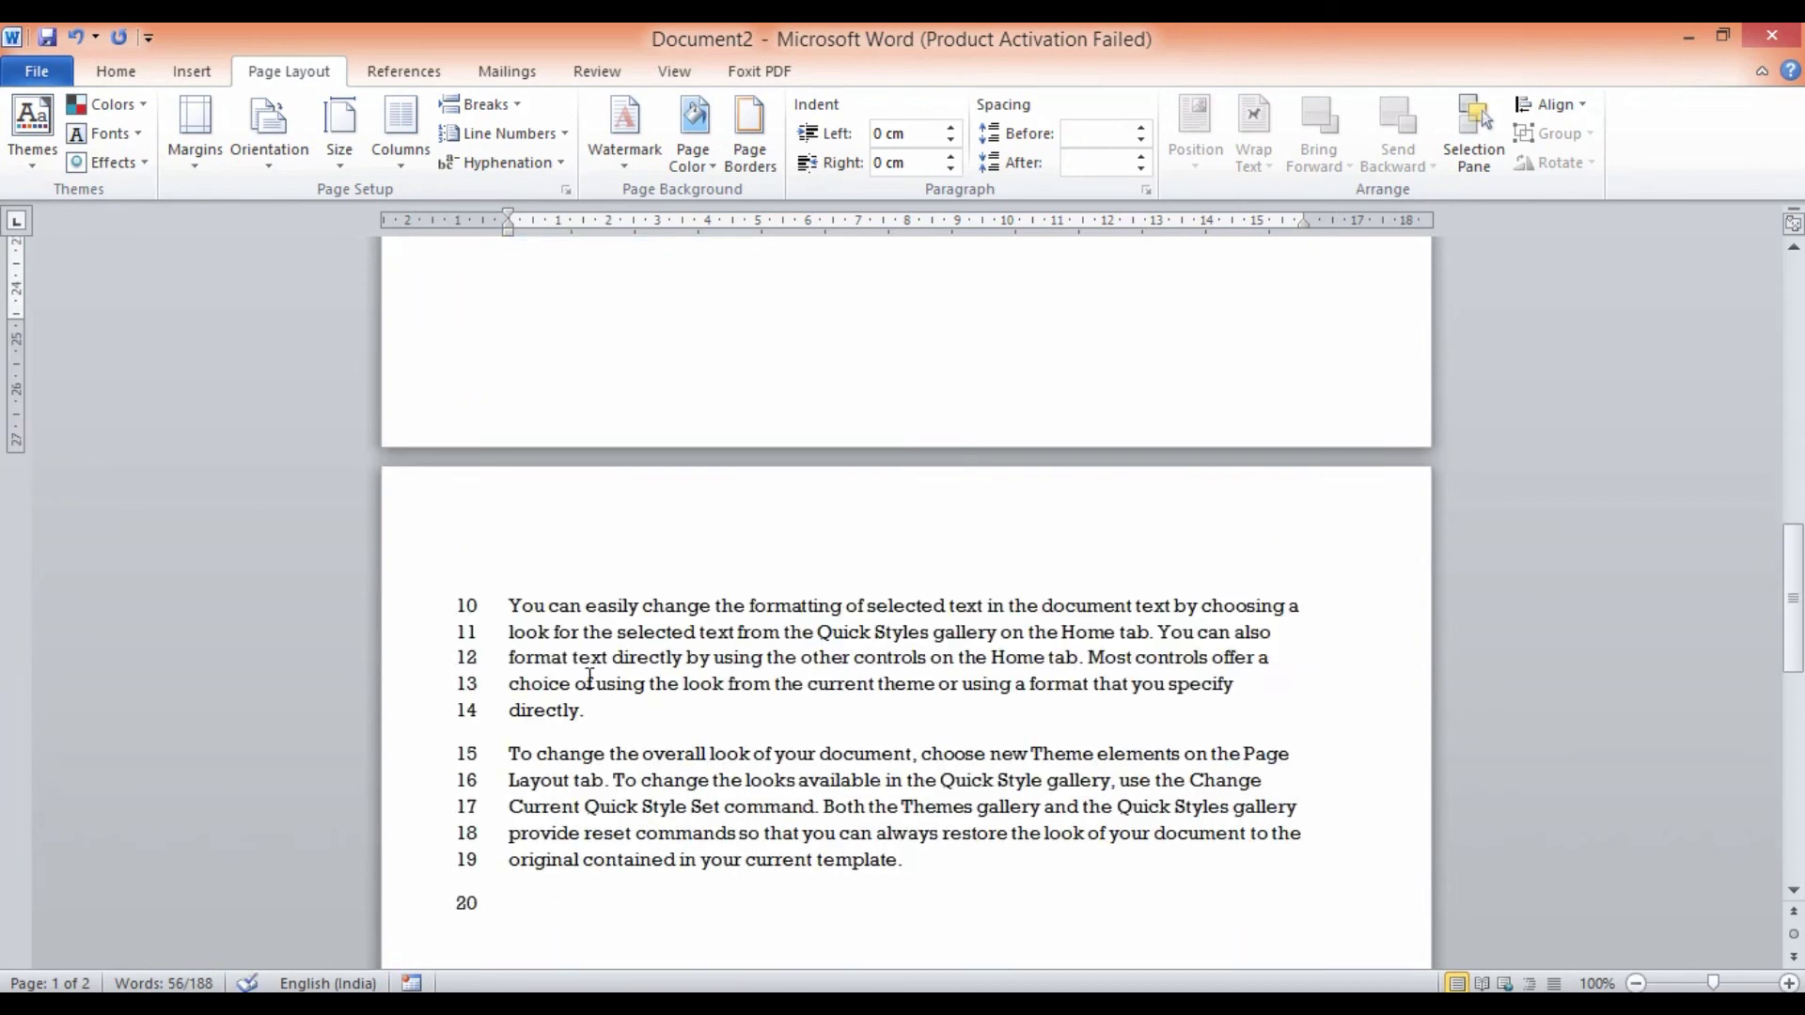
{"action": "left_click_drag", "start_coordinate": [431, 463], "coordinate": [515, 884]}
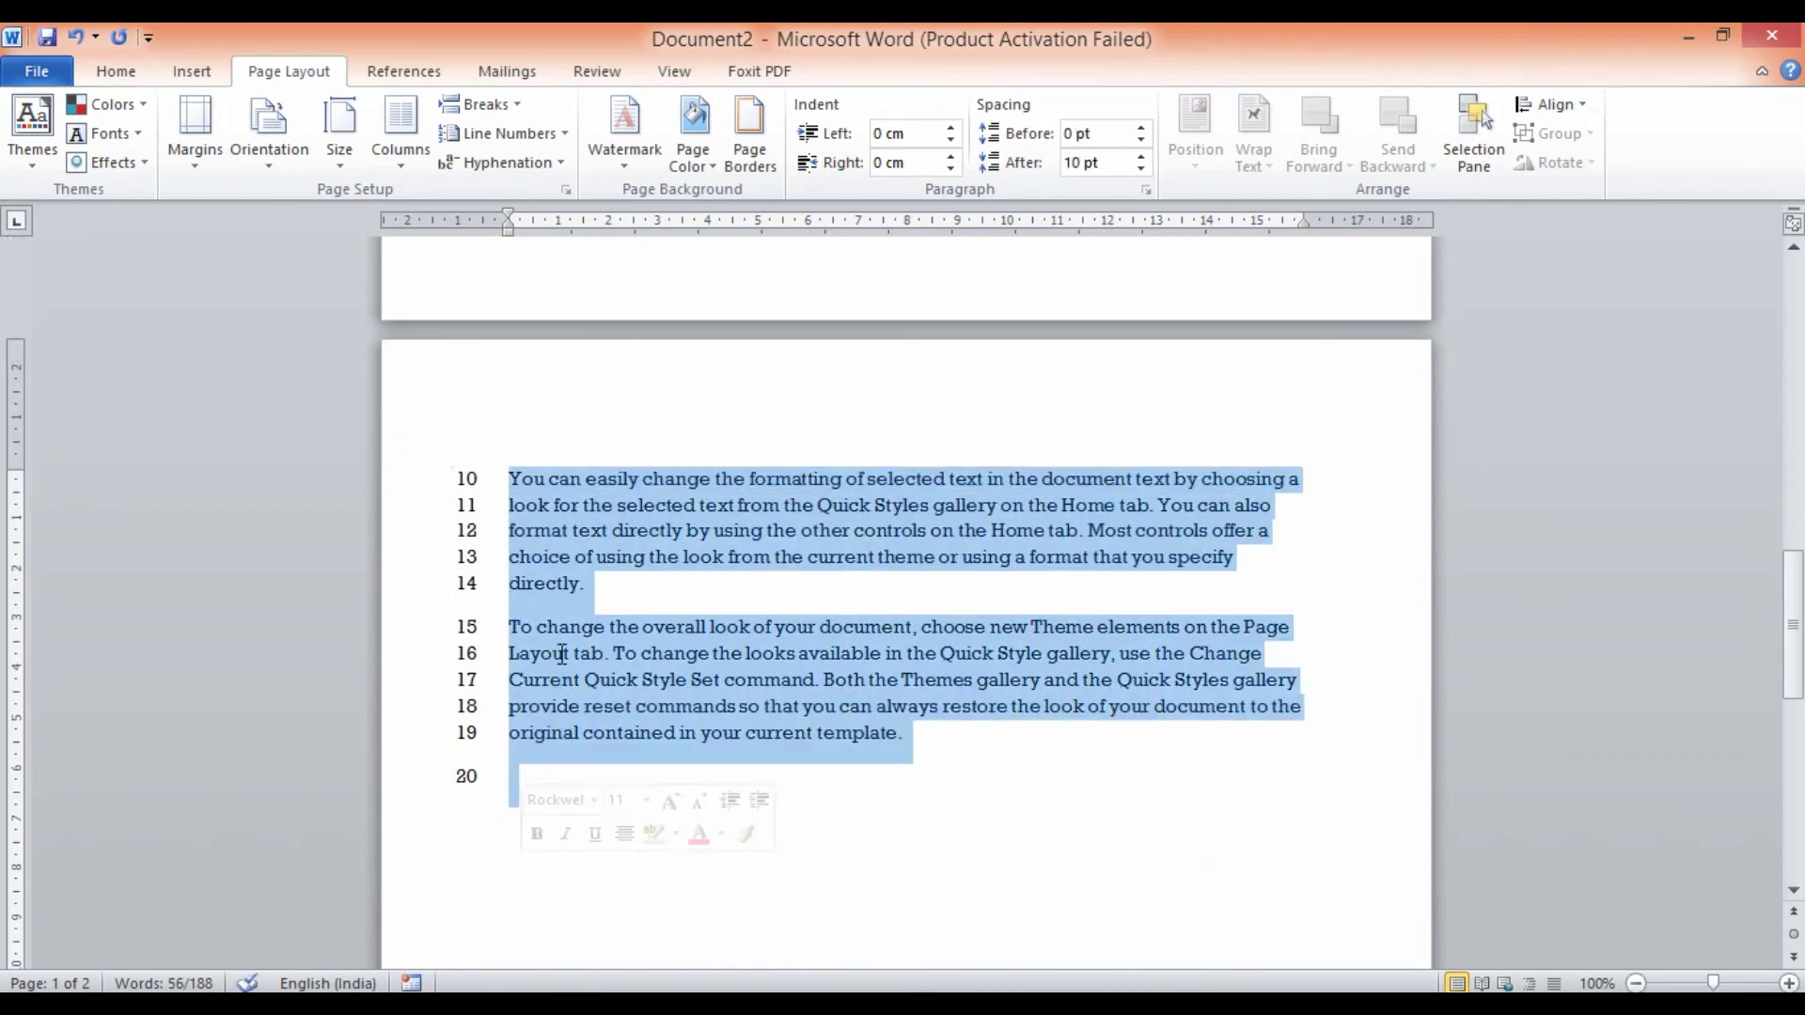
{"action": "scroll", "coordinate": [564, 645], "scroll_direction": "up", "scroll_amount": 10}
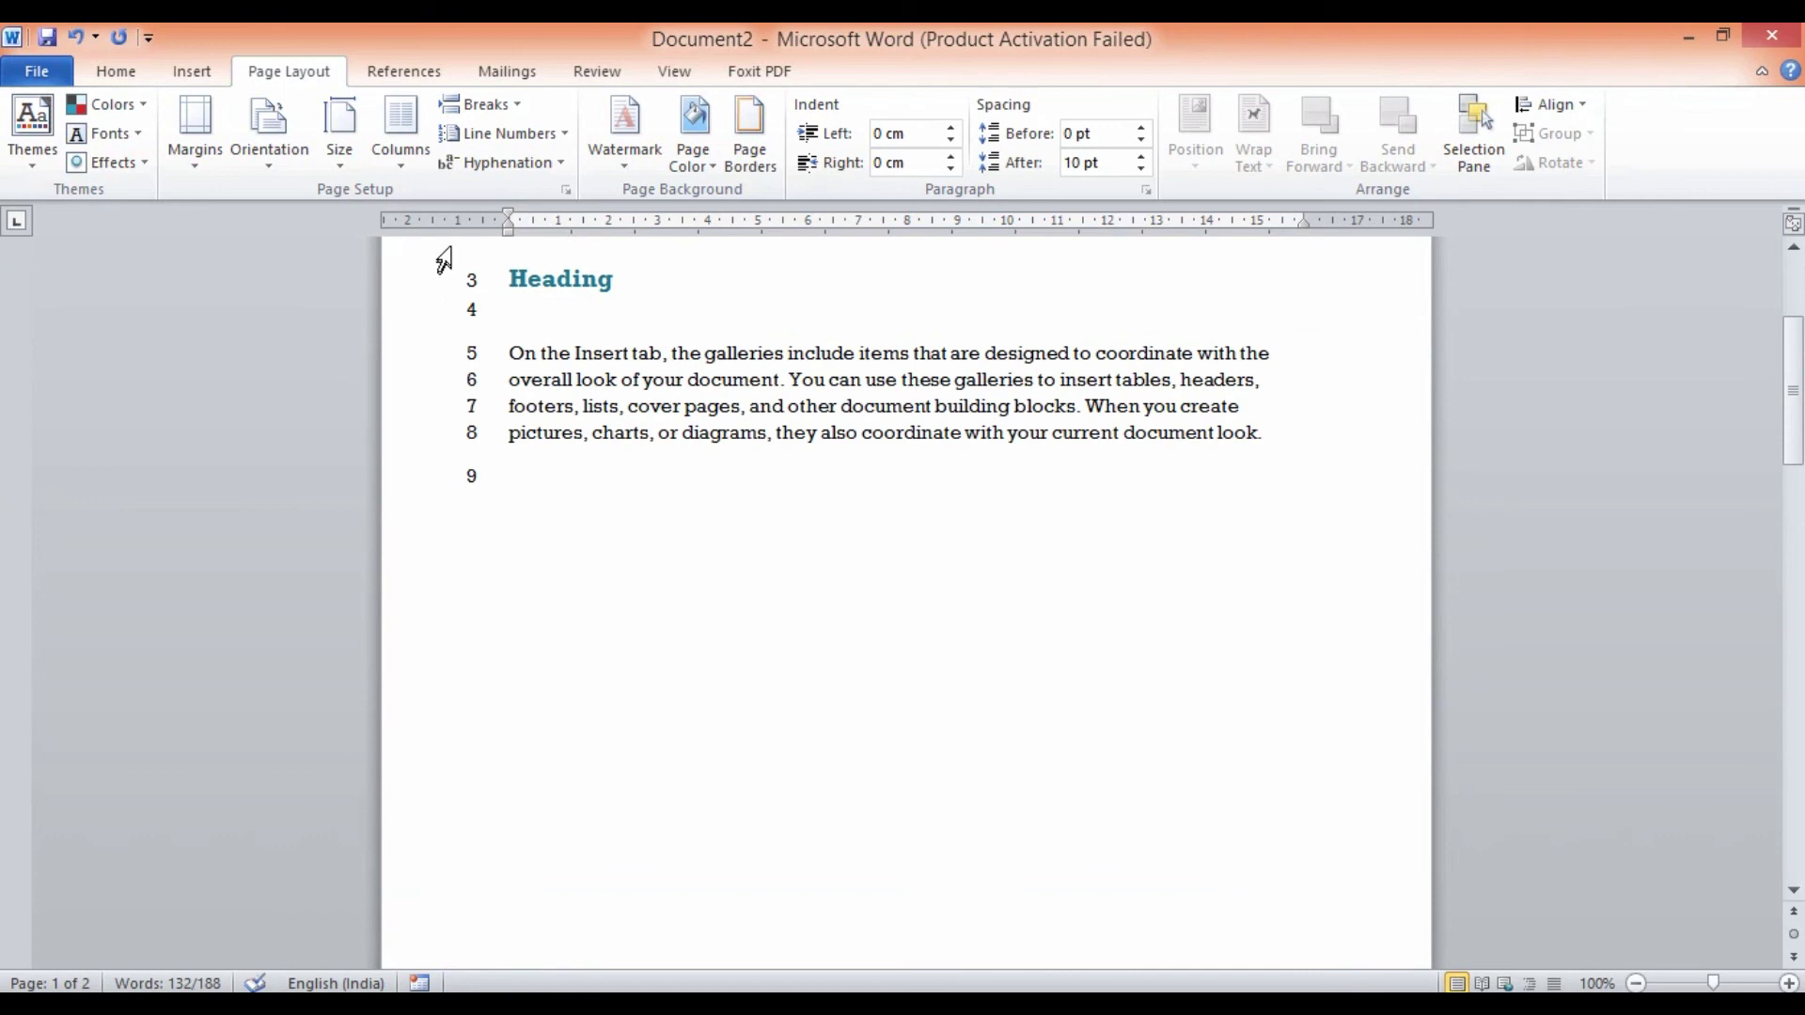
{"action": "scroll", "coordinate": [442, 262], "scroll_direction": "up", "scroll_amount": 3}
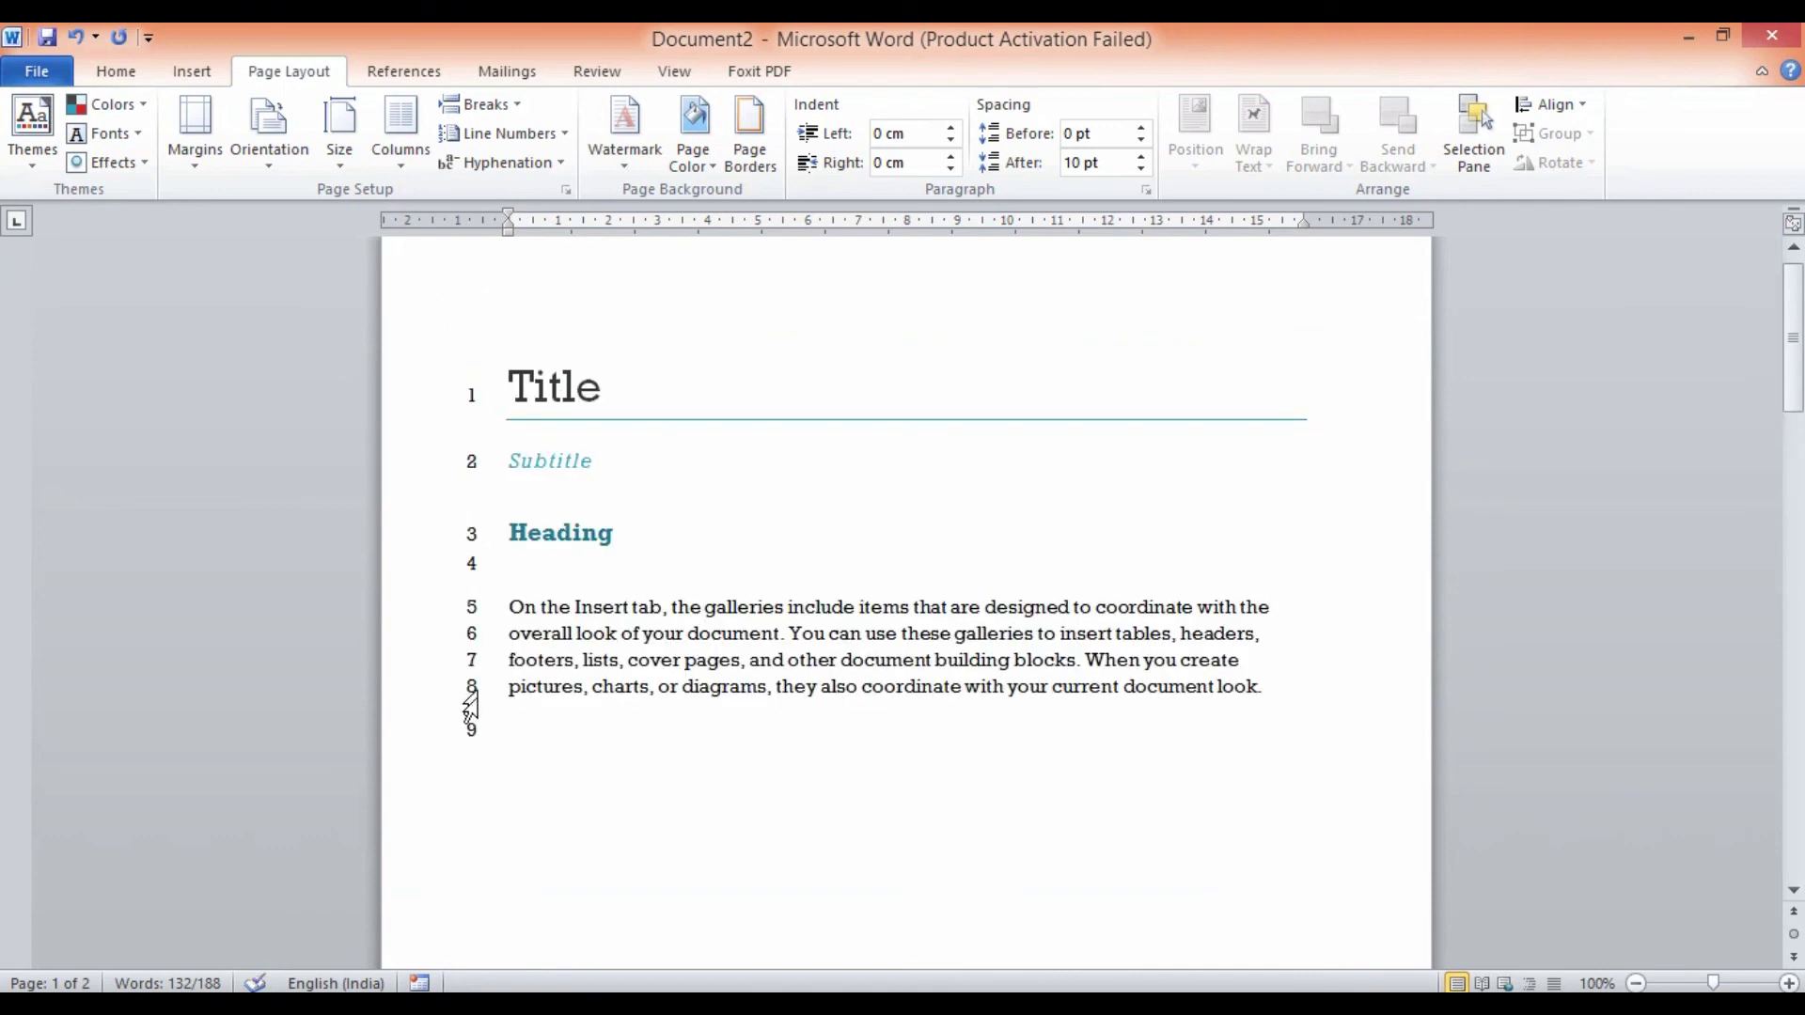
{"action": "left_click_drag", "start_coordinate": [508, 730], "coordinate": [773, 739]}
{"action": "scroll", "coordinate": [785, 743], "scroll_direction": "down", "scroll_amount": 10}
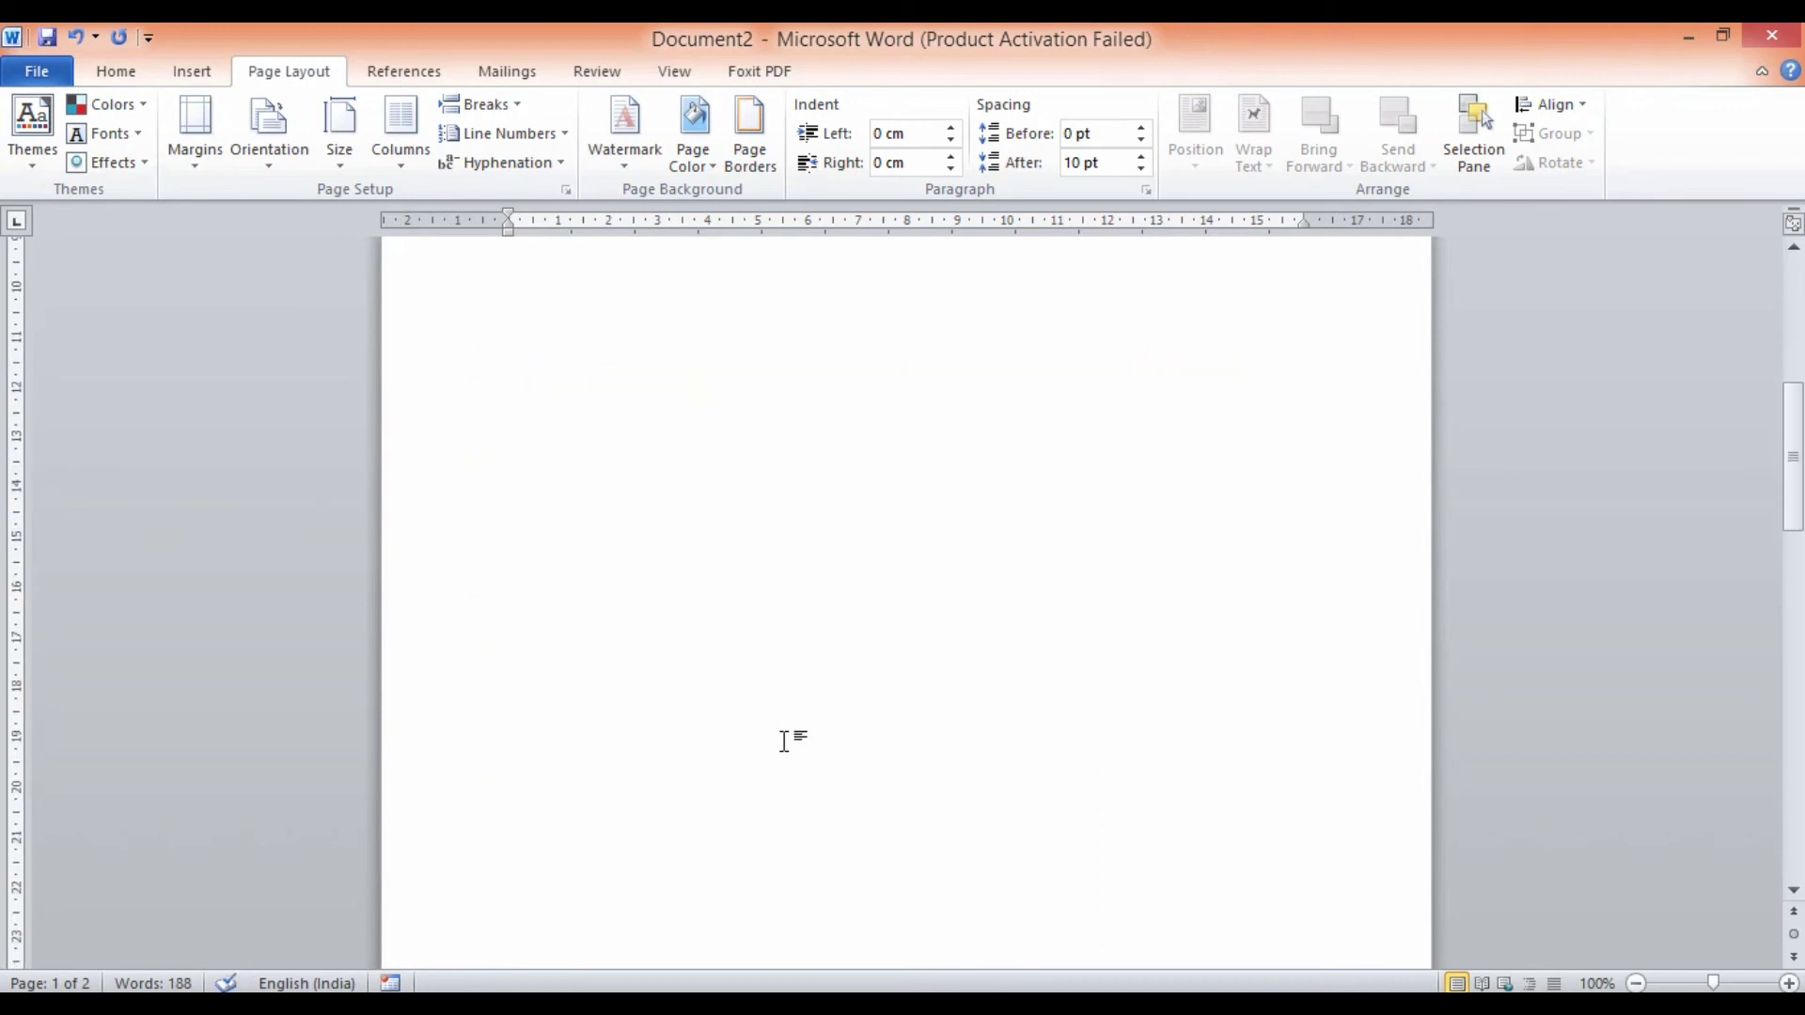
{"action": "left_click", "coordinate": [515, 859]}
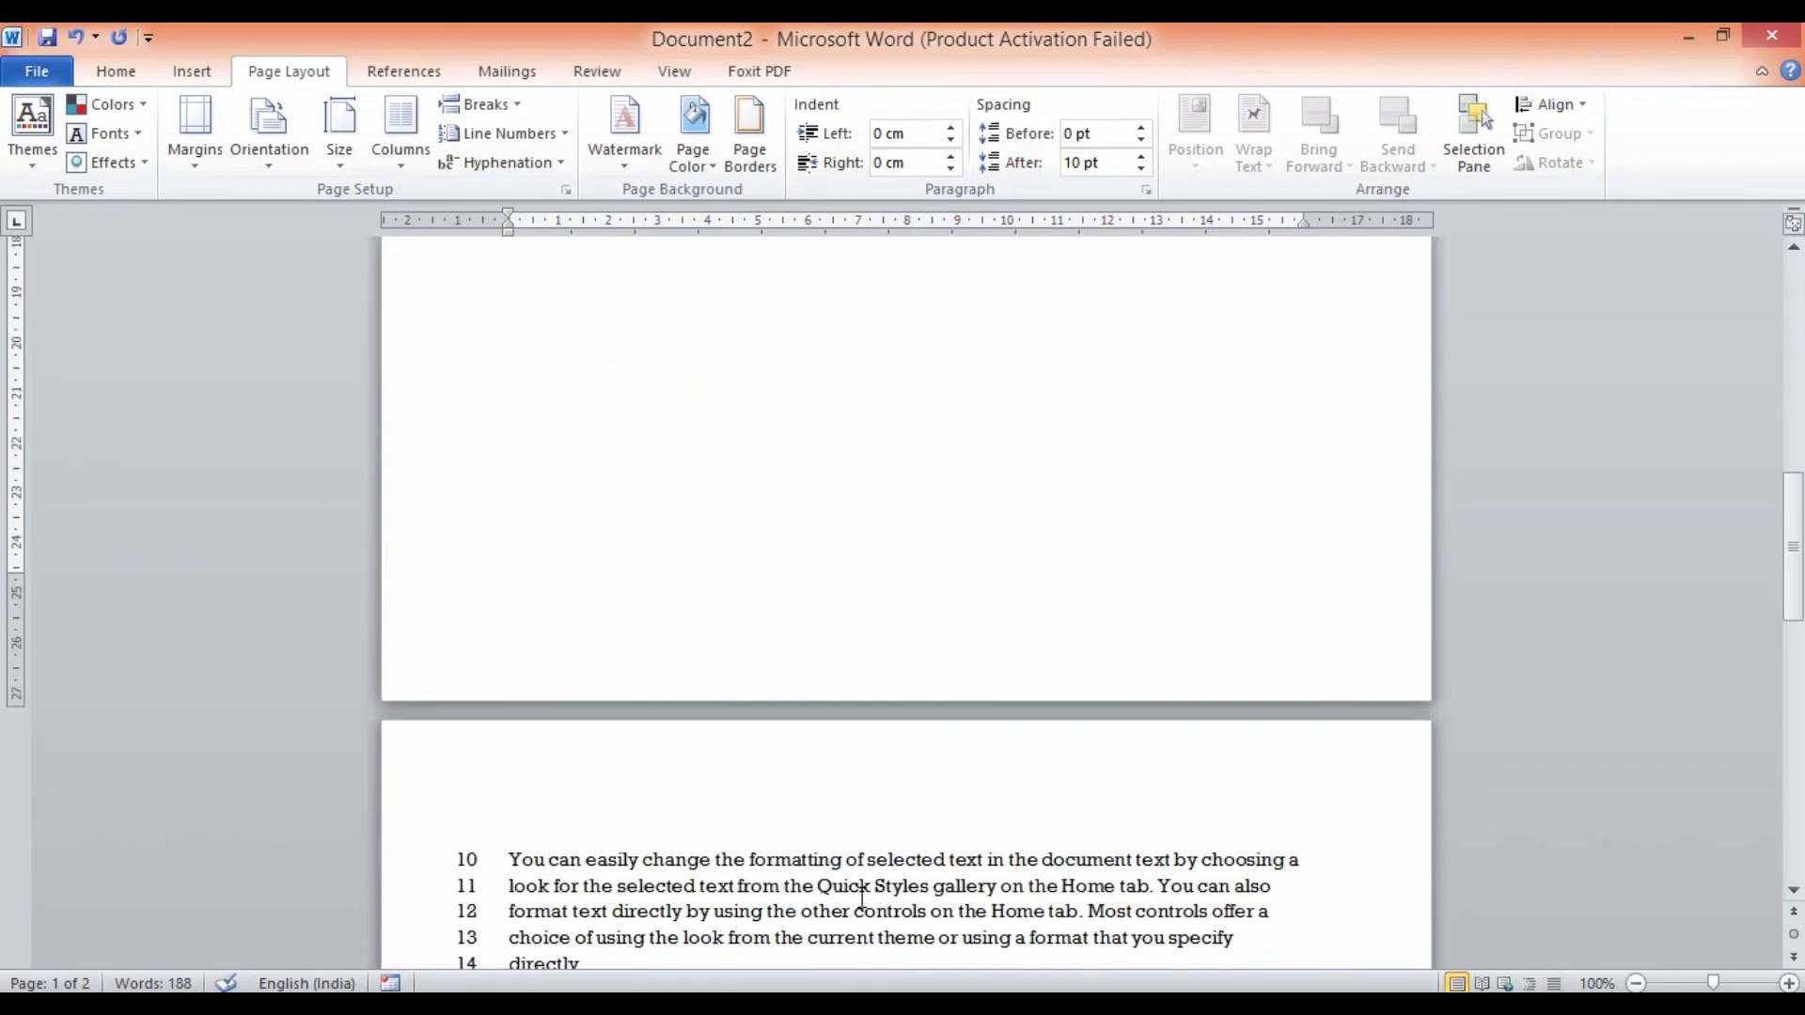
{"action": "scroll", "coordinate": [863, 889], "scroll_direction": "down", "scroll_amount": 5}
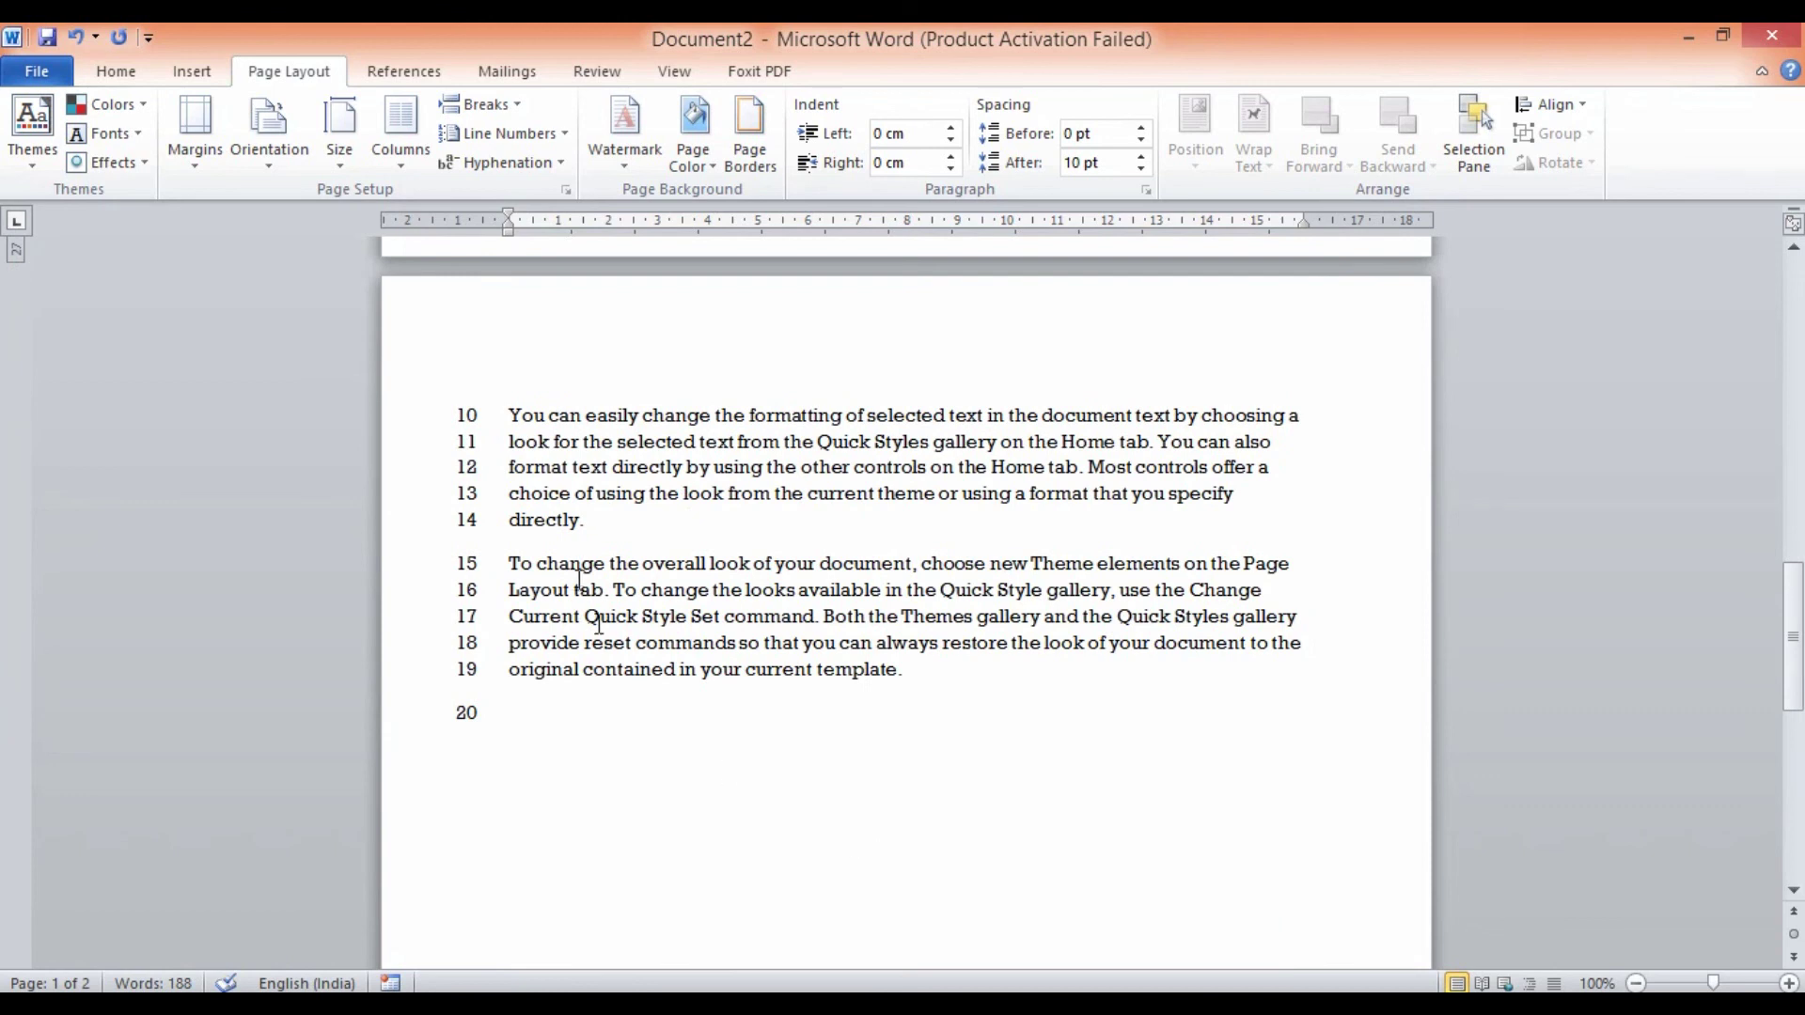
Check which line numbering option is active and review the numbers on both pages again.
{"action": "left_click", "coordinate": [506, 419]}
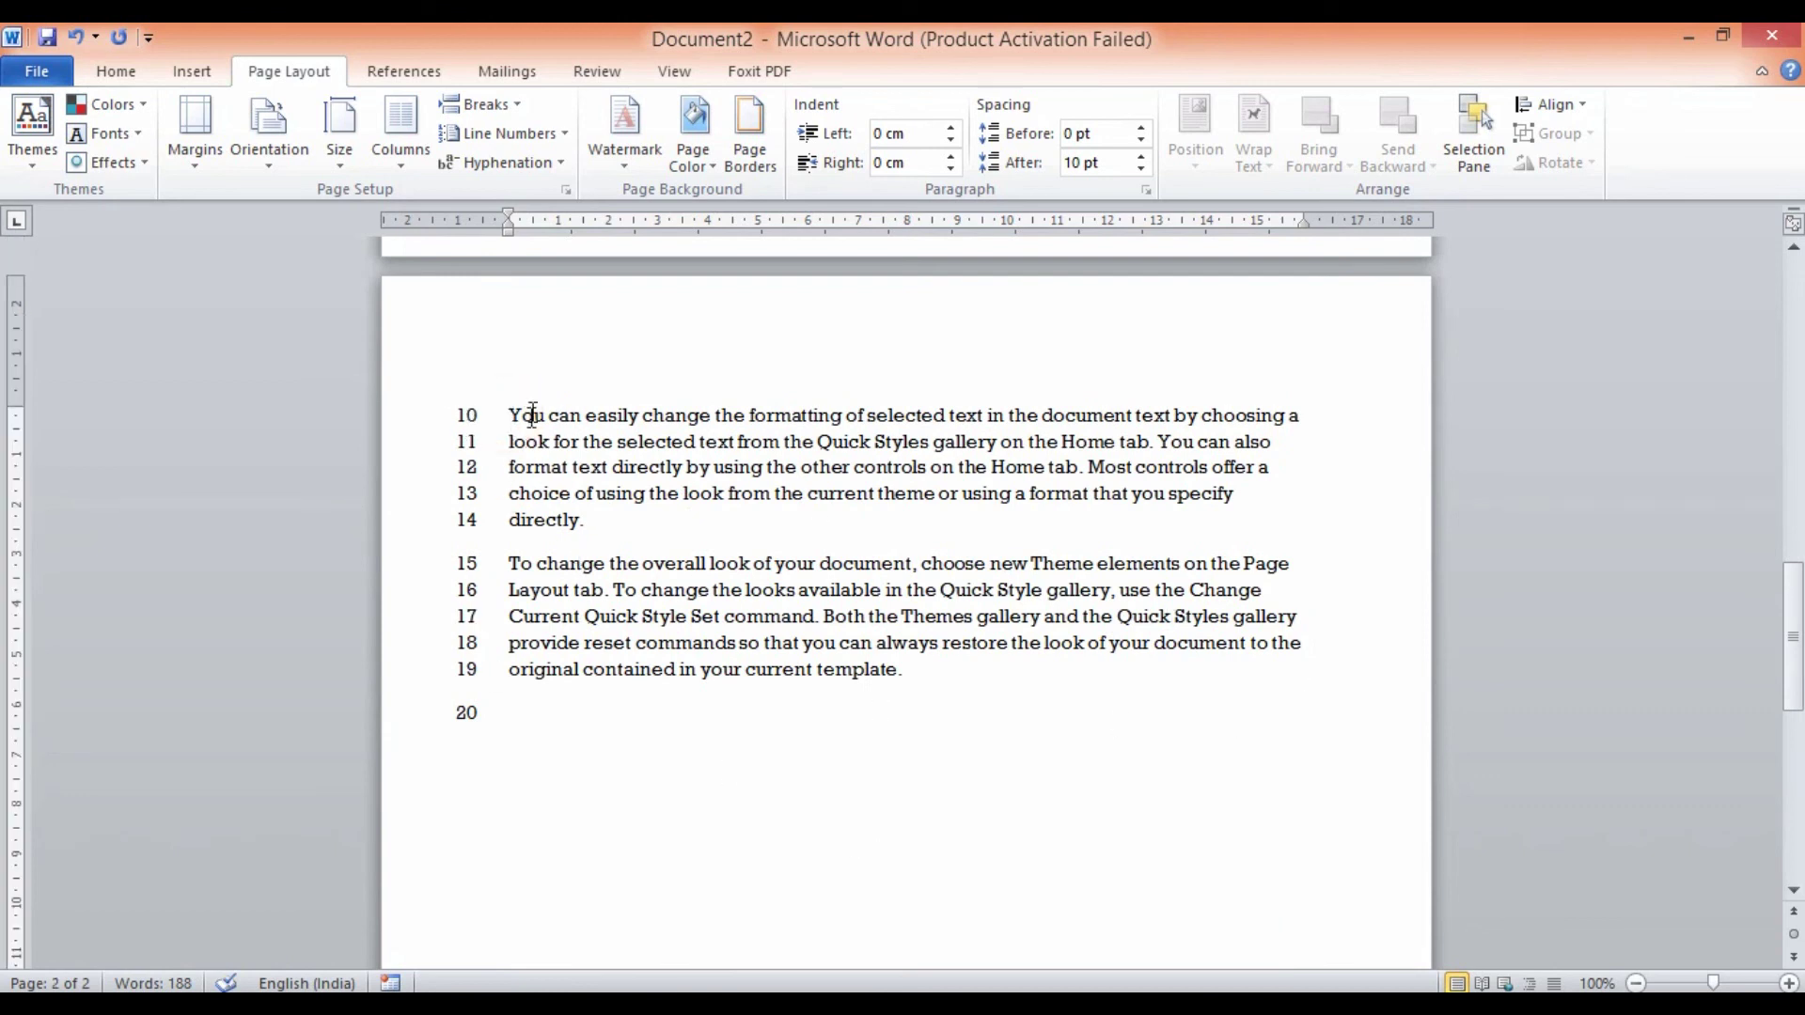
{"action": "scroll", "coordinate": [602, 526], "scroll_direction": "up", "scroll_amount": 1}
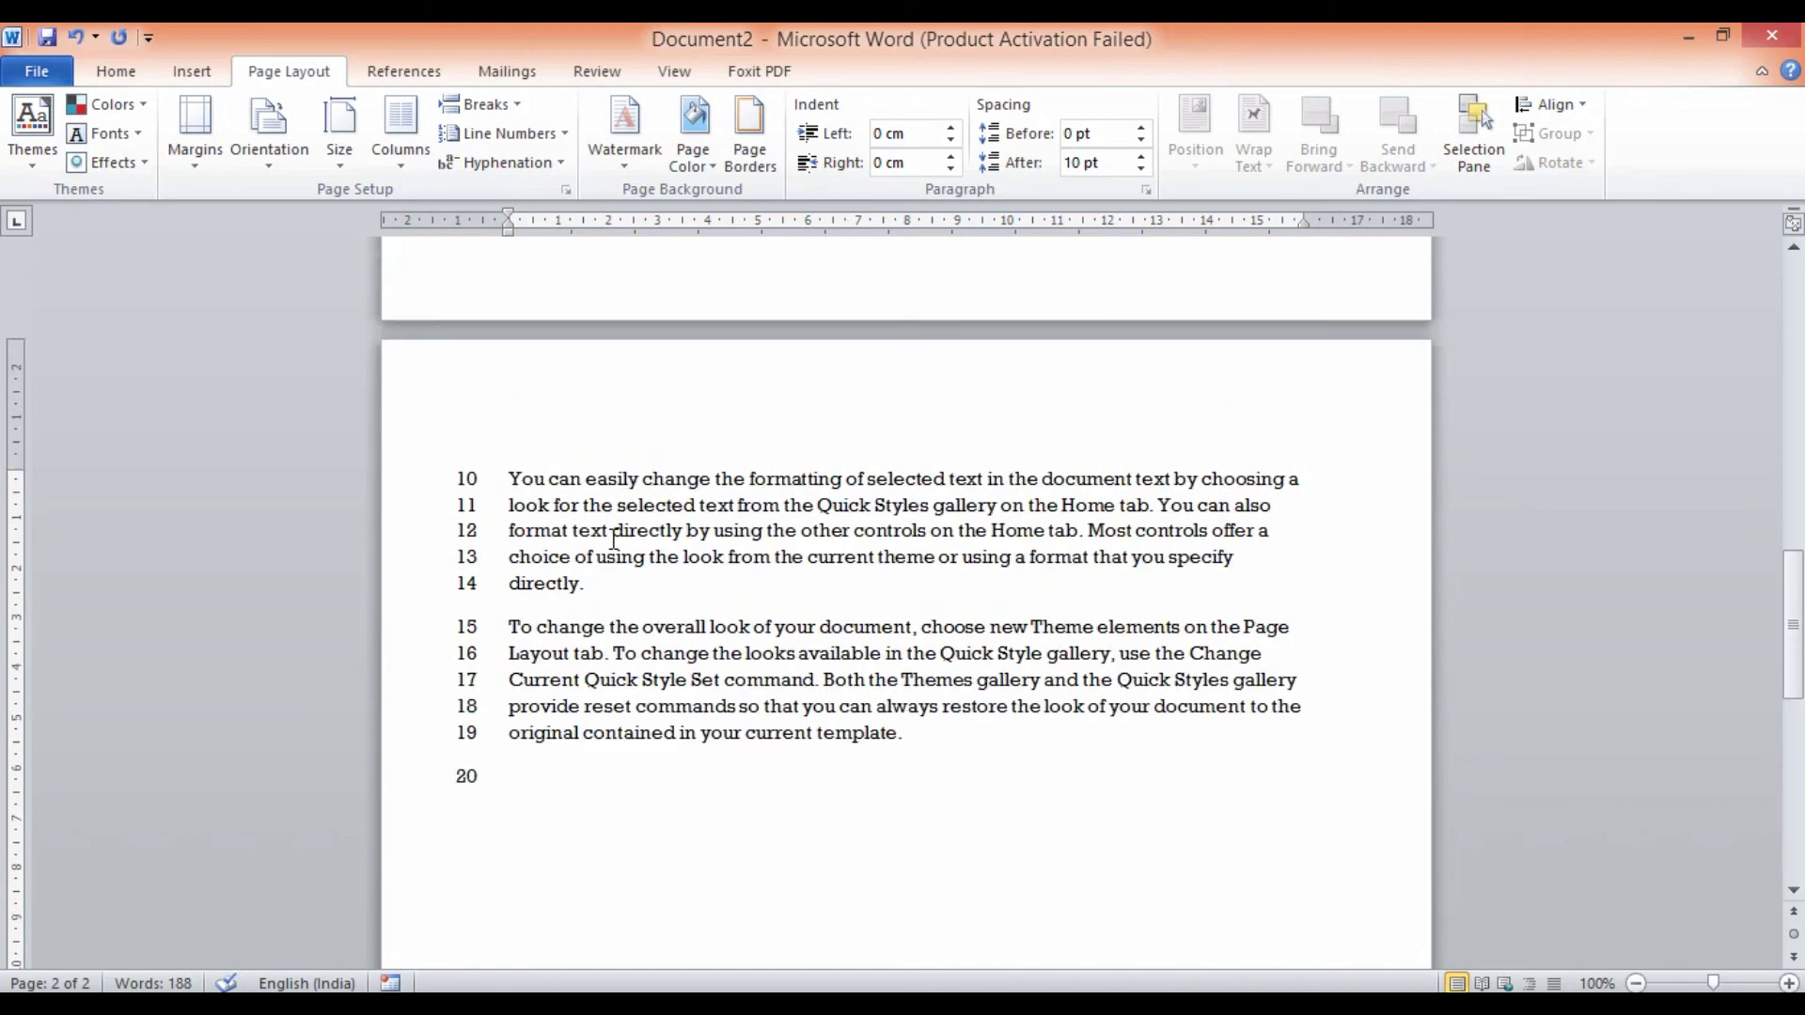
{"action": "left_click", "coordinate": [558, 139]}
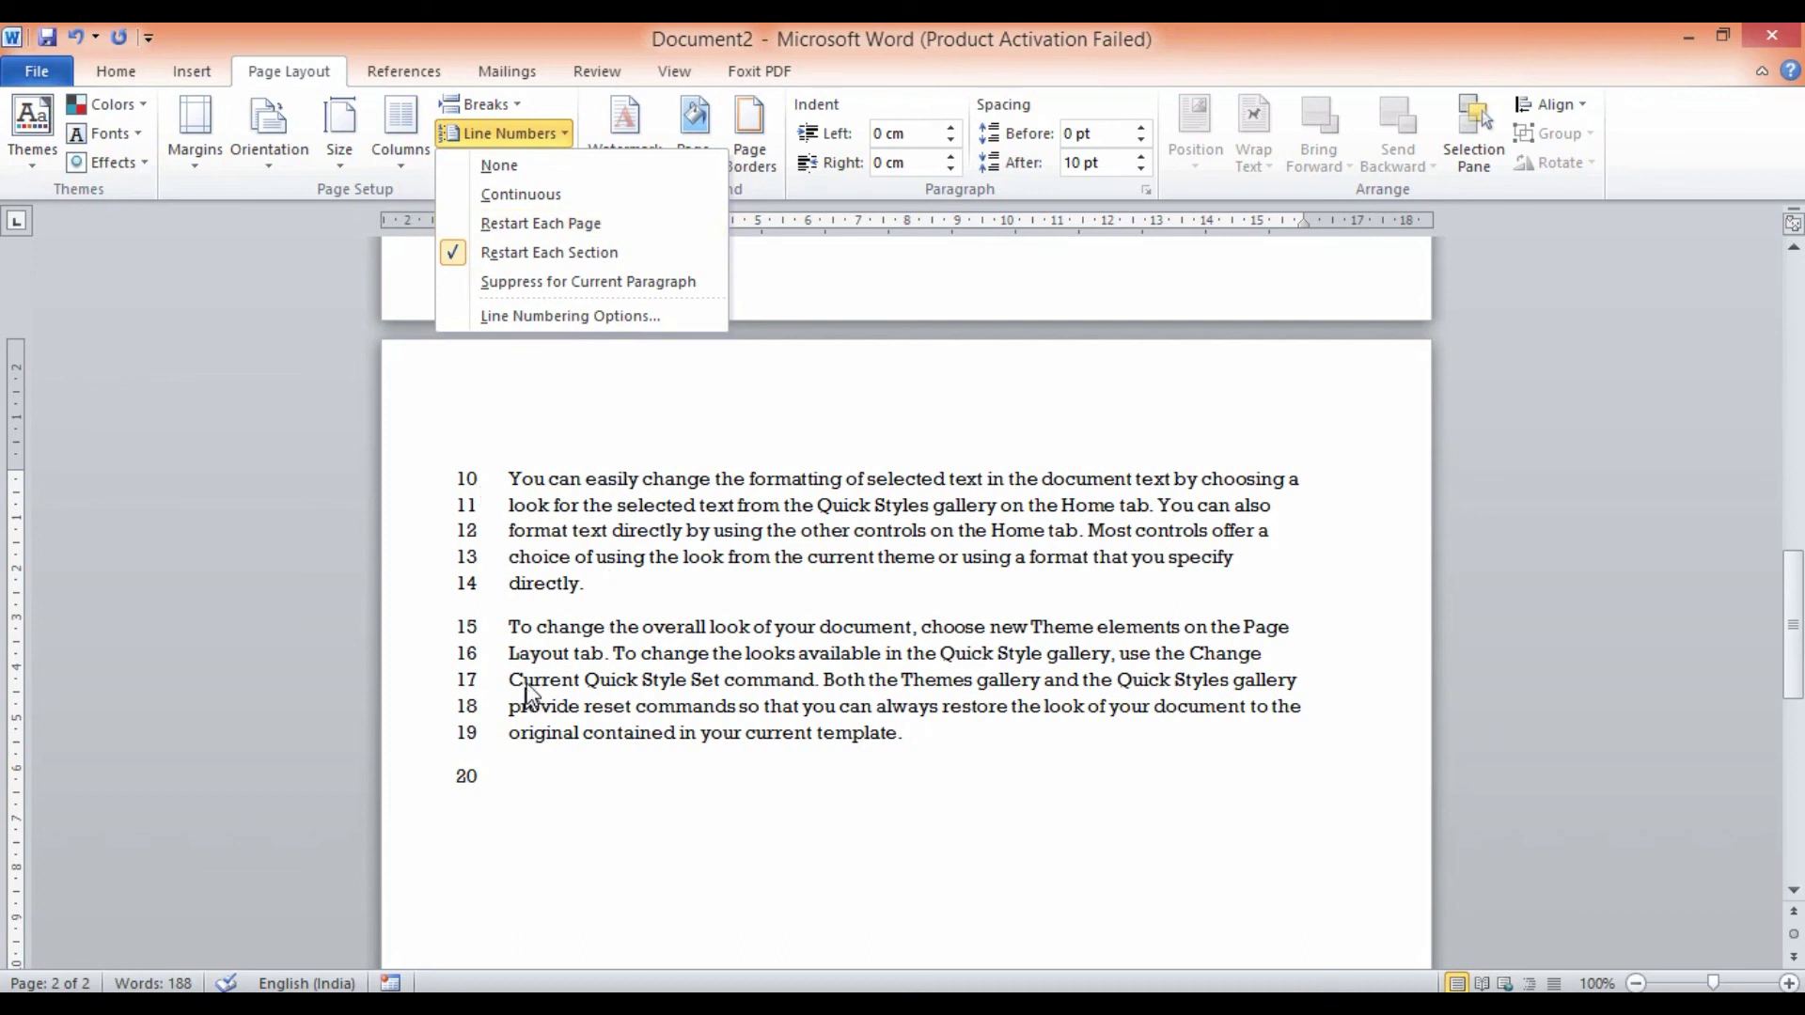
{"action": "left_click", "coordinate": [603, 536]}
{"action": "scroll", "coordinate": [605, 555], "scroll_direction": "up", "scroll_amount": 15}
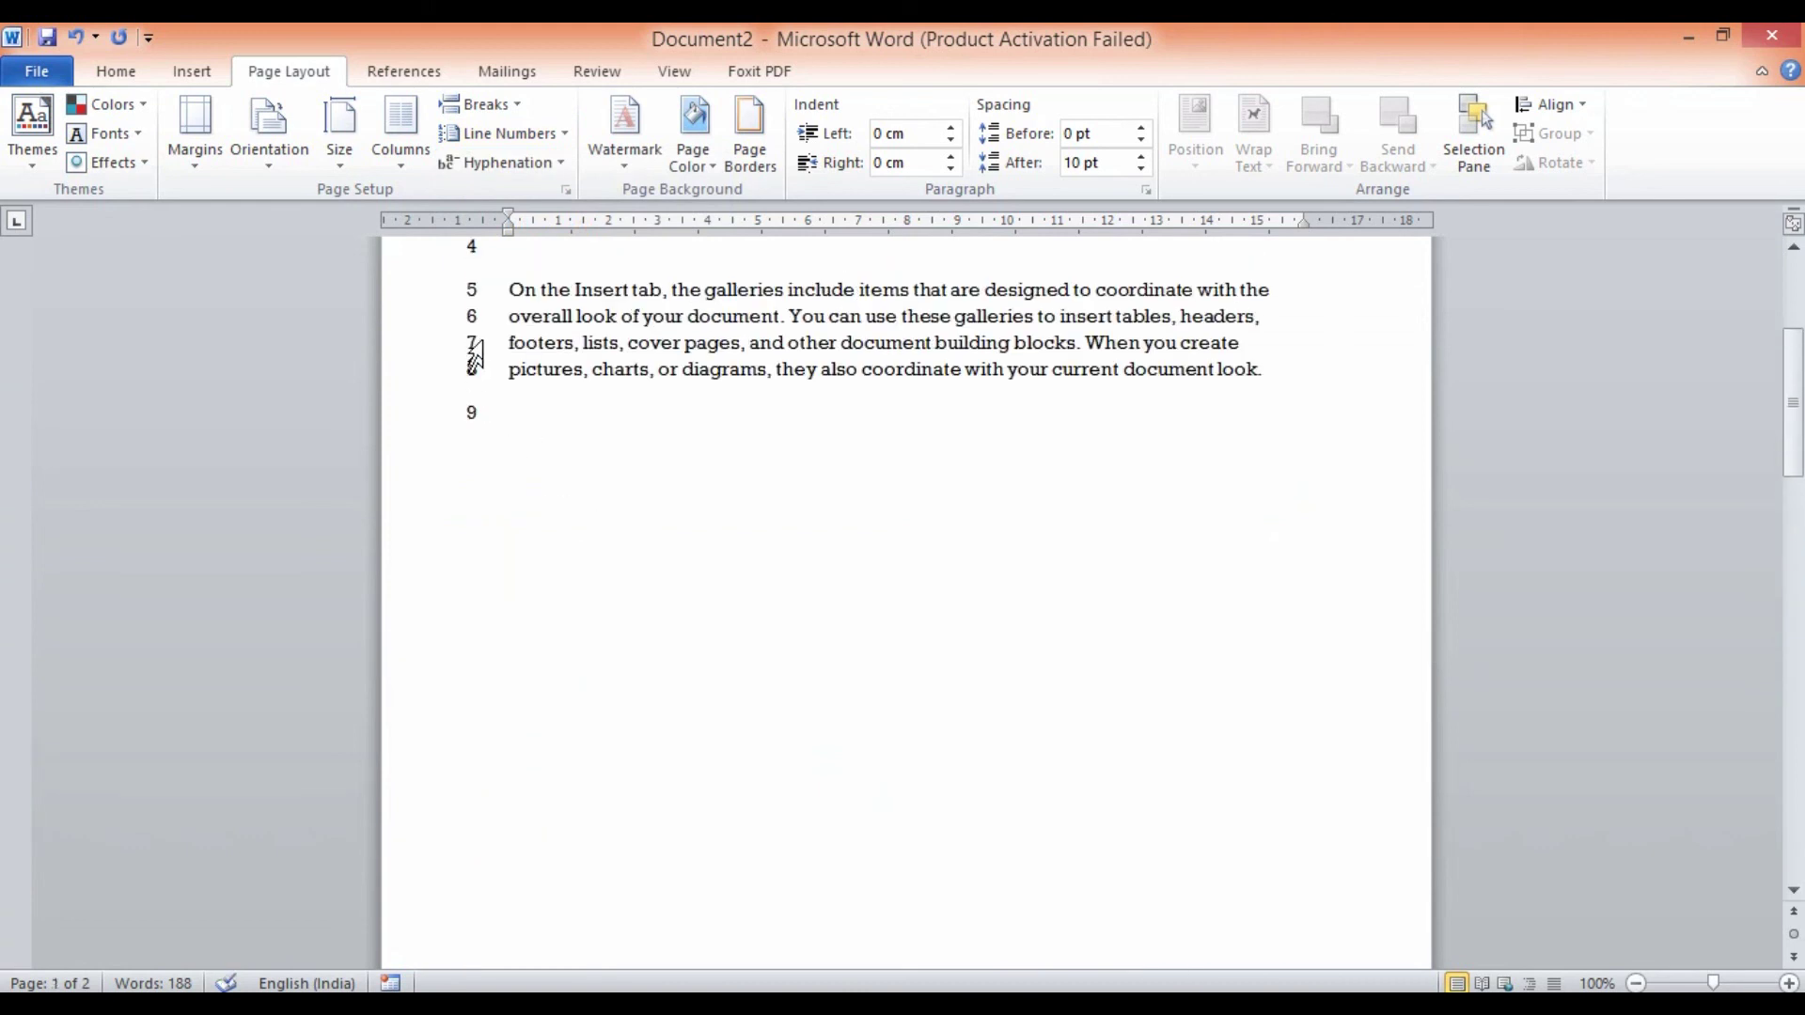
{"action": "scroll", "coordinate": [556, 858], "scroll_direction": "down", "scroll_amount": 8}
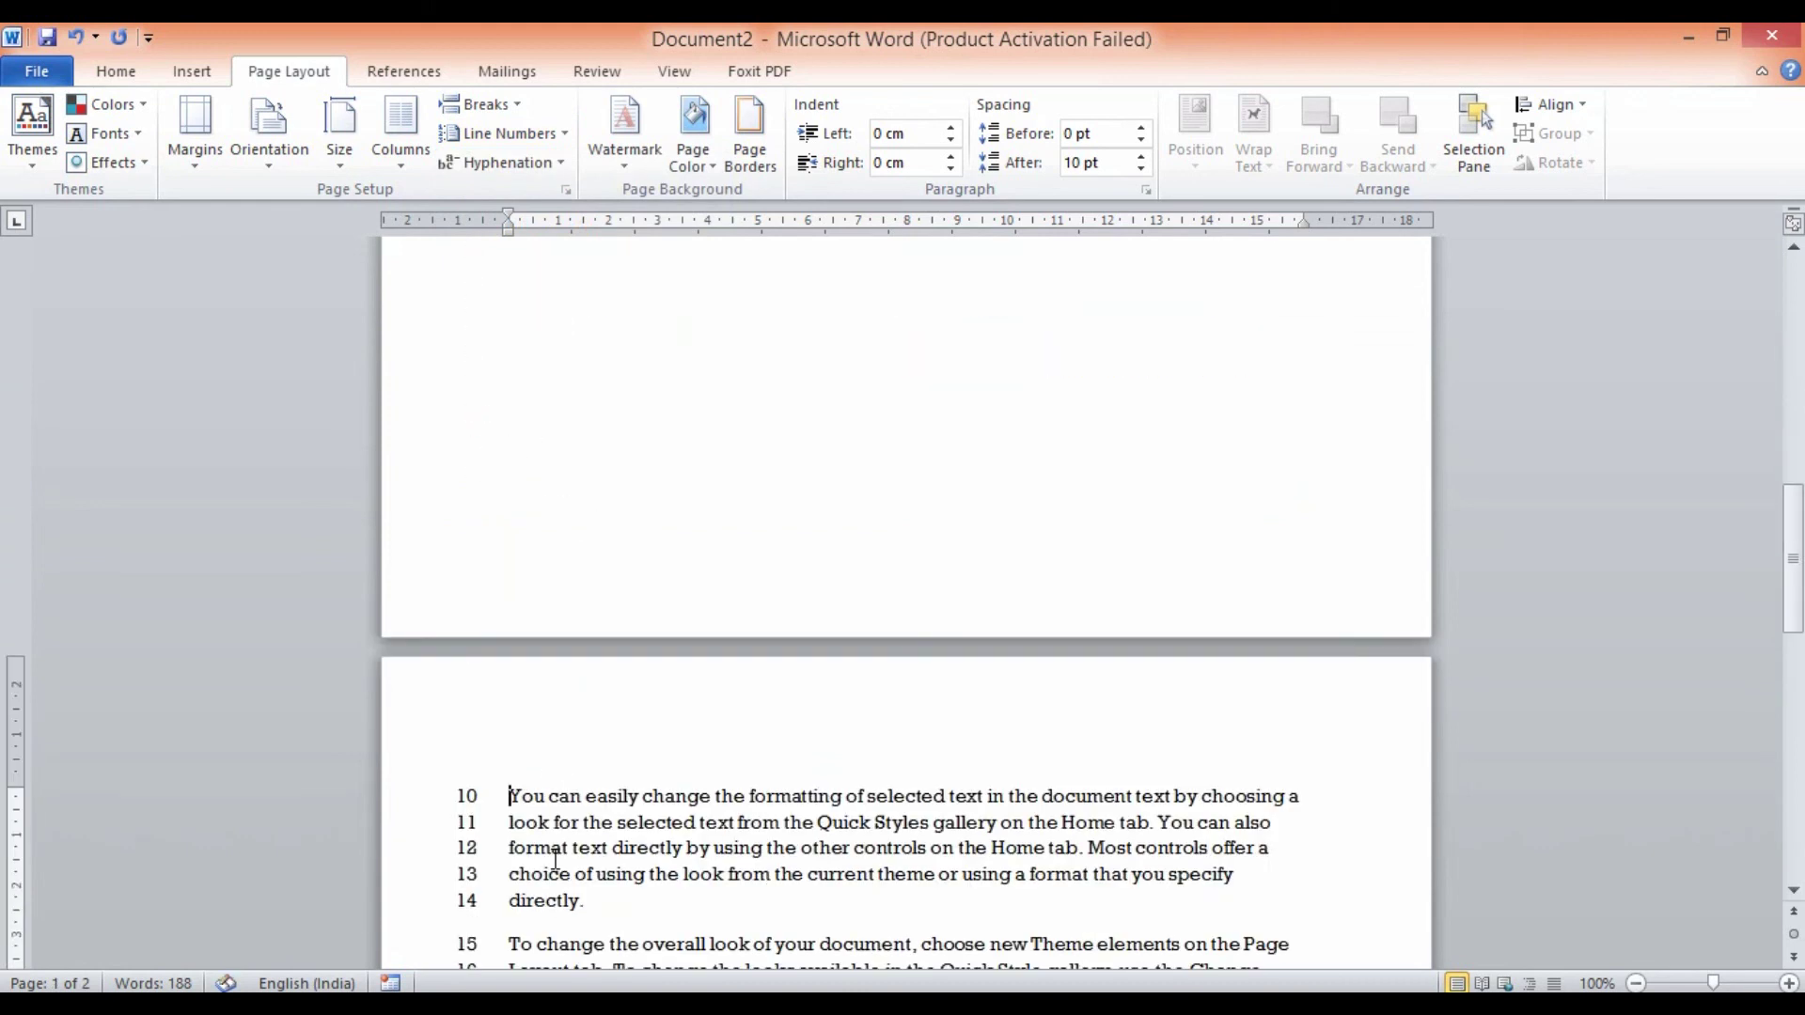
{"action": "scroll", "coordinate": [555, 859], "scroll_direction": "down", "scroll_amount": 3}
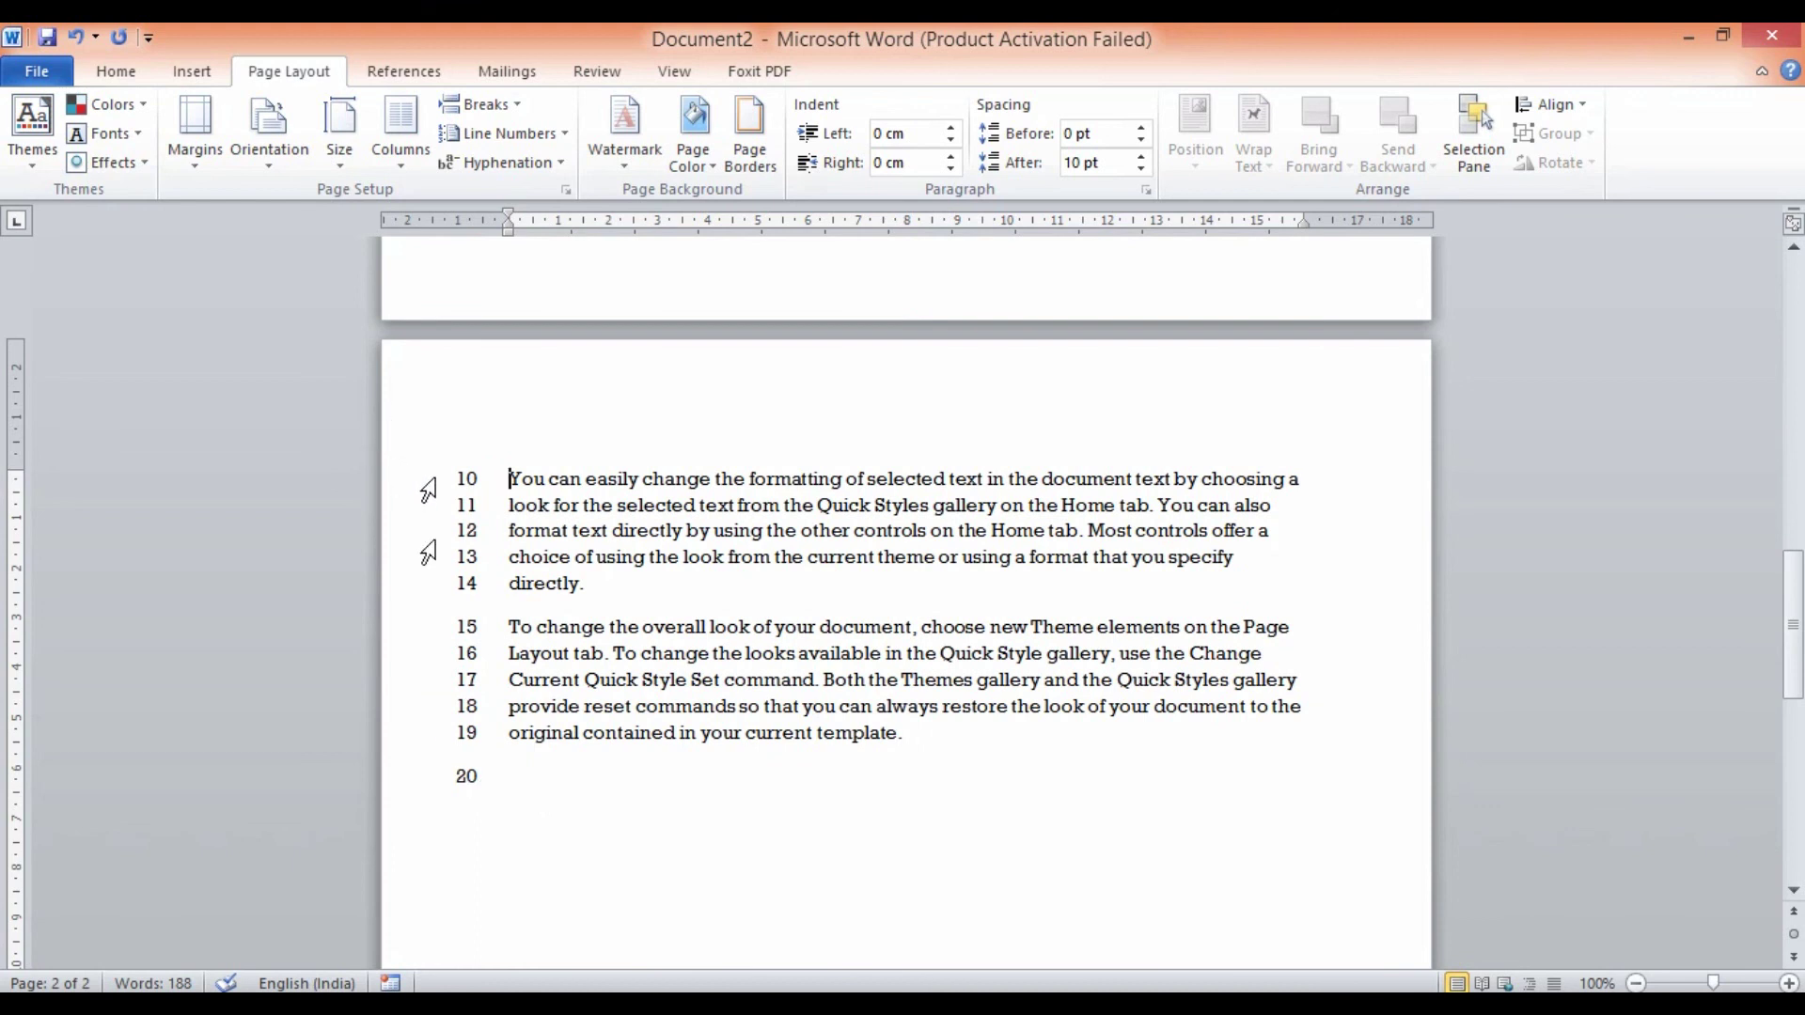
Suppress line numbers for the "You can easily change" paragraph and place the cursor back at its start.
{"action": "left_click", "coordinate": [510, 479]}
{"action": "left_click", "coordinate": [499, 471]}
{"action": "left_click", "coordinate": [540, 134]}
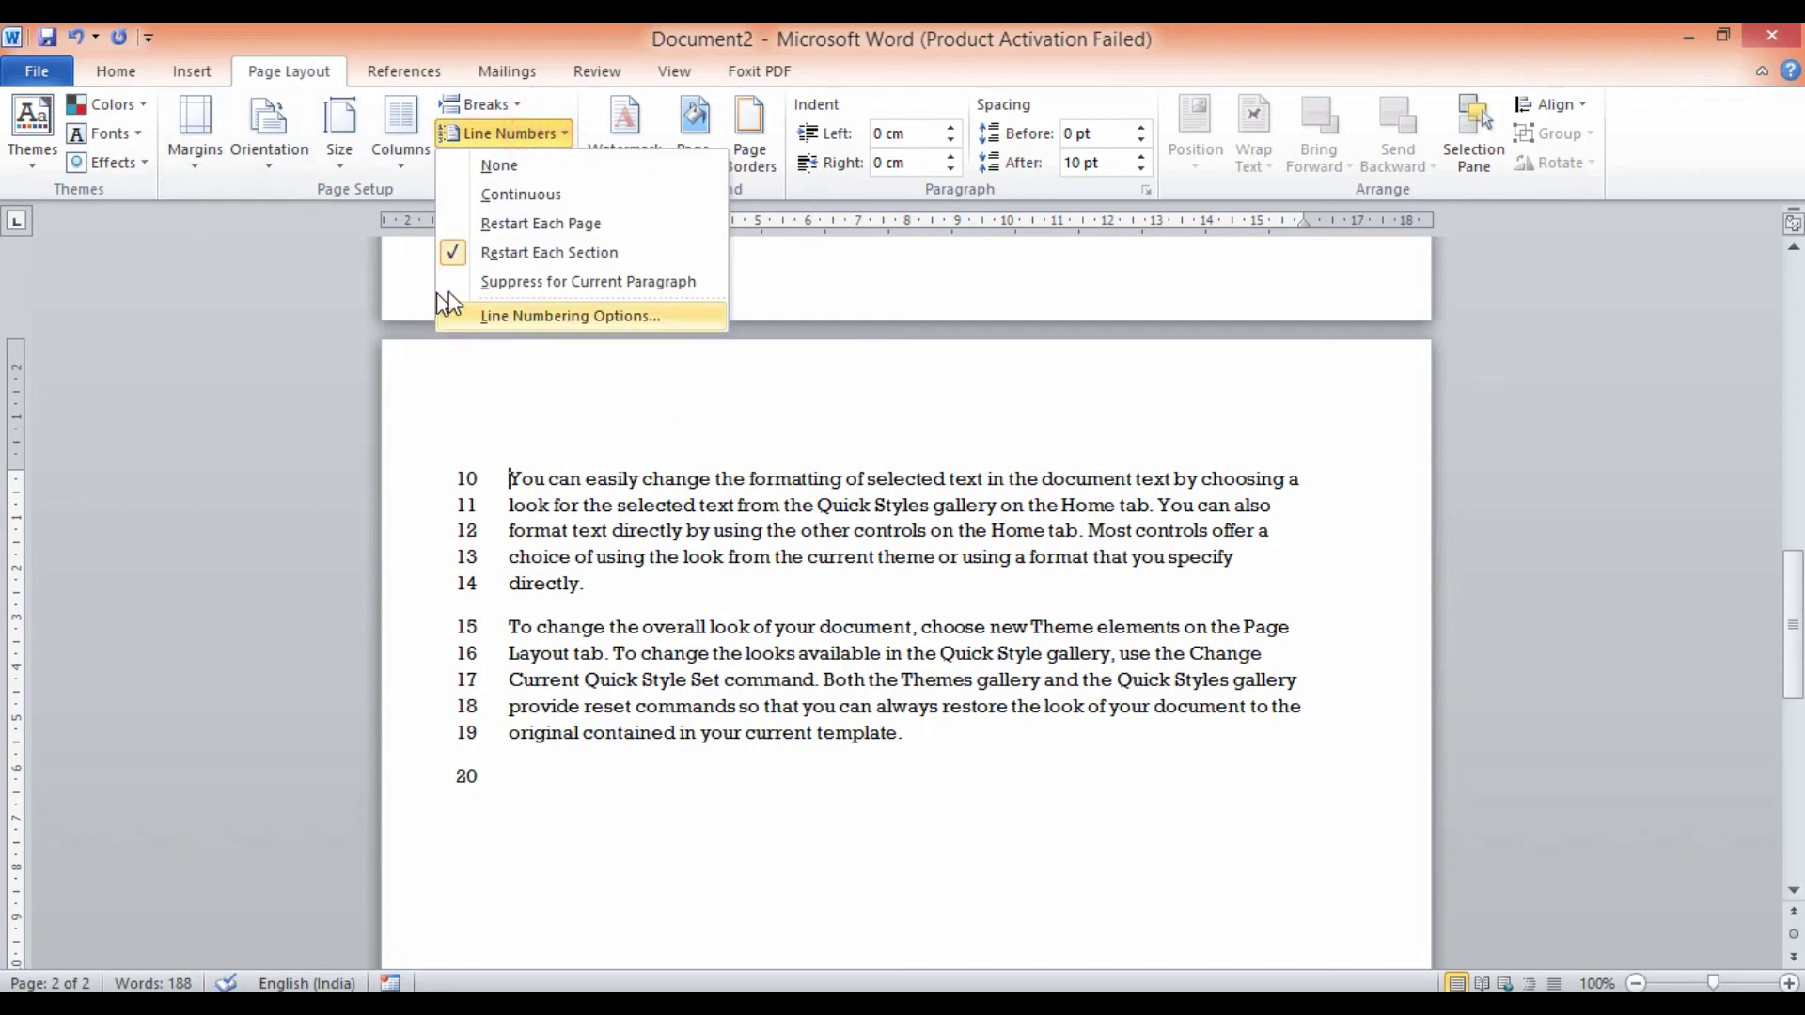
{"action": "left_click", "coordinate": [662, 282]}
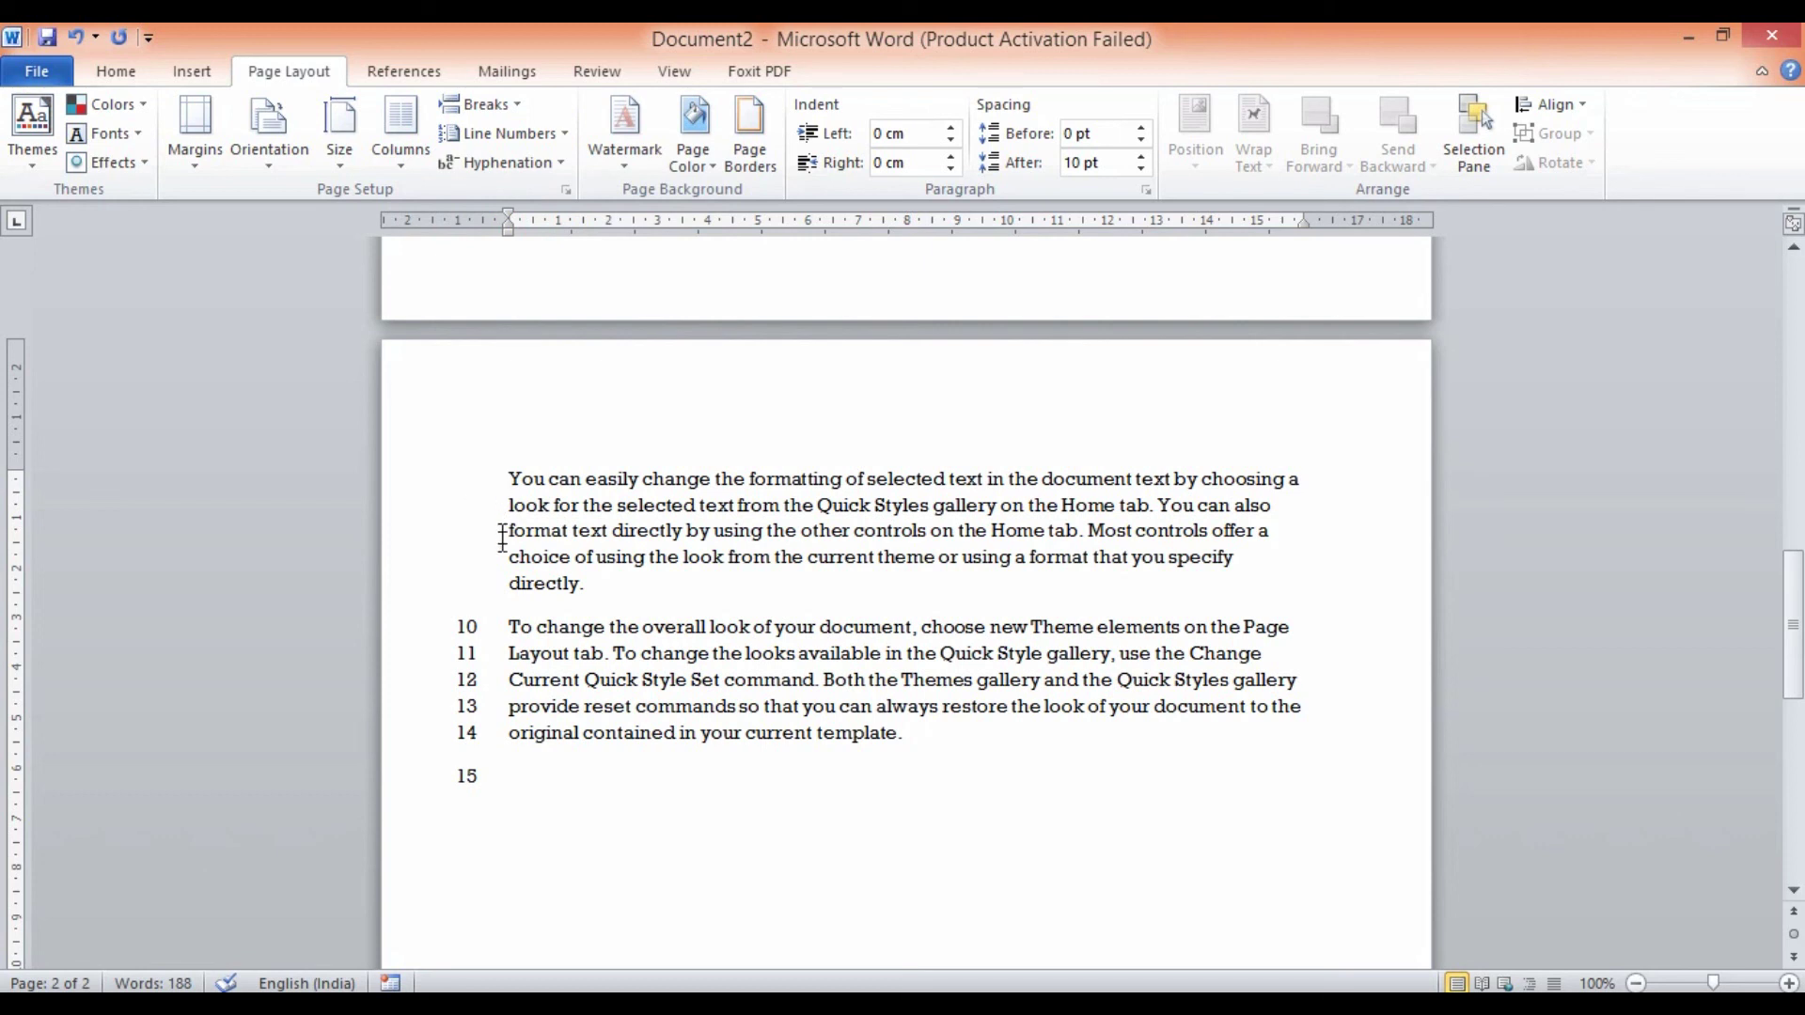
{"action": "left_click_drag", "start_coordinate": [496, 479], "coordinate": [595, 575]}
{"action": "left_click", "coordinate": [506, 479]}
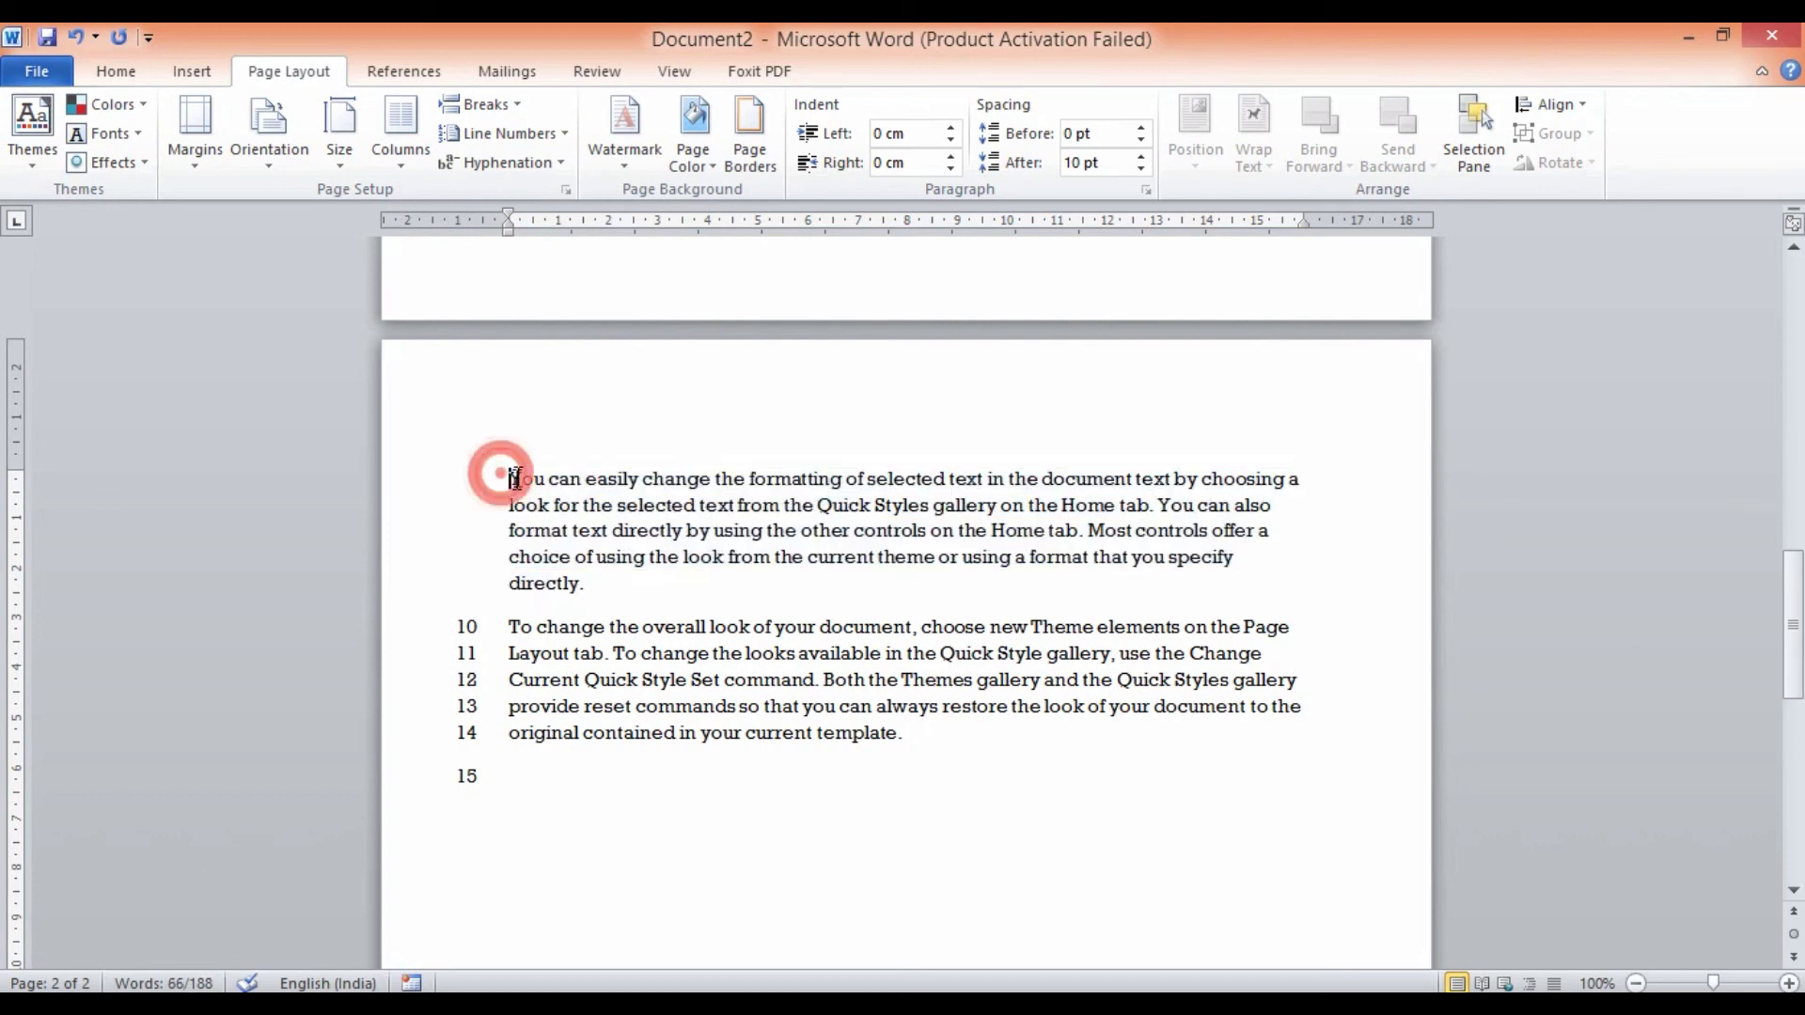
Select the "You can easily change" paragraph, reapply Restart Each Section numbering, and turn off line number suppression for it.
{"action": "left_click", "coordinate": [508, 479]}
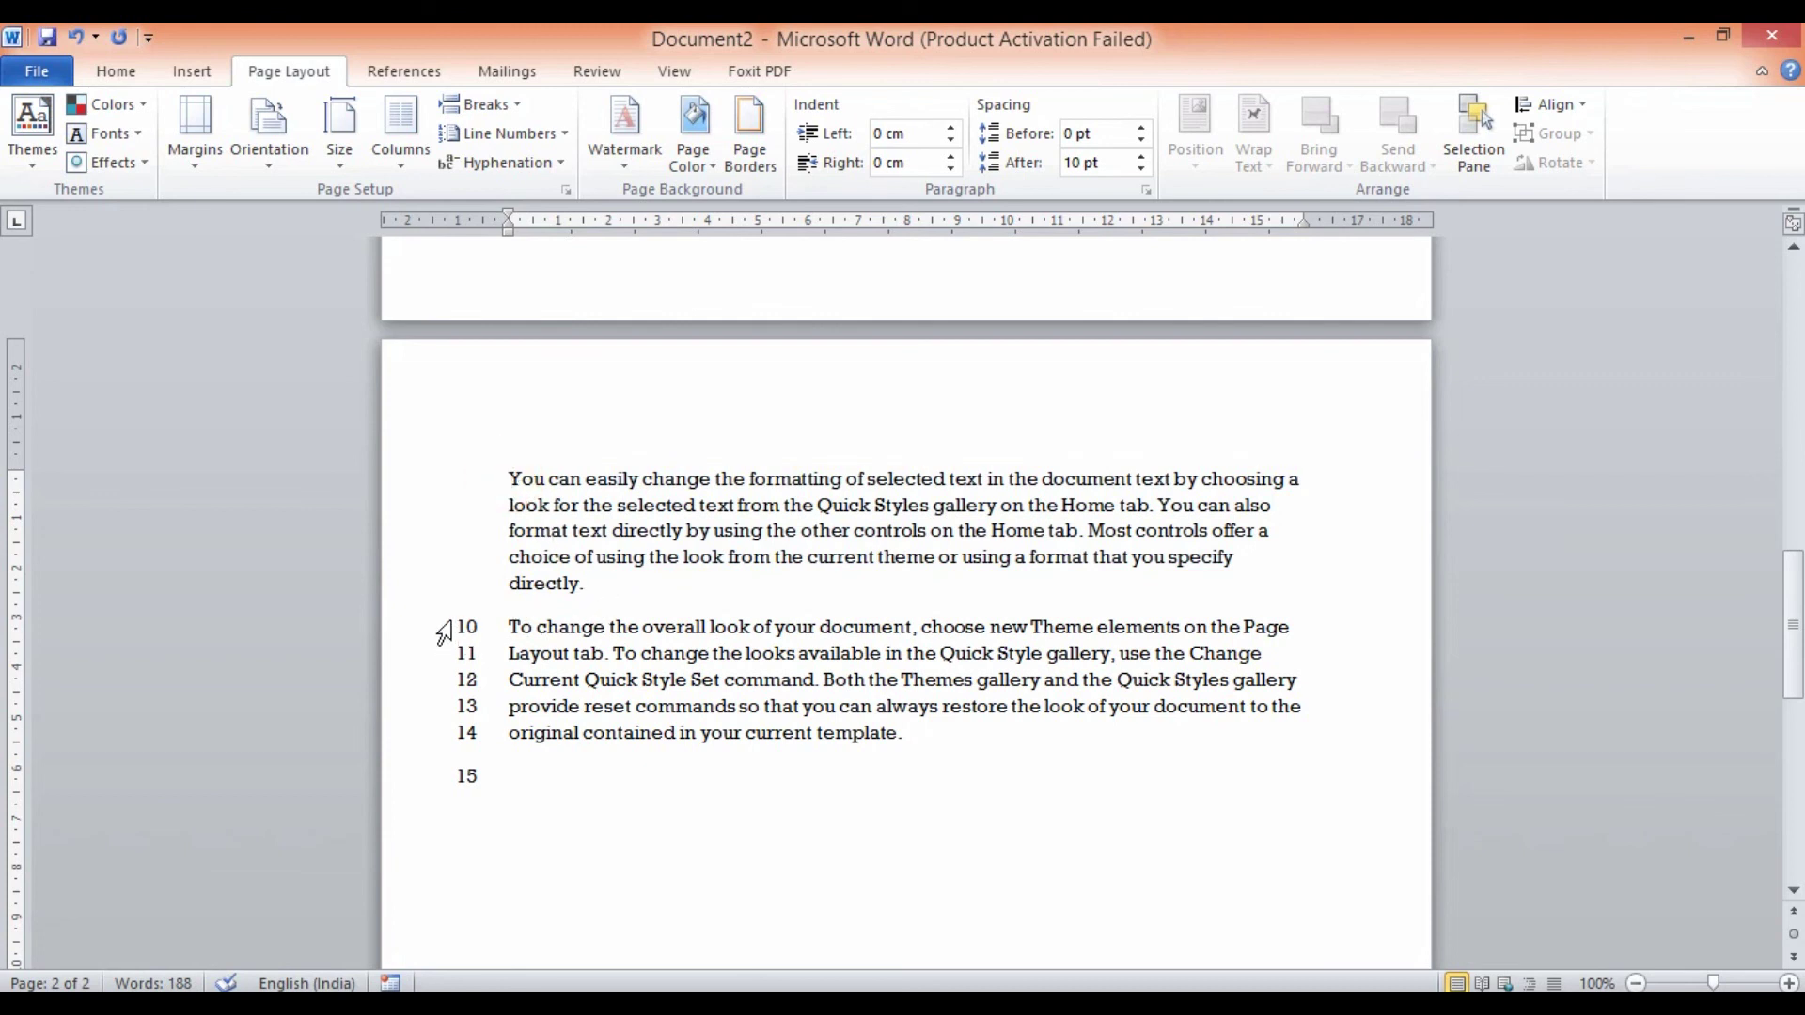
{"action": "left_click_drag", "start_coordinate": [504, 481], "coordinate": [585, 580]}
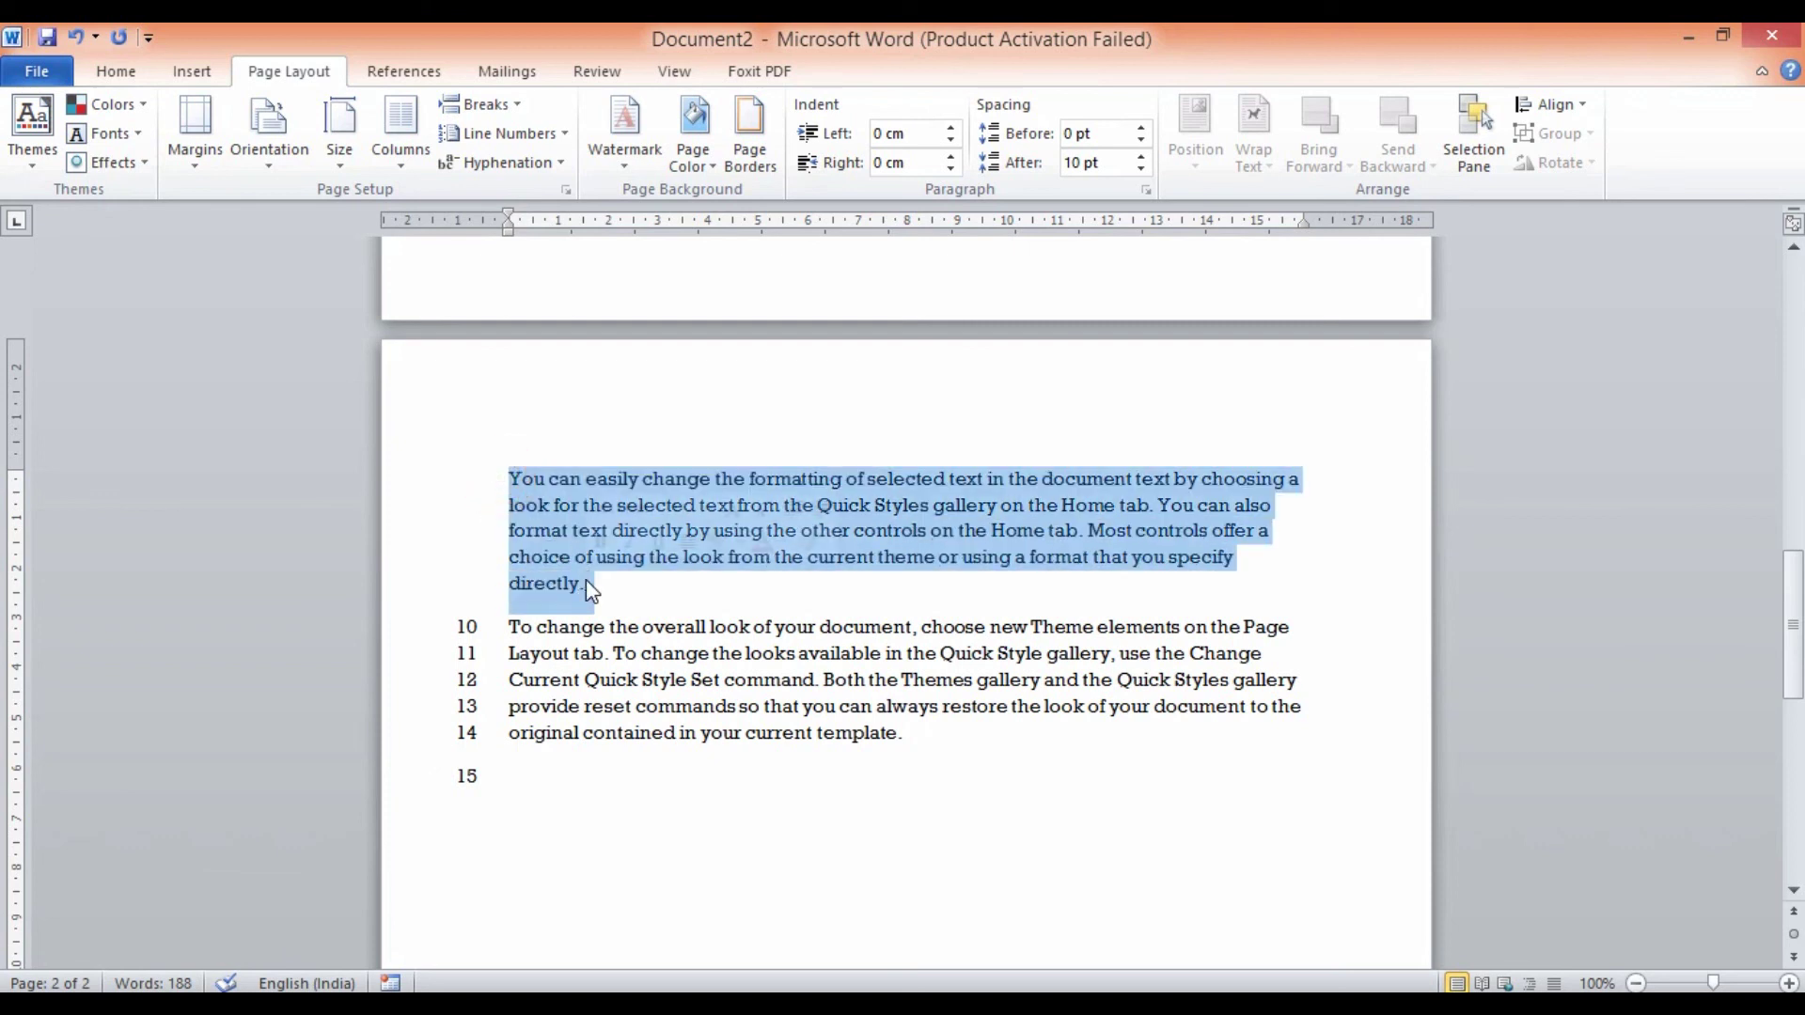
{"action": "left_click", "coordinate": [555, 136]}
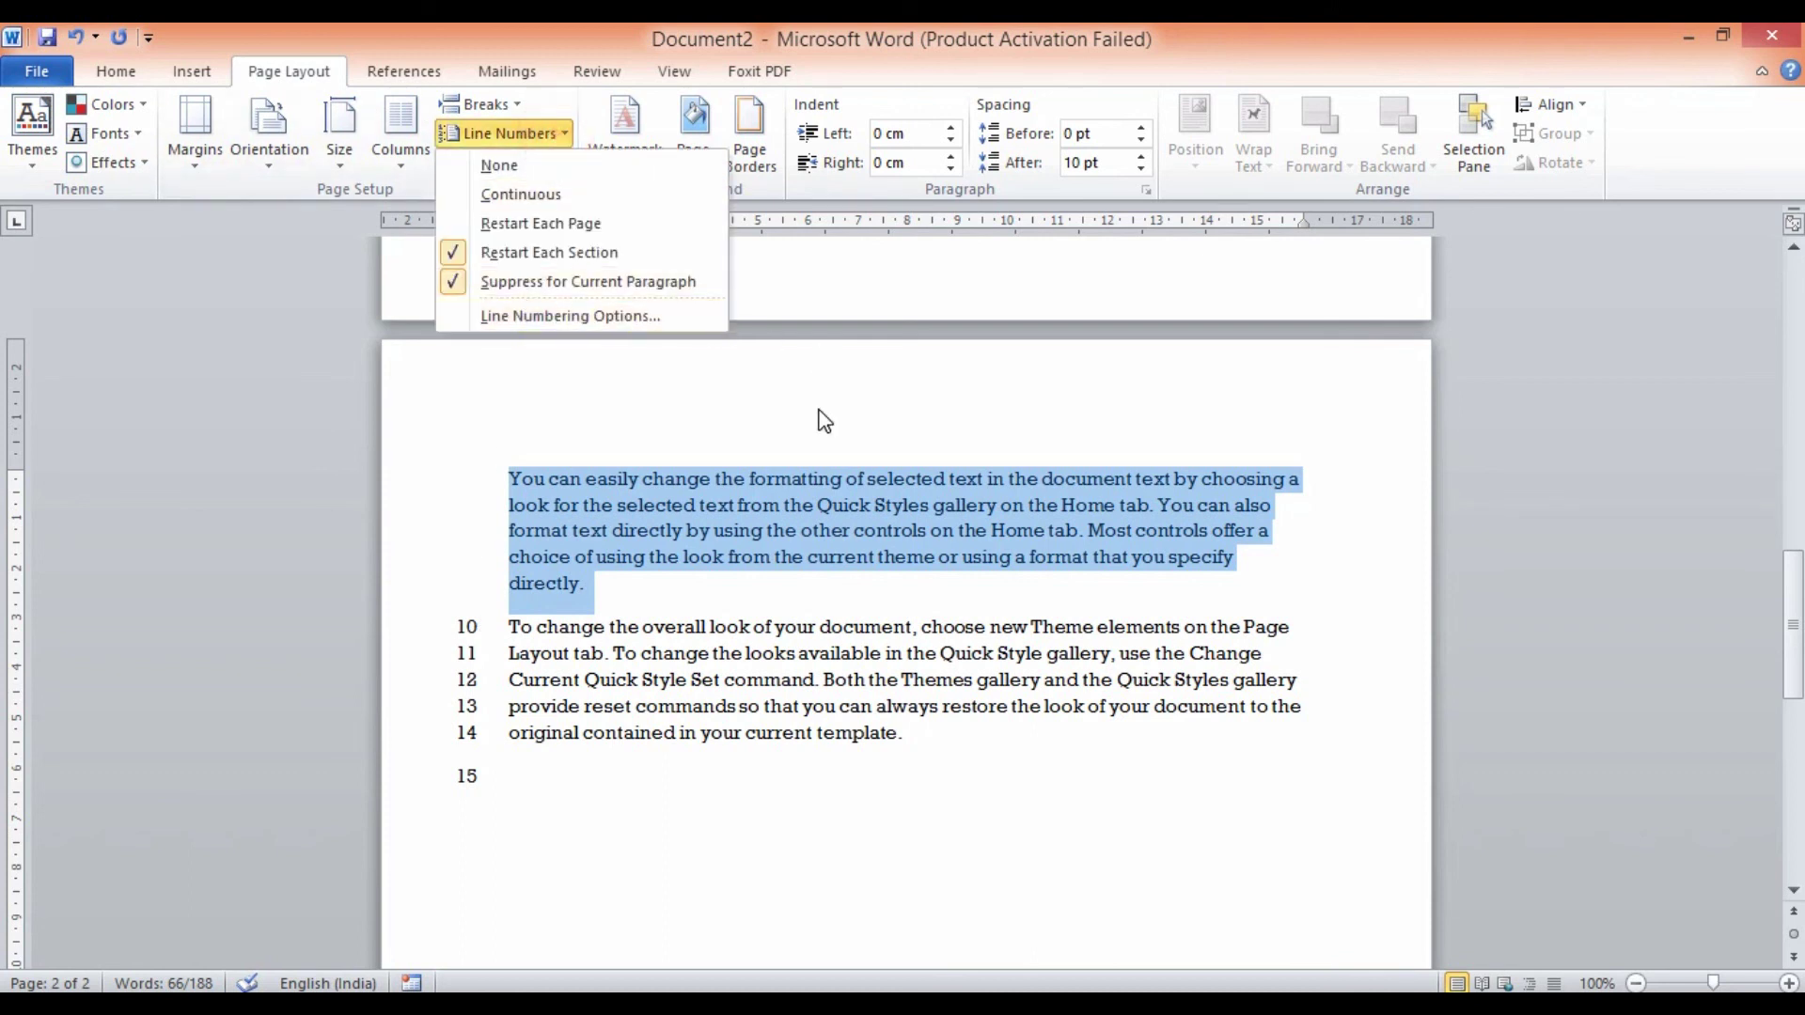
{"action": "left_click", "coordinate": [468, 253]}
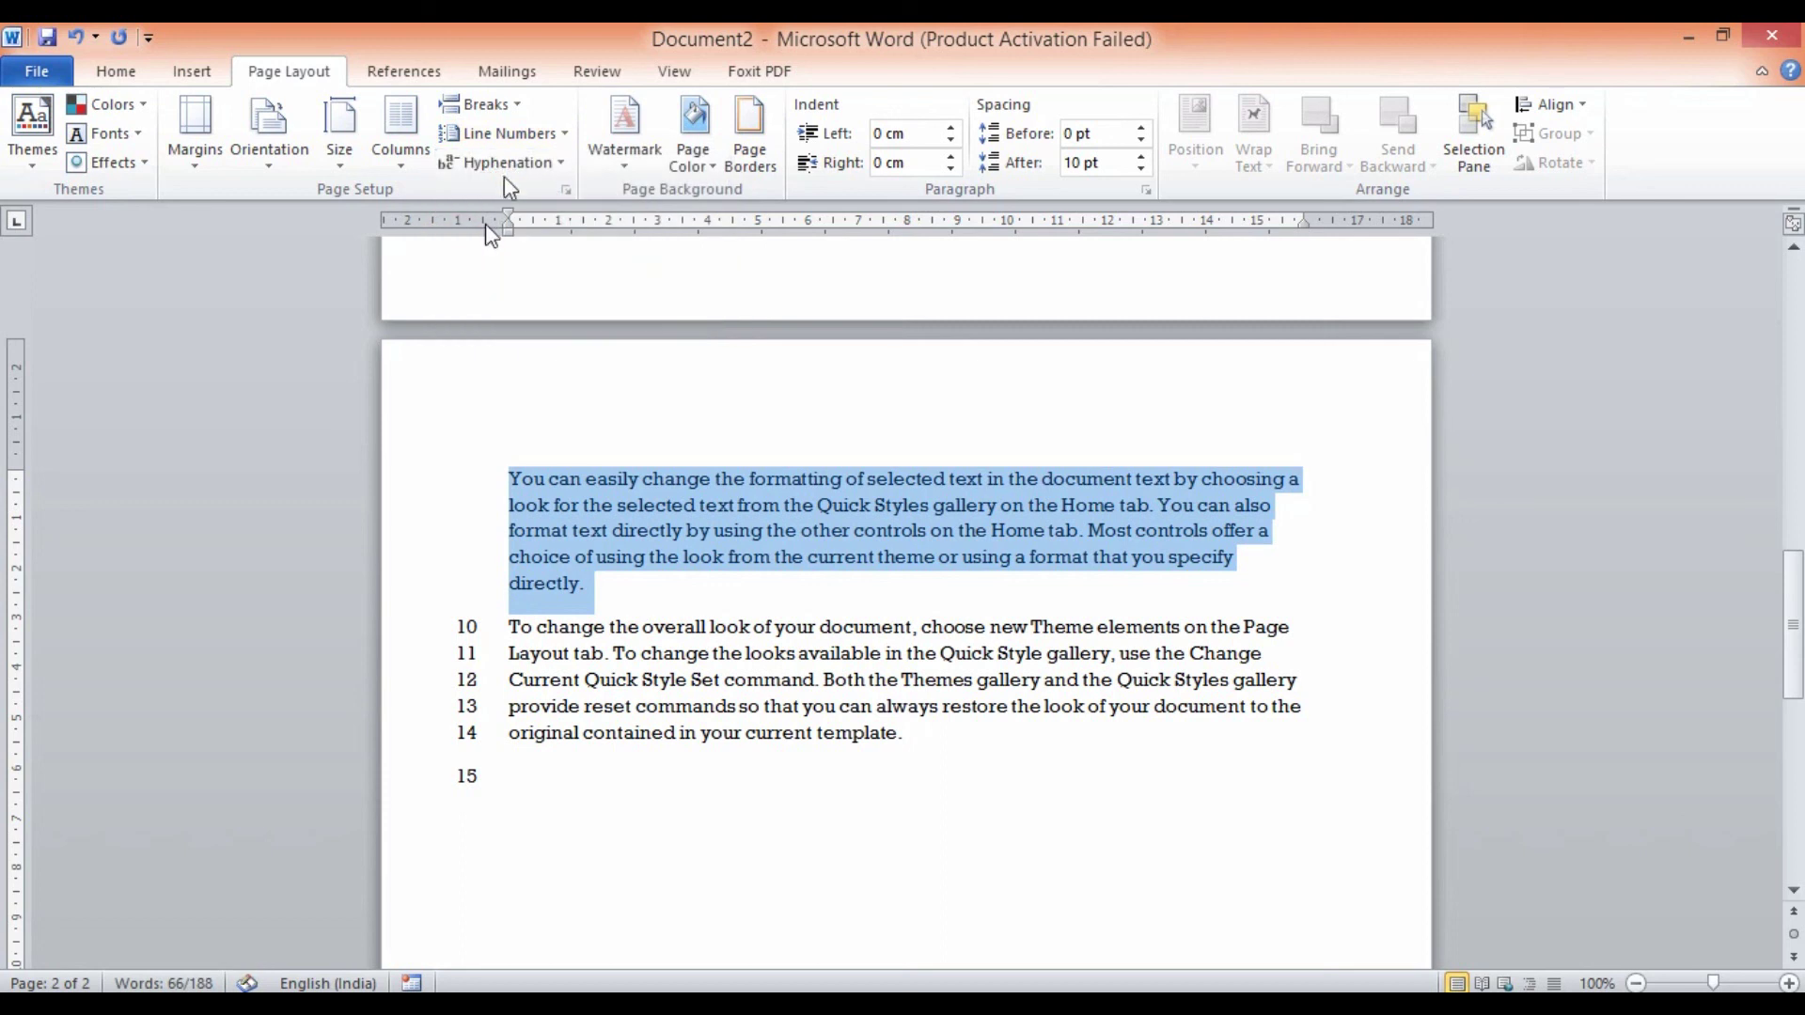
{"action": "left_click", "coordinate": [523, 139]}
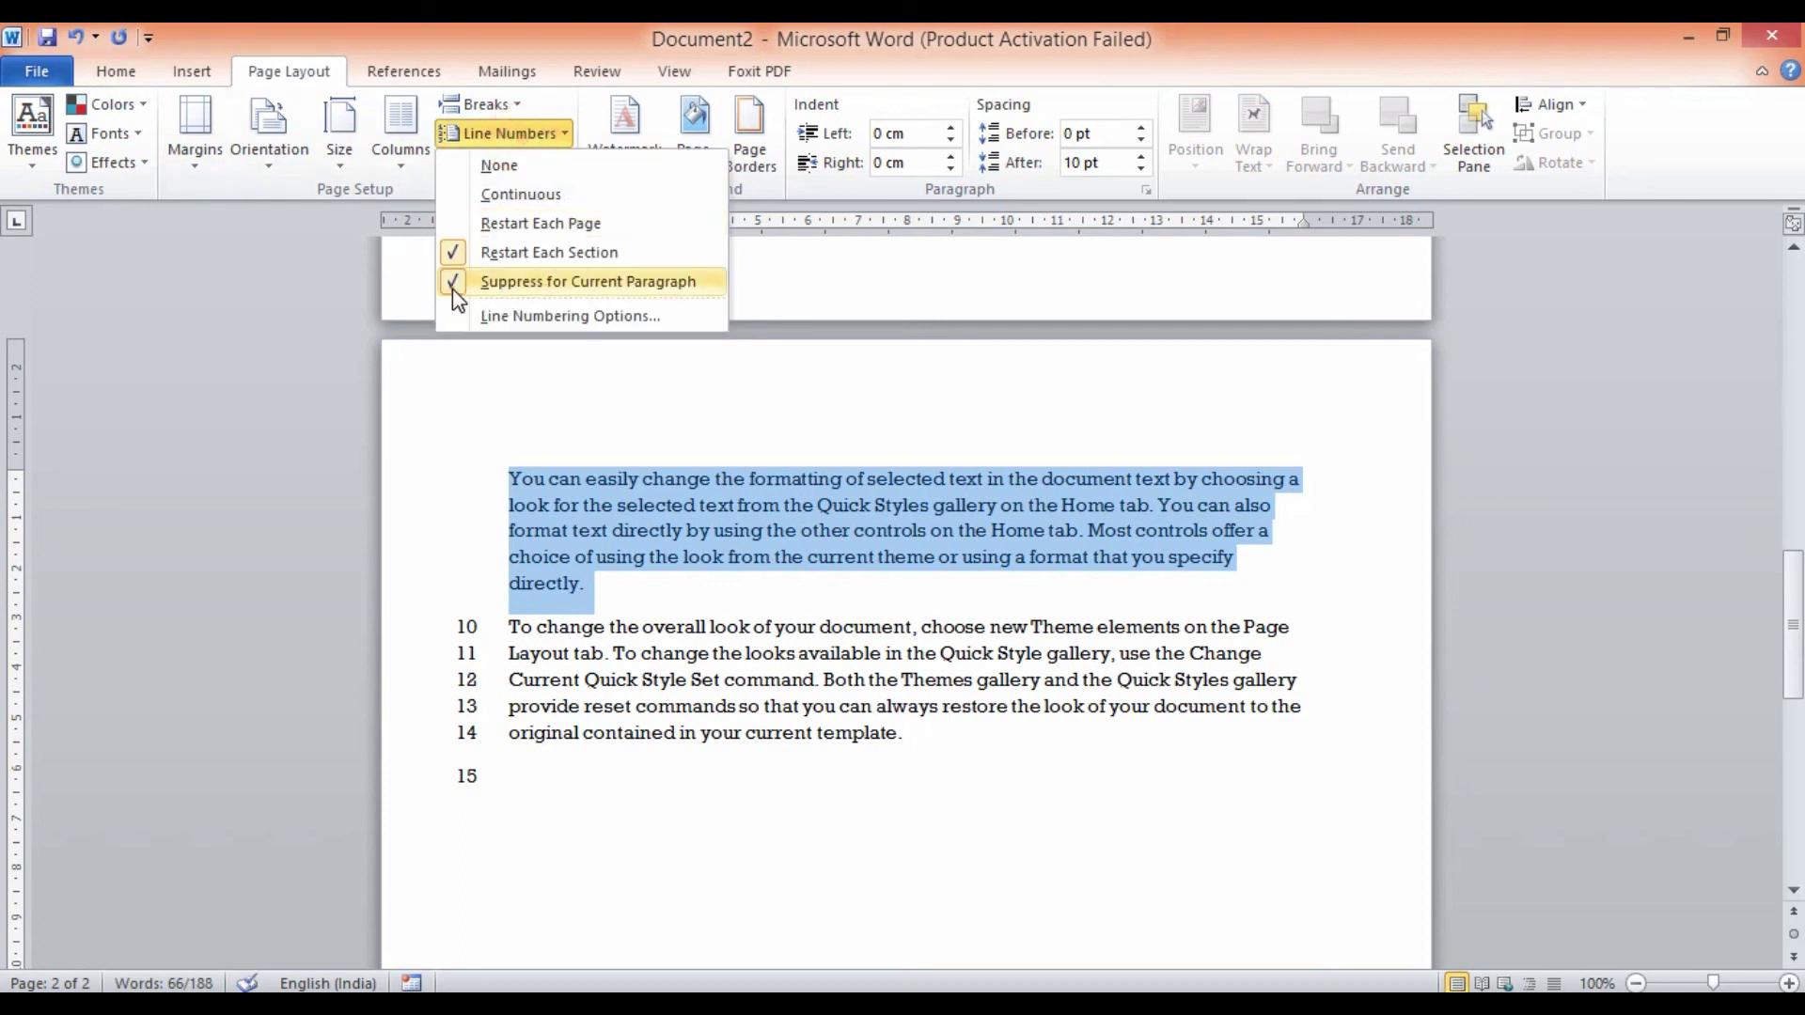
{"action": "left_click", "coordinate": [453, 284]}
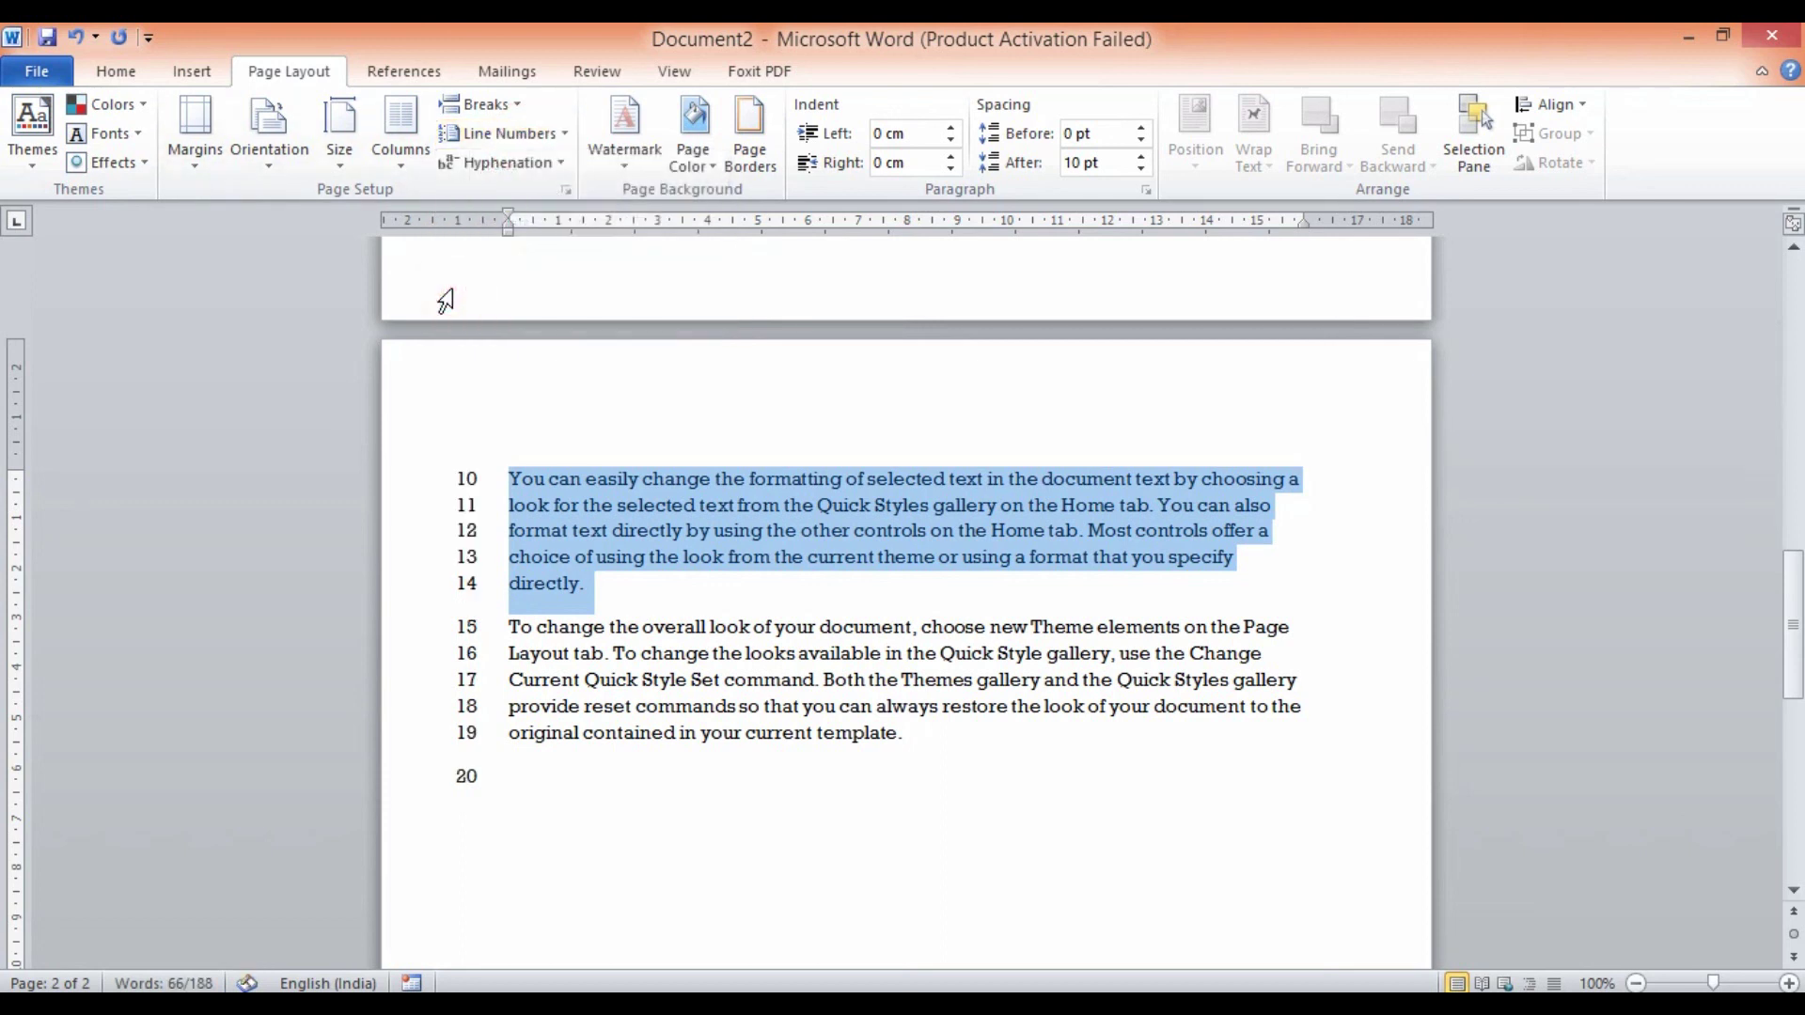
Suppress line numbers for the selected paragraph once more, then lift the suppression again.
{"action": "left_click", "coordinate": [494, 133]}
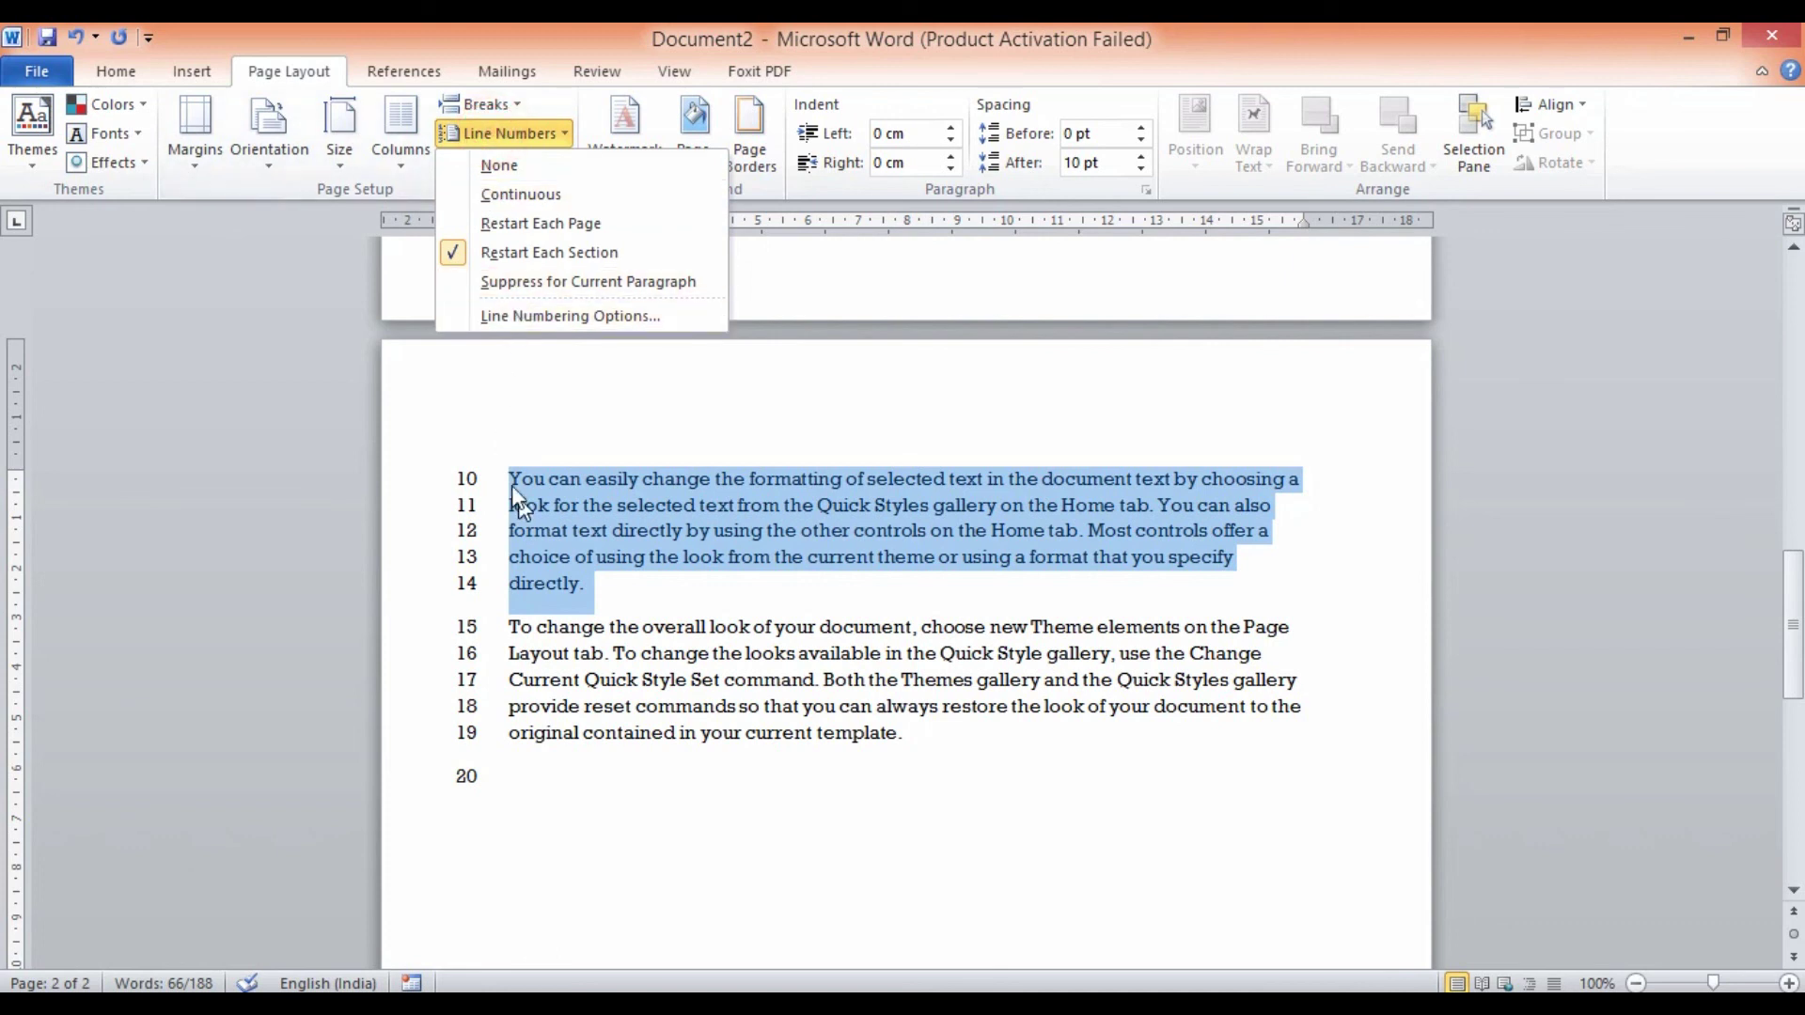
{"action": "left_click", "coordinate": [513, 282]}
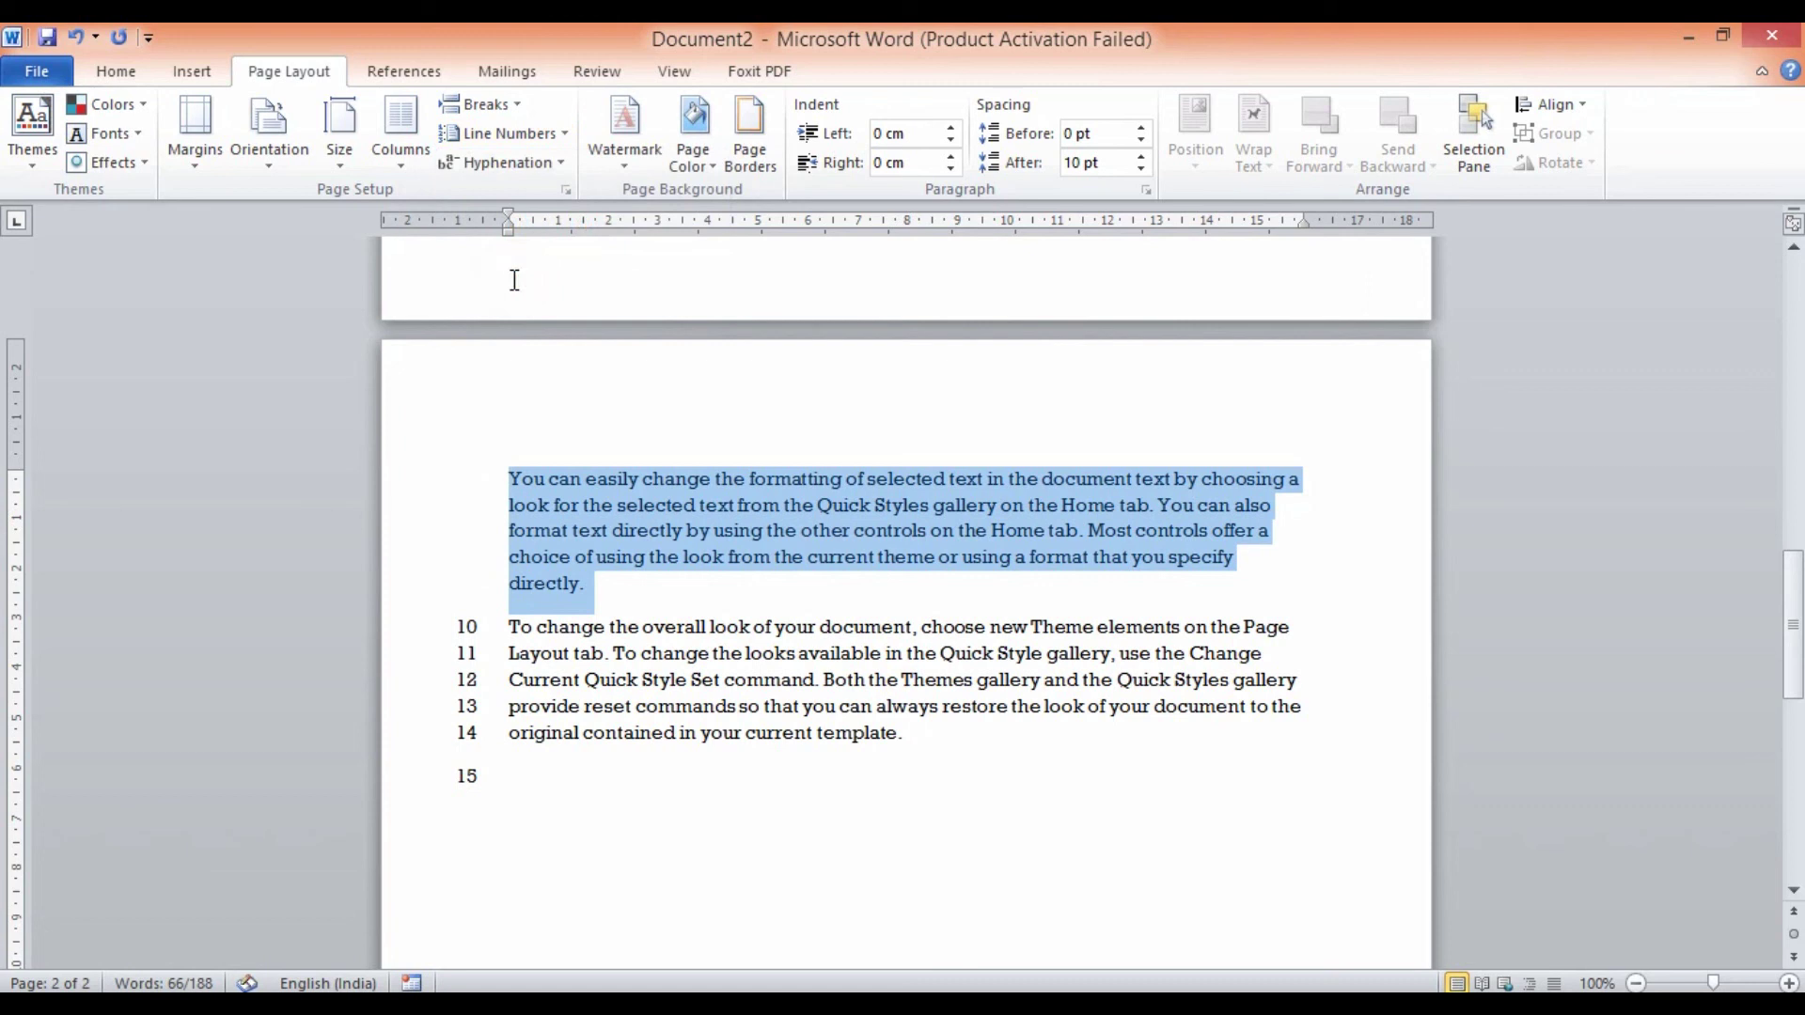
{"action": "left_click", "coordinate": [515, 143]}
{"action": "left_click", "coordinate": [495, 286]}
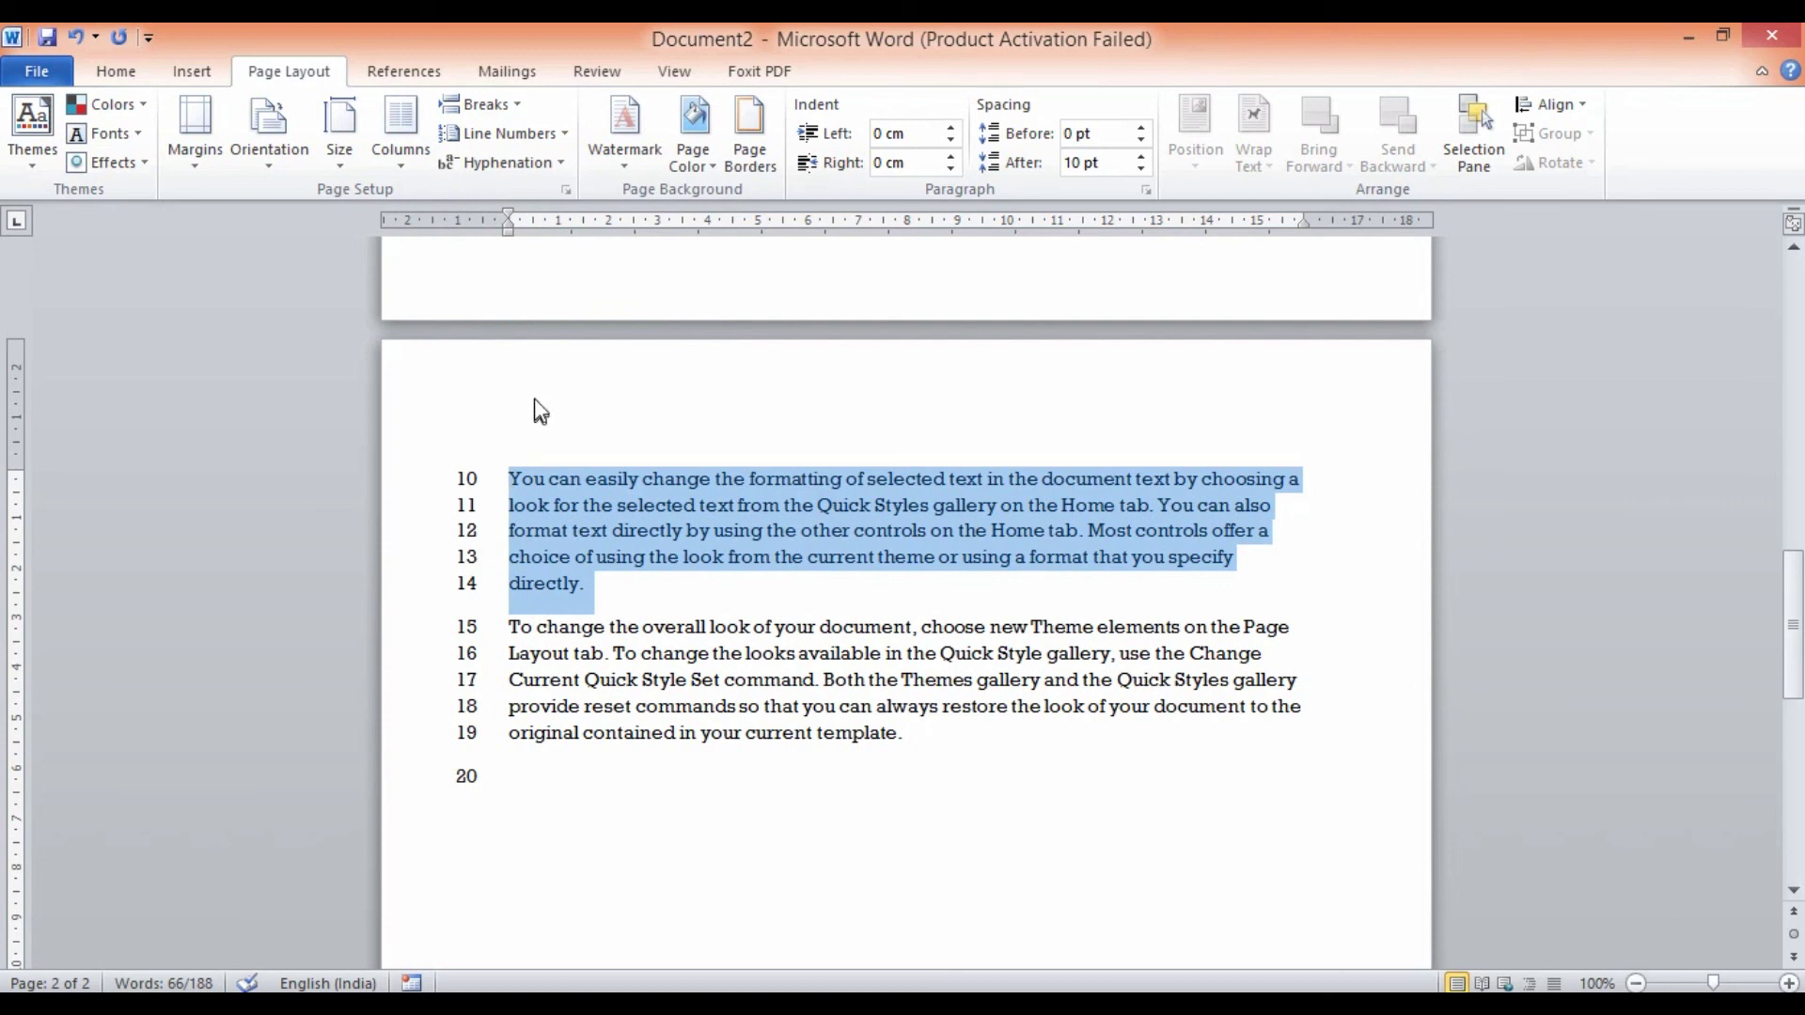
Undo the recent line number suppression changes and the page break before the "You can easily change" paragraph.
{"action": "key", "text": "ctrl+z"}
{"action": "key", "text": "ctrl+y"}
{"action": "key", "text": "ctrl+z"}
{"action": "key", "text": "ctrl+z"}
{"action": "key", "text": "ctrl+z"}
Remove line numbering from the document by setting it to None.
{"action": "scroll", "coordinate": [512, 395], "scroll_direction": "up", "scroll_amount": 5}
{"action": "left_click", "coordinate": [538, 133]}
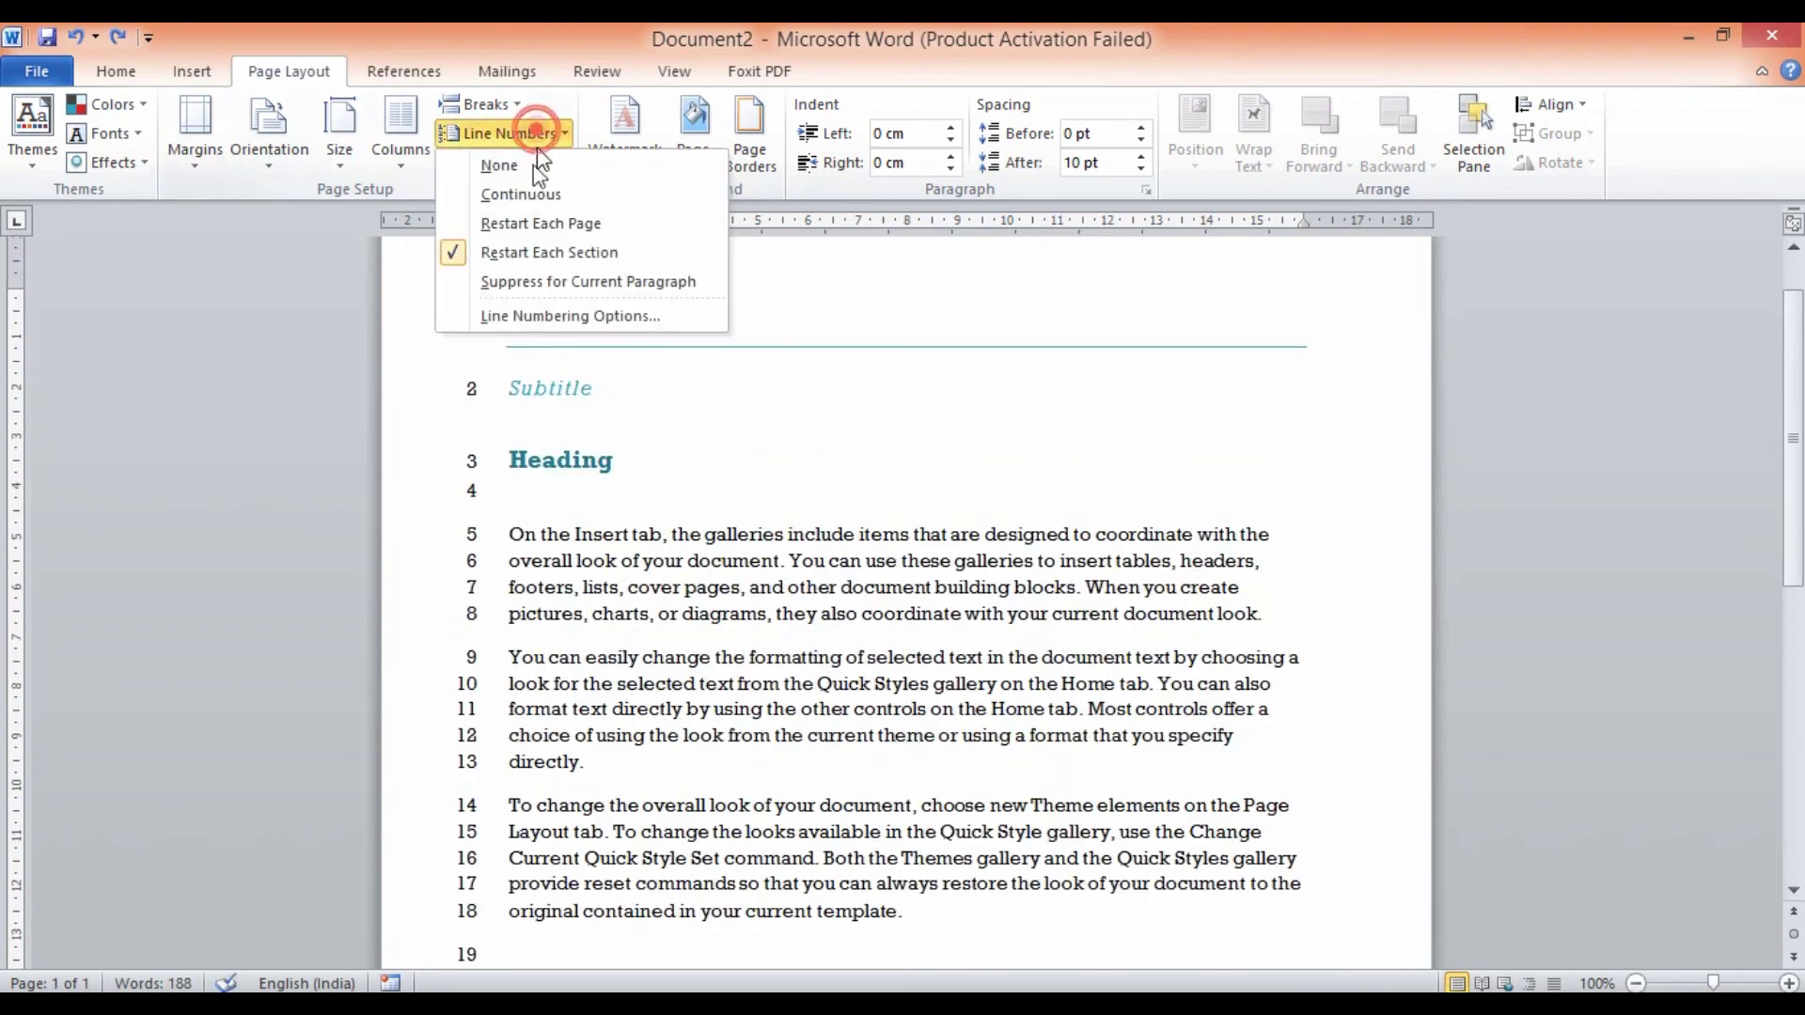
{"action": "left_click", "coordinate": [521, 163]}
{"action": "left_click", "coordinate": [856, 736]}
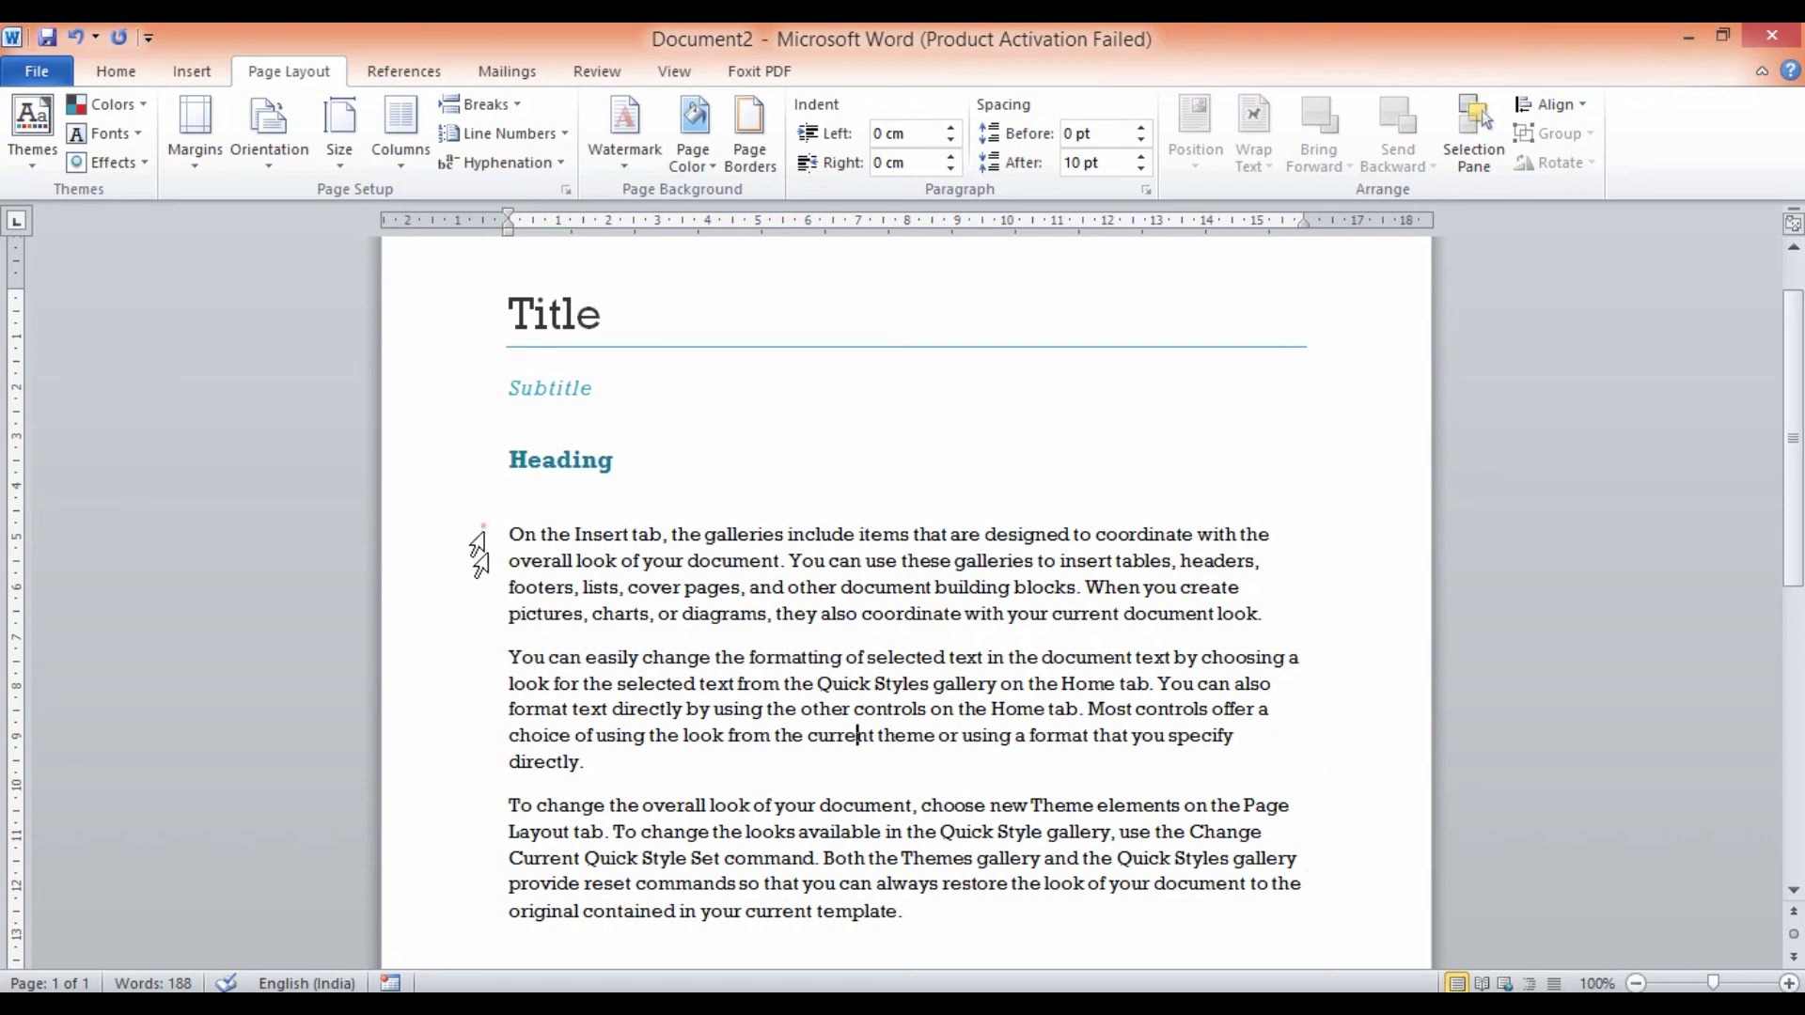
Select the three body paragraphs below the heading and turn on Automatic hyphenation.
{"action": "left_click_drag", "start_coordinate": [480, 551], "coordinate": [878, 954]}
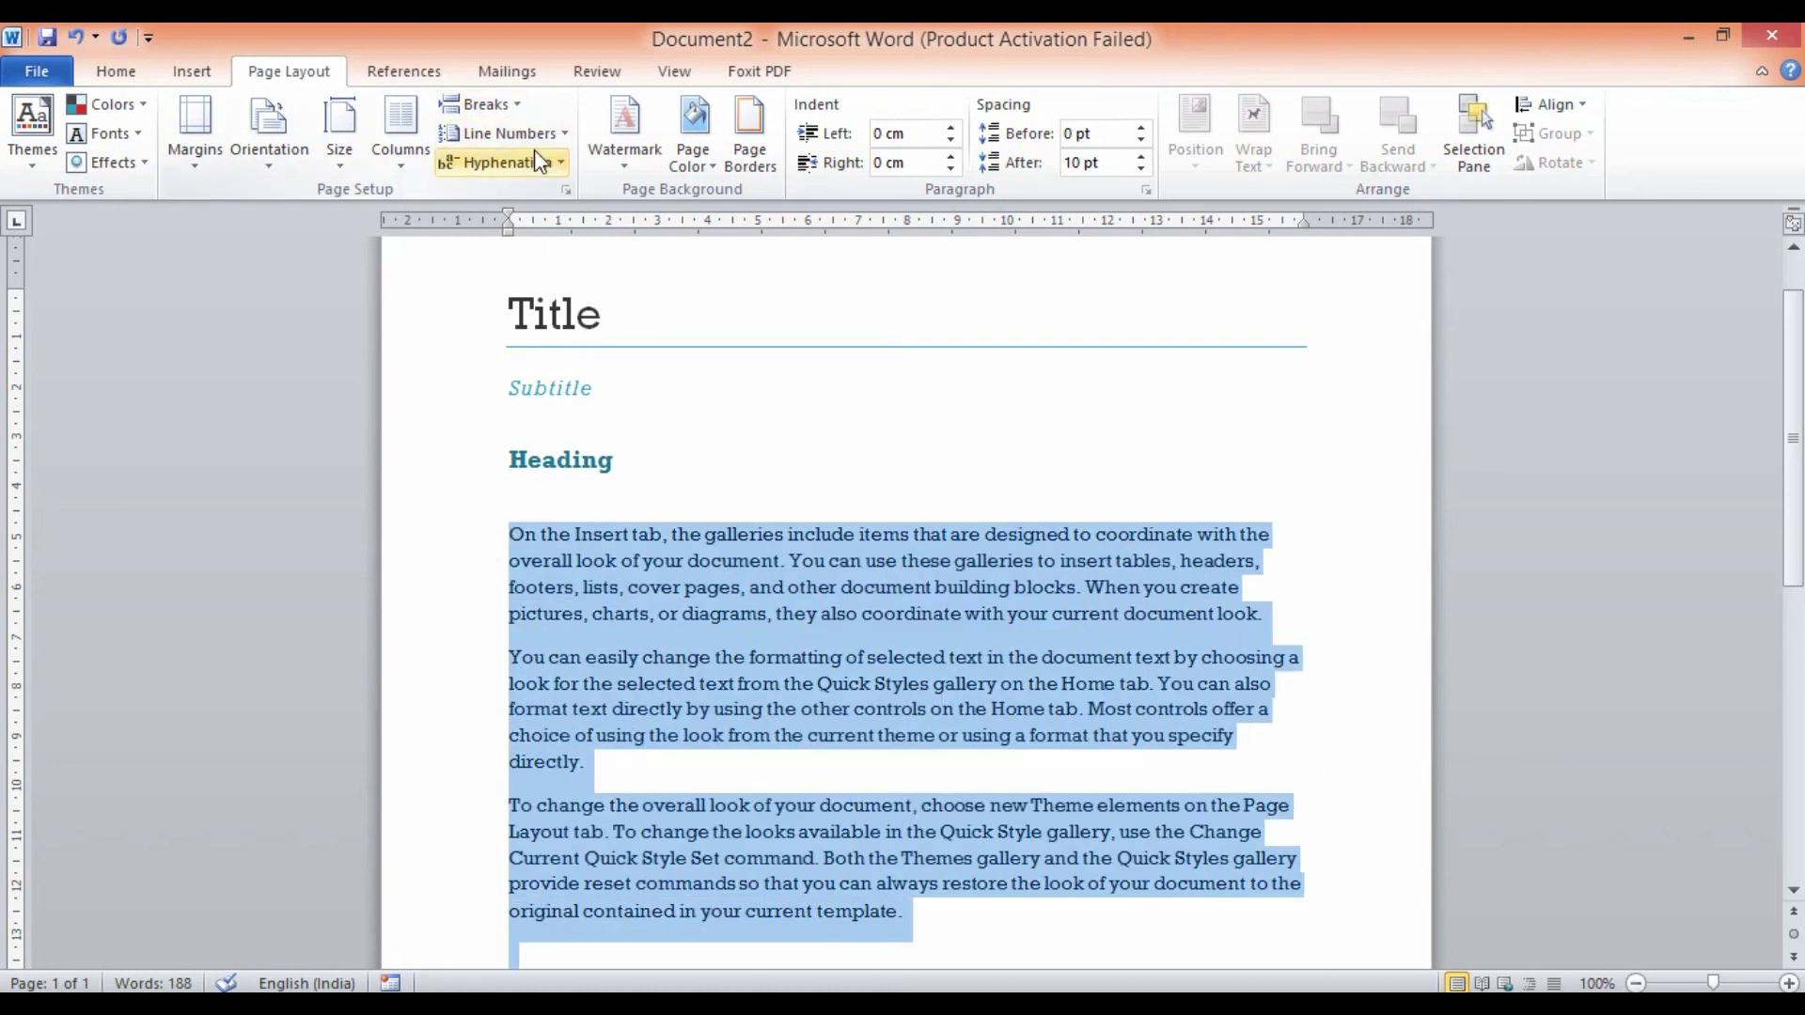
{"action": "left_click", "coordinate": [546, 165]}
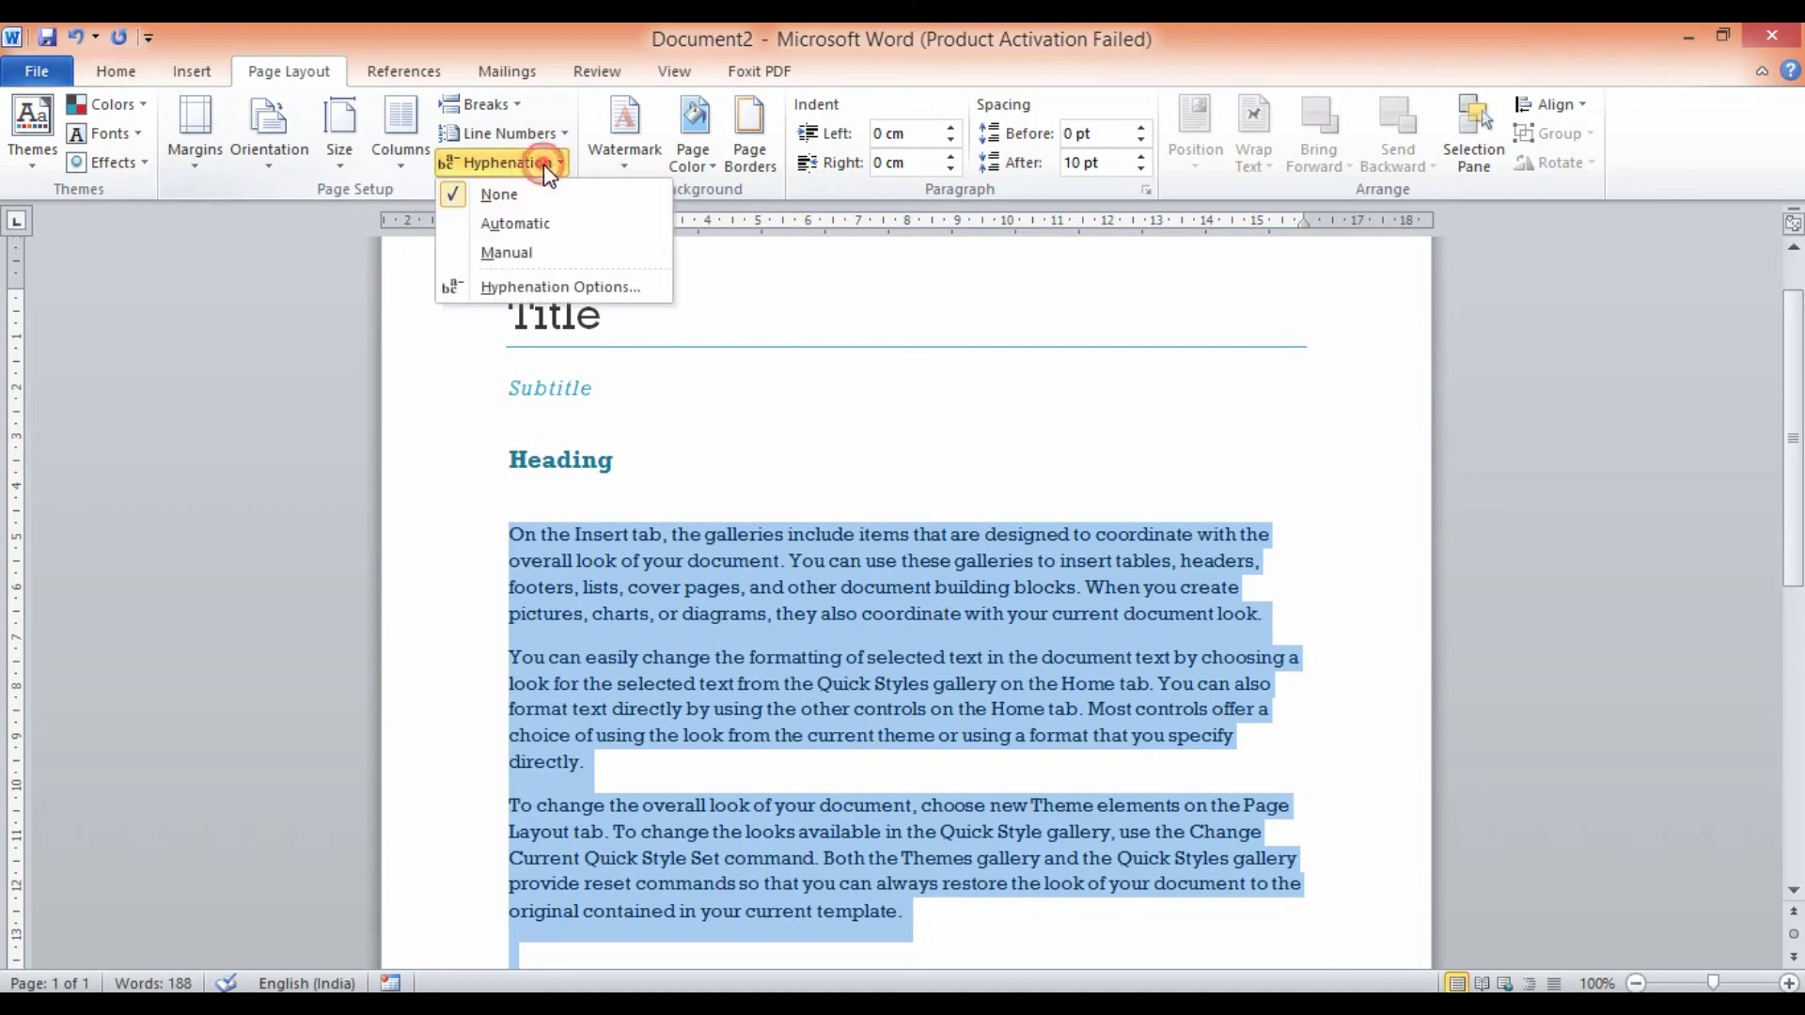
{"action": "left_click", "coordinate": [527, 224]}
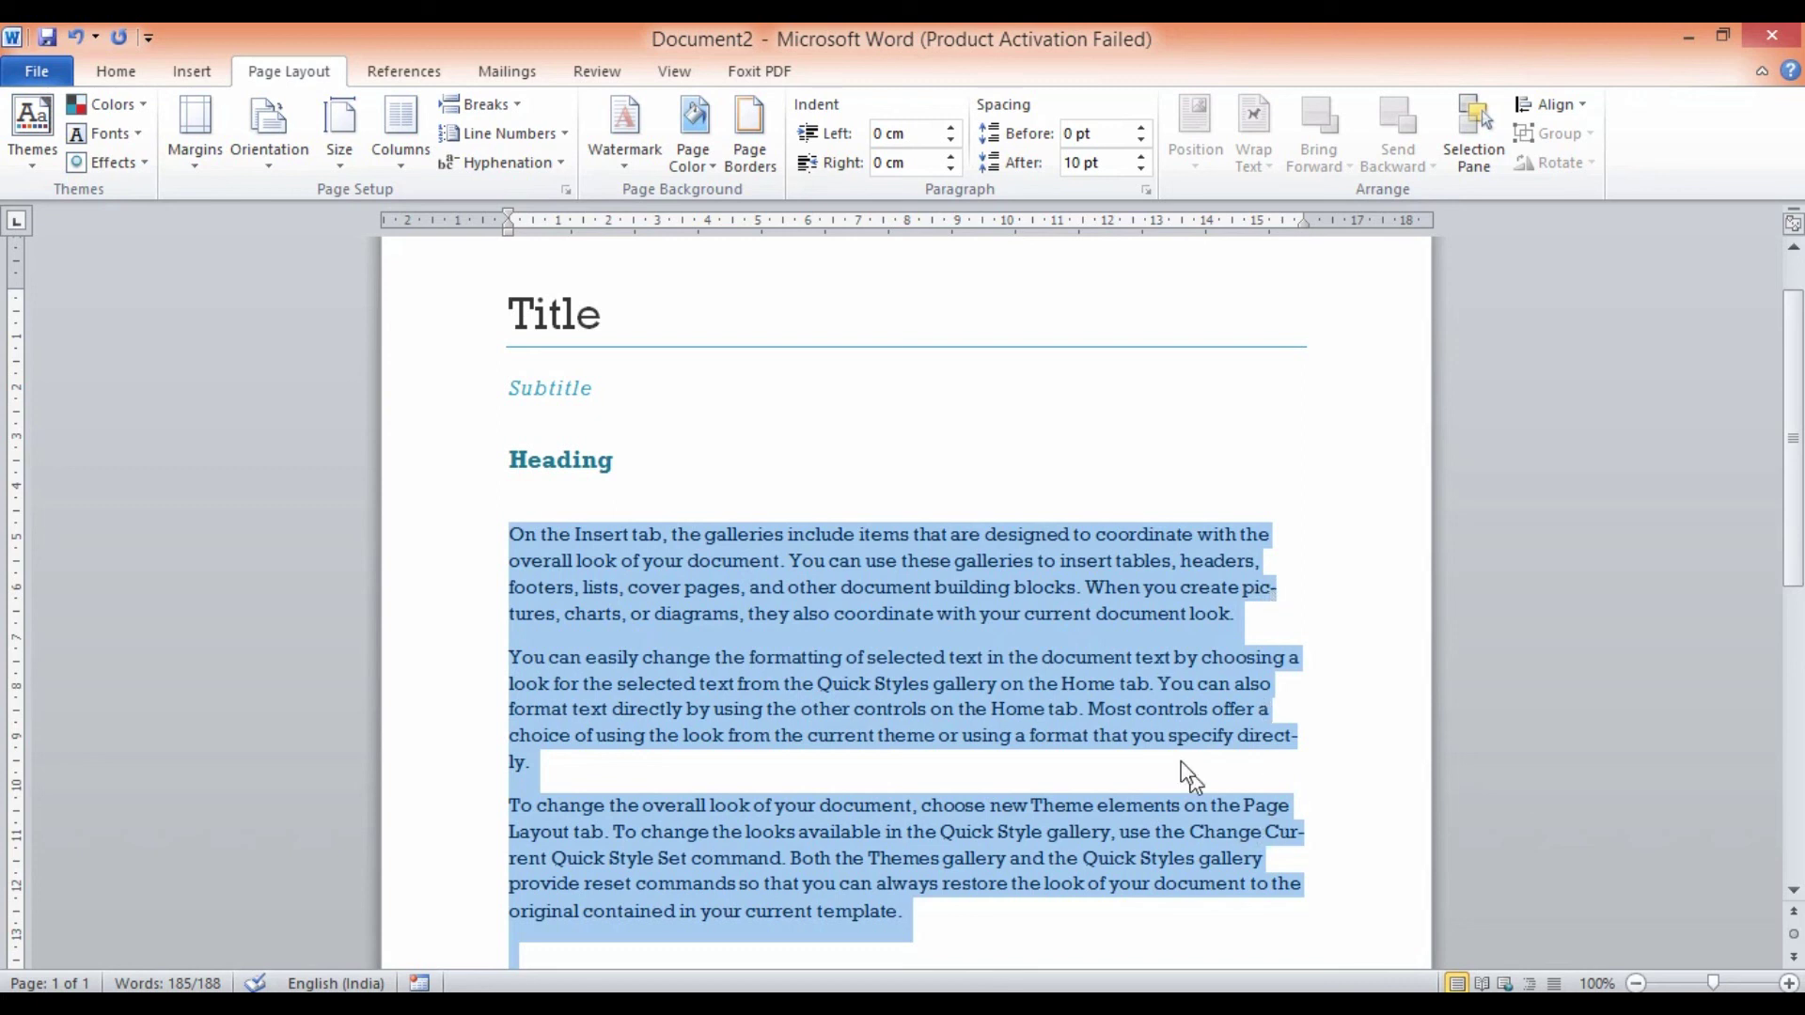
{"action": "left_click", "coordinate": [1143, 762]}
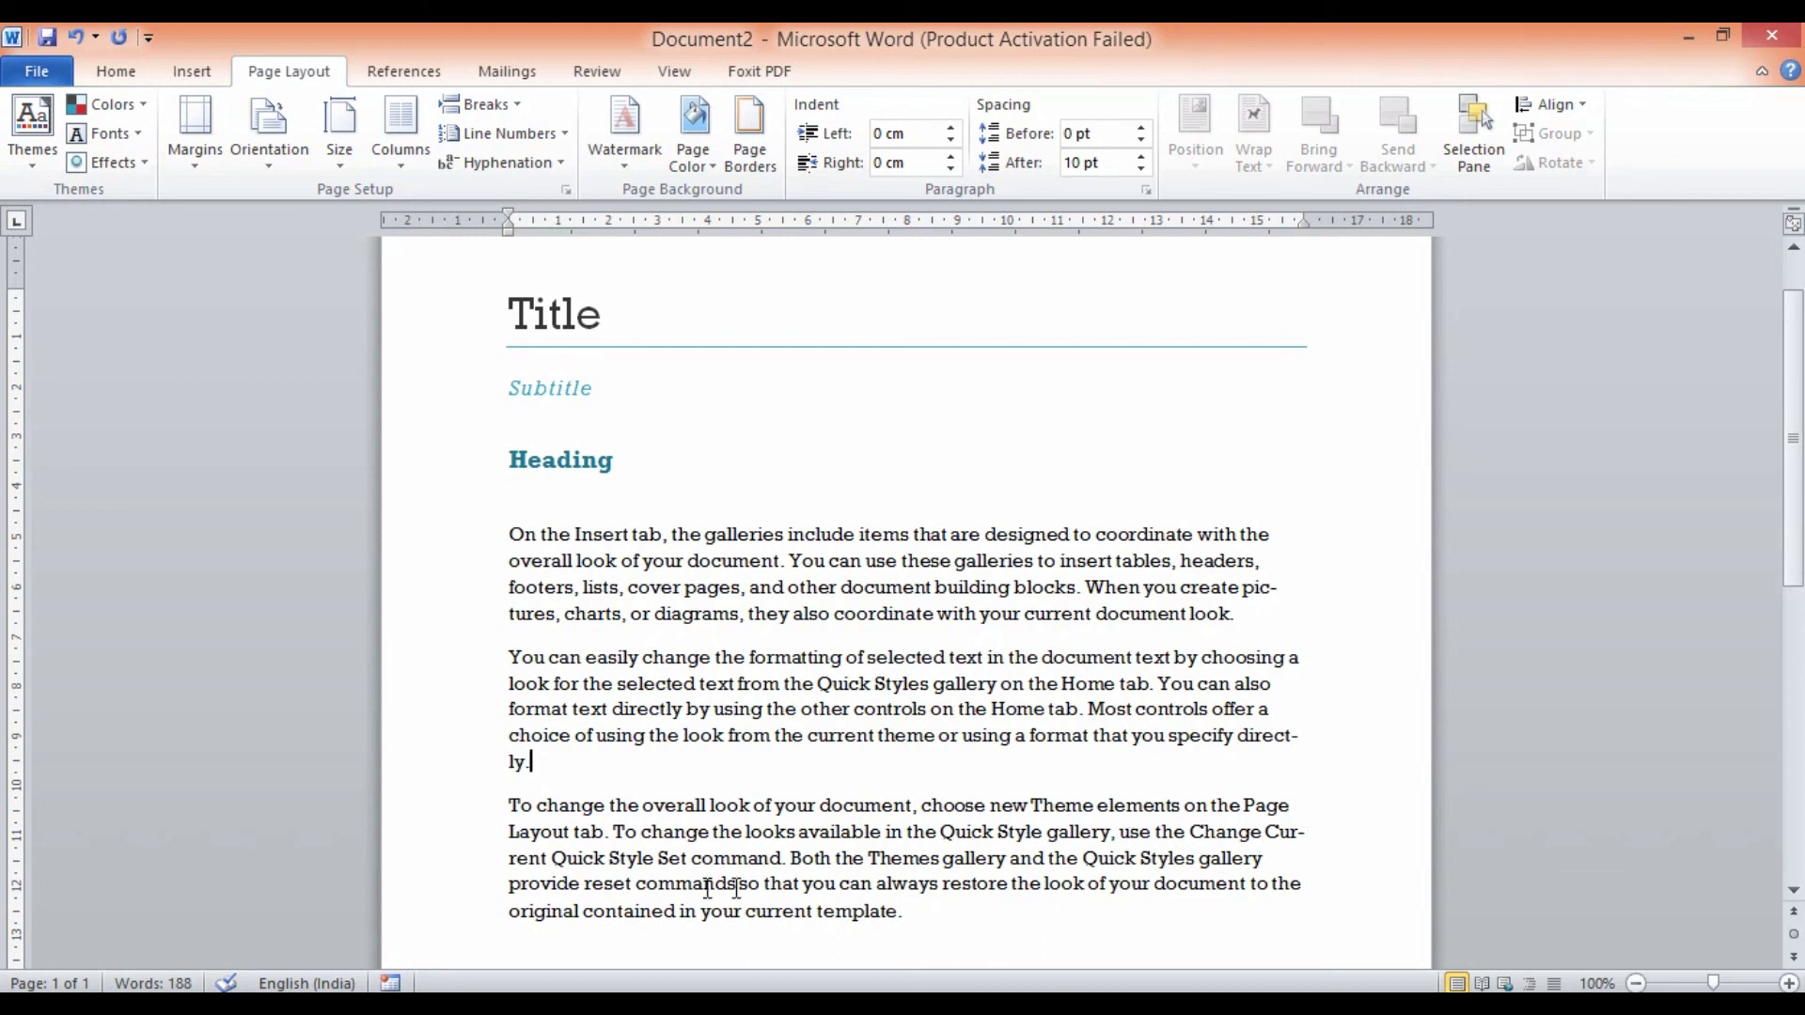
Examine the words split at the line ends in the body paragraphs and the description of the Hyphenation command.
{"action": "left_click_drag", "start_coordinate": [1321, 824], "coordinate": [1277, 820]}
{"action": "left_click_drag", "start_coordinate": [1303, 735], "coordinate": [1276, 741]}
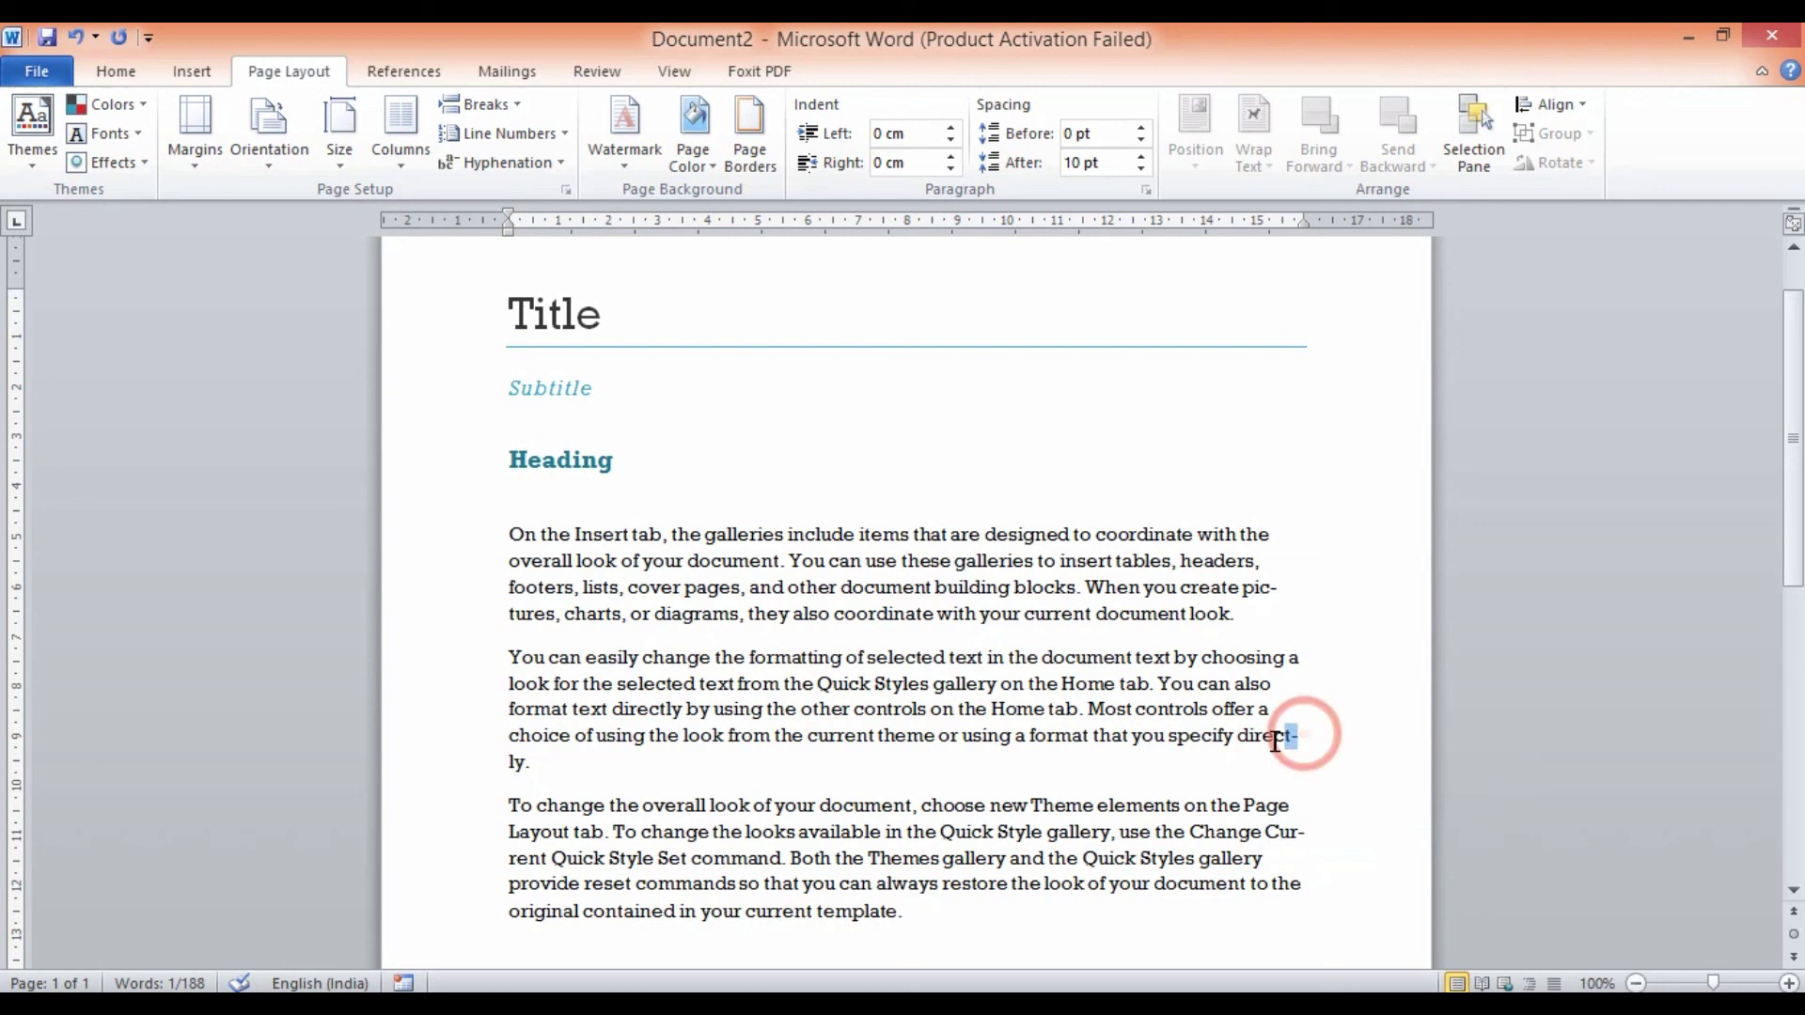
{"action": "left_click_drag", "start_coordinate": [1277, 587], "coordinate": [1248, 611]}
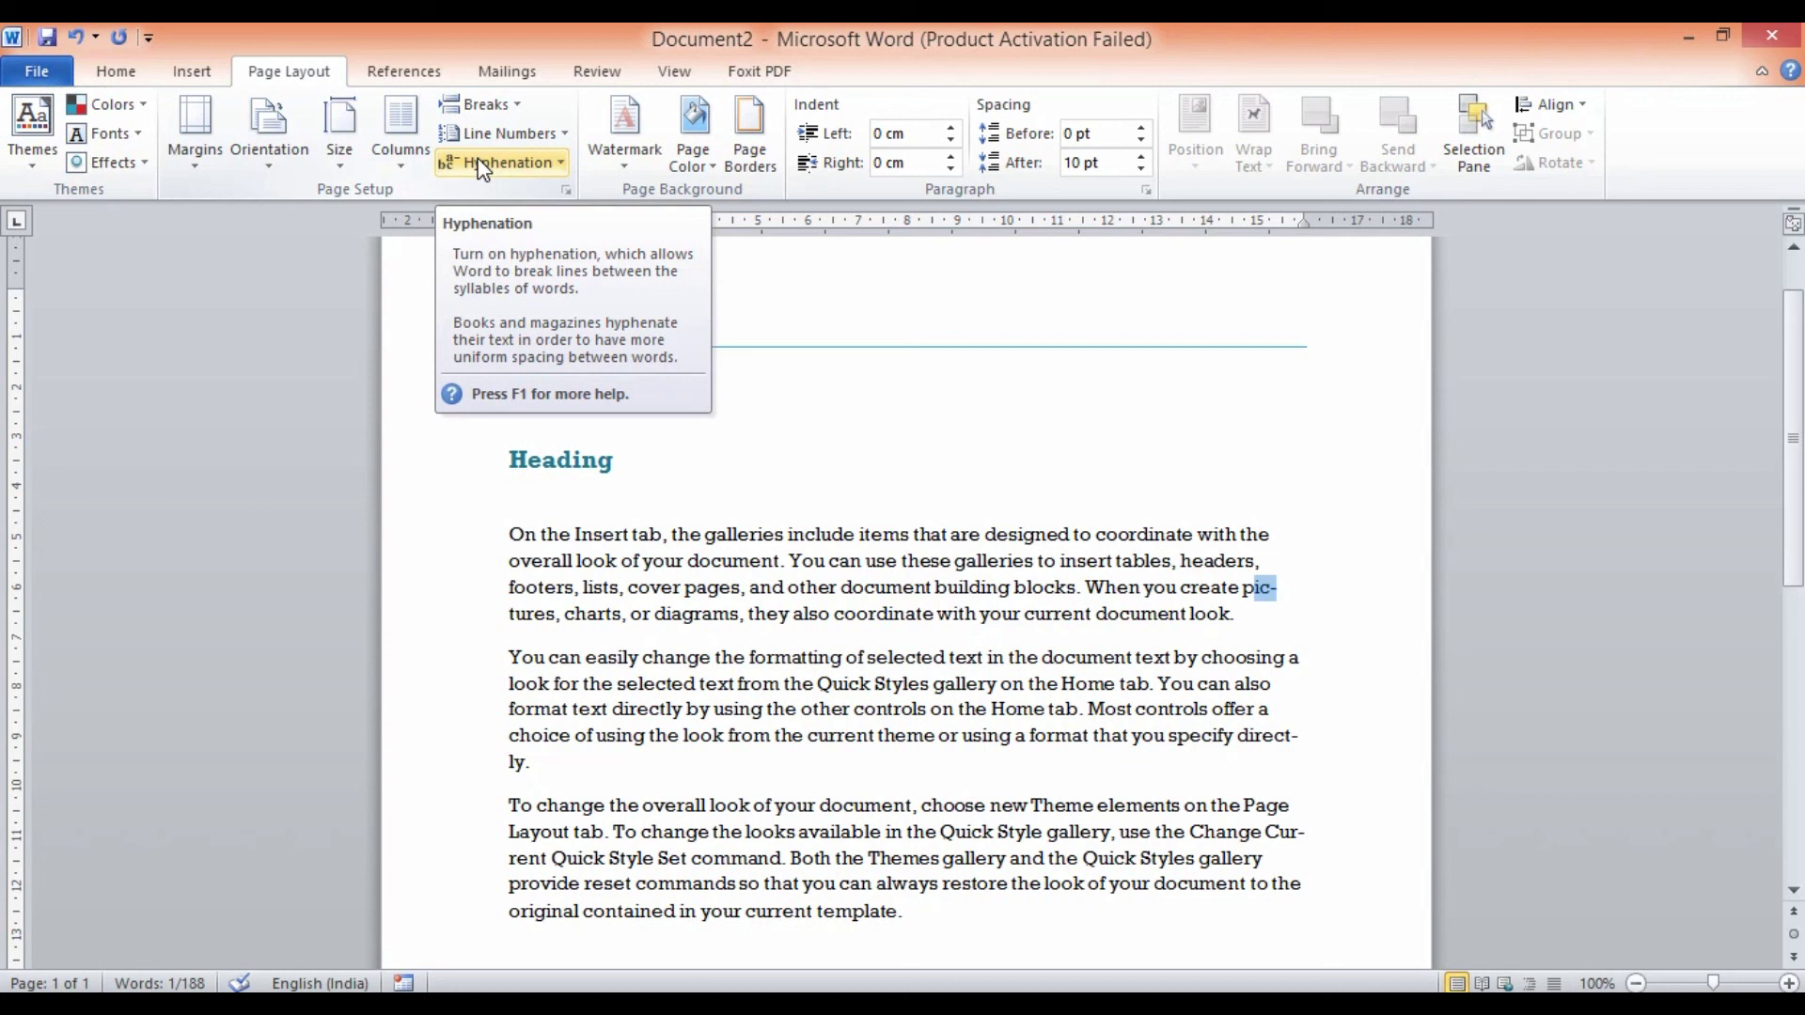
{"action": "left_click", "coordinate": [865, 646]}
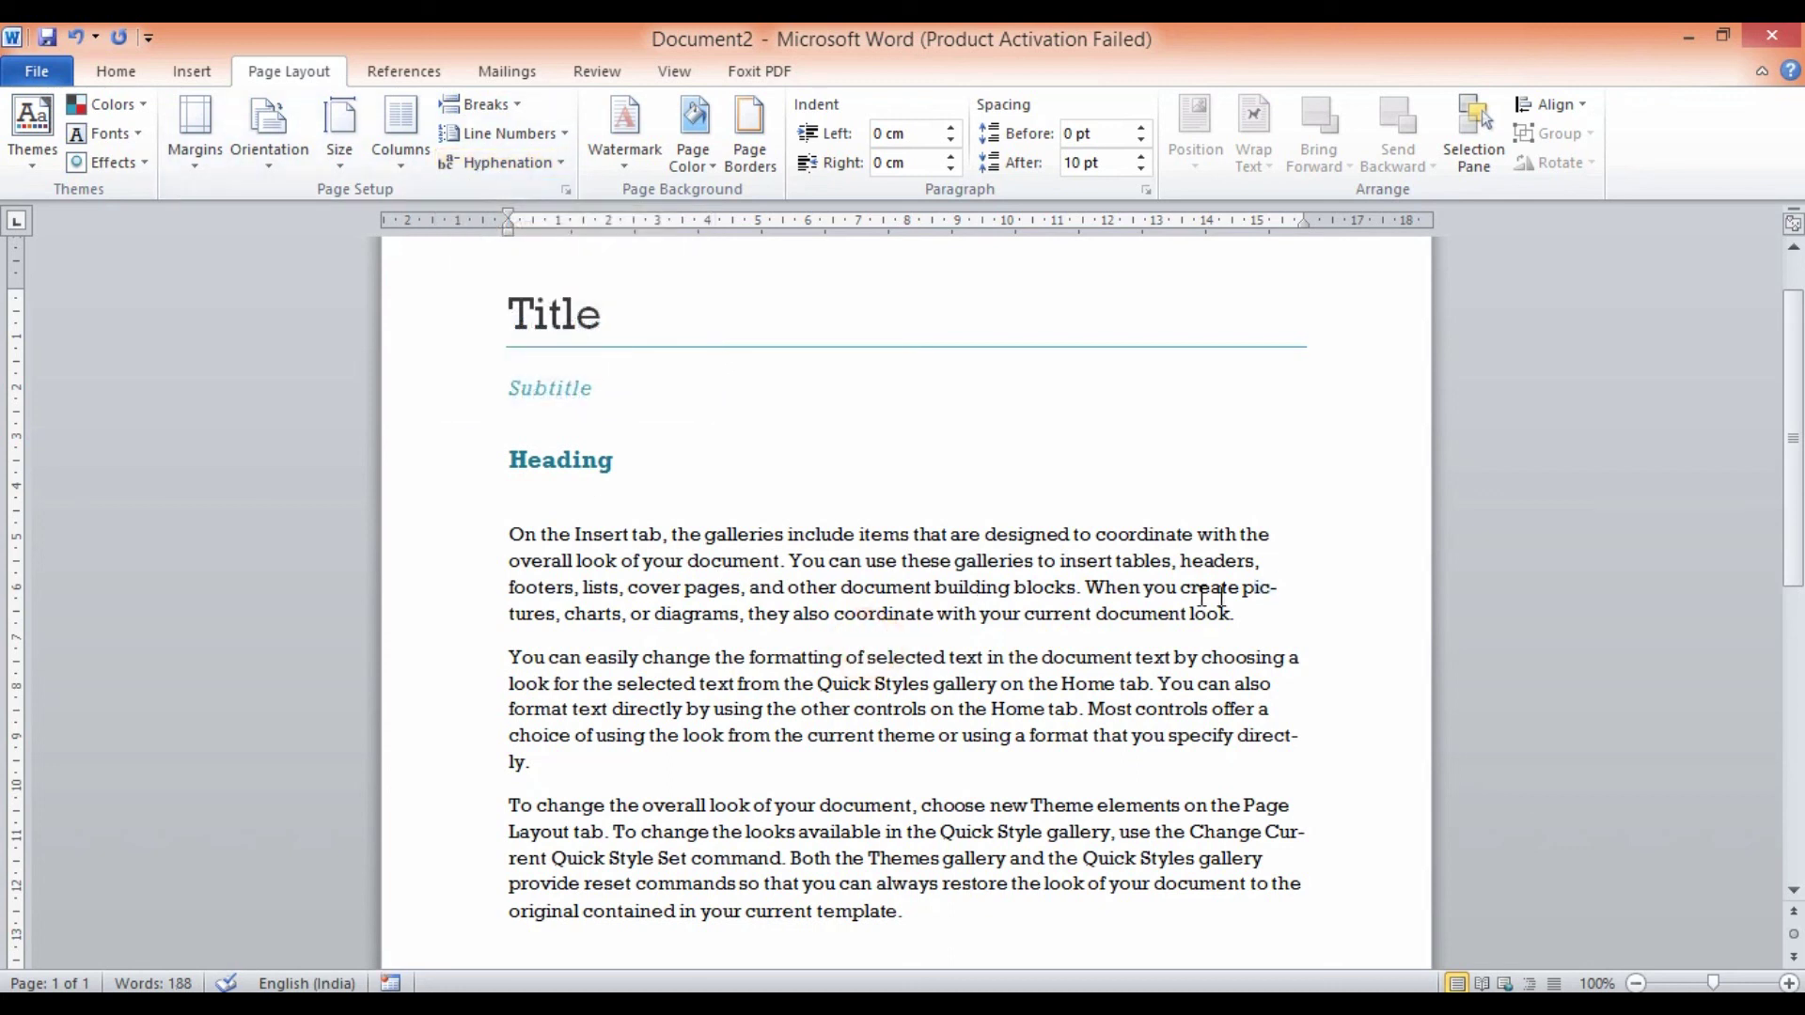
{"action": "left_click", "coordinate": [1284, 591]}
{"action": "scroll", "coordinate": [757, 588], "scroll_direction": "down", "scroll_amount": 3}
{"action": "scroll", "coordinate": [760, 598], "scroll_direction": "up", "scroll_amount": 4}
{"action": "scroll", "coordinate": [759, 598], "scroll_direction": "up", "scroll_amount": 1}
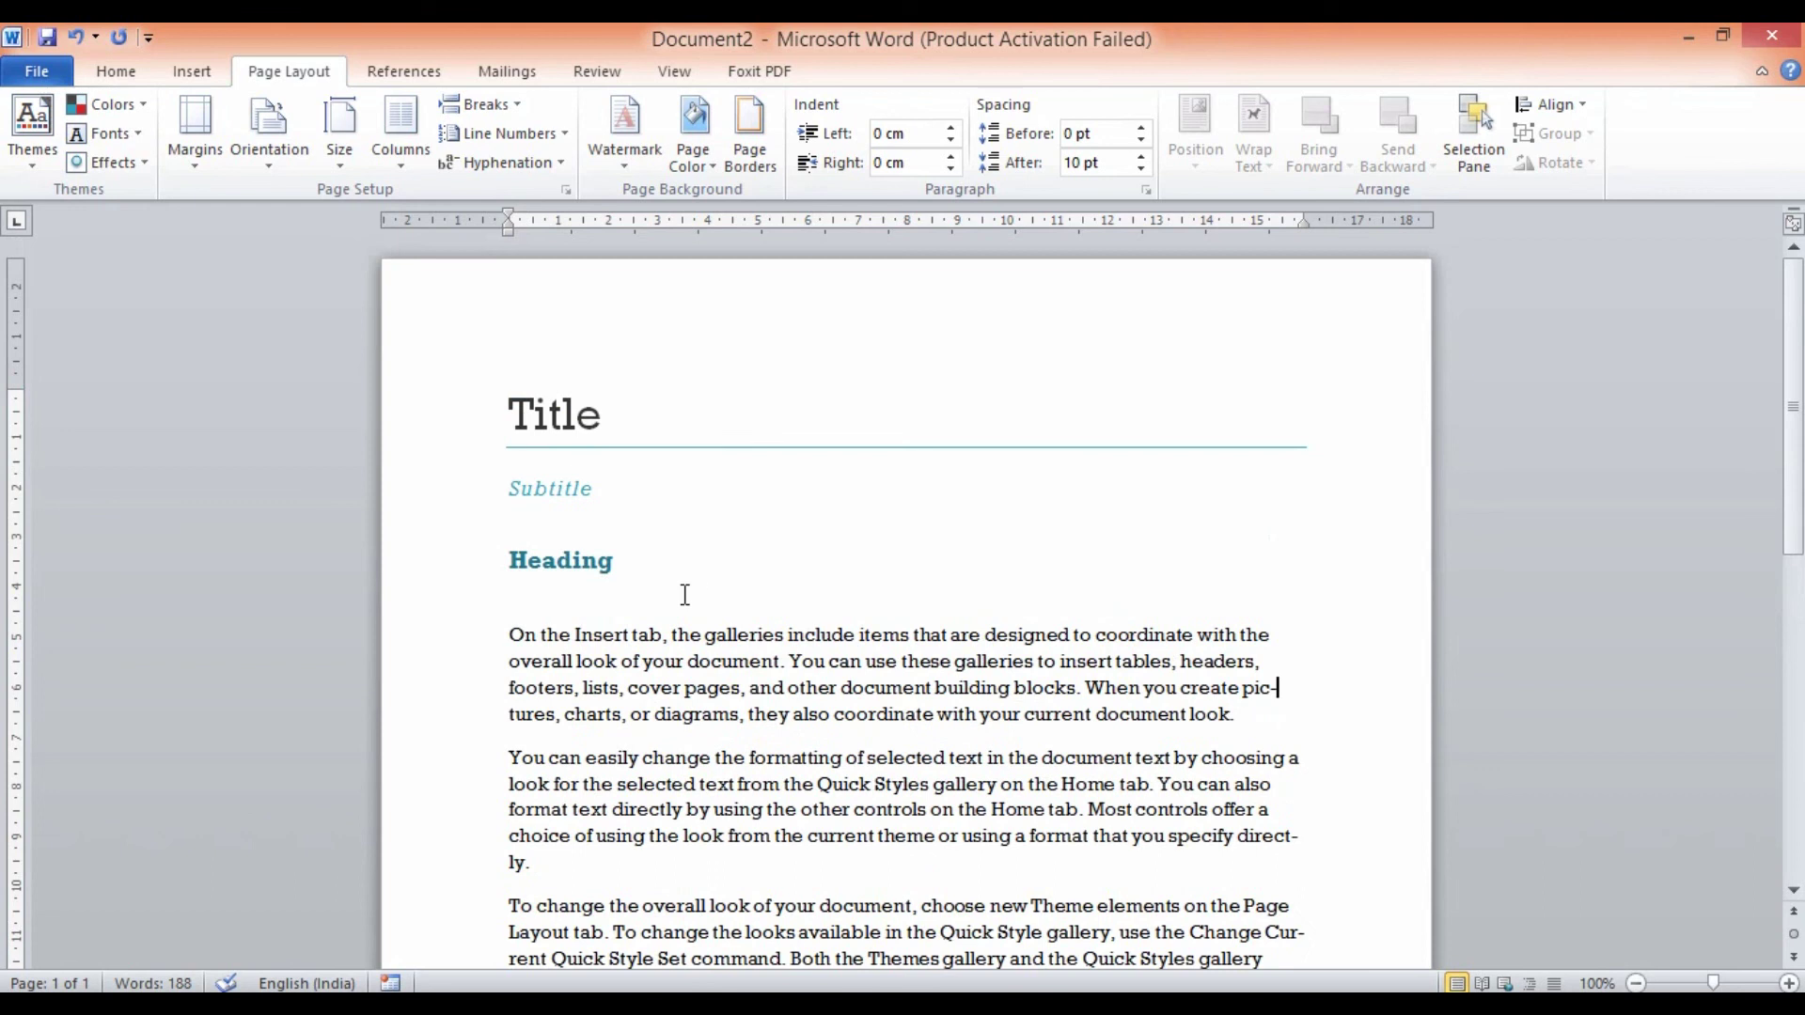